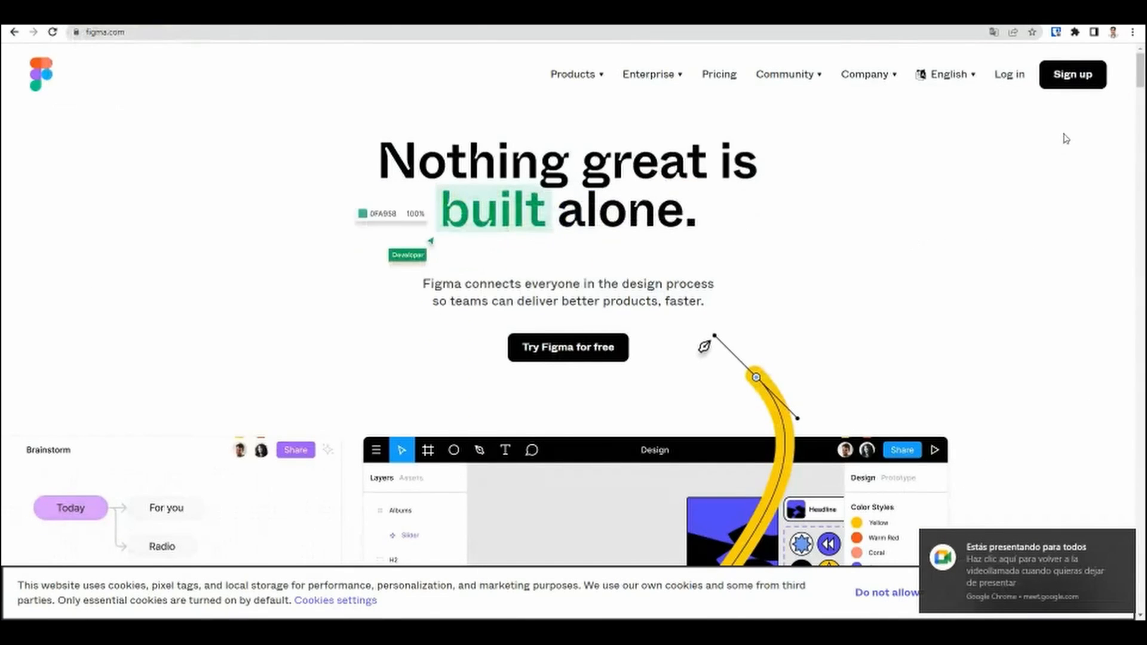
Step: View the log-in form and the account sign-up form on figma.com, closing each one
{"action": "left_click", "coordinate": [1009, 81]}
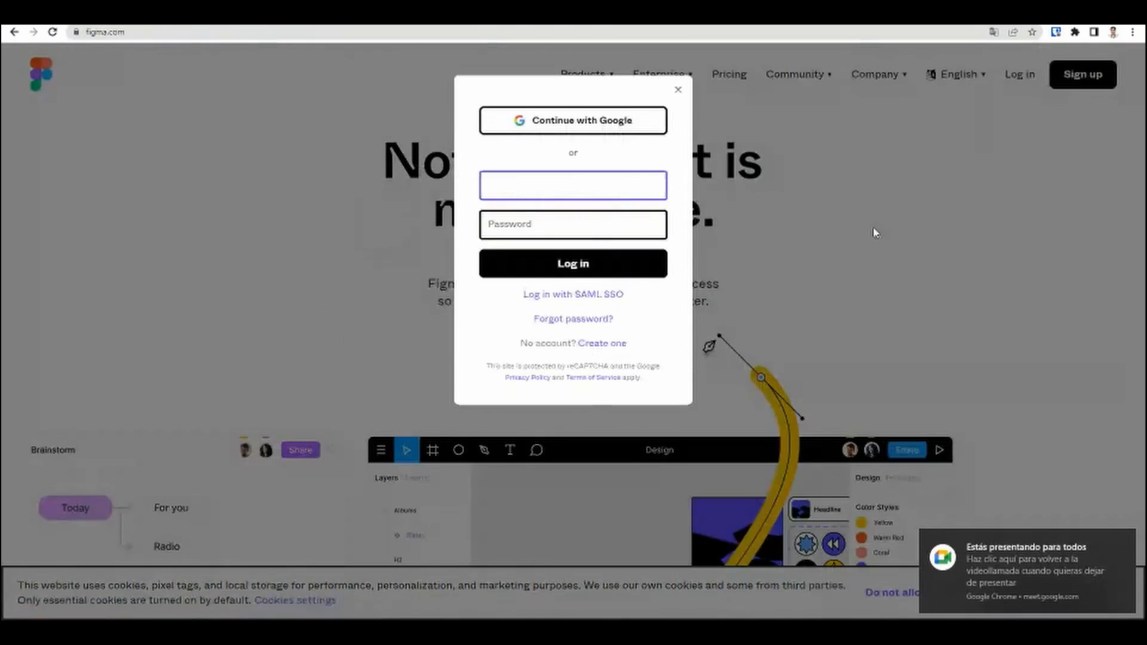
{"action": "left_click", "coordinate": [968, 221]}
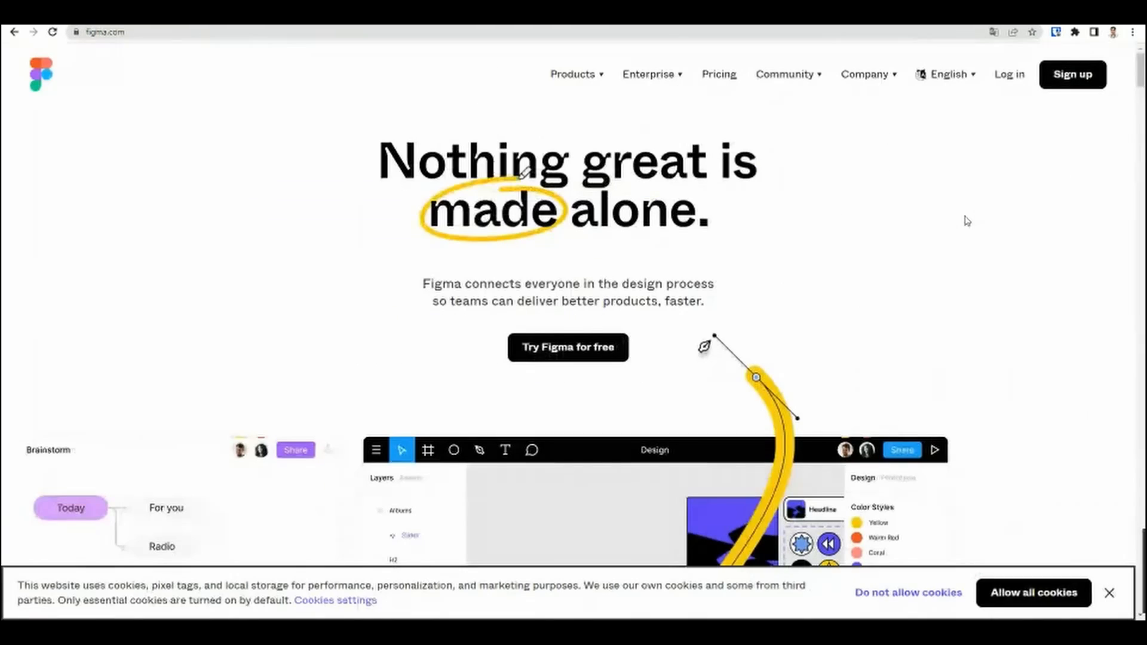
{"action": "left_click", "coordinate": [1084, 78]}
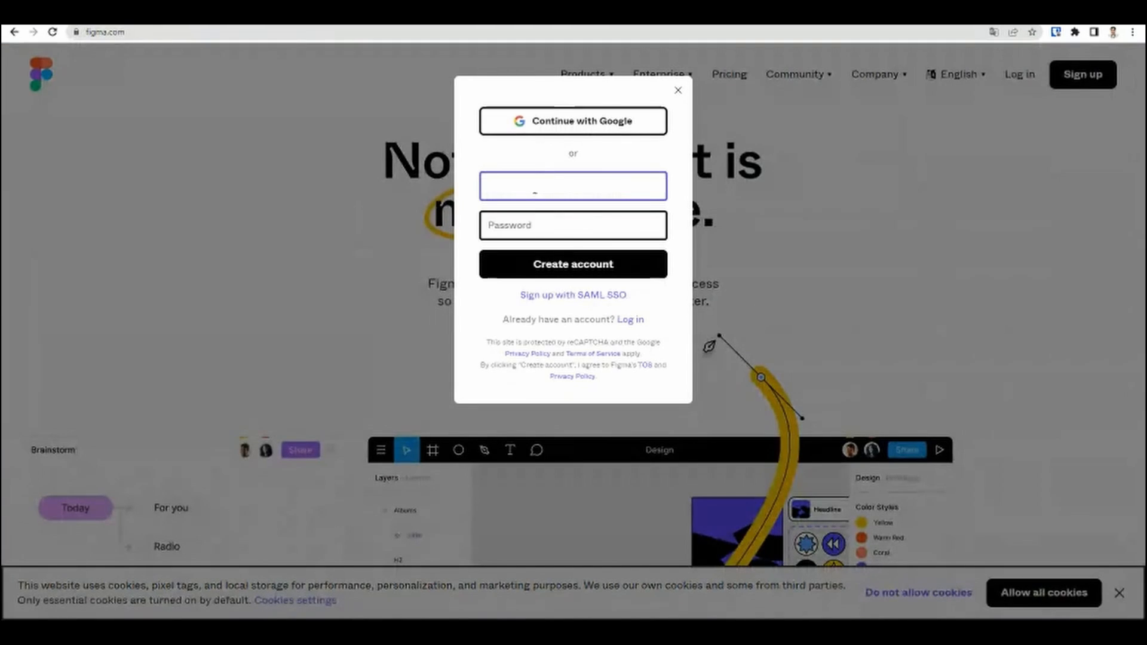
{"action": "left_click", "coordinate": [556, 228]}
{"action": "left_click", "coordinate": [463, 206]}
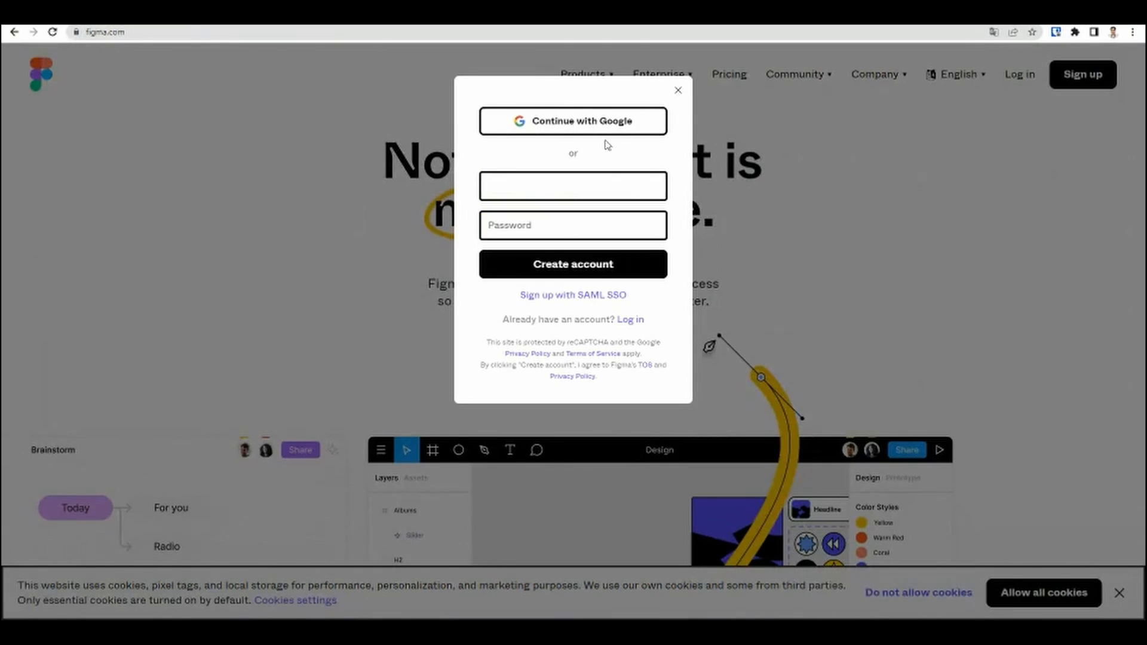
{"action": "left_click", "coordinate": [304, 156]}
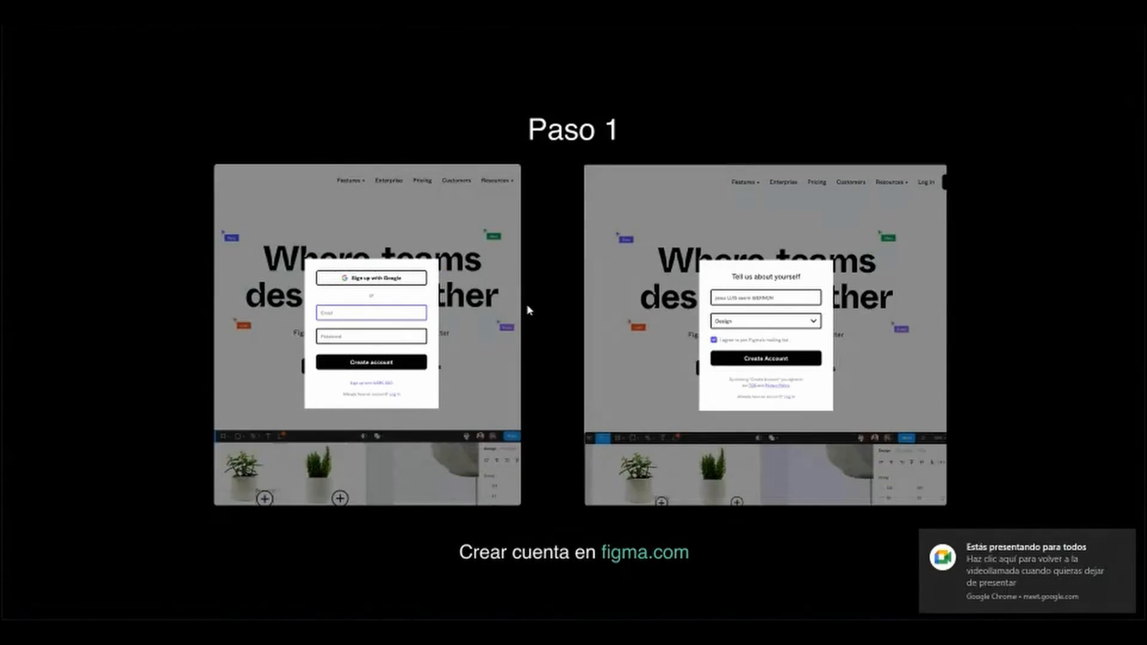
Step: Advance the presentation, switch to the browser, open figma.com/downloads and look over the desktop, mobile and font installer options
{"action": "key", "text": "Right"}
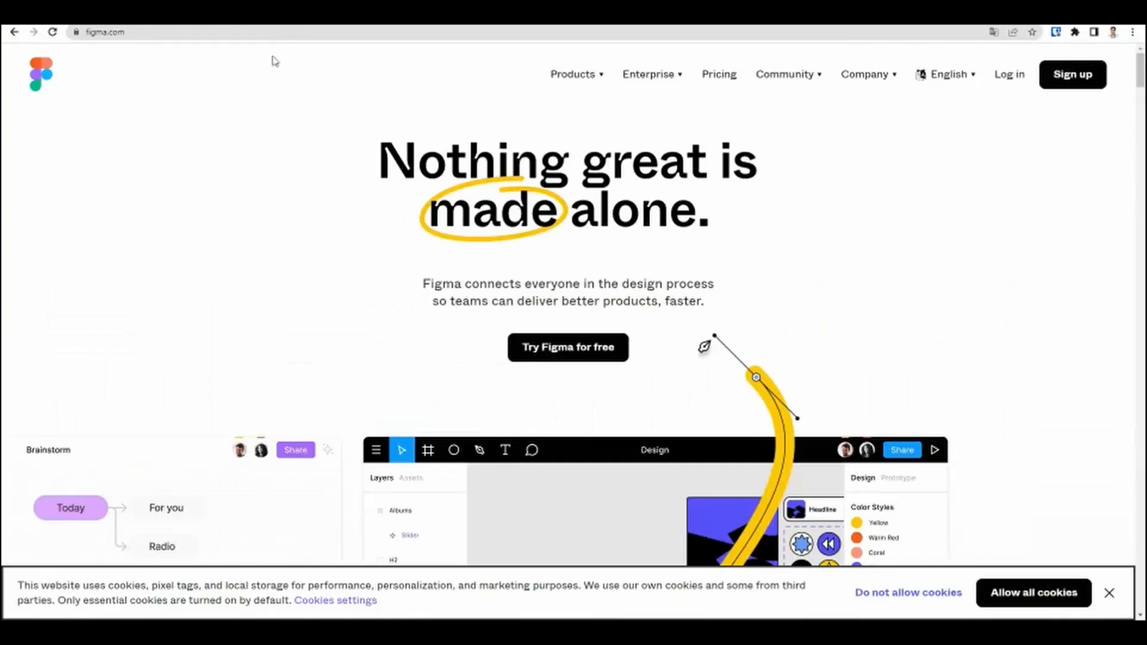
{"action": "left_click", "coordinate": [354, 33]}
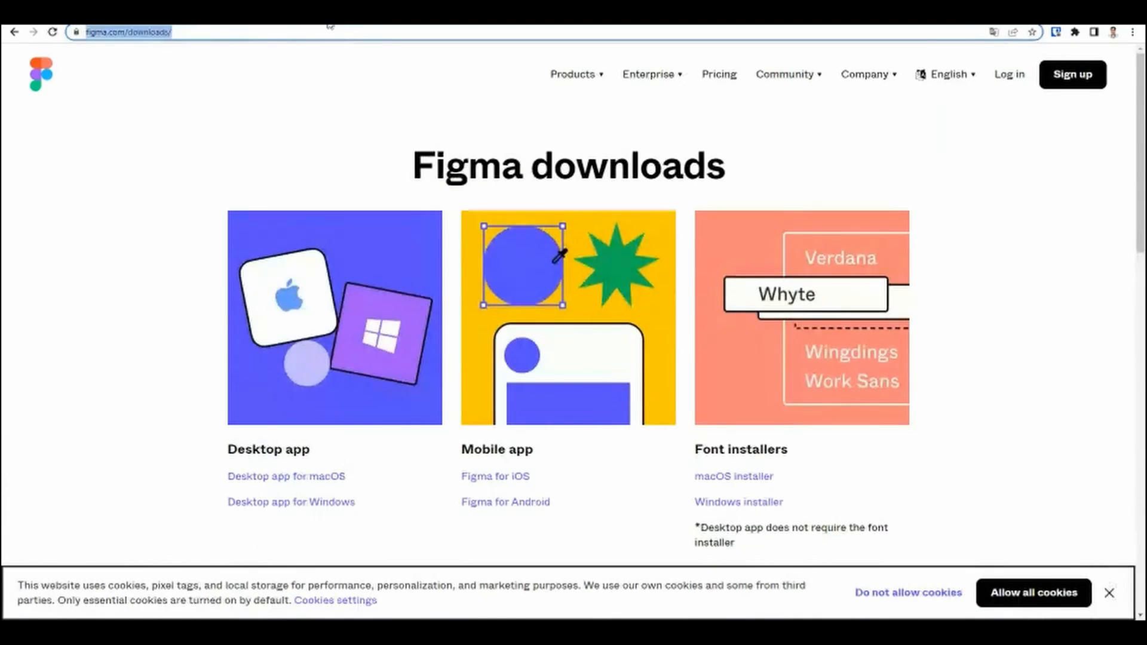
{"action": "scroll", "coordinate": [111, 203], "scroll_direction": "down", "scroll_amount": 1}
{"action": "scroll", "coordinate": [110, 203], "scroll_direction": "down", "scroll_amount": 5}
{"action": "scroll", "coordinate": [110, 202], "scroll_direction": "up", "scroll_amount": 7}
{"action": "scroll", "coordinate": [123, 209], "scroll_direction": "down", "scroll_amount": 1}
{"action": "scroll", "coordinate": [197, 366], "scroll_direction": "up", "scroll_amount": 1}
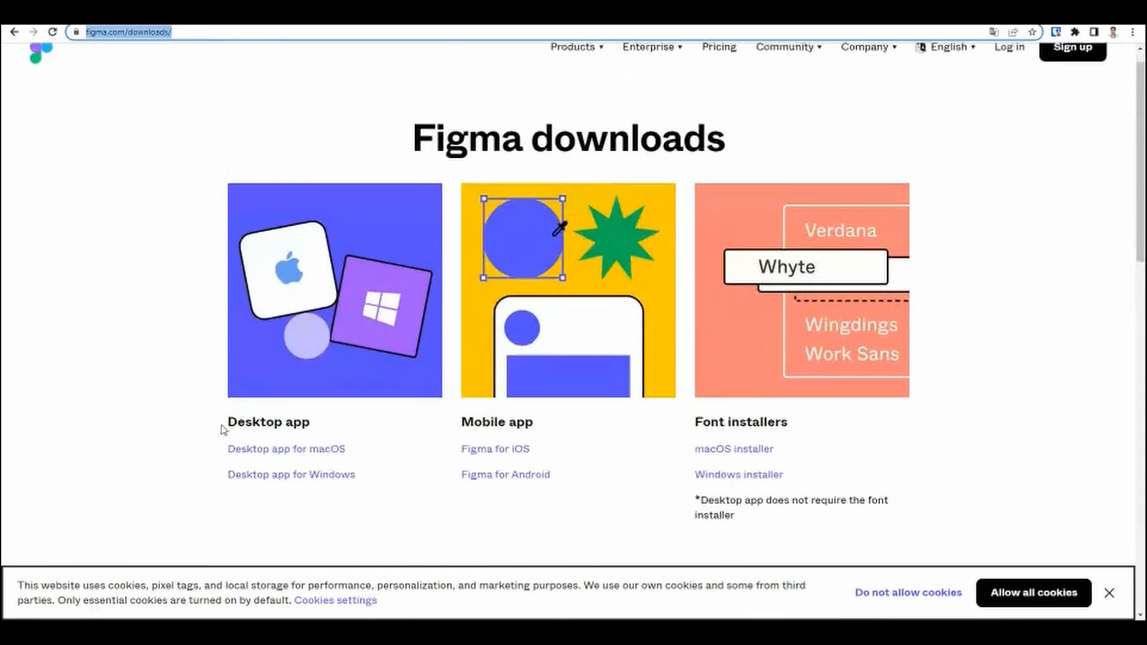
{"action": "scroll", "coordinate": [223, 431], "scroll_direction": "down", "scroll_amount": 2}
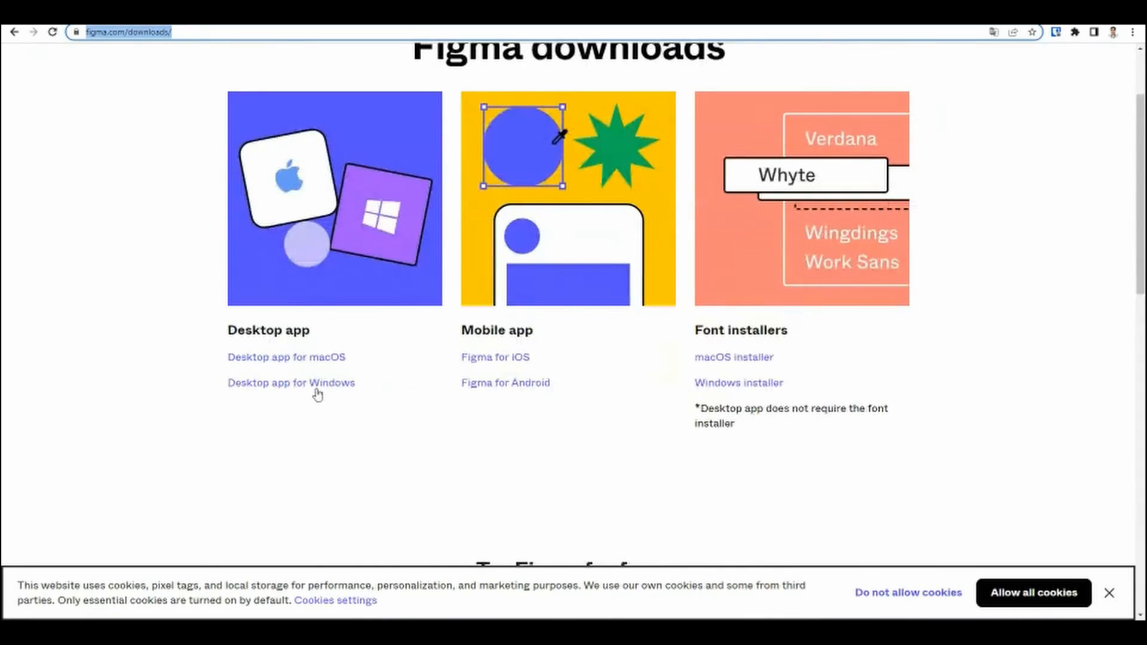
{"action": "scroll", "coordinate": [406, 425], "scroll_direction": "up", "scroll_amount": 1}
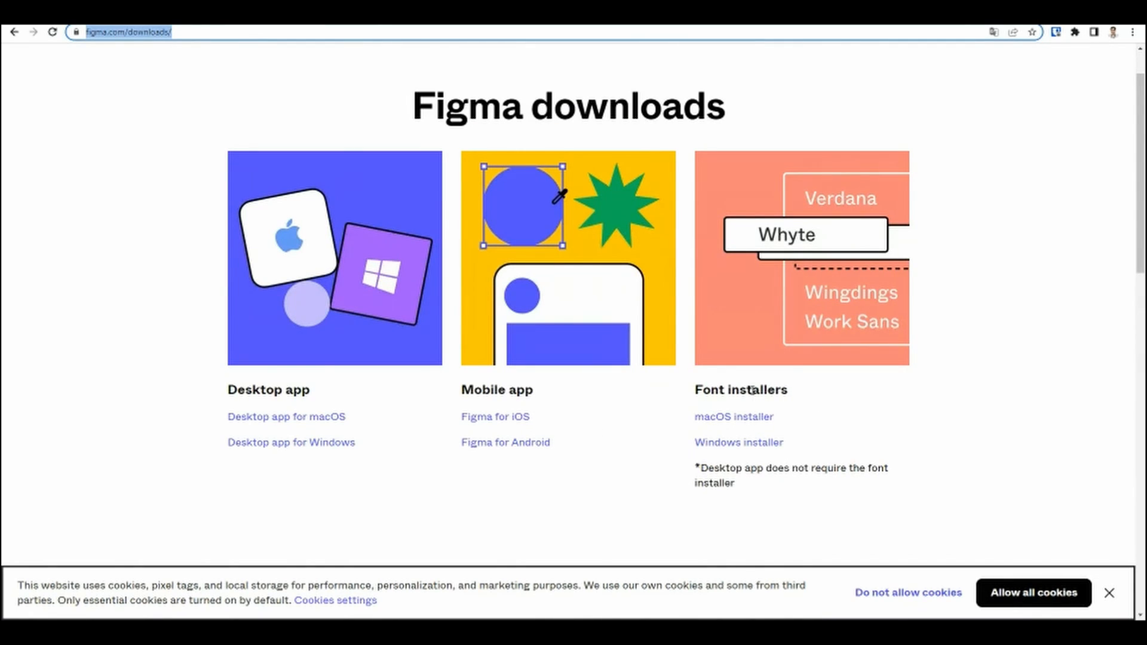
Step: Dismiss the cookie notice on the downloads page and highlight the note under the font installers
{"action": "left_click", "coordinate": [1110, 593]}
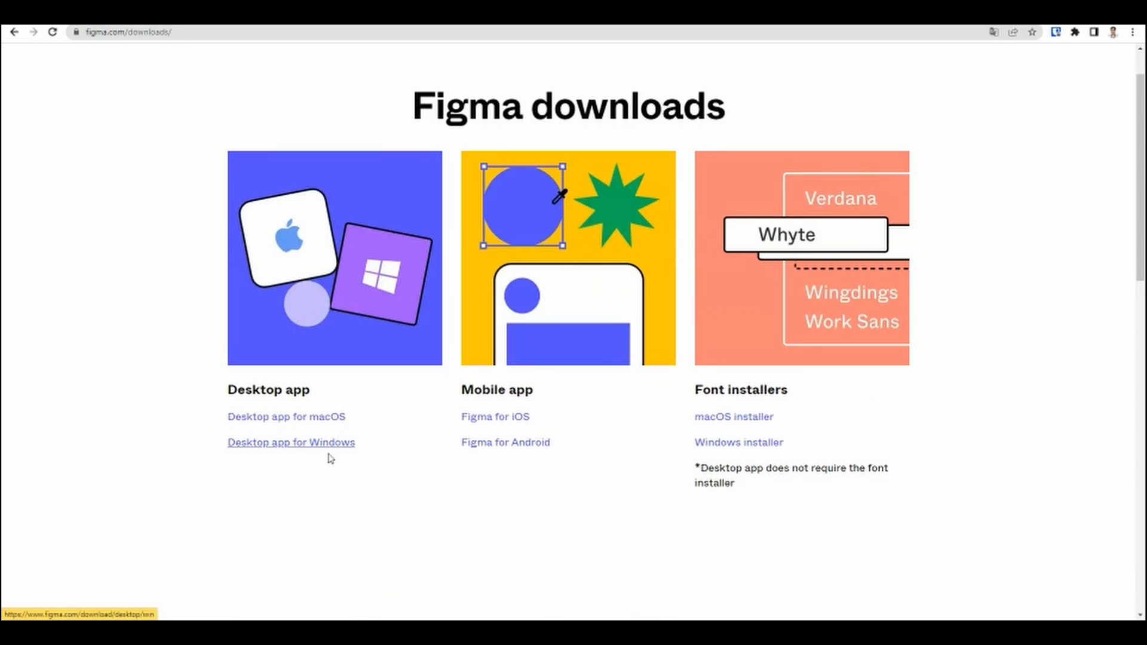
{"action": "scroll", "coordinate": [814, 431], "scroll_direction": "up", "scroll_amount": 1}
{"action": "scroll", "coordinate": [814, 433], "scroll_direction": "down", "scroll_amount": 1}
{"action": "left_click", "coordinate": [199, 31]}
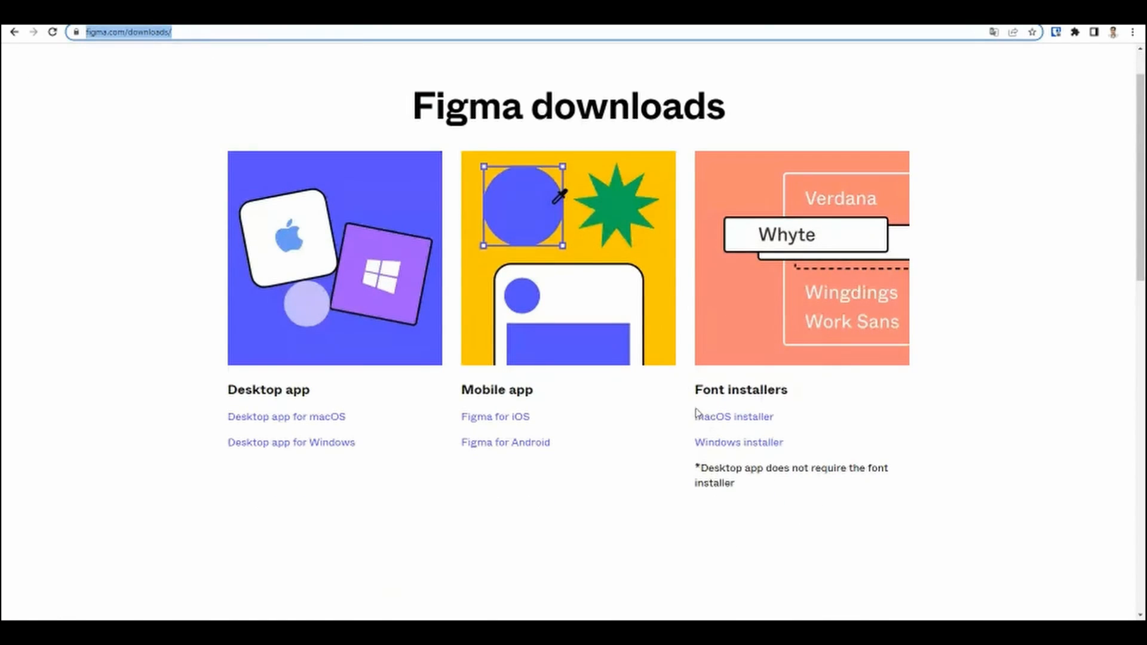
{"action": "left_click_drag", "start_coordinate": [696, 468], "coordinate": [742, 469]}
{"action": "left_click", "coordinate": [707, 479]}
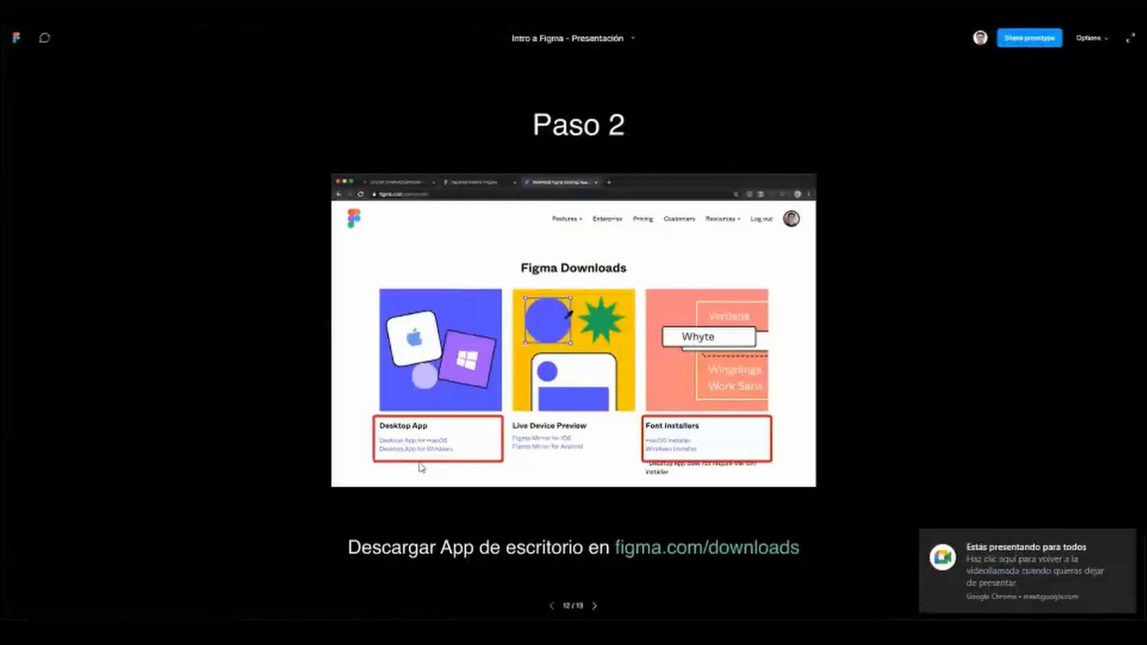
Step: Advance the presentation to Paso 3 and open its Google Drive link to the Fotos folder
{"action": "key", "text": "Right"}
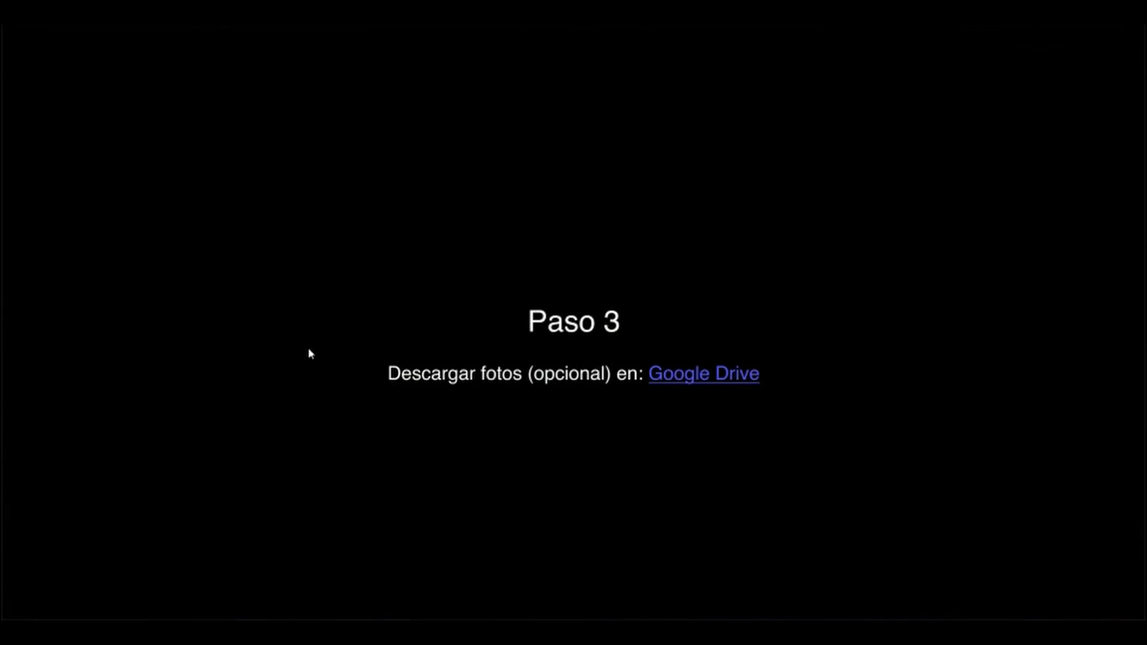
{"action": "left_click", "coordinate": [693, 382]}
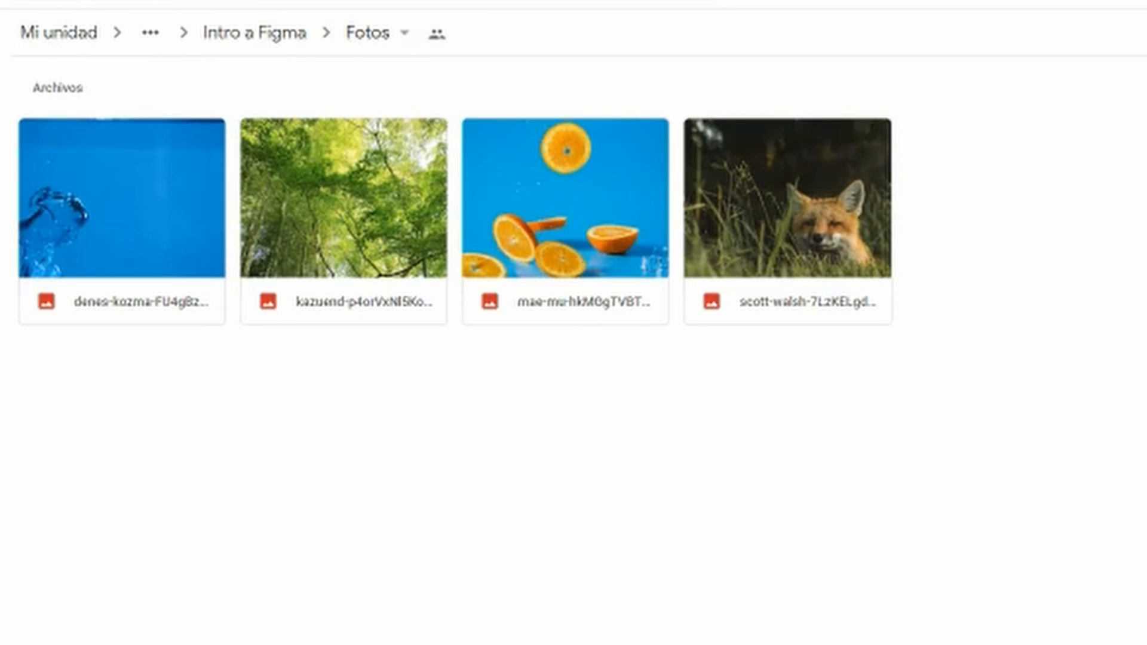
{"action": "left_click_drag", "start_coordinate": [117, 418], "coordinate": [1063, 113]}
Step: View the sharing options of the Fotos folder
{"action": "left_click", "coordinate": [436, 33]}
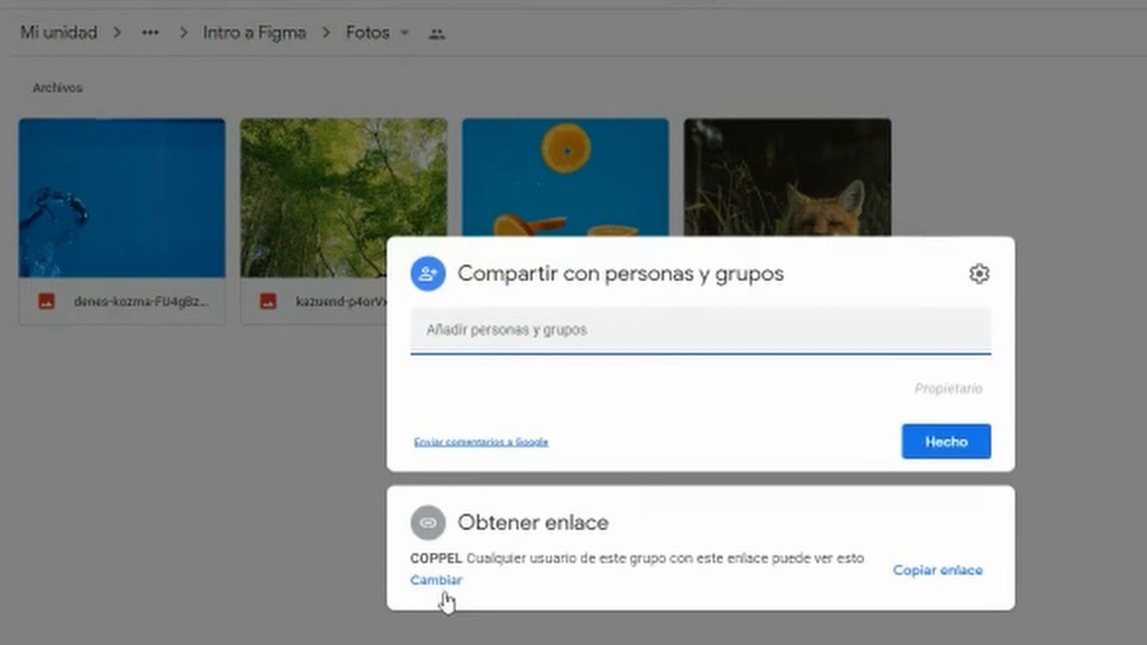
{"action": "left_click", "coordinate": [918, 583]}
{"action": "left_click", "coordinate": [896, 617]}
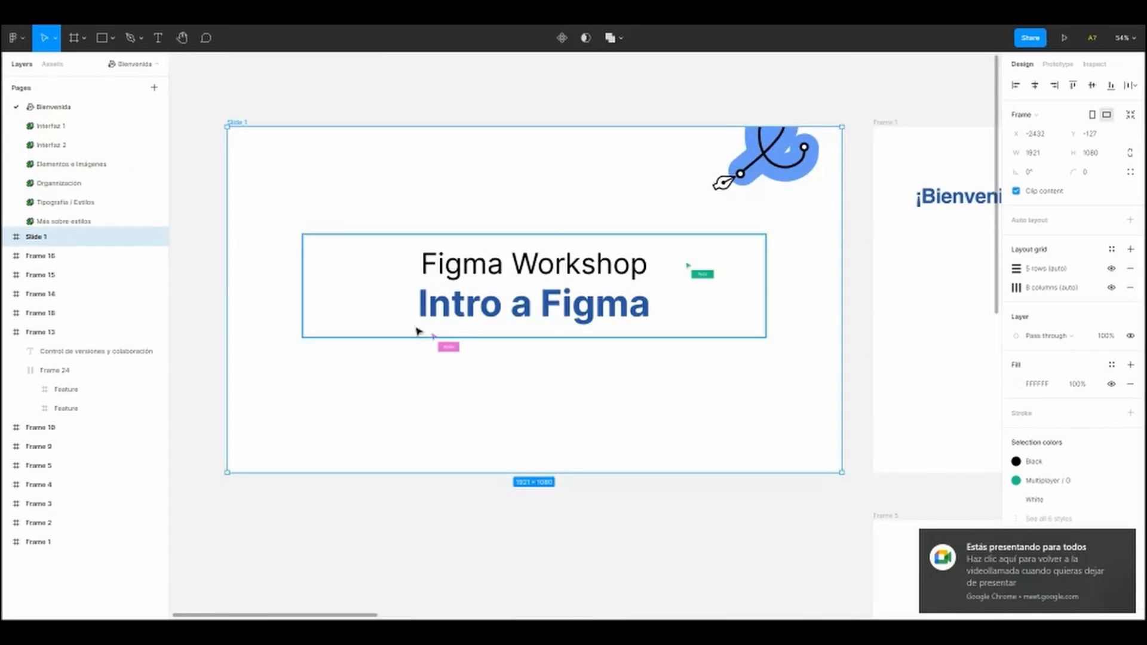
Step: Switch to the Figma presentation file, deselect Slide 1 and look over the slides on the Bienvenida page
{"action": "scroll", "coordinate": [418, 331], "scroll_direction": "down", "scroll_amount": 5}
{"action": "left_click_drag", "start_coordinate": [604, 612], "coordinate": [358, 358]}
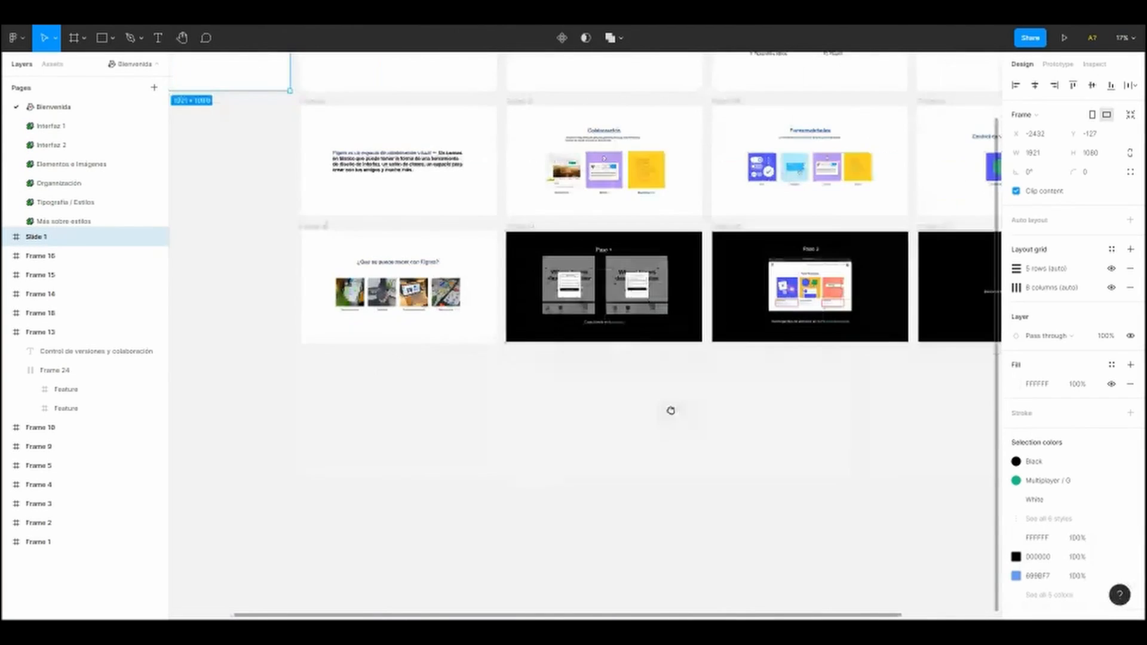
{"action": "left_click_drag", "start_coordinate": [671, 410], "coordinate": [308, 438]}
{"action": "scroll", "coordinate": [674, 383], "scroll_direction": "up", "scroll_amount": 5}
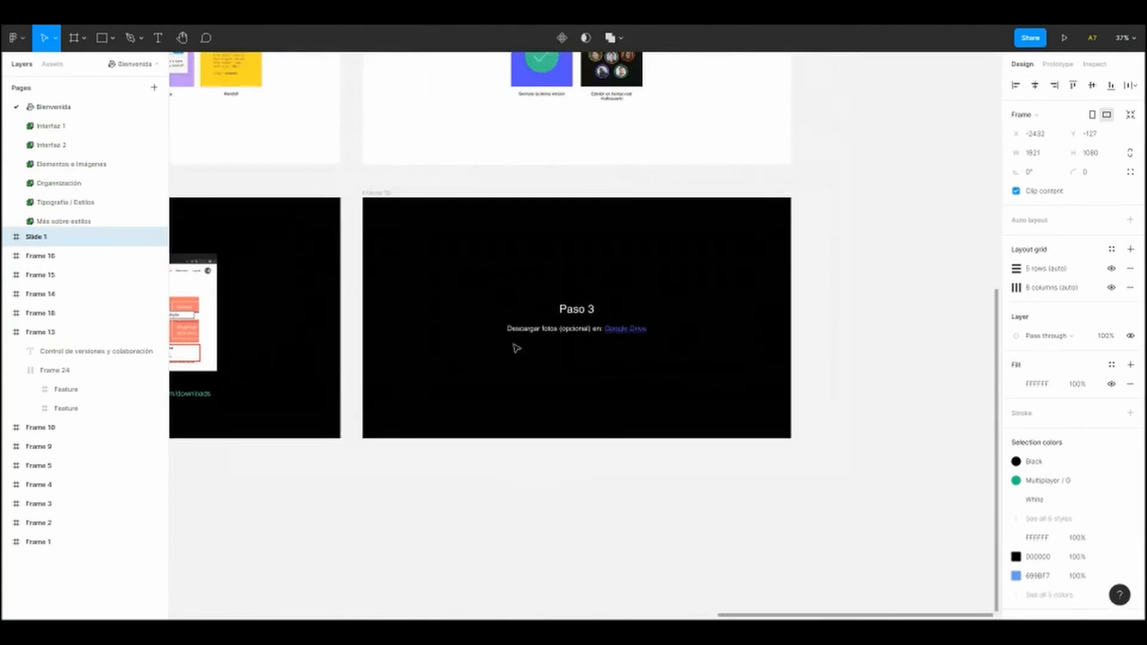
{"action": "key", "text": "Escape"}
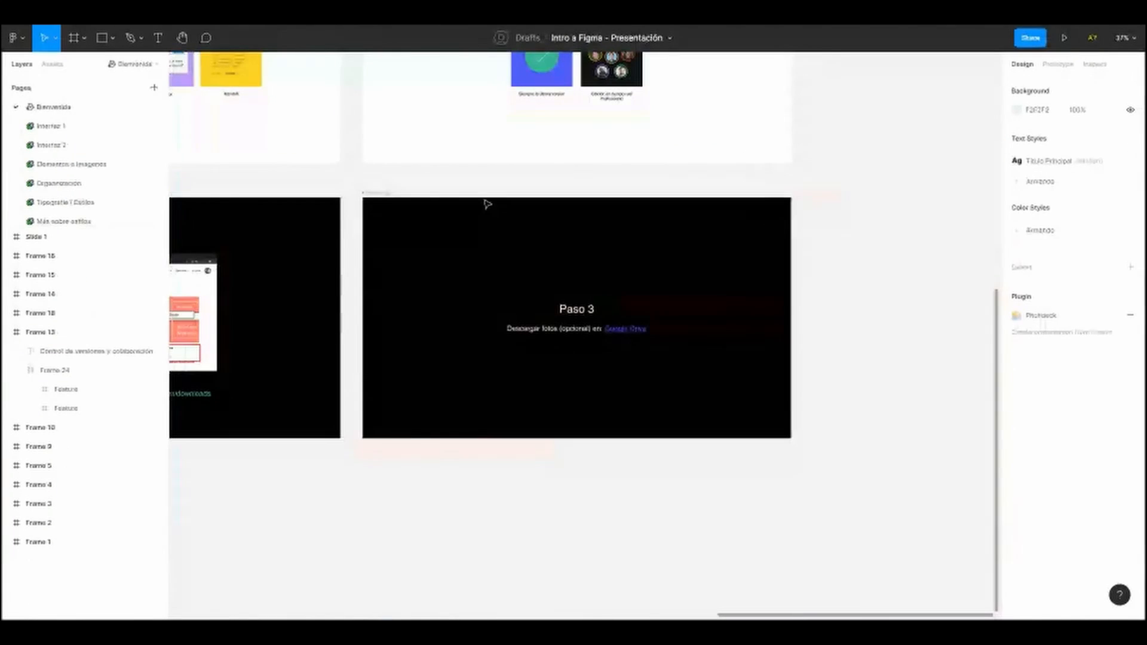
{"action": "scroll", "coordinate": [645, 238], "scroll_direction": "down", "scroll_amount": 5}
{"action": "left_click_drag", "start_coordinate": [377, 425], "coordinate": [510, 436]}
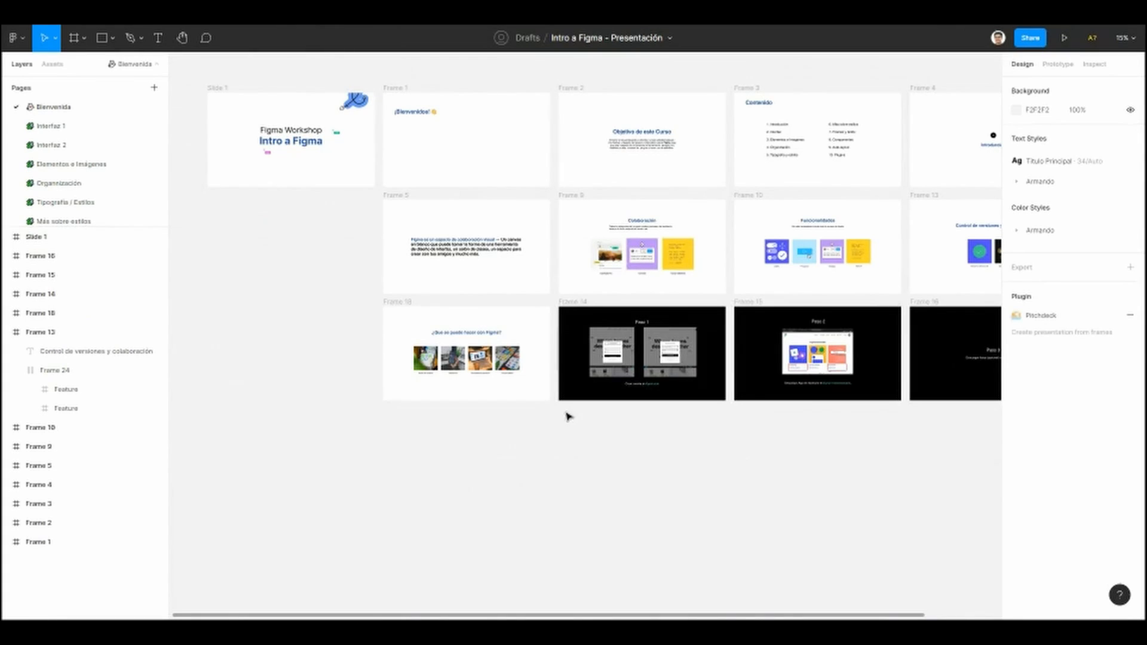
{"action": "scroll", "coordinate": [566, 414], "scroll_direction": "up", "scroll_amount": 5}
{"action": "left_click_drag", "start_coordinate": [471, 455], "coordinate": [550, 421]}
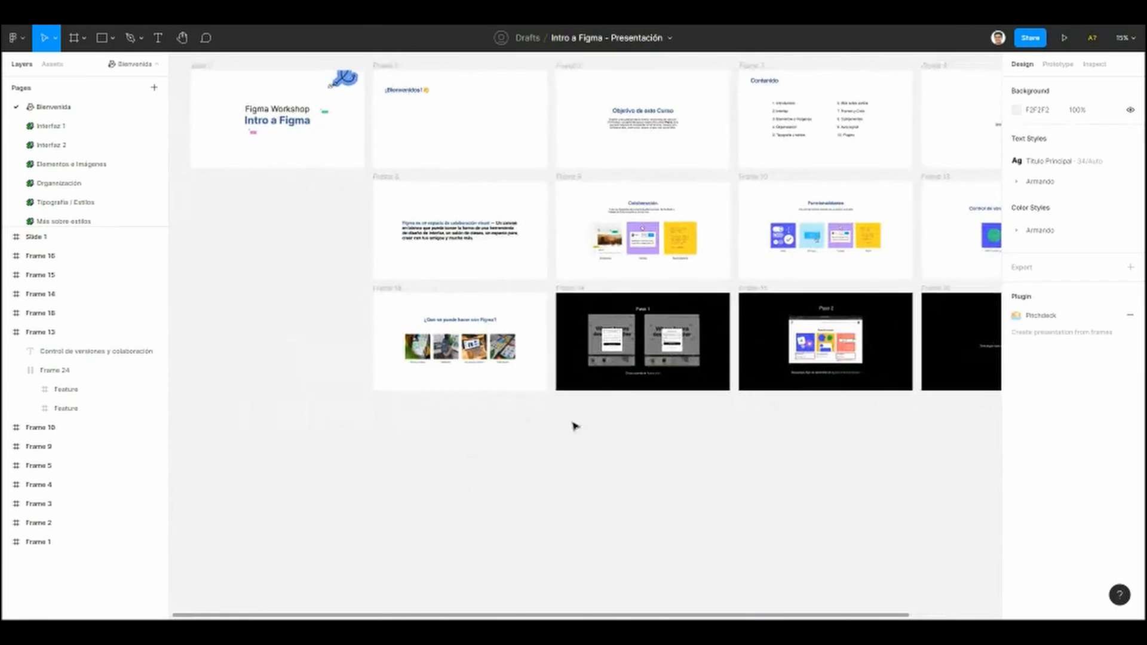
{"action": "scroll", "coordinate": [528, 430], "scroll_direction": "right", "scroll_amount": 5}
{"action": "left_click_drag", "start_coordinate": [477, 430], "coordinate": [640, 454]}
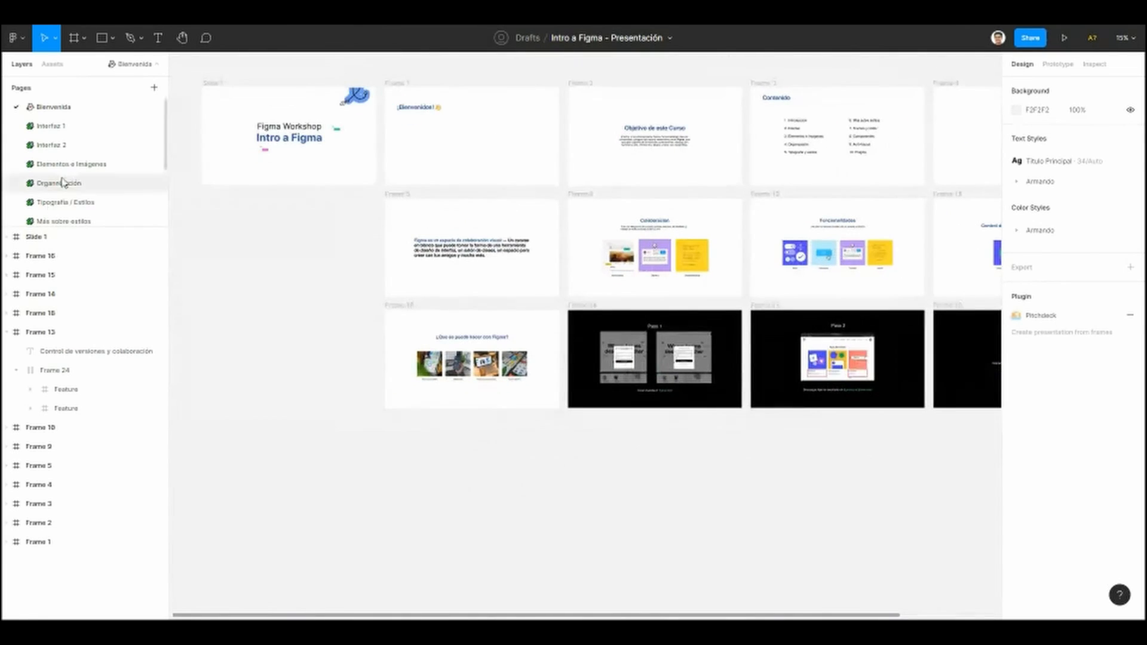
Step: Open the Interfaz 1 page and bring the annotated interface screenshot in Frame 16 into close view
{"action": "left_click", "coordinate": [52, 126]}
{"action": "scroll", "coordinate": [254, 274], "scroll_direction": "left", "scroll_amount": 3}
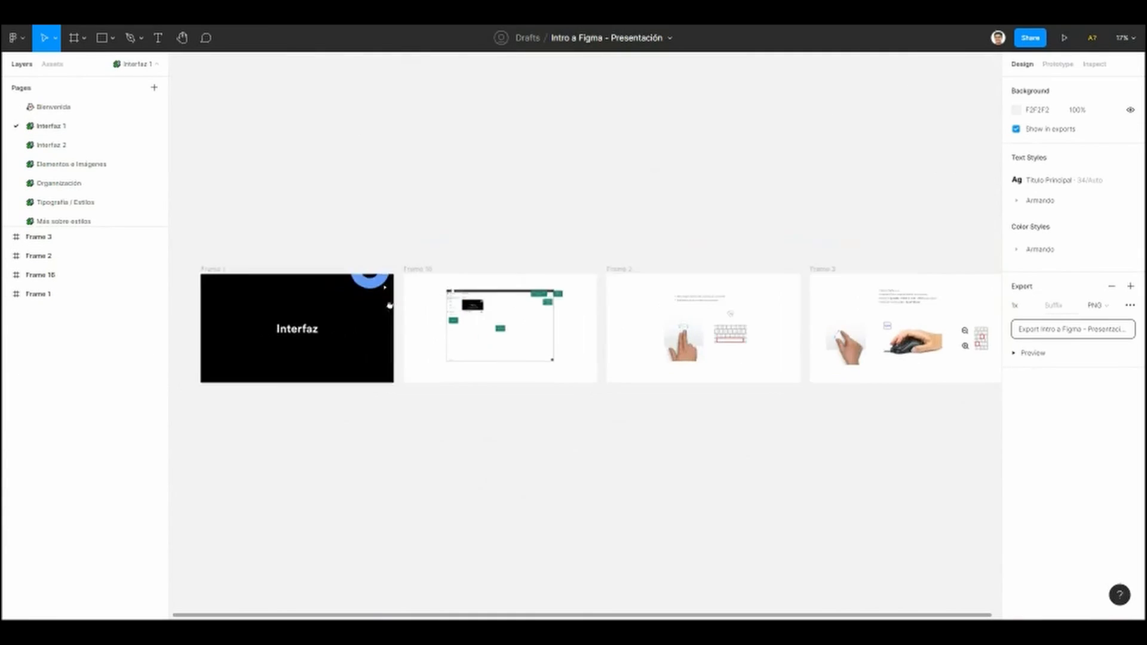
{"action": "scroll", "coordinate": [302, 293], "scroll_direction": "up", "scroll_amount": 5}
{"action": "scroll", "coordinate": [389, 290], "scroll_direction": "left", "scroll_amount": 2}
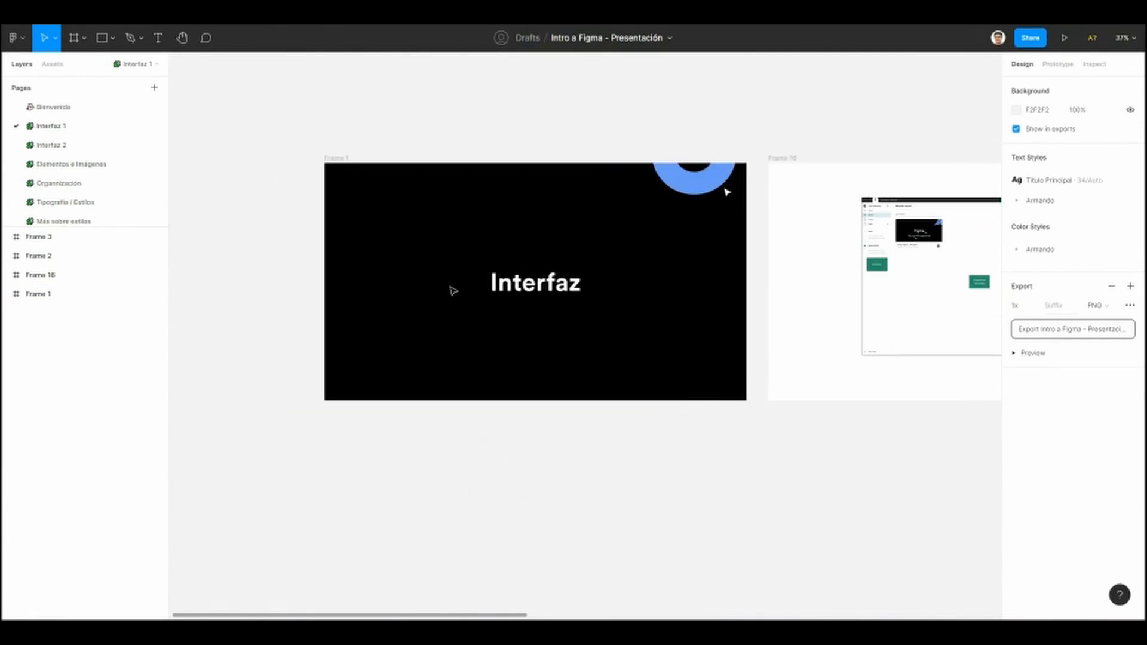
{"action": "scroll", "coordinate": [420, 271], "scroll_direction": "up", "scroll_amount": 3}
{"action": "scroll", "coordinate": [535, 250], "scroll_direction": "right", "scroll_amount": 8}
{"action": "scroll", "coordinate": [410, 327], "scroll_direction": "up", "scroll_amount": 4}
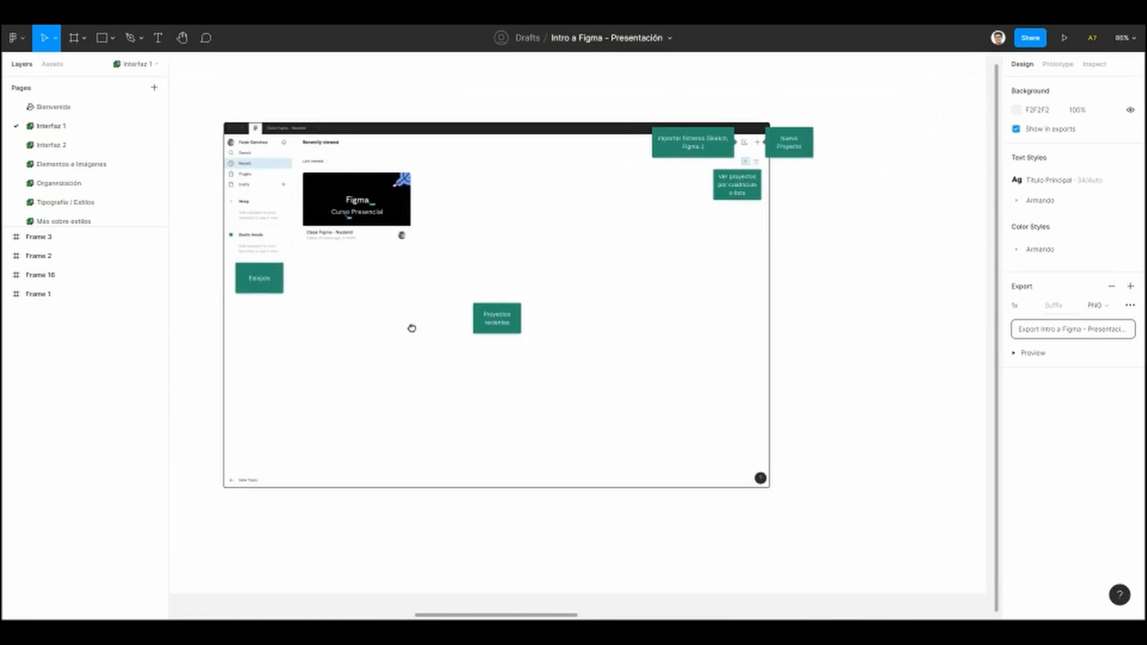
Step: Examine the labelled areas of the Figma home screen in Frame 16, such as teams, recent projects, file import and new project
{"action": "mouse_move", "coordinate": [377, 310]}
{"action": "left_mouse_down"}
{"action": "mouse_move", "coordinate": [448, 335]}
{"action": "mouse_move", "coordinate": [496, 332]}
{"action": "left_mouse_up"}
{"action": "scroll", "coordinate": [448, 335], "scroll_direction": "up", "scroll_amount": 1}
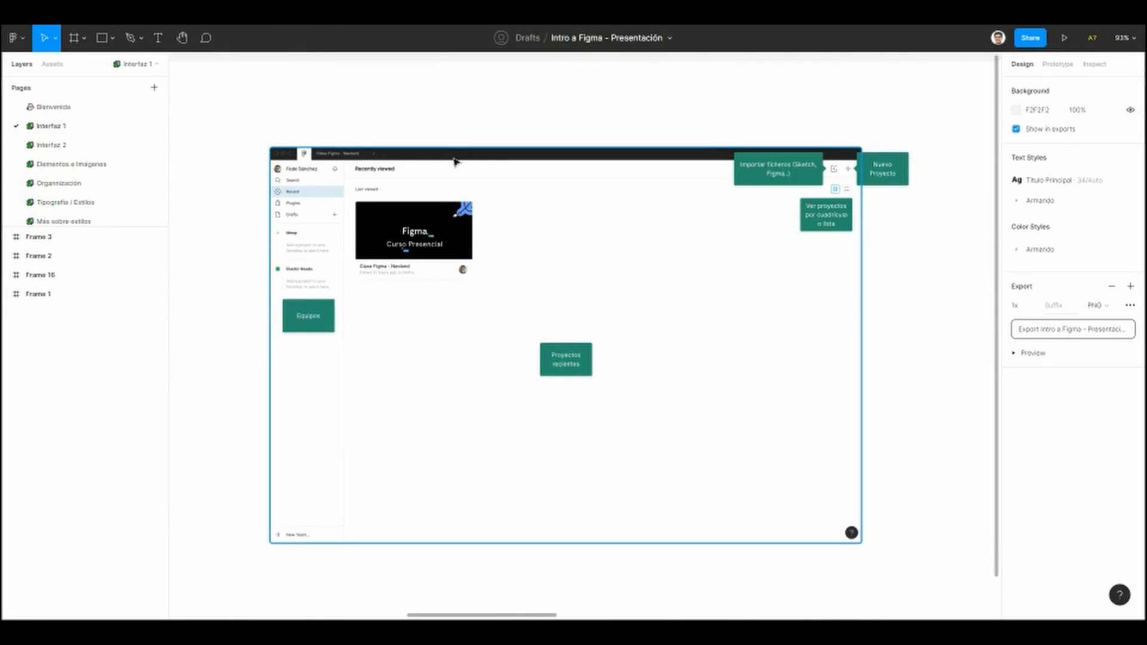
{"action": "scroll", "coordinate": [496, 361], "scroll_direction": "up", "scroll_amount": 1}
{"action": "left_click_drag", "start_coordinate": [489, 389], "coordinate": [458, 350]}
{"action": "scroll", "coordinate": [454, 371], "scroll_direction": "up", "scroll_amount": 1}
{"action": "scroll", "coordinate": [483, 338], "scroll_direction": "up", "scroll_amount": 1}
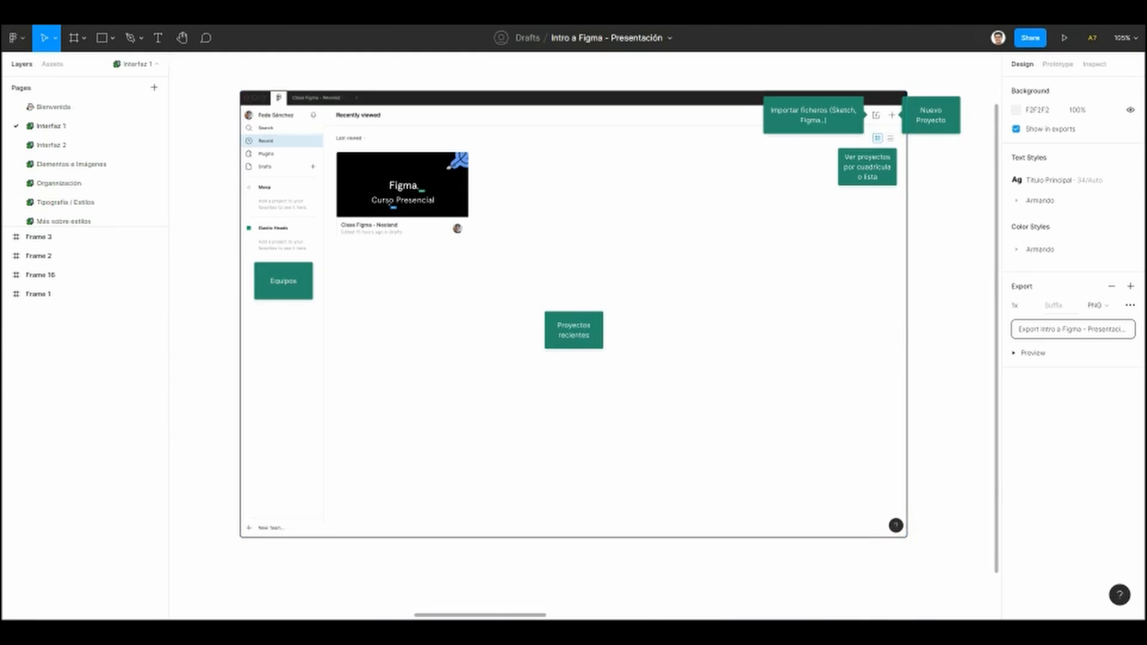
{"action": "left_click_drag", "start_coordinate": [338, 268], "coordinate": [337, 261]}
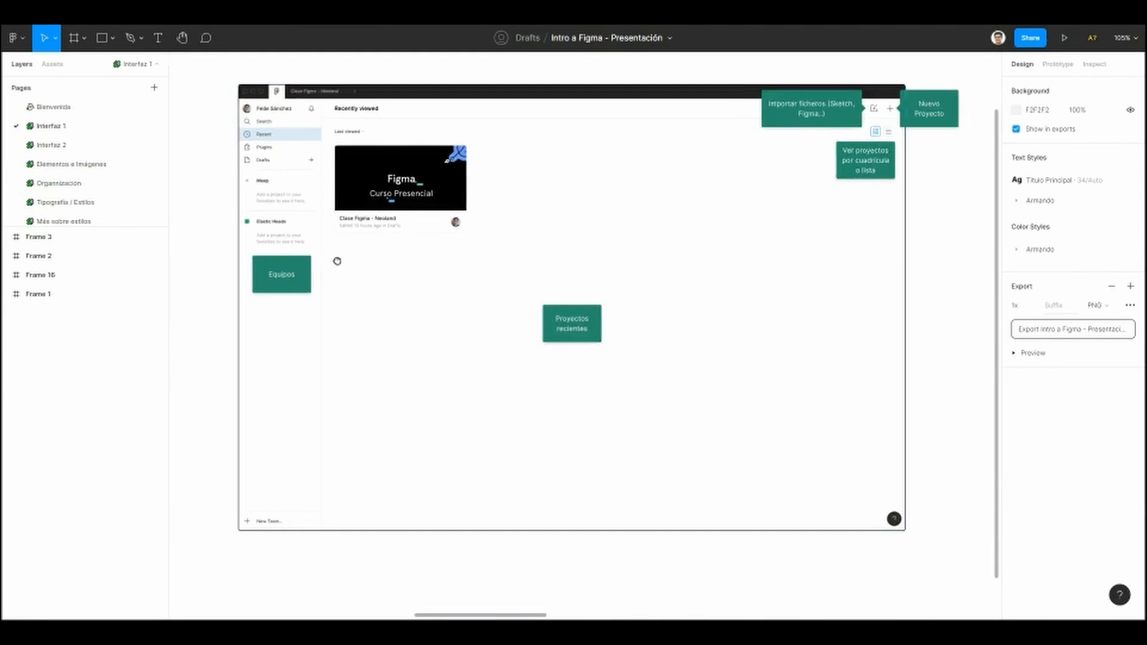
{"action": "scroll", "coordinate": [337, 261], "scroll_direction": "down", "scroll_amount": 5}
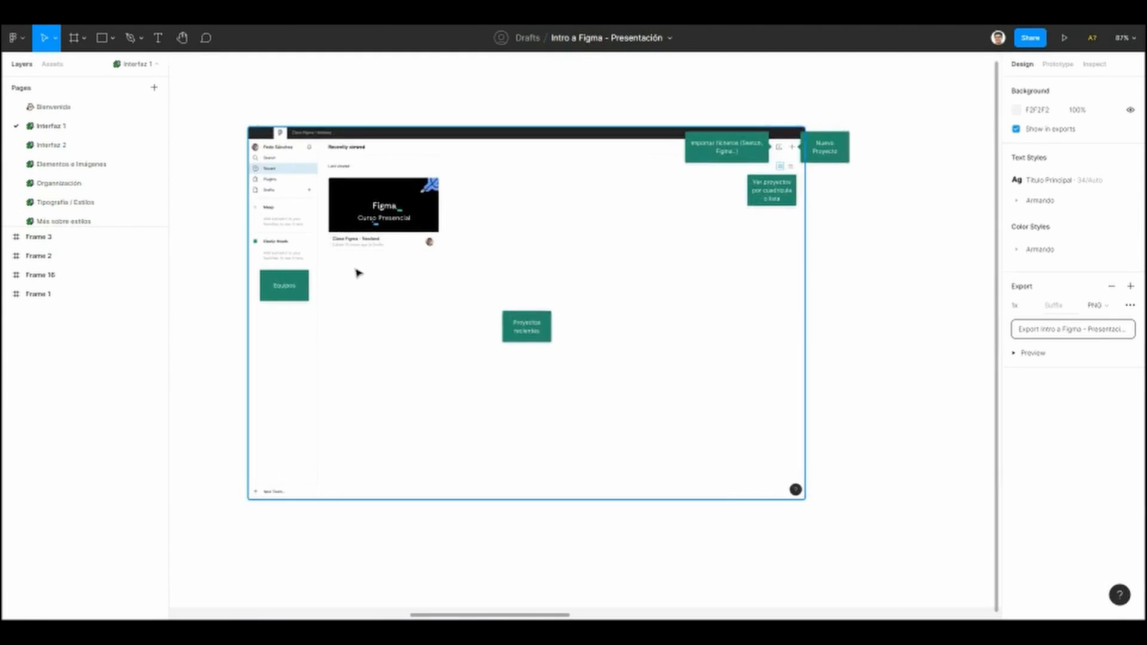
{"action": "scroll", "coordinate": [357, 273], "scroll_direction": "down", "scroll_amount": 2}
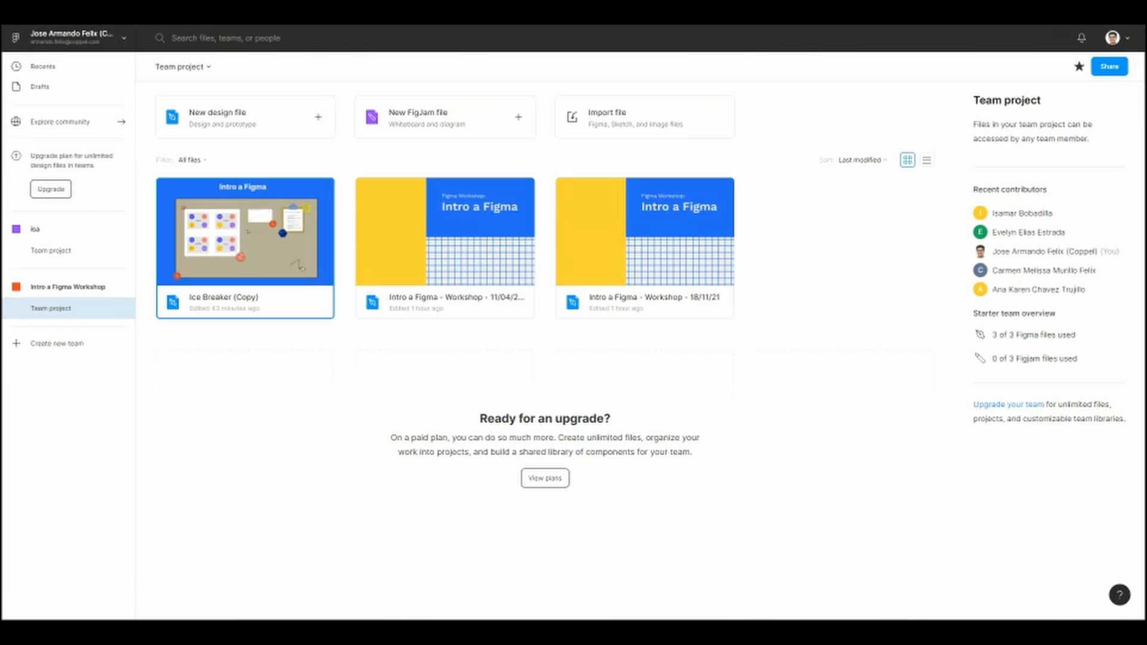
Step: View the recent files, the drafts and the account menu in the Figma file browser
{"action": "left_click", "coordinate": [43, 68]}
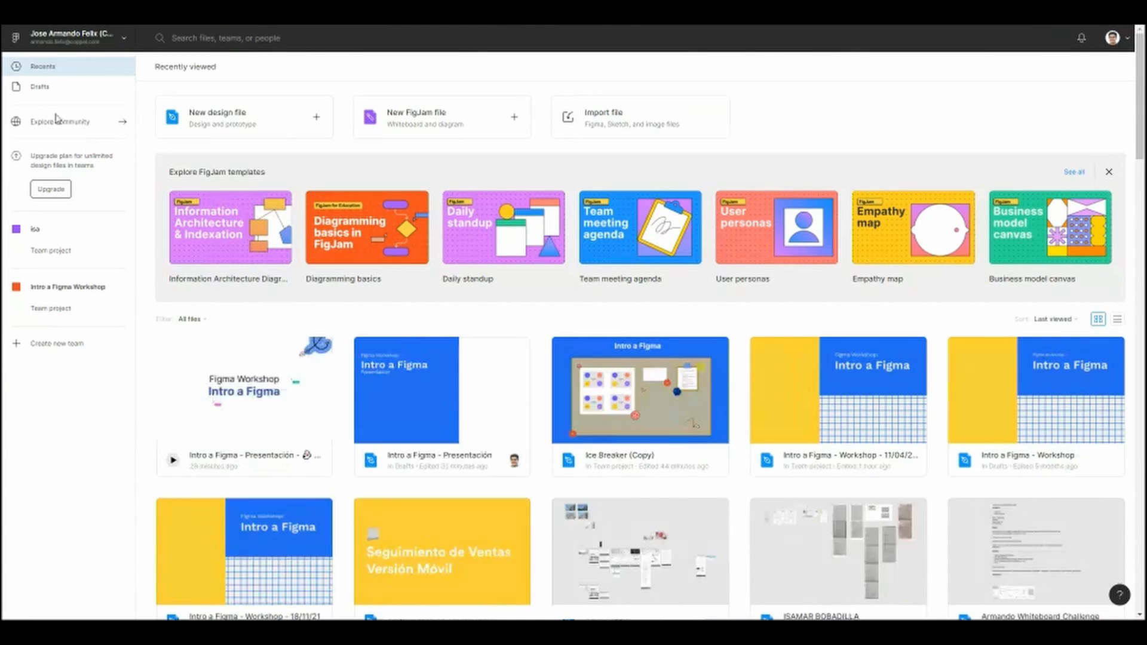
{"action": "left_click", "coordinate": [42, 87]}
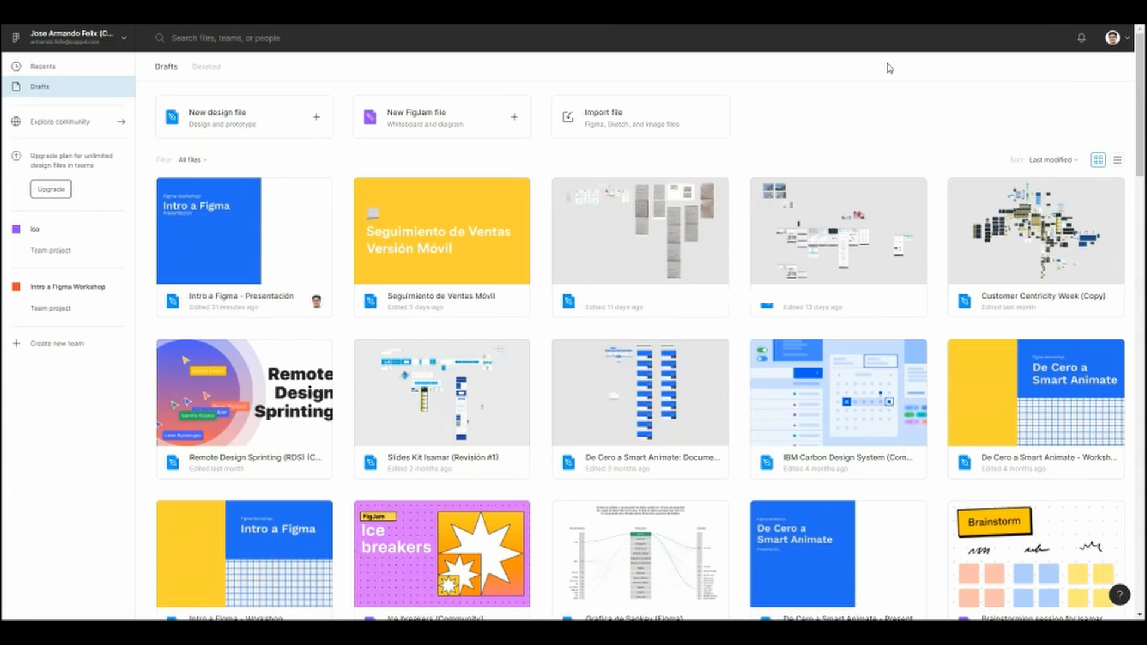
{"action": "left_click", "coordinate": [1129, 44]}
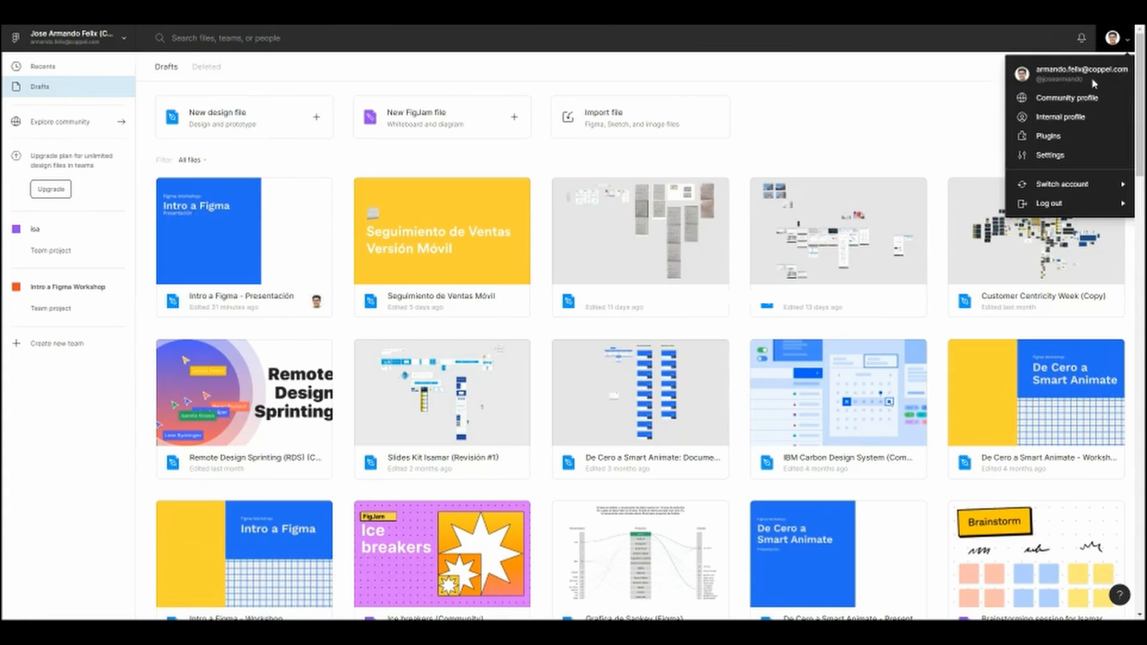
{"action": "left_click", "coordinate": [829, 95]}
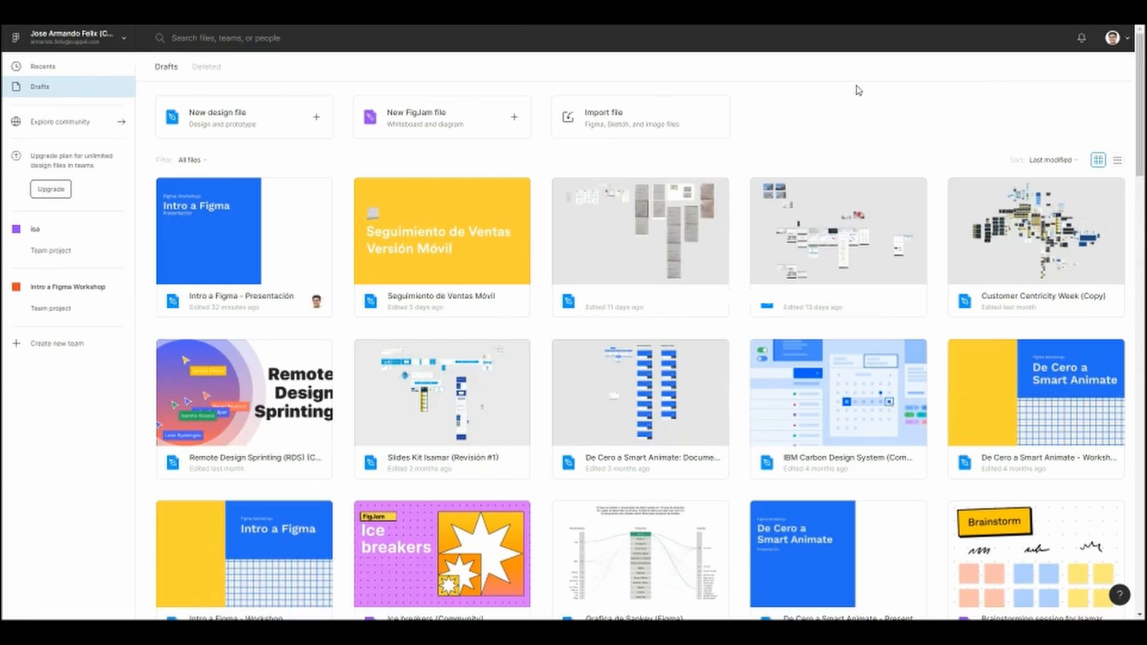
Step: View the Figma Community's Explore page and the Intro a Figma Workshop team project, returning to the drafts
{"action": "left_click", "coordinate": [68, 124]}
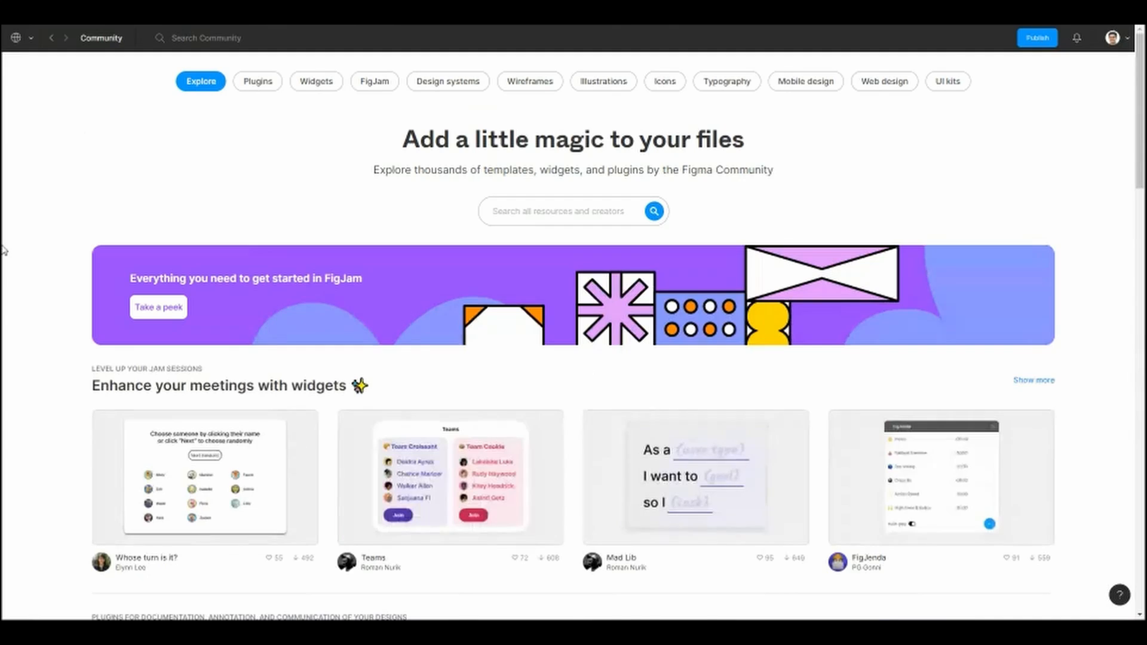
{"action": "scroll", "coordinate": [5, 235], "scroll_direction": "down", "scroll_amount": 3}
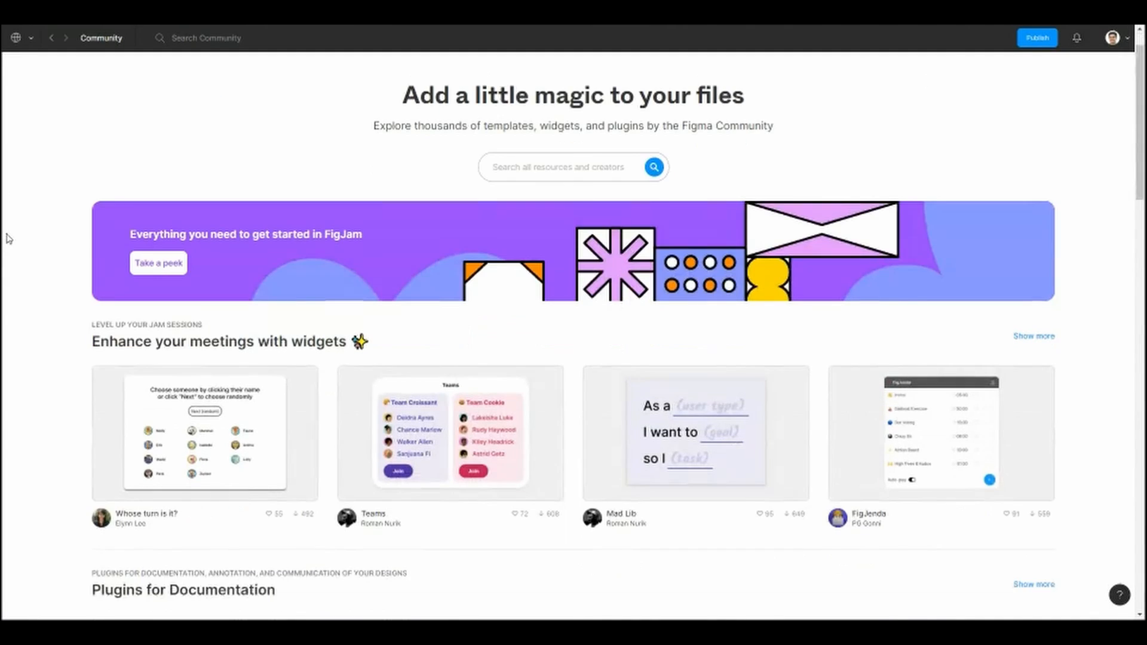
{"action": "scroll", "coordinate": [6, 235], "scroll_direction": "up", "scroll_amount": 3}
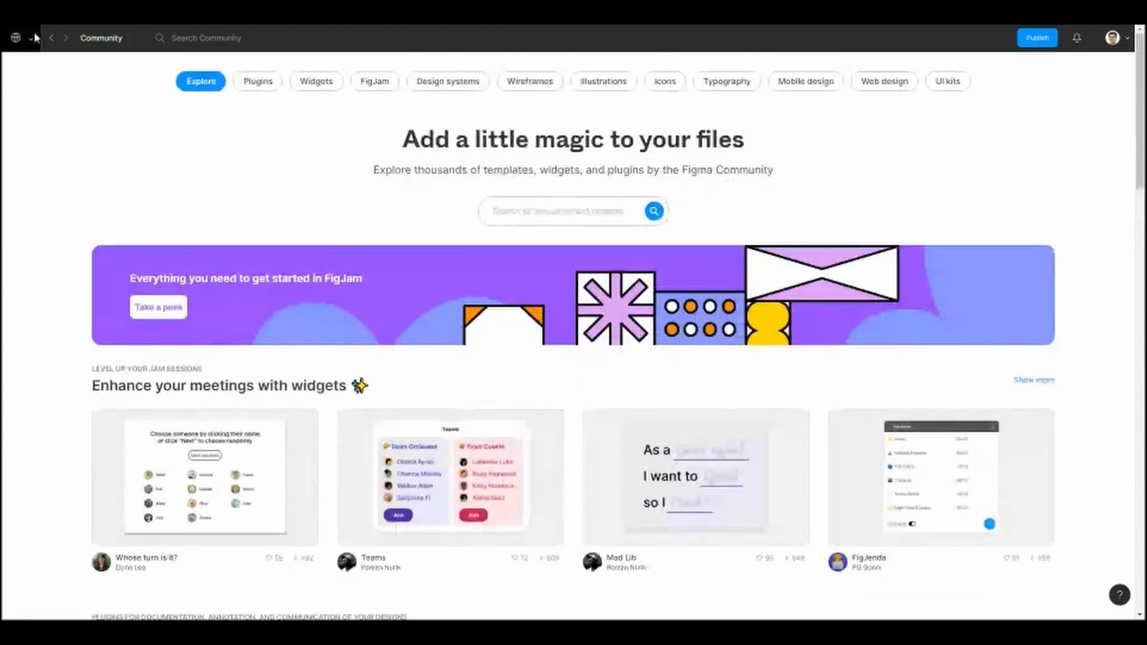
{"action": "left_click", "coordinate": [51, 37]}
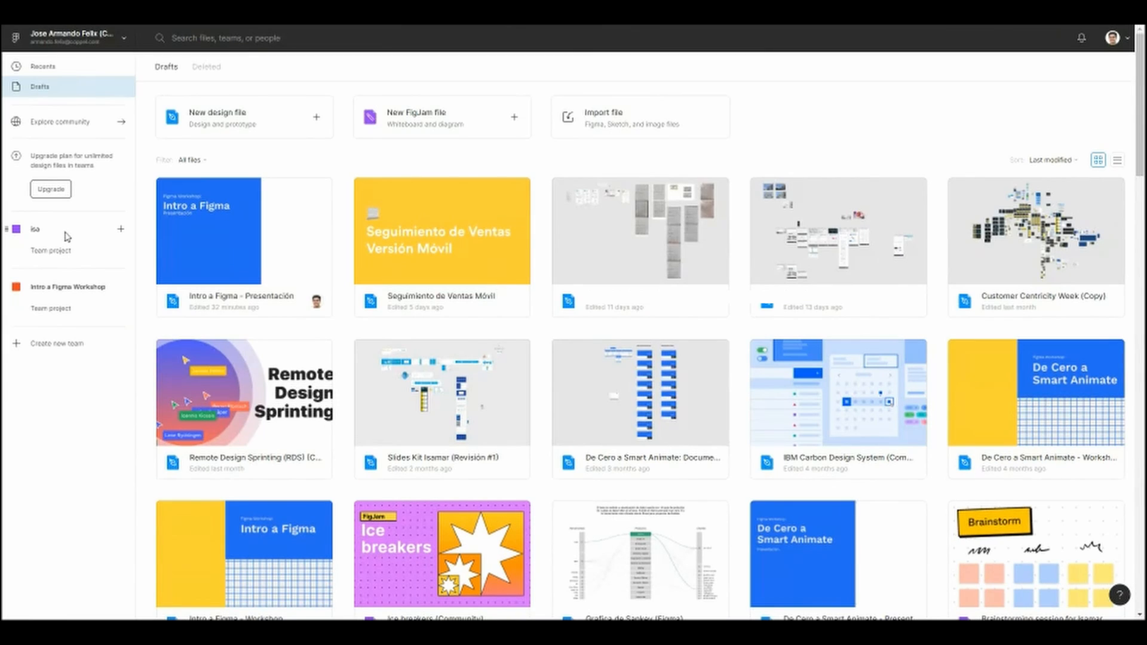
{"action": "left_click", "coordinate": [58, 314]}
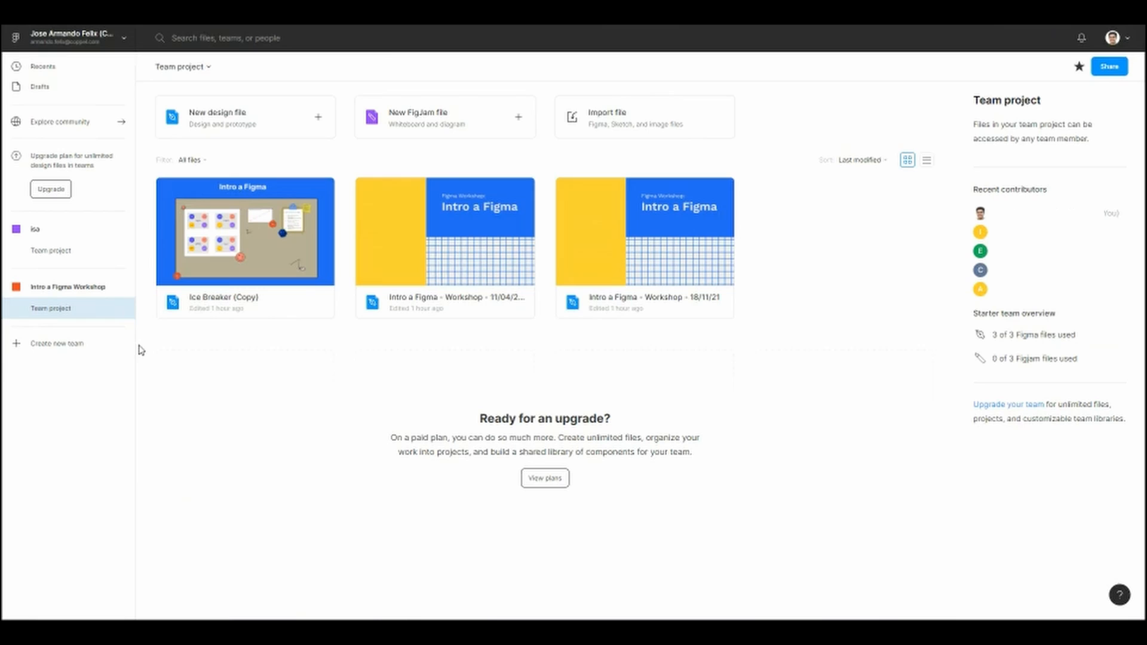
{"action": "left_click", "coordinate": [42, 88]}
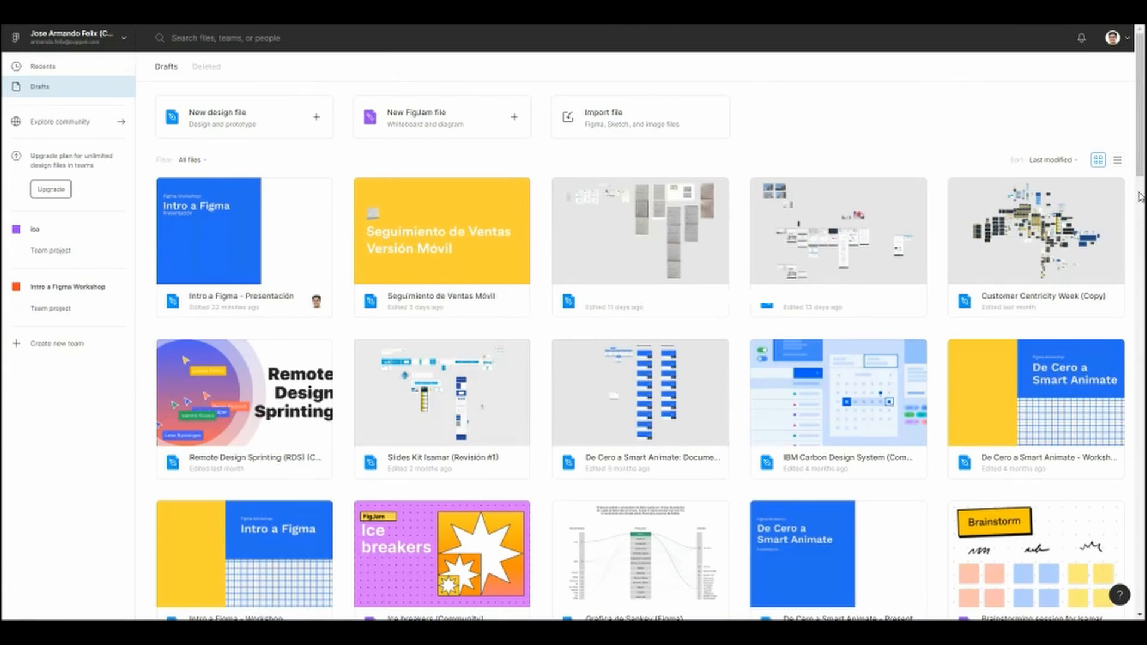
Step: Show the drafts as a list and back as a grid, and check the available sorting options
{"action": "left_click", "coordinate": [1118, 160]}
{"action": "left_click", "coordinate": [1098, 160]}
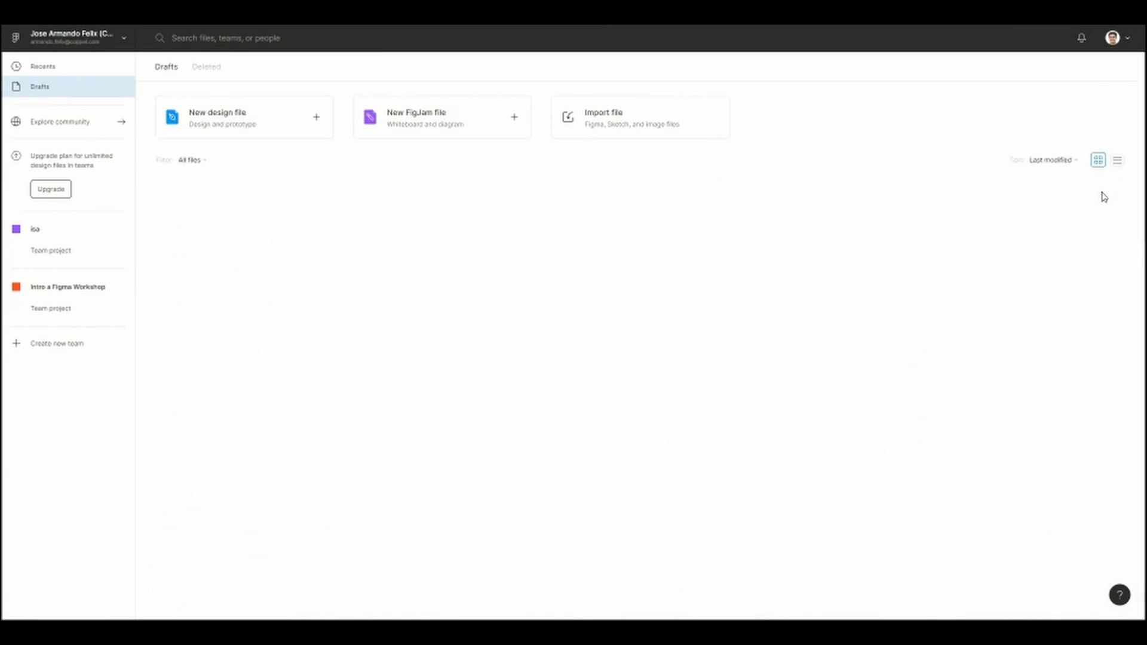
{"action": "left_click", "coordinate": [1069, 160]}
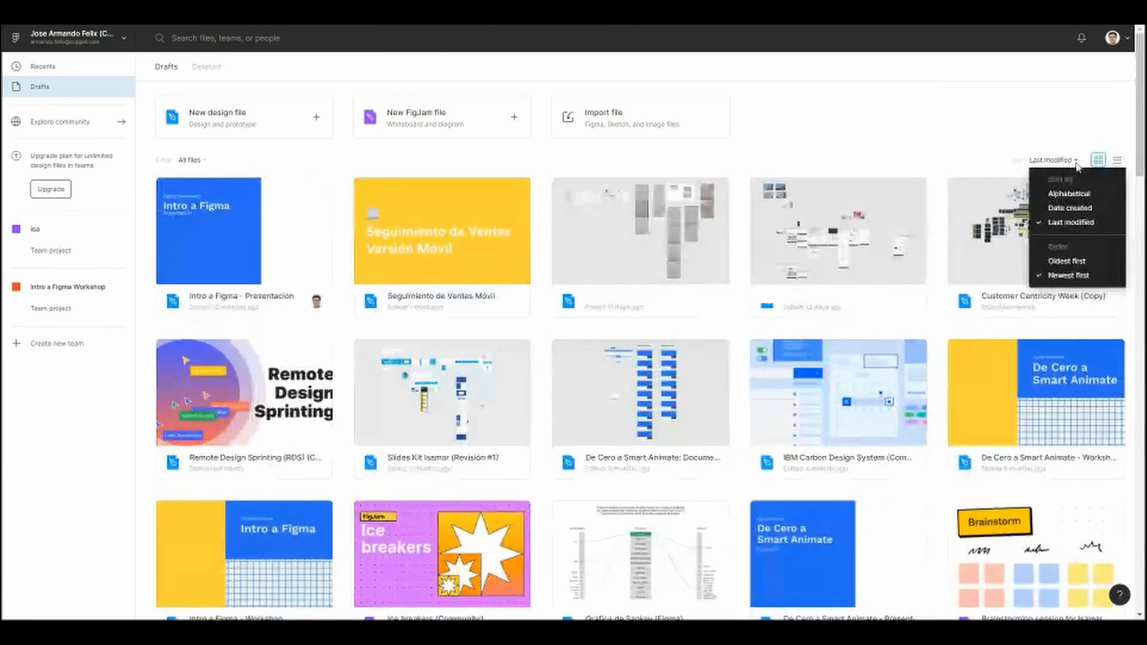
{"action": "left_click", "coordinate": [787, 123]}
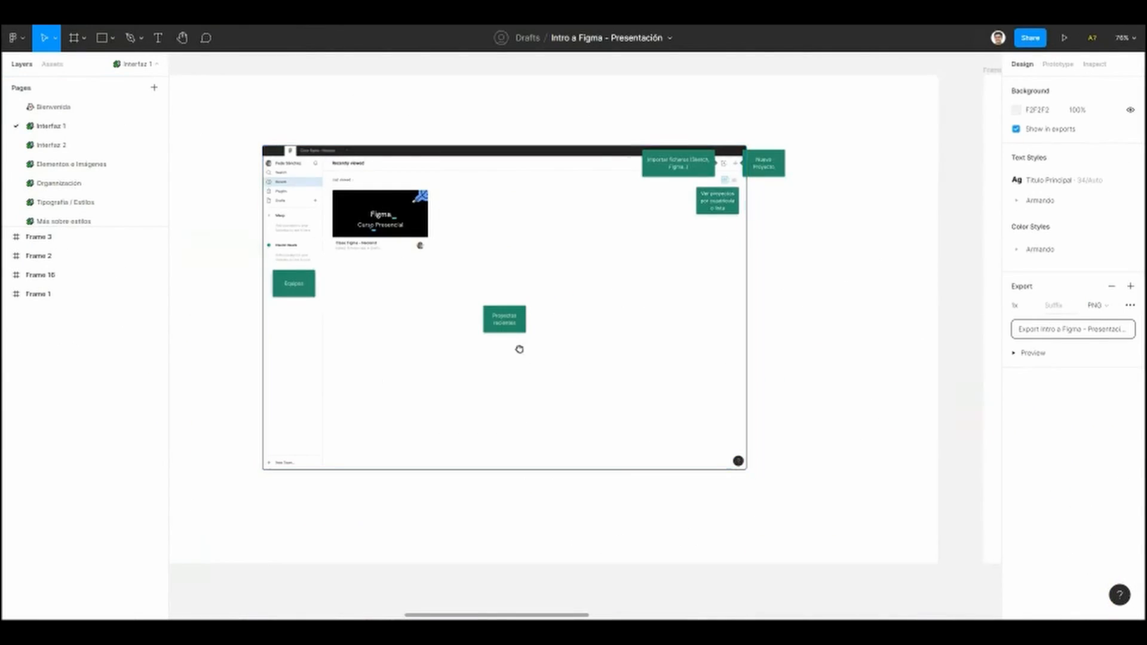
Step: Go back to the Intro a Figma presentation and move from Frame 16 to the canvas movement tips in Frame 2
{"action": "left_click_drag", "start_coordinate": [520, 348], "coordinate": [285, 368]}
{"action": "left_click_drag", "start_coordinate": [688, 331], "coordinate": [423, 295]}
{"action": "scroll", "coordinate": [394, 322], "scroll_direction": "up", "scroll_amount": 2}
{"action": "scroll", "coordinate": [379, 230], "scroll_direction": "up", "scroll_amount": 1}
{"action": "left_click_drag", "start_coordinate": [383, 254], "coordinate": [390, 226]}
{"action": "scroll", "coordinate": [402, 227], "scroll_direction": "up", "scroll_amount": 1}
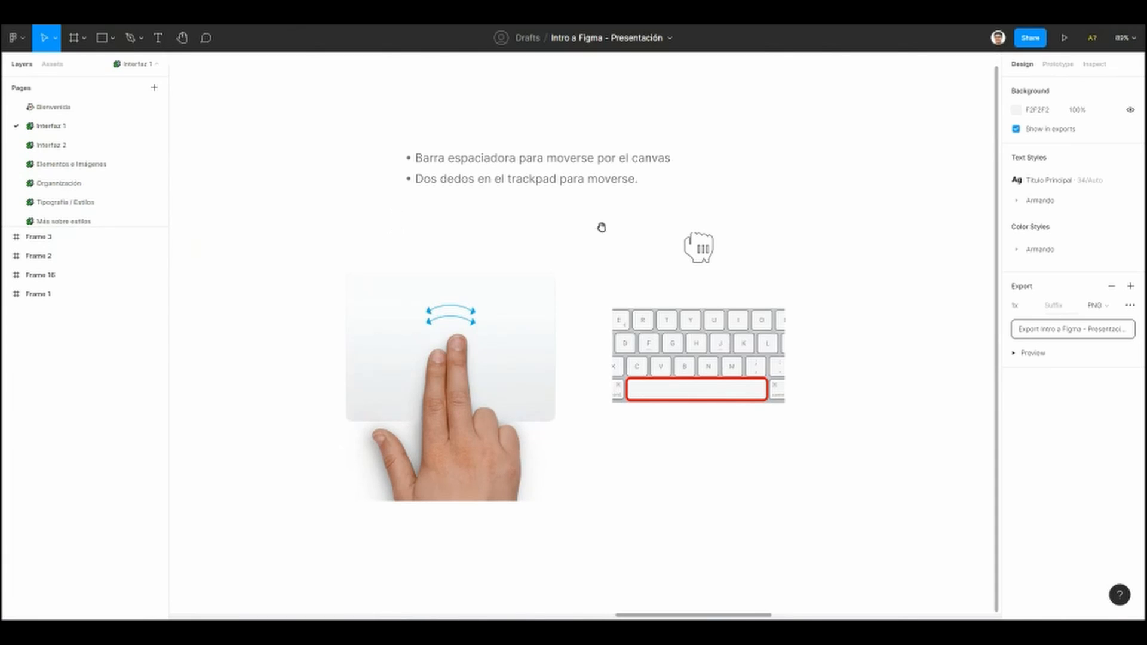
Step: Demonstrate moving and zooming the canvas around the hand icon, keyboard and trackpad illustrations in Frame 2
{"action": "left_click_drag", "start_coordinate": [691, 245], "coordinate": [597, 250]}
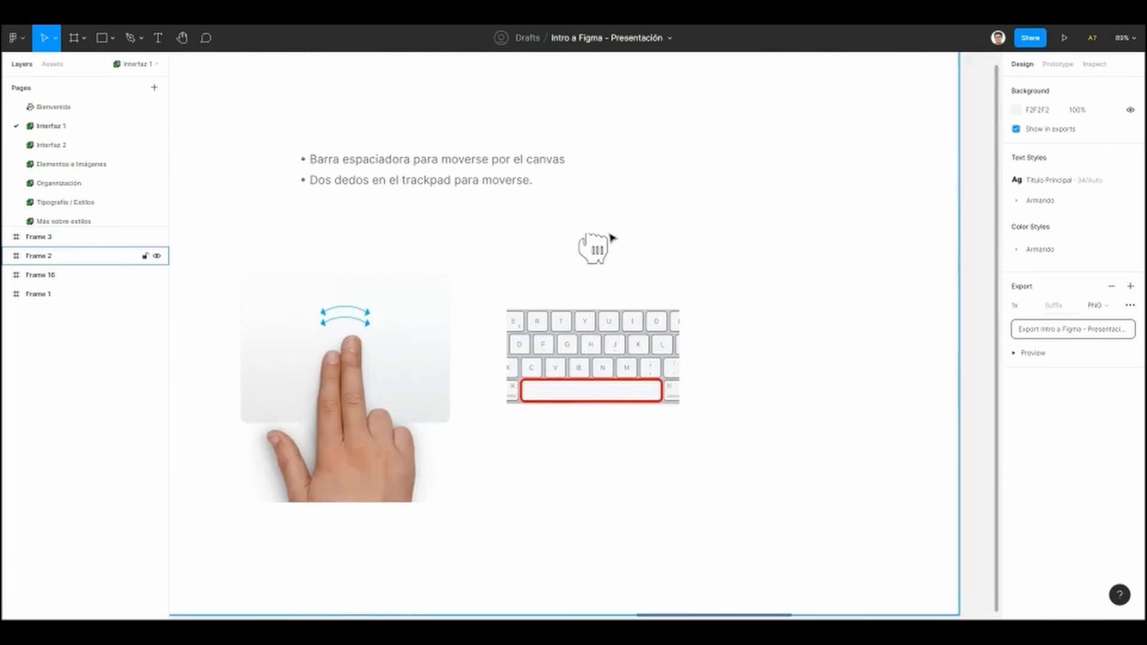
{"action": "scroll", "coordinate": [597, 250], "scroll_direction": "up", "scroll_amount": 5}
{"action": "left_click_drag", "start_coordinate": [414, 201], "coordinate": [501, 215]}
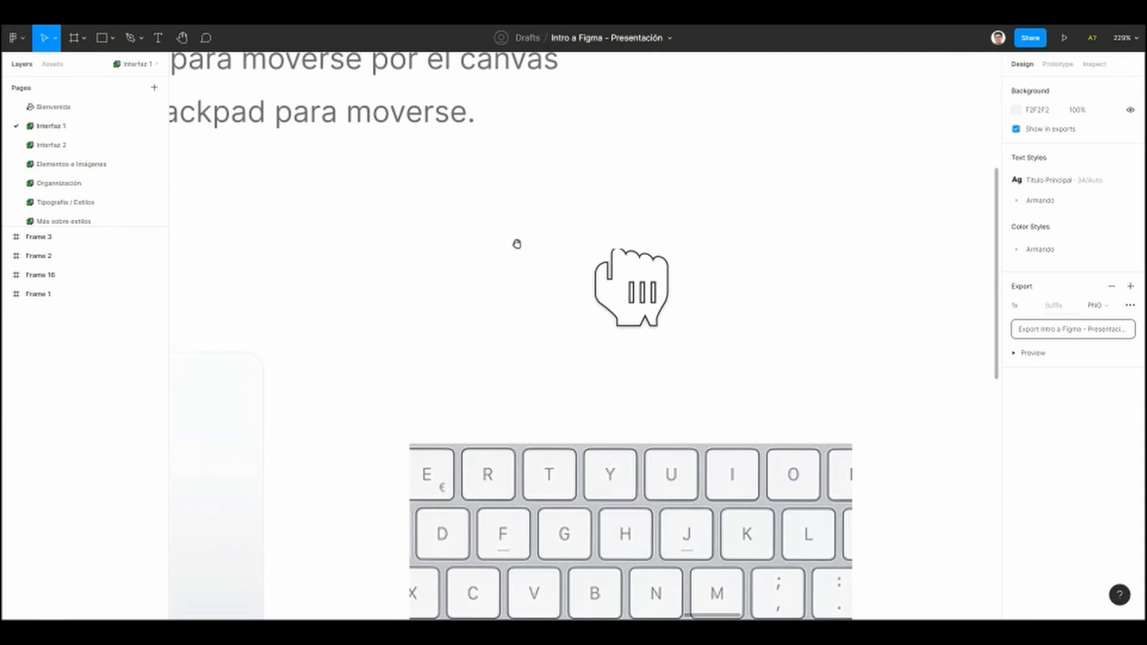
{"action": "scroll", "coordinate": [617, 264], "scroll_direction": "left", "scroll_amount": 2}
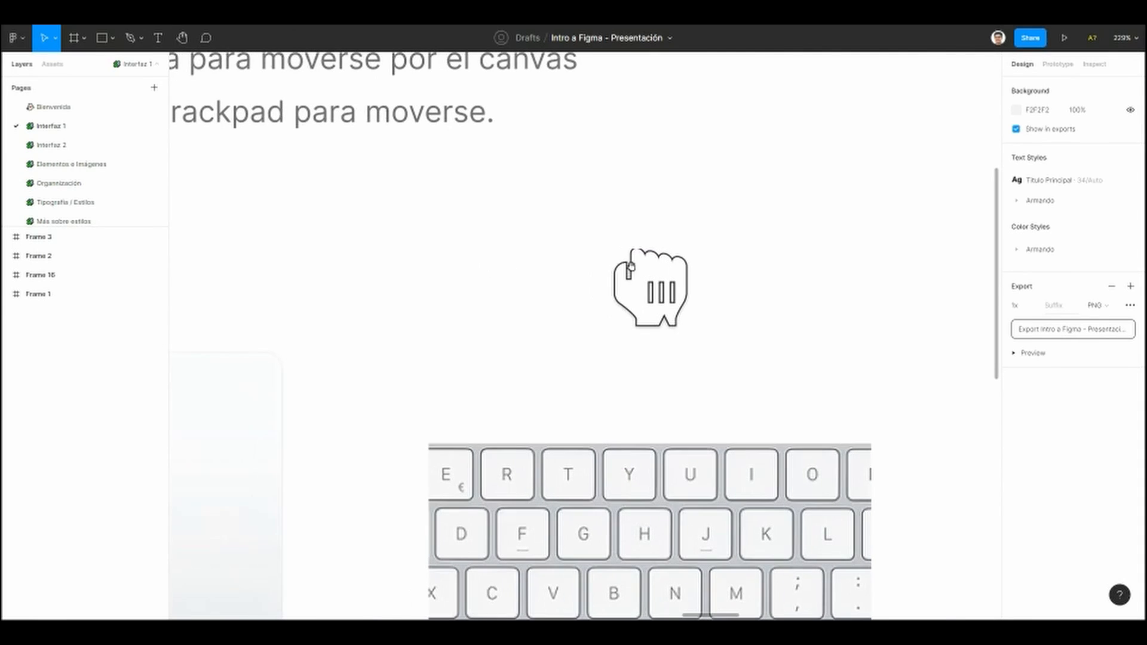
{"action": "scroll", "coordinate": [593, 304], "scroll_direction": "left", "scroll_amount": 10}
{"action": "scroll", "coordinate": [592, 303], "scroll_direction": "down", "scroll_amount": 3}
{"action": "left_click_drag", "start_coordinate": [591, 303], "coordinate": [667, 163]}
{"action": "left_click_drag", "start_coordinate": [502, 179], "coordinate": [266, 191]}
{"action": "scroll", "coordinate": [602, 254], "scroll_direction": "down", "scroll_amount": 5}
{"action": "left_click_drag", "start_coordinate": [722, 257], "coordinate": [899, 533]}
{"action": "left_click_drag", "start_coordinate": [479, 269], "coordinate": [797, 87]}
{"action": "left_click_drag", "start_coordinate": [973, 385], "coordinate": [444, 249]}
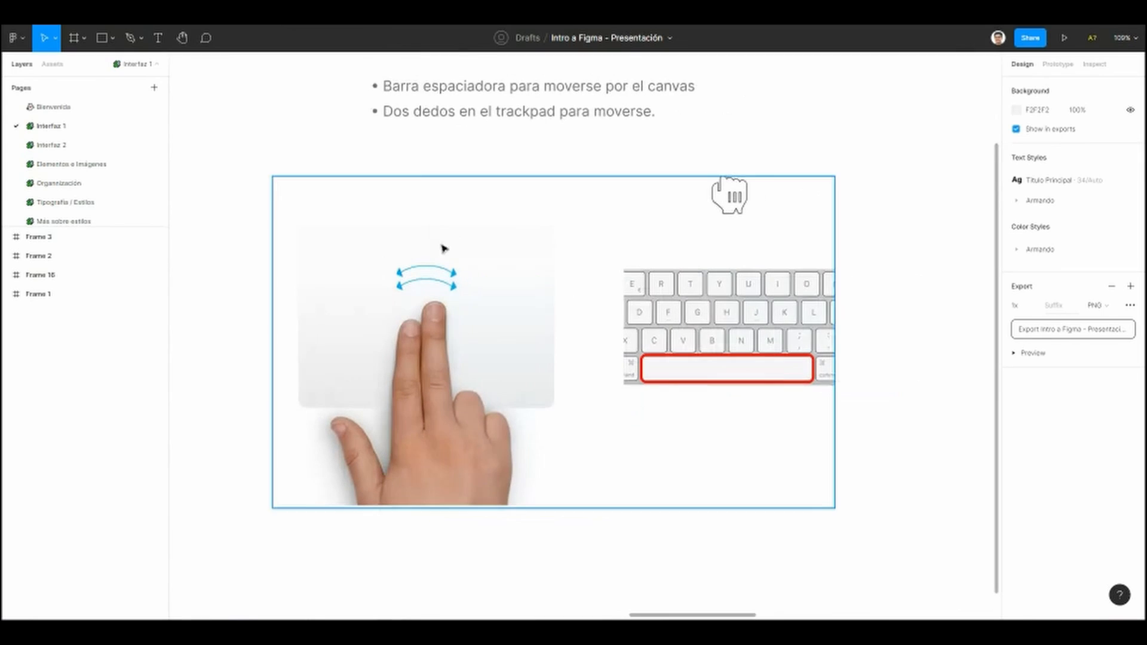
Step: Pan across Frame 2 with the Hand tool and return to the Move tool
{"action": "left_click", "coordinate": [181, 40]}
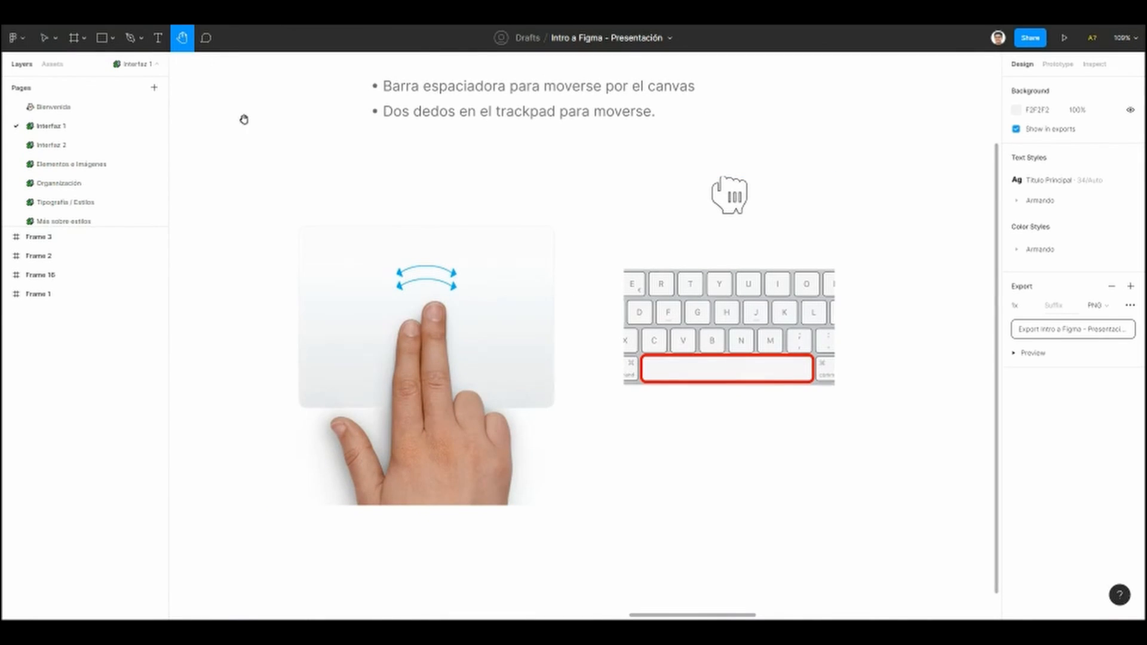
{"action": "left_click_drag", "start_coordinate": [303, 118], "coordinate": [422, 173]}
{"action": "left_click_drag", "start_coordinate": [584, 225], "coordinate": [399, 230]}
{"action": "key", "text": "v"}
Step: Demonstrate temporary canvas panning over the movement tips in Frame 2 while keeping the Move tool active
{"action": "key", "text": "space"}
{"action": "mouse_move", "coordinate": [677, 164]}
{"action": "left_mouse_down"}
{"action": "mouse_move", "coordinate": [576, 205]}
{"action": "mouse_move", "coordinate": [475, 302]}
{"action": "left_mouse_up"}
{"action": "key", "text": "space"}
{"action": "left_click_drag", "start_coordinate": [483, 155], "coordinate": [763, 191]}
{"action": "left_click_drag", "start_coordinate": [693, 247], "coordinate": [757, 184]}
{"action": "left_click_drag", "start_coordinate": [466, 260], "coordinate": [384, 188]}
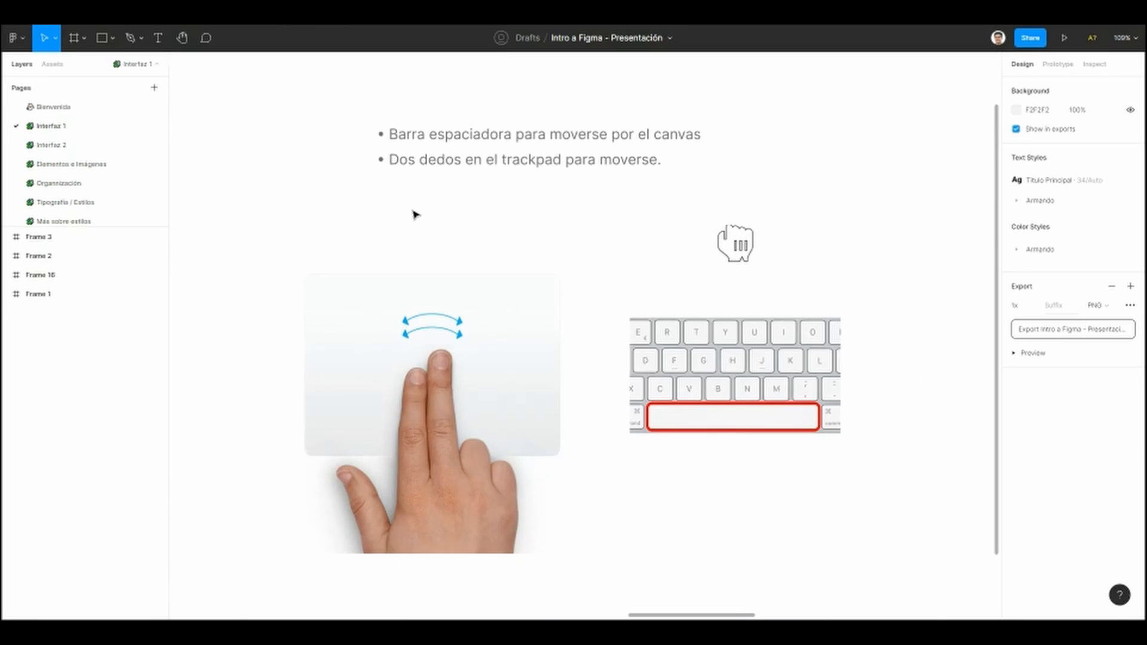
{"action": "key", "text": "space"}
{"action": "mouse_move", "coordinate": [535, 182]}
{"action": "left_mouse_down"}
{"action": "mouse_move", "coordinate": [494, 174]}
{"action": "mouse_move", "coordinate": [470, 190]}
{"action": "left_mouse_up"}
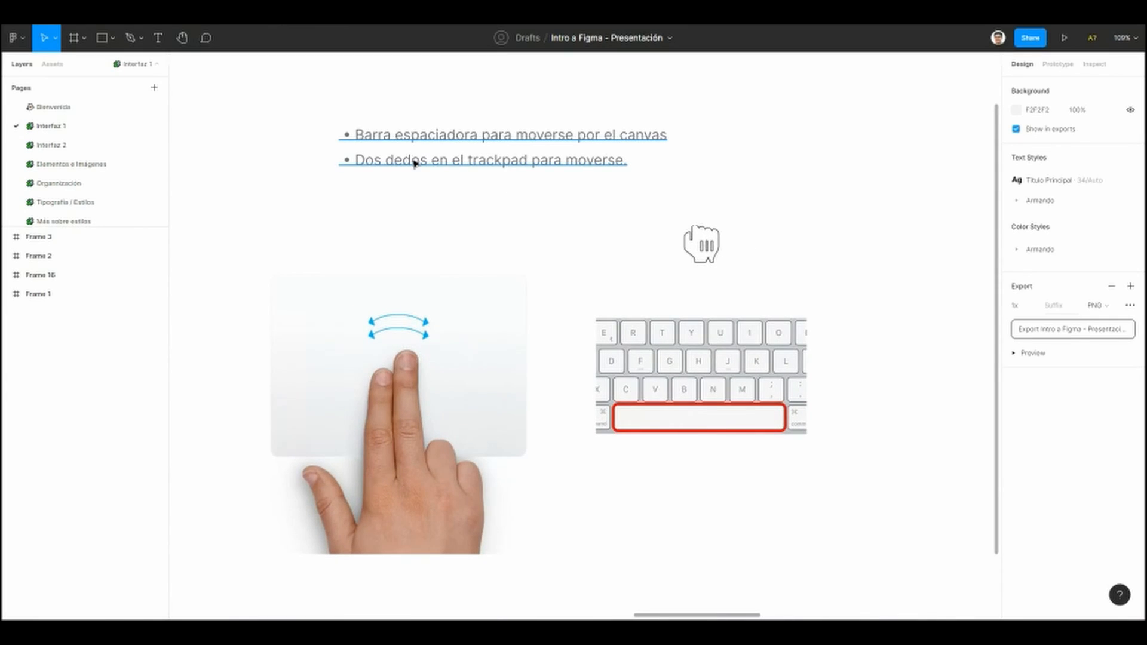
Step: Move from Frame 2 to Frame 3 and bring its list of zoom tips into close view
{"action": "scroll", "coordinate": [543, 195], "scroll_direction": "right", "scroll_amount": 1}
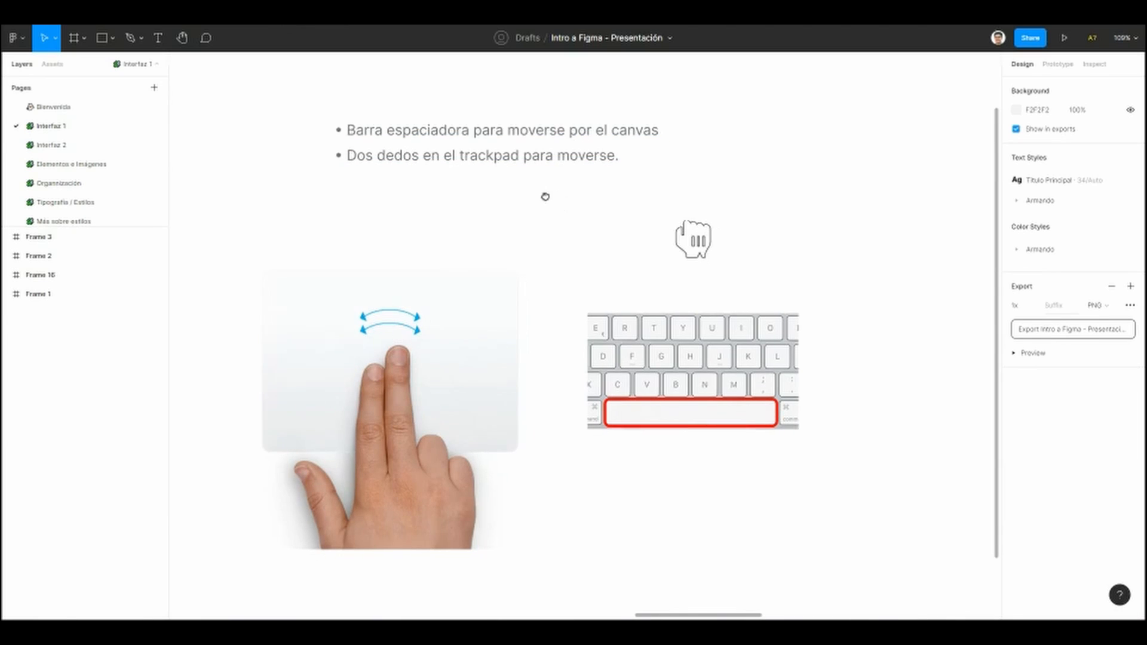
{"action": "scroll", "coordinate": [541, 199], "scroll_direction": "right", "scroll_amount": 4}
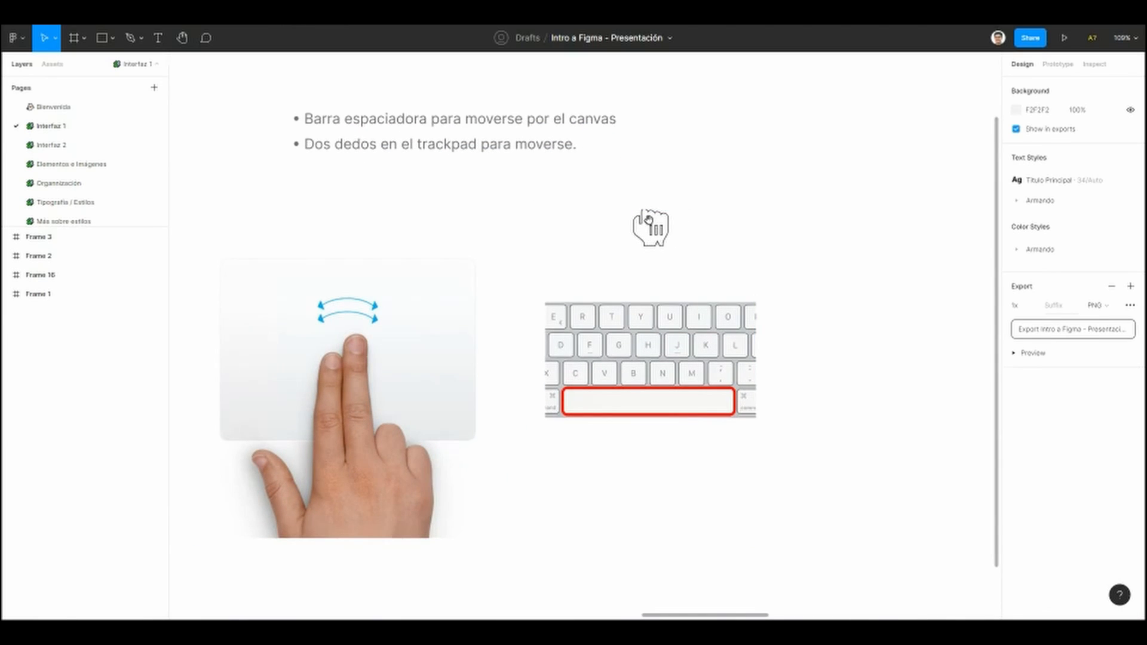
{"action": "scroll", "coordinate": [586, 335], "scroll_direction": "right", "scroll_amount": 3}
{"action": "scroll", "coordinate": [732, 302], "scroll_direction": "down", "scroll_amount": 1}
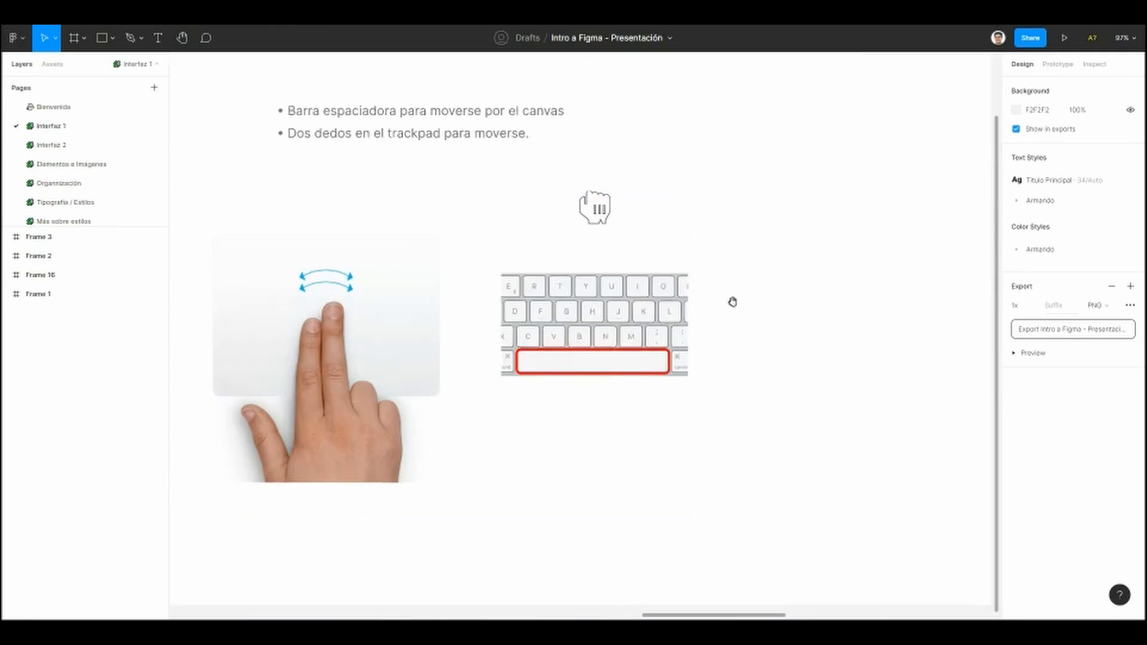
{"action": "scroll", "coordinate": [669, 271], "scroll_direction": "right", "scroll_amount": 3}
{"action": "scroll", "coordinate": [669, 271], "scroll_direction": "down", "scroll_amount": 5}
{"action": "scroll", "coordinate": [645, 279], "scroll_direction": "right", "scroll_amount": 5}
{"action": "scroll", "coordinate": [479, 203], "scroll_direction": "up", "scroll_amount": 5}
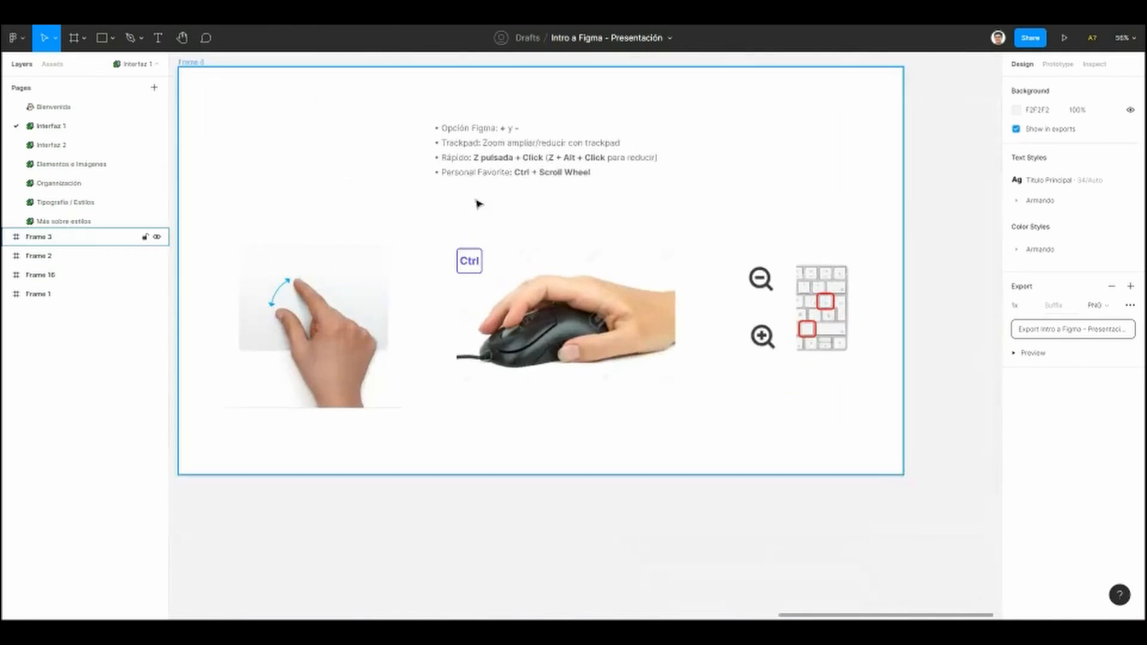
{"action": "scroll", "coordinate": [502, 222], "scroll_direction": "up", "scroll_amount": 2}
{"action": "scroll", "coordinate": [487, 221], "scroll_direction": "up", "scroll_amount": 3}
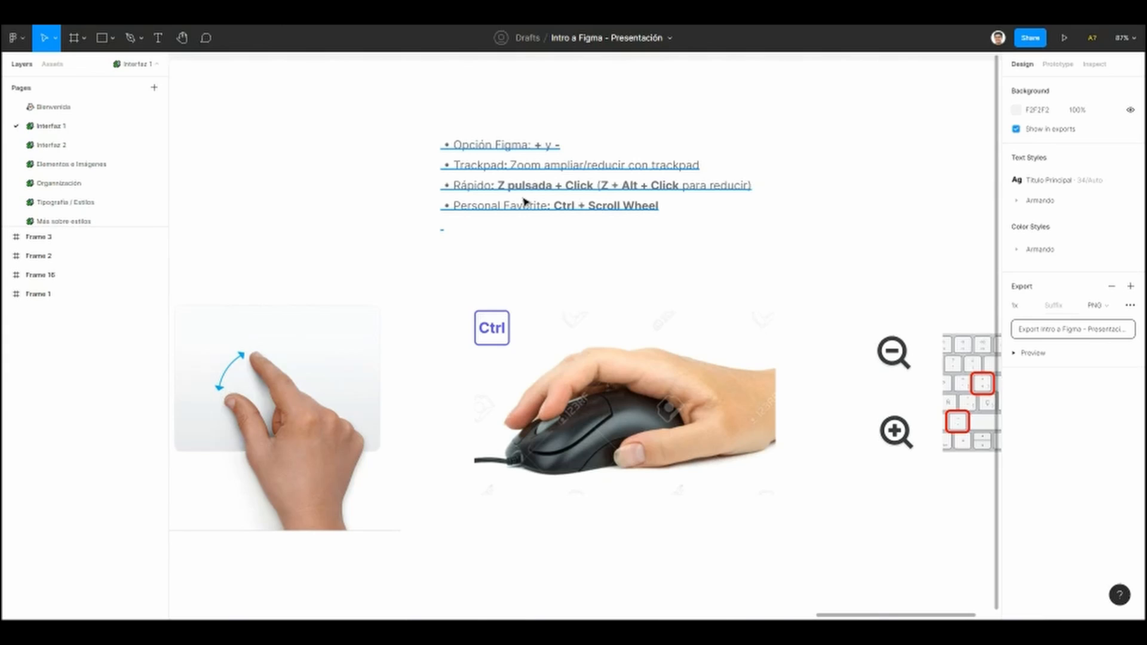
Step: Demonstrate zooming into a marked area around the zoom tips text in Frame 3 and back out
{"action": "scroll", "coordinate": [419, 241], "scroll_direction": "down", "scroll_amount": 3}
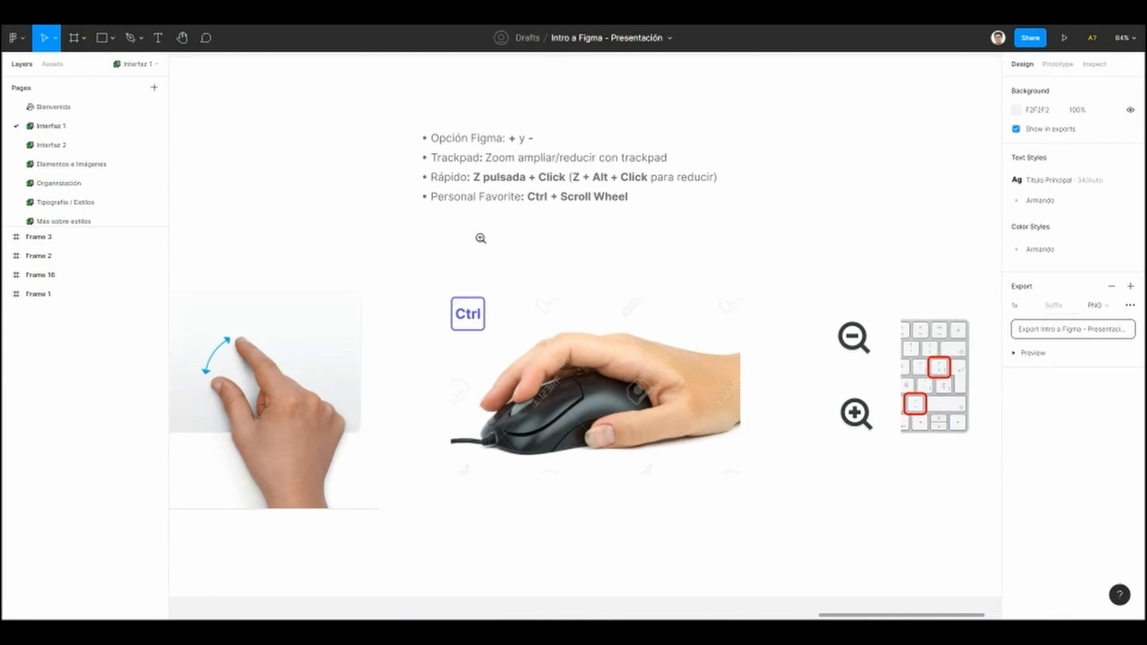
{"action": "left_click_drag", "start_coordinate": [348, 115], "coordinate": [620, 321]}
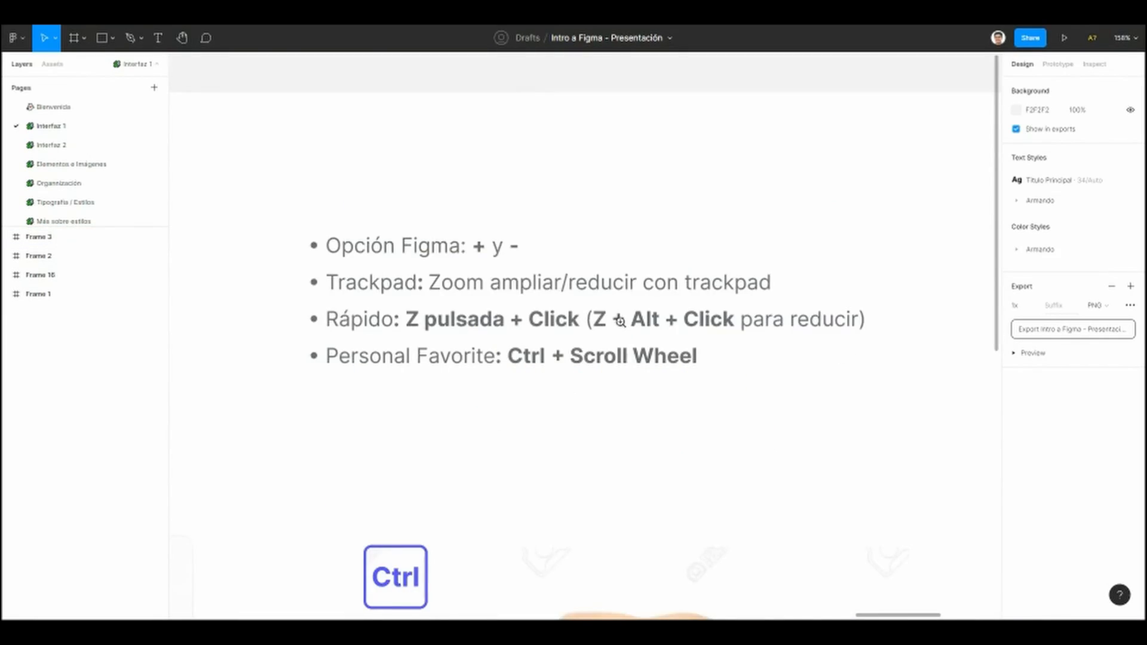
{"action": "left_click_drag", "start_coordinate": [626, 415], "coordinate": [387, 222]}
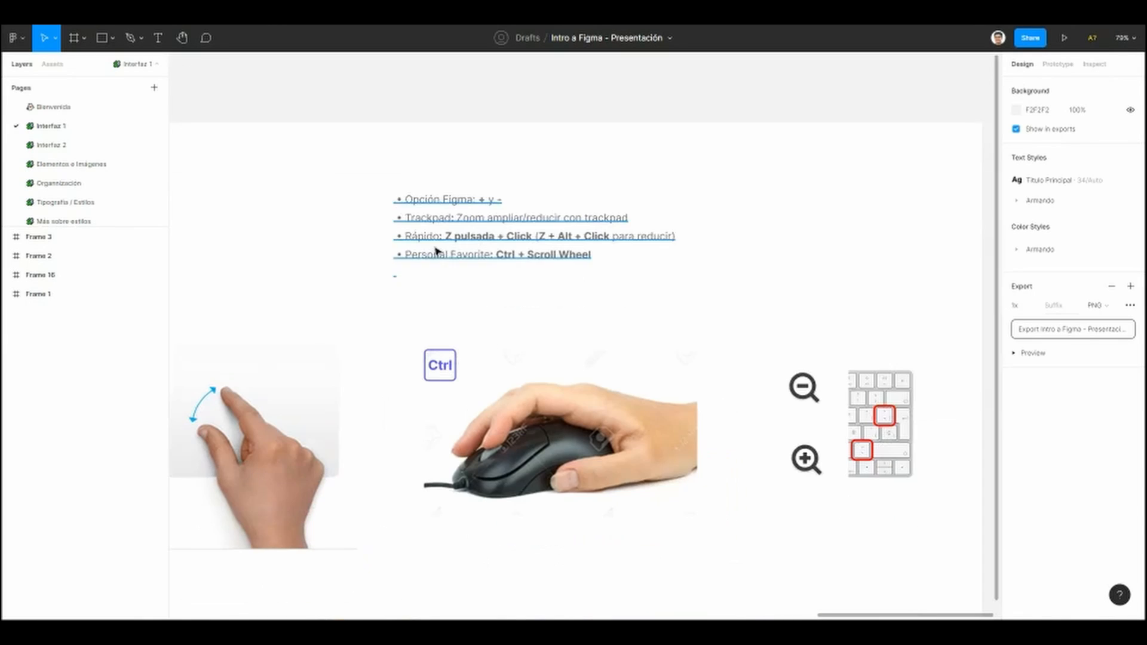
{"action": "scroll", "coordinate": [477, 249], "scroll_direction": "up", "scroll_amount": 2}
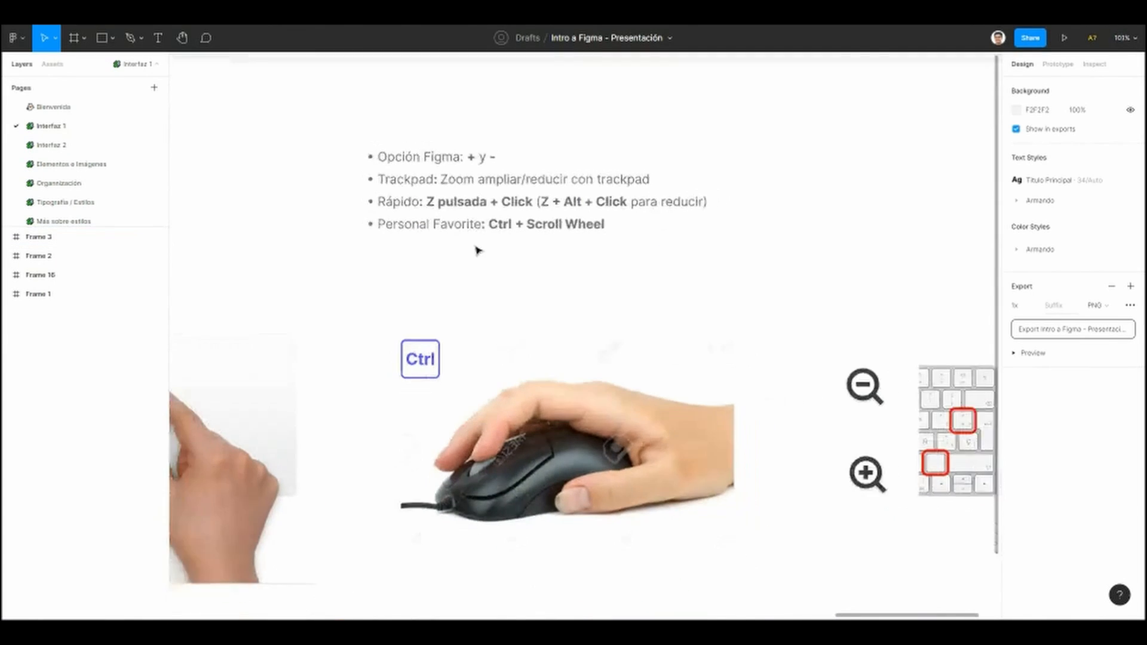
{"action": "scroll", "coordinate": [476, 249], "scroll_direction": "down", "scroll_amount": 2}
{"action": "key", "text": "s"}
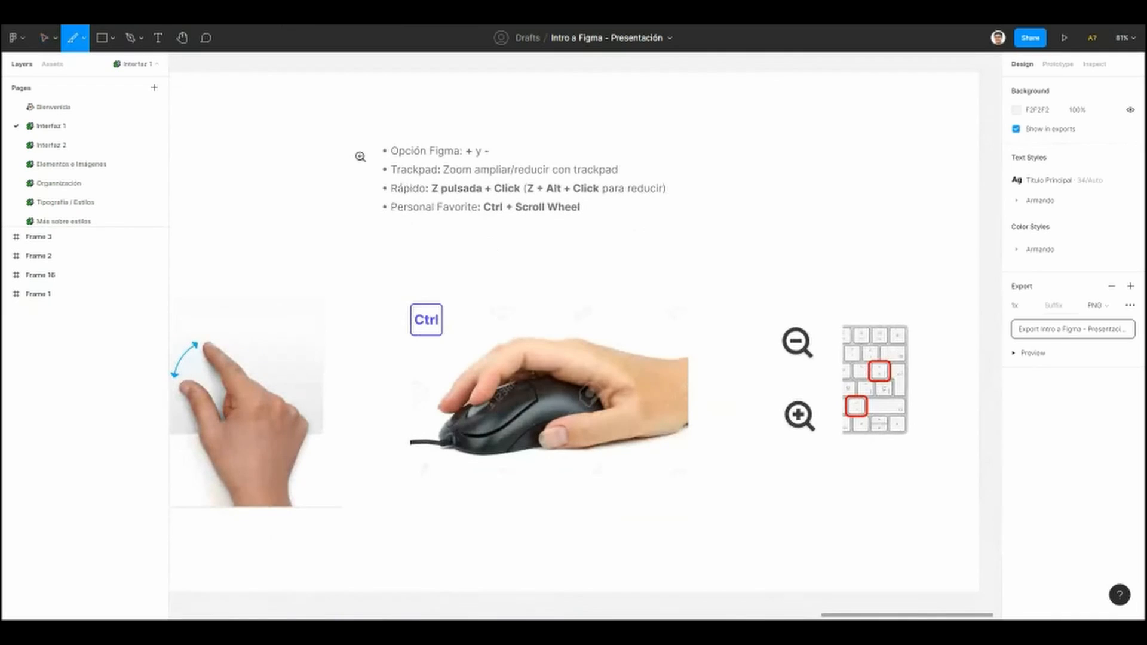
{"action": "key", "text": "v"}
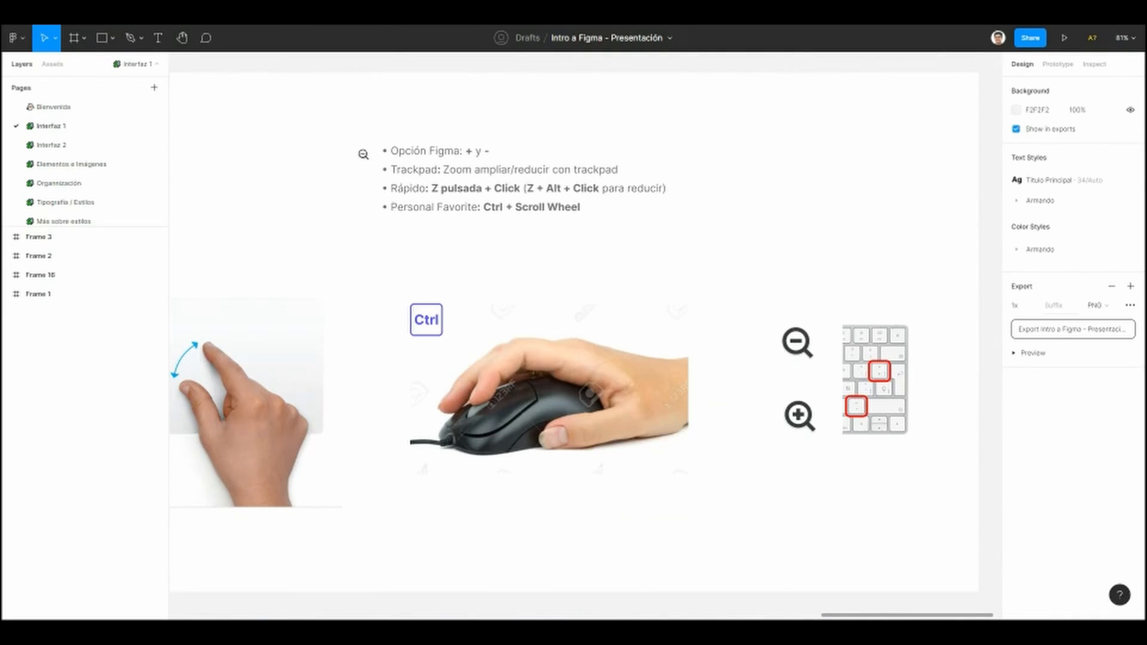
{"action": "left_click_drag", "start_coordinate": [346, 143], "coordinate": [777, 304]}
{"action": "left_click_drag", "start_coordinate": [544, 319], "coordinate": [523, 268]}
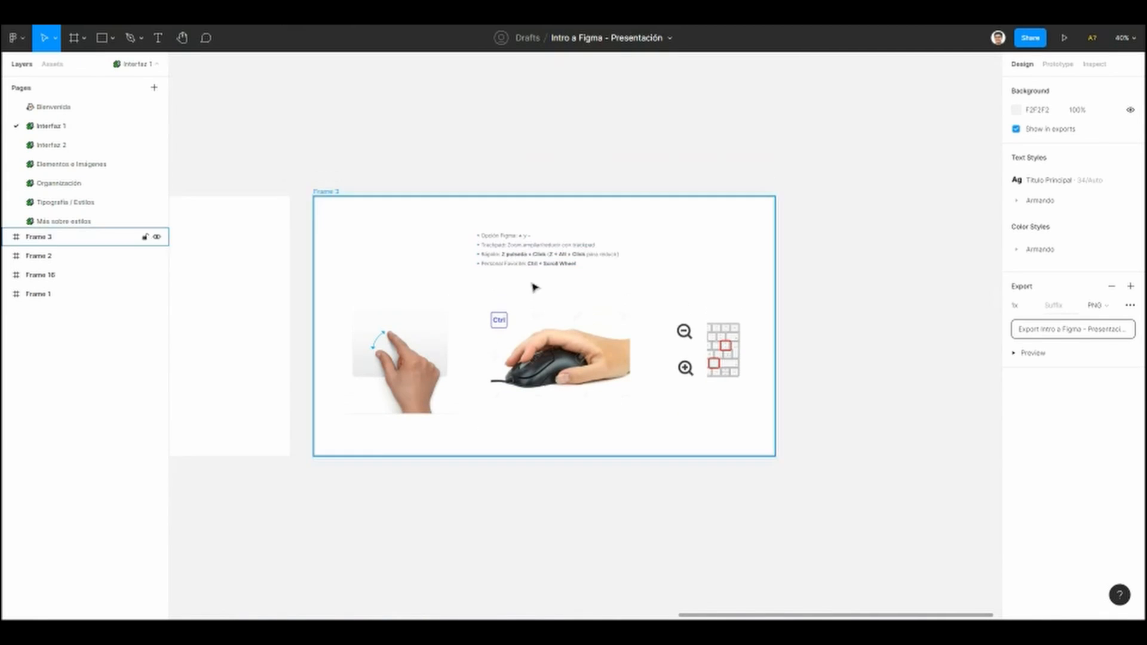
Step: Demonstrate repeated quick zooming in and out on the tips and the mouse illustration in Frame 3
{"action": "scroll", "coordinate": [534, 288], "scroll_direction": "up", "scroll_amount": 6}
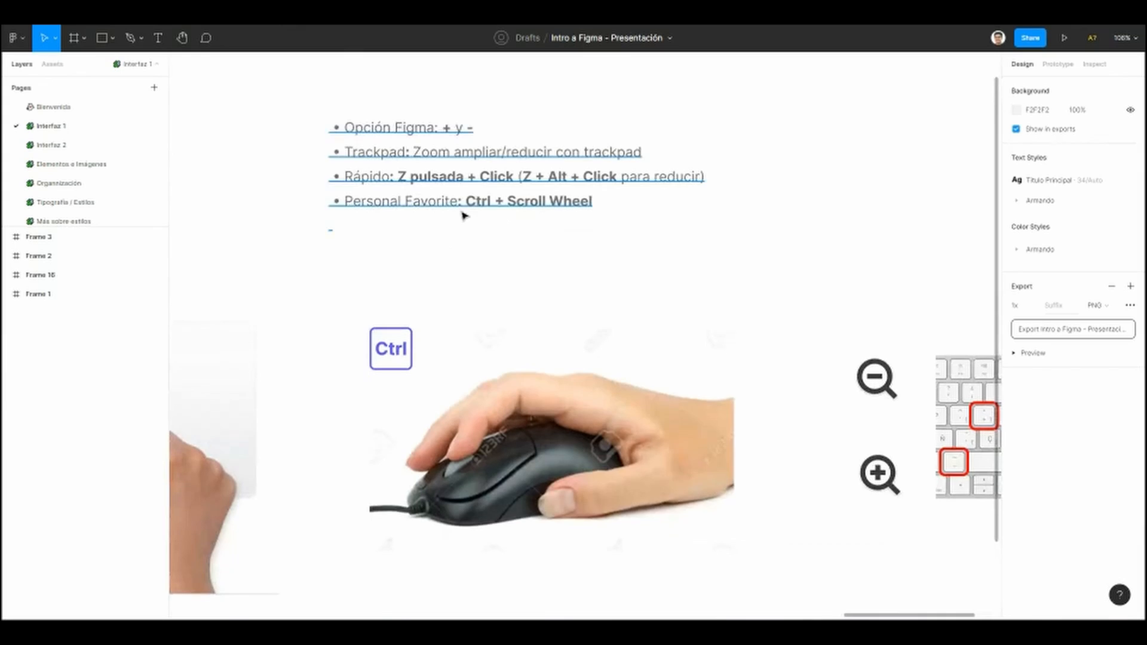
{"action": "scroll", "coordinate": [474, 231], "scroll_direction": "down", "scroll_amount": 3}
{"action": "left_click_drag", "start_coordinate": [455, 238], "coordinate": [620, 206]}
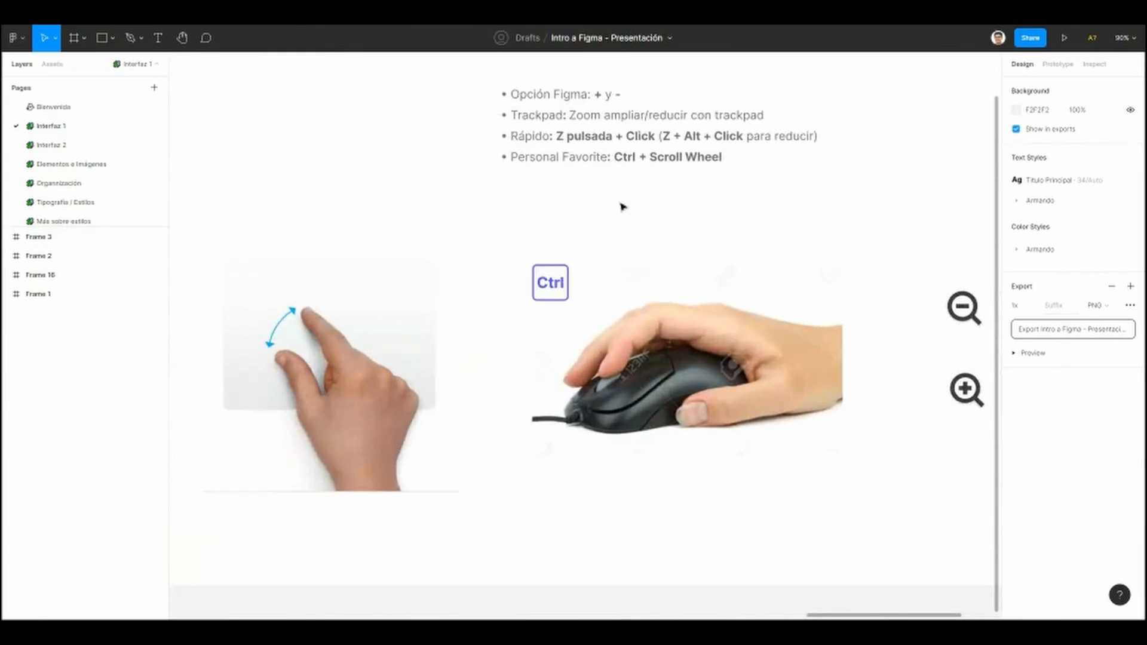
{"action": "scroll", "coordinate": [621, 209], "scroll_direction": "down", "scroll_amount": 2}
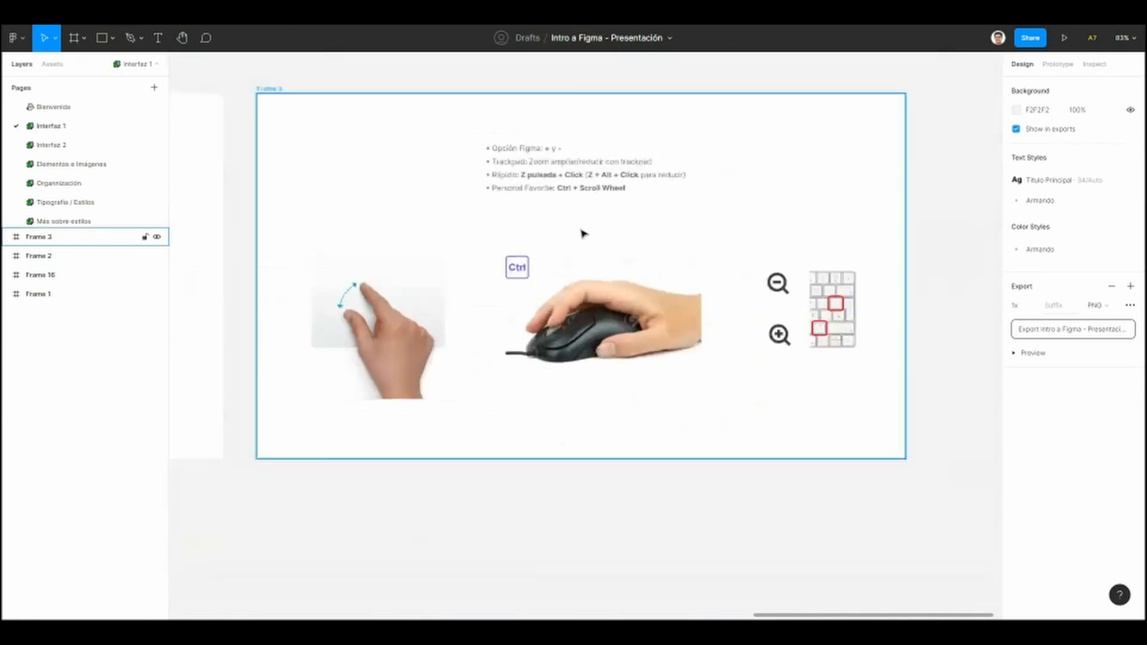
{"action": "scroll", "coordinate": [580, 251], "scroll_direction": "up", "scroll_amount": 5}
{"action": "scroll", "coordinate": [574, 269], "scroll_direction": "down", "scroll_amount": 8}
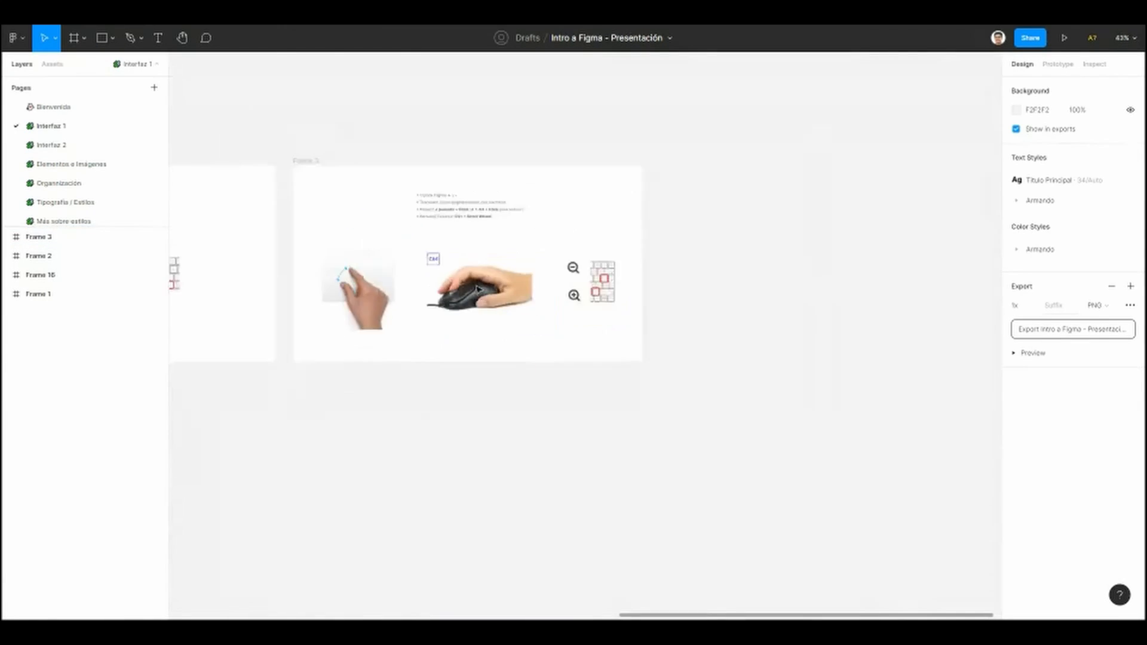
{"action": "scroll", "coordinate": [478, 289], "scroll_direction": "up", "scroll_amount": 5}
{"action": "scroll", "coordinate": [476, 272], "scroll_direction": "down", "scroll_amount": 5}
{"action": "scroll", "coordinate": [486, 289], "scroll_direction": "up", "scroll_amount": 3}
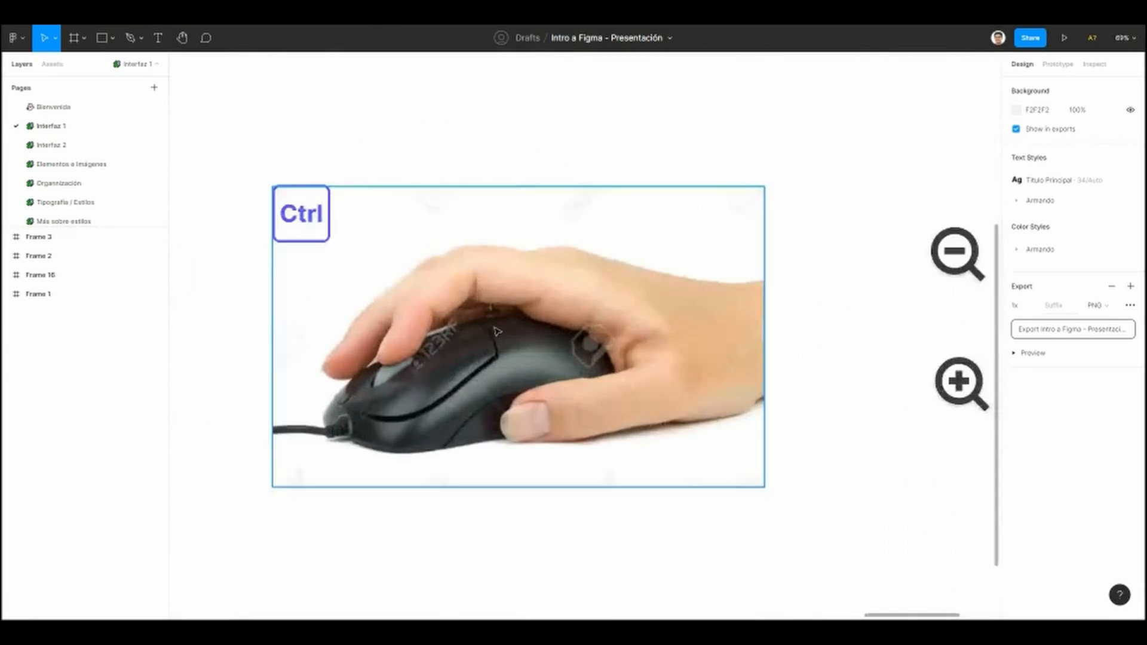
{"action": "scroll", "coordinate": [496, 331], "scroll_direction": "down", "scroll_amount": 5}
{"action": "scroll", "coordinate": [496, 328], "scroll_direction": "up", "scroll_amount": 4}
{"action": "scroll", "coordinate": [496, 328], "scroll_direction": "down", "scroll_amount": 4}
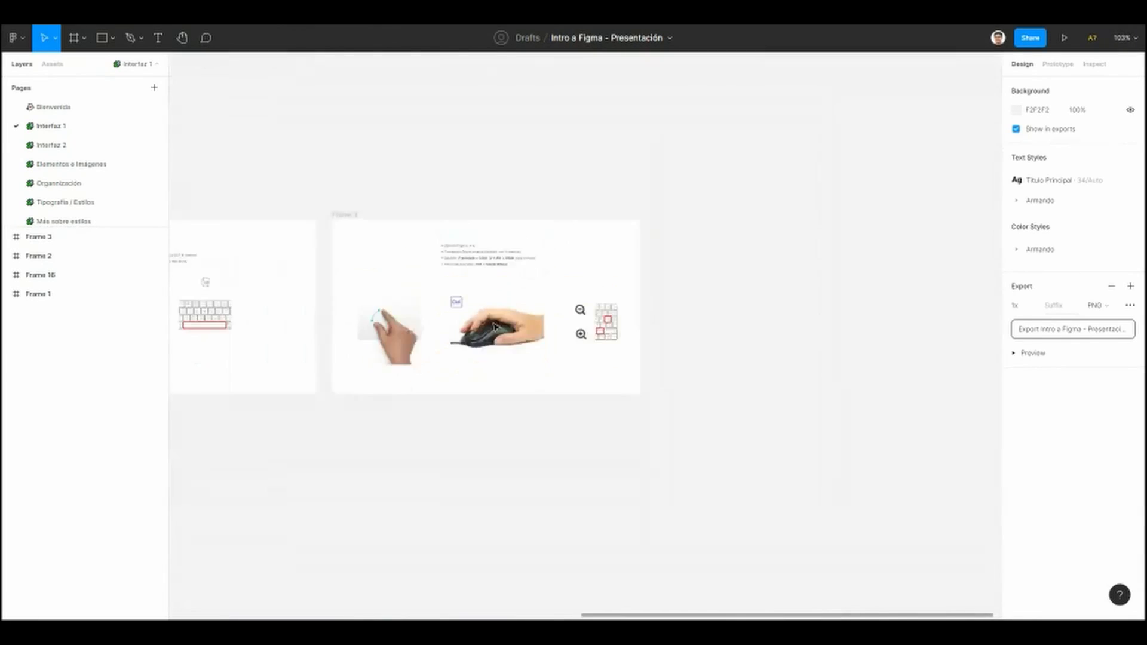
Step: Demonstrate combined zooming and panning around Frame 3, ending with a close view of the zoom tips and mouse illustration
{"action": "scroll", "coordinate": [496, 327], "scroll_direction": "up", "scroll_amount": 5}
{"action": "scroll", "coordinate": [495, 328], "scroll_direction": "down", "scroll_amount": 4}
{"action": "scroll", "coordinate": [496, 327], "scroll_direction": "left", "scroll_amount": 10}
{"action": "scroll", "coordinate": [488, 287], "scroll_direction": "up", "scroll_amount": 3}
{"action": "left_click_drag", "start_coordinate": [558, 286], "coordinate": [448, 282]}
{"action": "left_click_drag", "start_coordinate": [492, 200], "coordinate": [576, 232]}
{"action": "scroll", "coordinate": [394, 248], "scroll_direction": "up", "scroll_amount": 1}
{"action": "scroll", "coordinate": [575, 232], "scroll_direction": "right", "scroll_amount": 8}
{"action": "left_click_drag", "start_coordinate": [594, 248], "coordinate": [791, 286]}
{"action": "left_click_drag", "start_coordinate": [257, 349], "coordinate": [455, 246]}
{"action": "left_click_drag", "start_coordinate": [833, 276], "coordinate": [382, 258]}
{"action": "left_click_drag", "start_coordinate": [671, 249], "coordinate": [494, 274]}
{"action": "left_click_drag", "start_coordinate": [455, 196], "coordinate": [447, 157]}
{"action": "left_click_drag", "start_coordinate": [594, 194], "coordinate": [179, 207]}
{"action": "left_click_drag", "start_coordinate": [985, 197], "coordinate": [410, 231]}
{"action": "scroll", "coordinate": [488, 204], "scroll_direction": "down", "scroll_amount": 1}
{"action": "left_click_drag", "start_coordinate": [517, 189], "coordinate": [476, 212]}
{"action": "scroll", "coordinate": [479, 216], "scroll_direction": "down", "scroll_amount": 1}
{"action": "scroll", "coordinate": [479, 216], "scroll_direction": "up", "scroll_amount": 1}
{"action": "scroll", "coordinate": [478, 215], "scroll_direction": "up", "scroll_amount": 1}
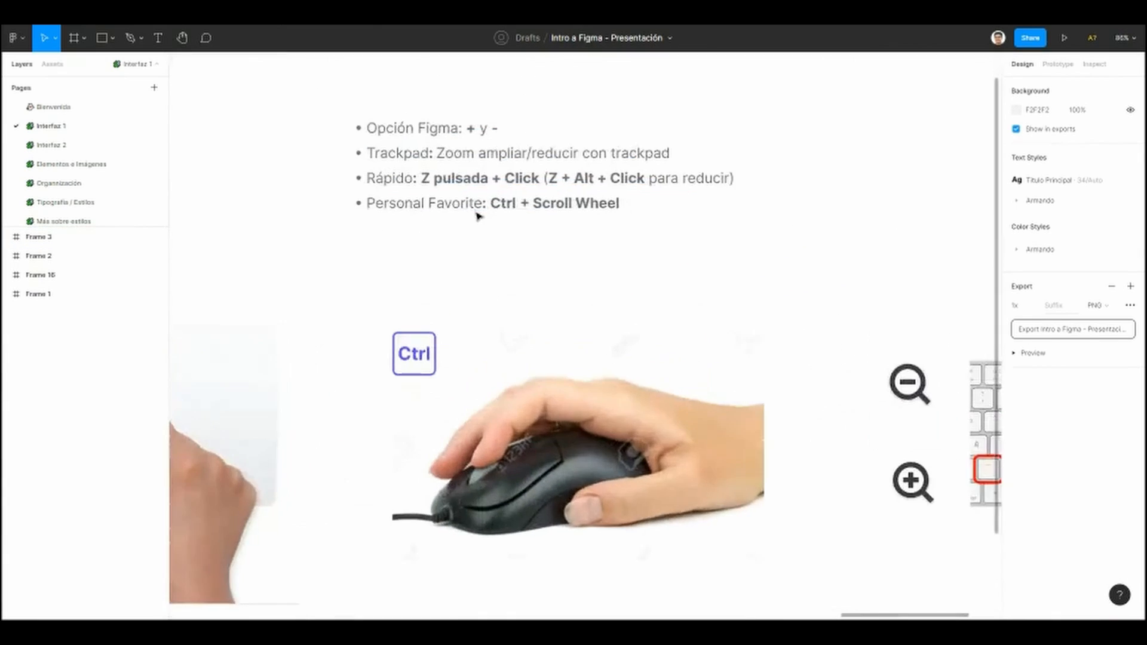
Step: Demonstrate repeated zooming between the tips in Frame 3 and a wider view that includes Frame 2
{"action": "scroll", "coordinate": [478, 215], "scroll_direction": "down", "scroll_amount": 3}
{"action": "scroll", "coordinate": [478, 215], "scroll_direction": "up", "scroll_amount": 2}
{"action": "scroll", "coordinate": [482, 243], "scroll_direction": "up", "scroll_amount": 3}
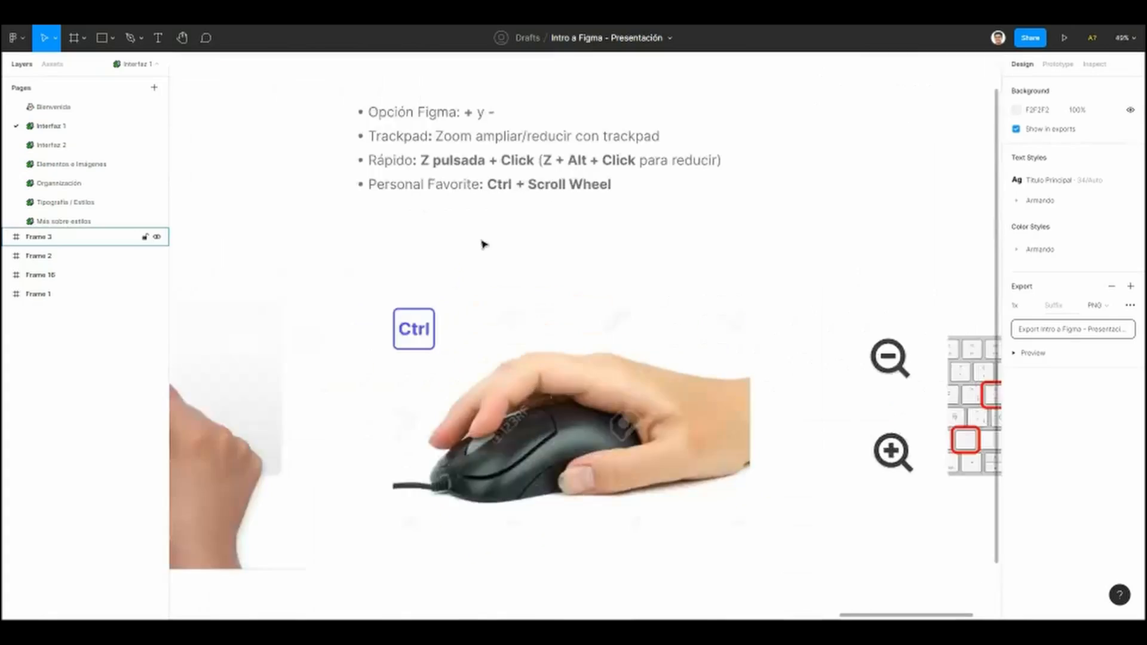
{"action": "scroll", "coordinate": [483, 243], "scroll_direction": "down", "scroll_amount": 3}
{"action": "scroll", "coordinate": [484, 244], "scroll_direction": "up", "scroll_amount": 2}
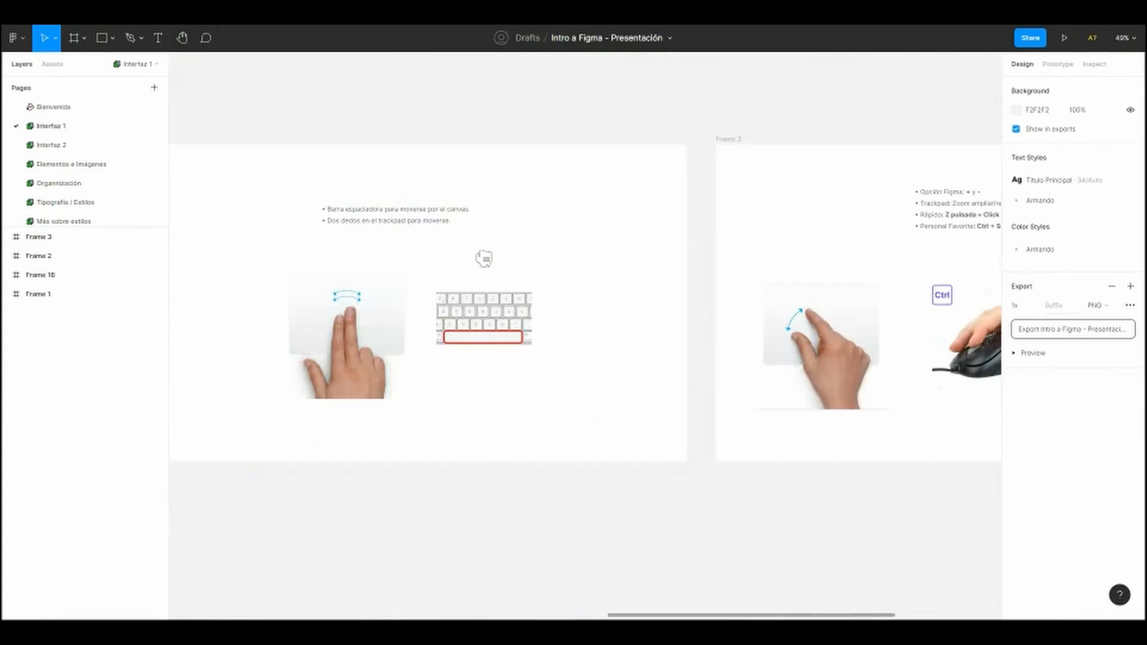
Step: Open the Interfaz 2 page and bring the interface diagram in Frame 4 into close view
{"action": "left_click", "coordinate": [72, 145]}
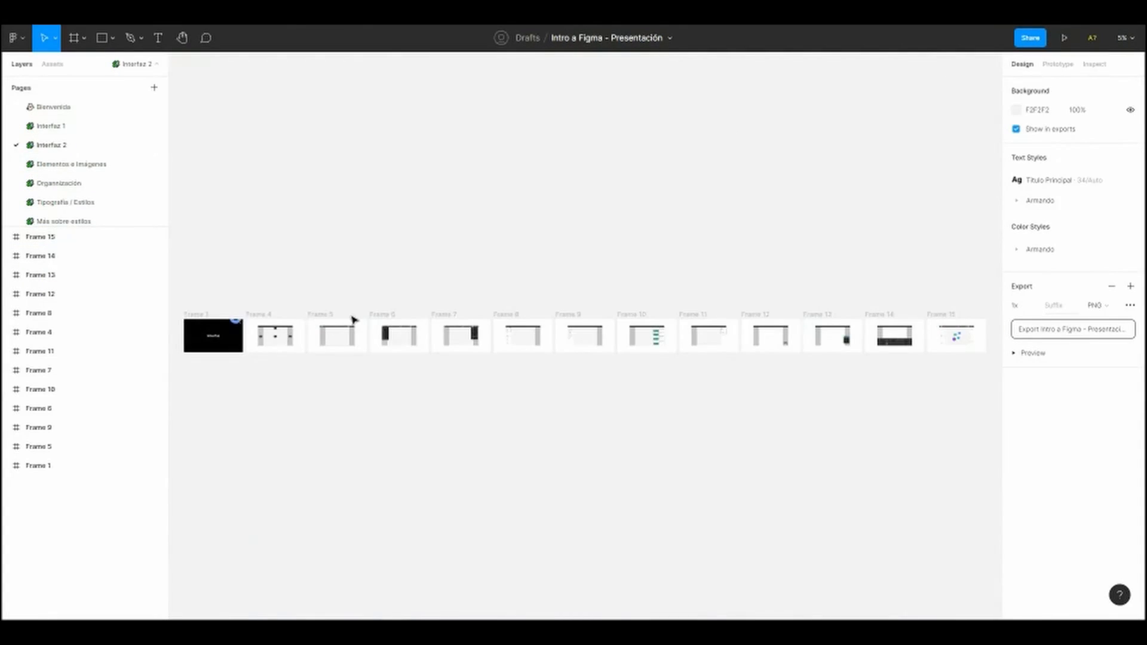
{"action": "scroll", "coordinate": [305, 251], "scroll_direction": "up", "scroll_amount": 5}
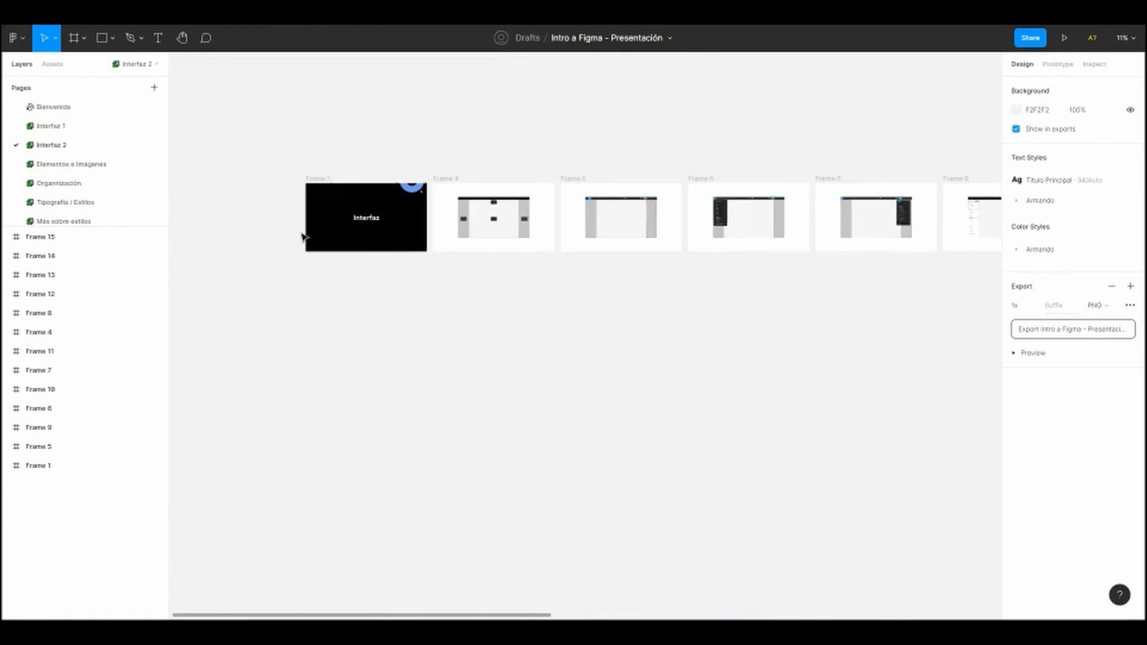
{"action": "key", "text": "n"}
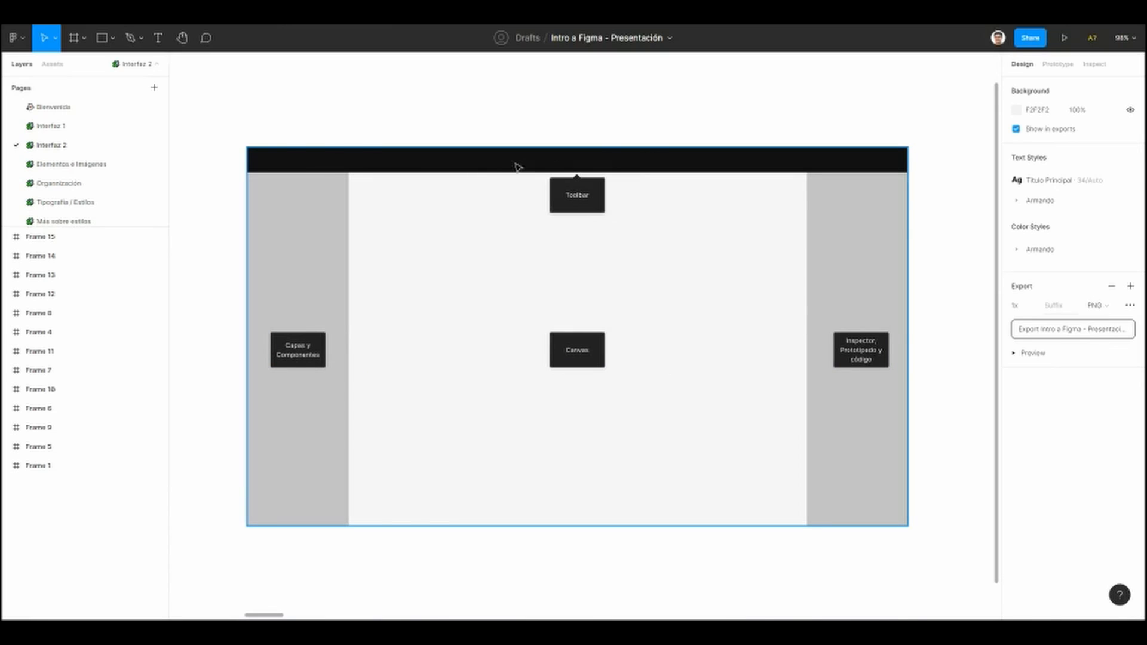
{"action": "left_click_drag", "start_coordinate": [263, 88], "coordinate": [265, 84]}
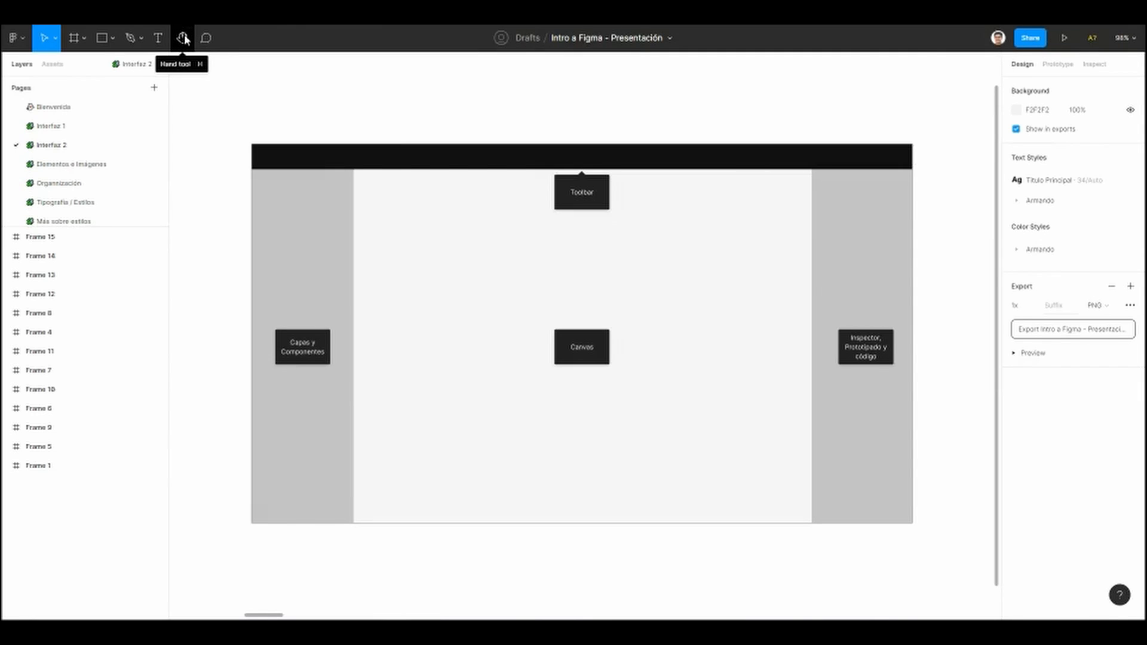
Step: Examine the available shape tools without choosing one, keeping the Move tool active
{"action": "left_click", "coordinate": [112, 40]}
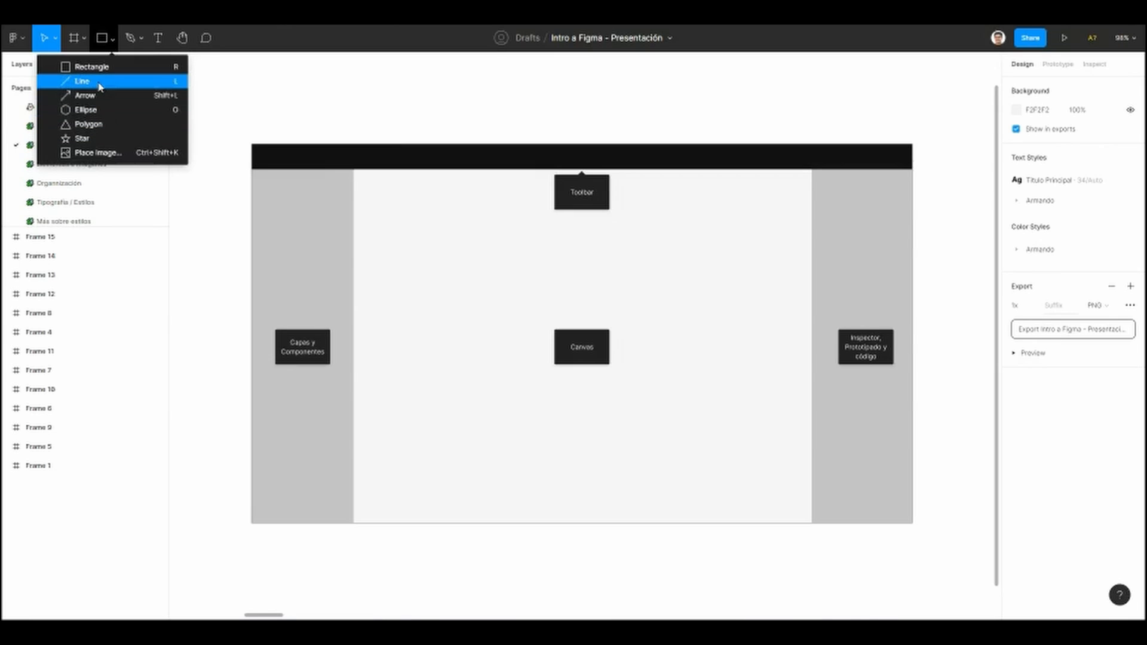
{"action": "left_click", "coordinate": [99, 44]}
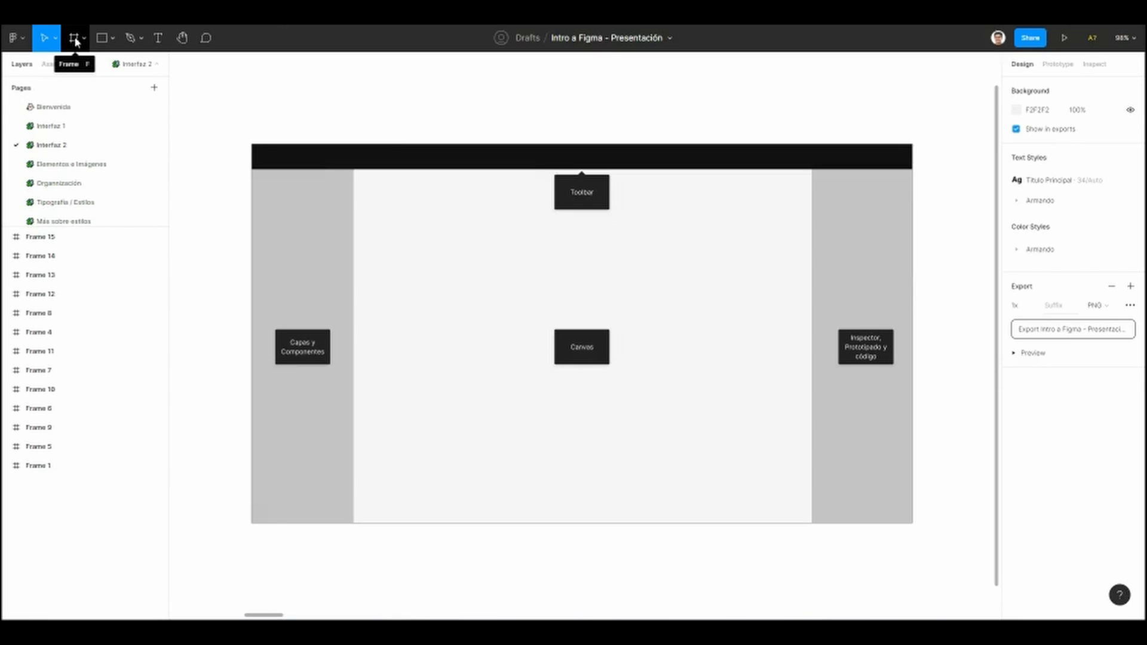
{"action": "scroll", "coordinate": [333, 89], "scroll_direction": "left", "scroll_amount": 3}
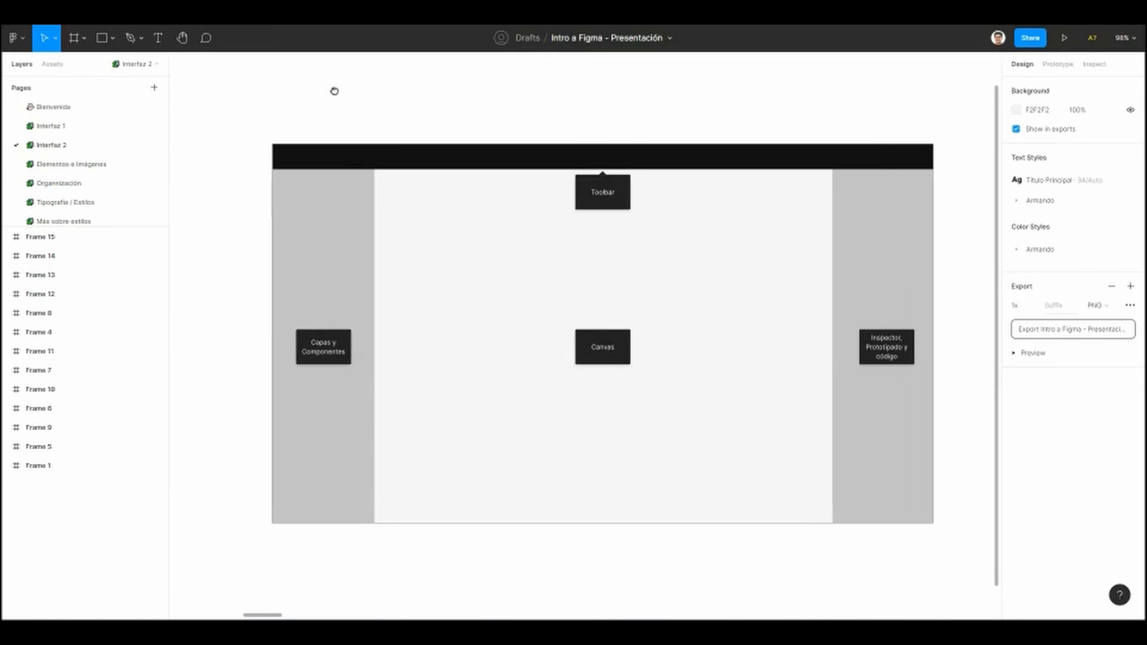
{"action": "scroll", "coordinate": [287, 101], "scroll_direction": "down", "scroll_amount": 1}
{"action": "scroll", "coordinate": [285, 102], "scroll_direction": "up", "scroll_amount": 1}
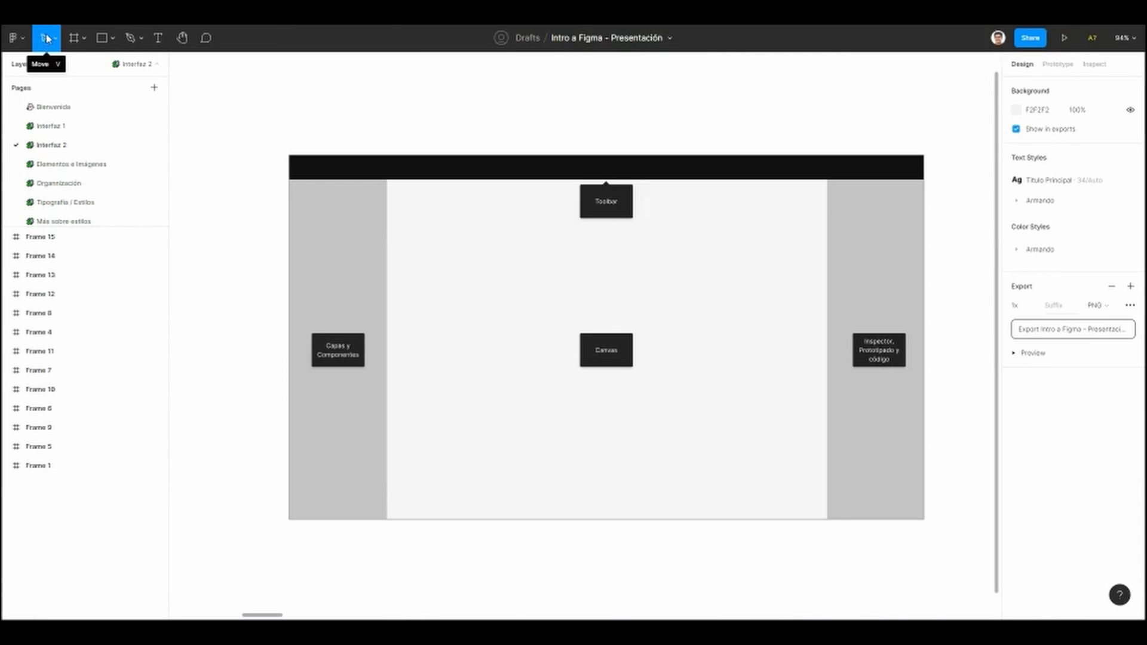
Step: Browse the main menu's Text, View, Plugins, Preferences, and Help and account commands without running any of them
{"action": "left_click_drag", "start_coordinate": [381, 247], "coordinate": [319, 308]}
{"action": "left_click_drag", "start_coordinate": [203, 188], "coordinate": [384, 179]}
{"action": "left_click", "coordinate": [566, 359]}
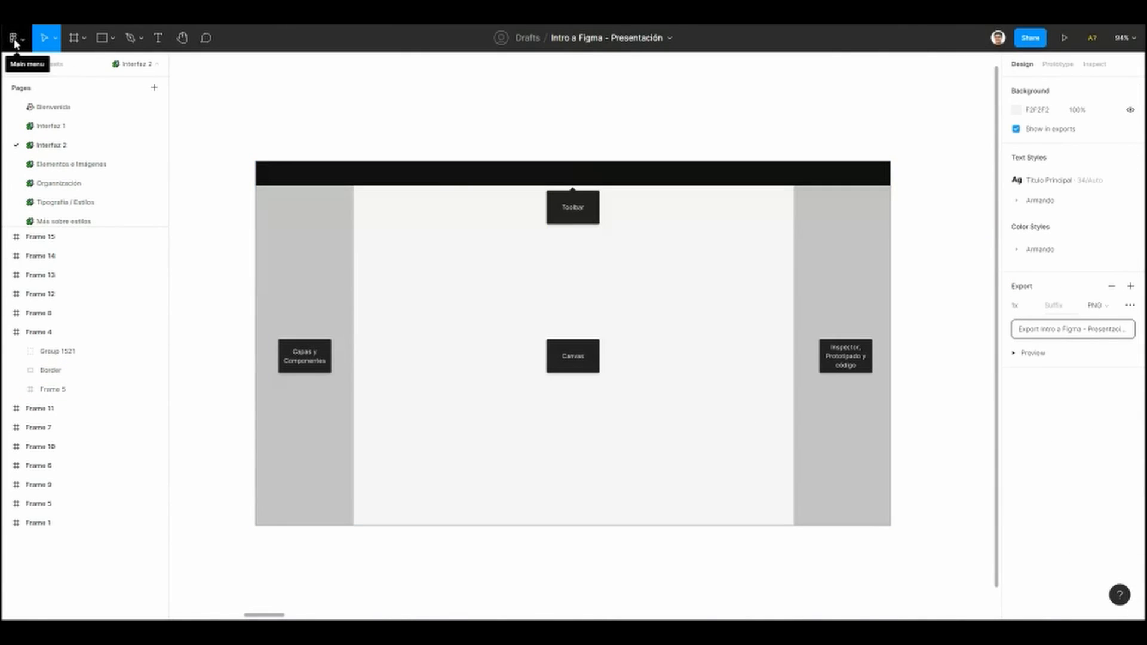
{"action": "left_click", "coordinate": [22, 41]}
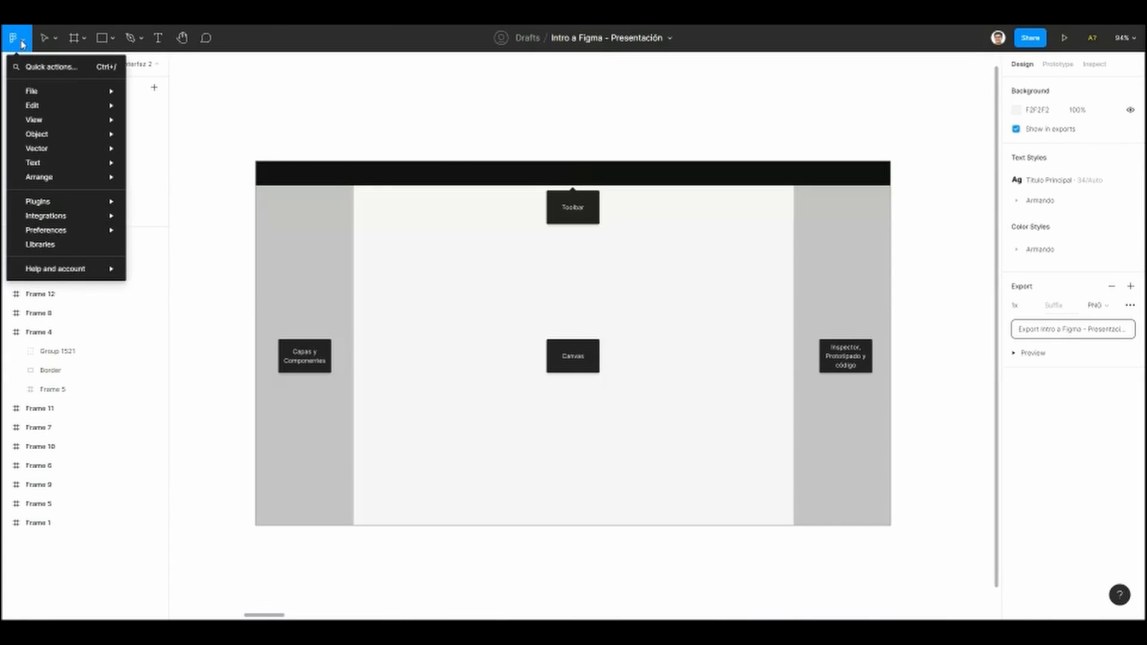
{"action": "mouse_move", "coordinate": [70, 167]}
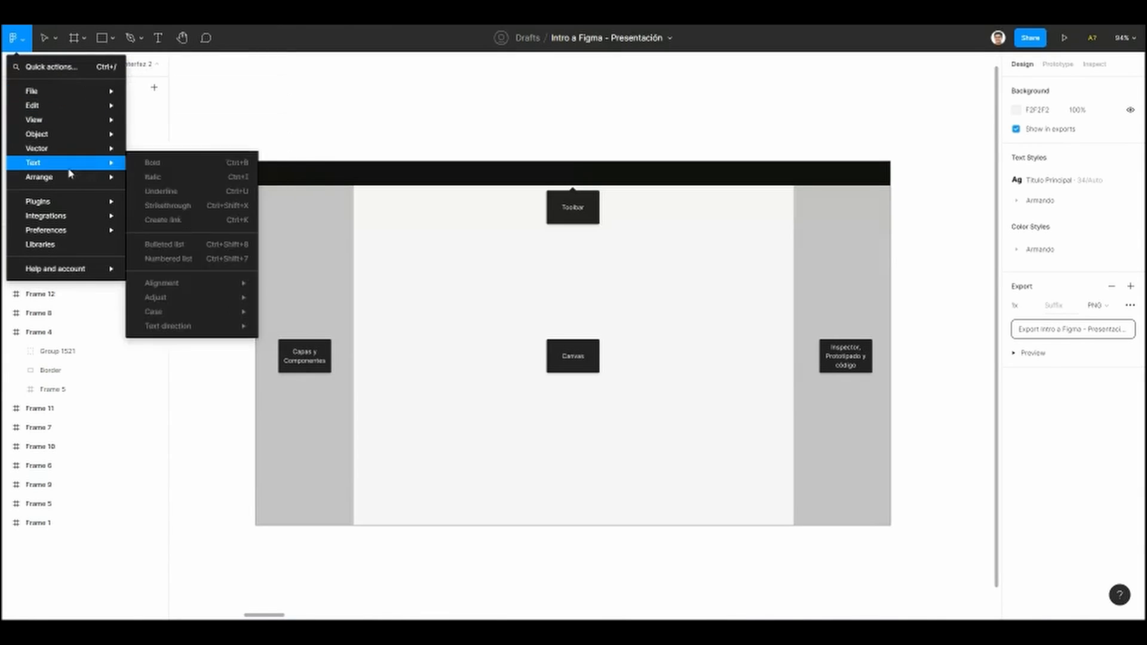
{"action": "mouse_move", "coordinate": [34, 123]}
{"action": "mouse_move", "coordinate": [36, 204]}
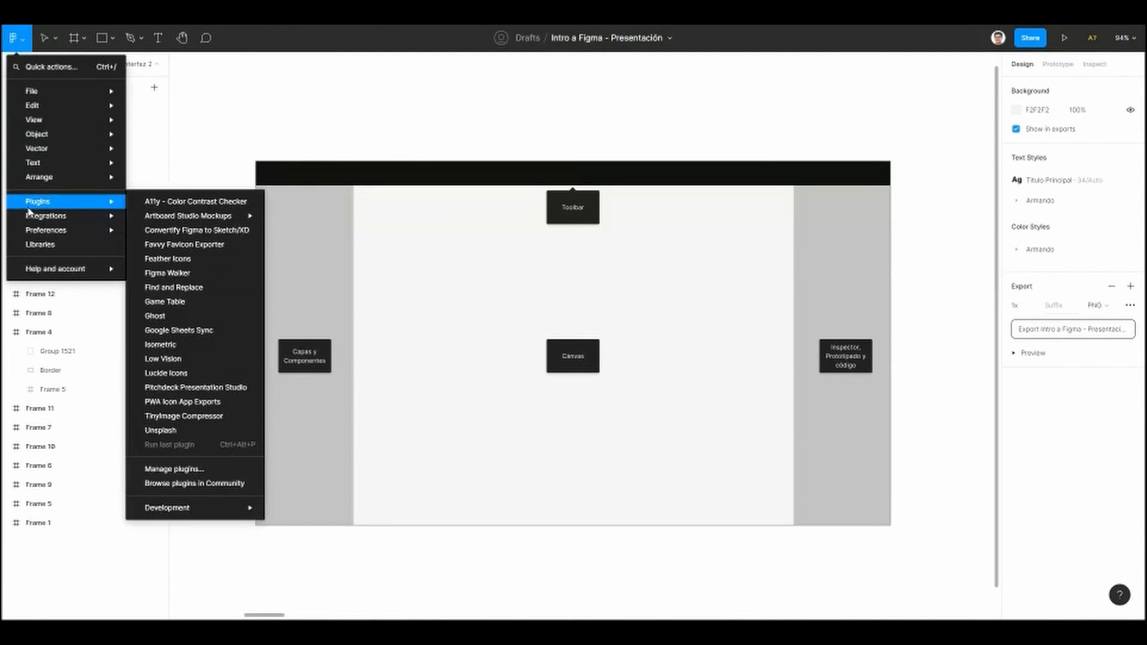
{"action": "mouse_move", "coordinate": [54, 227]}
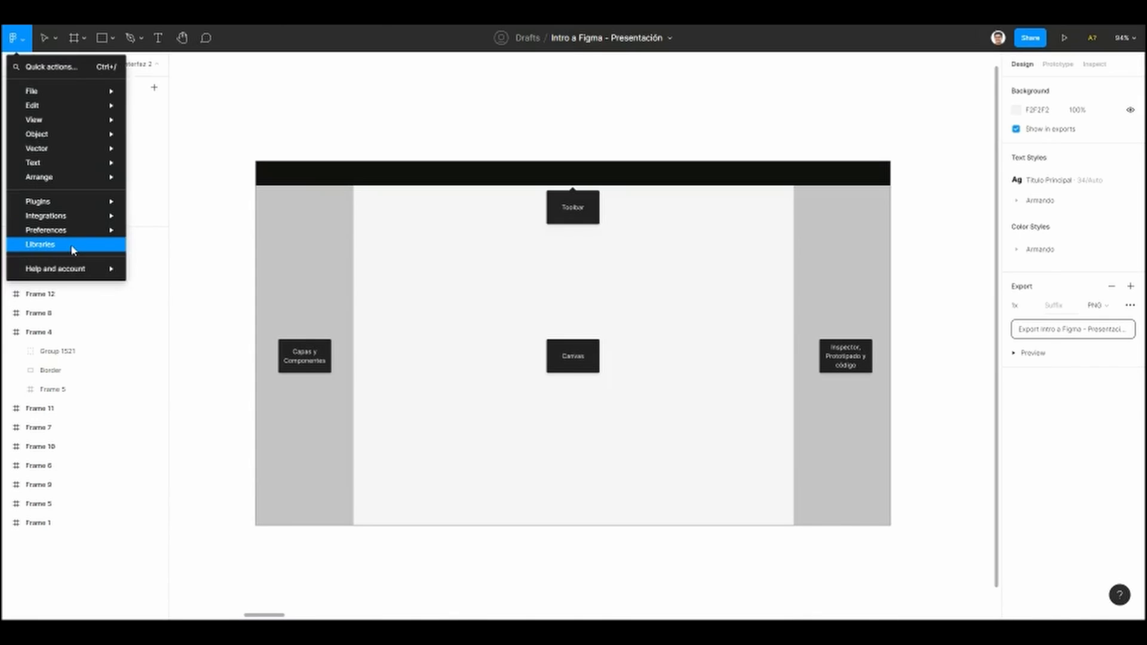
{"action": "mouse_move", "coordinate": [69, 274]}
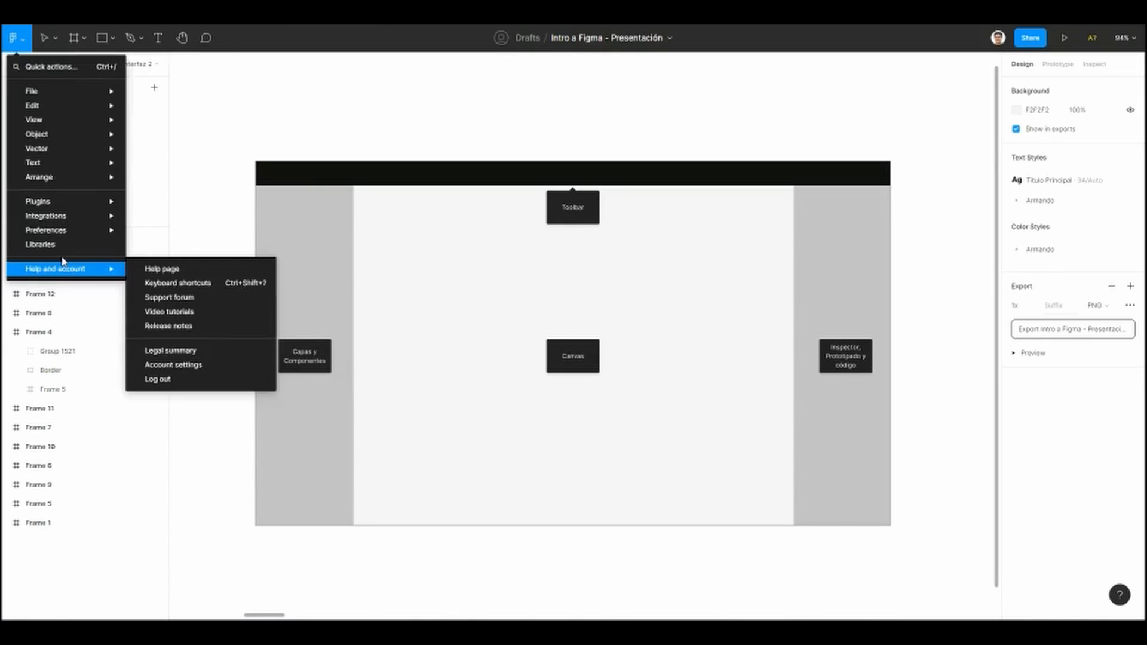
{"action": "left_click", "coordinate": [264, 112]}
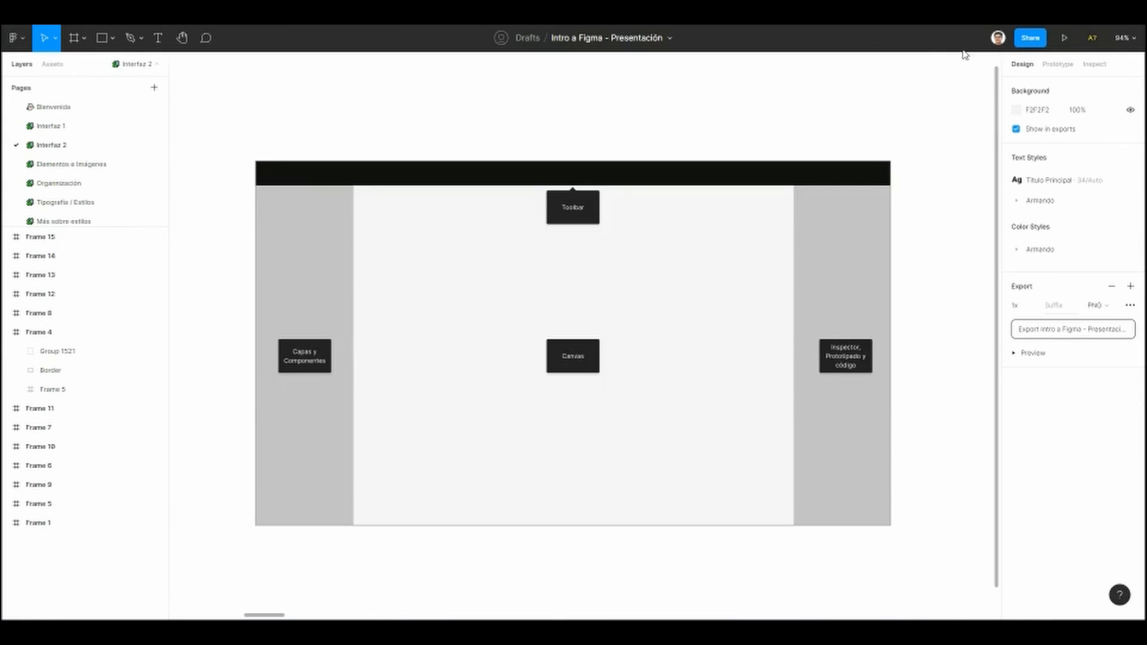
Step: Examine the file's sharing options and the zoom and view display options, leaving all of them as they are
{"action": "left_click", "coordinate": [1032, 39]}
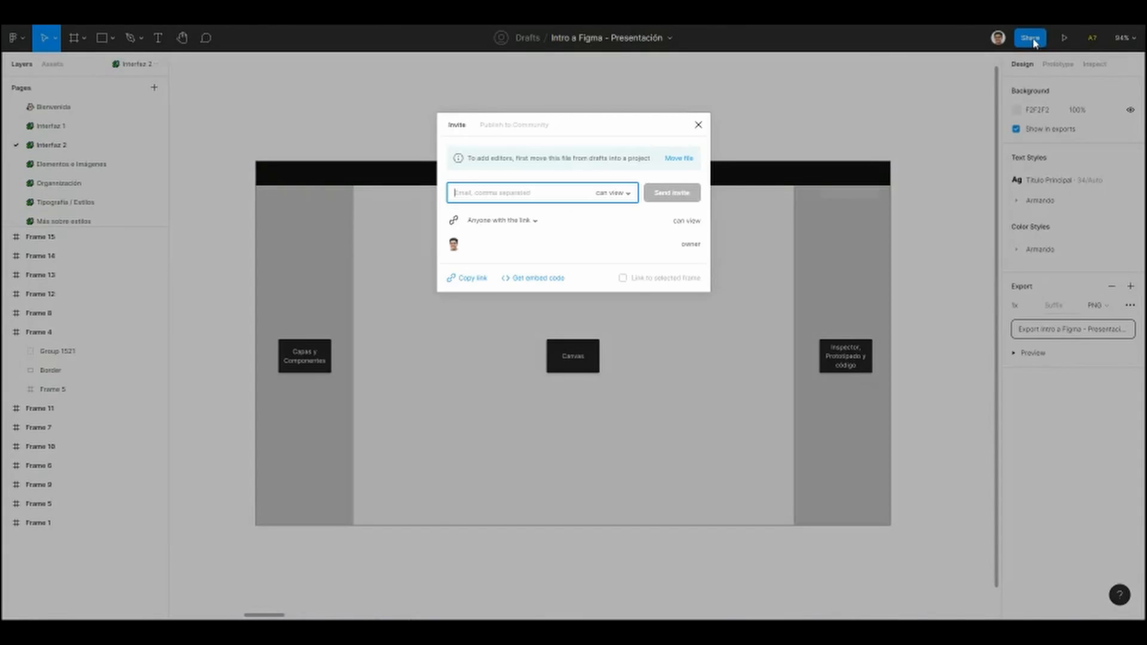
{"action": "left_click", "coordinate": [698, 125]}
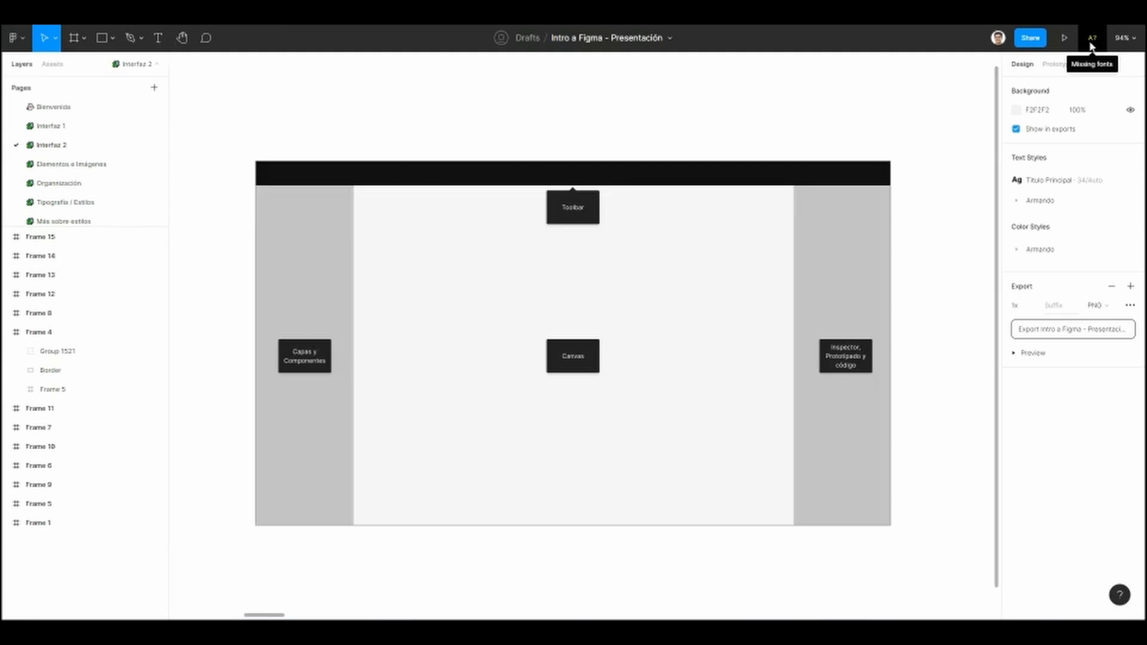
{"action": "left_click", "coordinate": [1135, 39]}
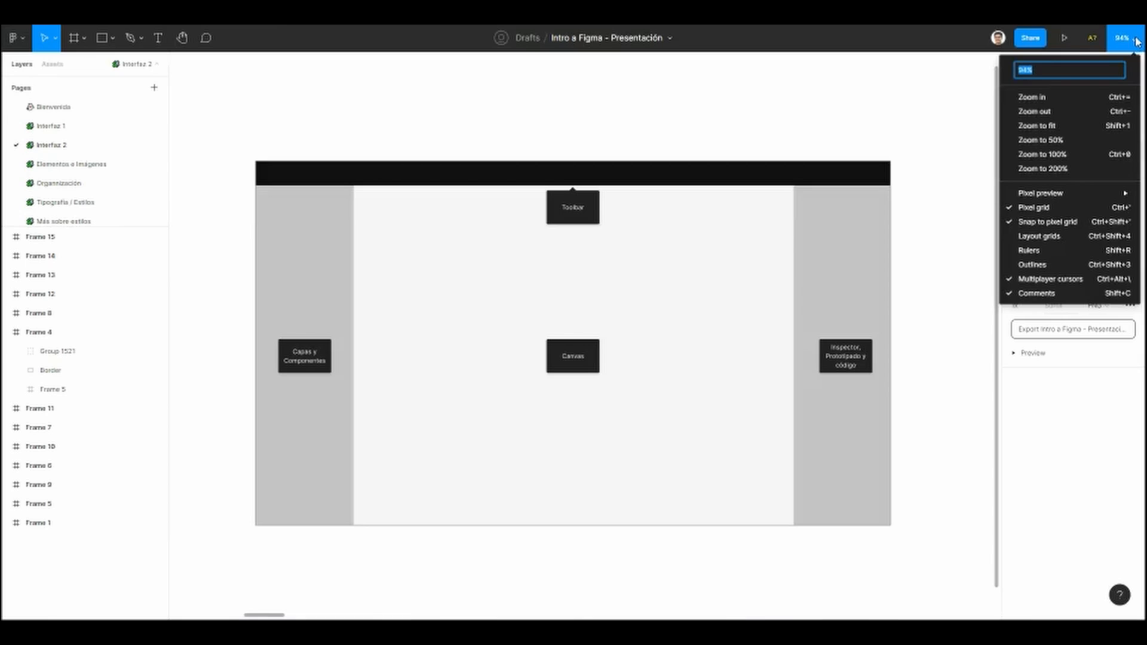
{"action": "mouse_move", "coordinate": [1075, 197]}
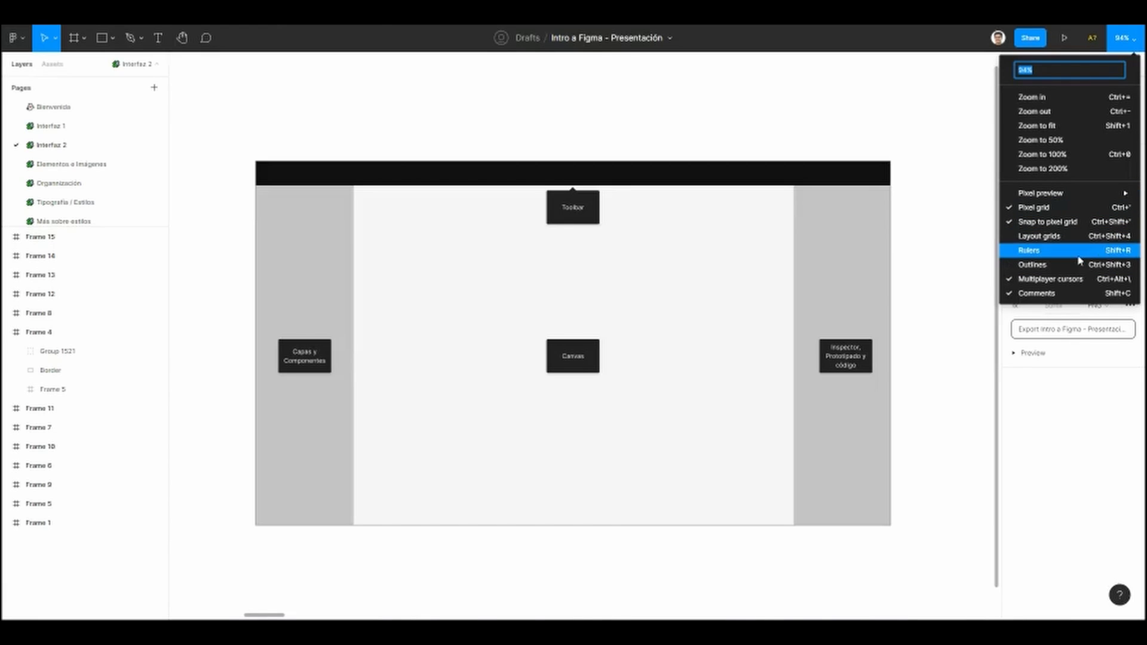
{"action": "left_click", "coordinate": [750, 114]}
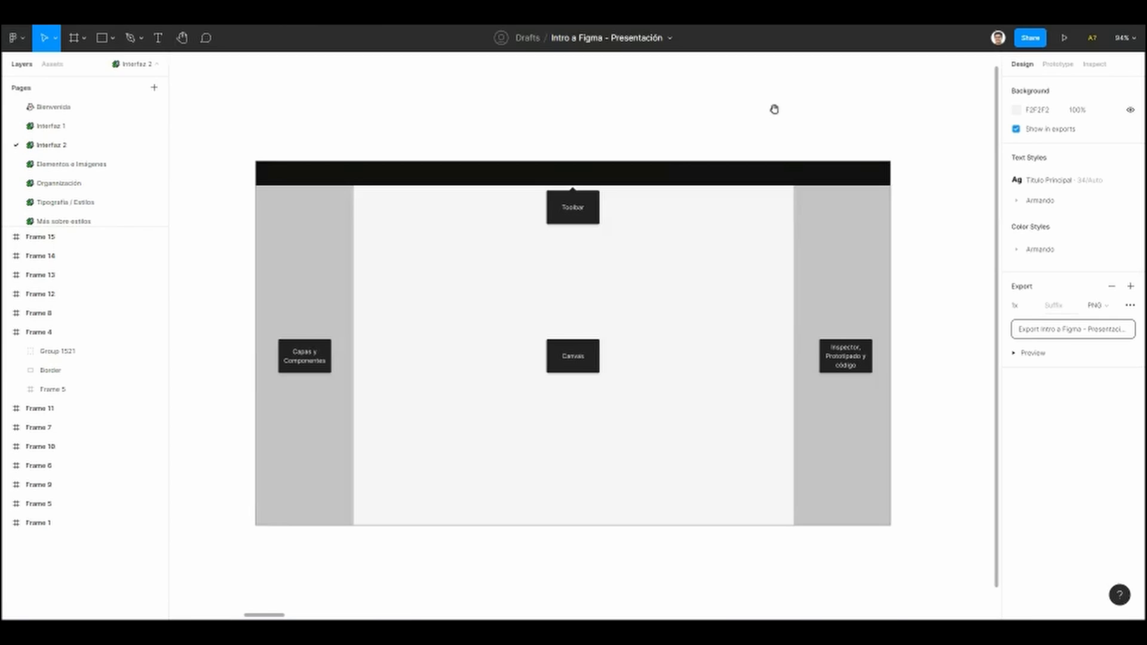
Step: Select Frame 4 to inspect its layers, properties and contextual tools, and clear the selection
{"action": "left_click_drag", "start_coordinate": [777, 110], "coordinate": [790, 120]}
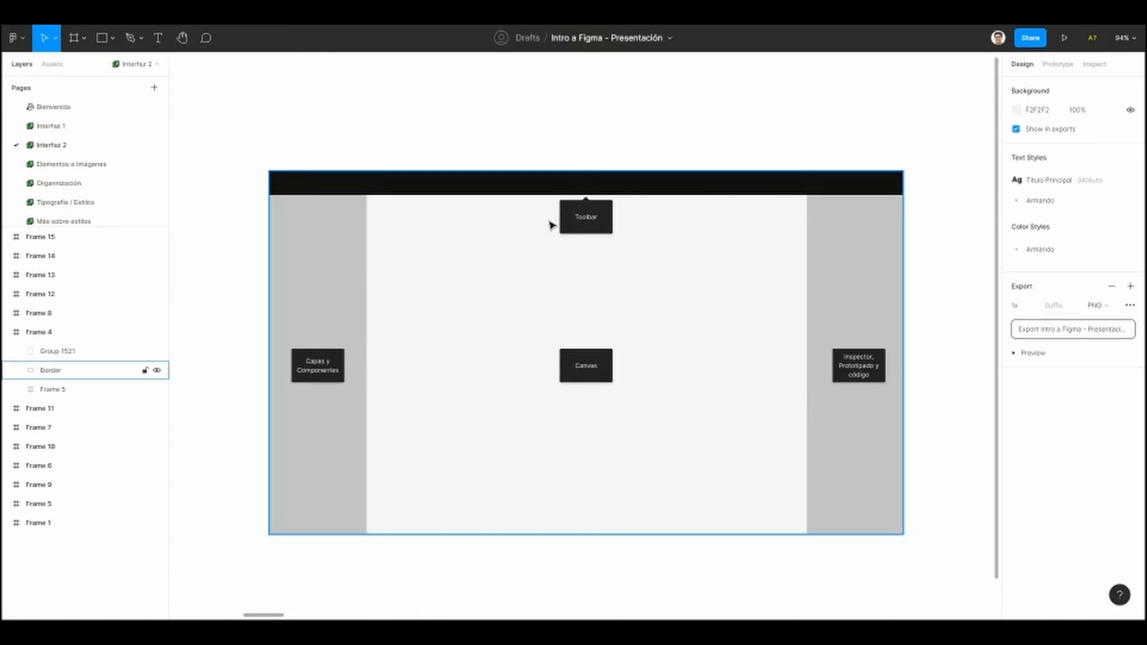
{"action": "scroll", "coordinate": [551, 225], "scroll_direction": "down", "scroll_amount": 1}
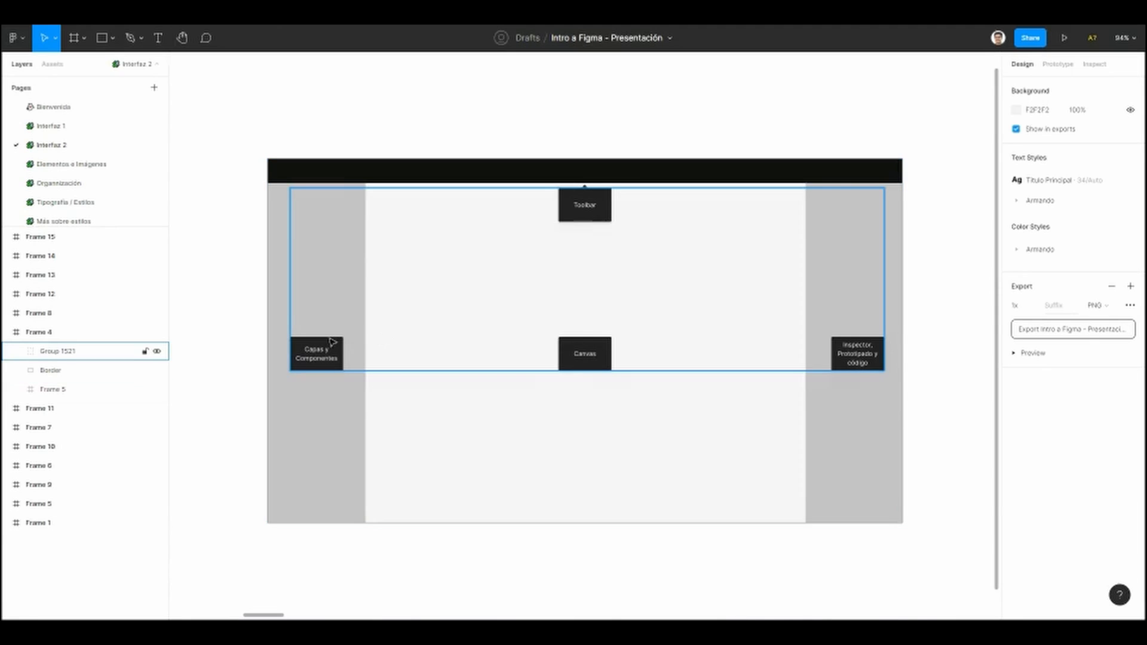
{"action": "left_click_drag", "start_coordinate": [333, 407], "coordinate": [329, 416]}
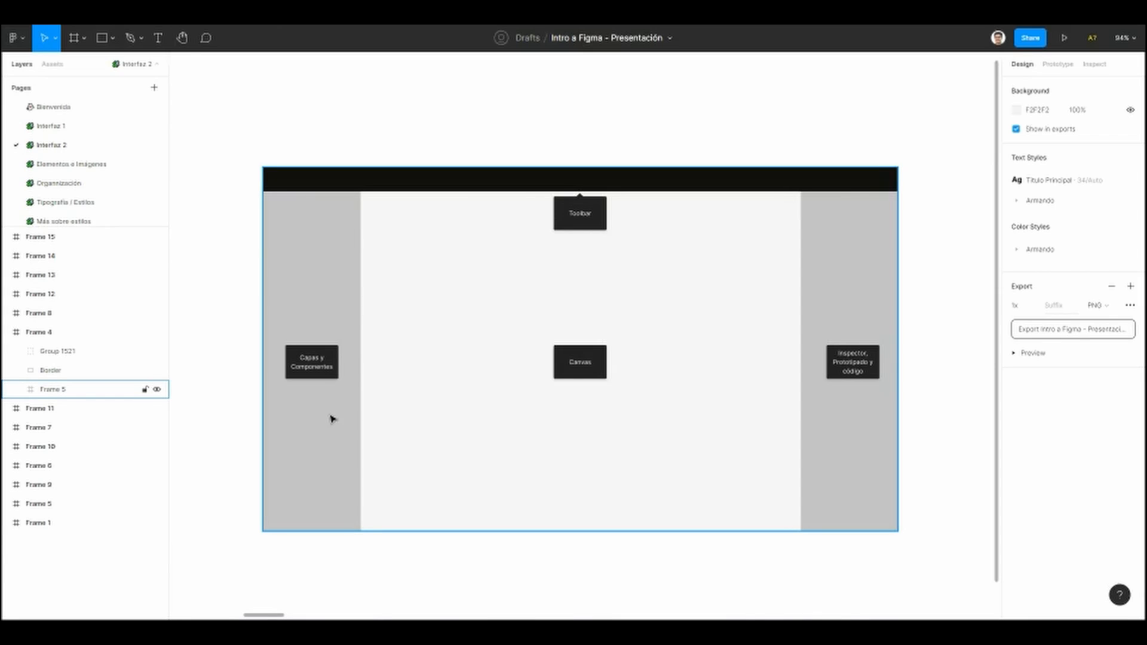
{"action": "left_click_drag", "start_coordinate": [335, 310], "coordinate": [346, 310]}
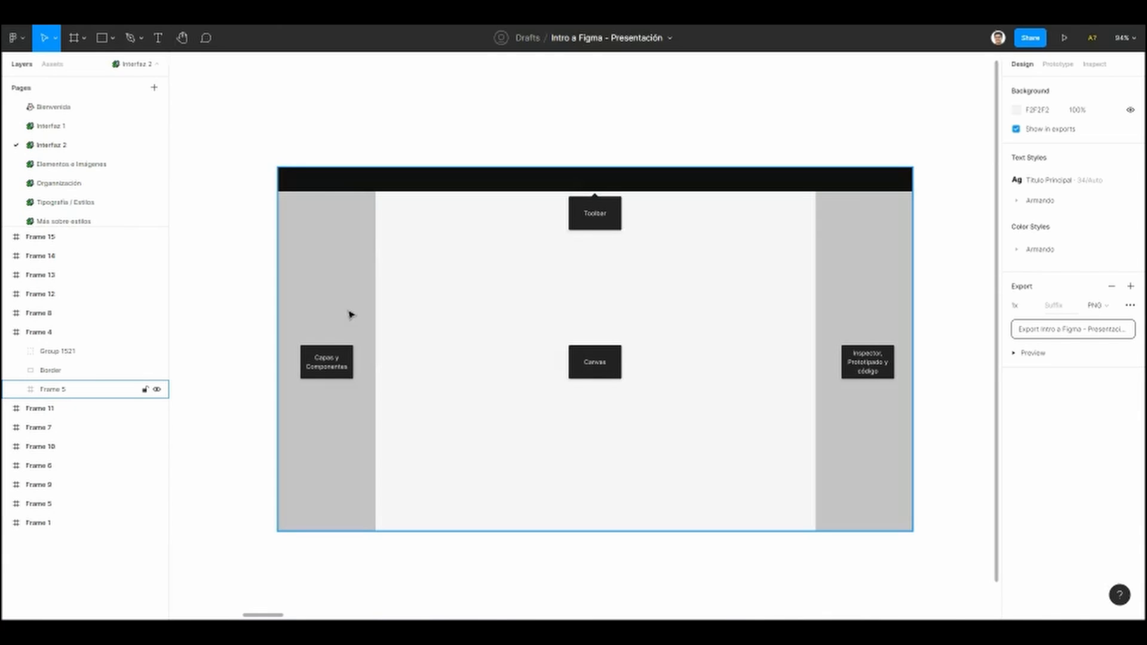
{"action": "scroll", "coordinate": [351, 315], "scroll_direction": "down", "scroll_amount": 10}
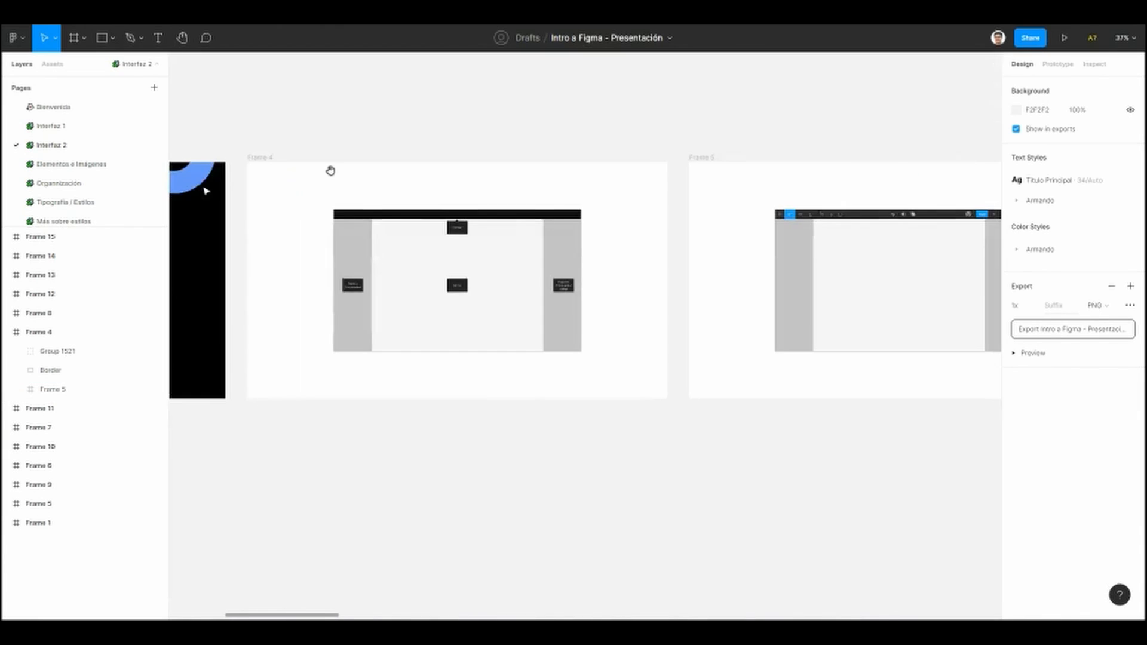
{"action": "left_click_drag", "start_coordinate": [372, 152], "coordinate": [387, 151]}
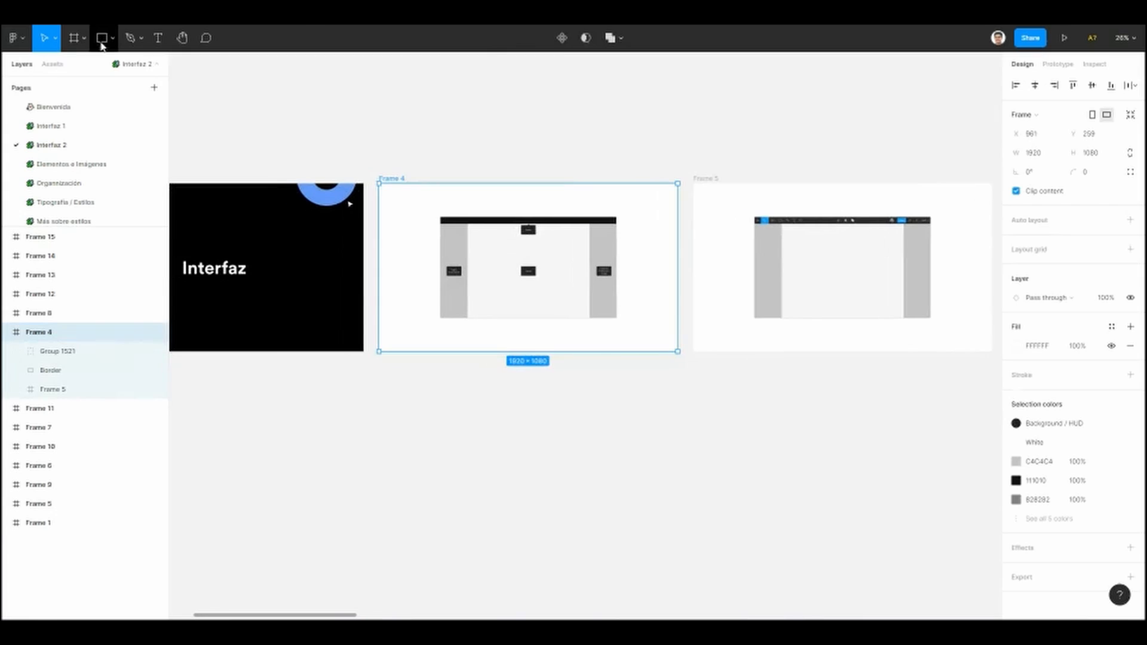
{"action": "left_click_drag", "start_coordinate": [311, 126], "coordinate": [391, 137]}
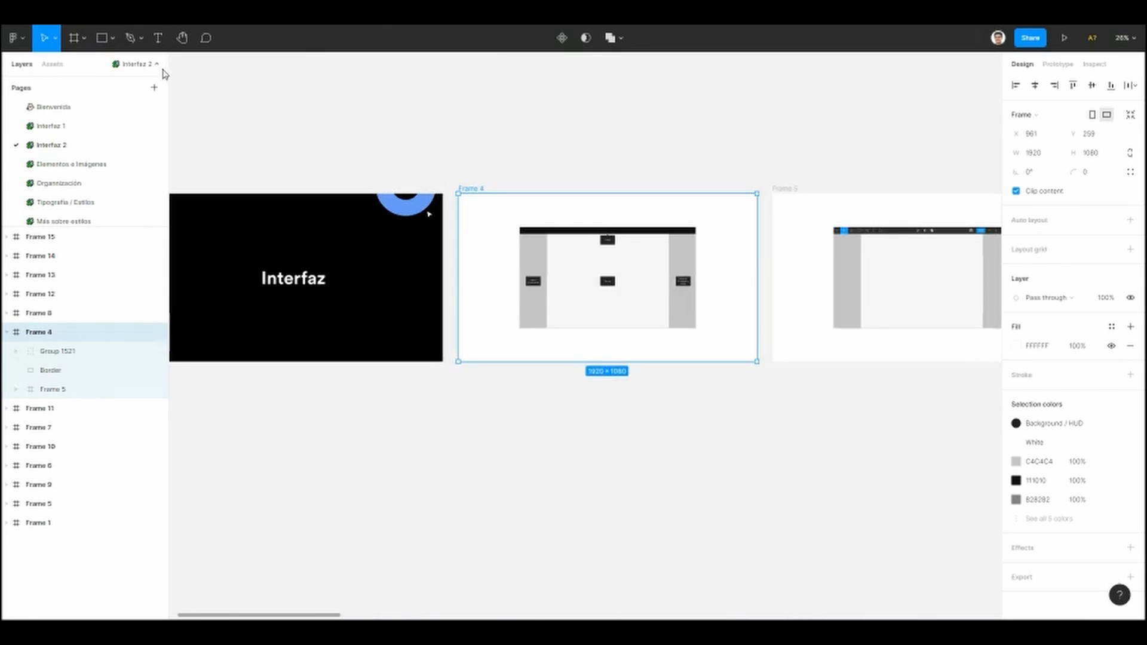
{"action": "left_click_drag", "start_coordinate": [473, 305], "coordinate": [459, 304]}
{"action": "left_click", "coordinate": [476, 188]}
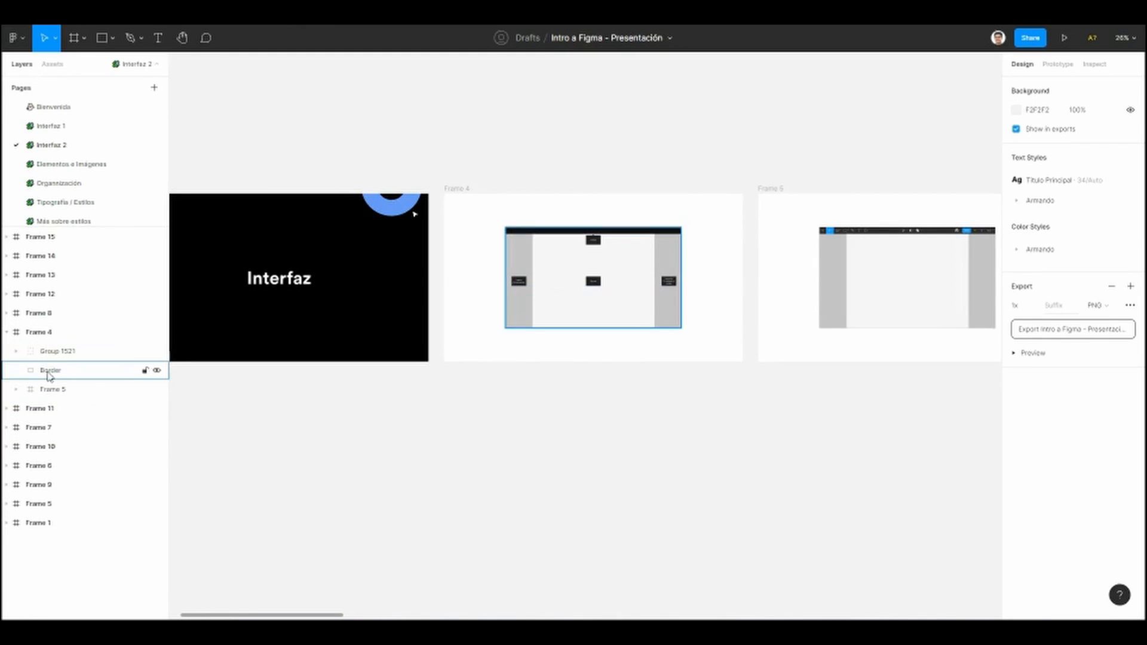
Step: Bring the interface diagram in Frame 4 into closer view and switch from the layer list to the file's assets
{"action": "scroll", "coordinate": [468, 338], "scroll_direction": "right", "scroll_amount": 3}
{"action": "scroll", "coordinate": [438, 354], "scroll_direction": "up", "scroll_amount": 5}
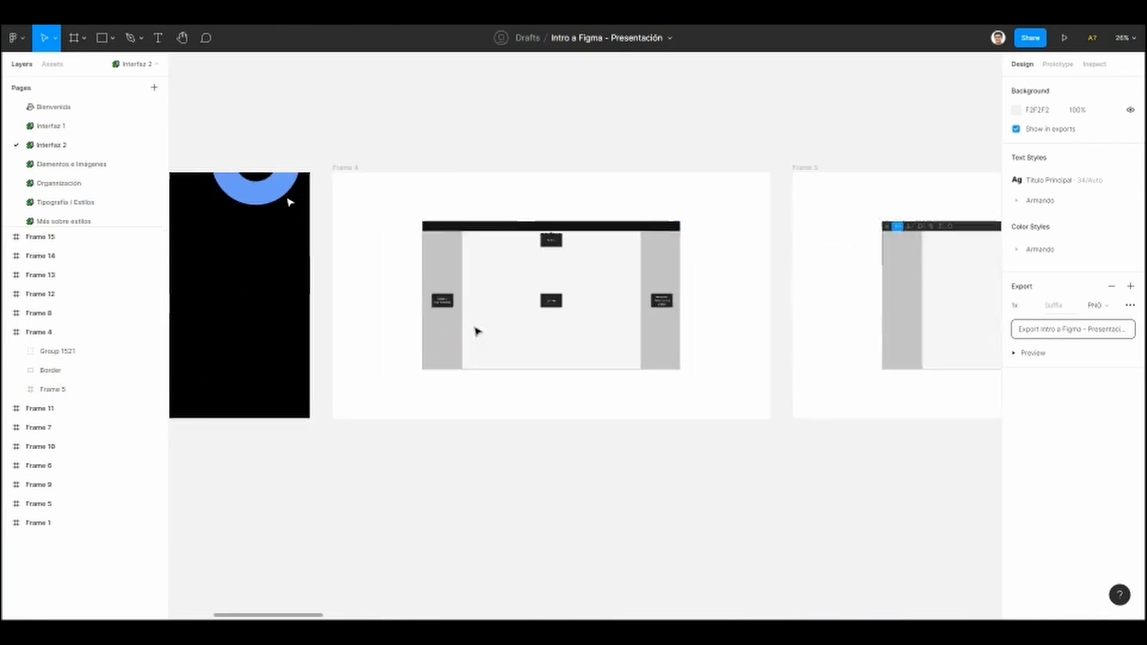
{"action": "scroll", "coordinate": [468, 332], "scroll_direction": "up", "scroll_amount": 2}
{"action": "scroll", "coordinate": [81, 149], "scroll_direction": "down", "scroll_amount": 3}
{"action": "scroll", "coordinate": [82, 163], "scroll_direction": "up", "scroll_amount": 3}
{"action": "scroll", "coordinate": [73, 159], "scroll_direction": "down", "scroll_amount": 3}
{"action": "scroll", "coordinate": [77, 148], "scroll_direction": "up", "scroll_amount": 3}
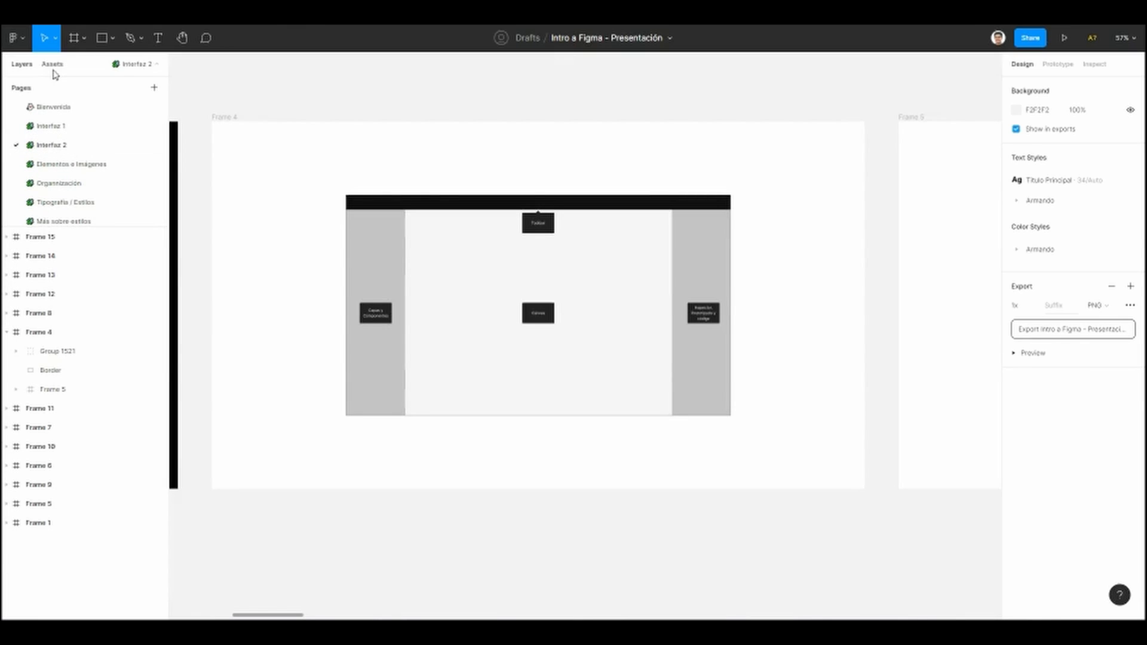
{"action": "scroll", "coordinate": [436, 335], "scroll_direction": "up", "scroll_amount": 2}
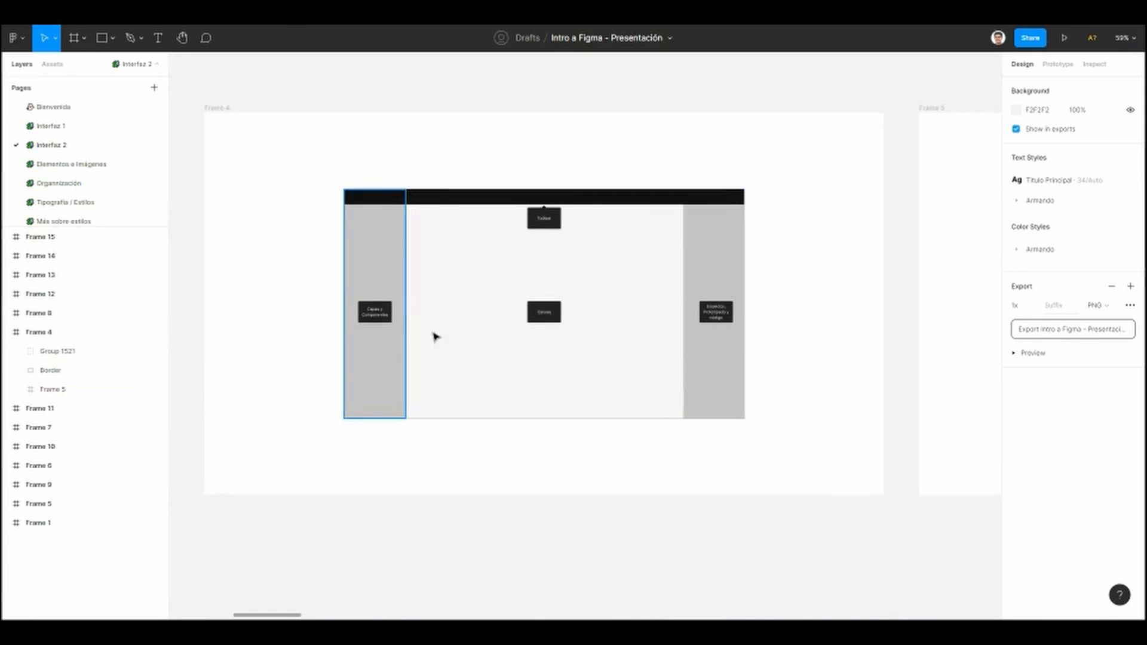
{"action": "left_click", "coordinate": [60, 64]}
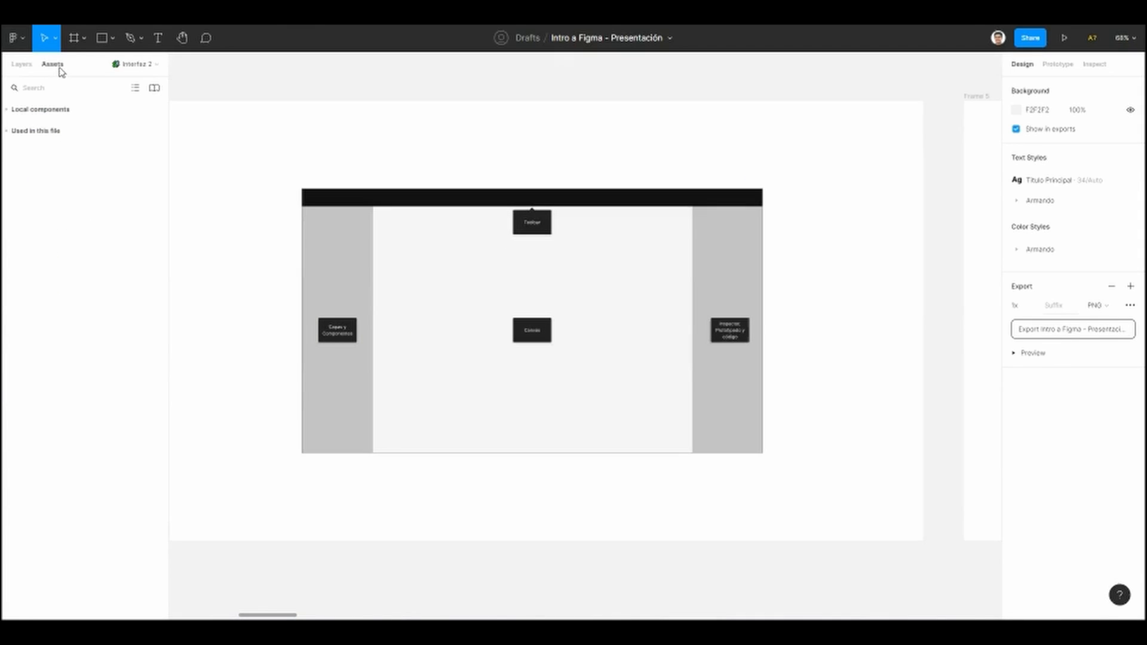
Step: Browse the file's local components among the assets and return to the layer list
{"action": "left_click", "coordinate": [6, 131]}
{"action": "left_click", "coordinate": [6, 130]}
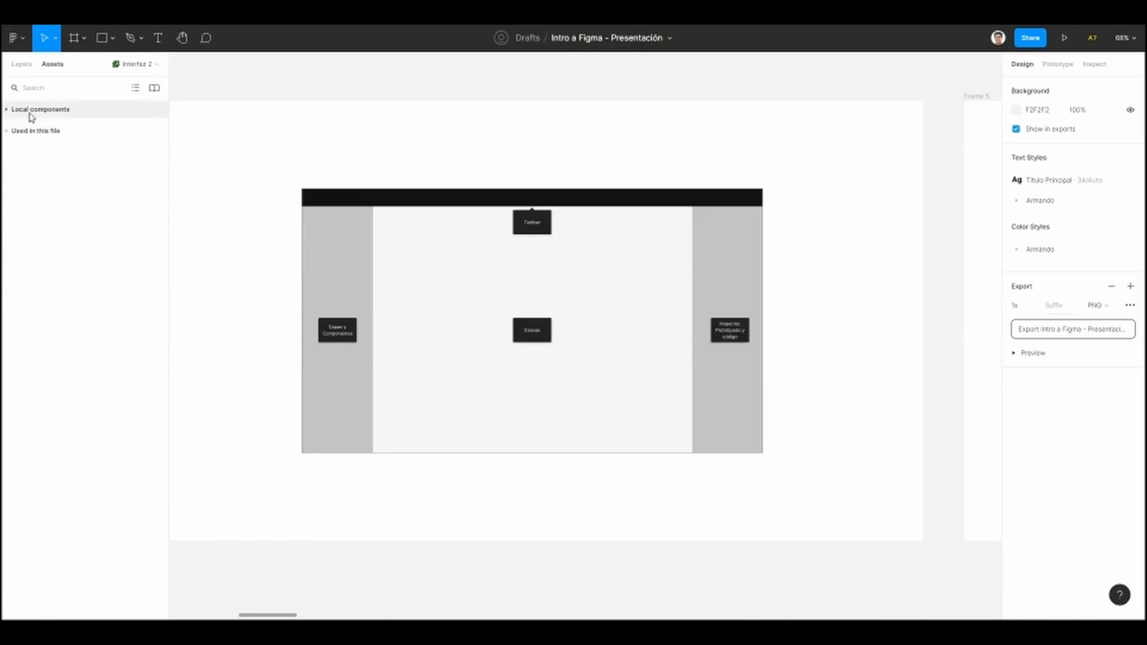
{"action": "left_click", "coordinate": [6, 110]}
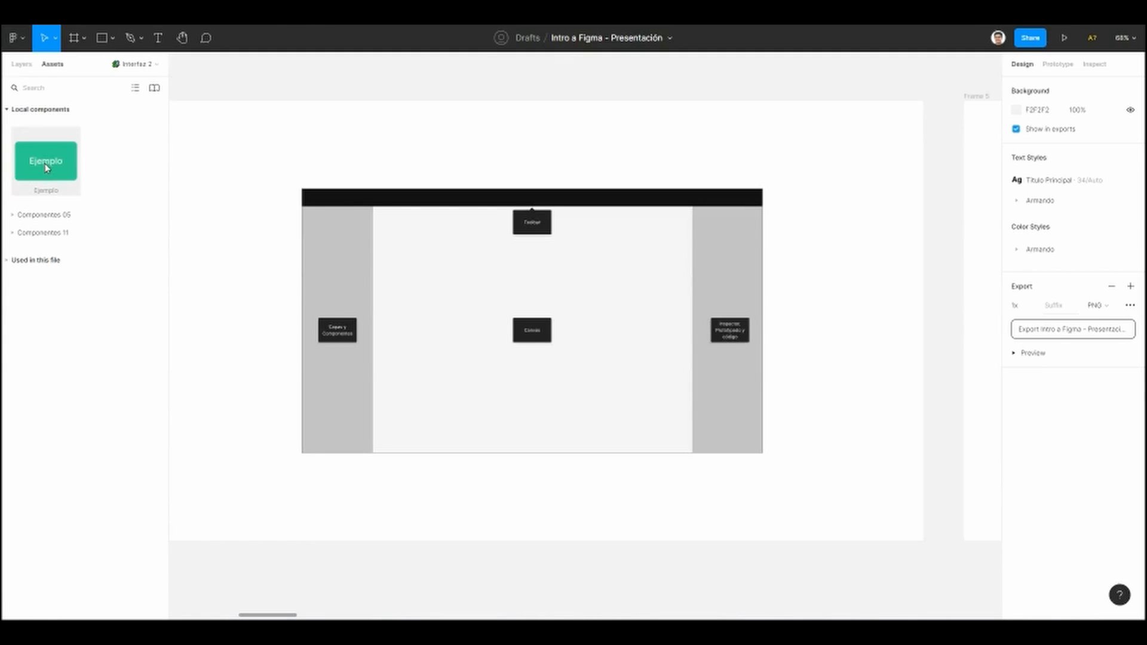
{"action": "left_click", "coordinate": [6, 110]}
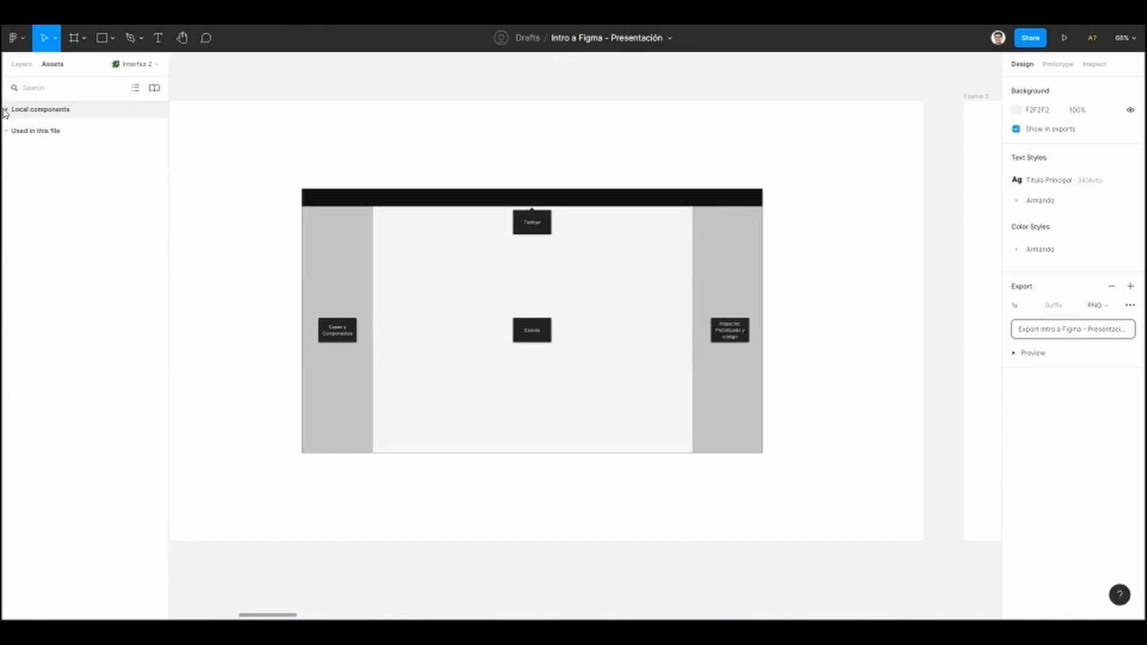
{"action": "left_click", "coordinate": [22, 65]}
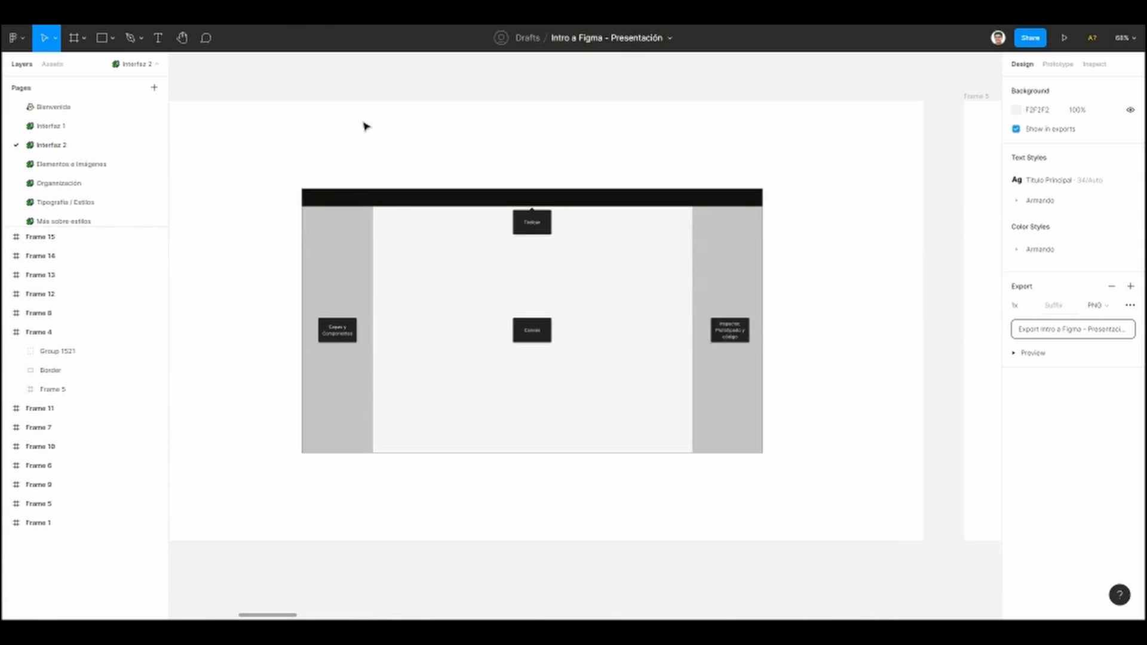
Step: Survey the full row of frames on the Interfaz 2 page and return to the interface diagram in Frame 4
{"action": "left_click_drag", "start_coordinate": [364, 123], "coordinate": [409, 122]}
{"action": "left_click_drag", "start_coordinate": [516, 155], "coordinate": [495, 144]}
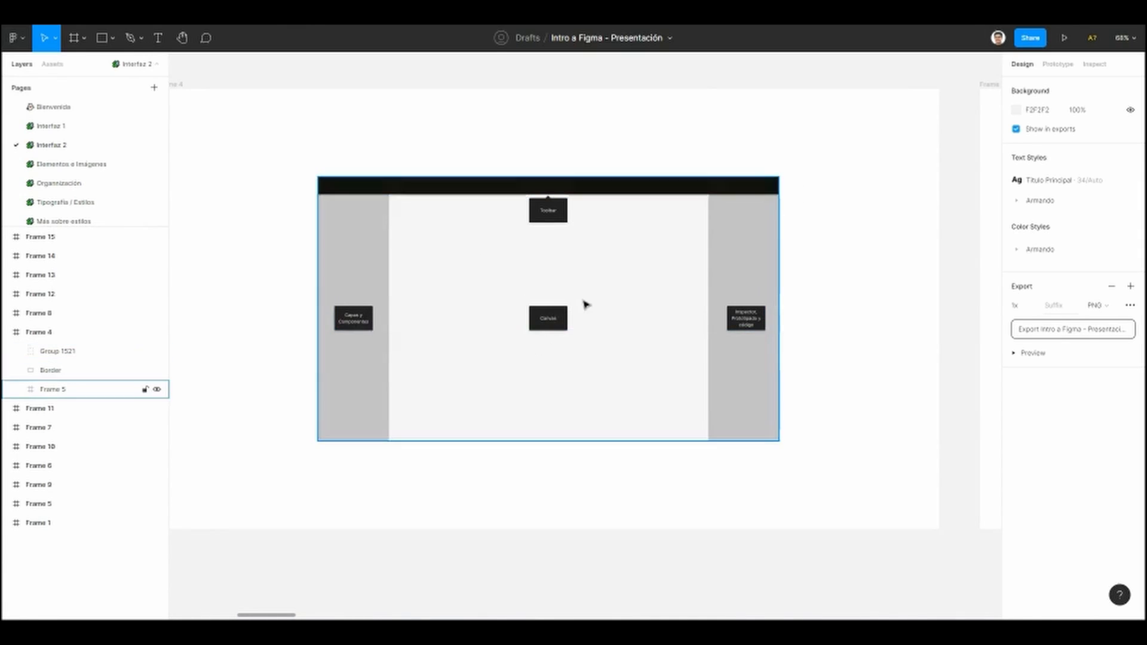
{"action": "scroll", "coordinate": [443, 332], "scroll_direction": "down", "scroll_amount": 5}
{"action": "scroll", "coordinate": [445, 338], "scroll_direction": "down", "scroll_amount": 5}
{"action": "left_click_drag", "start_coordinate": [461, 412], "coordinate": [311, 388]}
{"action": "scroll", "coordinate": [466, 395], "scroll_direction": "down", "scroll_amount": 4}
{"action": "left_click_drag", "start_coordinate": [502, 405], "coordinate": [445, 391]}
{"action": "scroll", "coordinate": [448, 392], "scroll_direction": "up", "scroll_amount": 2}
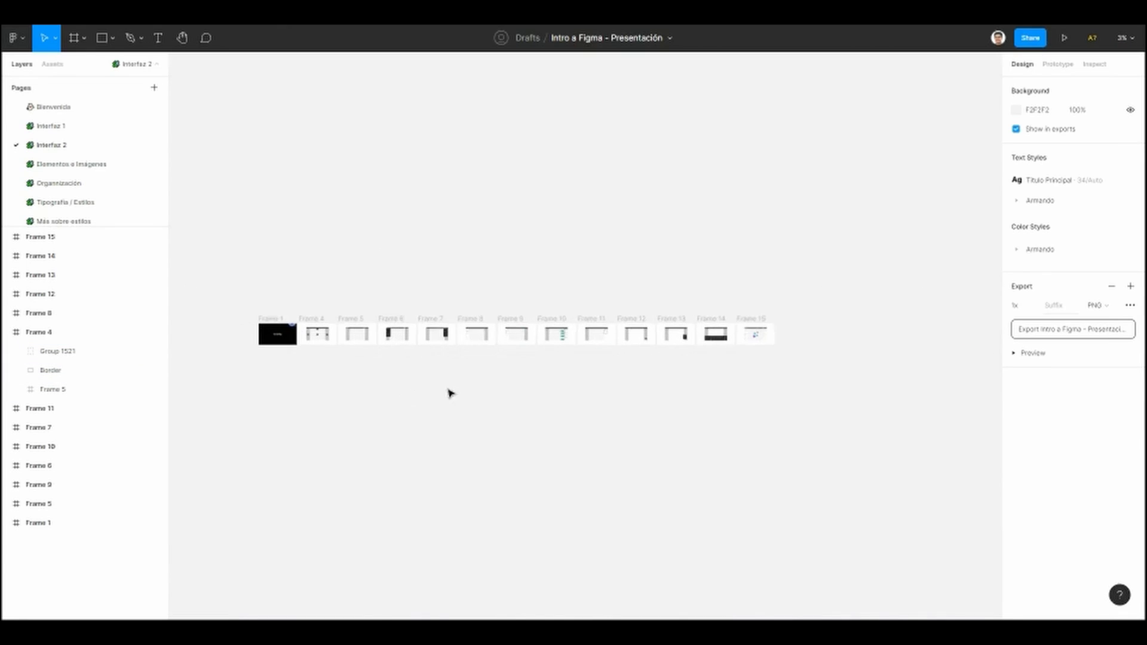
{"action": "left_click_drag", "start_coordinate": [583, 373], "coordinate": [638, 349]}
{"action": "scroll", "coordinate": [374, 312], "scroll_direction": "up", "scroll_amount": 7}
{"action": "left_click_drag", "start_coordinate": [384, 277], "coordinate": [436, 280]}
{"action": "scroll", "coordinate": [535, 267], "scroll_direction": "up", "scroll_amount": 3}
{"action": "left_click_drag", "start_coordinate": [537, 267], "coordinate": [531, 306]}
{"action": "scroll", "coordinate": [538, 279], "scroll_direction": "up", "scroll_amount": 2}
{"action": "scroll", "coordinate": [544, 304], "scroll_direction": "up", "scroll_amount": 1}
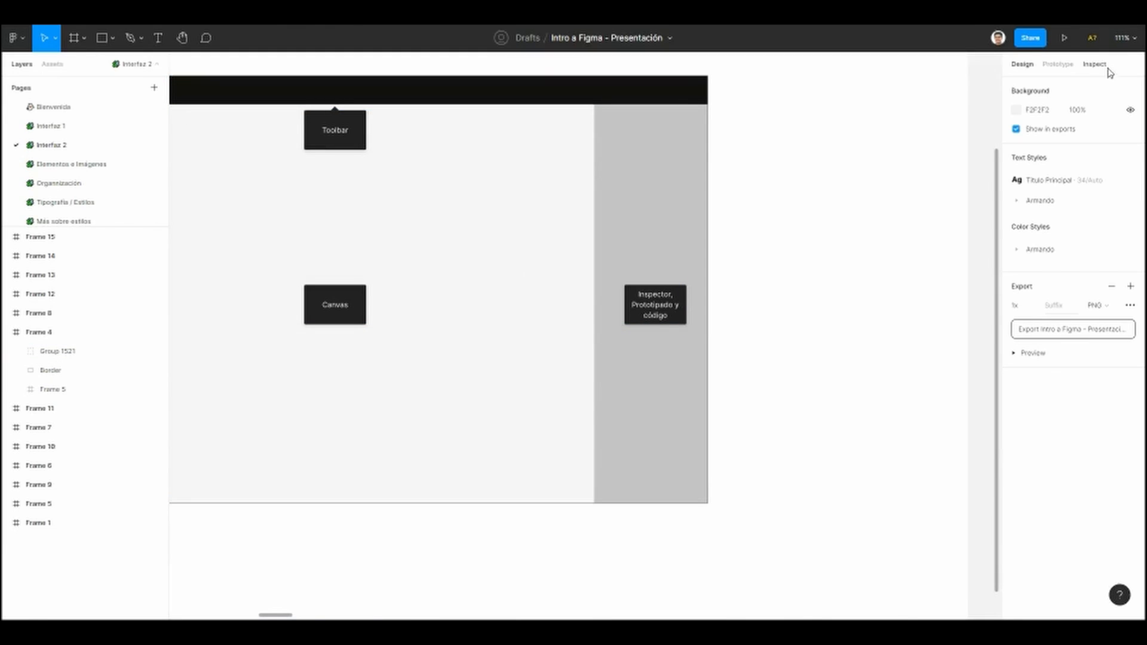
{"action": "scroll", "coordinate": [809, 225], "scroll_direction": "down", "scroll_amount": 3}
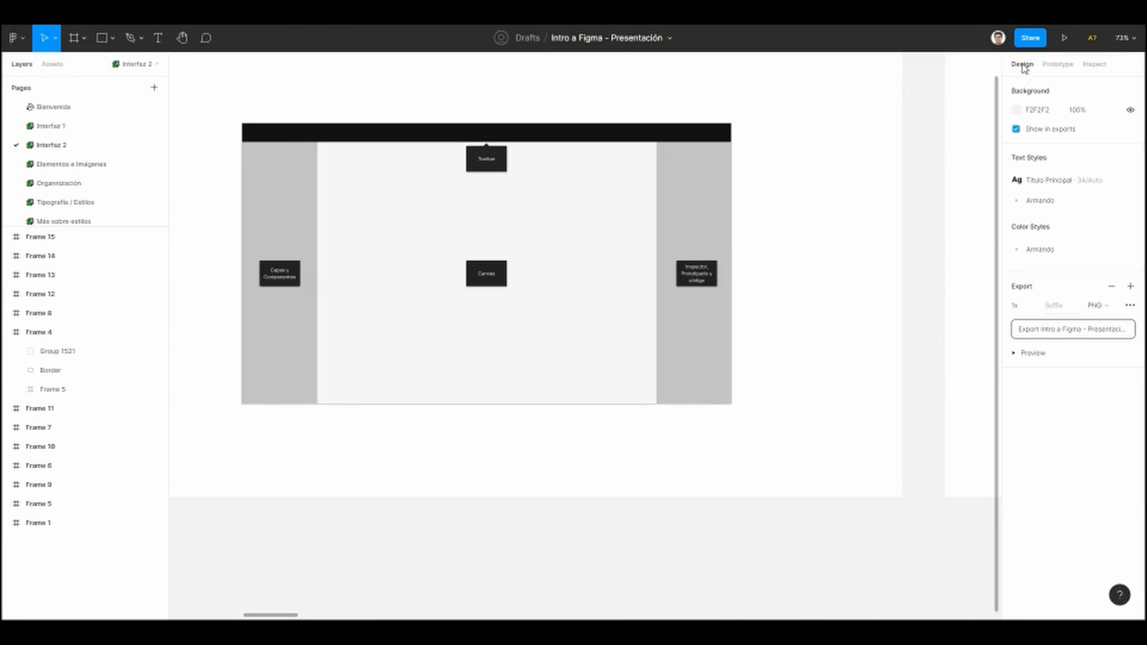
{"action": "scroll", "coordinate": [638, 234], "scroll_direction": "right", "scroll_amount": 1}
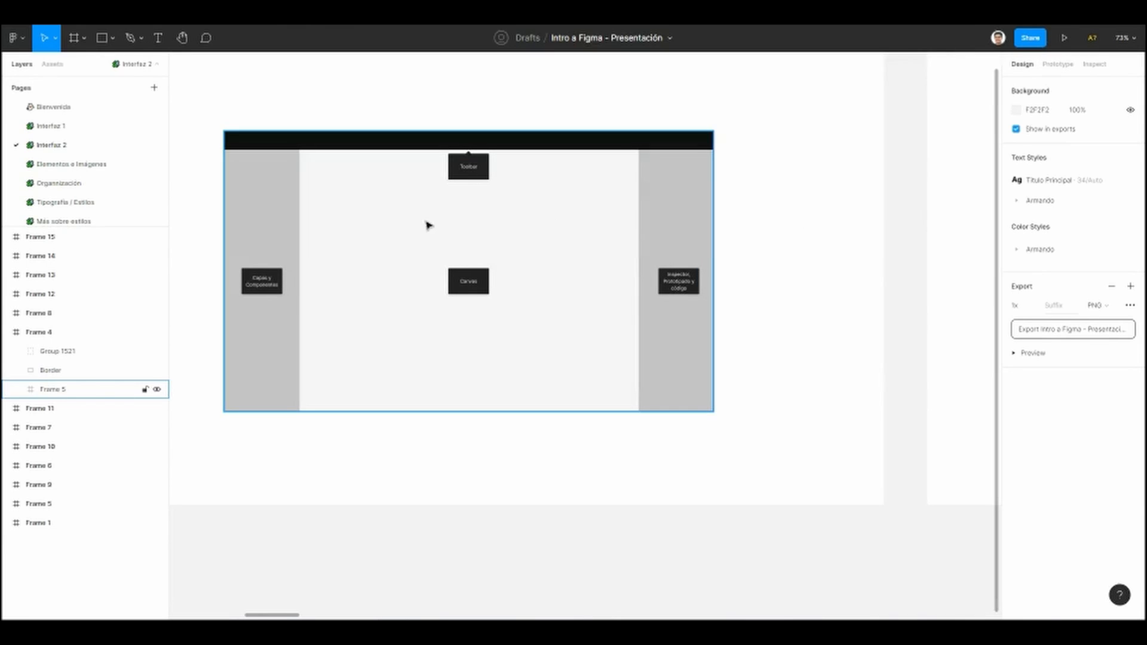
{"action": "scroll", "coordinate": [394, 343], "scroll_direction": "left", "scroll_amount": 2}
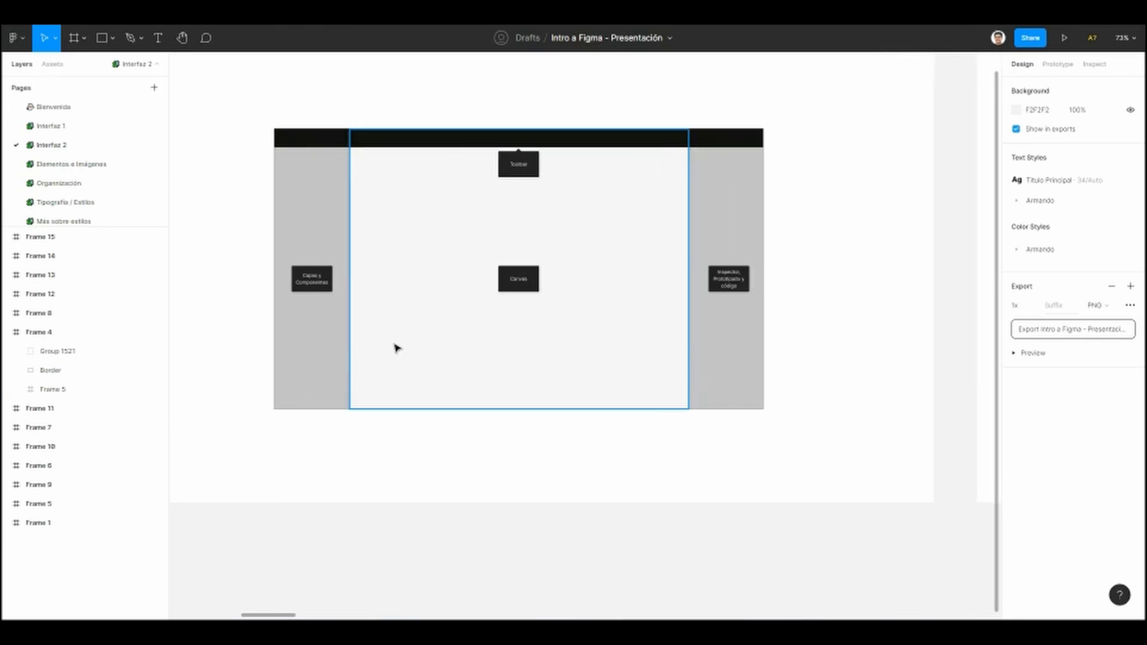
Step: Select the diagram's large central canvas rectangle to examine its size, position, constraints and fill properties
{"action": "left_click", "coordinate": [388, 323]}
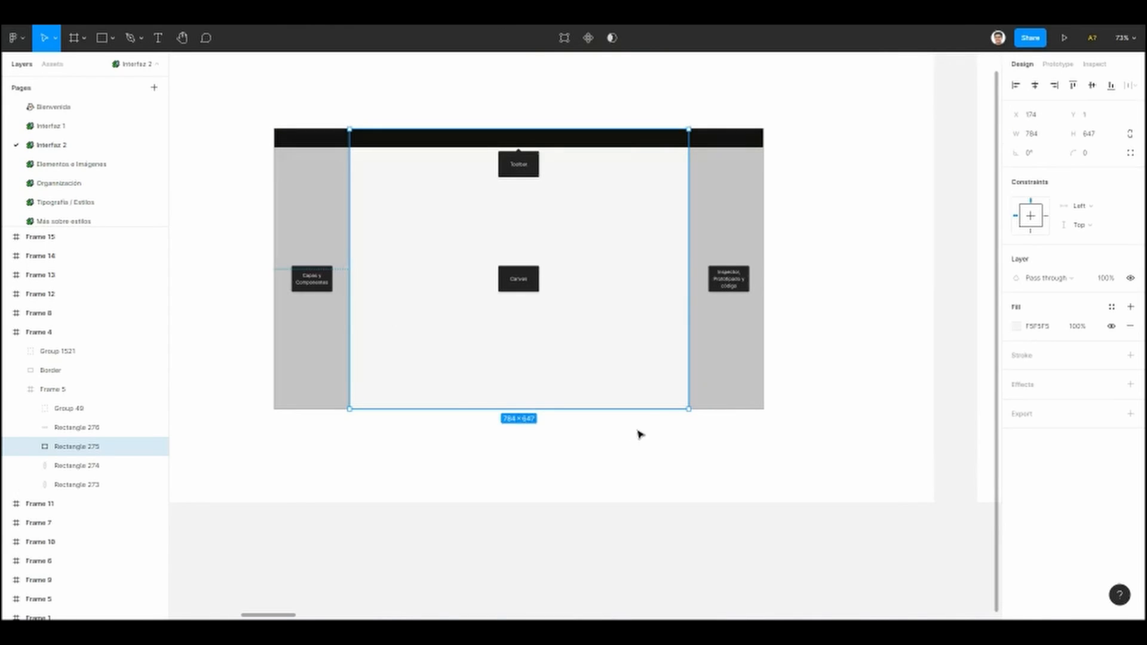
{"action": "scroll", "coordinate": [632, 465], "scroll_direction": "right", "scroll_amount": 2}
{"action": "scroll", "coordinate": [762, 235], "scroll_direction": "left", "scroll_amount": 1}
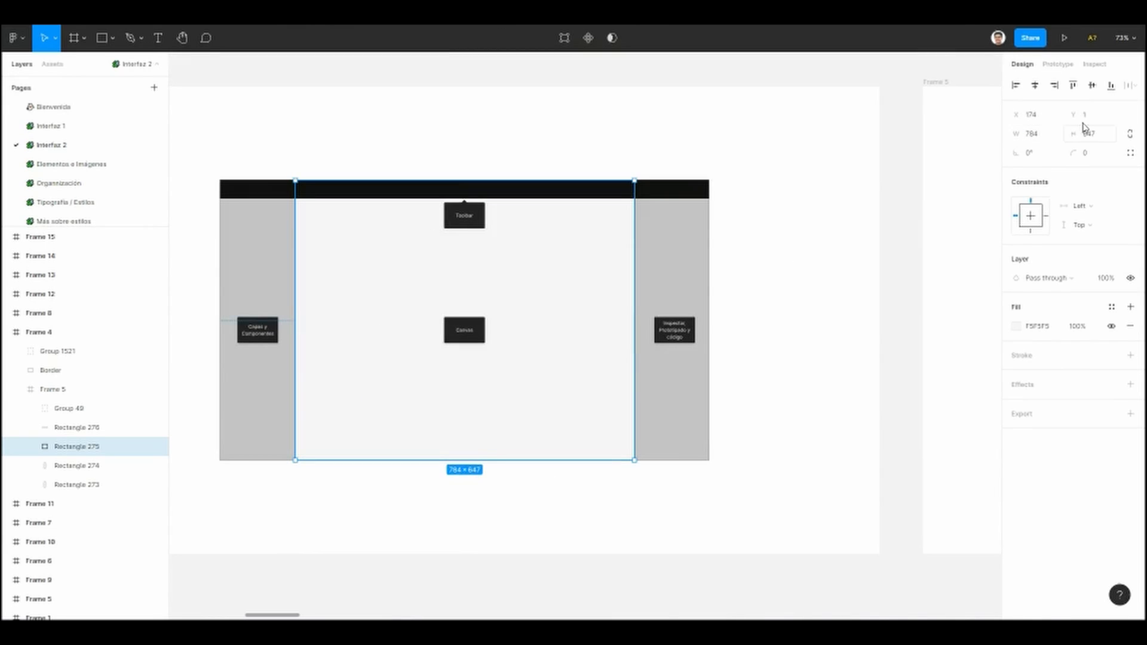
{"action": "scroll", "coordinate": [545, 161], "scroll_direction": "left", "scroll_amount": 5}
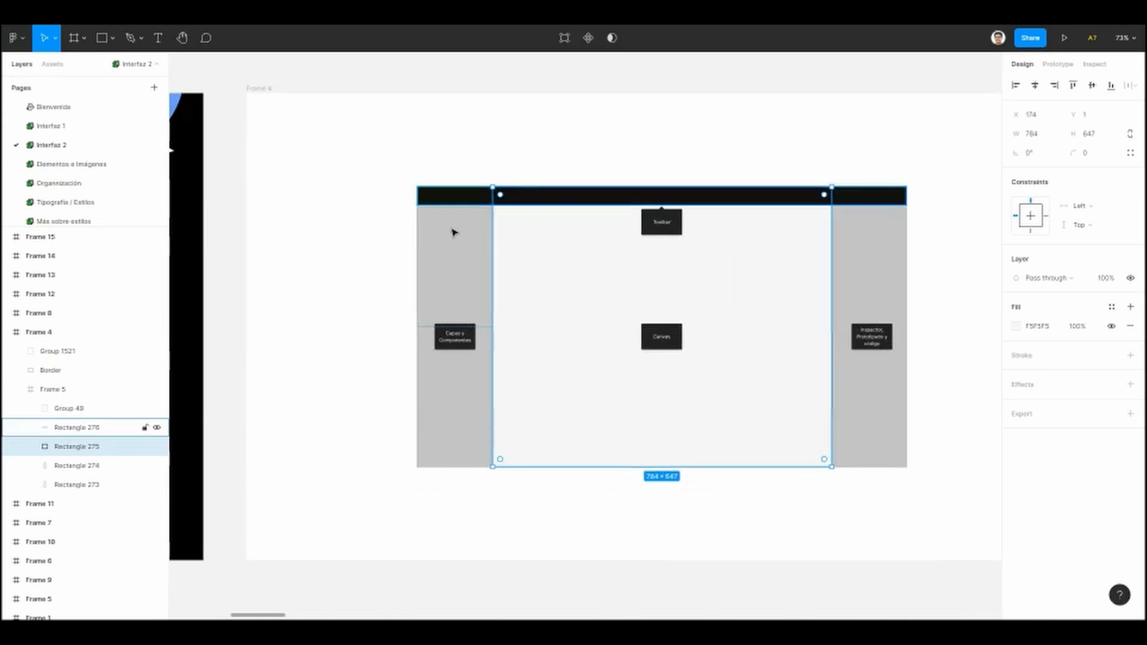
{"action": "scroll", "coordinate": [320, 277], "scroll_direction": "right", "scroll_amount": 2}
{"action": "scroll", "coordinate": [584, 359], "scroll_direction": "up", "scroll_amount": 2, "text": "ctrl"}
{"action": "scroll", "coordinate": [476, 341], "scroll_direction": "right", "scroll_amount": 3}
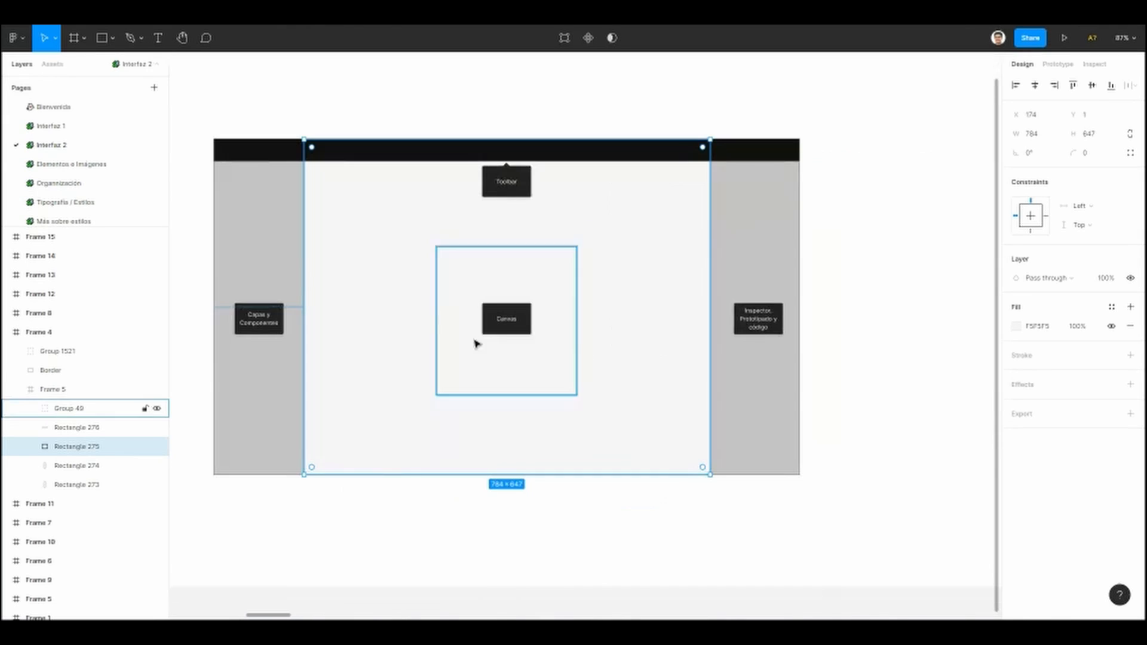
Step: Select the Canvas label's background and its title text in turn to examine their design properties
{"action": "left_click", "coordinate": [491, 326]}
{"action": "scroll", "coordinate": [494, 325], "scroll_direction": "up", "scroll_amount": 3, "text": "ctrl"}
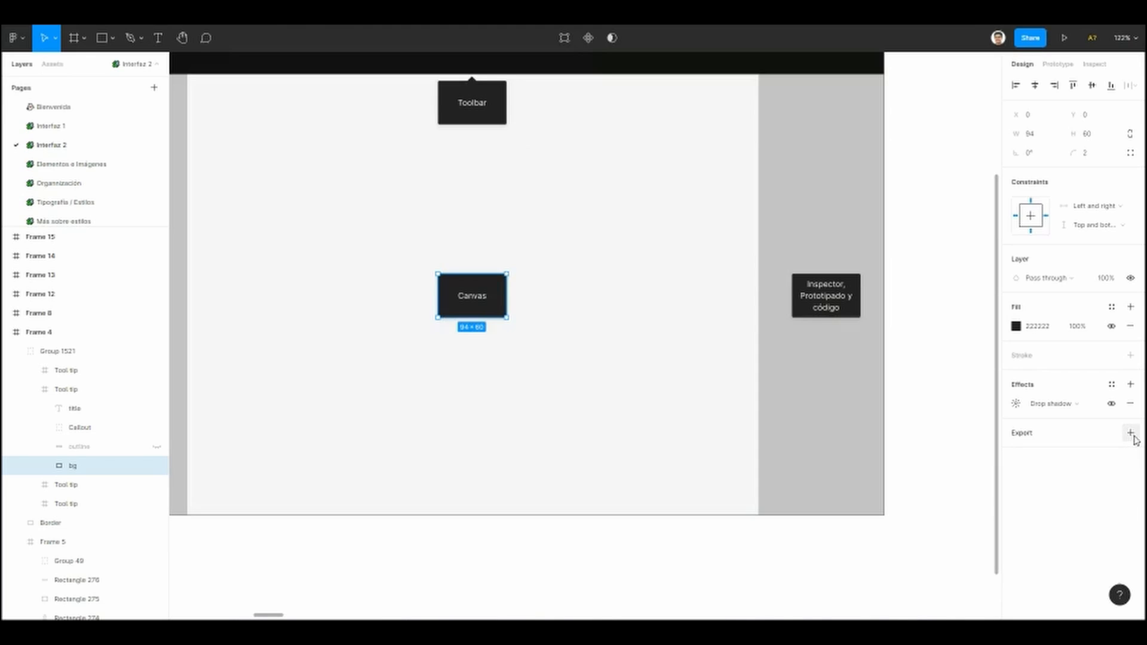
{"action": "scroll", "coordinate": [691, 305], "scroll_direction": "down", "scroll_amount": 2}
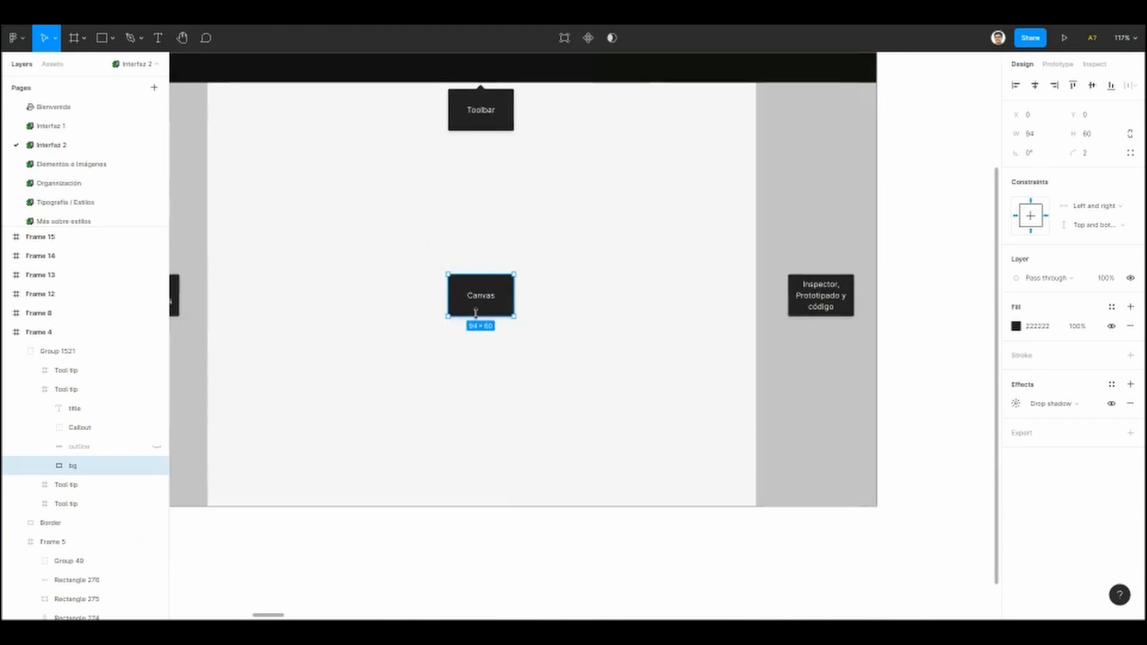
{"action": "scroll", "coordinate": [505, 366], "scroll_direction": "up", "scroll_amount": 5}
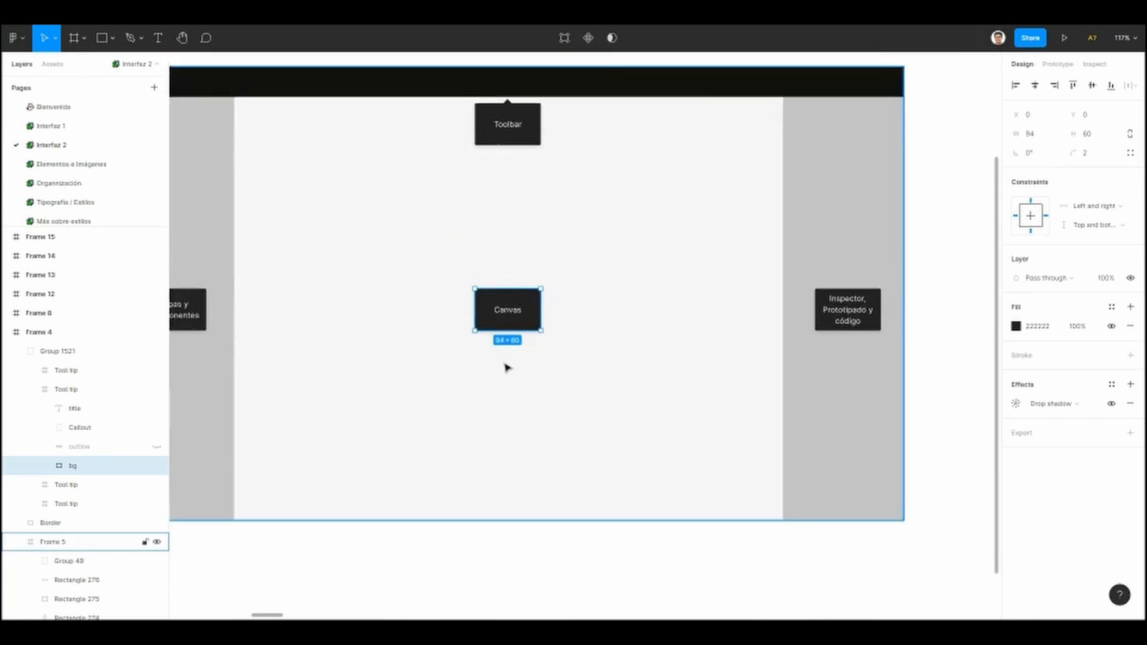
{"action": "scroll", "coordinate": [497, 371], "scroll_direction": "up", "scroll_amount": 1}
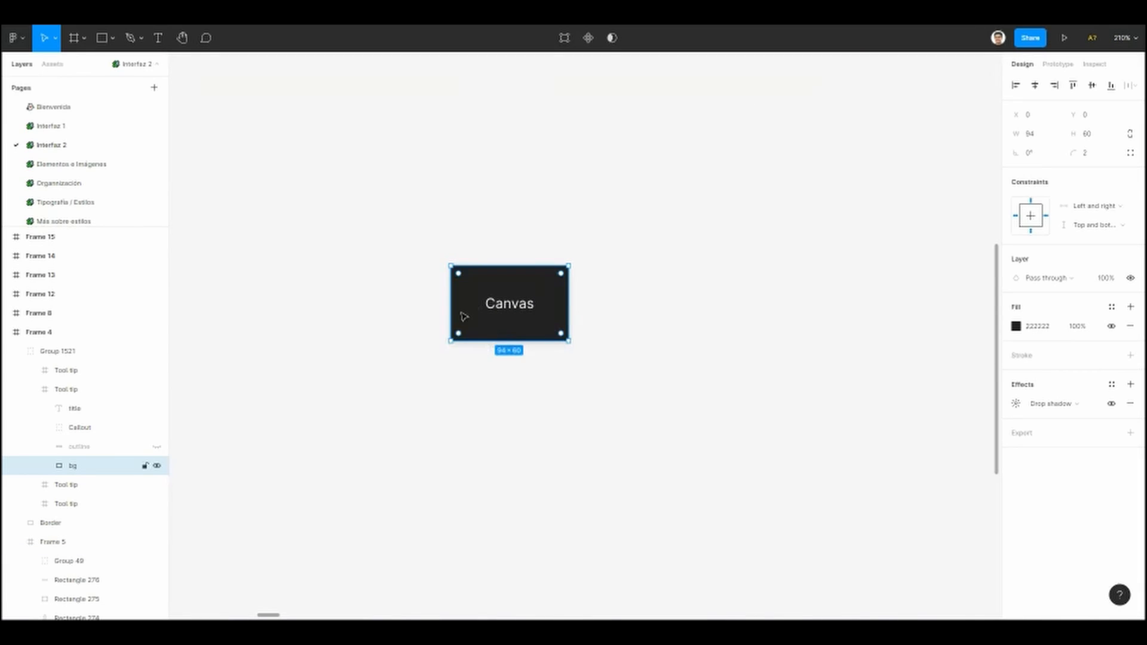
{"action": "left_click", "coordinate": [511, 306]}
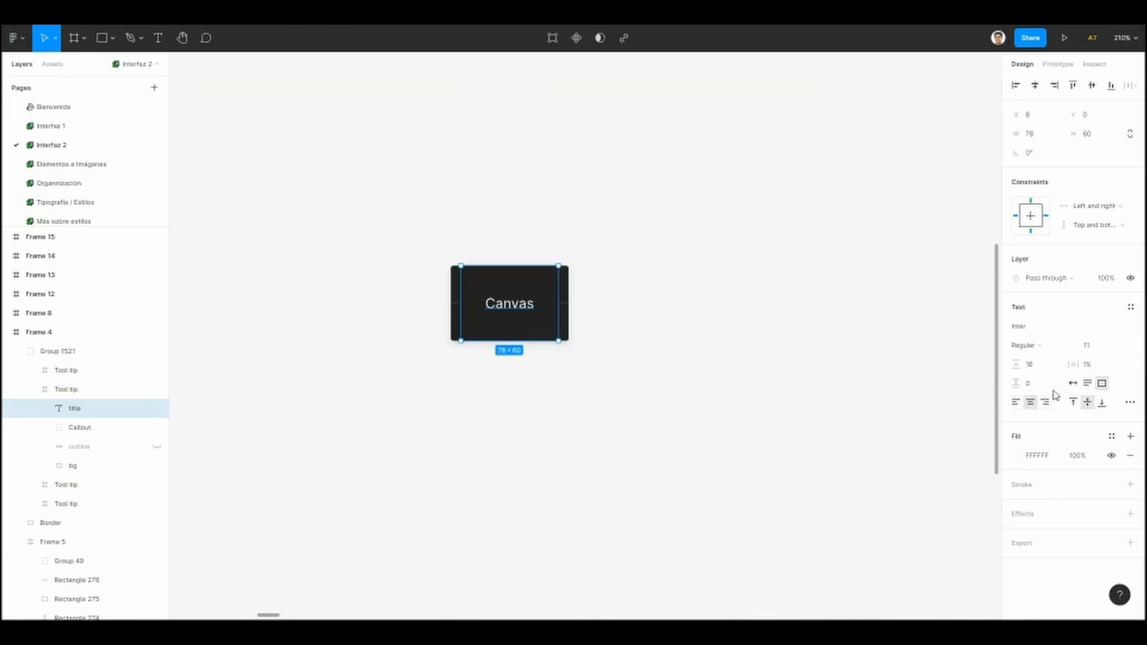
Step: Select the diagram's nested Frame 5 and bring the Inspector, Prototipado y código label into closer view
{"action": "scroll", "coordinate": [679, 370], "scroll_direction": "down", "scroll_amount": 3}
{"action": "left_click", "coordinate": [646, 368]}
{"action": "scroll", "coordinate": [657, 368], "scroll_direction": "down", "scroll_amount": 3}
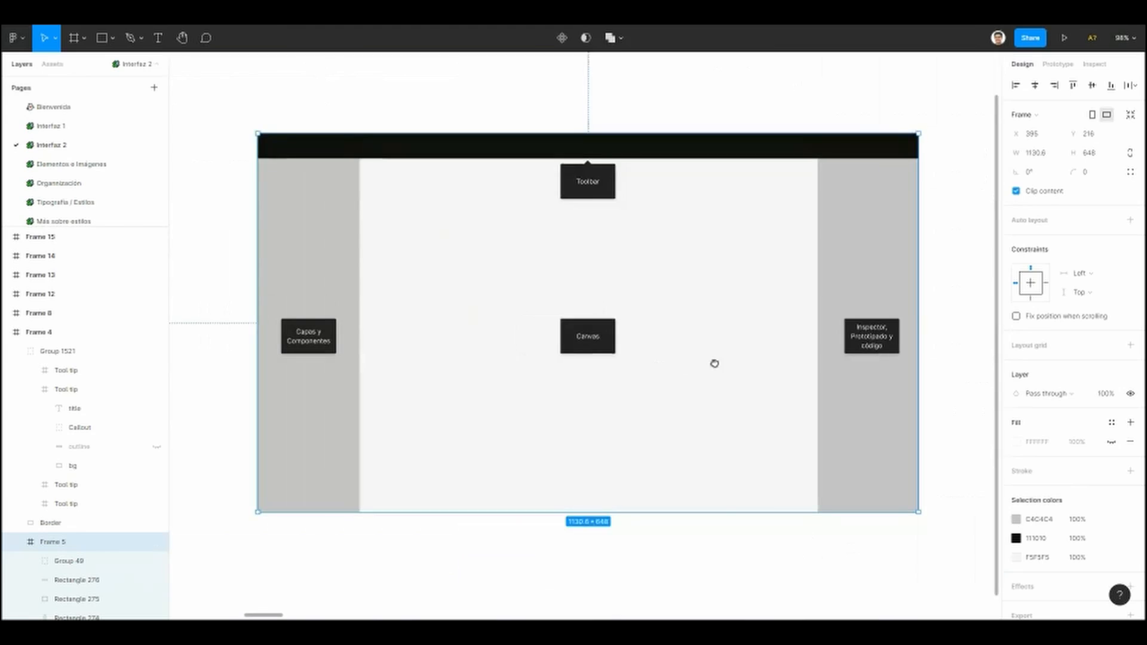
{"action": "left_click_drag", "start_coordinate": [714, 364], "coordinate": [677, 363]}
{"action": "left_click_drag", "start_coordinate": [691, 225], "coordinate": [566, 239]}
{"action": "scroll", "coordinate": [566, 245], "scroll_direction": "down", "scroll_amount": 3}
{"action": "left_click_drag", "start_coordinate": [651, 272], "coordinate": [559, 285]}
{"action": "scroll", "coordinate": [571, 338], "scroll_direction": "up", "scroll_amount": 5}
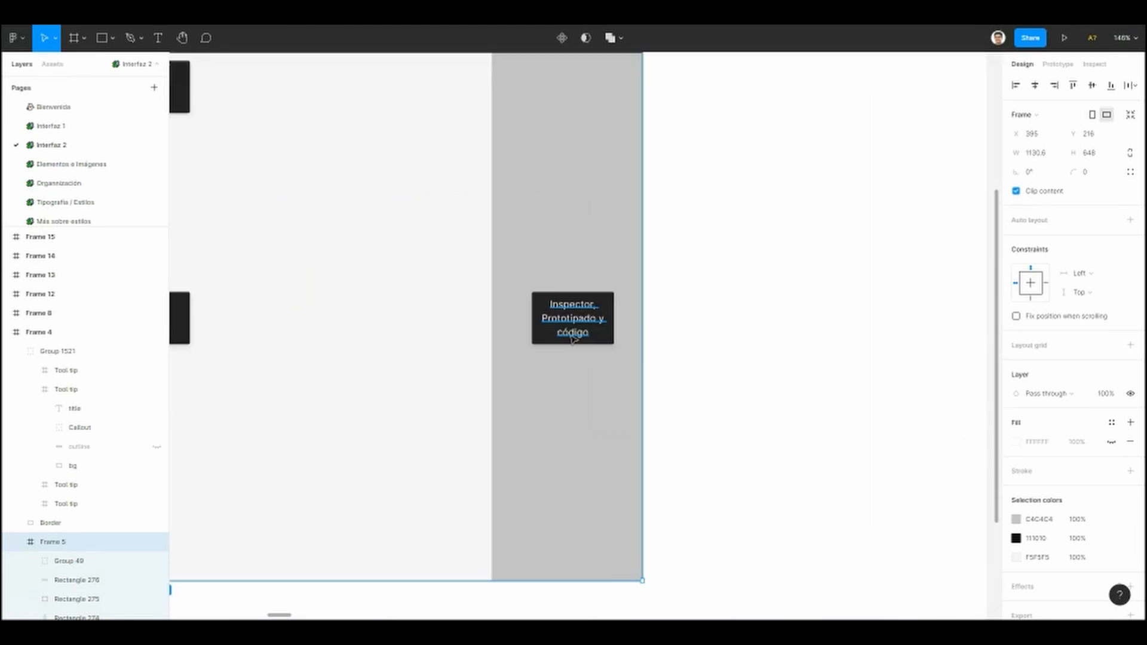
{"action": "scroll", "coordinate": [572, 338], "scroll_direction": "up", "scroll_amount": 3}
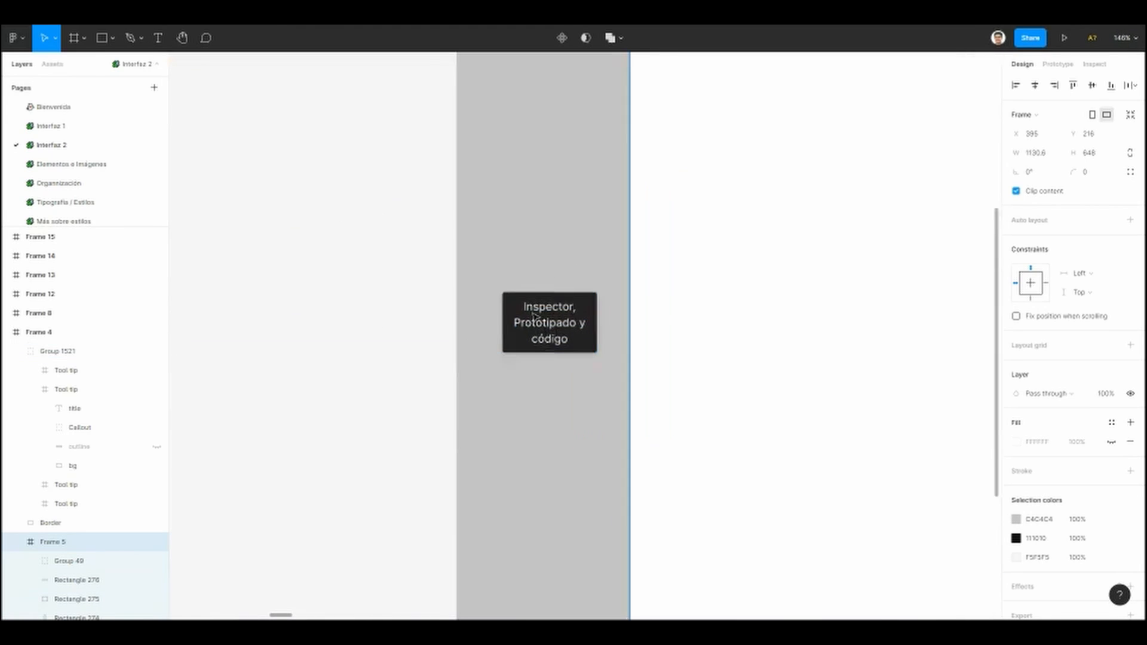
Step: Try an on-click prototype connection from the Frame 4 diagram to the neighbouring Frame 5 and remove it again
{"action": "left_click", "coordinate": [1057, 66]}
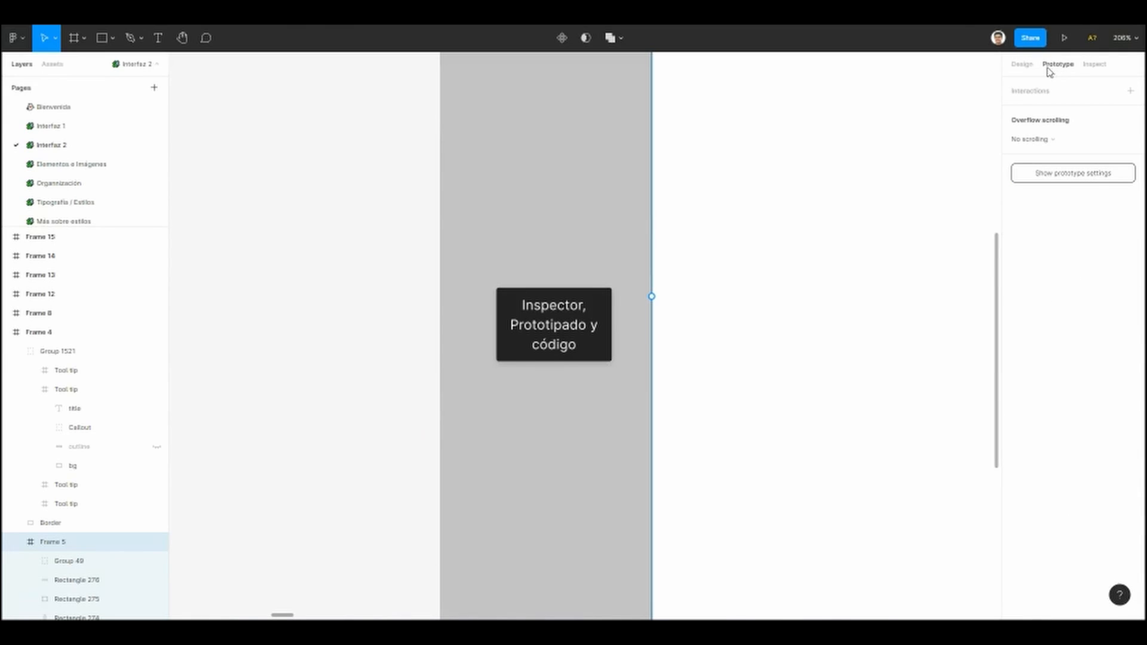
{"action": "scroll", "coordinate": [607, 251], "scroll_direction": "down", "scroll_amount": 5}
{"action": "scroll", "coordinate": [556, 285], "scroll_direction": "up", "scroll_amount": 3}
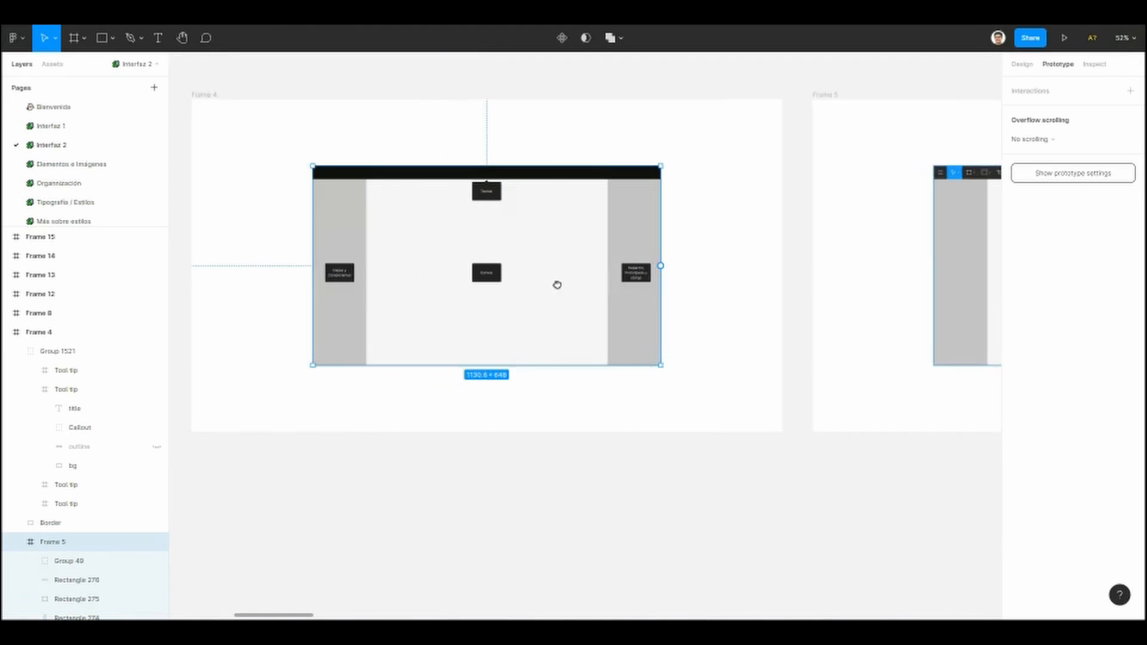
{"action": "scroll", "coordinate": [674, 330], "scroll_direction": "up", "scroll_amount": 4}
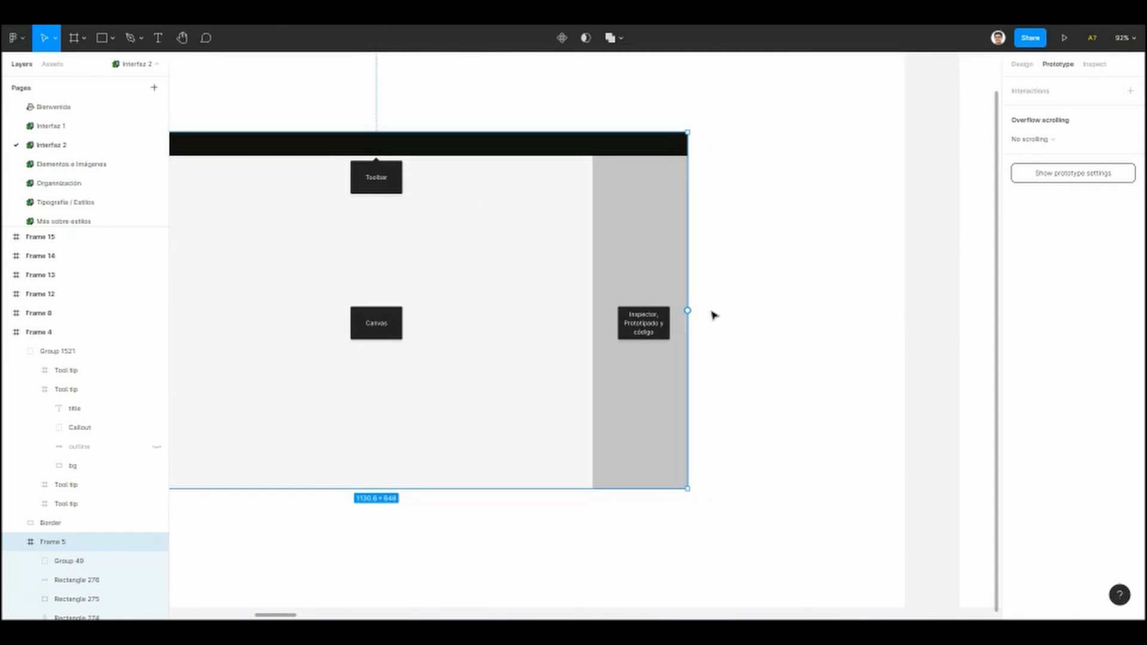
{"action": "scroll", "coordinate": [727, 314], "scroll_direction": "up", "scroll_amount": 3}
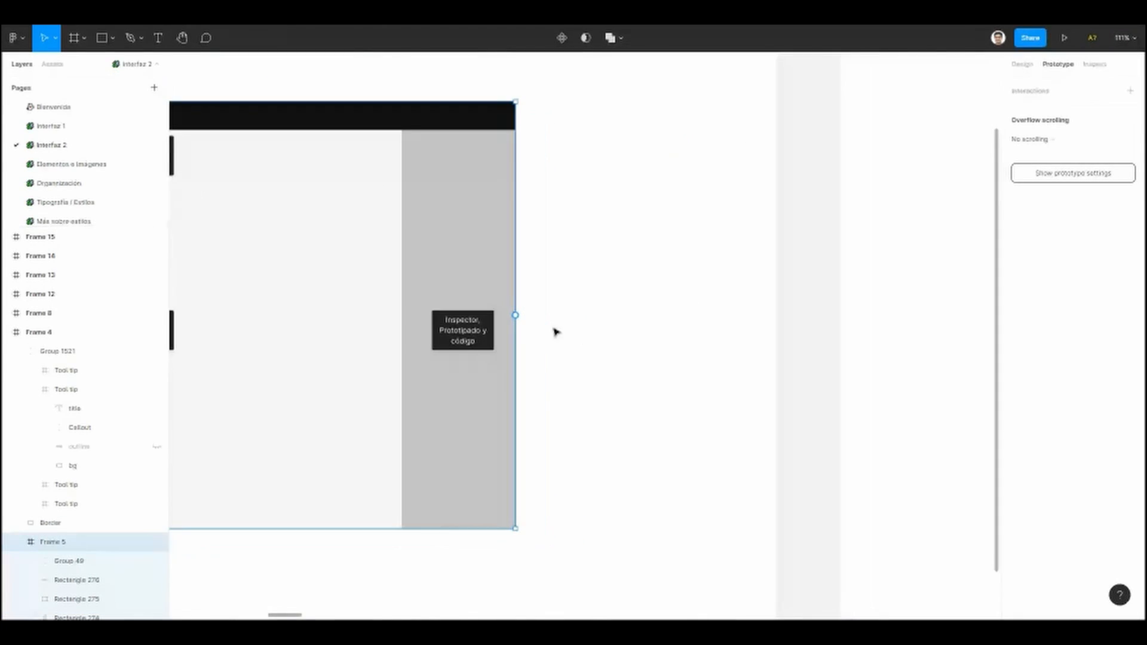
{"action": "left_click_drag", "start_coordinate": [515, 314], "coordinate": [889, 168]}
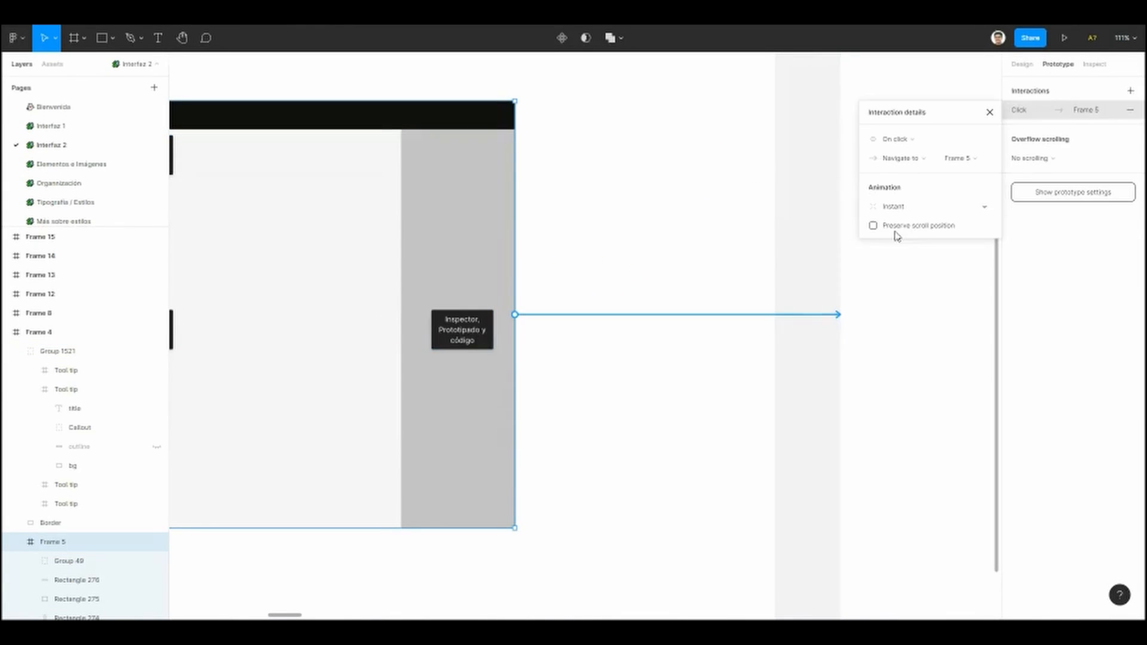
{"action": "left_click", "coordinate": [991, 114]}
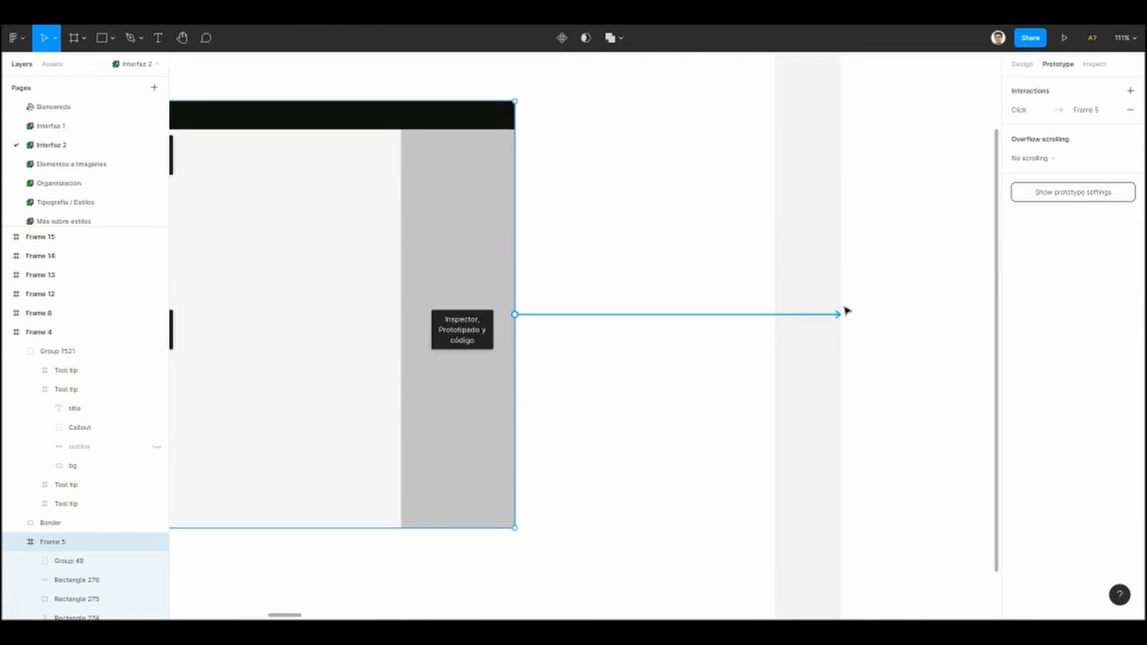
{"action": "left_click_drag", "start_coordinate": [844, 313], "coordinate": [779, 306]}
Step: Examine the diagram's inspect properties and CSS code, dismissing the FigJam suggestion, and clear the selection
{"action": "left_click", "coordinate": [1094, 64]}
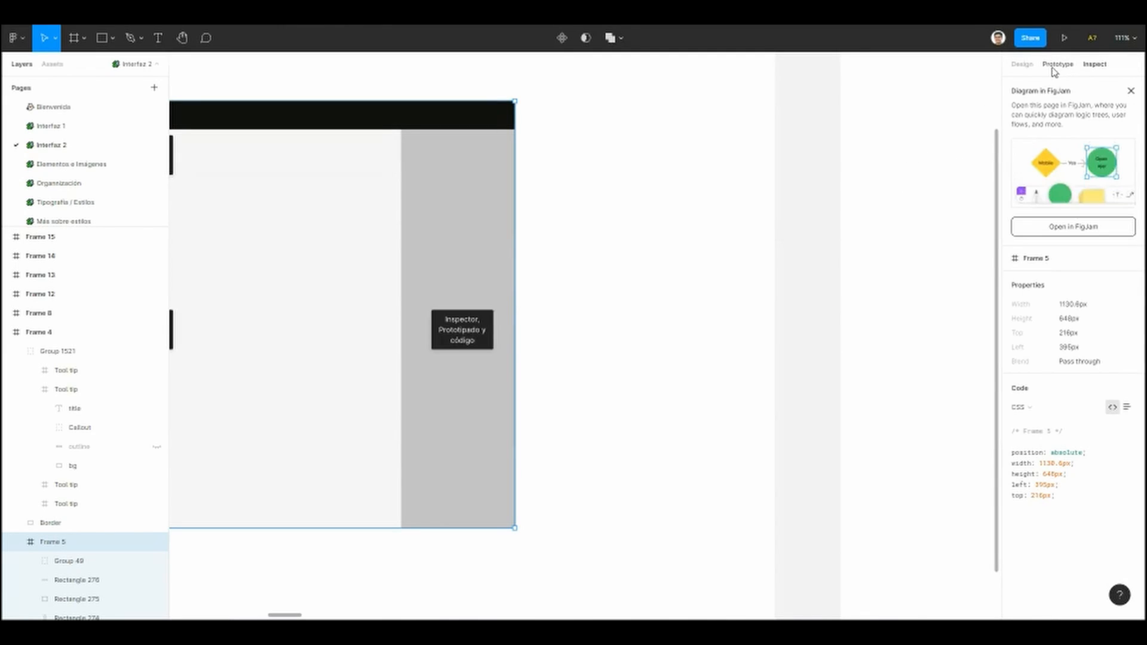
{"action": "left_click", "coordinate": [1131, 91]}
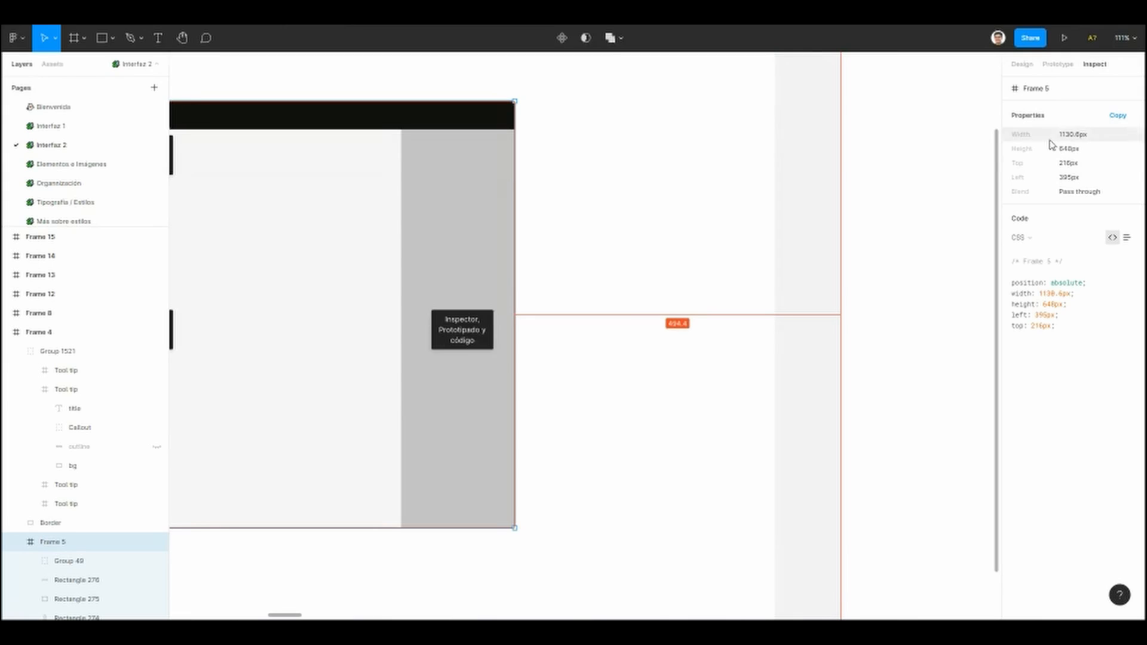
{"action": "scroll", "coordinate": [523, 275], "scroll_direction": "left", "scroll_amount": 5}
{"action": "left_click_drag", "start_coordinate": [586, 283], "coordinate": [544, 328]}
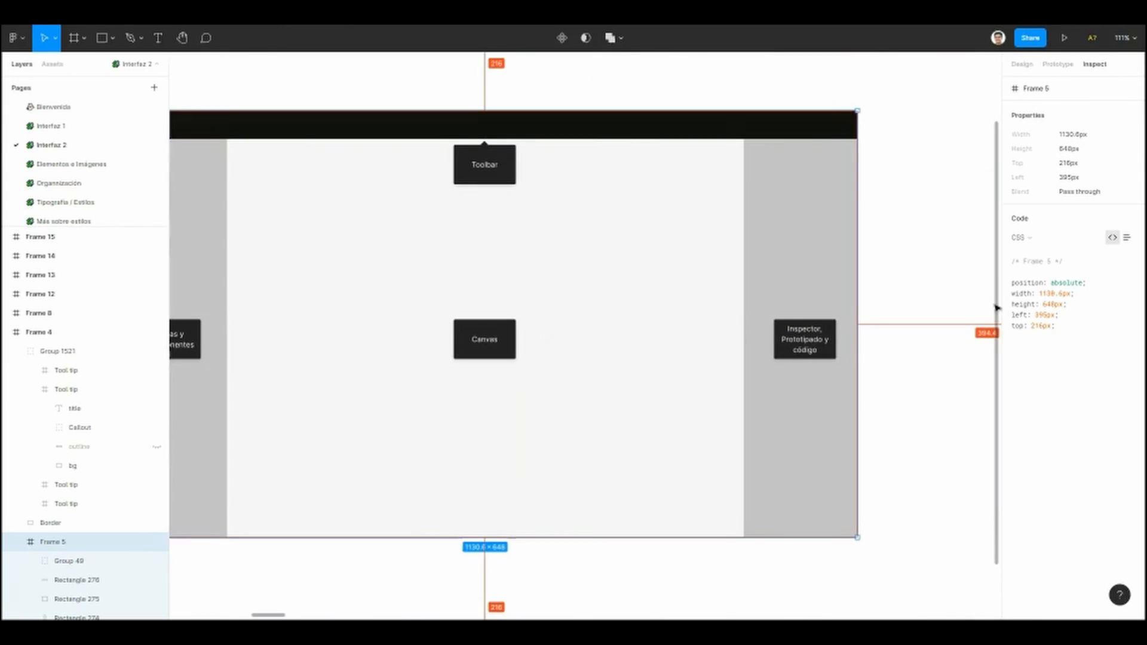
{"action": "scroll", "coordinate": [873, 228], "scroll_direction": "right", "scroll_amount": 5}
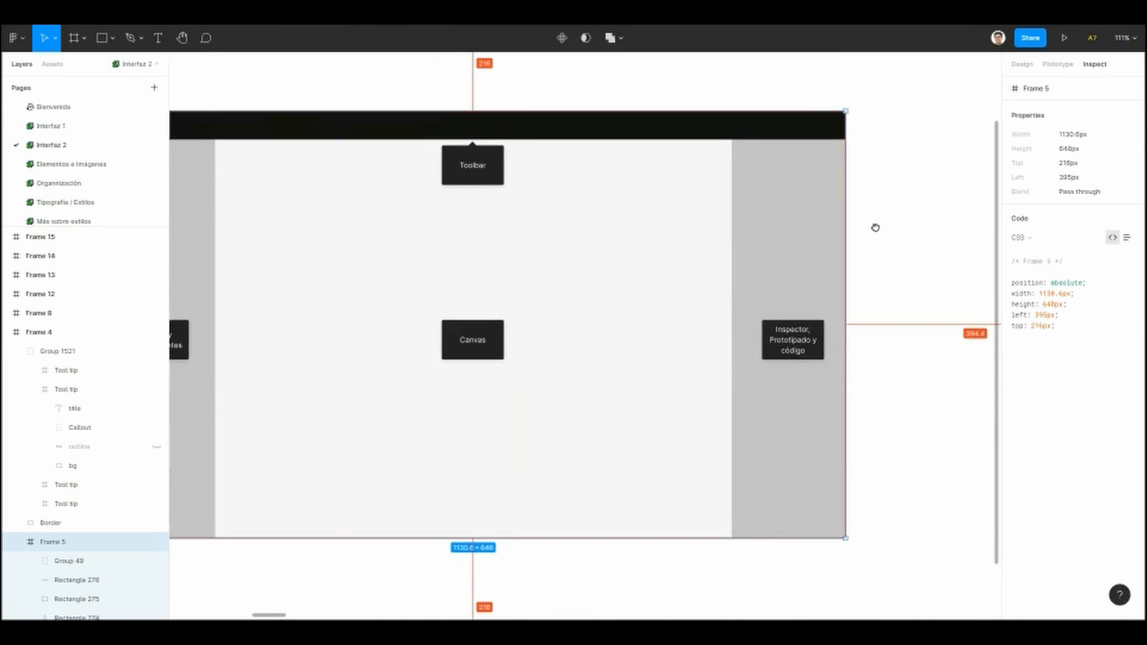
{"action": "left_click", "coordinate": [810, 203]}
Step: Go past the toolbar, main menu and zoom menu slides to the slide that highlights the Pages list
{"action": "scroll", "coordinate": [810, 203], "scroll_direction": "down", "scroll_amount": 5}
{"action": "left_click_drag", "start_coordinate": [810, 203], "coordinate": [637, 228]}
{"action": "left_click_drag", "start_coordinate": [855, 232], "coordinate": [619, 268]}
{"action": "scroll", "coordinate": [553, 302], "scroll_direction": "up", "scroll_amount": 3}
{"action": "scroll", "coordinate": [623, 315], "scroll_direction": "right", "scroll_amount": 15}
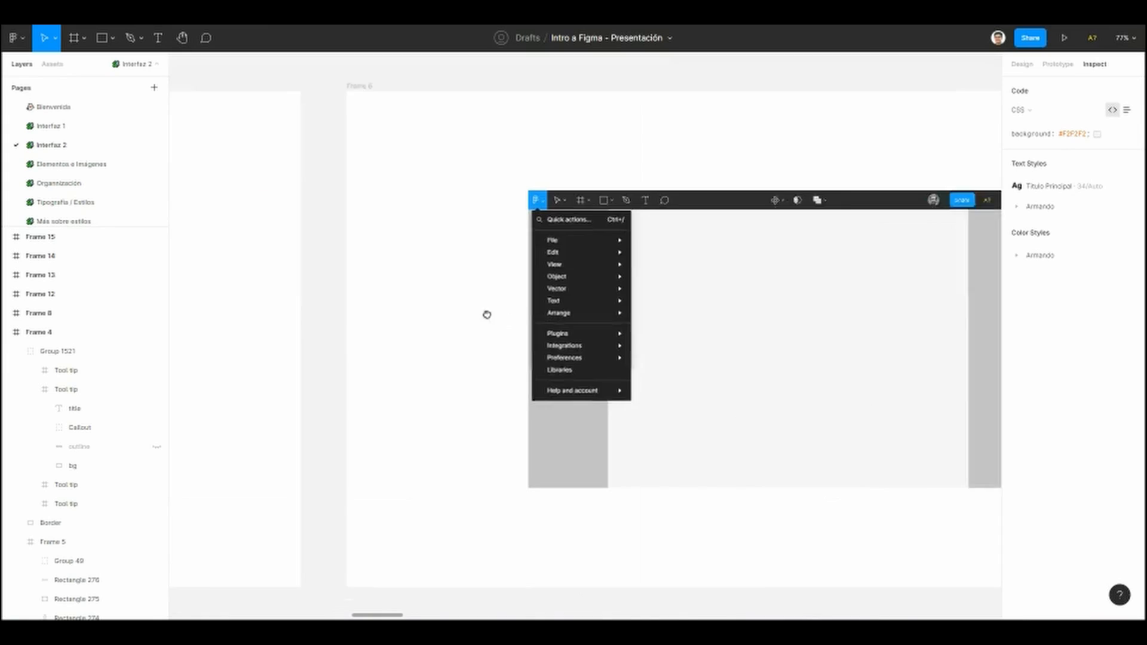
{"action": "scroll", "coordinate": [517, 336], "scroll_direction": "down", "scroll_amount": 2}
{"action": "scroll", "coordinate": [453, 331], "scroll_direction": "right", "scroll_amount": 15}
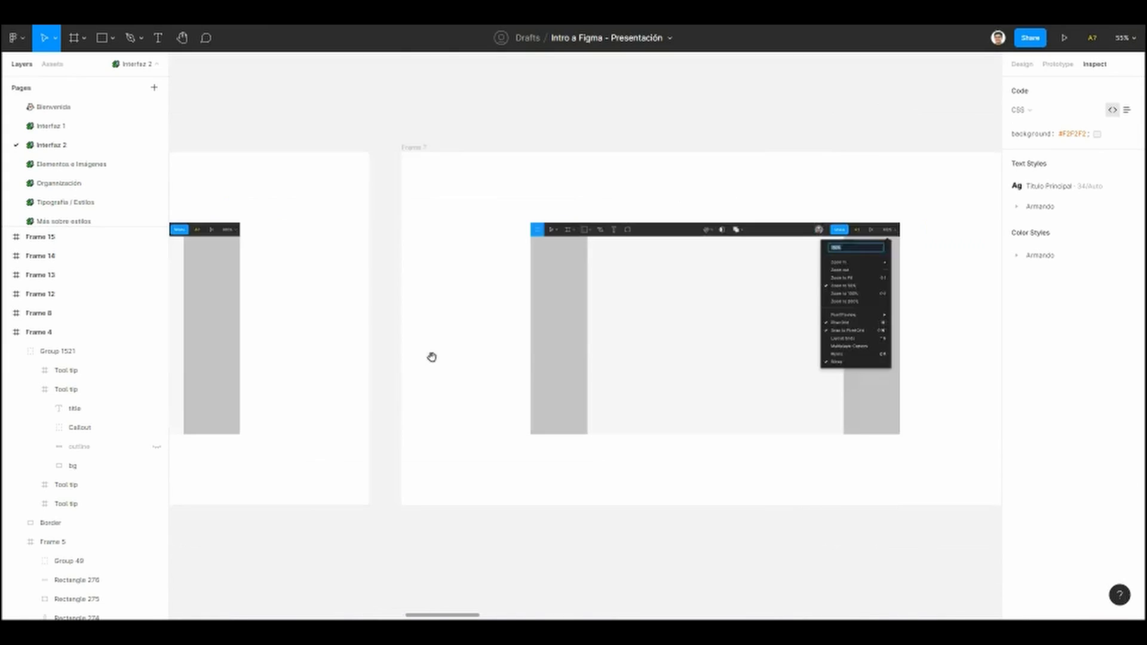
{"action": "left_click_drag", "start_coordinate": [769, 335], "coordinate": [608, 339]}
{"action": "scroll", "coordinate": [484, 299], "scroll_direction": "up", "scroll_amount": 5}
{"action": "left_click_drag", "start_coordinate": [484, 300], "coordinate": [444, 289]}
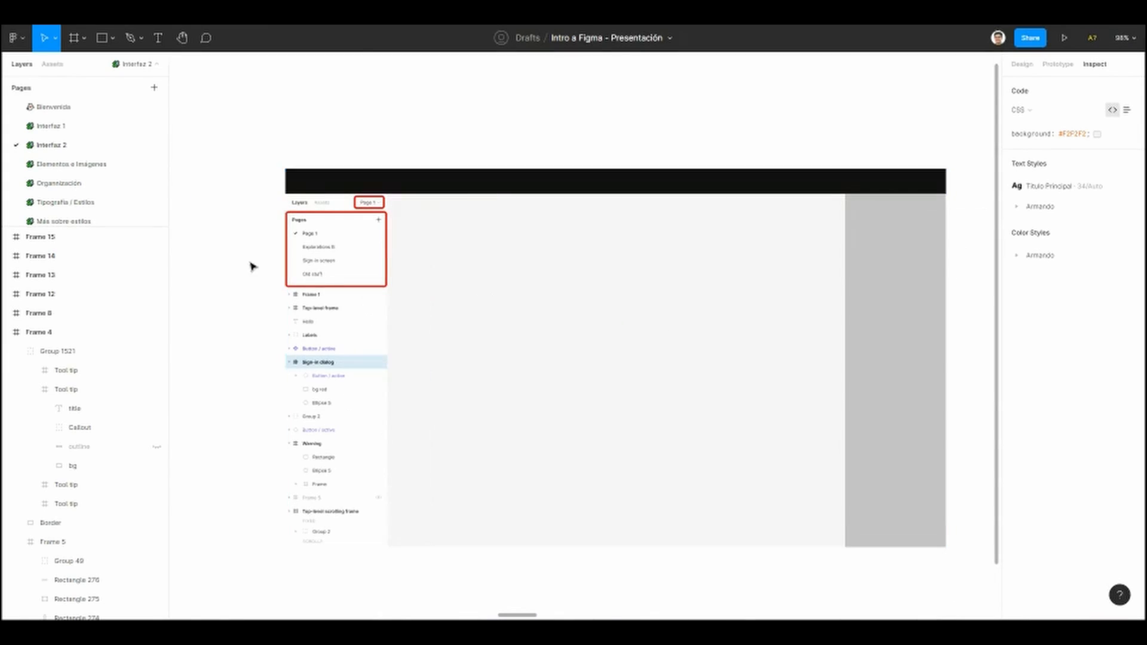
Step: Go past the Pages and Assets slides to the slide that explains the Design panel's sections
{"action": "left_click", "coordinate": [306, 257]}
{"action": "scroll", "coordinate": [647, 320], "scroll_direction": "right", "scroll_amount": 15}
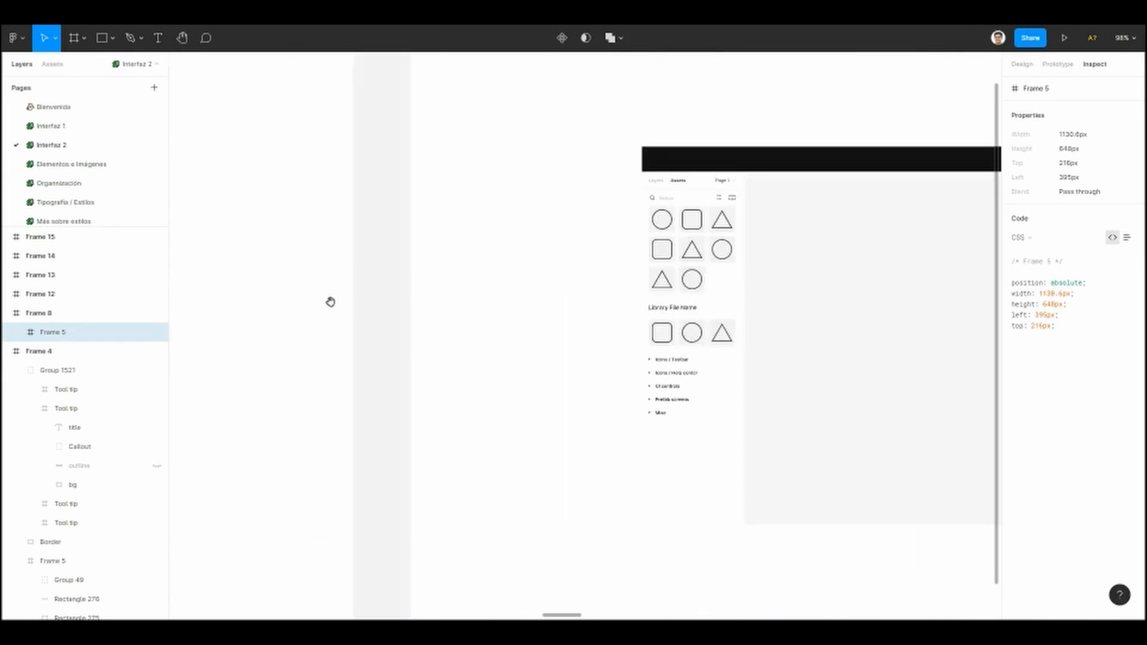
{"action": "scroll", "coordinate": [487, 309], "scroll_direction": "right", "scroll_amount": 2}
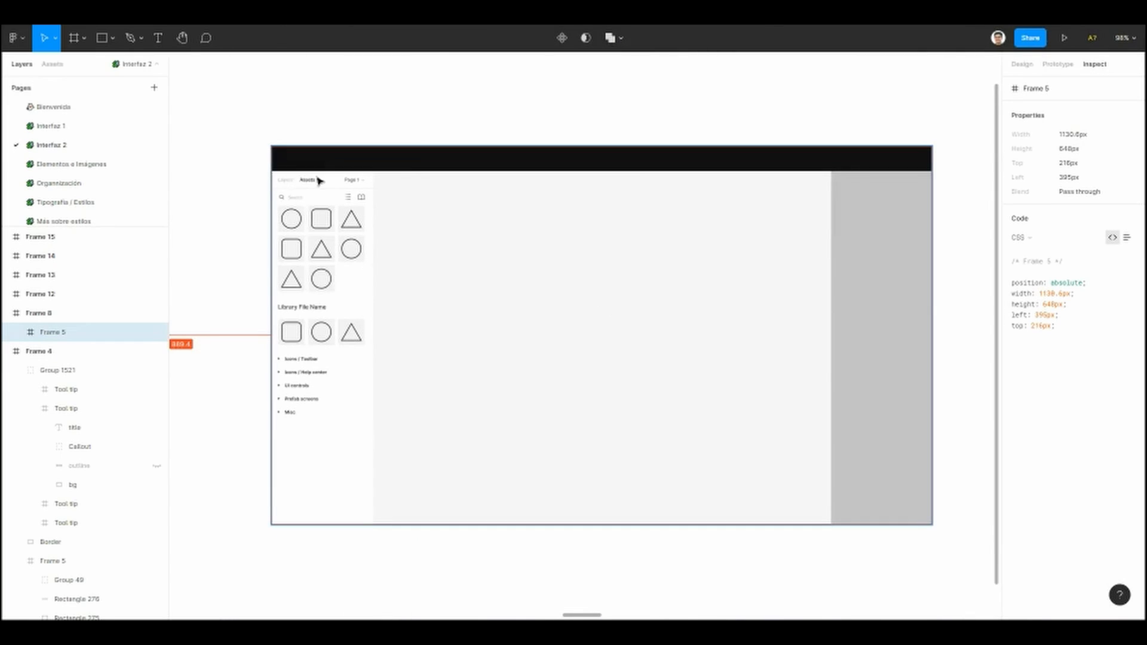
{"action": "scroll", "coordinate": [694, 321], "scroll_direction": "right", "scroll_amount": 20}
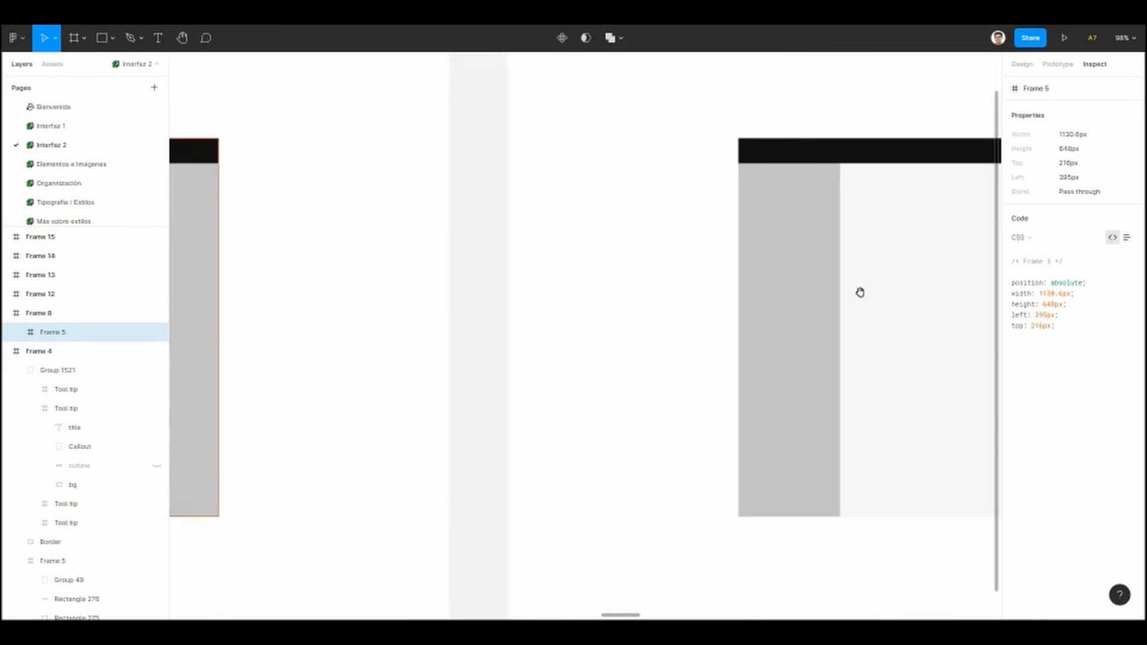
{"action": "scroll", "coordinate": [747, 273], "scroll_direction": "right", "scroll_amount": 8}
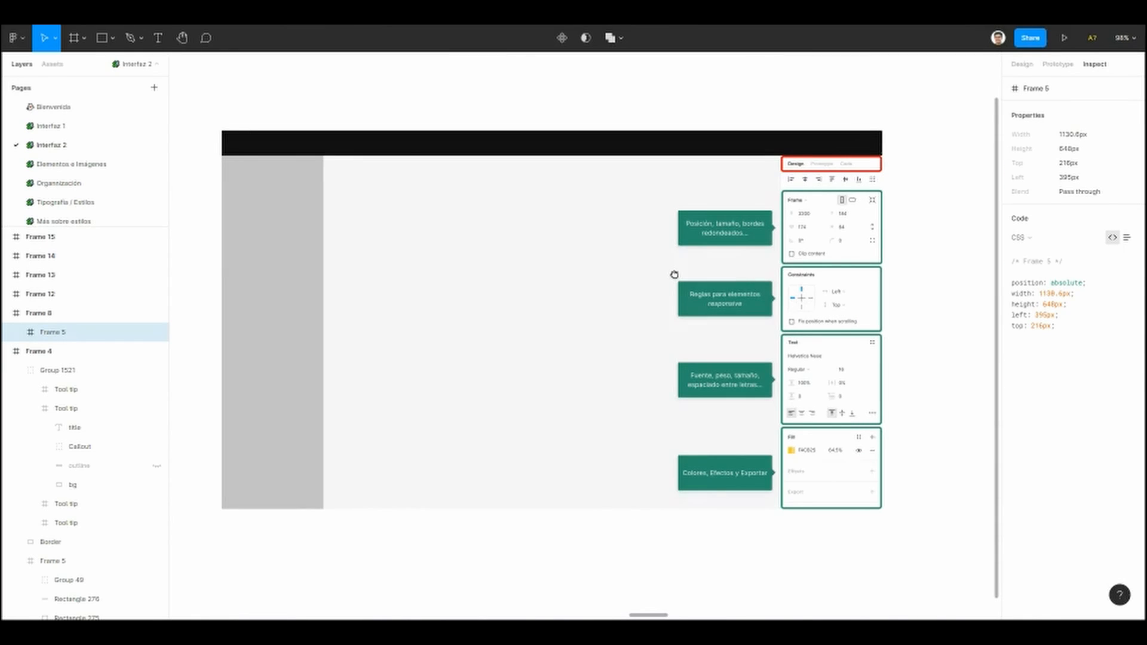
Step: Examine the Design panel slide's frame, constraints, text, fill, effects and export sections with their green explanatory labels
{"action": "left_click_drag", "start_coordinate": [674, 274], "coordinate": [506, 261]}
{"action": "left_click_drag", "start_coordinate": [607, 268], "coordinate": [514, 248]}
{"action": "scroll", "coordinate": [551, 265], "scroll_direction": "up", "scroll_amount": 2}
{"action": "scroll", "coordinate": [523, 243], "scroll_direction": "up", "scroll_amount": 2}
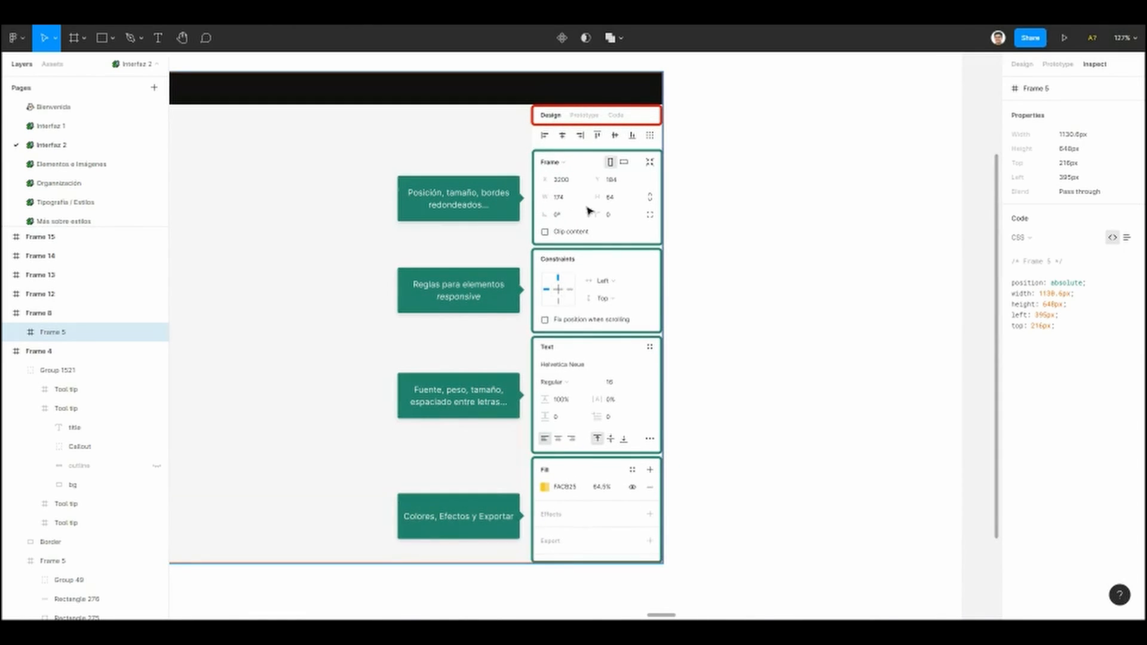
{"action": "scroll", "coordinate": [614, 179], "scroll_direction": "left", "scroll_amount": 2}
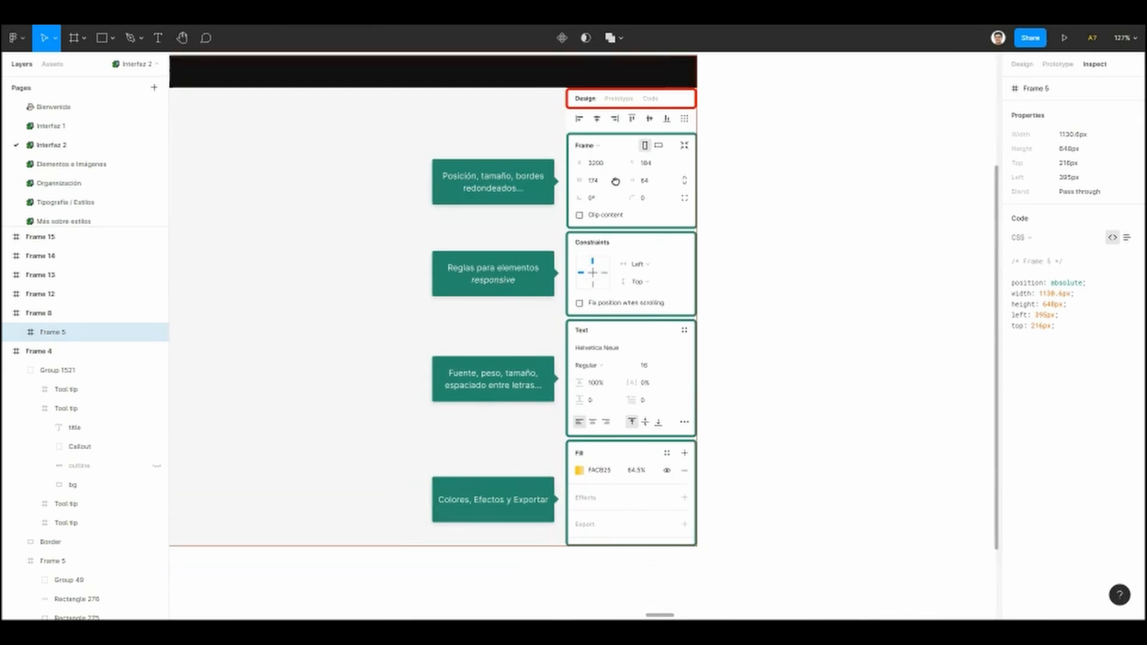
{"action": "scroll", "coordinate": [604, 187], "scroll_direction": "left", "scroll_amount": 1}
{"action": "scroll", "coordinate": [604, 187], "scroll_direction": "down", "scroll_amount": 1}
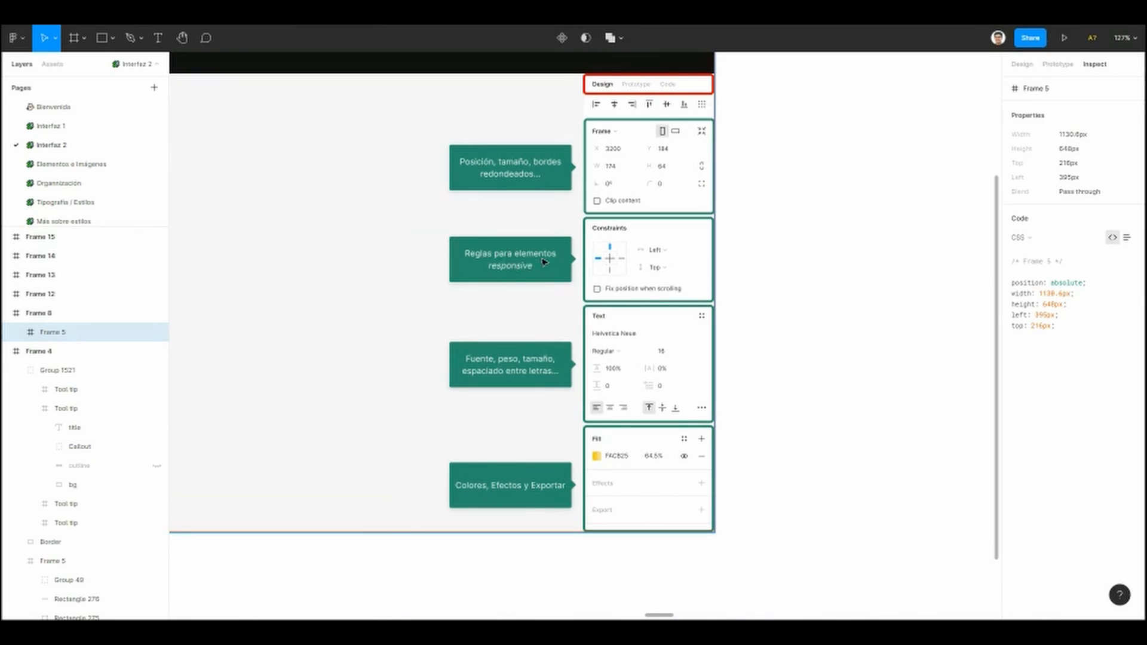
{"action": "scroll", "coordinate": [586, 269], "scroll_direction": "up", "scroll_amount": 1}
{"action": "scroll", "coordinate": [586, 269], "scroll_direction": "left", "scroll_amount": 1}
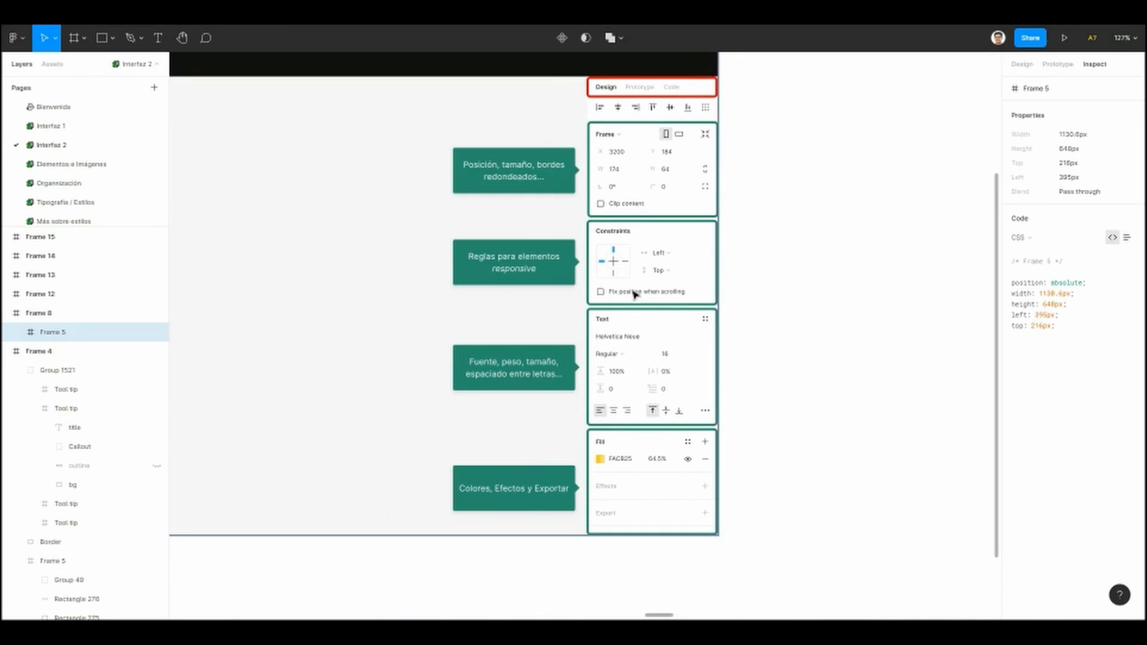
{"action": "scroll", "coordinate": [621, 263], "scroll_direction": "right", "scroll_amount": 1}
{"action": "scroll", "coordinate": [621, 263], "scroll_direction": "down", "scroll_amount": 1}
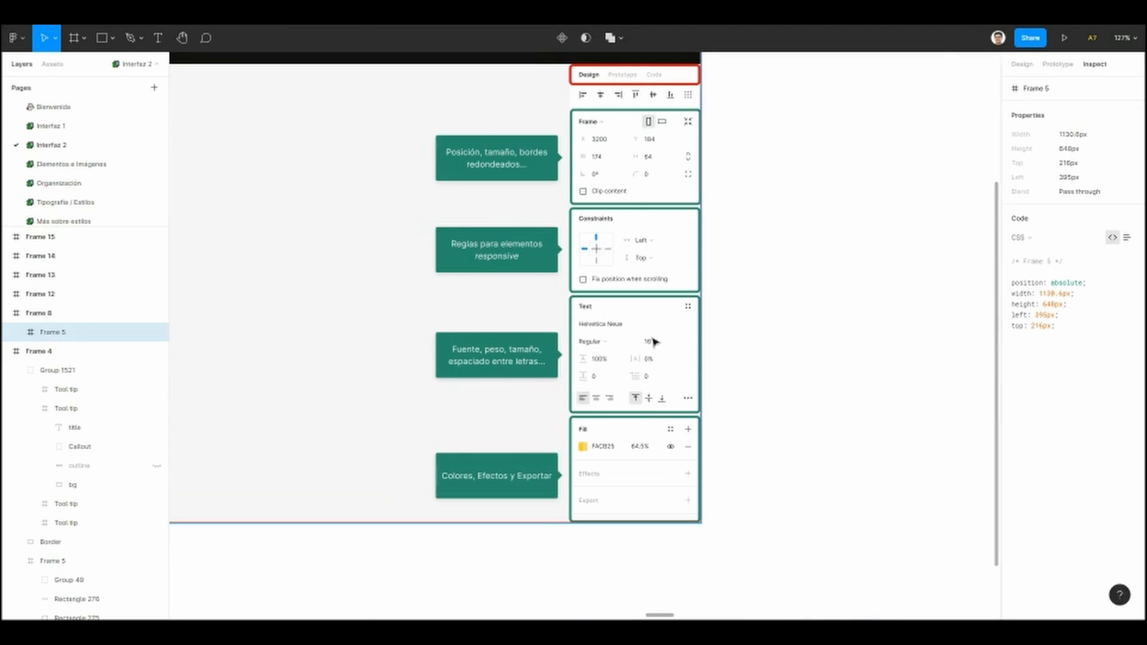
{"action": "scroll", "coordinate": [653, 341], "scroll_direction": "right", "scroll_amount": 2}
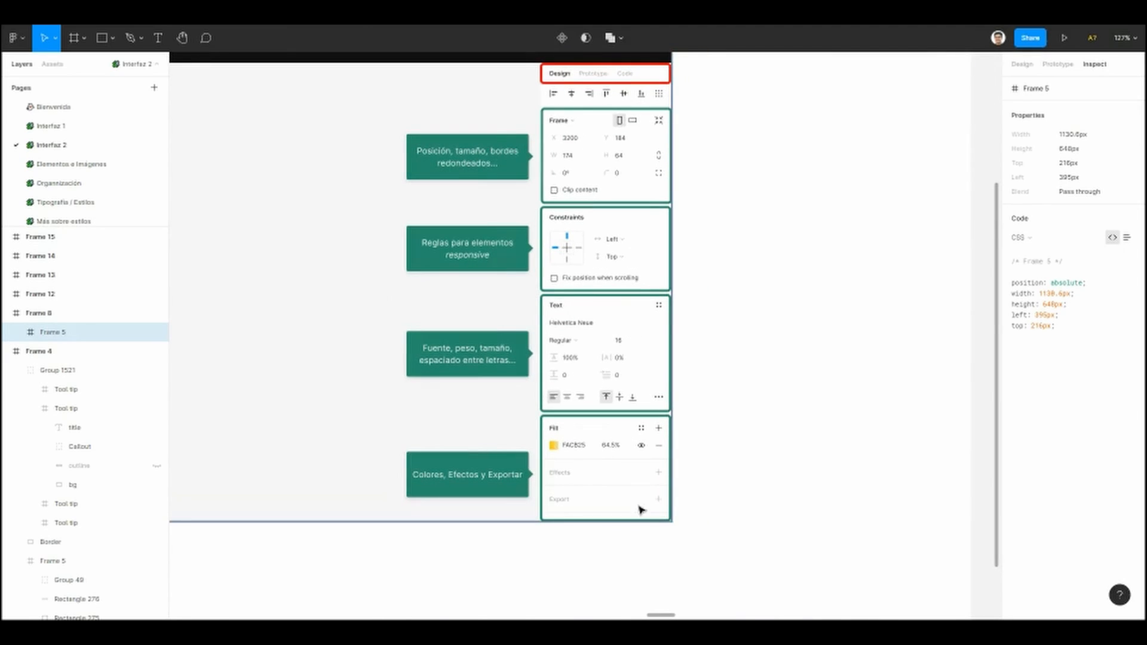
{"action": "scroll", "coordinate": [428, 495], "scroll_direction": "right", "scroll_amount": 2}
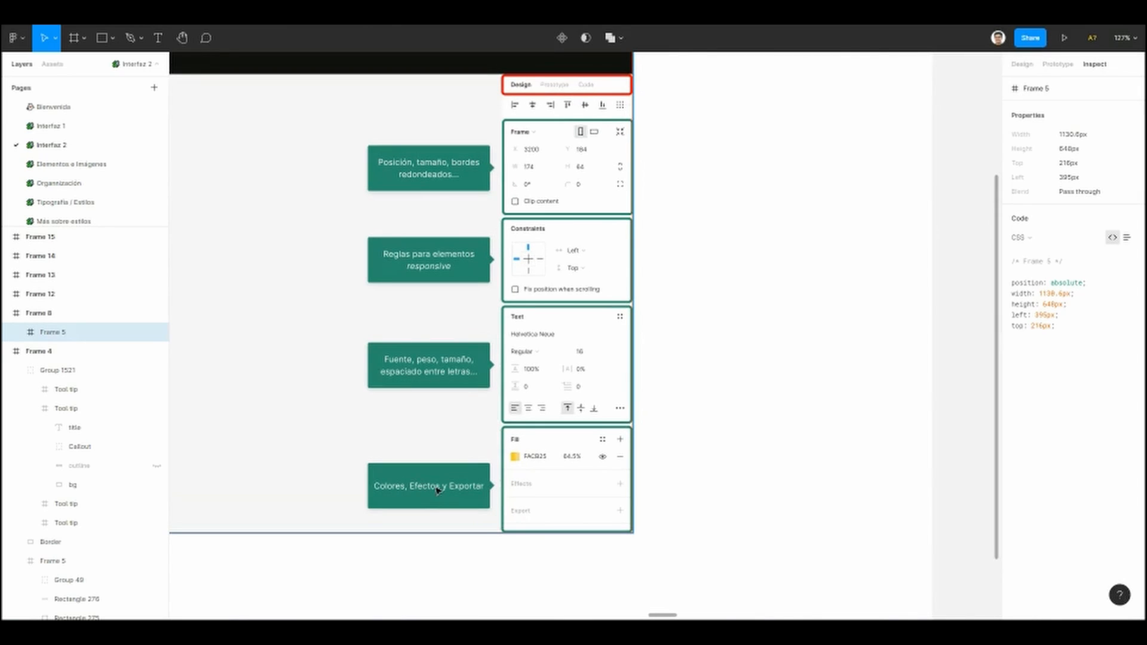
{"action": "scroll", "coordinate": [662, 463], "scroll_direction": "right", "scroll_amount": 2}
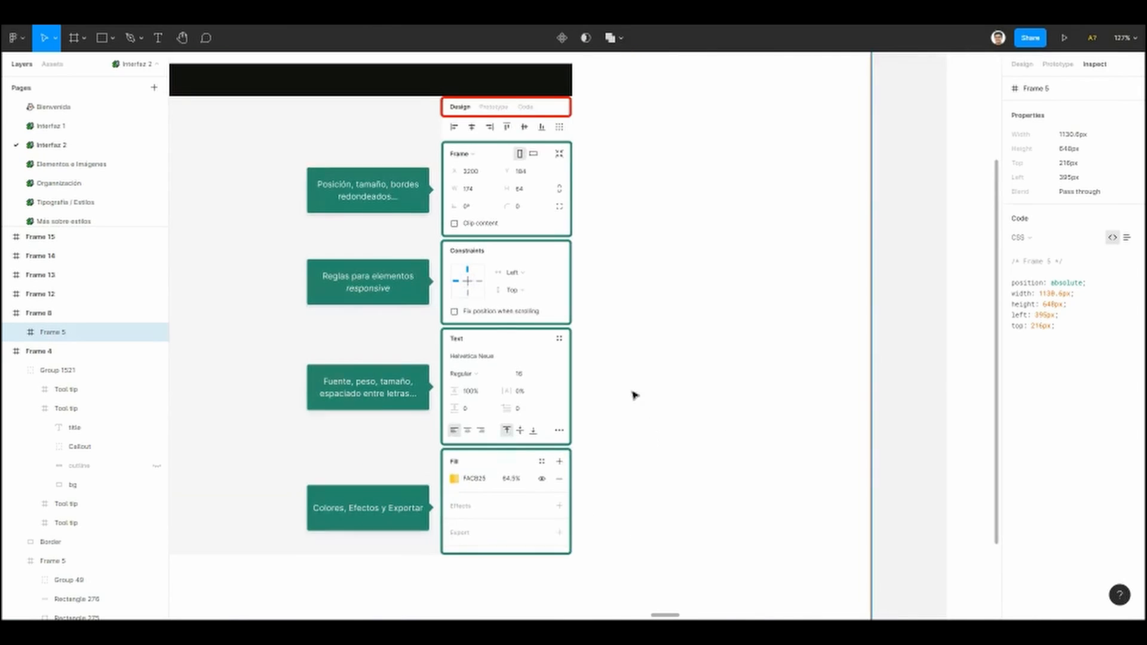
Step: Clear the selection and bring the Prototype panel slide's Background, Device and Creating a connection sections into closer view
{"action": "scroll", "coordinate": [633, 394], "scroll_direction": "down", "scroll_amount": 4}
{"action": "left_click_drag", "start_coordinate": [773, 389], "coordinate": [540, 364]}
{"action": "left_click_drag", "start_coordinate": [956, 340], "coordinate": [661, 327]}
{"action": "scroll", "coordinate": [662, 327], "scroll_direction": "right", "scroll_amount": 5}
{"action": "scroll", "coordinate": [553, 351], "scroll_direction": "left", "scroll_amount": 3}
{"action": "scroll", "coordinate": [478, 312], "scroll_direction": "up", "scroll_amount": 5}
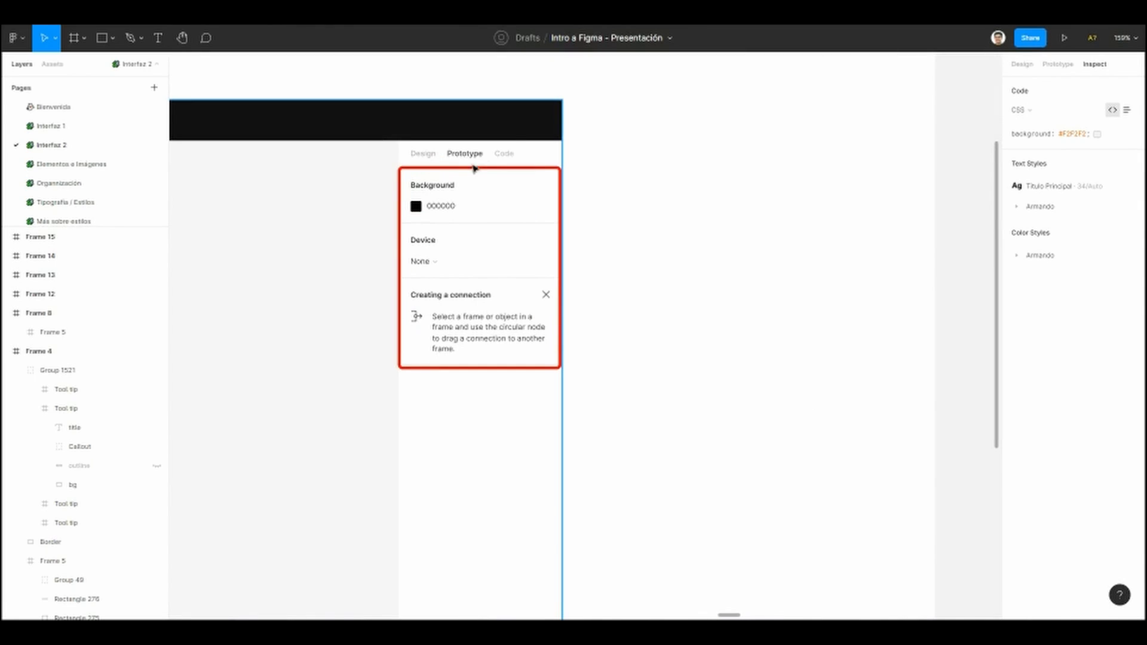
Step: Continue to the Help & Resources slide and bring its question-mark icon and label into closer view
{"action": "scroll", "coordinate": [655, 356], "scroll_direction": "down", "scroll_amount": 5}
{"action": "scroll", "coordinate": [643, 343], "scroll_direction": "up", "scroll_amount": 3}
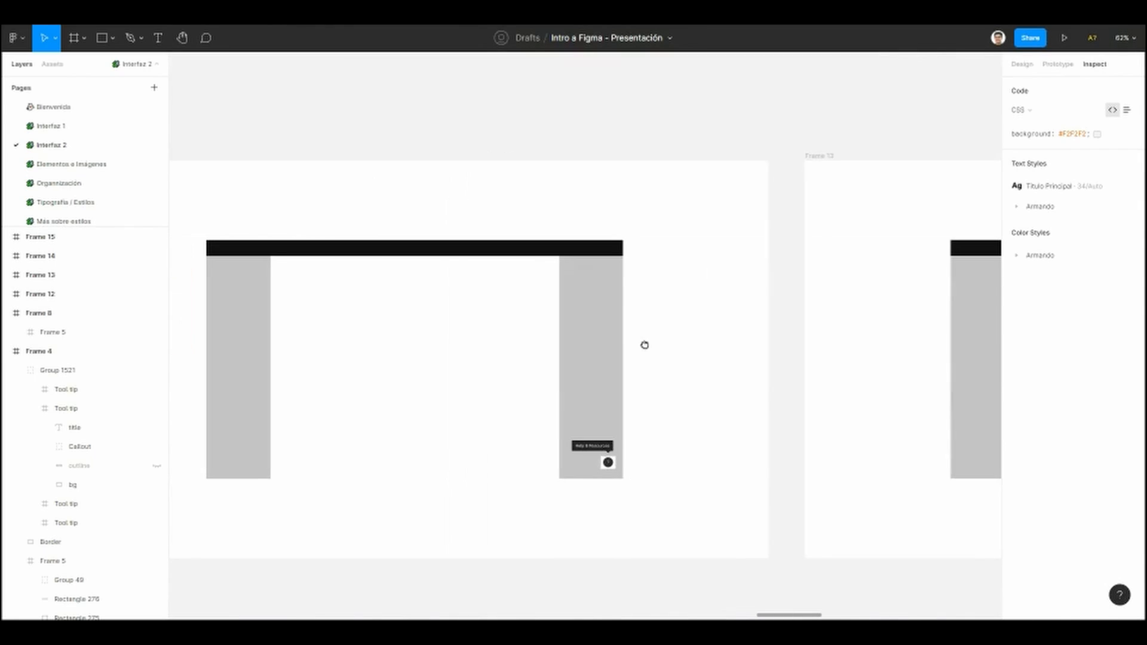
{"action": "scroll", "coordinate": [697, 401], "scroll_direction": "right", "scroll_amount": 2}
{"action": "scroll", "coordinate": [590, 464], "scroll_direction": "up", "scroll_amount": 5}
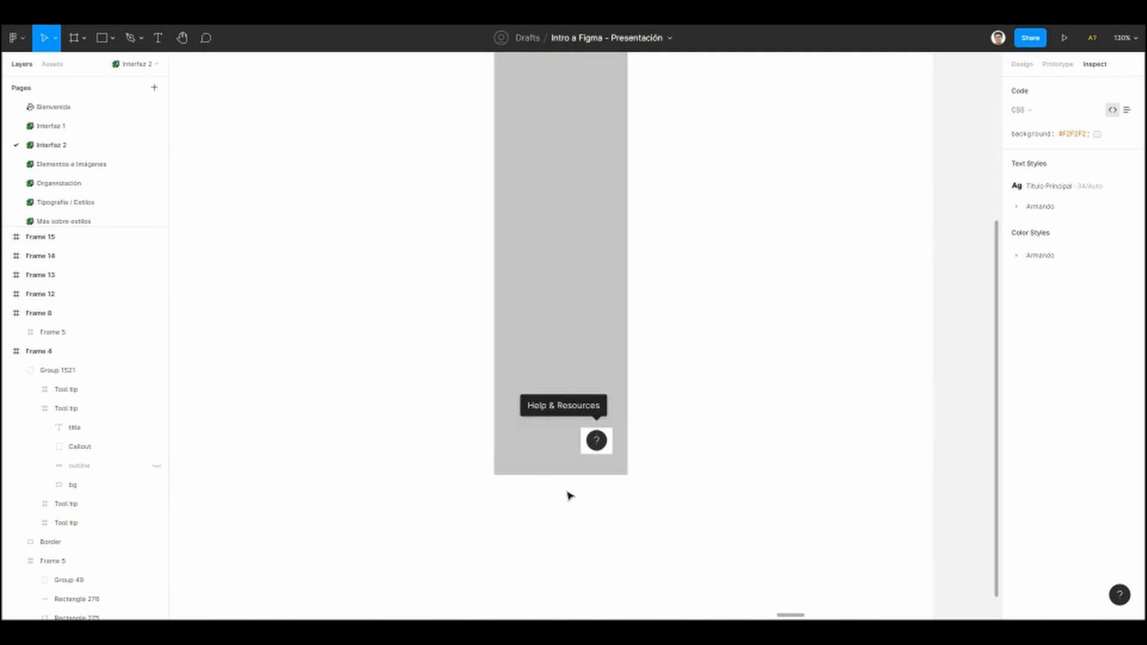
{"action": "scroll", "coordinate": [599, 471], "scroll_direction": "left", "scroll_amount": 2}
{"action": "scroll", "coordinate": [589, 456], "scroll_direction": "up", "scroll_amount": 4}
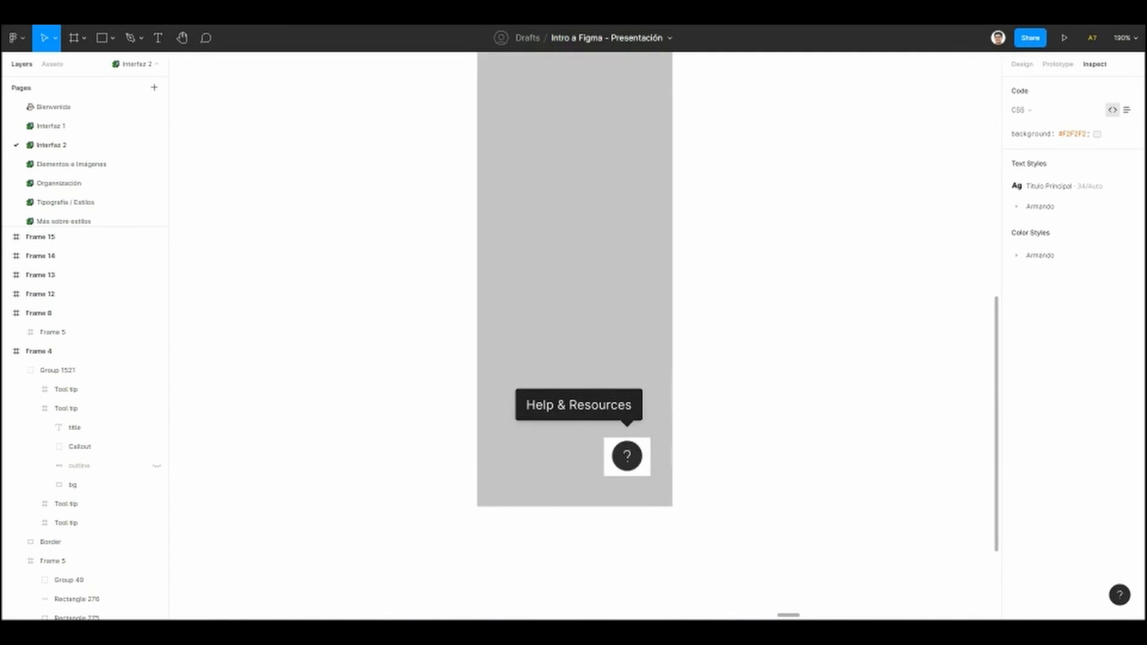
Step: Open the keyboard shortcuts reference from the help resources and review its Essential, Tools and View categories
{"action": "left_click", "coordinate": [1121, 597]}
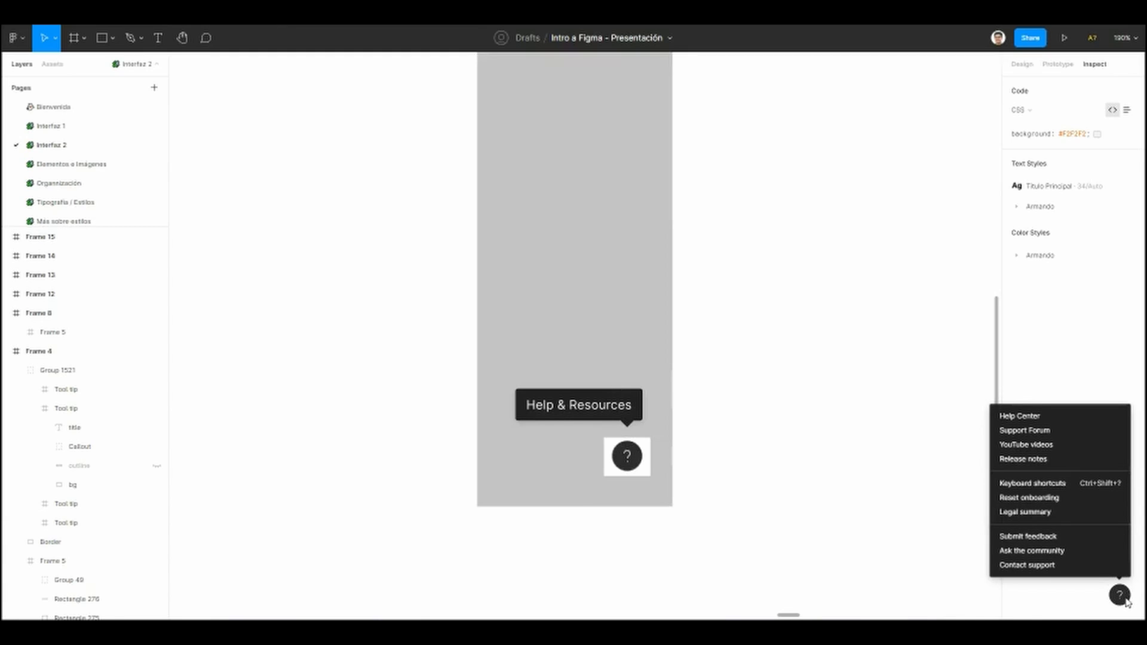
{"action": "left_click", "coordinate": [1034, 484]}
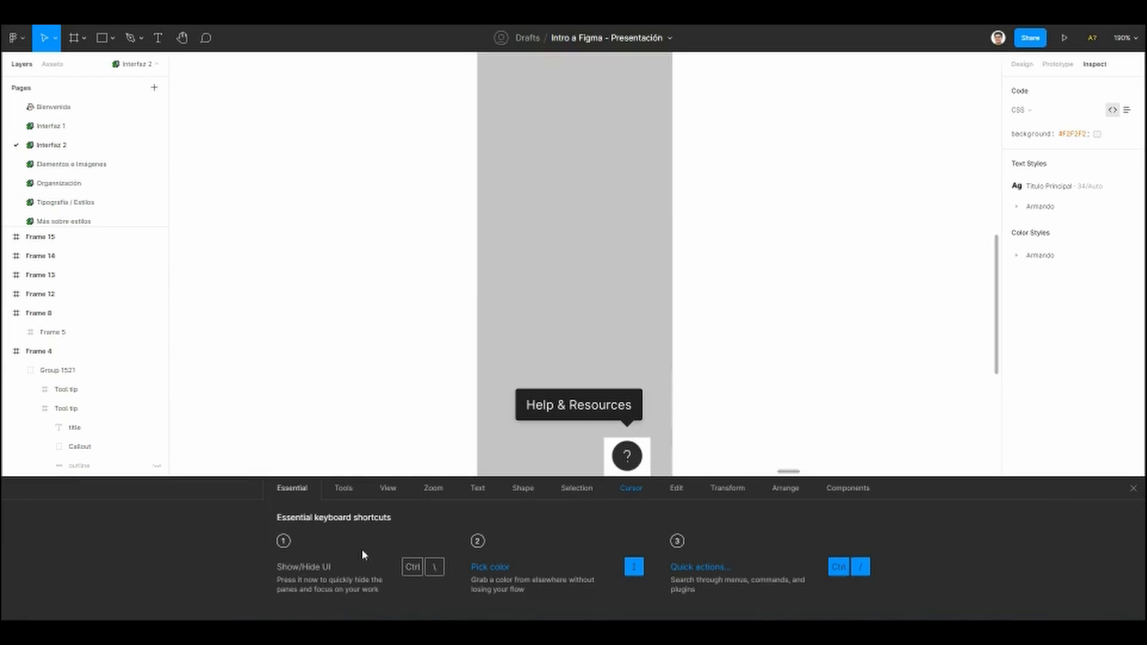
{"action": "left_click", "coordinate": [346, 488]}
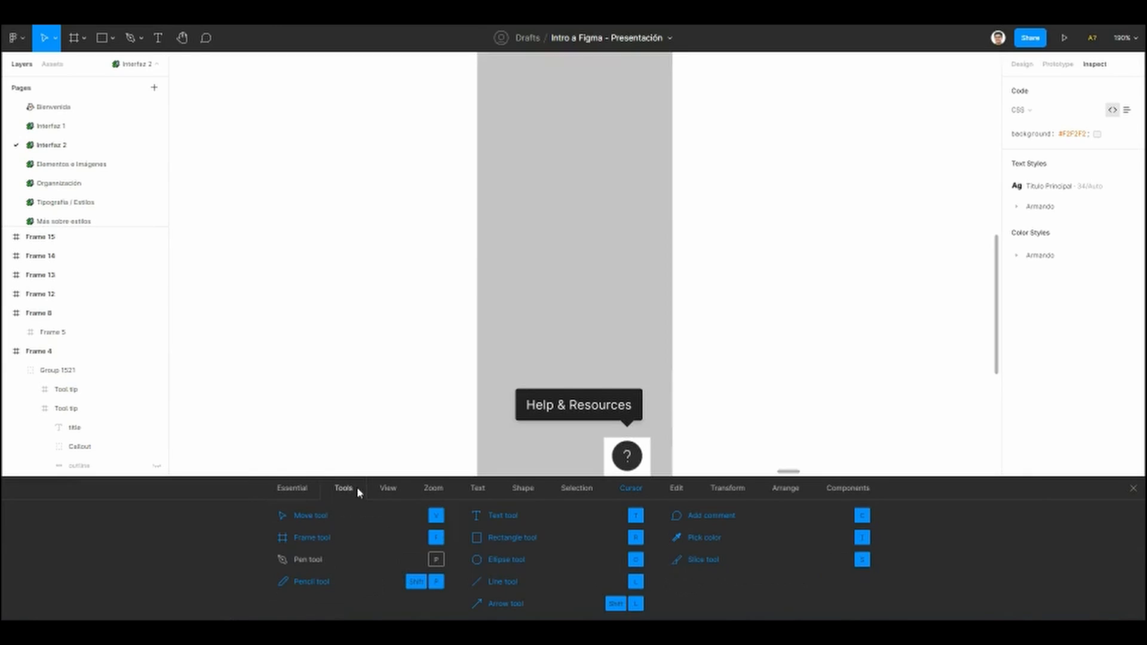
{"action": "left_click", "coordinate": [390, 490]}
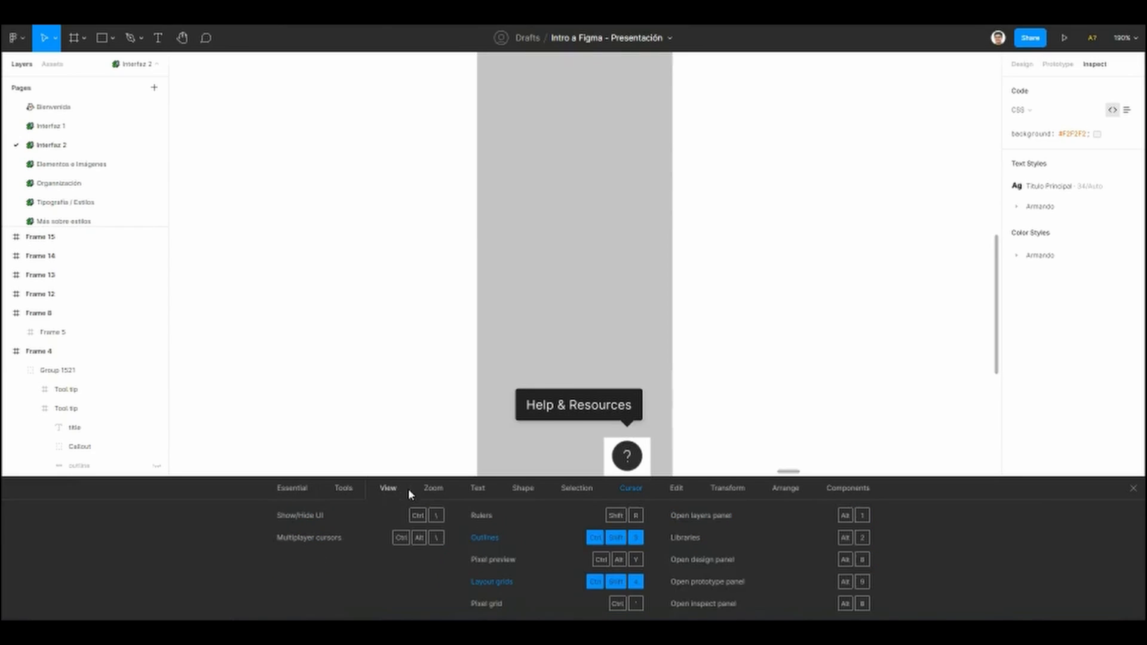
{"action": "left_click", "coordinate": [350, 491]}
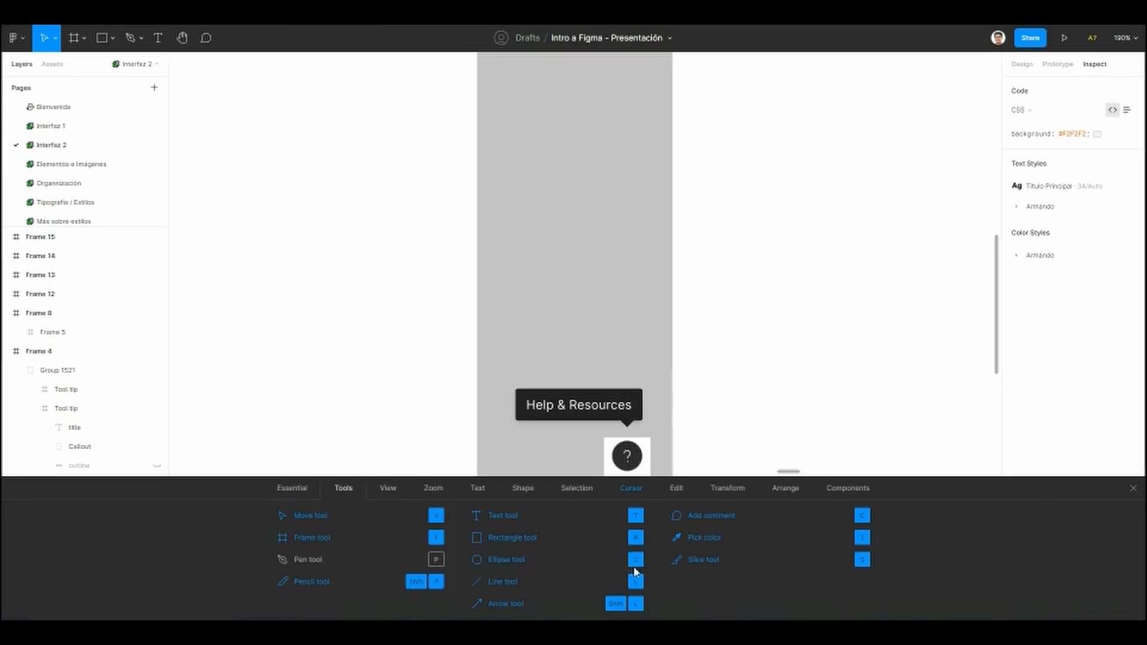
{"action": "left_click", "coordinate": [386, 490]}
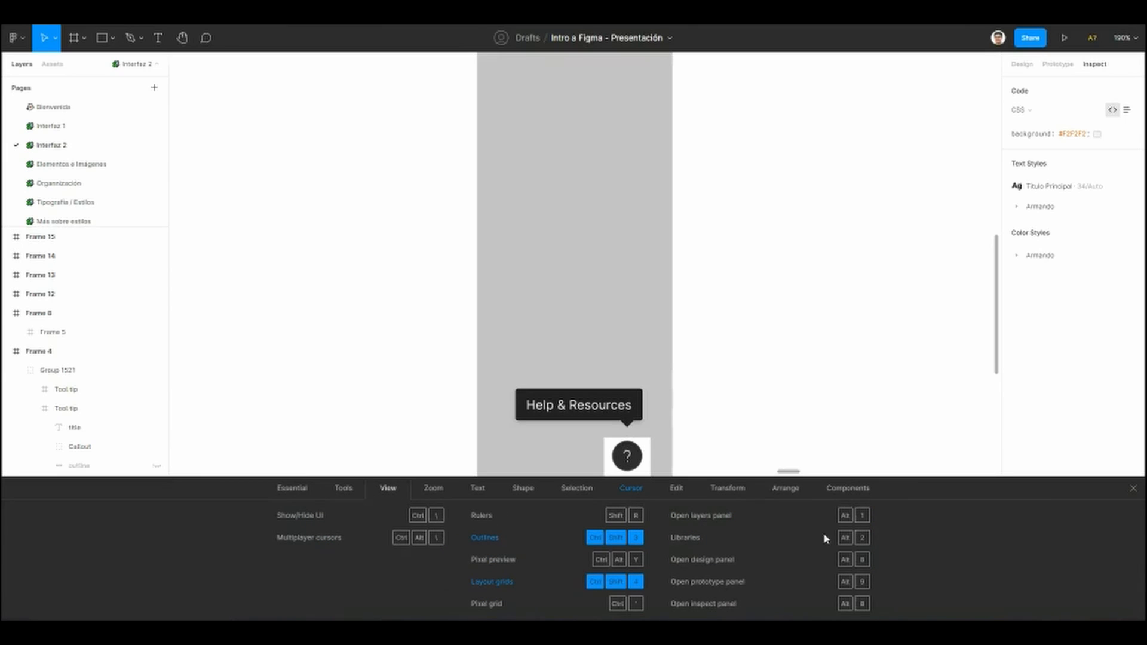
Step: Look through the shortcut categories from Essential to Transform, skipping Cursor, and close the shortcuts reference
{"action": "left_click", "coordinate": [299, 492]}
{"action": "left_click", "coordinate": [352, 491]}
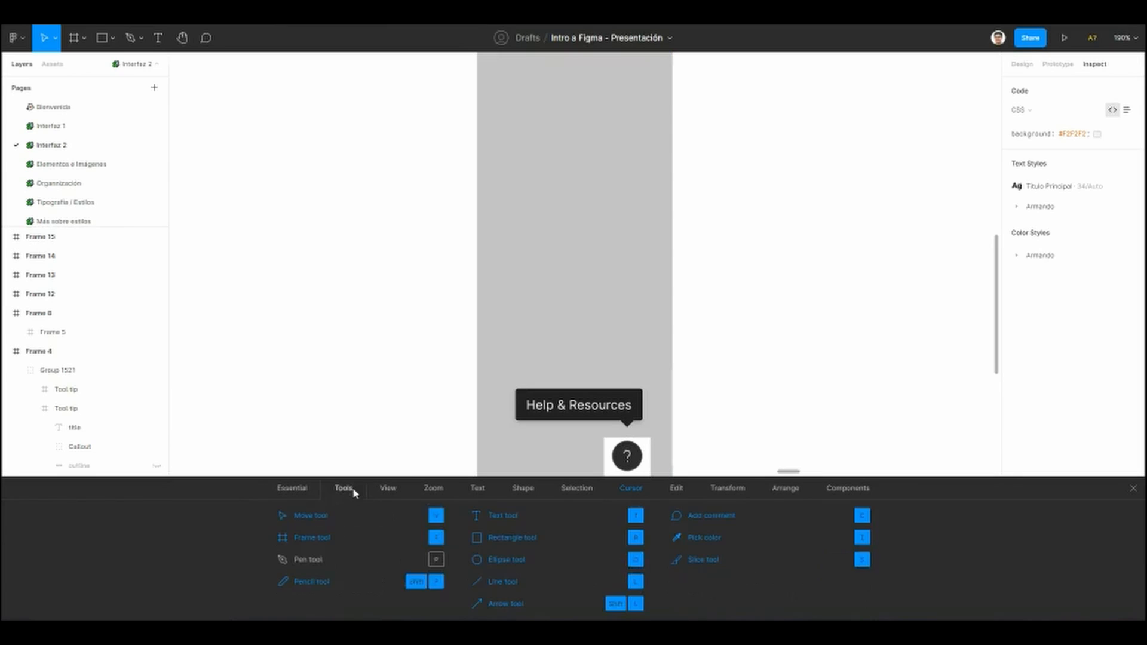
{"action": "left_click", "coordinate": [389, 490]}
{"action": "left_click", "coordinate": [434, 491]}
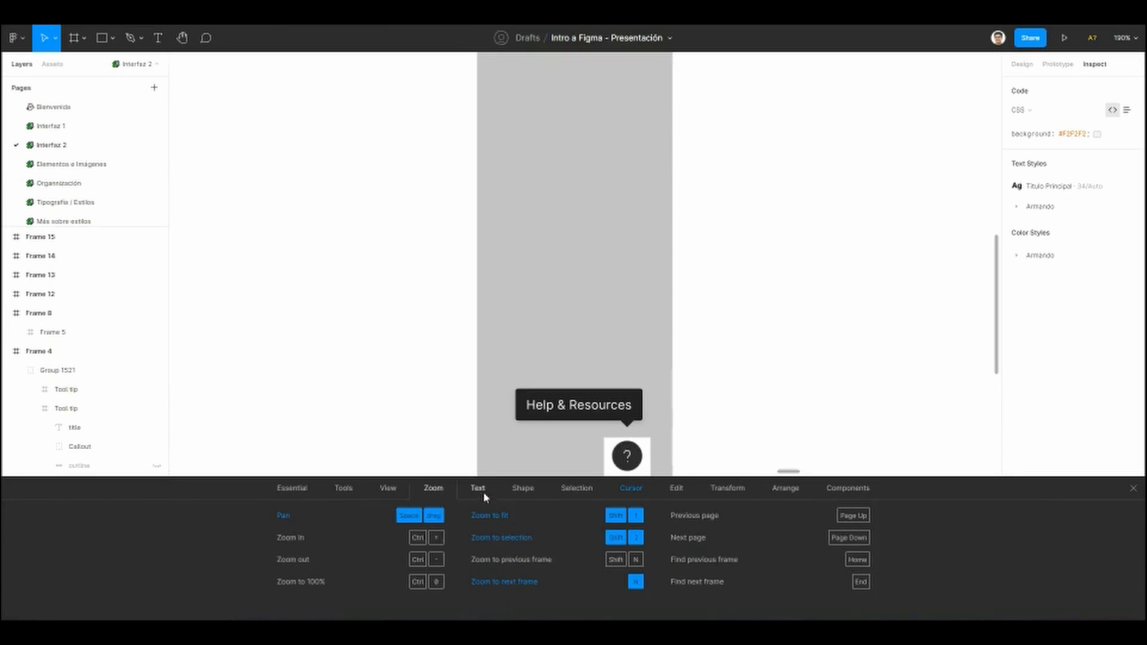
{"action": "left_click", "coordinate": [481, 493]}
{"action": "left_click", "coordinate": [524, 491]}
{"action": "left_click", "coordinate": [576, 492]}
{"action": "left_click", "coordinate": [681, 491]}
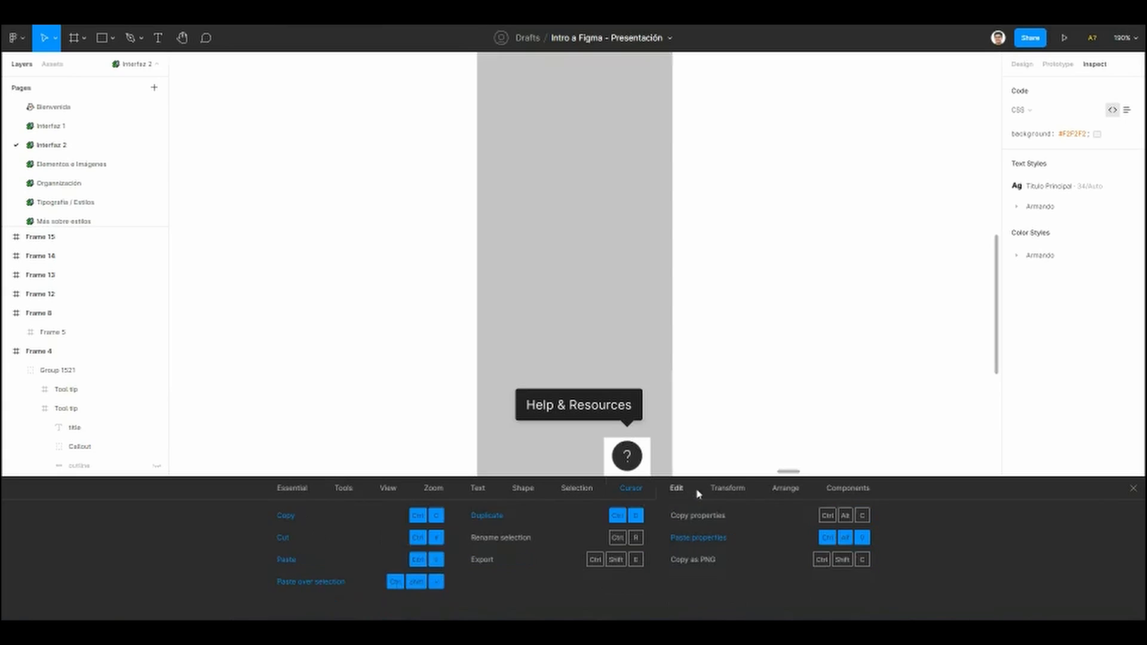
{"action": "left_click", "coordinate": [728, 490]}
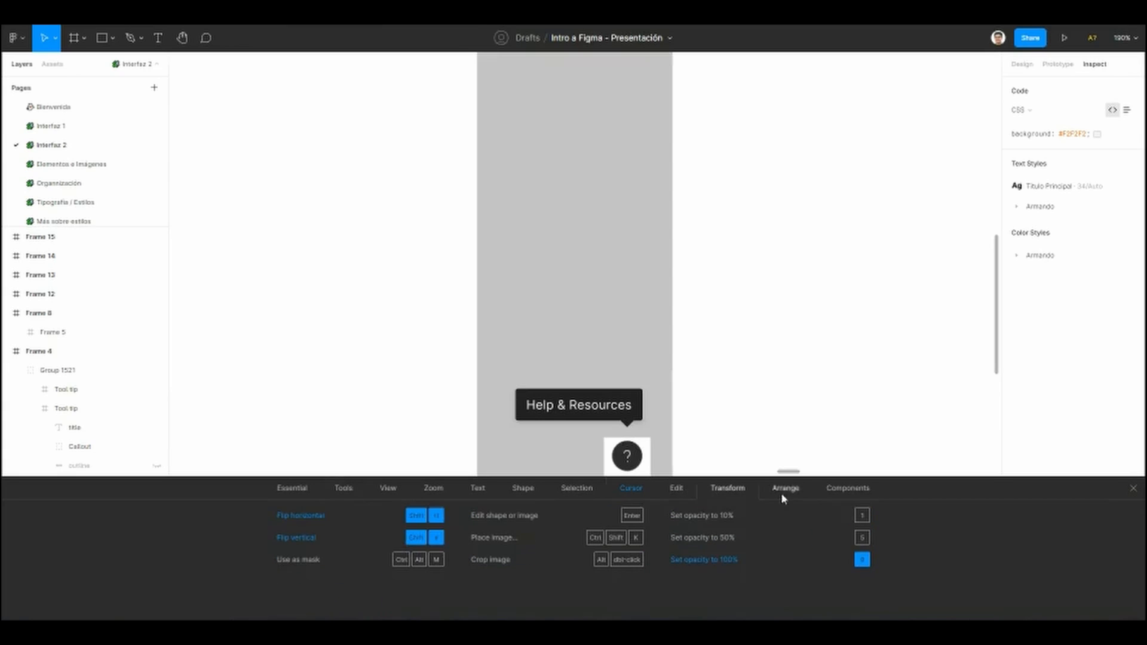
{"action": "left_click", "coordinate": [1134, 491]}
Step: Go on to the final Frame 15 slide and examine its complete editor interface with the coloured shapes
{"action": "scroll", "coordinate": [658, 307], "scroll_direction": "down", "scroll_amount": 5}
{"action": "left_click_drag", "start_coordinate": [762, 340], "coordinate": [482, 351]}
{"action": "left_click_drag", "start_coordinate": [920, 379], "coordinate": [547, 375]}
{"action": "left_click_drag", "start_coordinate": [736, 369], "coordinate": [543, 376]}
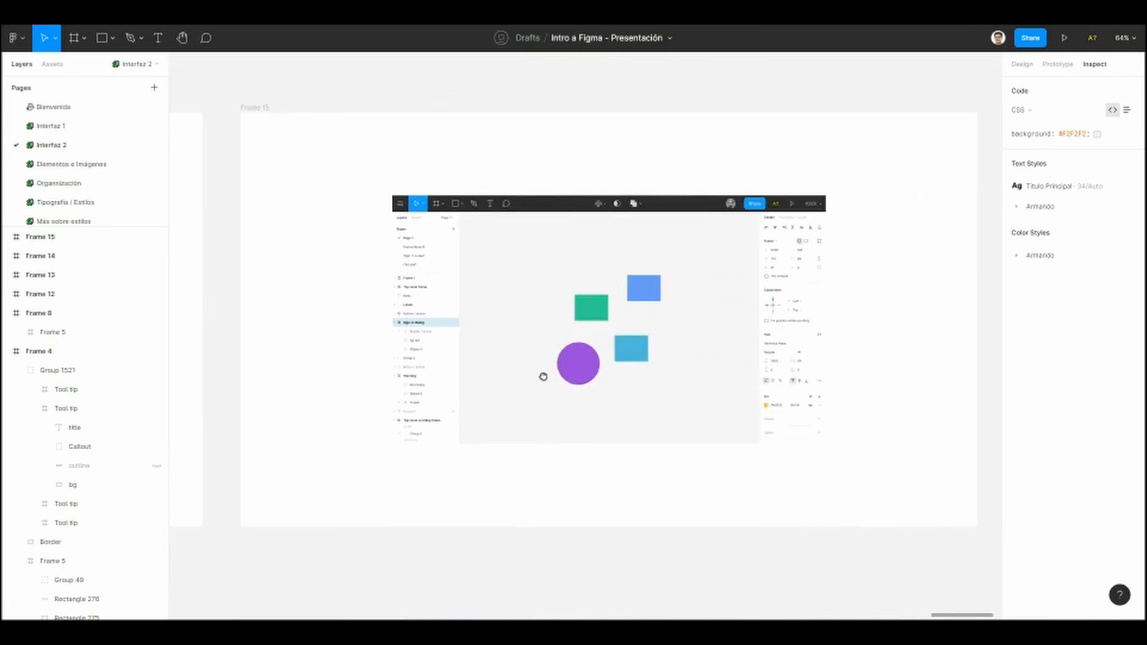
{"action": "scroll", "coordinate": [543, 376], "scroll_direction": "up", "scroll_amount": 5}
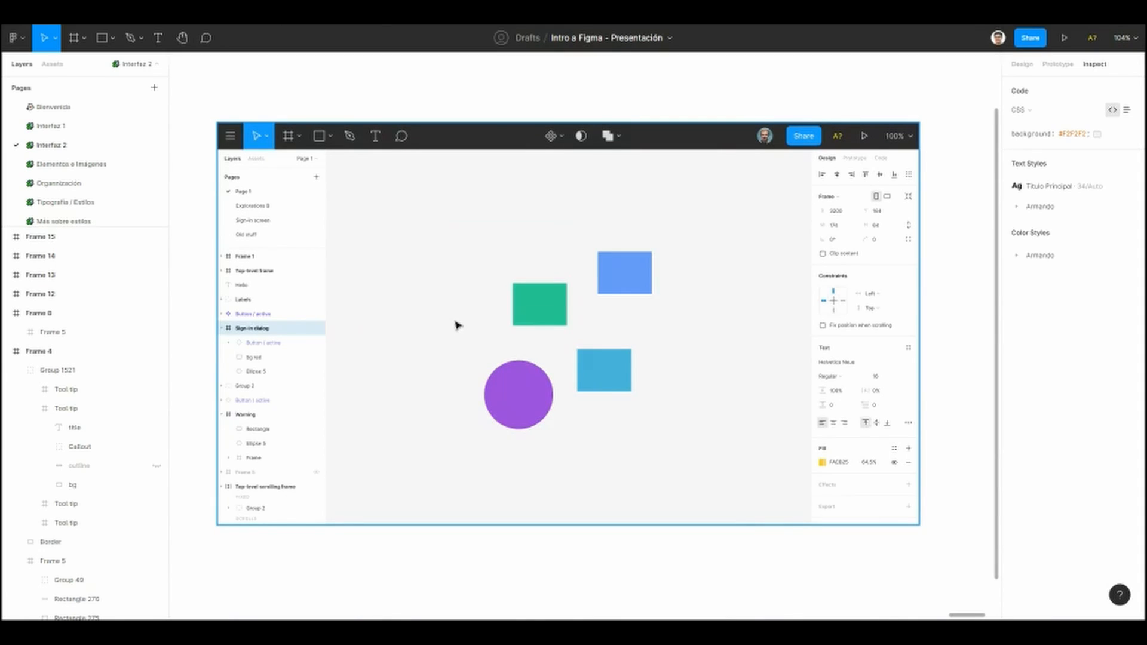
{"action": "scroll", "coordinate": [413, 290], "scroll_direction": "down", "scroll_amount": 6}
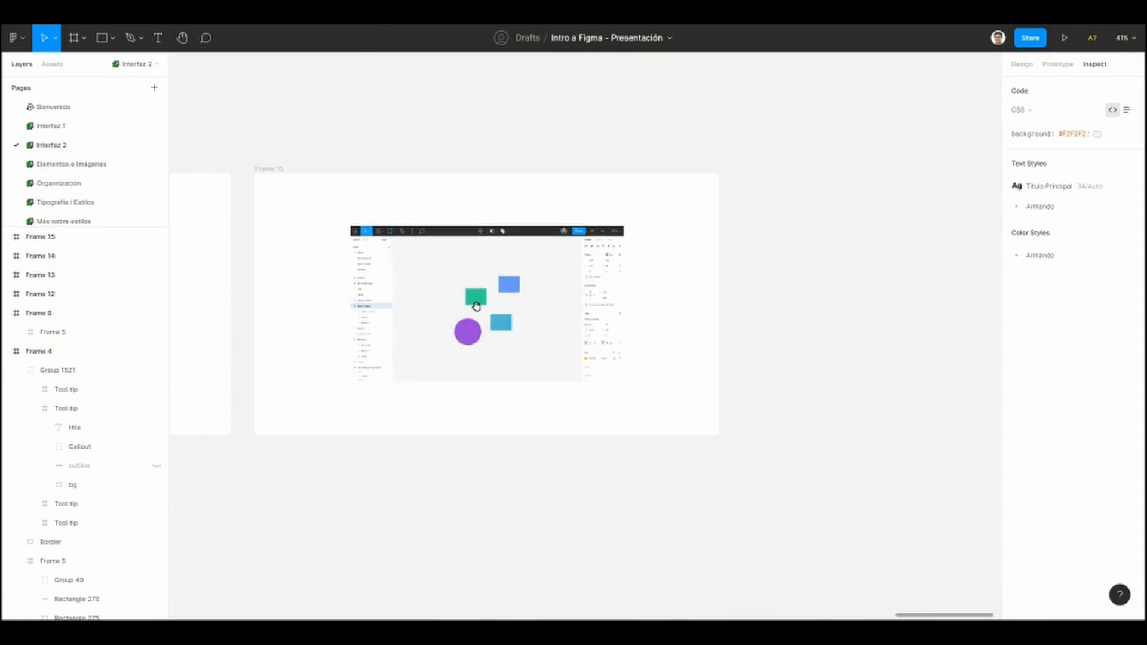
{"action": "scroll", "coordinate": [451, 313], "scroll_direction": "up", "scroll_amount": 2}
{"action": "scroll", "coordinate": [430, 302], "scroll_direction": "up", "scroll_amount": 5}
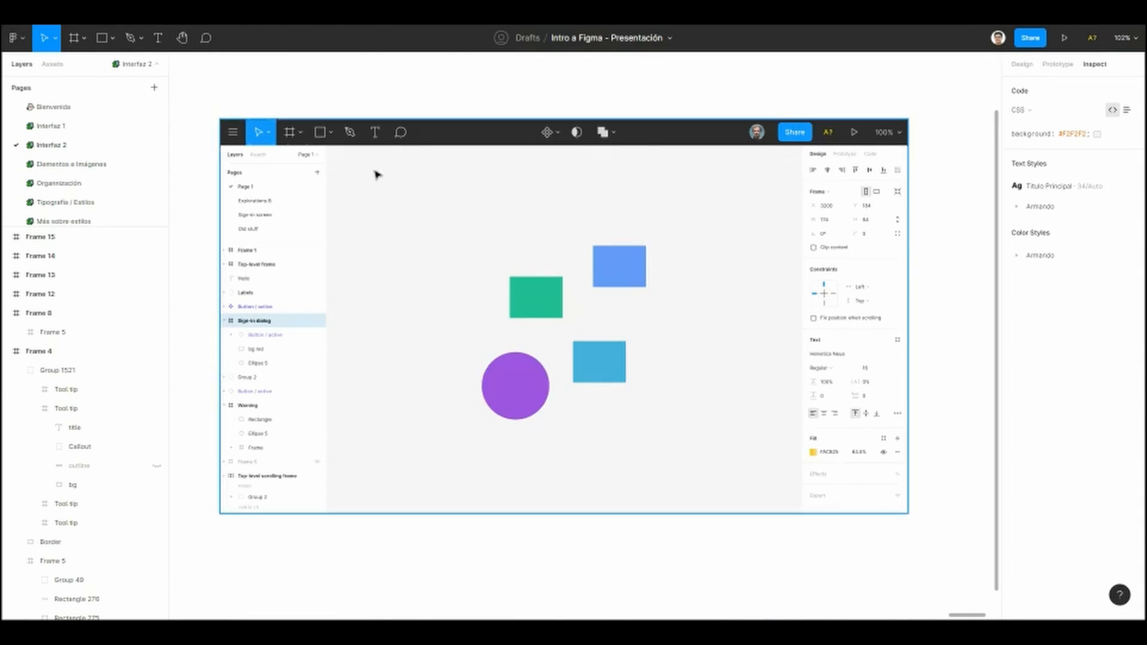
{"action": "scroll", "coordinate": [412, 248], "scroll_direction": "down", "scroll_amount": 7}
{"action": "scroll", "coordinate": [359, 233], "scroll_direction": "up", "scroll_amount": 3}
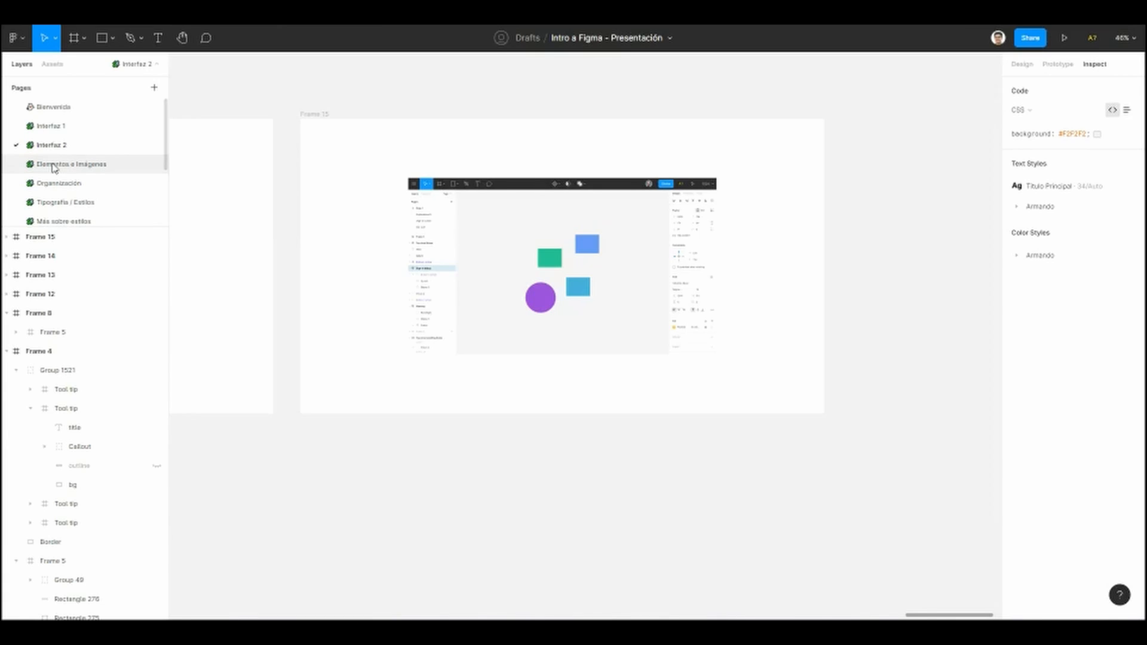
Step: Switch to the Elementos e Imágenes page and fit its title slide, Cosicas Basicas 01, in view
{"action": "left_click", "coordinate": [88, 164]}
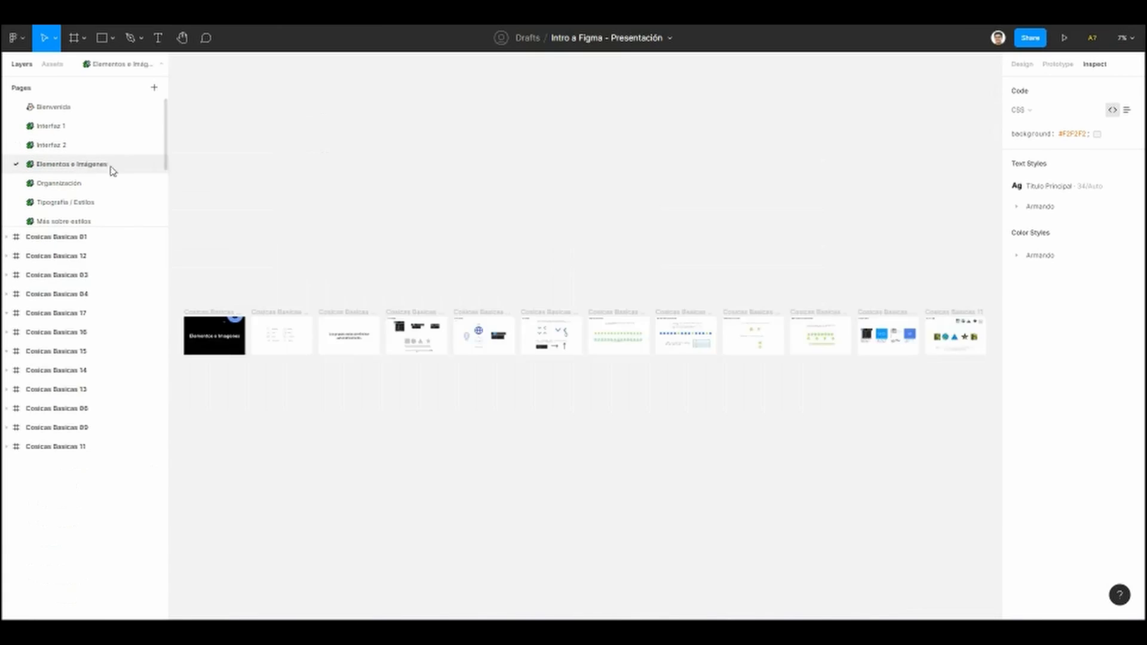
{"action": "scroll", "coordinate": [334, 285], "scroll_direction": "up", "scroll_amount": 4}
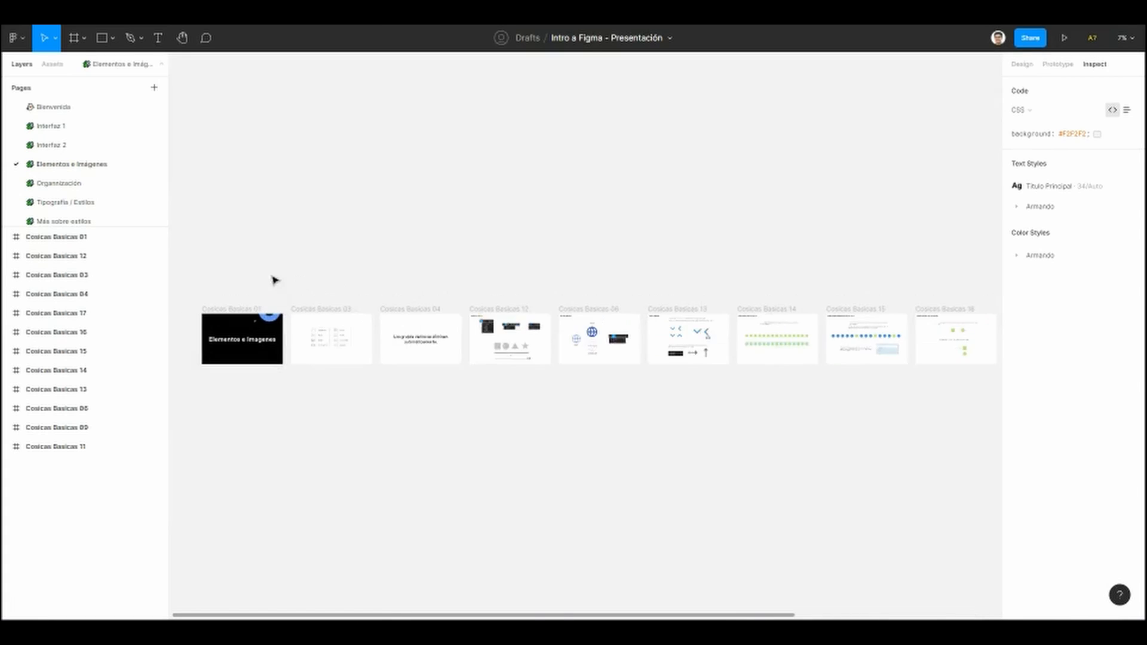
{"action": "scroll", "coordinate": [256, 328], "scroll_direction": "up", "scroll_amount": 5}
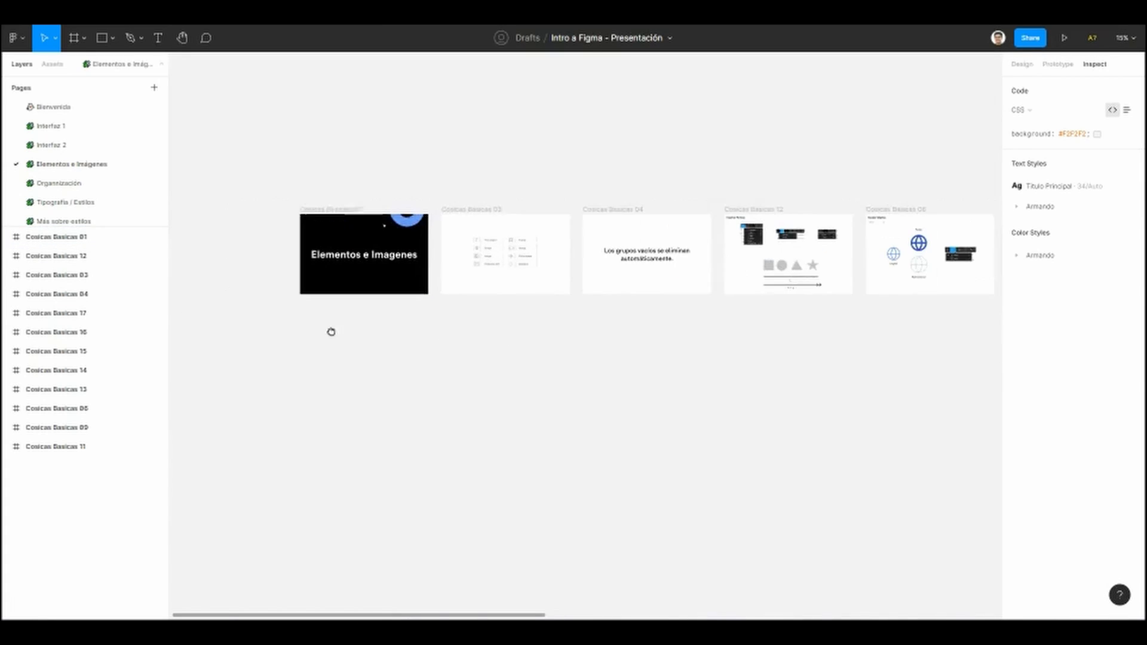
{"action": "left_click", "coordinate": [331, 302]}
{"action": "key", "text": "shift+2"}
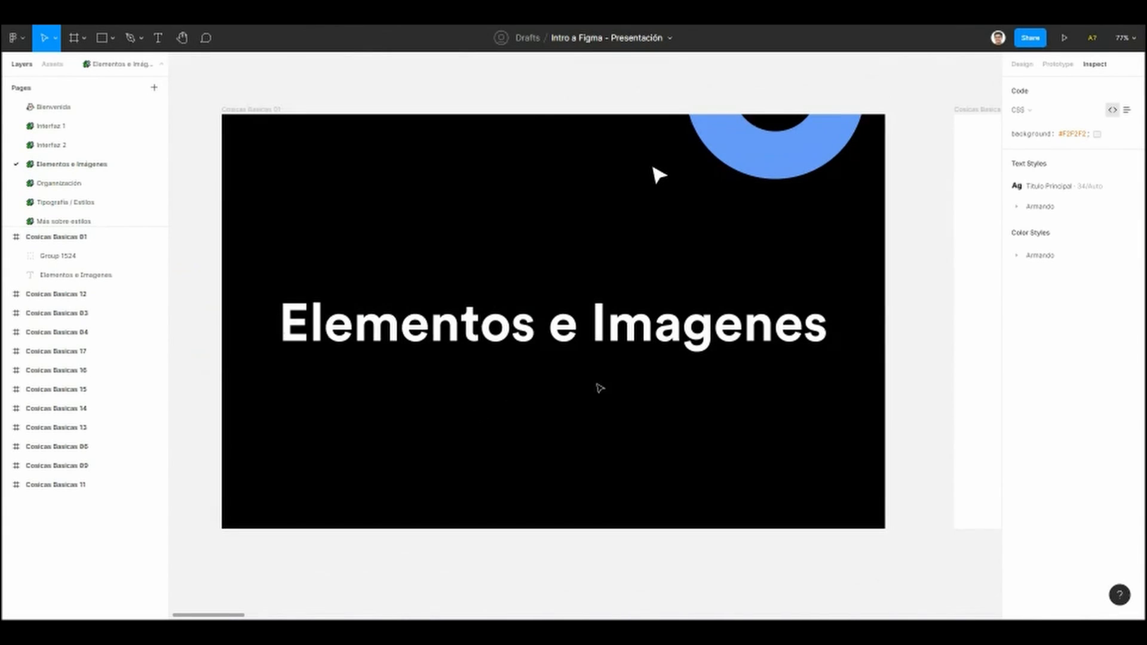
Step: Go on to the Cosicas Basicas 03 slide and bring its overview of element types into view
{"action": "scroll", "coordinate": [600, 388], "scroll_direction": "right", "scroll_amount": 10}
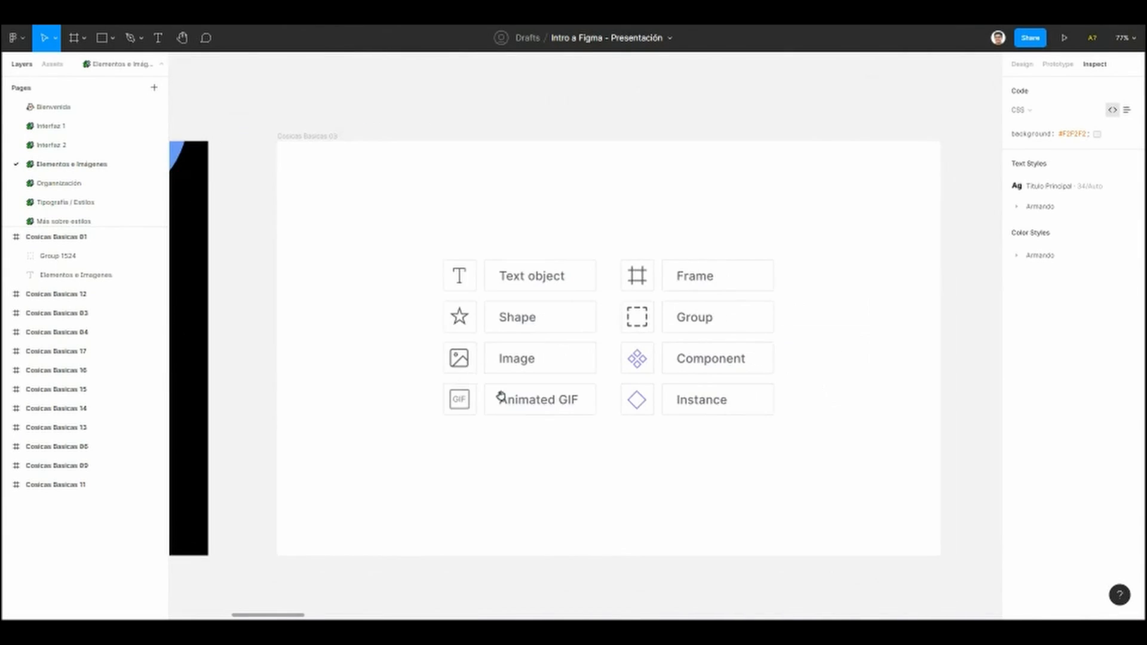
{"action": "left_click_drag", "start_coordinate": [501, 396], "coordinate": [438, 393]}
{"action": "scroll", "coordinate": [439, 399], "scroll_direction": "up", "scroll_amount": 2}
{"action": "scroll", "coordinate": [525, 412], "scroll_direction": "right", "scroll_amount": 2}
{"action": "left_click_drag", "start_coordinate": [478, 477], "coordinate": [520, 479]}
{"action": "scroll", "coordinate": [513, 481], "scroll_direction": "up", "scroll_amount": 1}
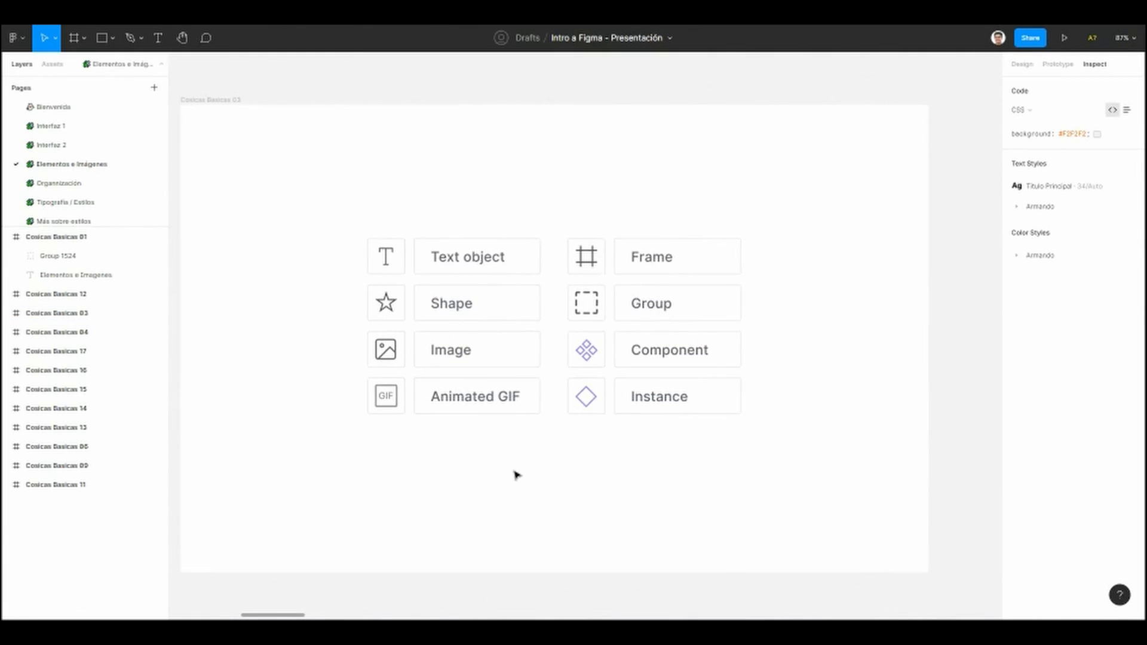
{"action": "scroll", "coordinate": [518, 475], "scroll_direction": "down", "scroll_amount": 1}
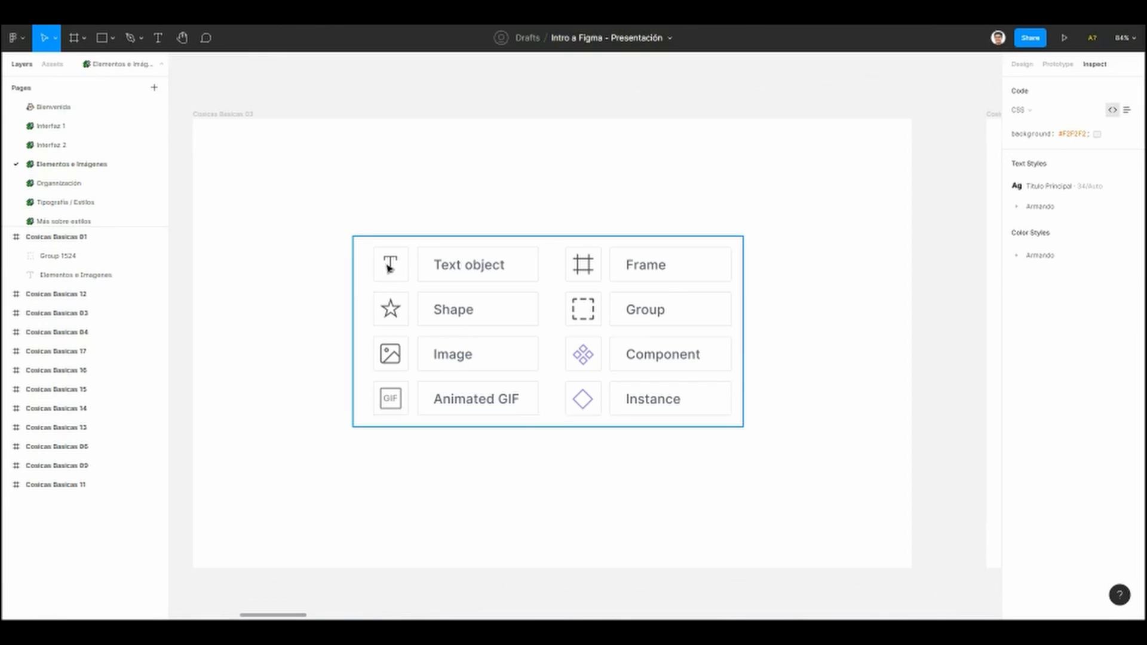
Step: Examine the listed element types, from Text object, Shape, Image and Animated GIF to Frame, Group, Component and Instance
{"action": "left_click_drag", "start_coordinate": [416, 313], "coordinate": [468, 314]}
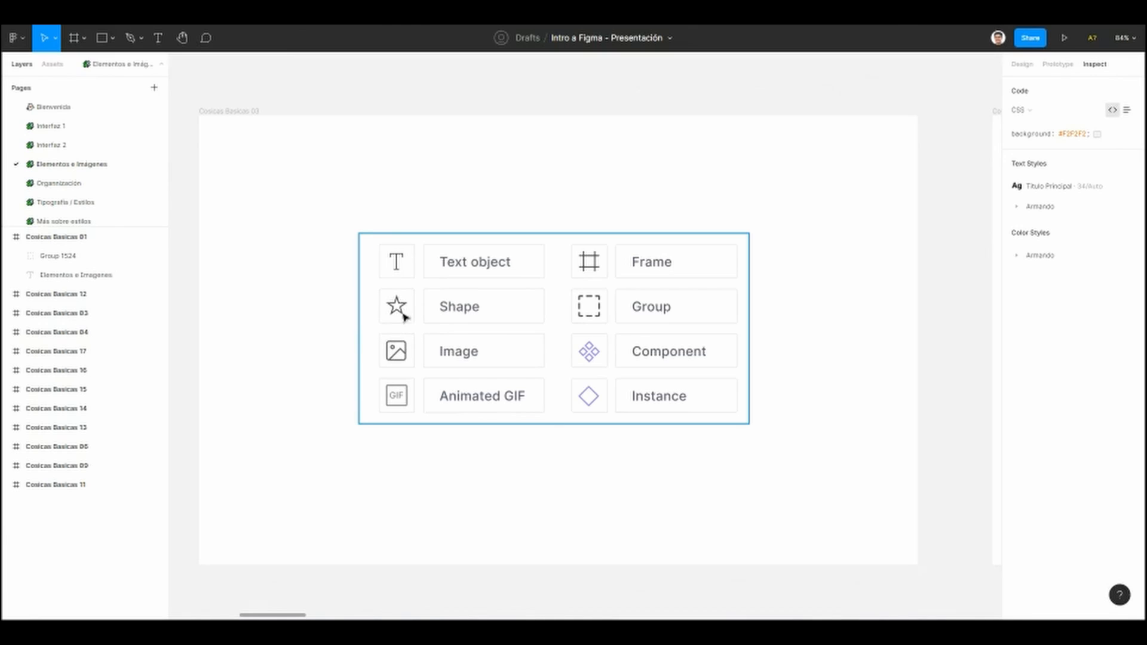
{"action": "scroll", "coordinate": [463, 358], "scroll_direction": "right", "scroll_amount": 1}
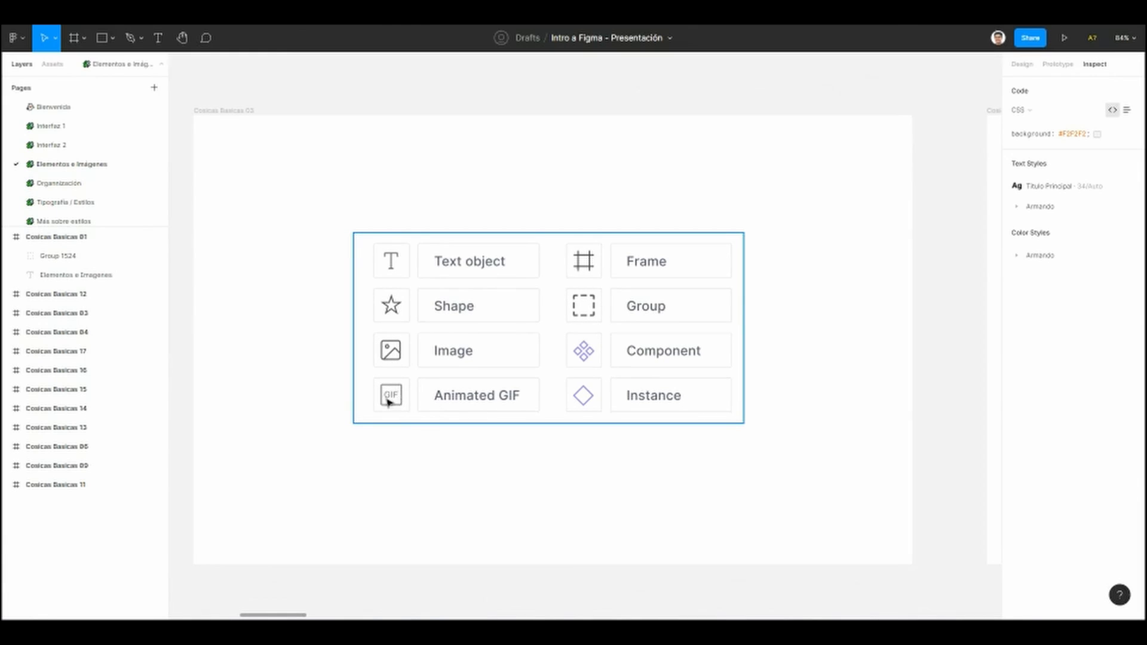
{"action": "left_click_drag", "start_coordinate": [625, 276], "coordinate": [622, 282]}
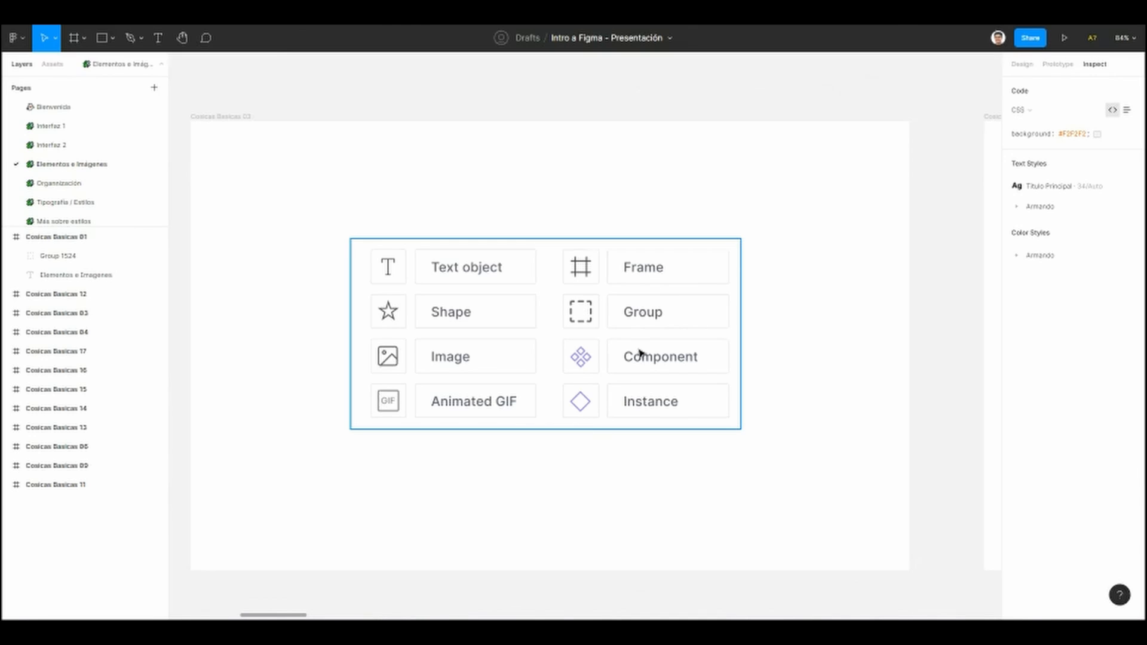
{"action": "left_click_drag", "start_coordinate": [619, 448], "coordinate": [624, 427]}
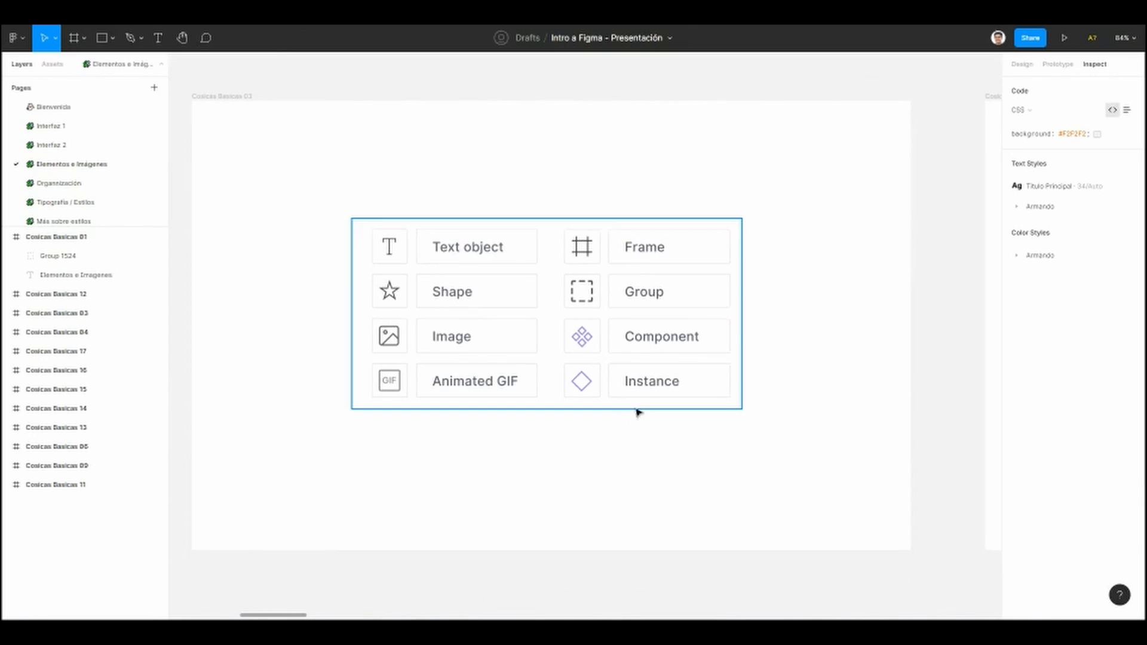
{"action": "scroll", "coordinate": [635, 400], "scroll_direction": "up", "scroll_amount": 5}
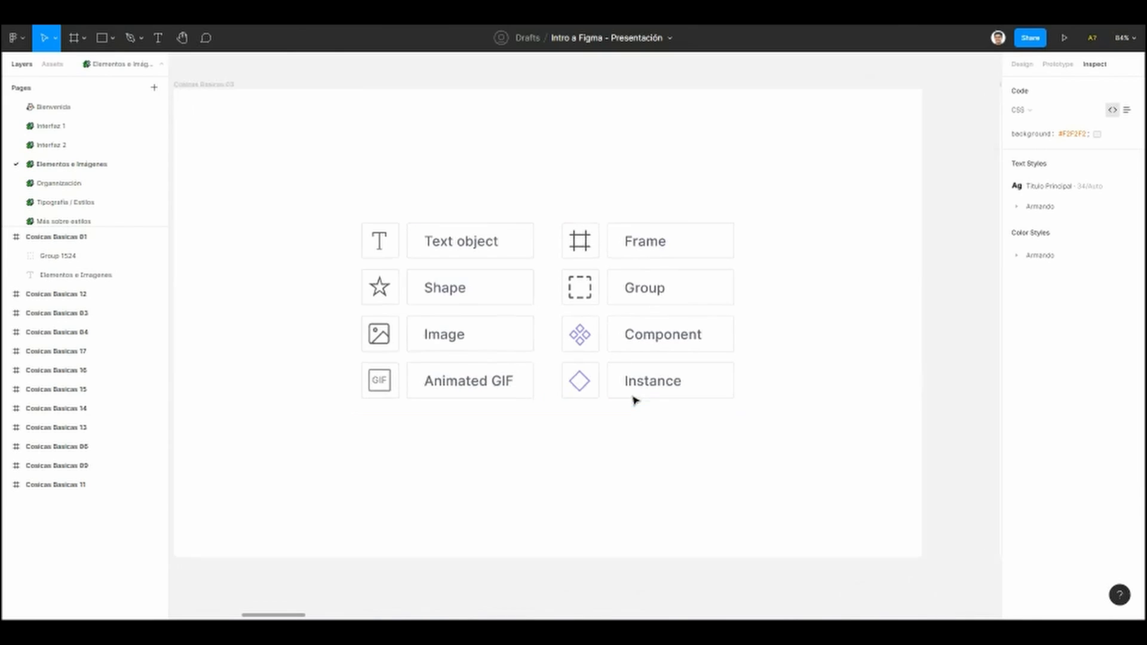
{"action": "scroll", "coordinate": [626, 352], "scroll_direction": "up", "scroll_amount": 3}
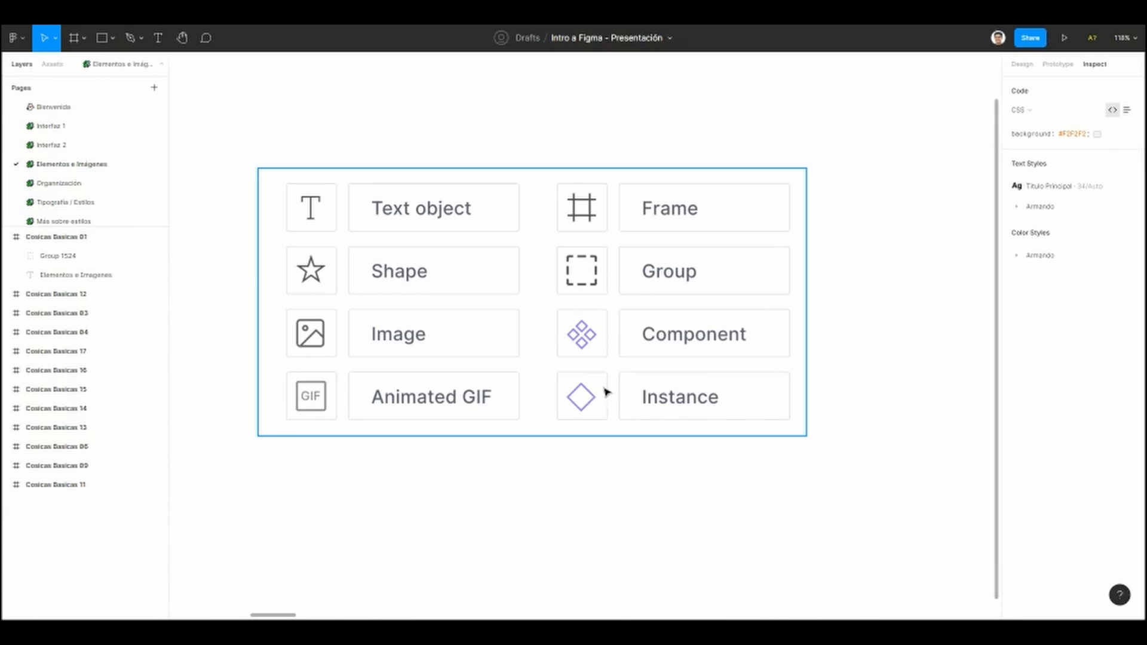
{"action": "scroll", "coordinate": [514, 340], "scroll_direction": "down", "scroll_amount": 1}
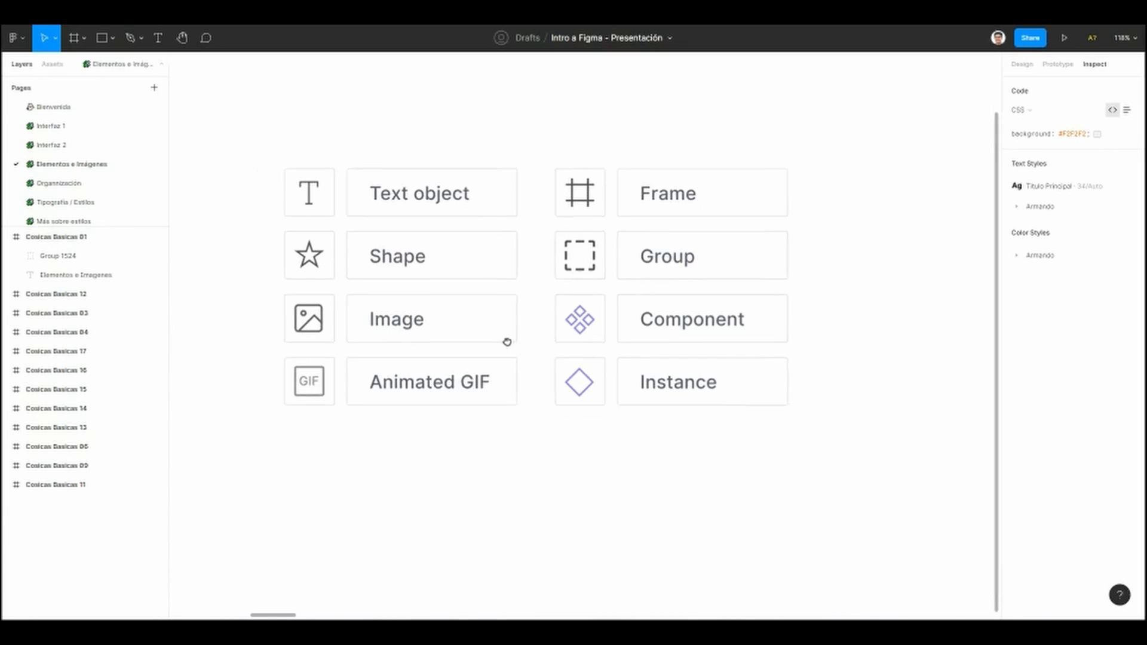
Step: Go on to the Cosicas Basicas 04 slide with the statement about empty groups
{"action": "left_click_drag", "start_coordinate": [566, 404], "coordinate": [579, 469]}
{"action": "key", "text": "ctrl+z"}
{"action": "mouse_move", "coordinate": [476, 399]}
{"action": "left_mouse_down"}
{"action": "mouse_move", "coordinate": [515, 403]}
{"action": "mouse_move", "coordinate": [481, 405]}
{"action": "left_mouse_up"}
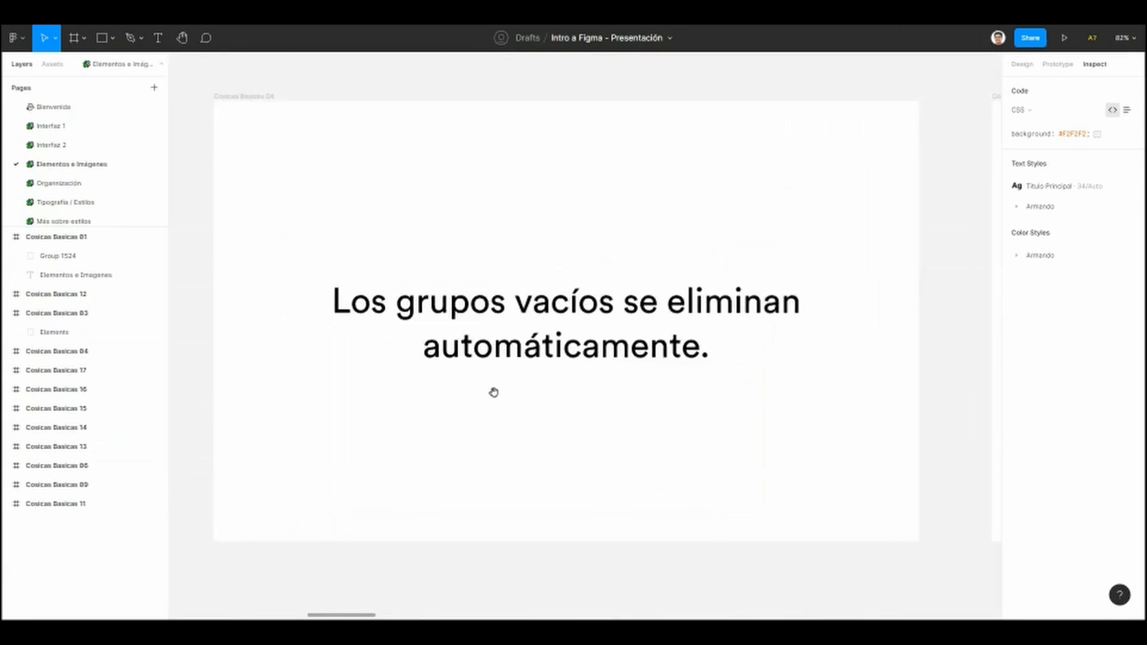
{"action": "scroll", "coordinate": [502, 402], "scroll_direction": "up", "scroll_amount": 1}
{"action": "scroll", "coordinate": [484, 406], "scroll_direction": "down", "scroll_amount": 1}
{"action": "left_click", "coordinate": [502, 366]}
{"action": "left_click", "coordinate": [412, 435]}
{"action": "left_click_drag", "start_coordinate": [382, 441], "coordinate": [385, 441]}
{"action": "scroll", "coordinate": [385, 440], "scroll_direction": "up", "scroll_amount": 3}
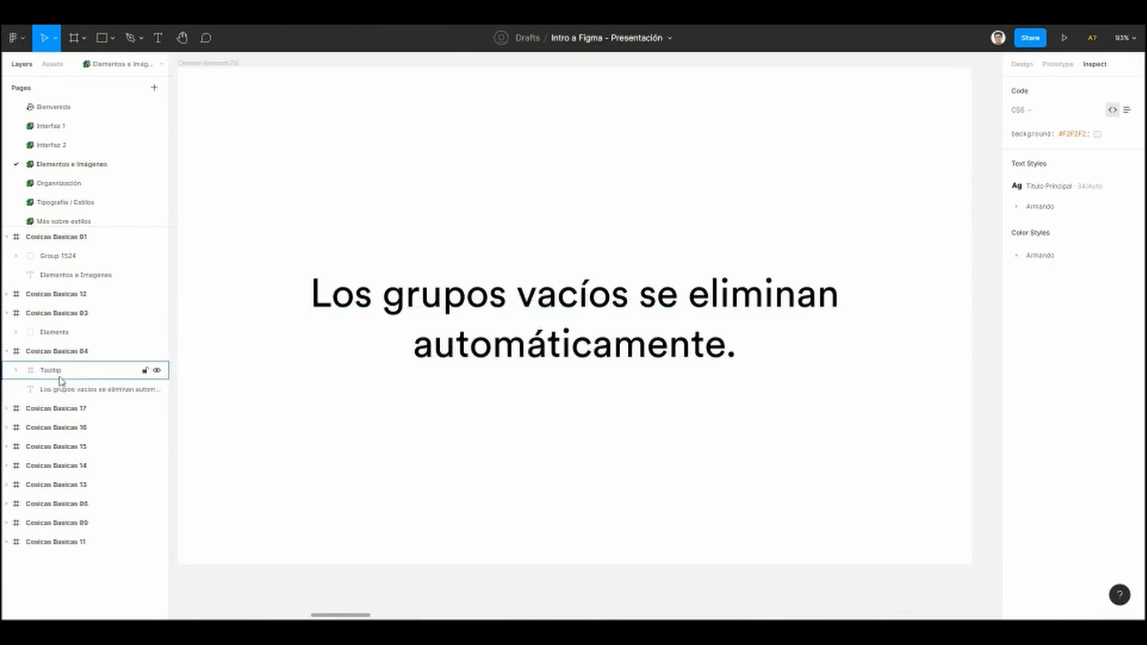
Step: Check the layers around Cosicas Basicas 04 and inspect the slide's text about empty groups
{"action": "left_click", "coordinate": [6, 409]}
{"action": "left_click", "coordinate": [6, 409]}
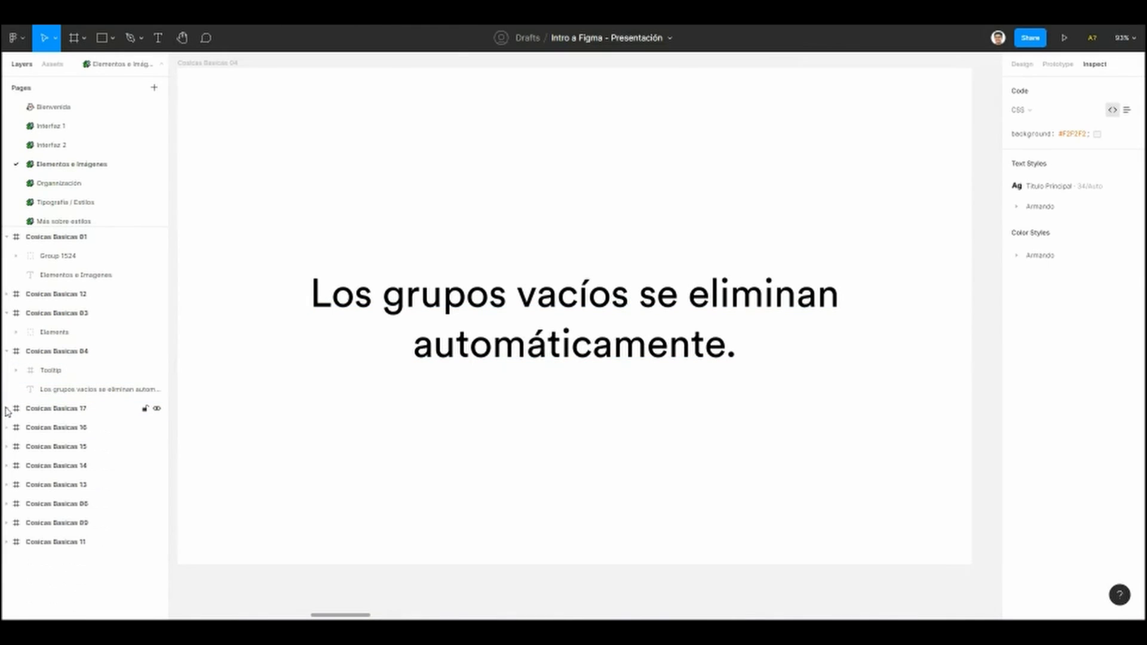
{"action": "scroll", "coordinate": [410, 399], "scroll_direction": "up", "scroll_amount": 1}
{"action": "left_click", "coordinate": [466, 345]}
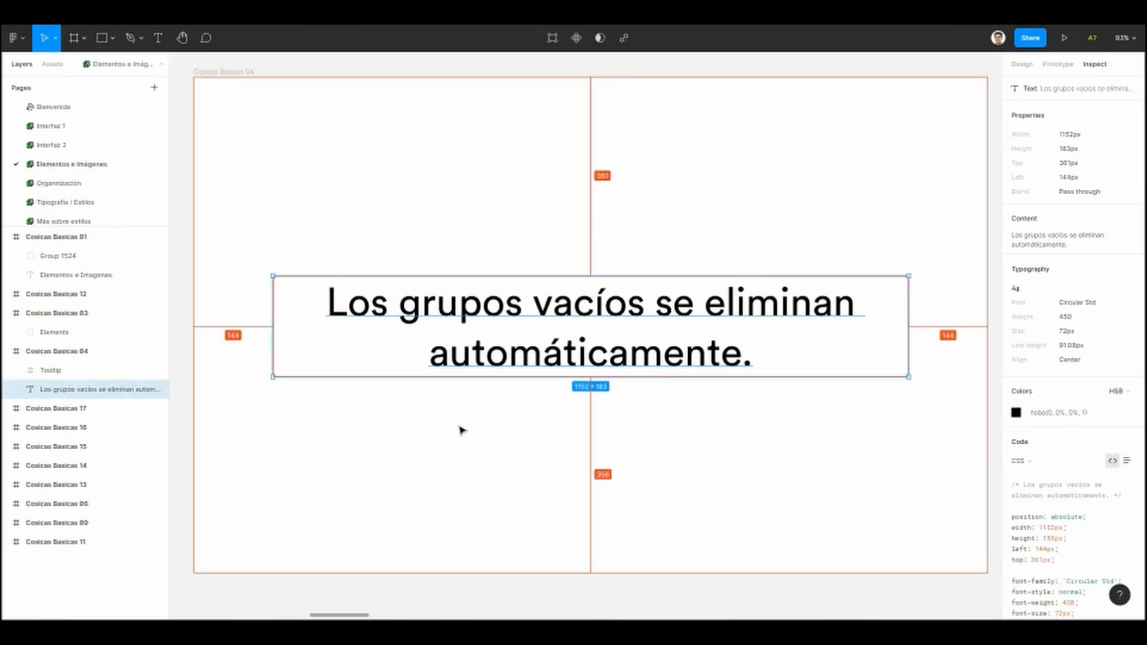
{"action": "left_click", "coordinate": [400, 438]}
Step: Look back at the element types slide, then return to the empty groups slide and view it at 100%
{"action": "scroll", "coordinate": [333, 438], "scroll_direction": "left", "scroll_amount": 8}
{"action": "scroll", "coordinate": [326, 364], "scroll_direction": "left", "scroll_amount": 5}
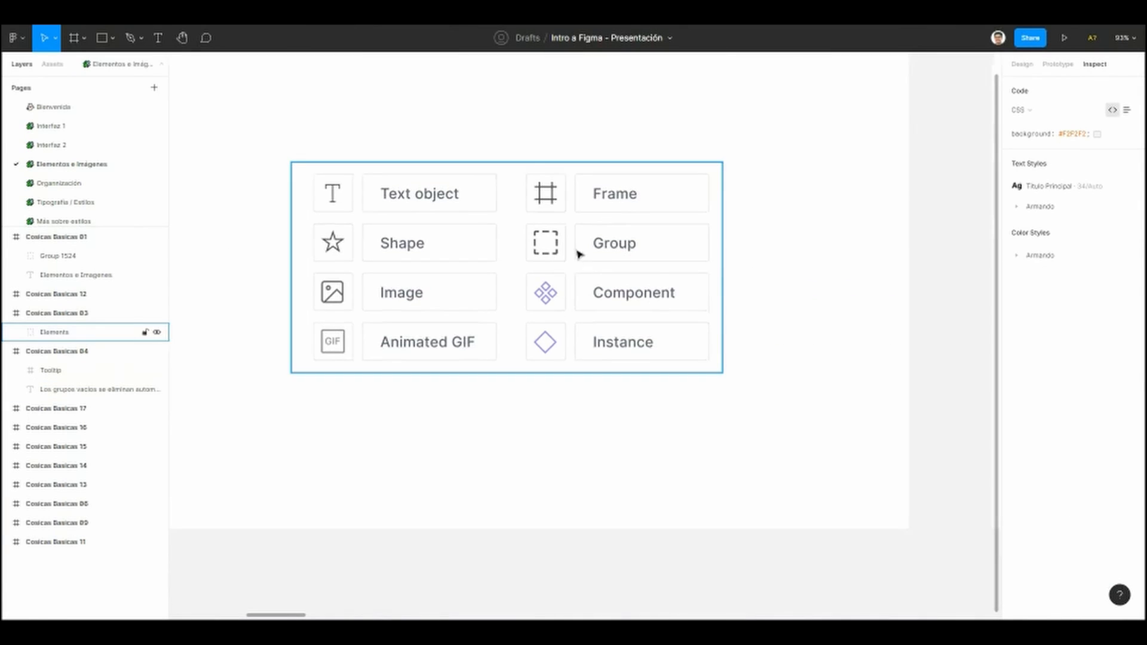
{"action": "scroll", "coordinate": [577, 254], "scroll_direction": "right", "scroll_amount": 10}
{"action": "left_click_drag", "start_coordinate": [578, 378], "coordinate": [528, 386]}
{"action": "key", "text": "shift+0"}
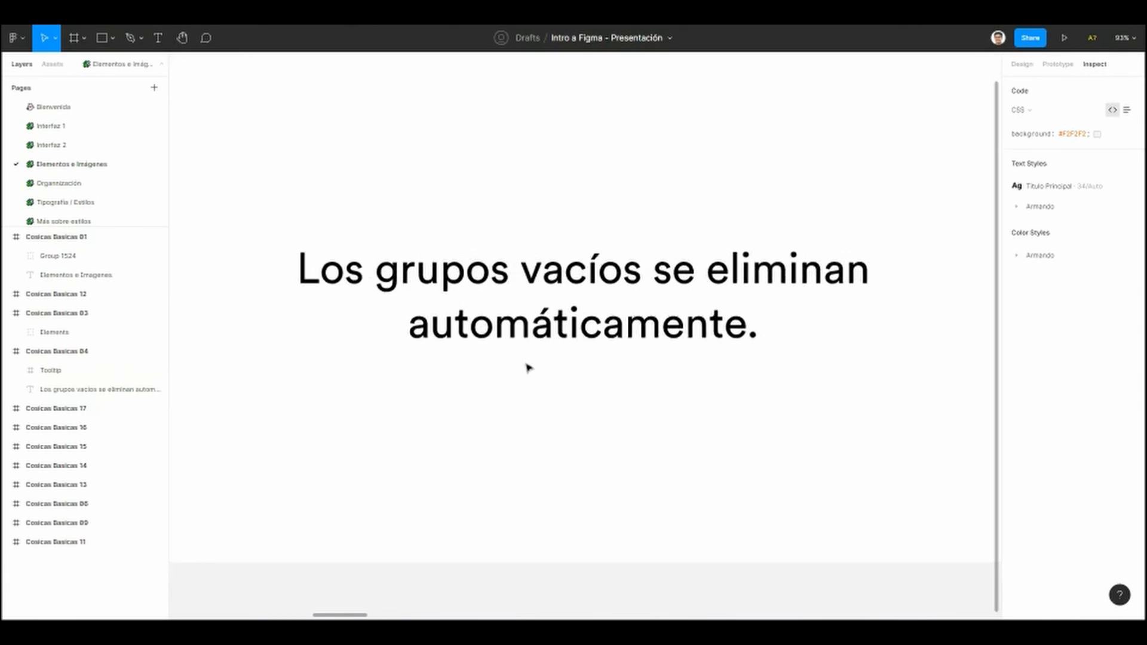
Step: Duplicate the sentence about empty groups directly below the original and change the copy's text to "Hola"
{"action": "left_click", "coordinate": [568, 297]}
{"action": "left_click_drag", "start_coordinate": [568, 287], "coordinate": [576, 406]}
{"action": "double_click", "coordinate": [580, 420]}
{"action": "triple_click", "coordinate": [581, 420]}
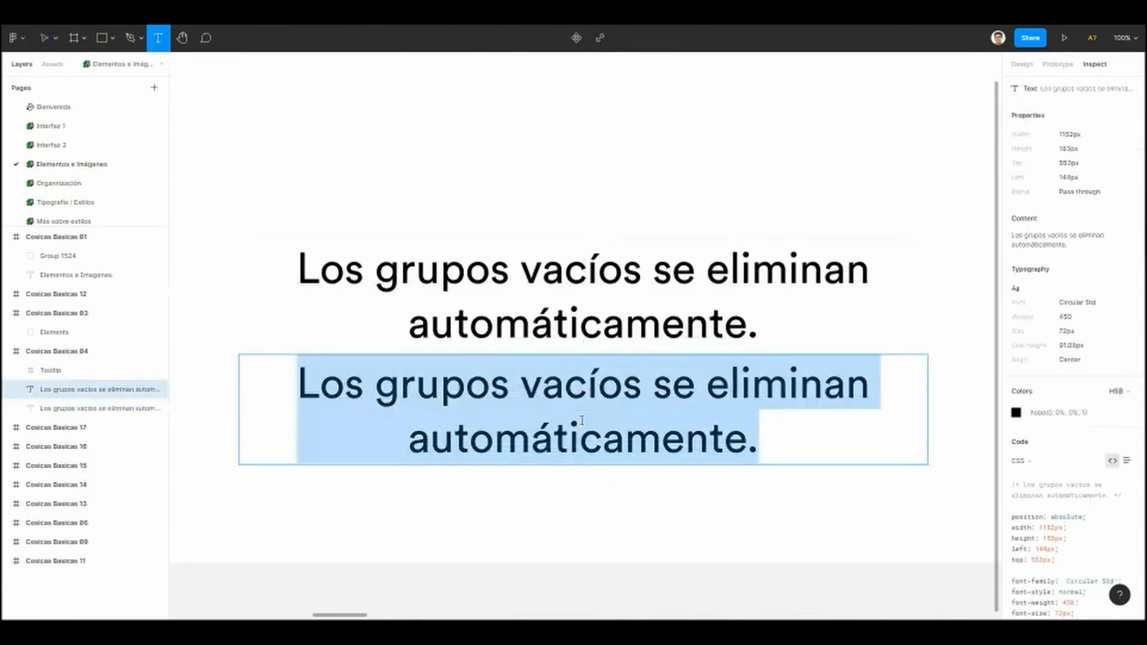
{"action": "type", "text": "HO"}
{"action": "key", "text": "BackSpace"}
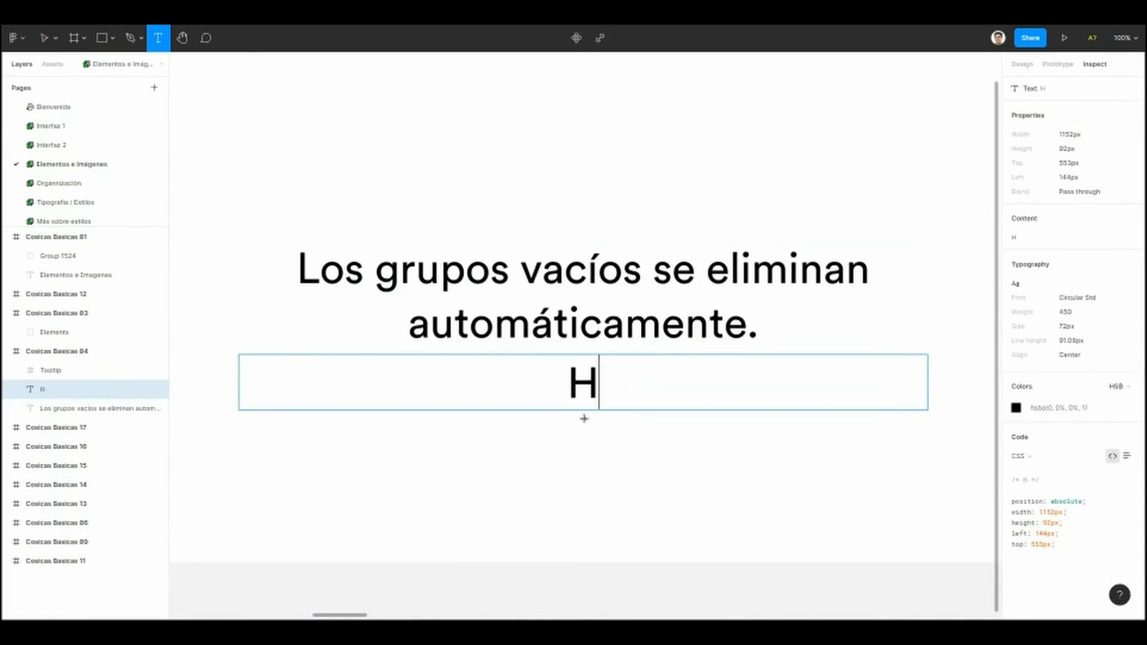
{"action": "type", "text": "ola"}
{"action": "key", "text": "Escape"}
Step: Group the sentence about empty groups together with the "Hola" text
{"action": "left_click", "coordinate": [552, 269], "text": "shift"}
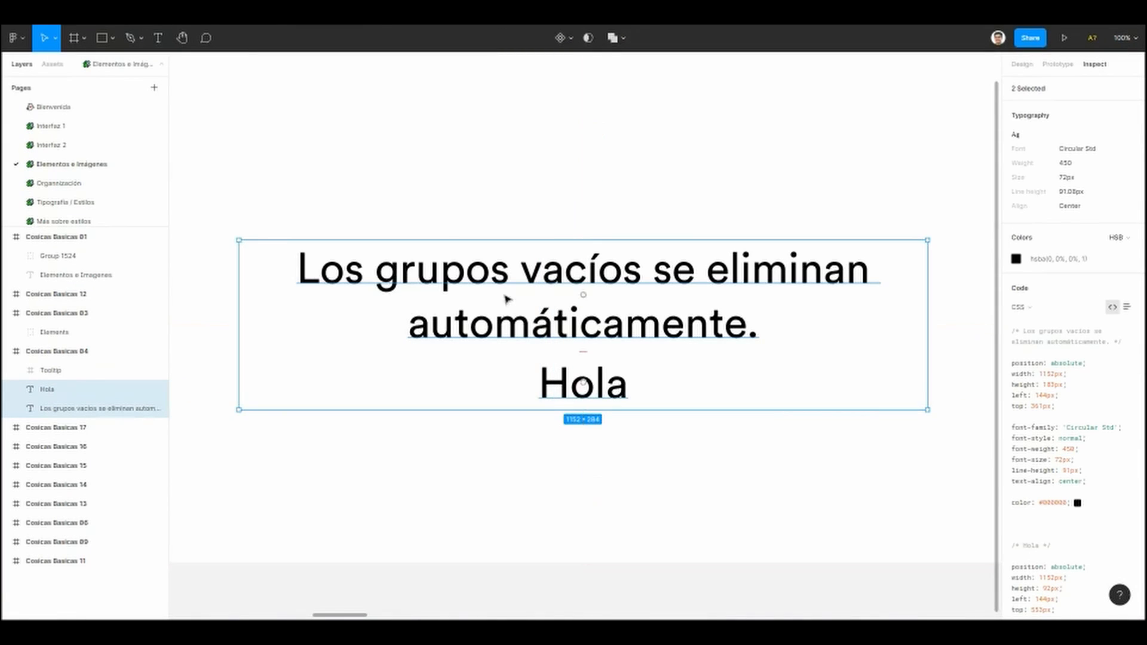
{"action": "right_click", "coordinate": [486, 301]}
{"action": "left_click", "coordinate": [458, 140]}
{"action": "left_click_drag", "start_coordinate": [412, 490], "coordinate": [571, 229]}
{"action": "key", "text": "ctrl+g"}
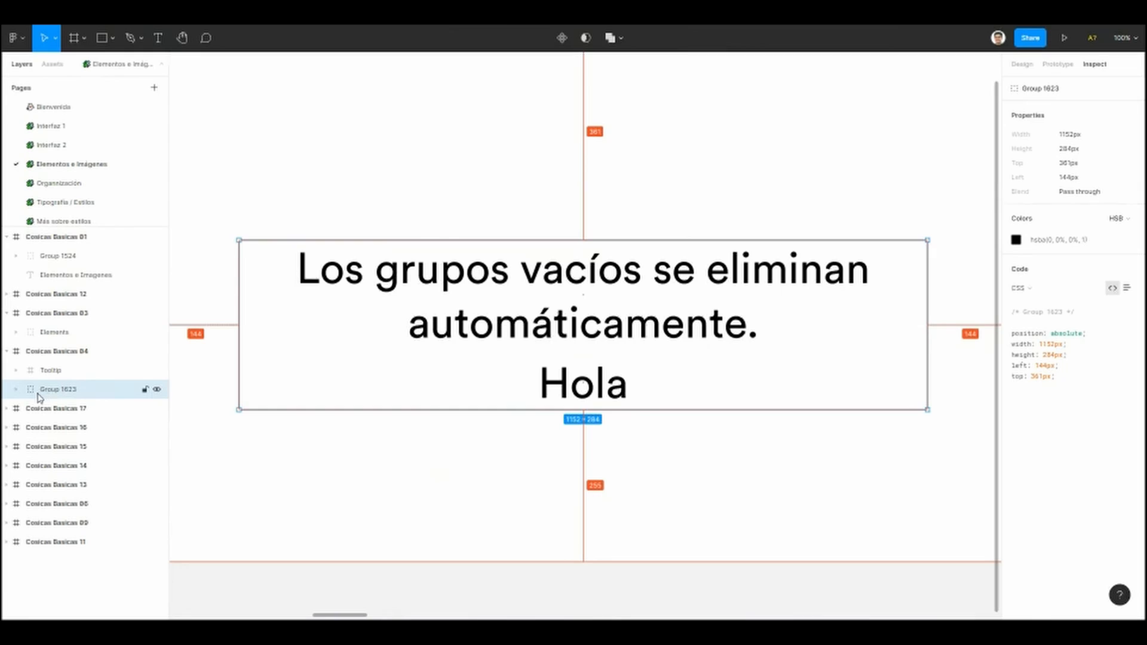
Step: Expand the new group in the layers and delete both text layers inside it
{"action": "left_click", "coordinate": [19, 393]}
{"action": "left_click", "coordinate": [60, 410]}
{"action": "left_click", "coordinate": [60, 428]}
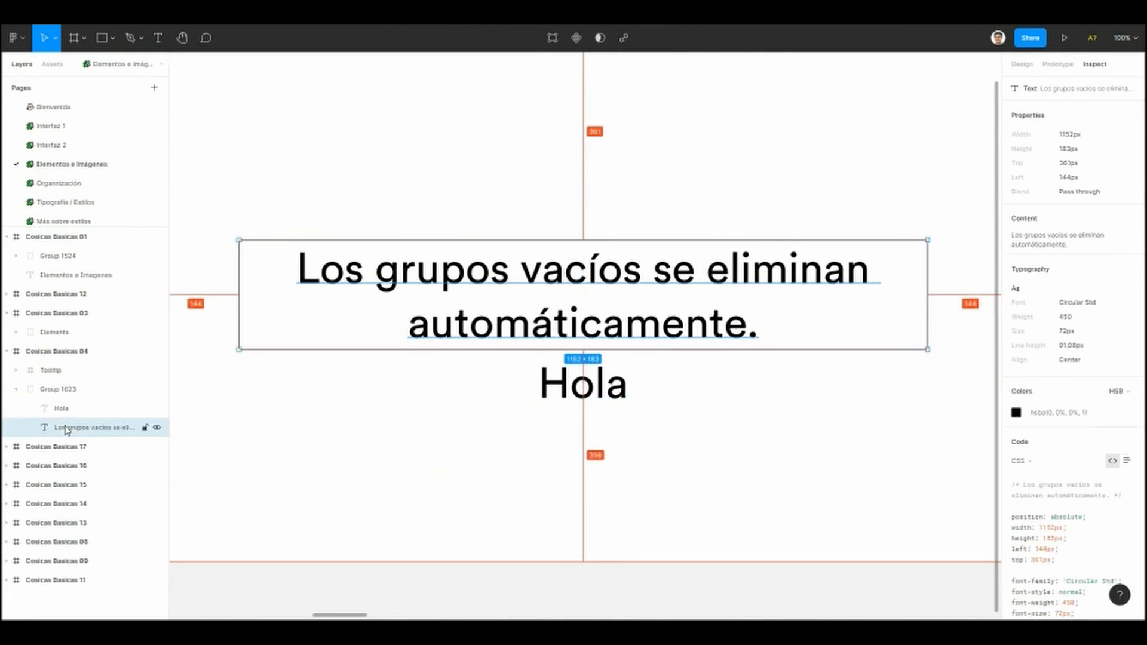
{"action": "left_click", "coordinate": [64, 411], "text": "shift"}
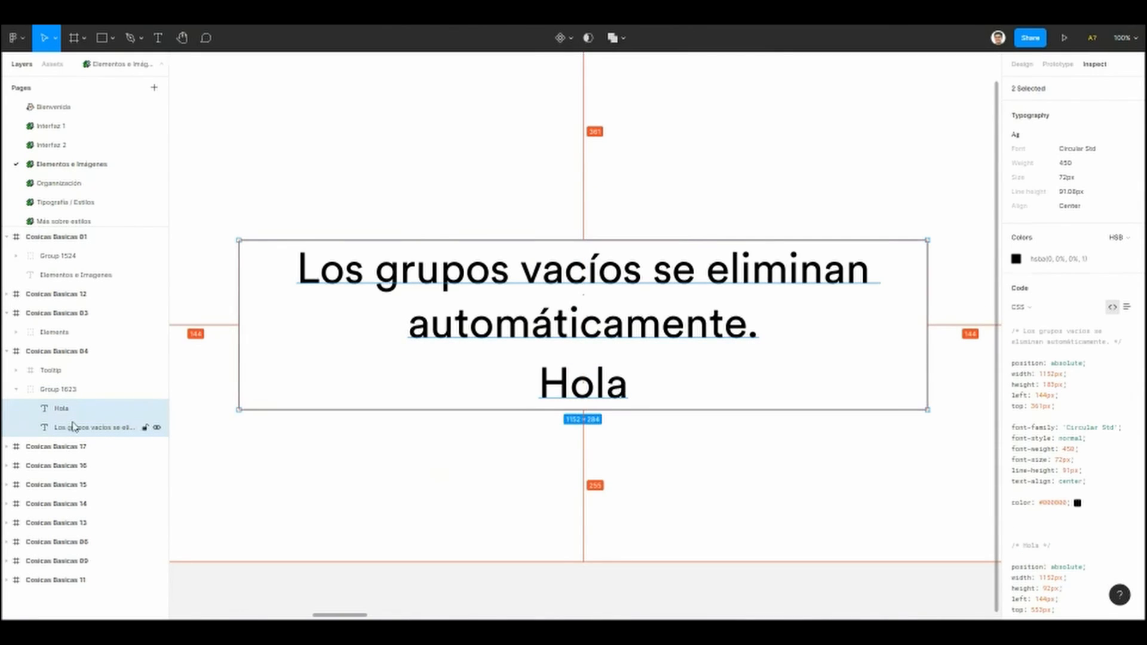
{"action": "key", "text": "Delete"}
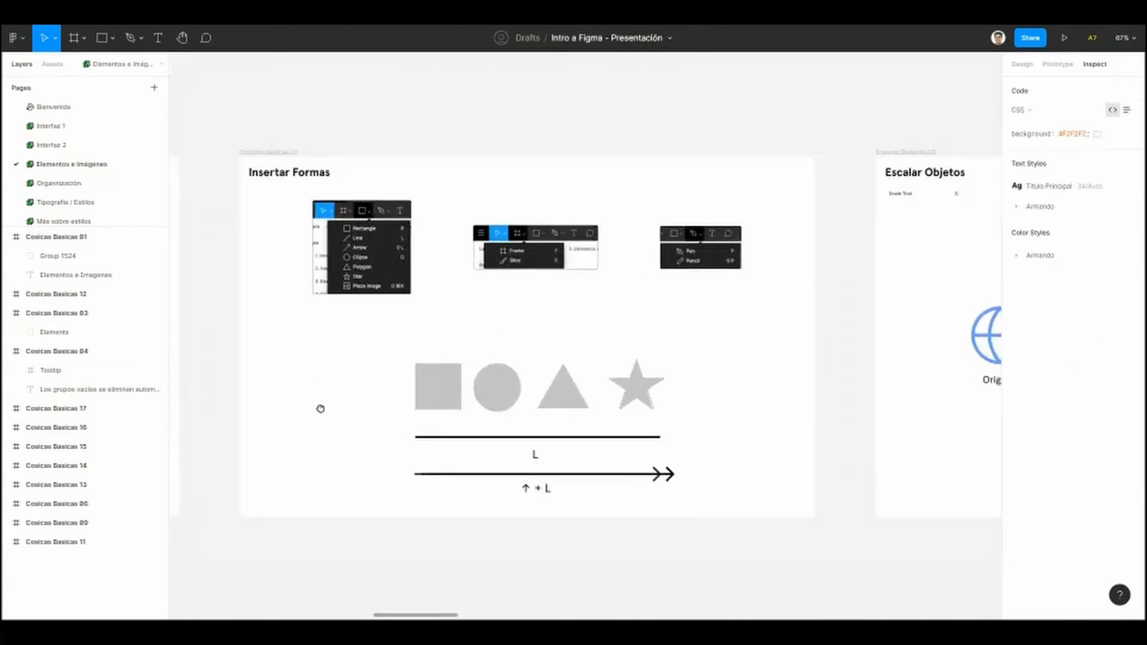
Step: Go to the Insertar Formas slide and delete the grey square, circle, triangle and star, leaving the dotted outlines
{"action": "left_click_drag", "start_coordinate": [317, 406], "coordinate": [366, 397]}
{"action": "scroll", "coordinate": [366, 396], "scroll_direction": "up", "scroll_amount": 1}
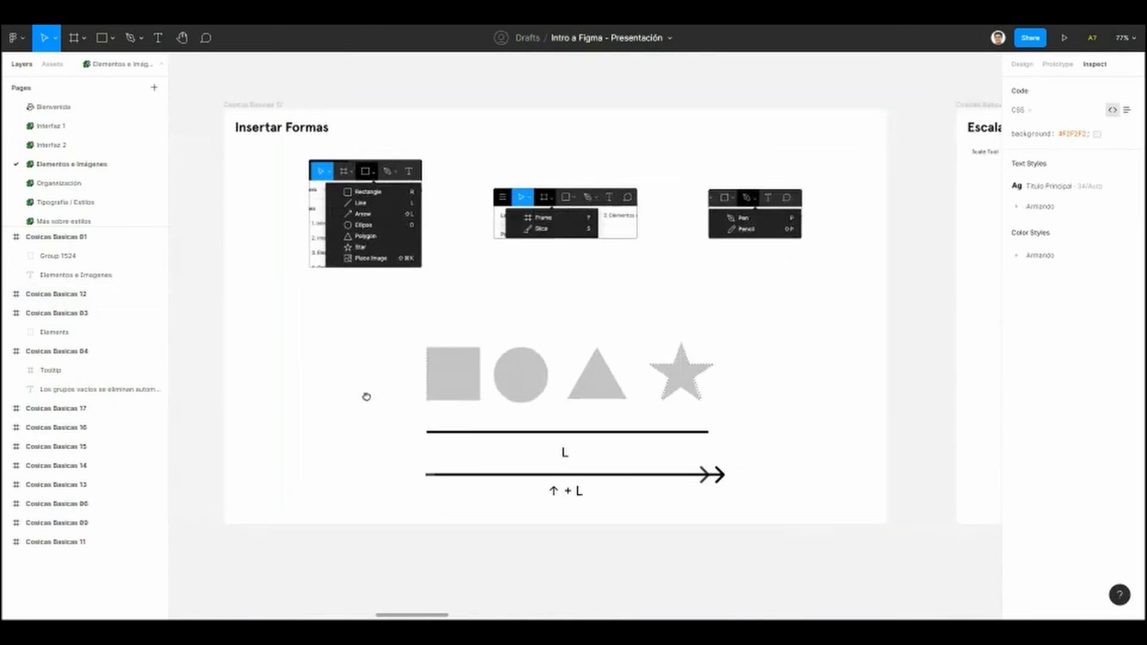
{"action": "scroll", "coordinate": [359, 399], "scroll_direction": "up", "scroll_amount": 1}
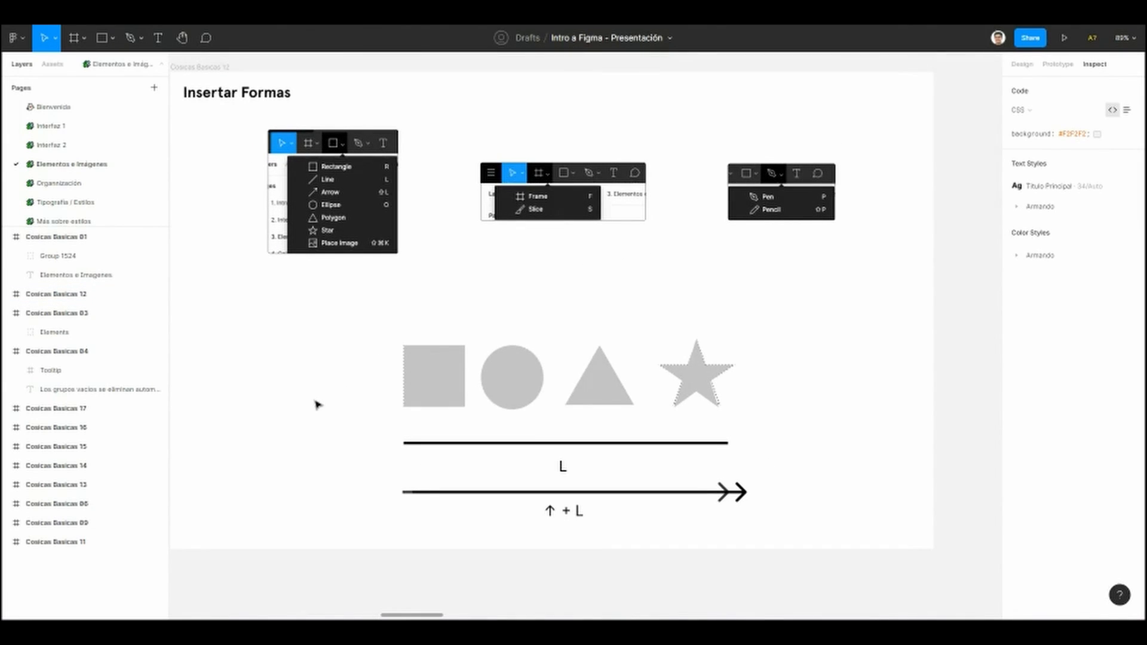
{"action": "left_click", "coordinate": [435, 385]}
{"action": "left_click", "coordinate": [512, 377], "text": "shift"}
{"action": "left_click", "coordinate": [600, 383], "text": "shift"}
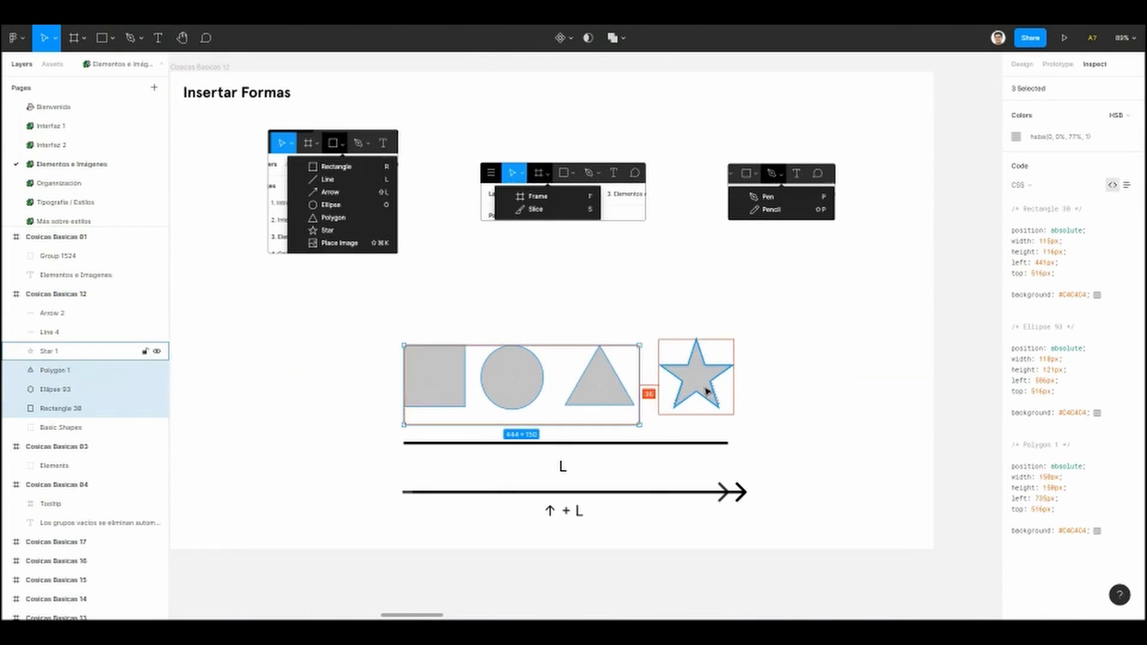
{"action": "left_click", "coordinate": [707, 392], "text": "shift"}
{"action": "key", "text": "Delete"}
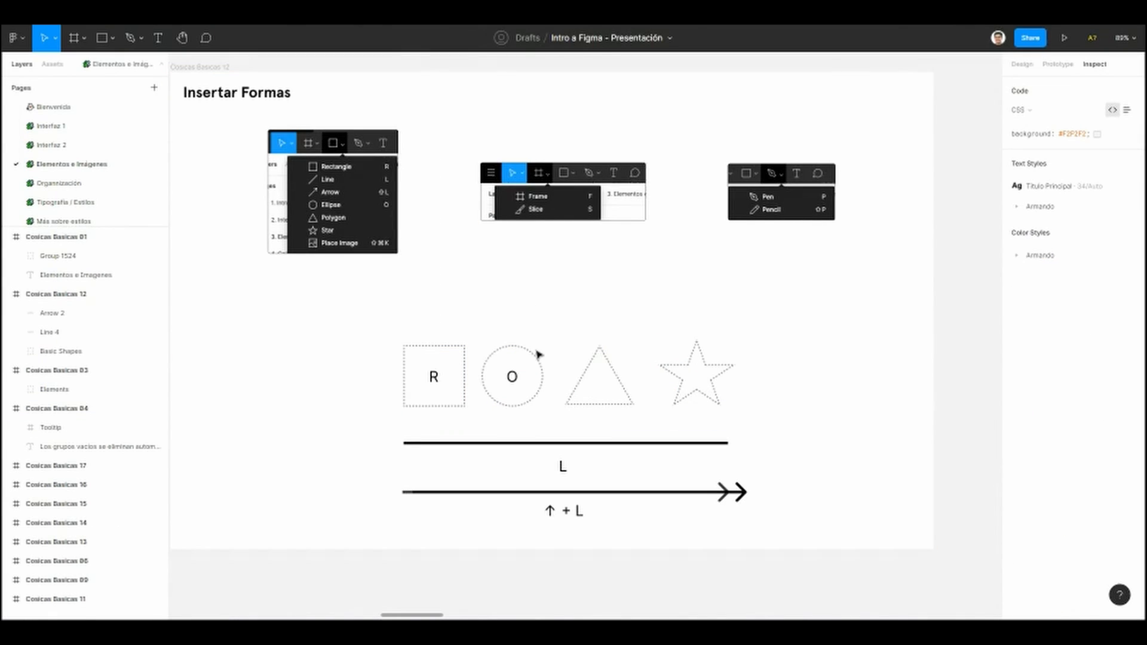
Step: Review the available shape tools, from Rectangle to Place Image, and compare them with the Insertar Formas slide
{"action": "scroll", "coordinate": [538, 354], "scroll_direction": "down", "scroll_amount": 1}
{"action": "scroll", "coordinate": [541, 323], "scroll_direction": "up", "scroll_amount": 2}
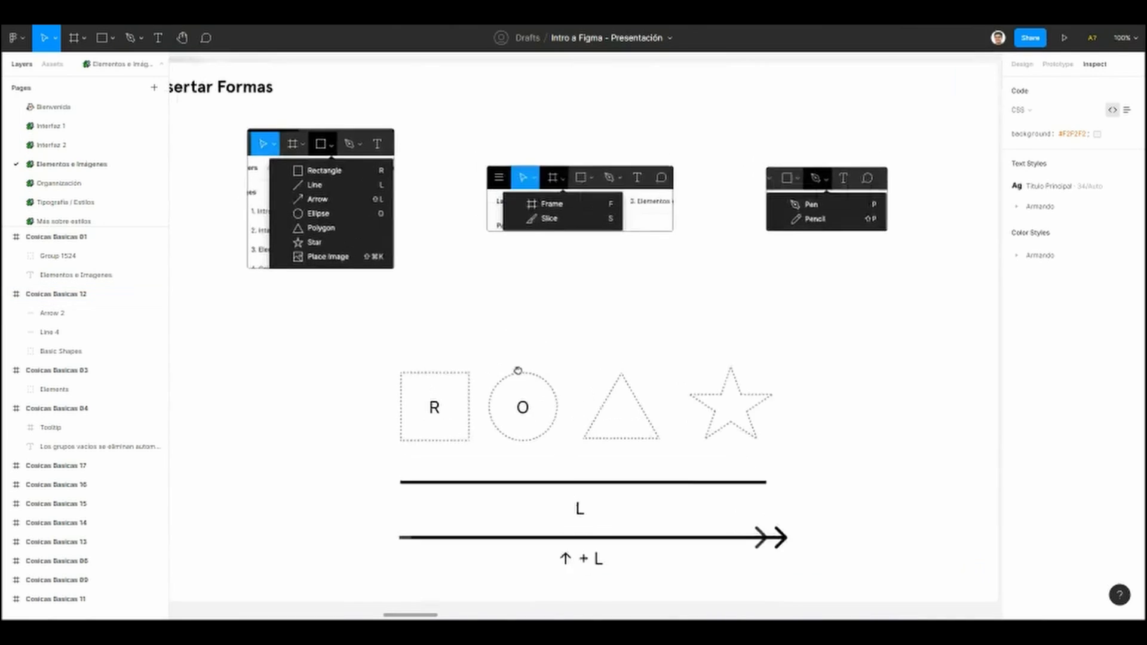
{"action": "left_click_drag", "start_coordinate": [518, 370], "coordinate": [555, 406]}
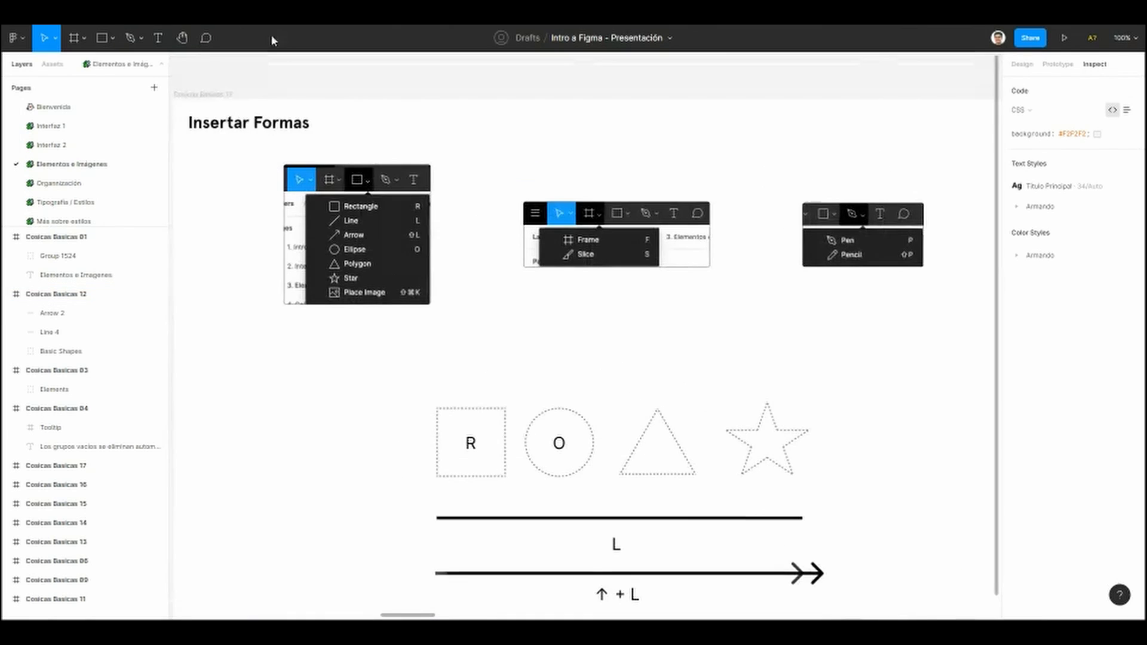
{"action": "left_click", "coordinate": [113, 40]}
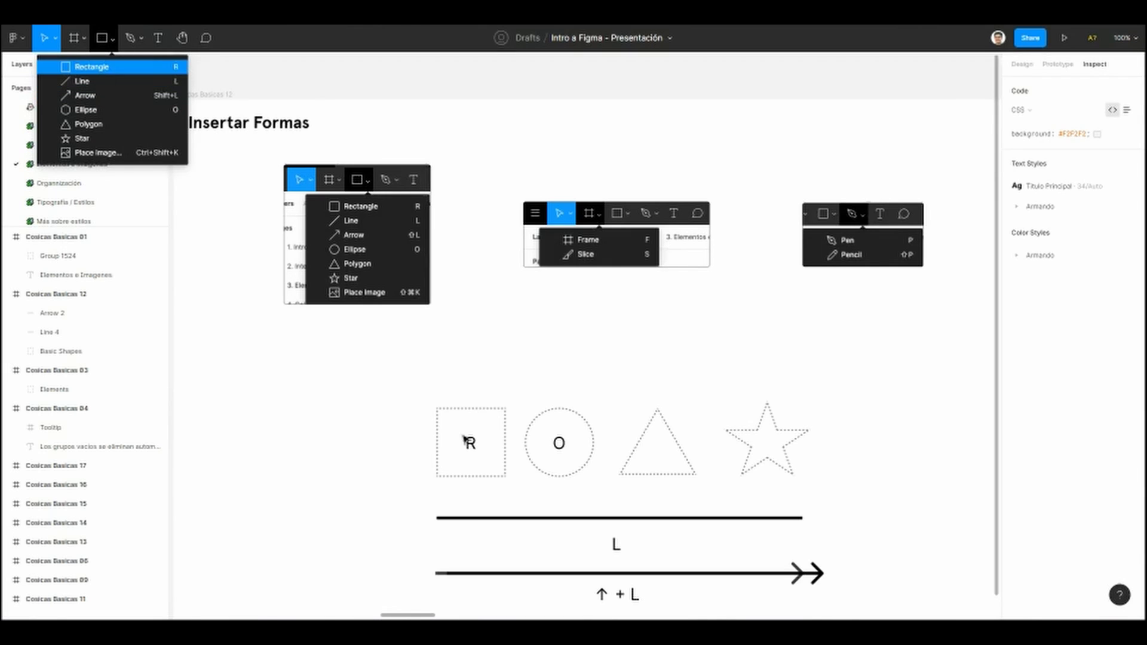
{"action": "left_click_drag", "start_coordinate": [493, 457], "coordinate": [507, 389]}
{"action": "scroll", "coordinate": [473, 397], "scroll_direction": "up", "scroll_amount": 3}
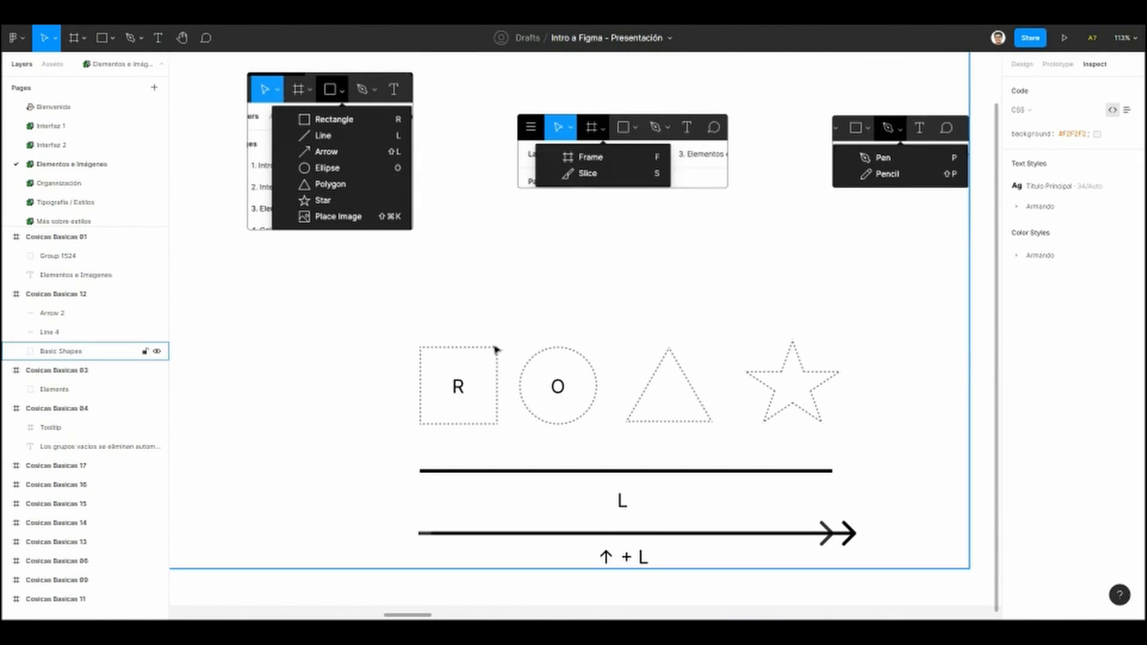
{"action": "left_click", "coordinate": [114, 41]}
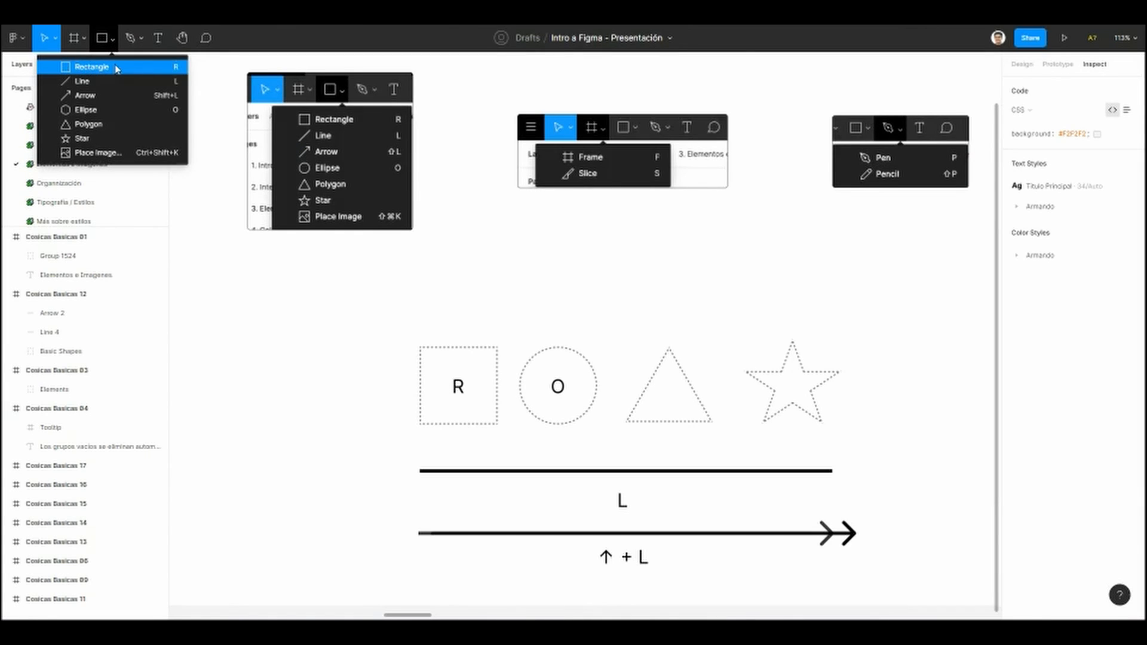
{"action": "left_click", "coordinate": [326, 324]}
Step: Draw a rectangle about 116 × 116 px over the dotted square marked R and delete it
{"action": "scroll", "coordinate": [371, 358], "scroll_direction": "down", "scroll_amount": 1}
{"action": "scroll", "coordinate": [370, 359], "scroll_direction": "right", "scroll_amount": 1}
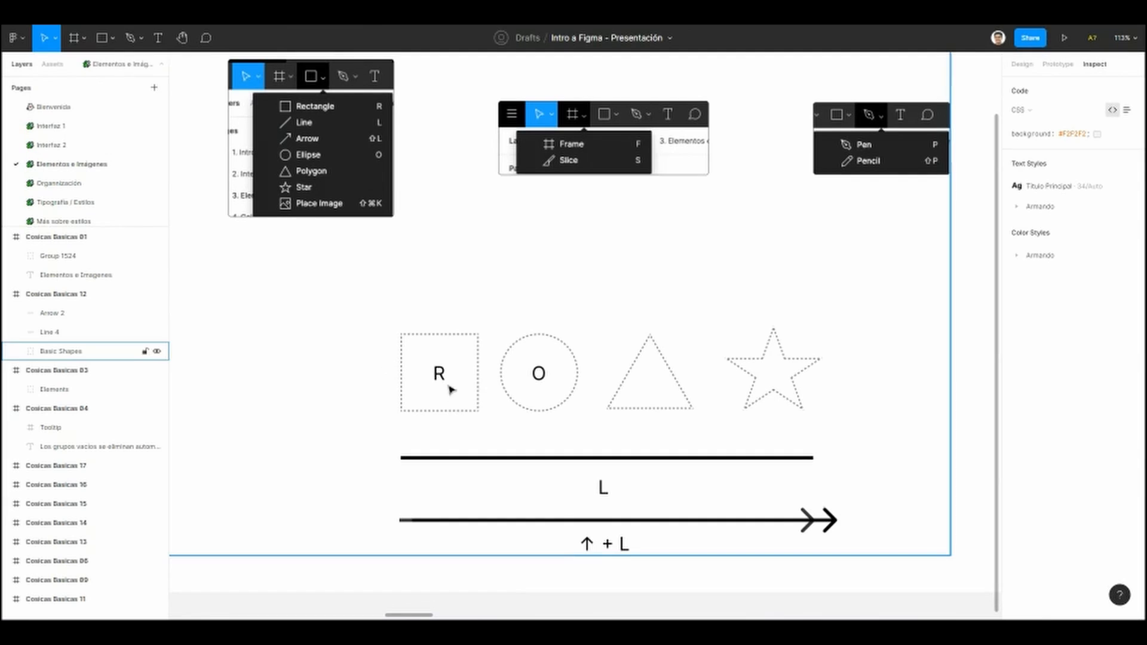
{"action": "mouse_move", "coordinate": [450, 387]}
{"action": "left_mouse_down"}
{"action": "mouse_move", "coordinate": [461, 389]}
{"action": "mouse_move", "coordinate": [449, 386]}
{"action": "left_mouse_up"}
{"action": "scroll", "coordinate": [529, 377], "scroll_direction": "up", "scroll_amount": 1}
{"action": "scroll", "coordinate": [528, 377], "scroll_direction": "left", "scroll_amount": 1}
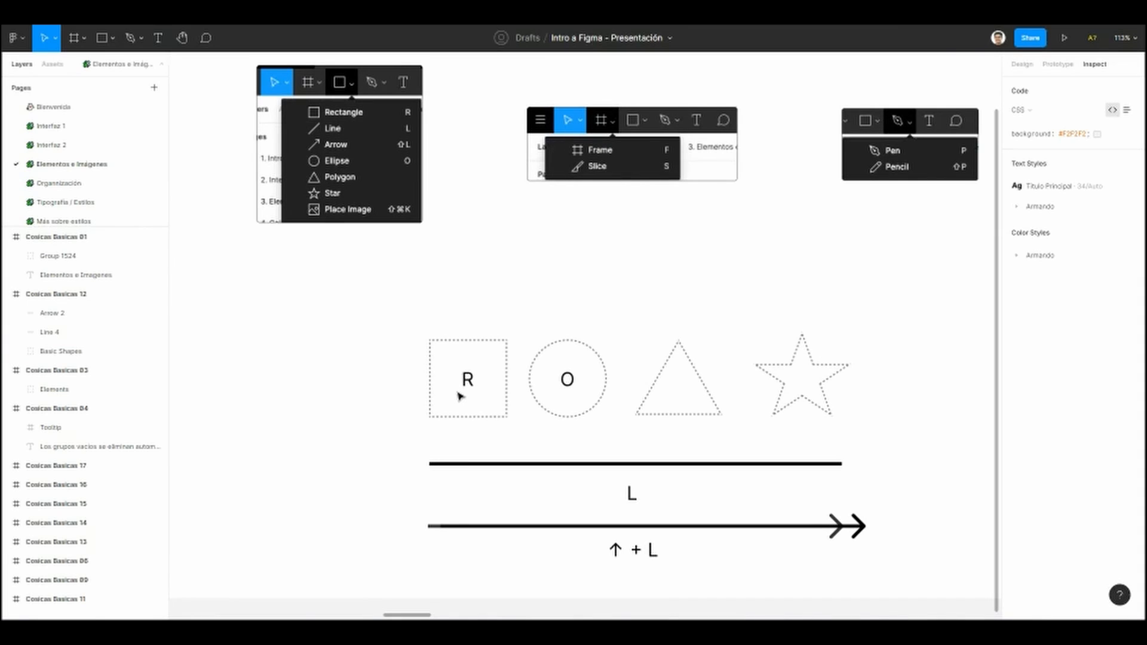
{"action": "key", "text": "r"}
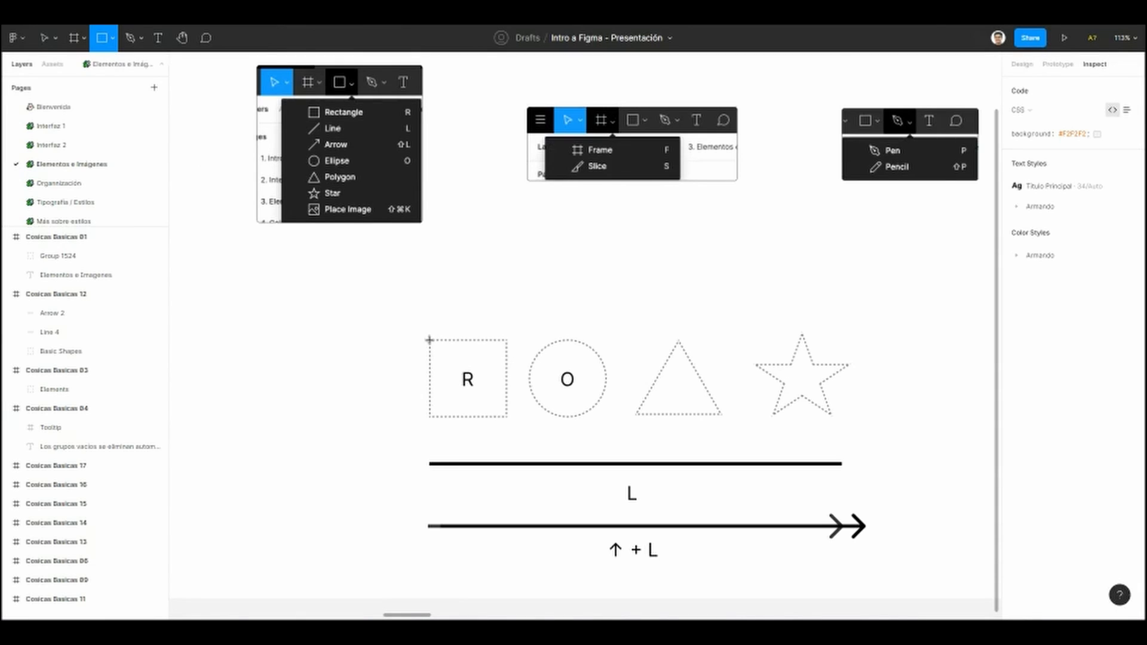
{"action": "left_click_drag", "start_coordinate": [430, 340], "coordinate": [508, 423]}
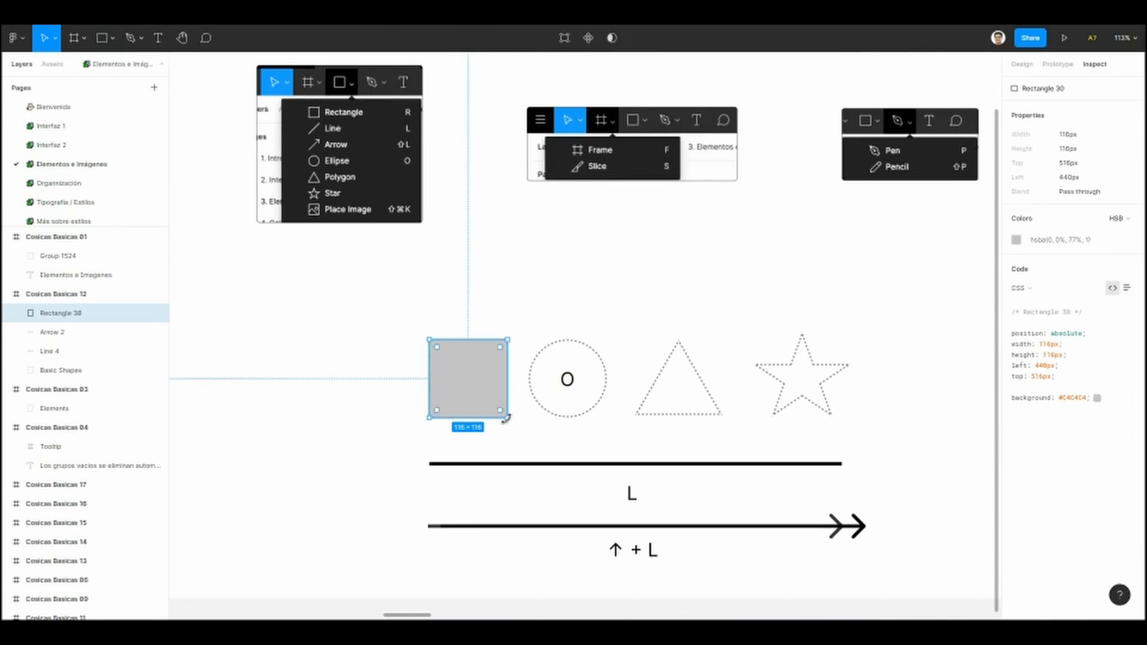
{"action": "key", "text": "BackSpace"}
Step: Draw a grey square with the Rectangle tool so it fills the dotted square outline marked R
{"action": "left_click", "coordinate": [103, 40]}
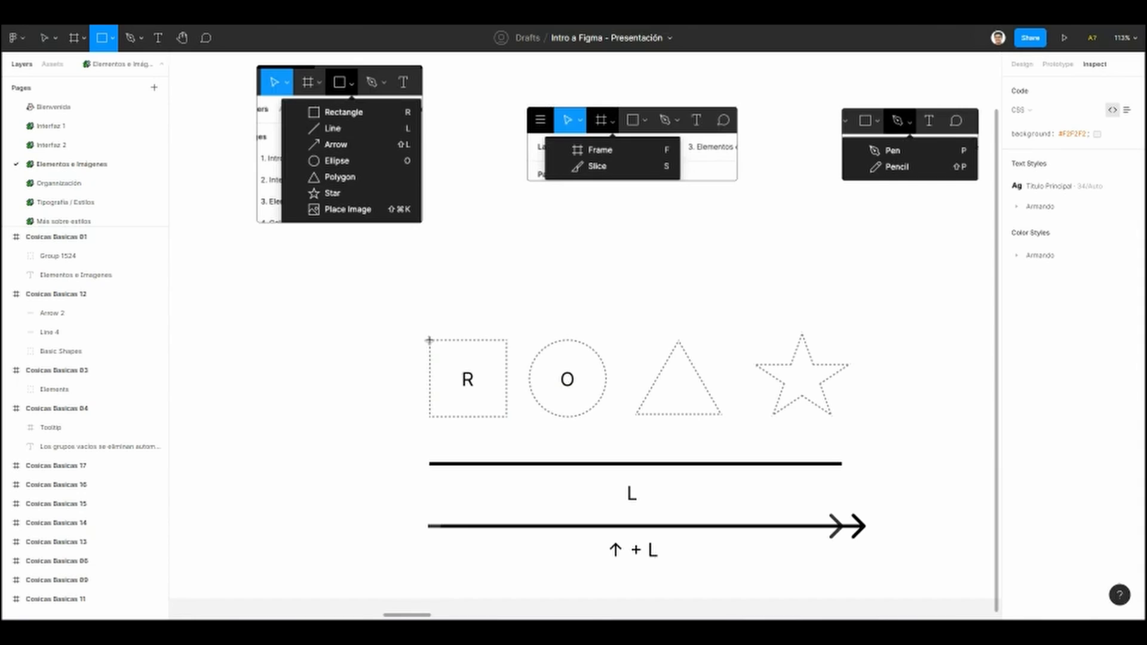
{"action": "left_click_drag", "start_coordinate": [429, 340], "coordinate": [507, 418]}
{"action": "left_click", "coordinate": [501, 315]}
{"action": "left_click_drag", "start_coordinate": [506, 315], "coordinate": [445, 313]}
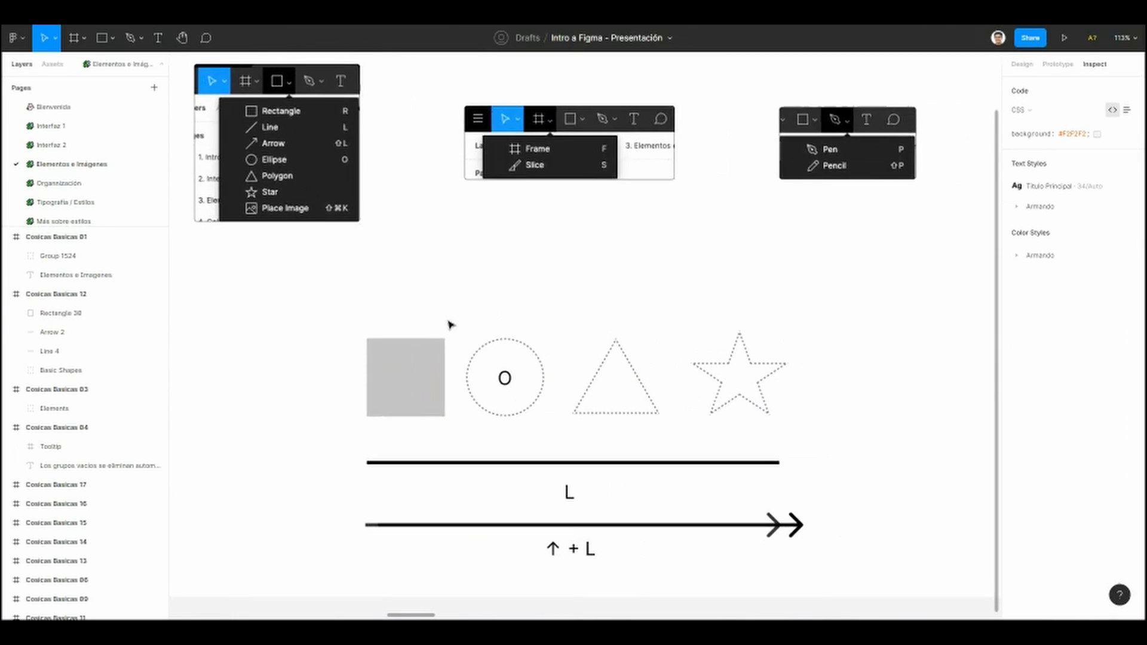
{"action": "scroll", "coordinate": [372, 246], "scroll_direction": "left", "scroll_amount": 2}
{"action": "scroll", "coordinate": [372, 245], "scroll_direction": "up", "scroll_amount": 1}
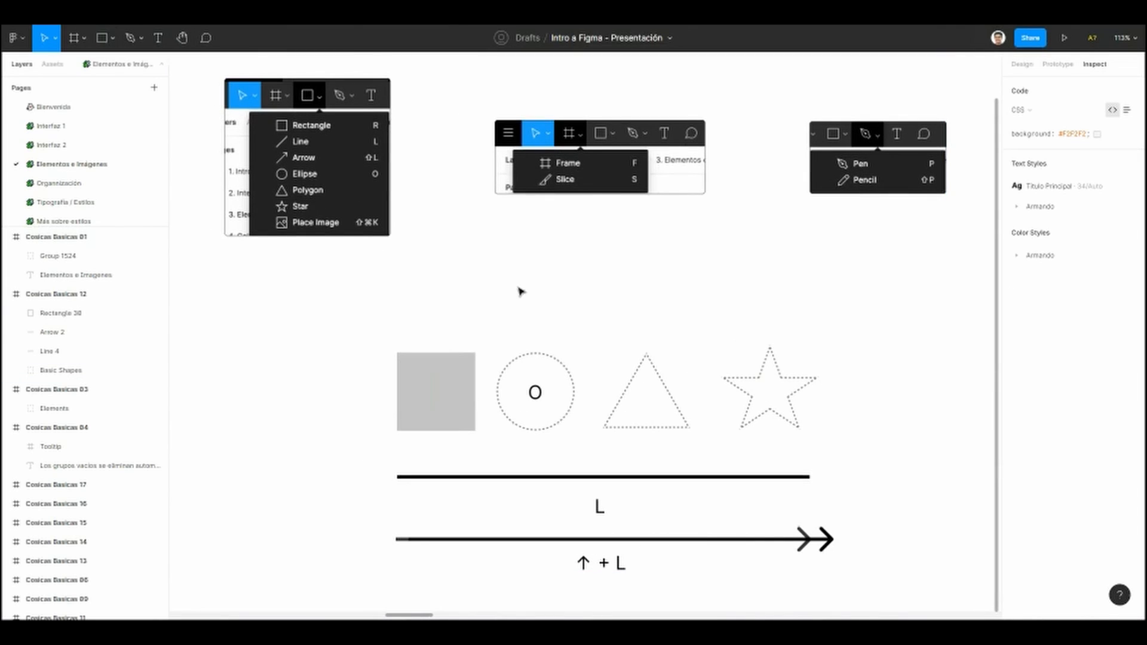
Step: Draw a circle about 119 × 119 px with the Ellipse tool over the dotted circle marked O
{"action": "scroll", "coordinate": [500, 348], "scroll_direction": "down", "scroll_amount": 3}
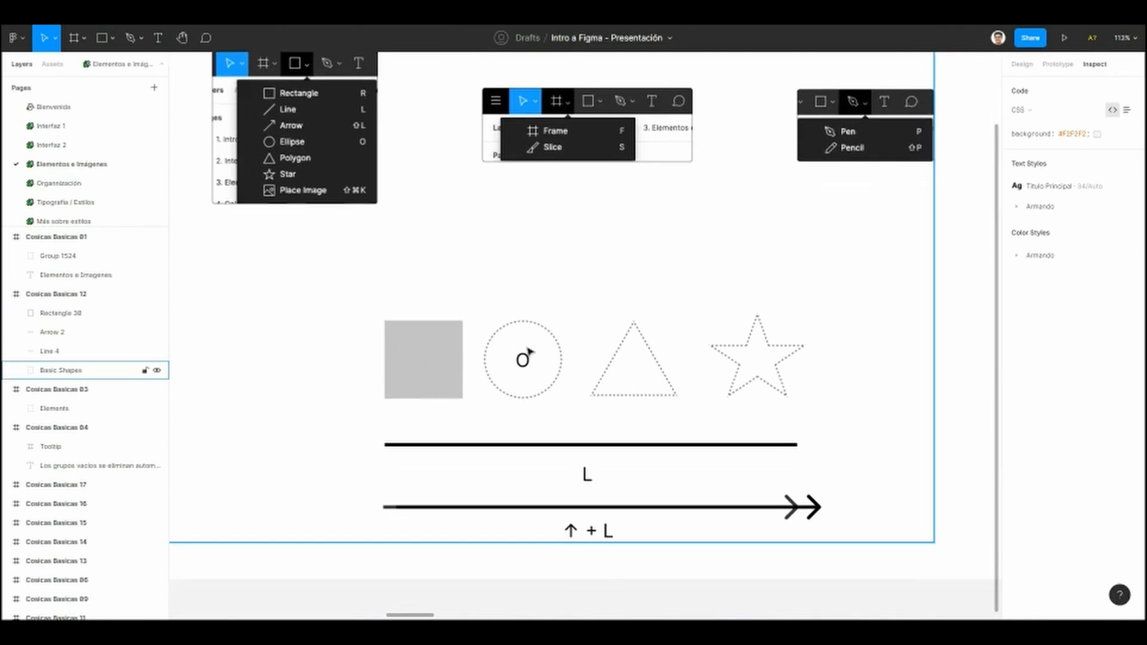
{"action": "scroll", "coordinate": [538, 364], "scroll_direction": "left", "scroll_amount": 1}
{"action": "scroll", "coordinate": [526, 349], "scroll_direction": "up", "scroll_amount": 1}
{"action": "scroll", "coordinate": [538, 376], "scroll_direction": "right", "scroll_amount": 1}
{"action": "scroll", "coordinate": [526, 373], "scroll_direction": "up", "scroll_amount": 1}
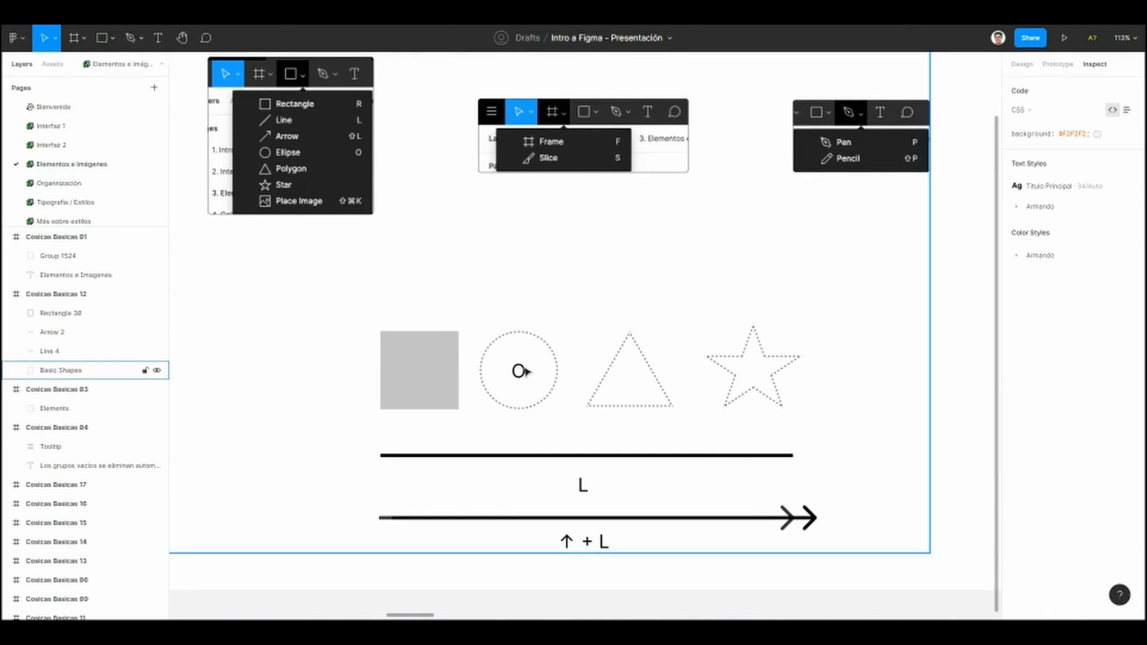
{"action": "left_click", "coordinate": [113, 39]}
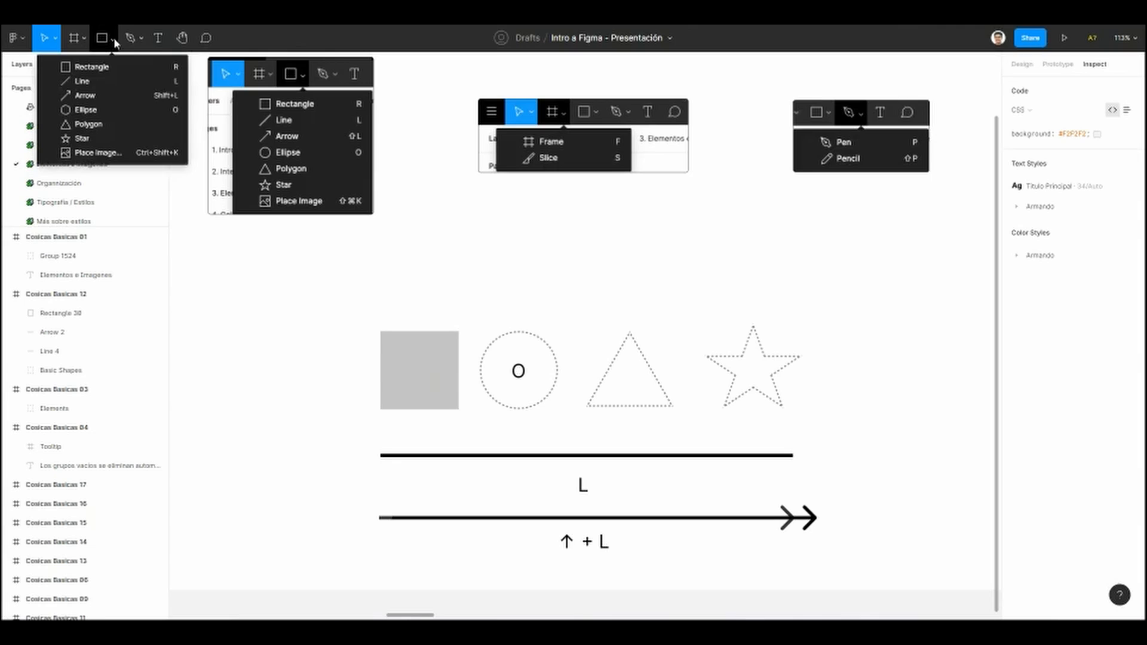
{"action": "left_click", "coordinate": [90, 110]}
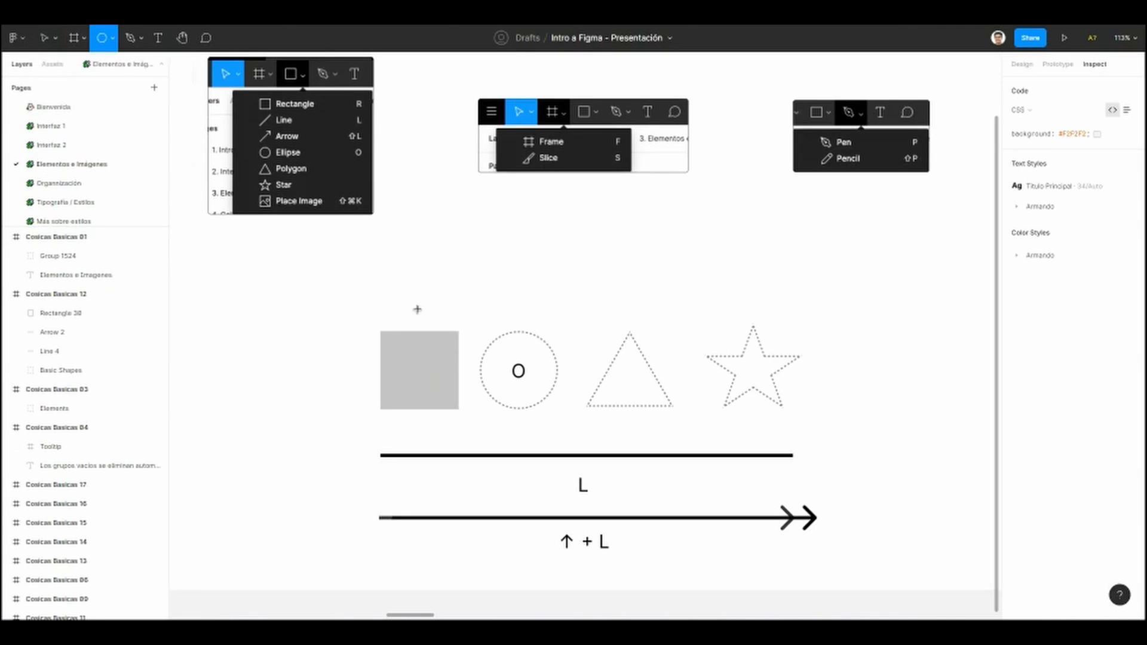
{"action": "mouse_move", "coordinate": [493, 341]}
{"action": "left_mouse_down"}
{"action": "mouse_move", "coordinate": [561, 426]}
{"action": "mouse_move", "coordinate": [527, 389]}
{"action": "left_mouse_up"}
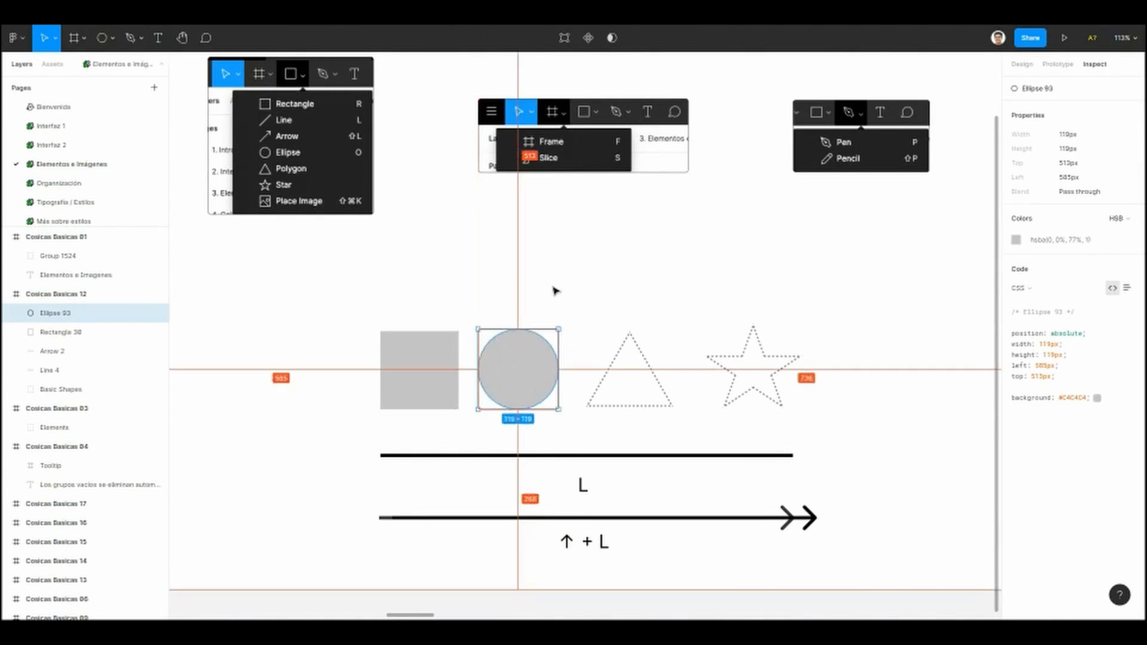
{"action": "left_click", "coordinate": [556, 291]}
{"action": "left_click_drag", "start_coordinate": [554, 293], "coordinate": [463, 262]}
{"action": "left_click", "coordinate": [441, 347]}
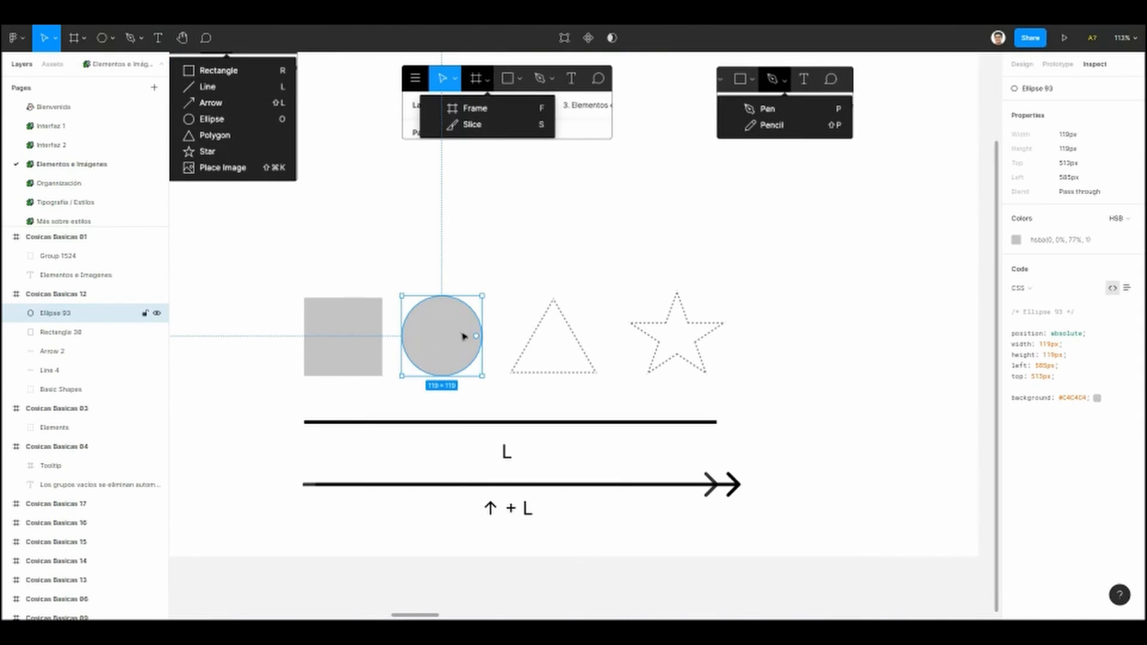
{"action": "left_click", "coordinate": [610, 253]}
{"action": "left_click_drag", "start_coordinate": [611, 240], "coordinate": [607, 254]}
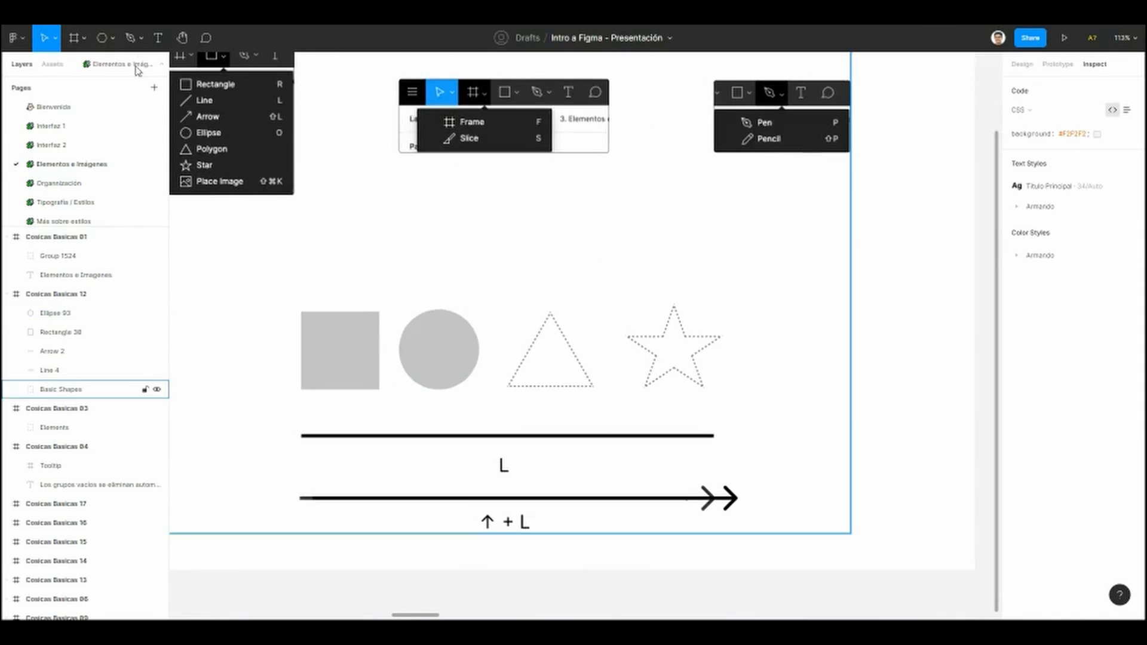
Step: Draw a triangle with the Polygon tool and move it onto the dotted triangle outline
{"action": "left_click", "coordinate": [111, 38]}
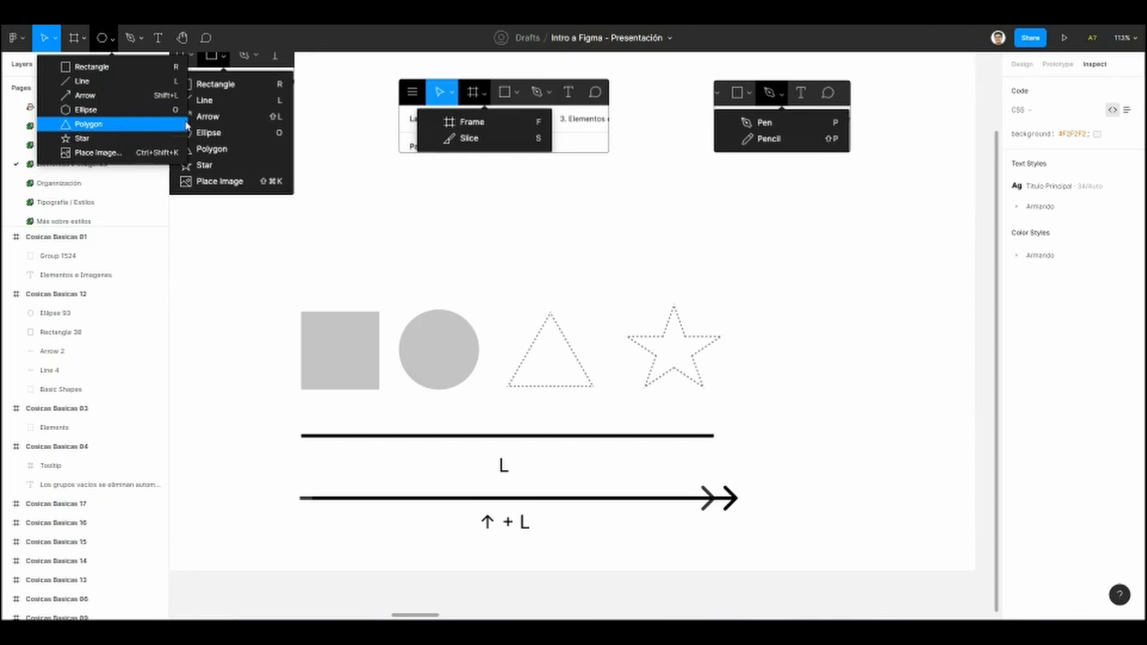
{"action": "left_click", "coordinate": [85, 125]}
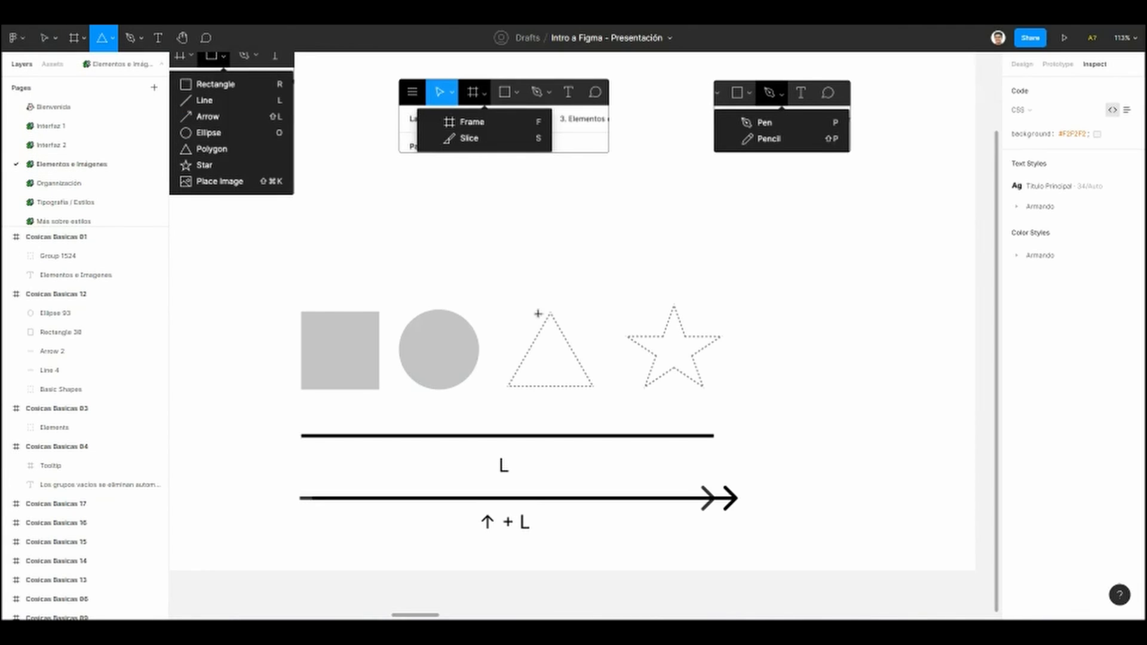
{"action": "left_click_drag", "start_coordinate": [522, 308], "coordinate": [634, 418]}
{"action": "left_click_drag", "start_coordinate": [578, 366], "coordinate": [553, 366]}
{"action": "left_click", "coordinate": [558, 487]}
{"action": "scroll", "coordinate": [492, 264], "scroll_direction": "down", "scroll_amount": 4}
{"action": "scroll", "coordinate": [509, 297], "scroll_direction": "left", "scroll_amount": 2}
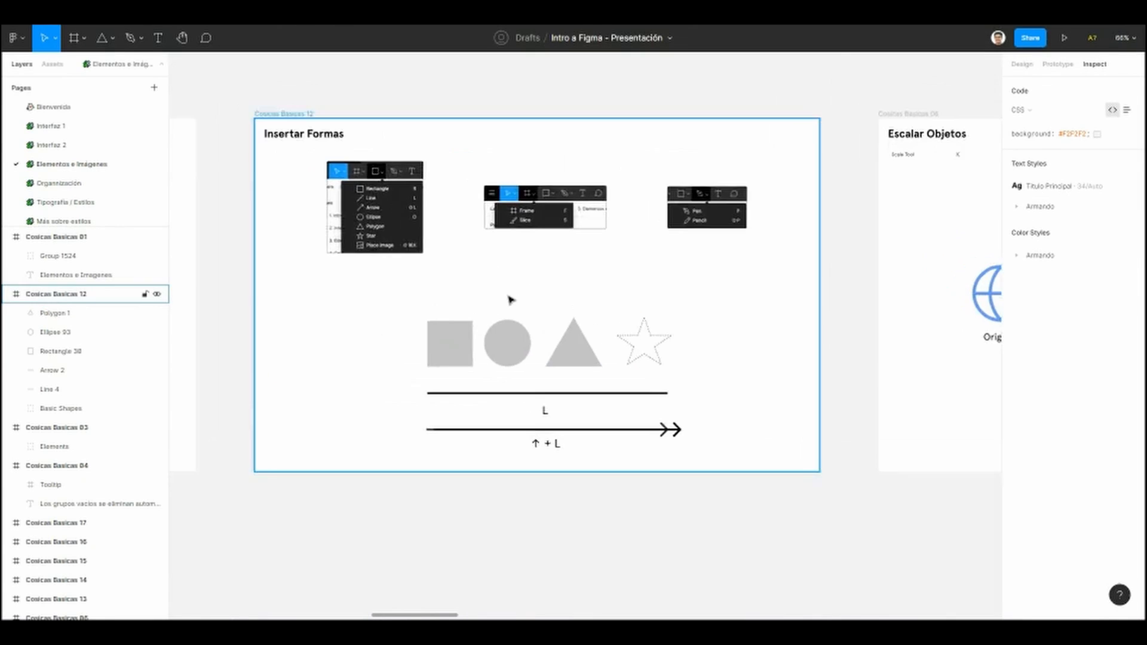
Step: Move the extra black arrow down off the sample arrow line and delete it
{"action": "scroll", "coordinate": [511, 276], "scroll_direction": "down", "scroll_amount": 3}
{"action": "scroll", "coordinate": [512, 276], "scroll_direction": "up", "scroll_amount": 5}
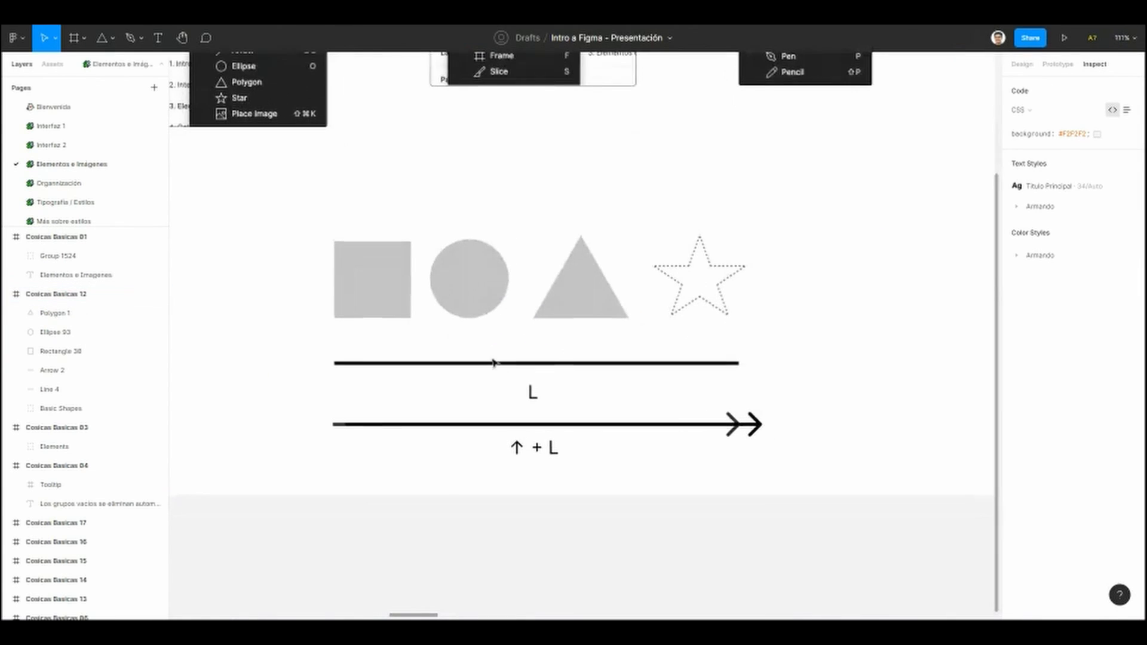
{"action": "left_click", "coordinate": [112, 39]}
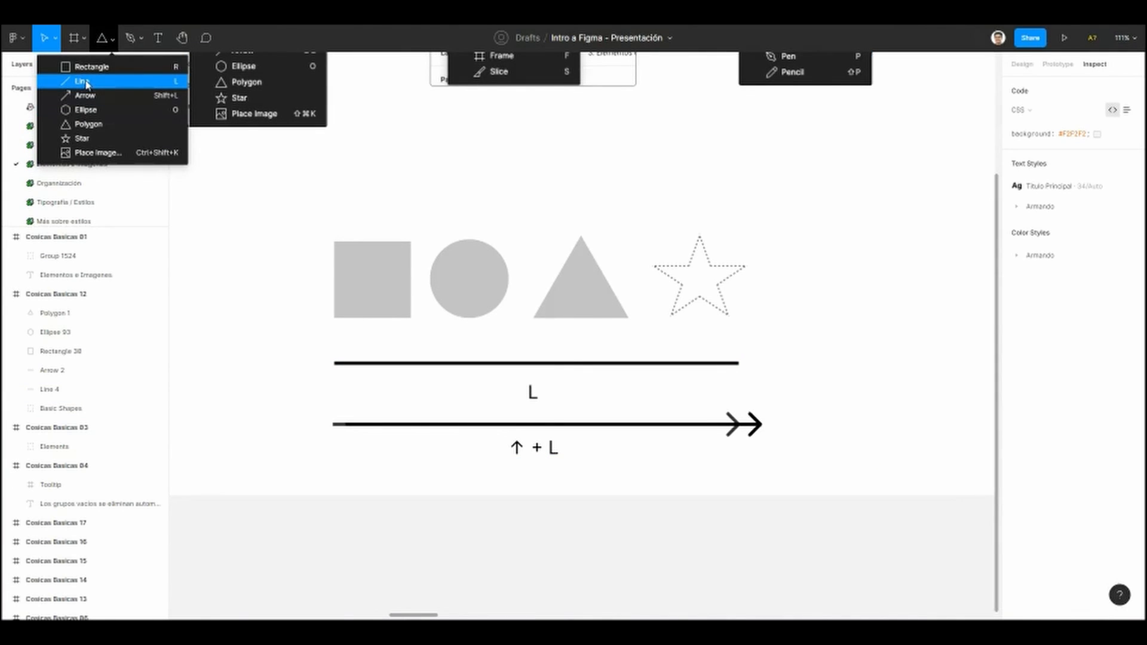
{"action": "left_click", "coordinate": [533, 478]}
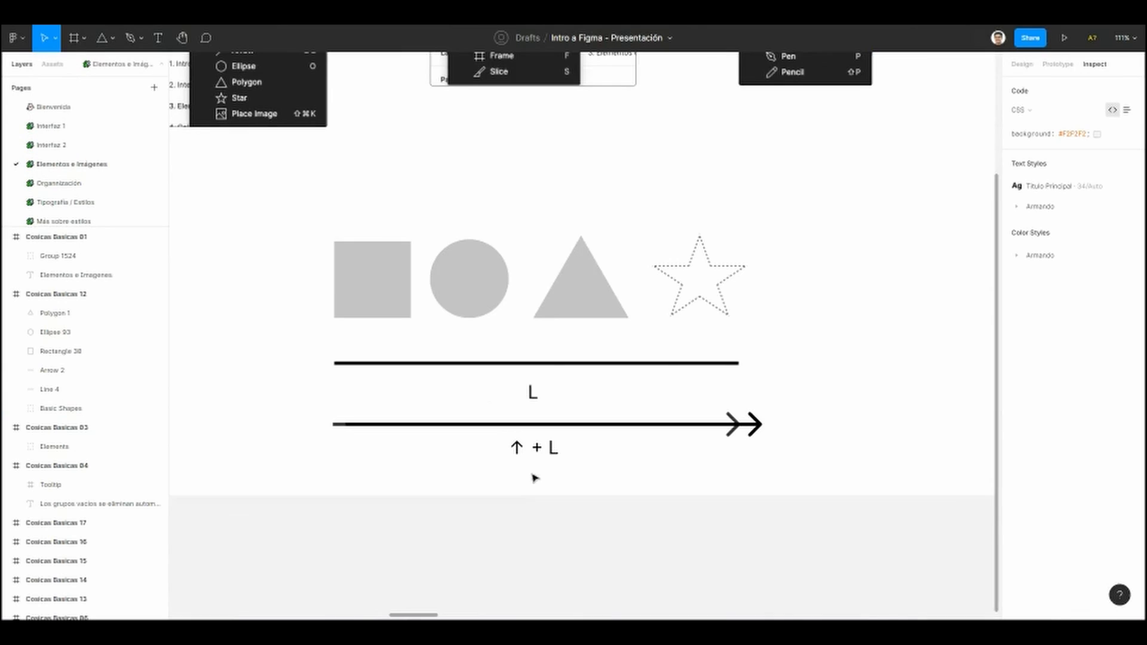
{"action": "left_click_drag", "start_coordinate": [754, 424], "coordinate": [775, 460]}
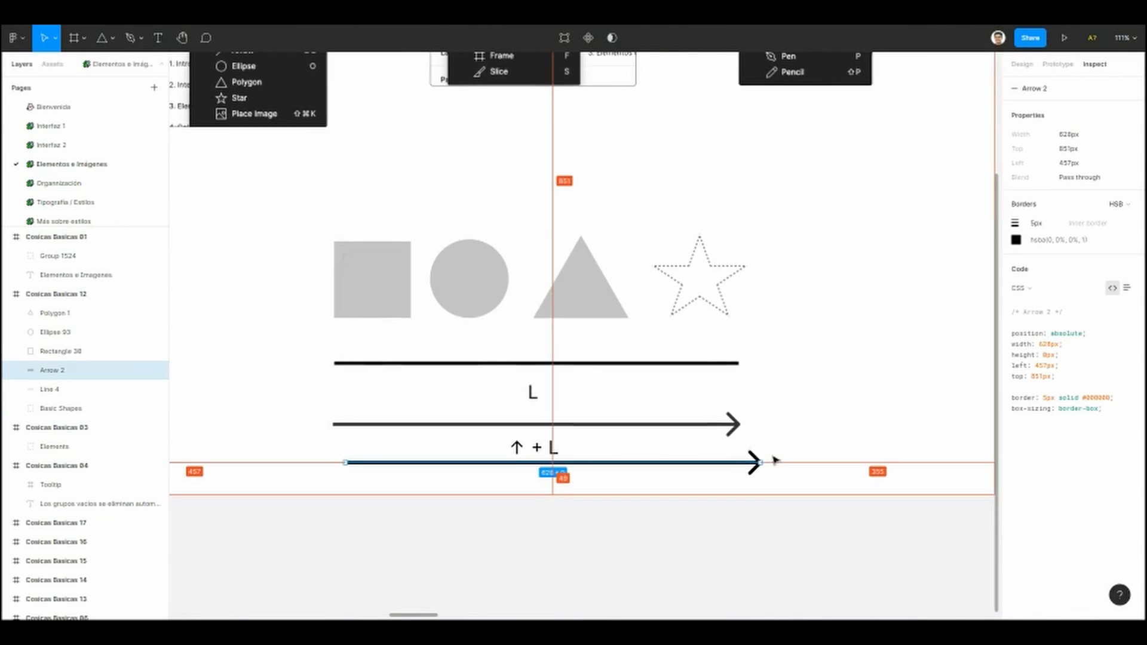
{"action": "key", "text": "Delete"}
Step: Draw a star with the Star tool over the dotted star outline
{"action": "left_click", "coordinate": [115, 41]}
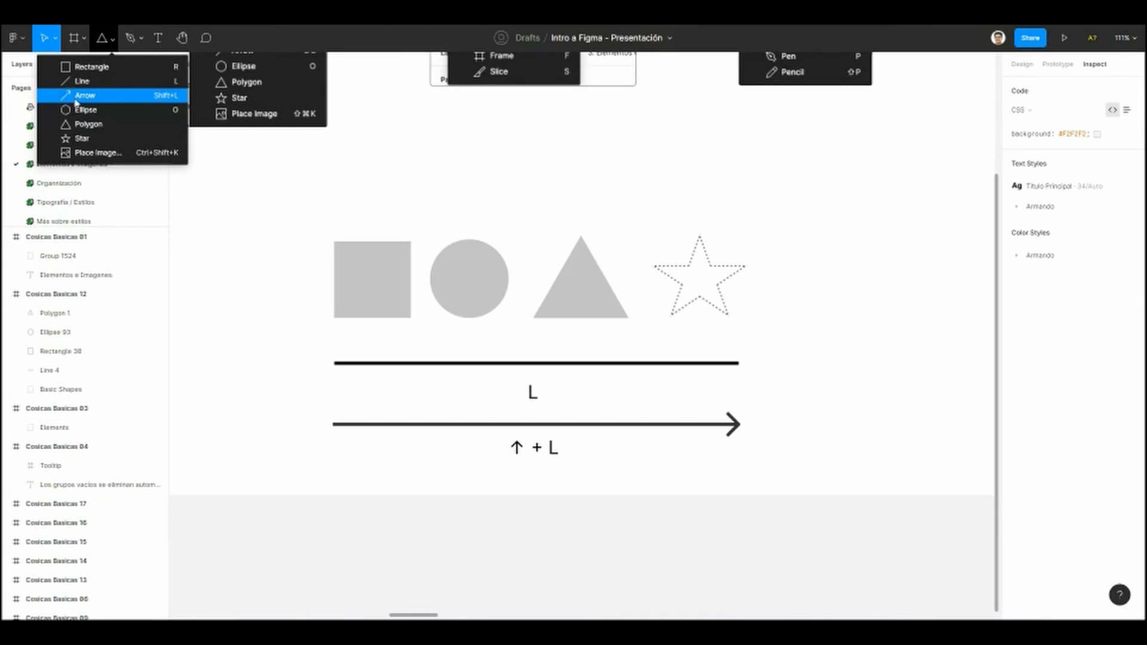
{"action": "left_click", "coordinate": [576, 488]}
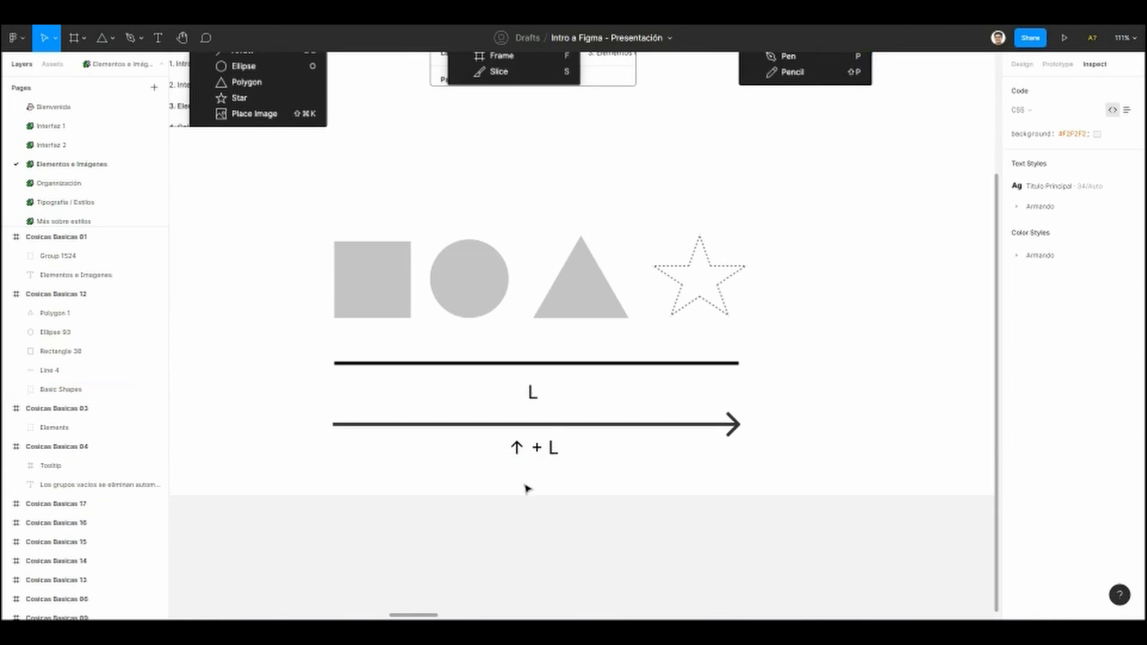
{"action": "scroll", "coordinate": [456, 487], "scroll_direction": "up", "scroll_amount": 3}
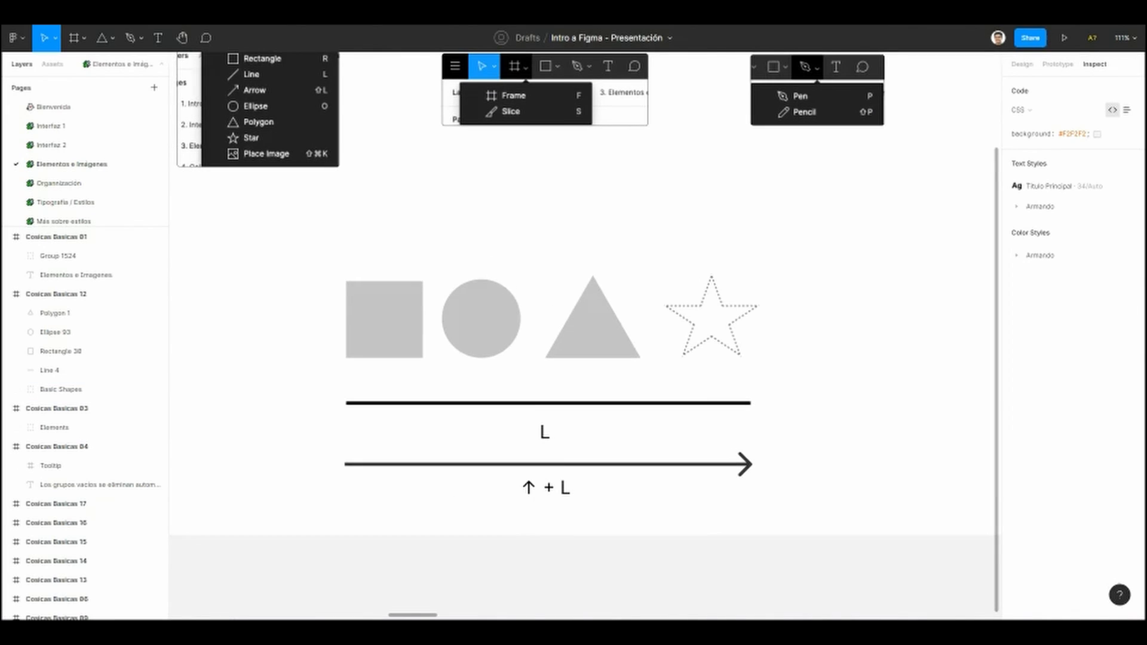
{"action": "scroll", "coordinate": [320, 320], "scroll_direction": "up", "scroll_amount": 3}
{"action": "left_click", "coordinate": [111, 37]}
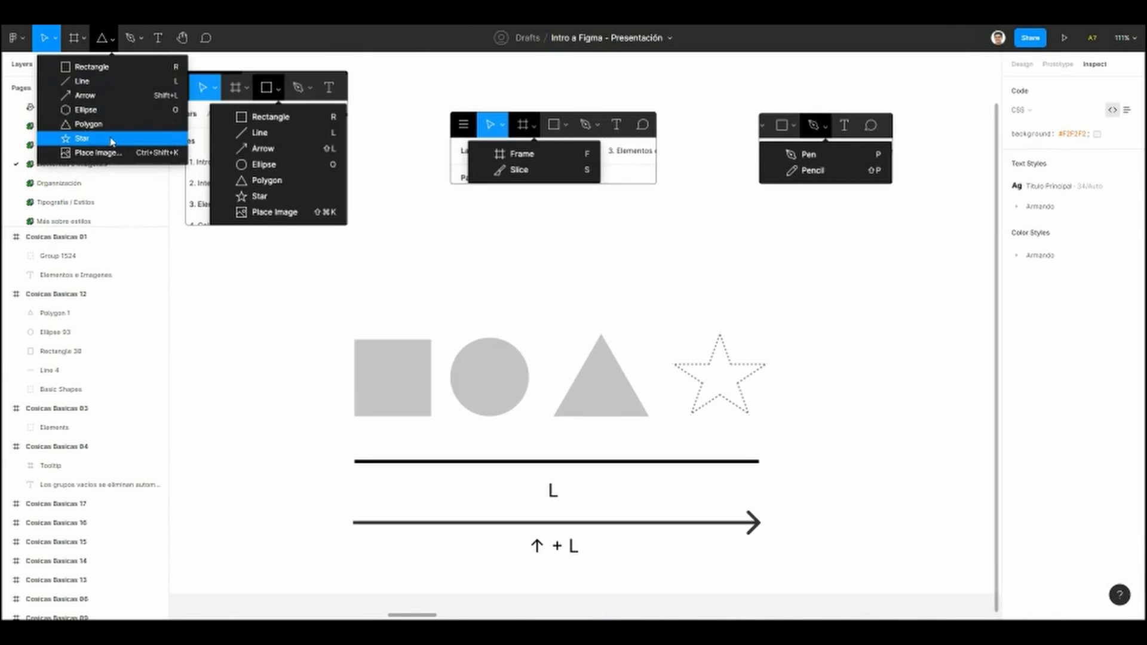
{"action": "left_click", "coordinate": [111, 141]}
{"action": "scroll", "coordinate": [335, 215], "scroll_direction": "up", "scroll_amount": 3}
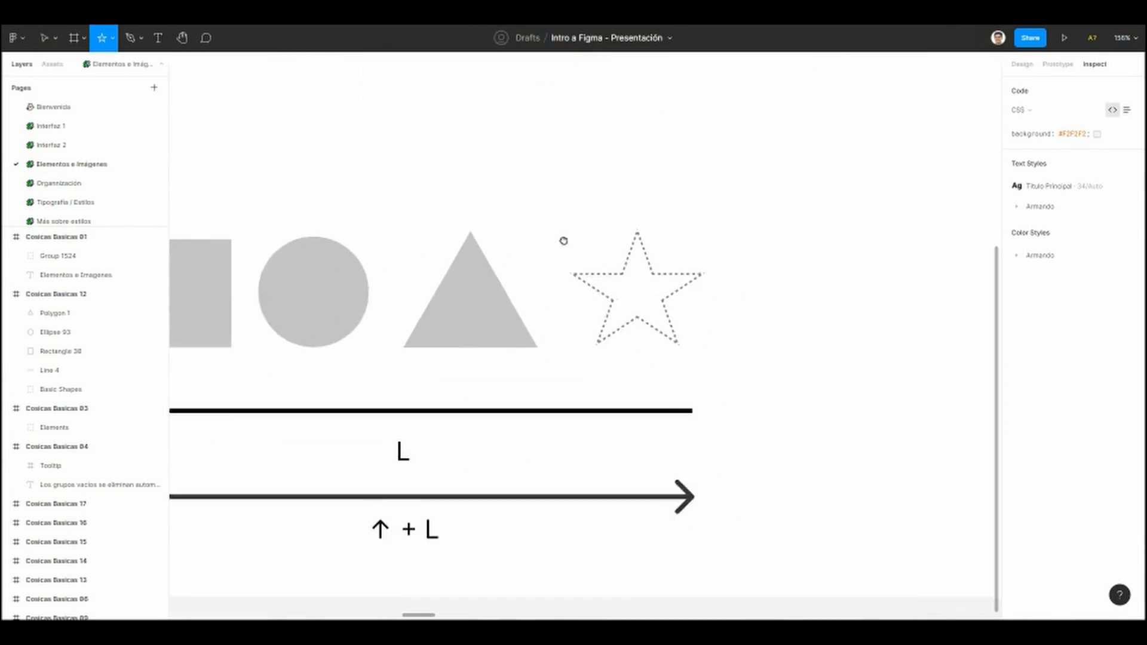
{"action": "mouse_move", "coordinate": [579, 220]}
{"action": "left_mouse_down"}
{"action": "mouse_move", "coordinate": [675, 329]}
{"action": "mouse_move", "coordinate": [628, 297]}
{"action": "mouse_move", "coordinate": [635, 291]}
{"action": "left_mouse_up"}
Step: Draw a horizontal line about 612 px long over the thick black sample line and nudge it 20 px upward
{"action": "left_click", "coordinate": [114, 38]}
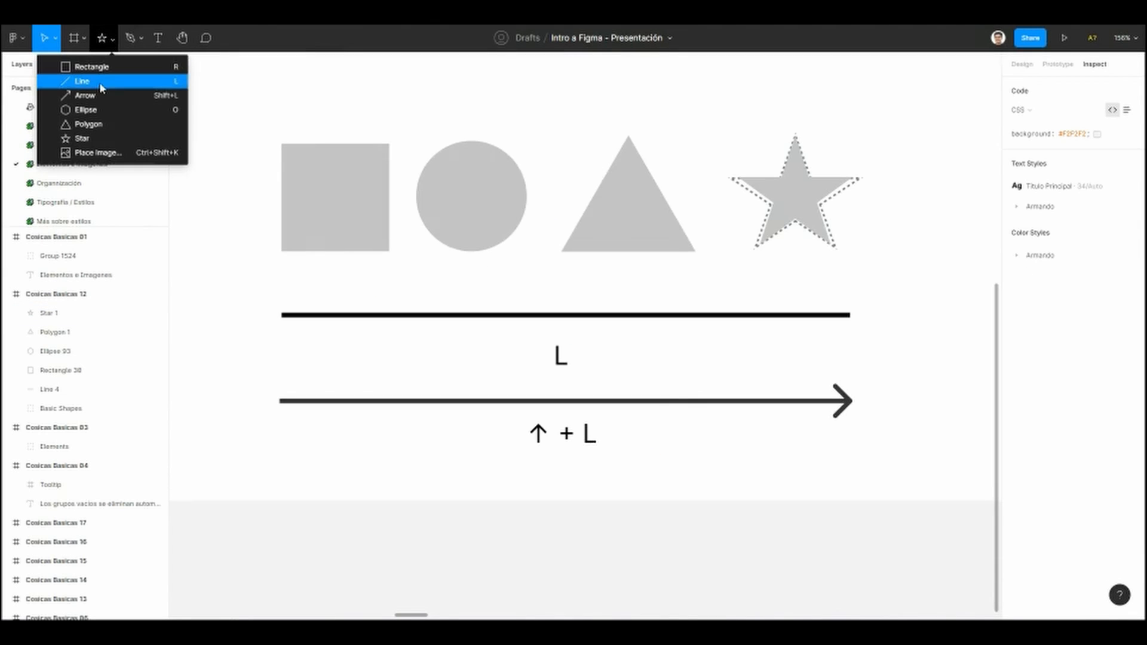
{"action": "left_click", "coordinate": [78, 82]}
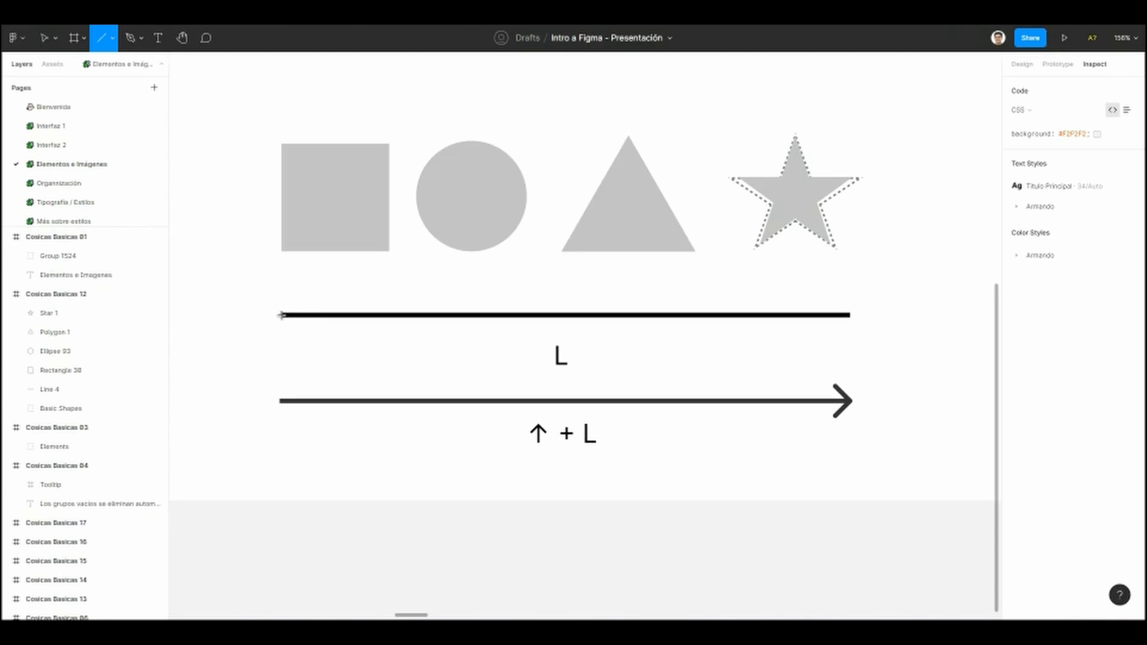
{"action": "mouse_move", "coordinate": [281, 315]}
{"action": "left_mouse_down"}
{"action": "mouse_move", "coordinate": [458, 317]}
{"action": "mouse_move", "coordinate": [758, 349]}
{"action": "mouse_move", "coordinate": [853, 340]}
{"action": "left_mouse_up"}
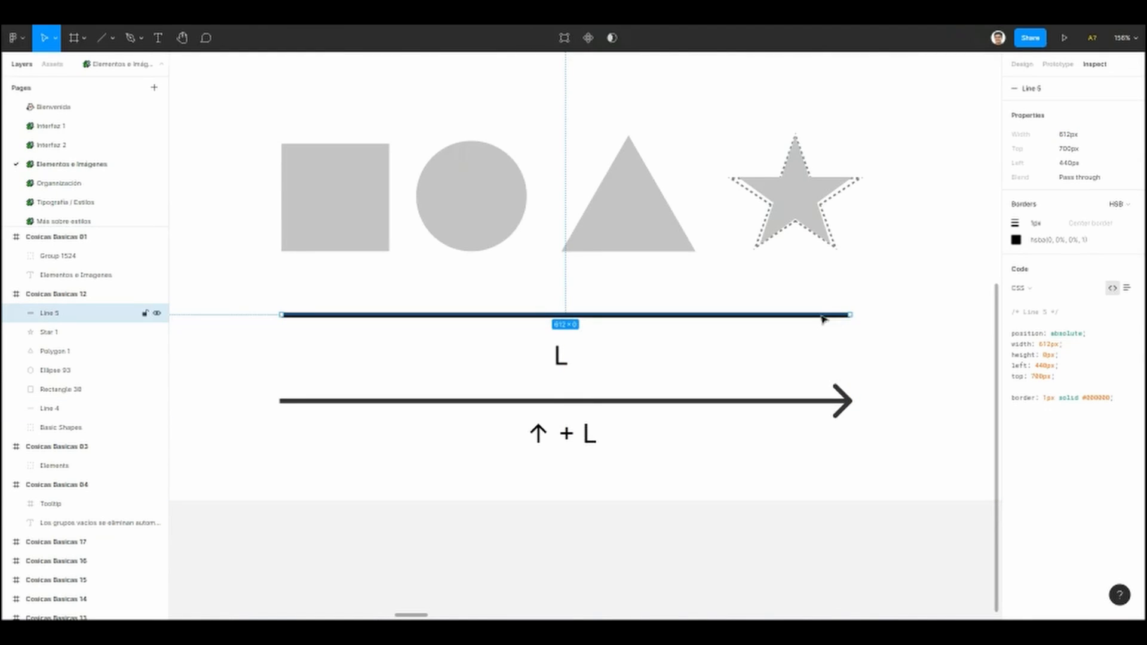
{"action": "key", "text": "shift+Up"}
{"action": "key", "text": "shift+Up"}
{"action": "left_click", "coordinate": [770, 367]}
{"action": "left_click", "coordinate": [713, 297]}
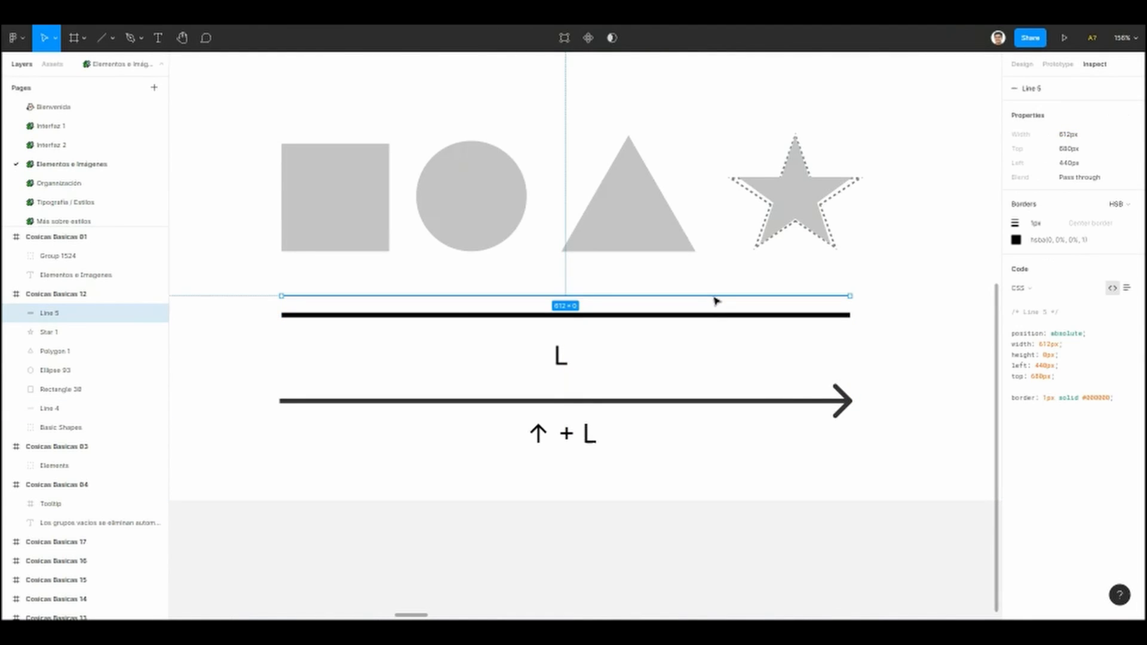
Step: Set the stroke width of the newly drawn line to 5 in its design properties
{"action": "left_click", "coordinate": [1022, 64]}
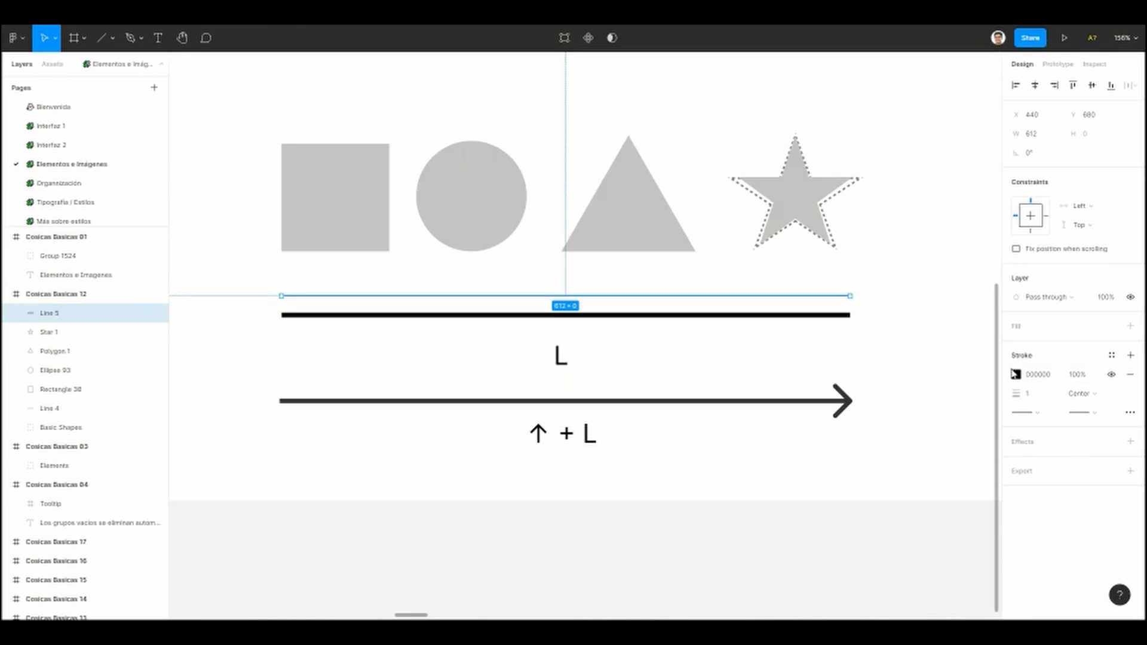
{"action": "left_click", "coordinate": [1031, 399]}
{"action": "key", "text": "Return"}
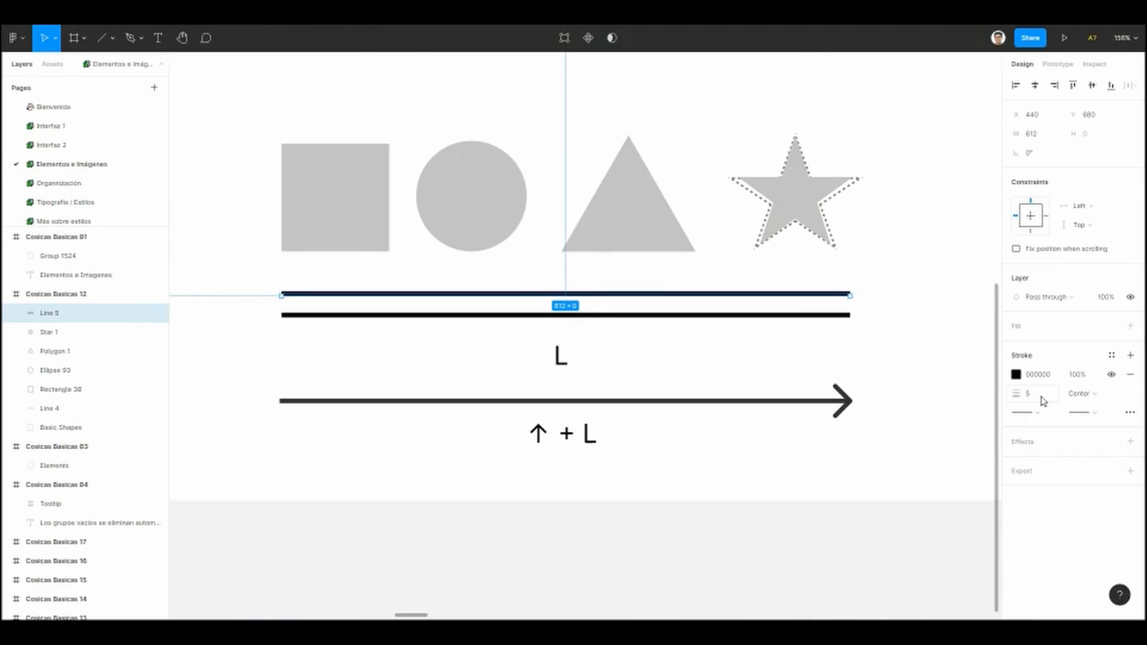
{"action": "left_click", "coordinate": [920, 310]}
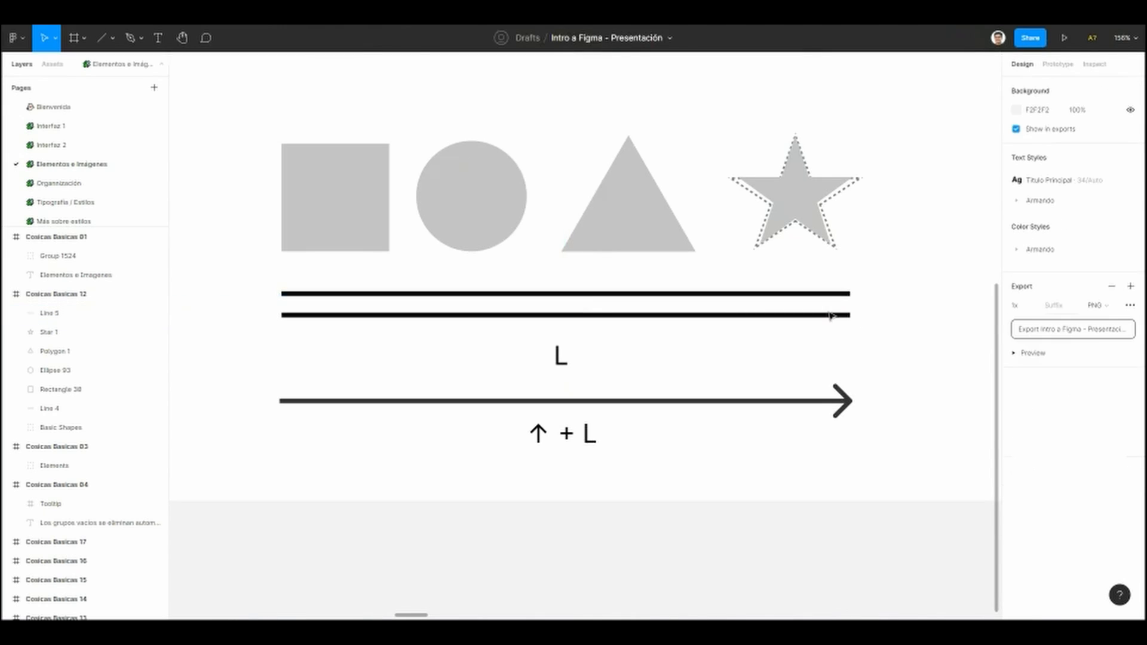
Step: Move the newly drawn line down so it sits just above the original sample line
{"action": "scroll", "coordinate": [299, 302], "scroll_direction": "up", "scroll_amount": 5}
{"action": "left_click", "coordinate": [305, 279]}
{"action": "left_click_drag", "start_coordinate": [323, 276], "coordinate": [318, 318]}
{"action": "left_click", "coordinate": [316, 434]}
Step: Draw a horizontal arrow with the Arrow tool just above the sample arrow, spanning its full length
{"action": "scroll", "coordinate": [318, 358], "scroll_direction": "down", "scroll_amount": 4}
{"action": "scroll", "coordinate": [323, 279], "scroll_direction": "down", "scroll_amount": 3}
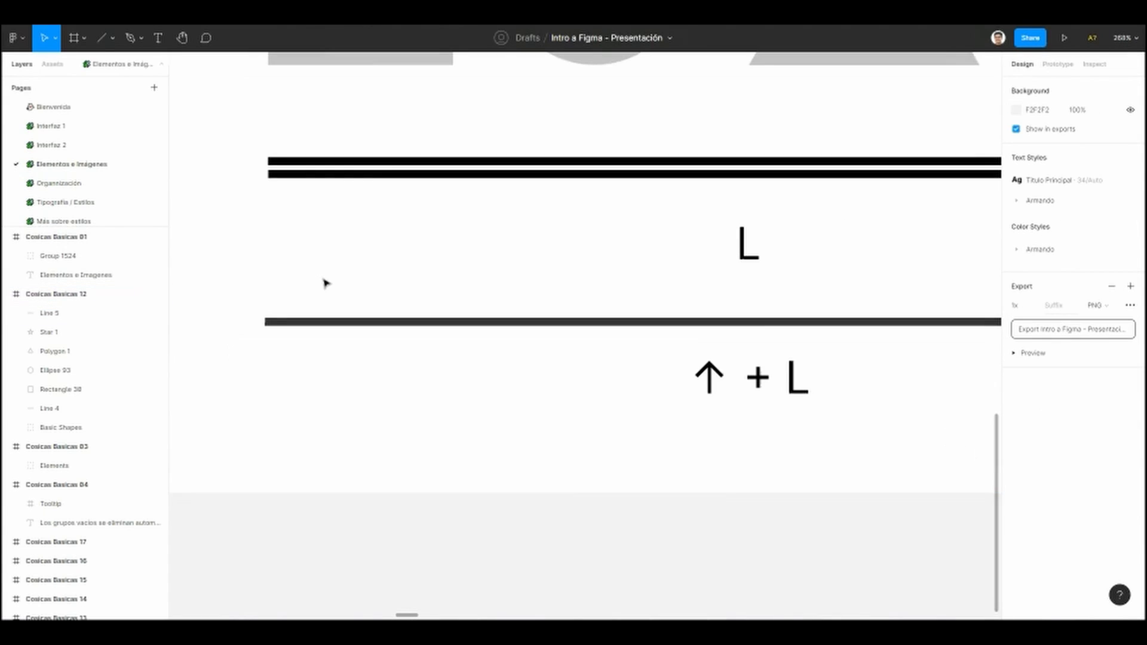
{"action": "left_click", "coordinate": [103, 97]}
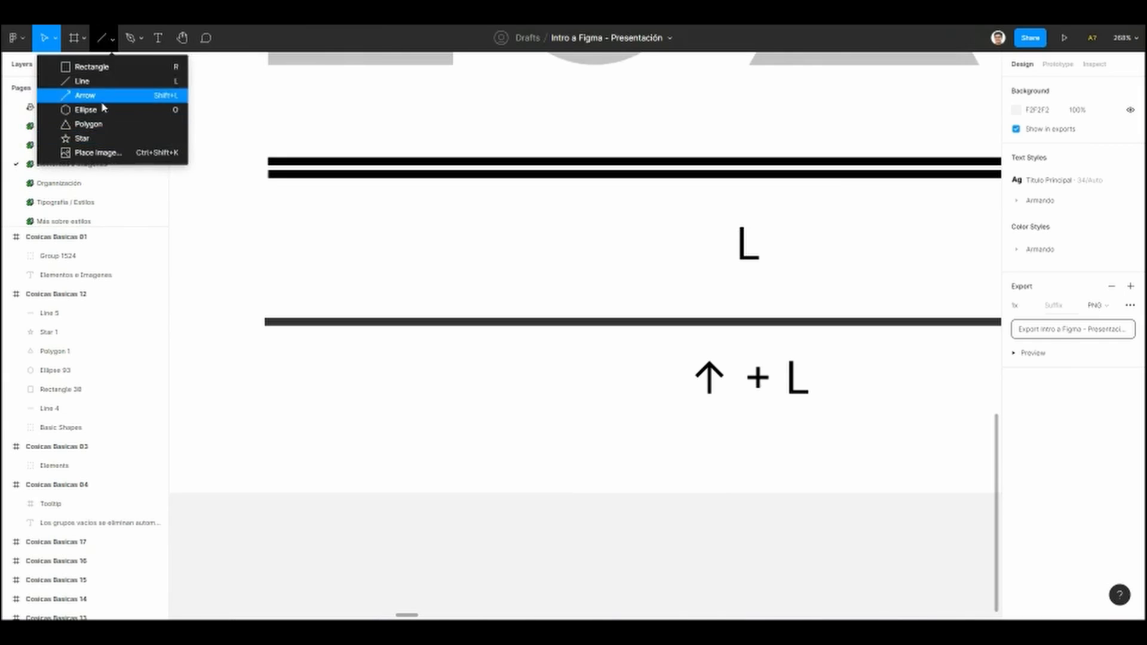
{"action": "scroll", "coordinate": [367, 338], "scroll_direction": "down", "scroll_amount": 3}
{"action": "left_click_drag", "start_coordinate": [200, 293], "coordinate": [913, 292]}
{"action": "left_click", "coordinate": [907, 411]}
{"action": "scroll", "coordinate": [733, 389], "scroll_direction": "down", "scroll_amount": 10}
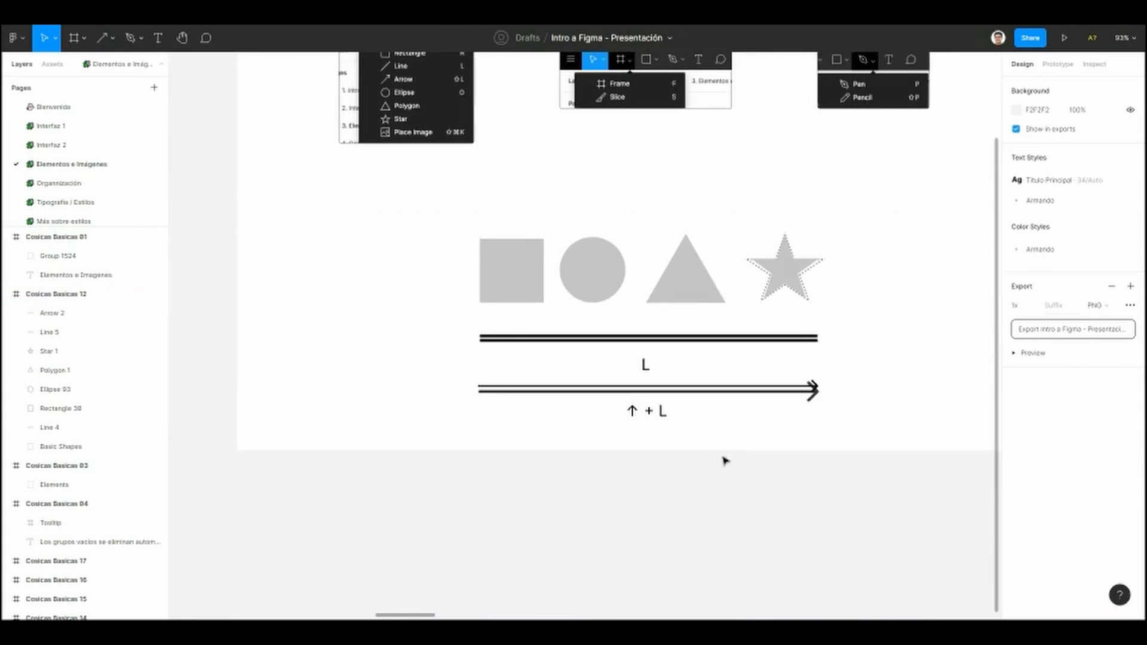
Step: Go to the Escalar Objetos slide and examine its globe examples and the Move and Scale tool options
{"action": "scroll", "coordinate": [520, 245], "scroll_direction": "up", "scroll_amount": 5}
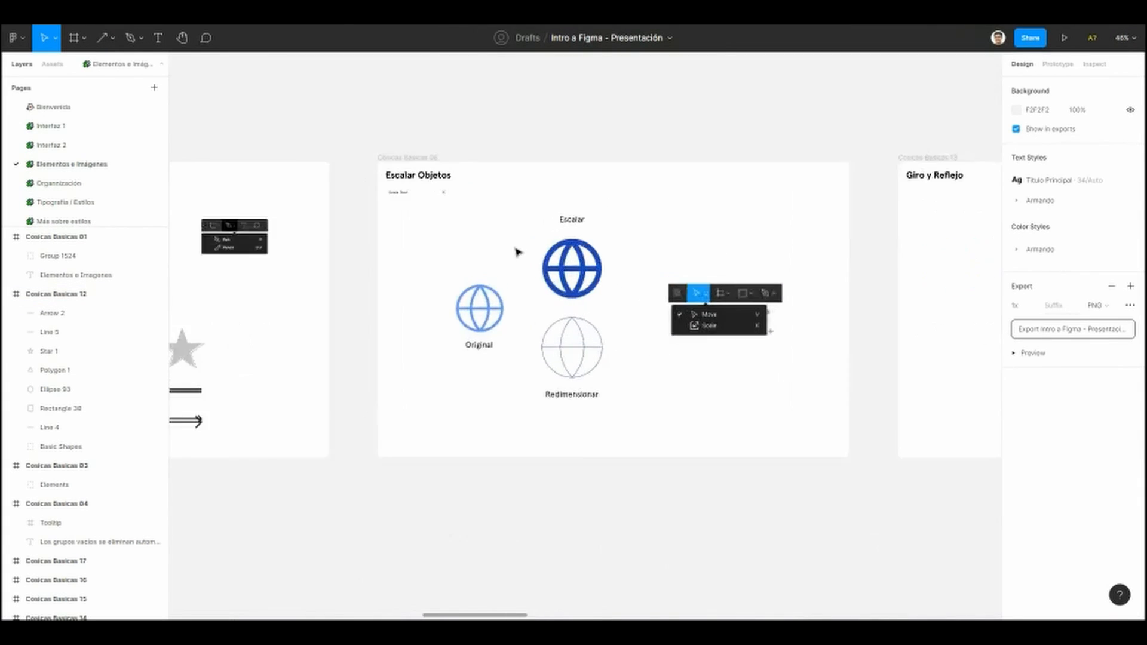
{"action": "scroll", "coordinate": [400, 217], "scroll_direction": "down", "scroll_amount": 2}
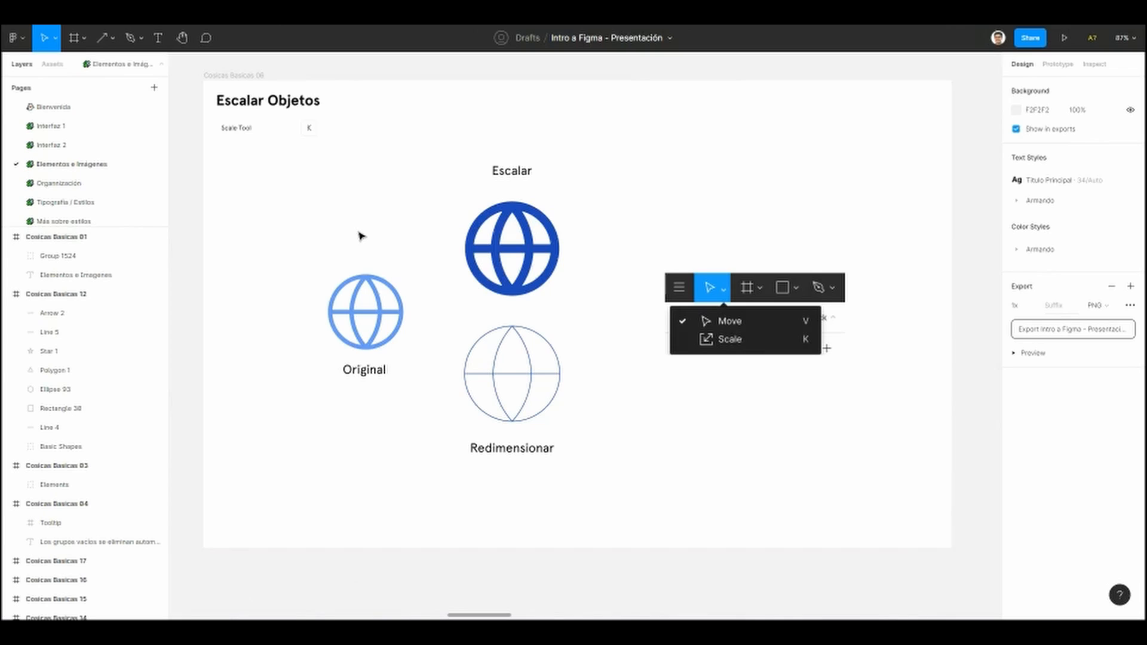
{"action": "scroll", "coordinate": [313, 213], "scroll_direction": "right", "scroll_amount": 1}
{"action": "scroll", "coordinate": [321, 233], "scroll_direction": "up", "scroll_amount": 3}
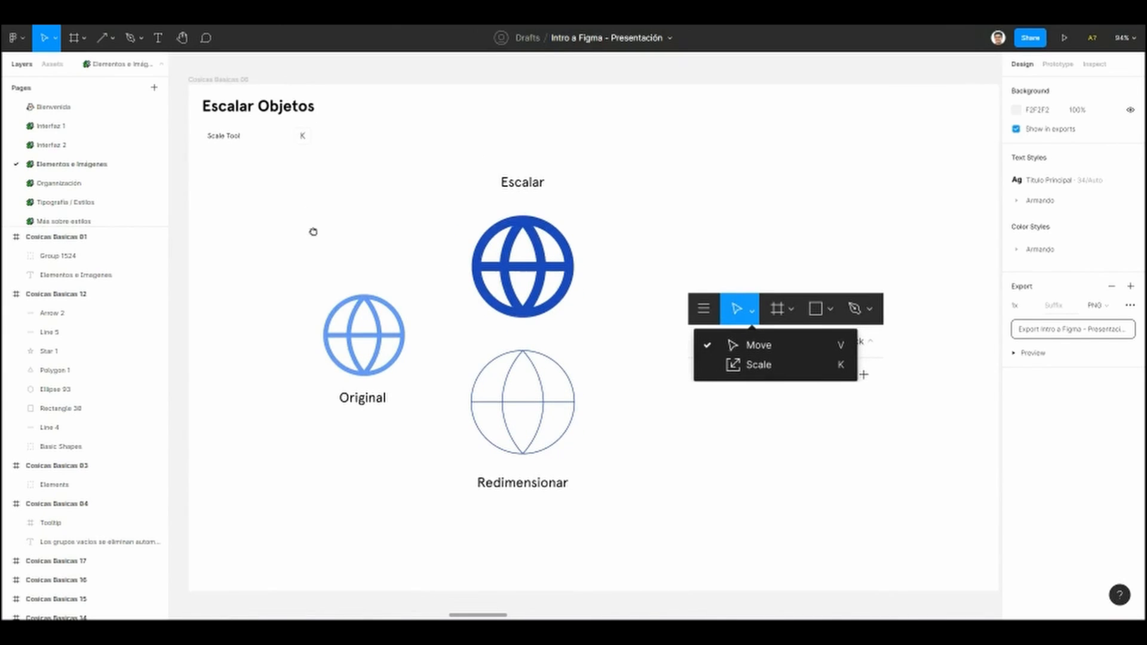
{"action": "scroll", "coordinate": [315, 230], "scroll_direction": "down", "scroll_amount": 1}
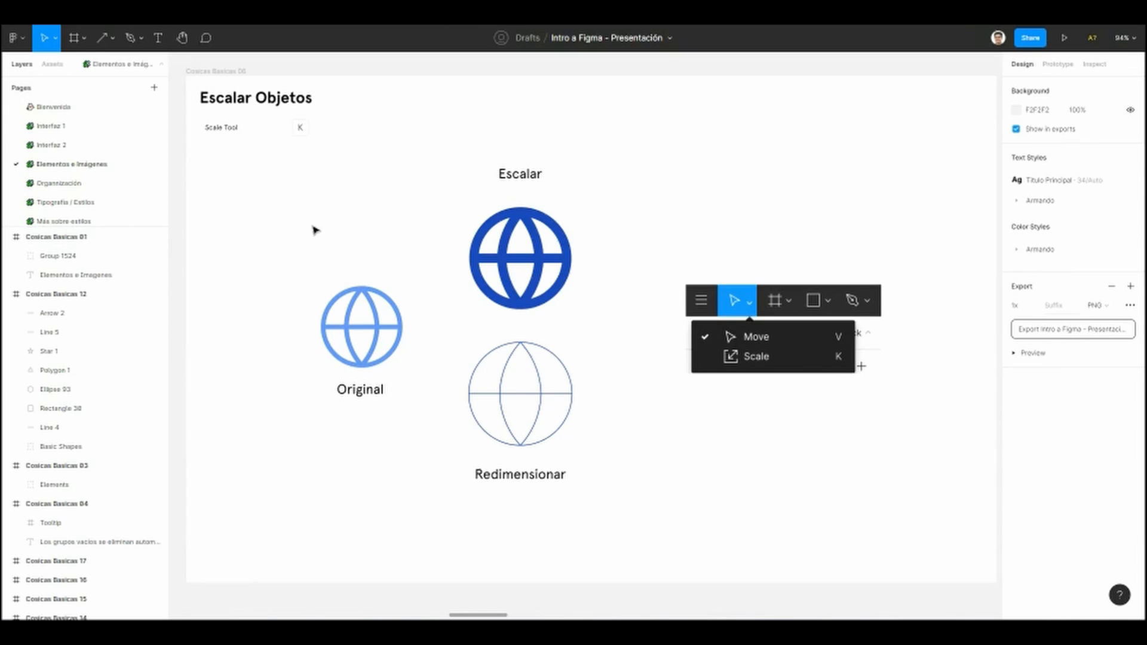
{"action": "scroll", "coordinate": [326, 239], "scroll_direction": "up", "scroll_amount": 3}
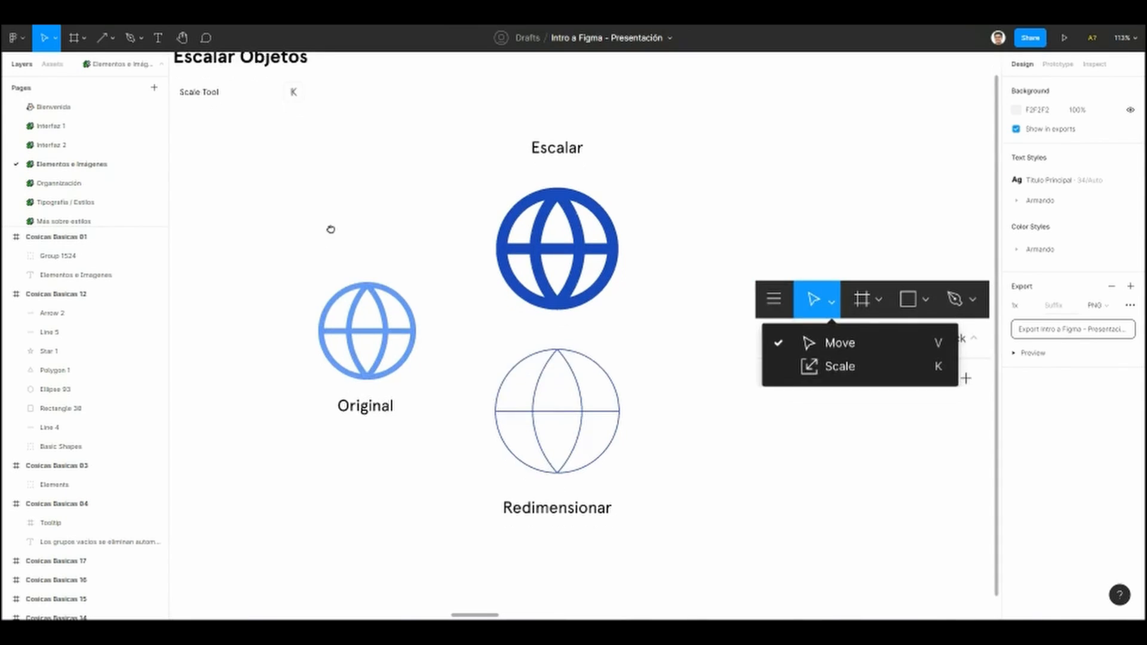
Step: Select the light blue Original globe and compare it with the Escalar and Redimensionar versions
{"action": "left_click", "coordinate": [389, 299]}
{"action": "scroll", "coordinate": [400, 296], "scroll_direction": "left", "scroll_amount": 1}
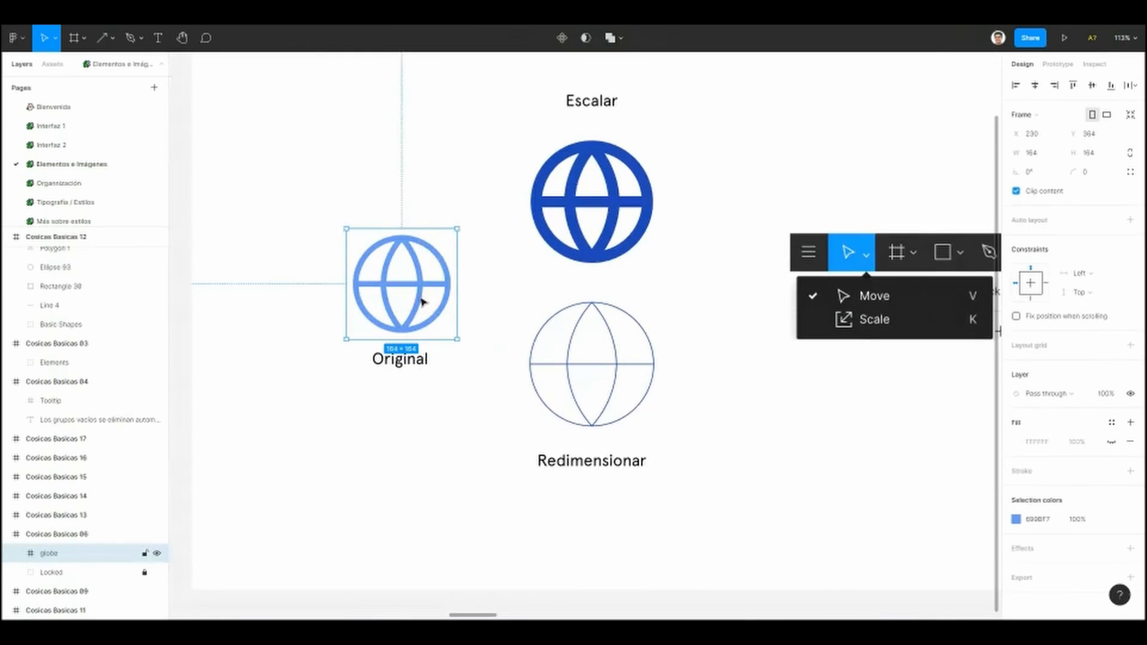
{"action": "scroll", "coordinate": [421, 302], "scroll_direction": "up", "scroll_amount": 1}
{"action": "scroll", "coordinate": [409, 302], "scroll_direction": "up", "scroll_amount": 2}
{"action": "scroll", "coordinate": [413, 312], "scroll_direction": "up", "scroll_amount": 1}
{"action": "left_click_drag", "start_coordinate": [412, 292], "coordinate": [394, 279]}
{"action": "left_click_drag", "start_coordinate": [410, 208], "coordinate": [419, 242]}
{"action": "scroll", "coordinate": [394, 312], "scroll_direction": "right", "scroll_amount": 1}
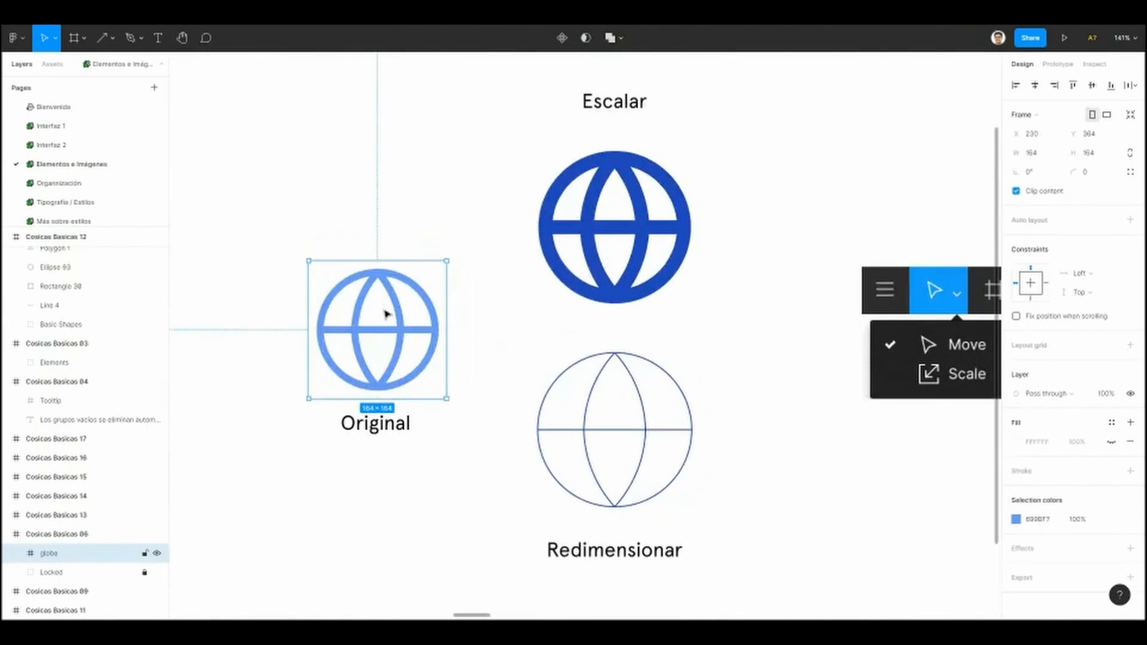
{"action": "scroll", "coordinate": [380, 318], "scroll_direction": "down", "scroll_amount": 1}
{"action": "scroll", "coordinate": [390, 295], "scroll_direction": "left", "scroll_amount": 1}
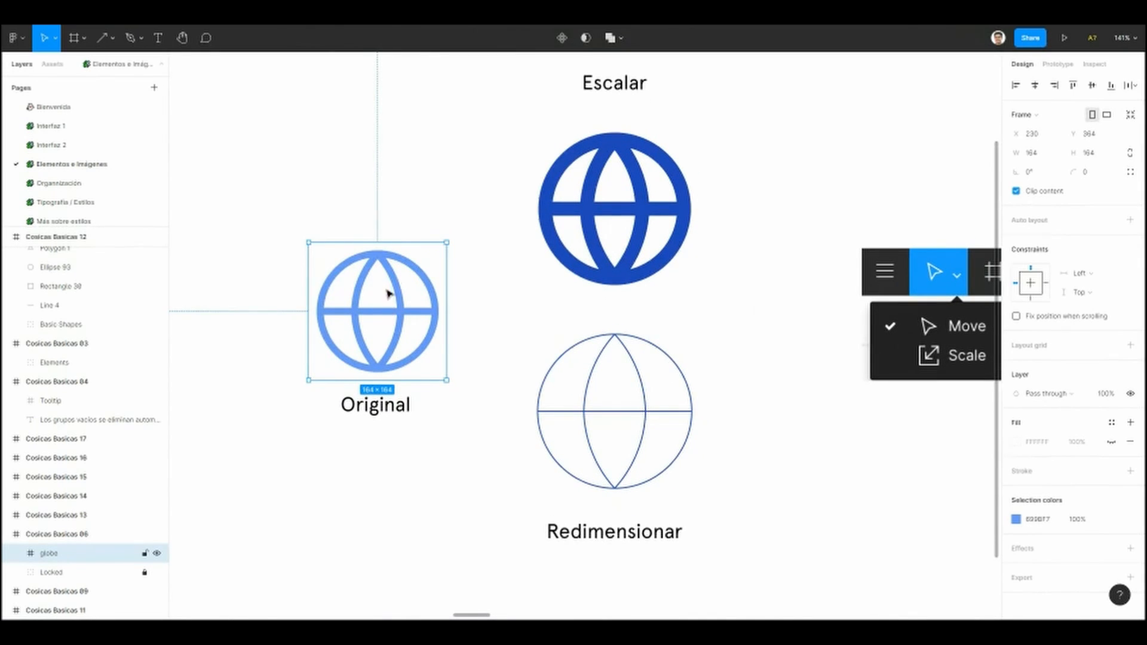
{"action": "scroll", "coordinate": [388, 293], "scroll_direction": "up", "scroll_amount": 1}
{"action": "scroll", "coordinate": [390, 296], "scroll_direction": "left", "scroll_amount": 1}
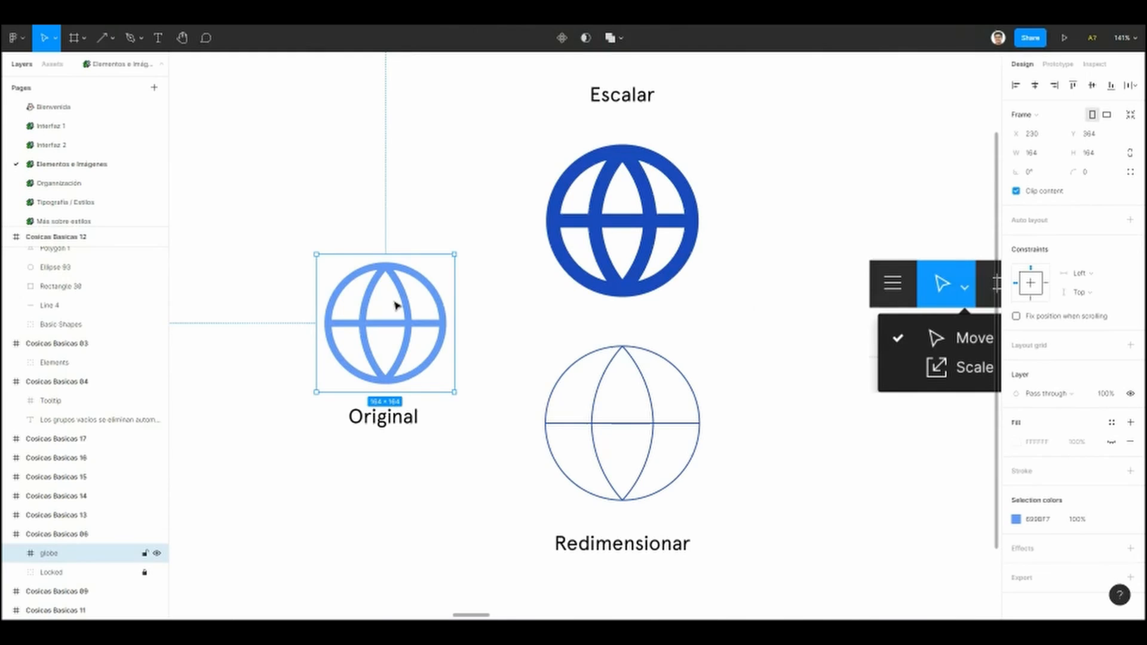
{"action": "scroll", "coordinate": [397, 311], "scroll_direction": "left", "scroll_amount": 1}
{"action": "scroll", "coordinate": [406, 328], "scroll_direction": "up", "scroll_amount": 3}
{"action": "left_click_drag", "start_coordinate": [415, 348], "coordinate": [412, 305]}
{"action": "left_click", "coordinate": [486, 310]}
{"action": "left_click", "coordinate": [389, 307]}
{"action": "left_click", "coordinate": [533, 328]}
{"action": "left_click_drag", "start_coordinate": [509, 319], "coordinate": [500, 319]}
{"action": "left_click", "coordinate": [414, 320]}
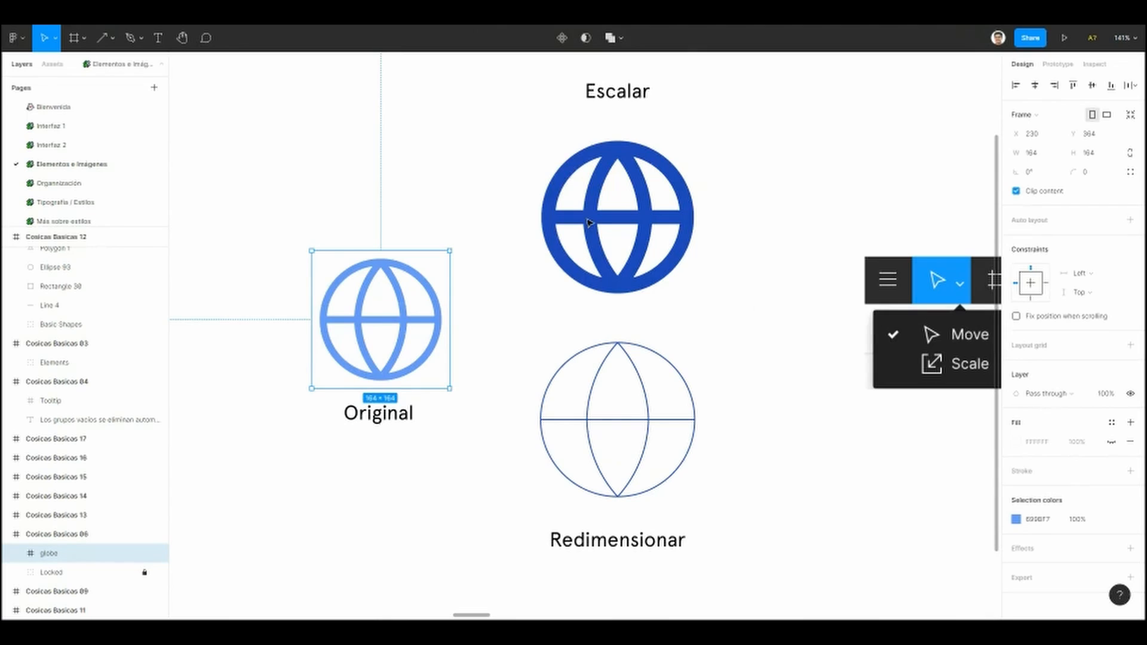
Step: Shrink the Original globe to about 92 × 92 px with the Scale tool and place it above its label
{"action": "scroll", "coordinate": [539, 246], "scroll_direction": "up", "scroll_amount": 2}
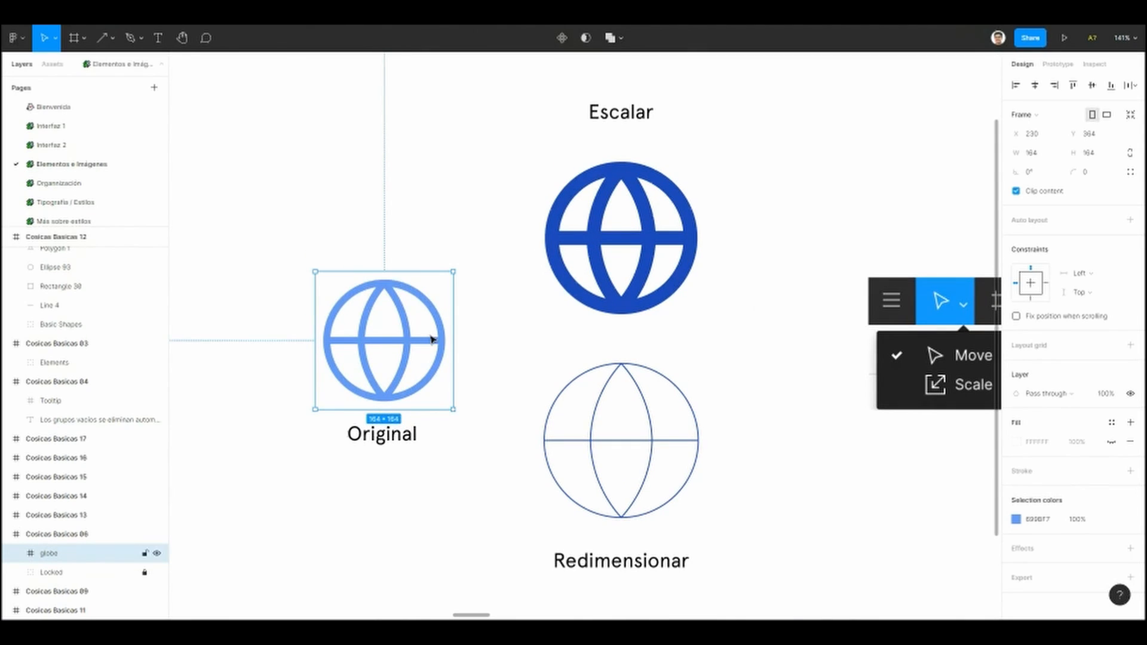
{"action": "key", "text": "k"}
{"action": "left_click_drag", "start_coordinate": [456, 410], "coordinate": [422, 371]}
{"action": "left_click", "coordinate": [413, 359]}
{"action": "left_click", "coordinate": [399, 333]}
{"action": "left_click_drag", "start_coordinate": [399, 333], "coordinate": [403, 364]}
{"action": "left_click", "coordinate": [461, 374]}
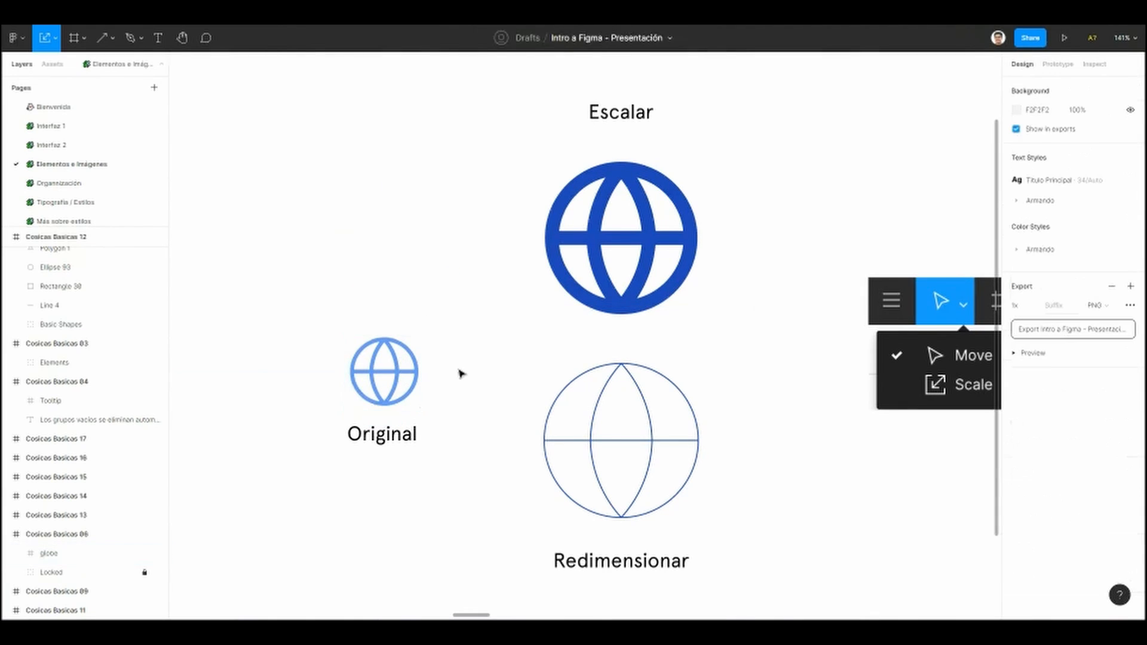
Step: Examine the scaled-down Original globe alongside the thin-lined Redimensionar globe
{"action": "scroll", "coordinate": [454, 373], "scroll_direction": "down", "scroll_amount": 1}
{"action": "left_click", "coordinate": [405, 368]}
{"action": "left_click", "coordinate": [499, 257]}
{"action": "scroll", "coordinate": [500, 263], "scroll_direction": "down", "scroll_amount": 1}
{"action": "scroll", "coordinate": [500, 263], "scroll_direction": "up", "scroll_amount": 1}
{"action": "scroll", "coordinate": [469, 144], "scroll_direction": "down", "scroll_amount": 3}
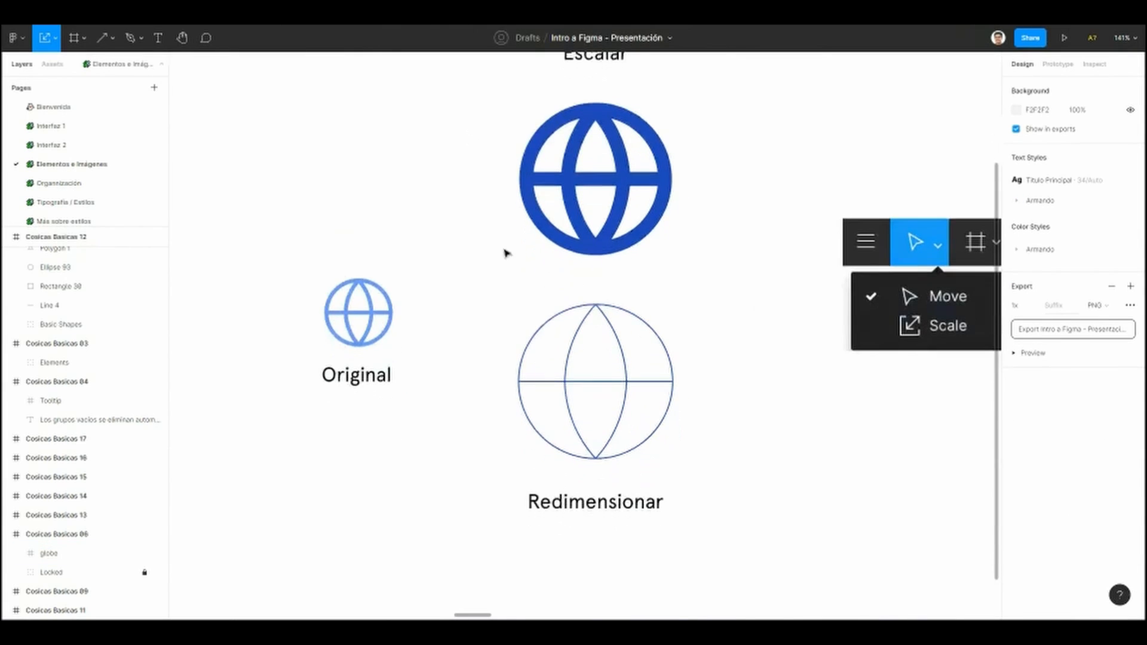
{"action": "scroll", "coordinate": [518, 445], "scroll_direction": "down", "scroll_amount": 2}
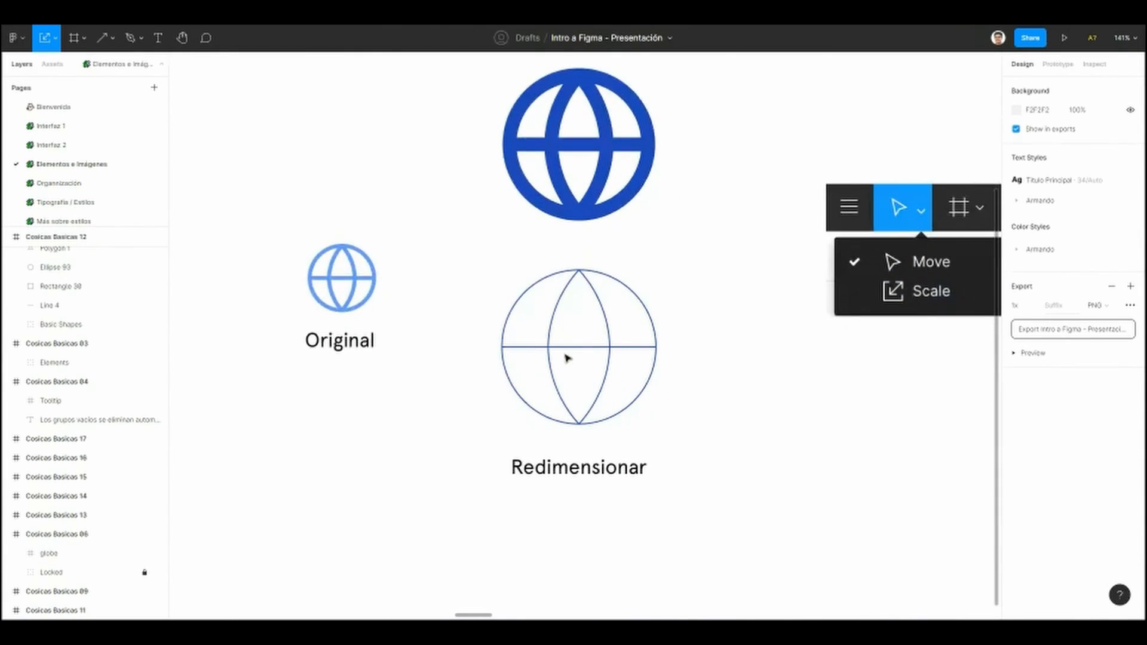
Step: Enlarge the Original globe slightly to about 99 × 99 px, keeping it above its label
{"action": "left_click", "coordinate": [380, 279]}
{"action": "scroll", "coordinate": [418, 308], "scroll_direction": "left", "scroll_amount": 2}
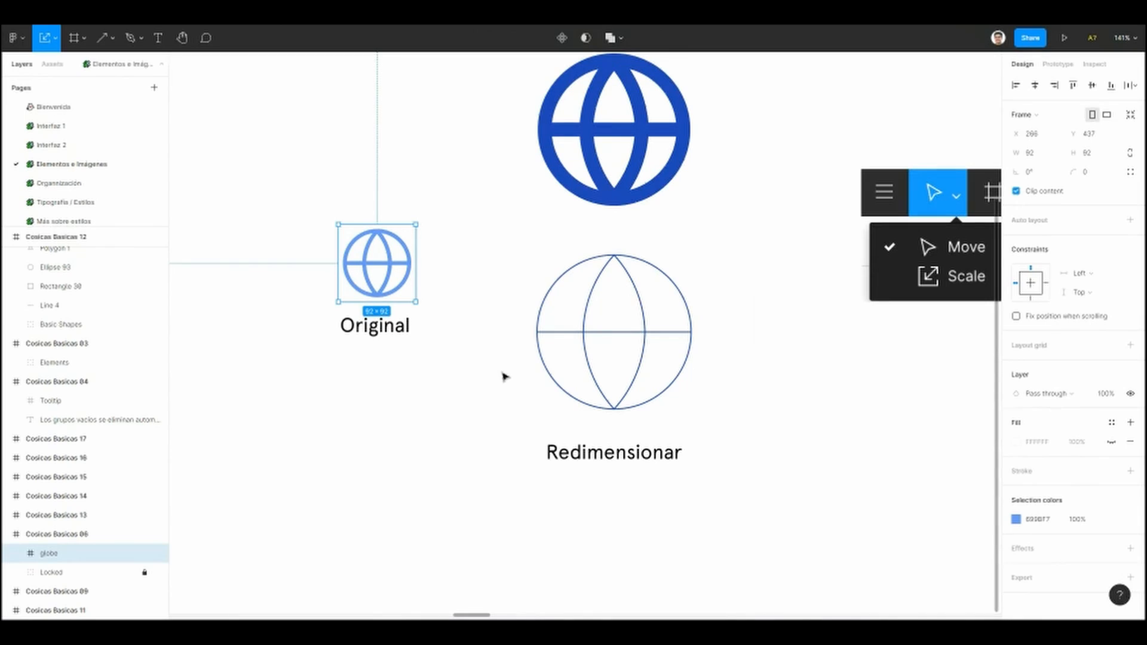
{"action": "scroll", "coordinate": [507, 323], "scroll_direction": "up", "scroll_amount": 1}
{"action": "mouse_move", "coordinate": [346, 233]}
{"action": "left_mouse_down"}
{"action": "mouse_move", "coordinate": [271, 143]}
{"action": "mouse_move", "coordinate": [470, 295]}
{"action": "mouse_move", "coordinate": [357, 224]}
{"action": "mouse_move", "coordinate": [371, 244]}
{"action": "mouse_move", "coordinate": [343, 229]}
{"action": "mouse_move", "coordinate": [241, 115]}
{"action": "mouse_move", "coordinate": [351, 237]}
{"action": "mouse_move", "coordinate": [253, 144]}
{"action": "mouse_move", "coordinate": [346, 228]}
{"action": "mouse_move", "coordinate": [315, 195]}
{"action": "mouse_move", "coordinate": [369, 230]}
{"action": "left_mouse_up"}
{"action": "left_click", "coordinate": [371, 166]}
{"action": "left_click_drag", "start_coordinate": [391, 153], "coordinate": [394, 247]}
{"action": "scroll", "coordinate": [392, 275], "scroll_direction": "up", "scroll_amount": 1}
{"action": "scroll", "coordinate": [369, 182], "scroll_direction": "down", "scroll_amount": 2}
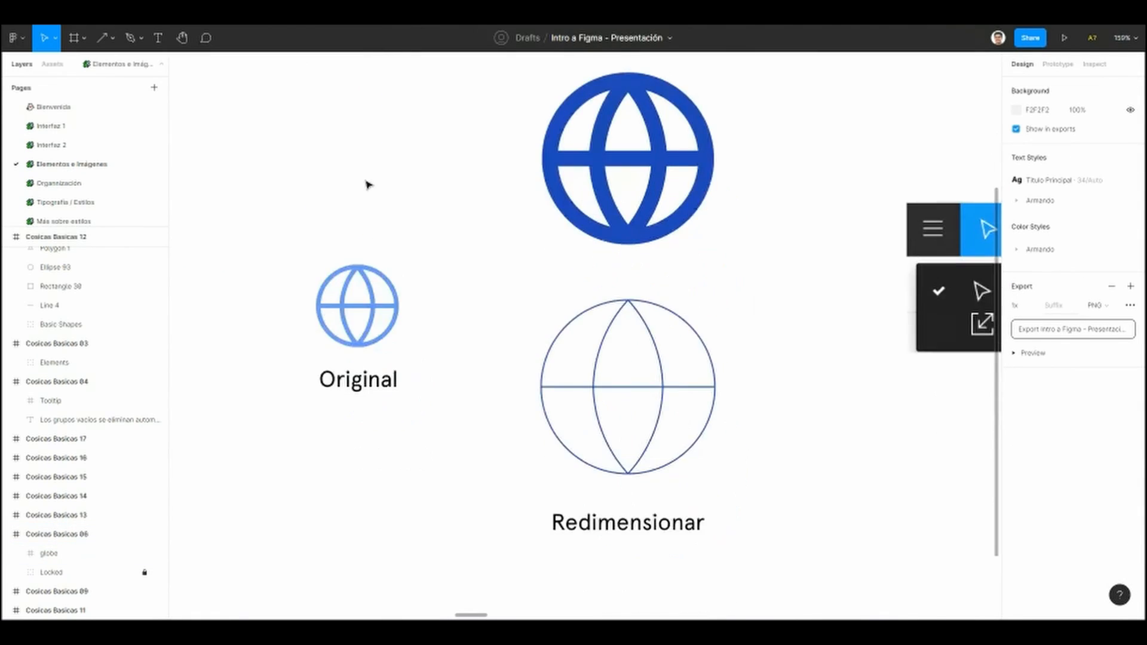
{"action": "left_click_drag", "start_coordinate": [437, 186], "coordinate": [419, 202]}
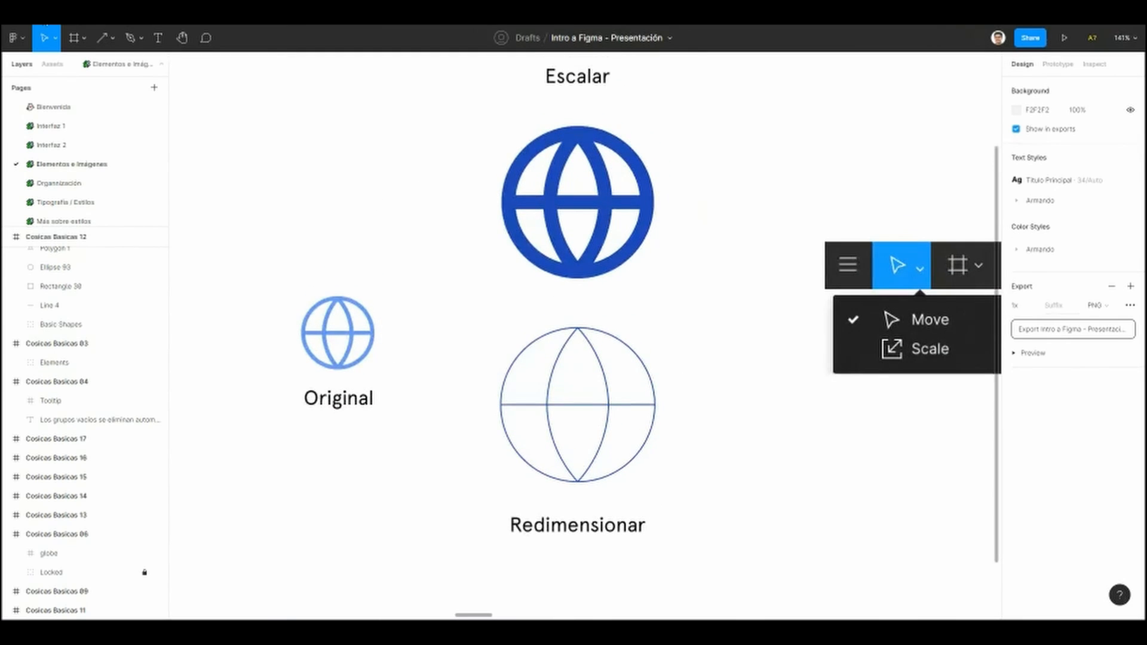
Step: Enlarge the Original globe to about 111 × 111 px with the Scale tool
{"action": "left_click", "coordinate": [56, 41]}
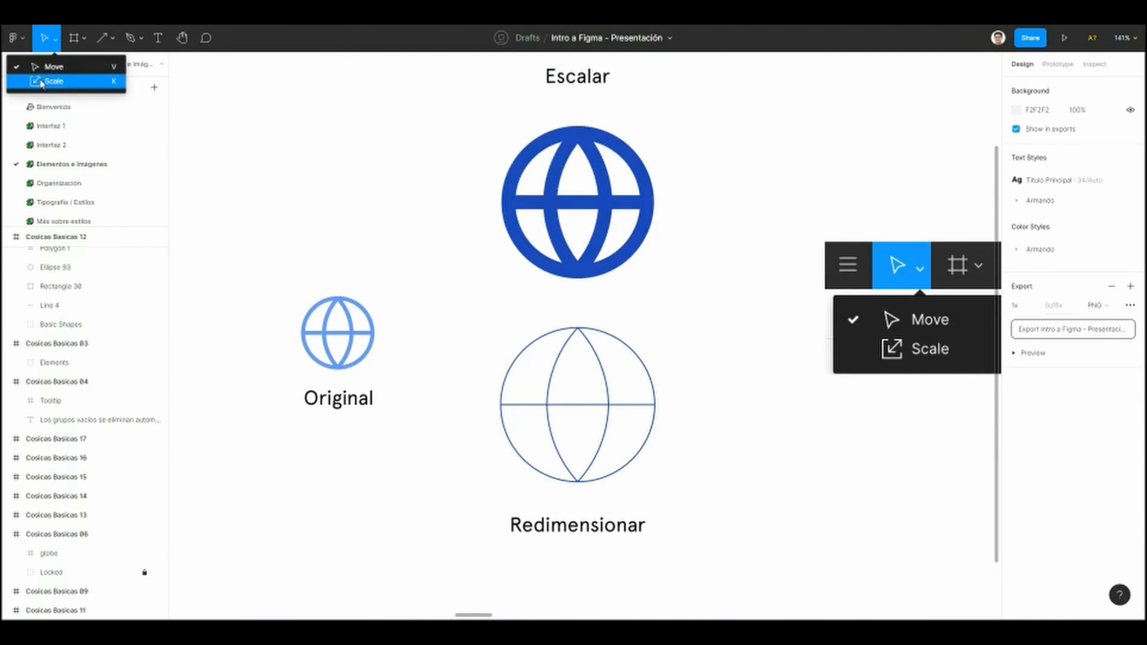
{"action": "left_click", "coordinate": [48, 82]}
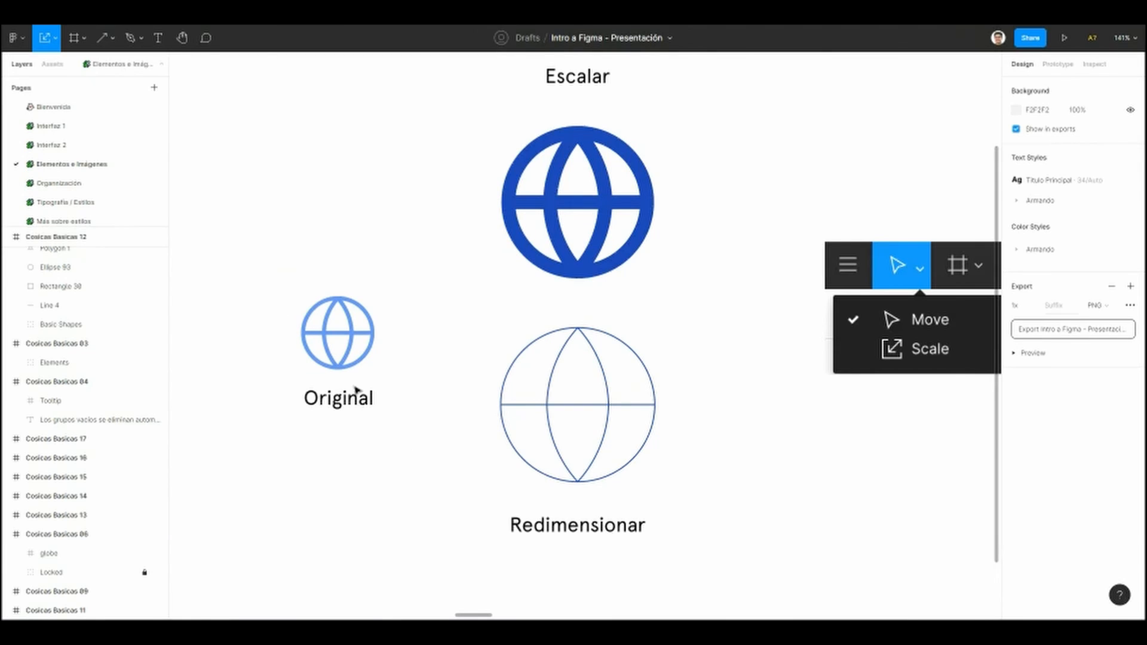
{"action": "left_click", "coordinate": [346, 353]}
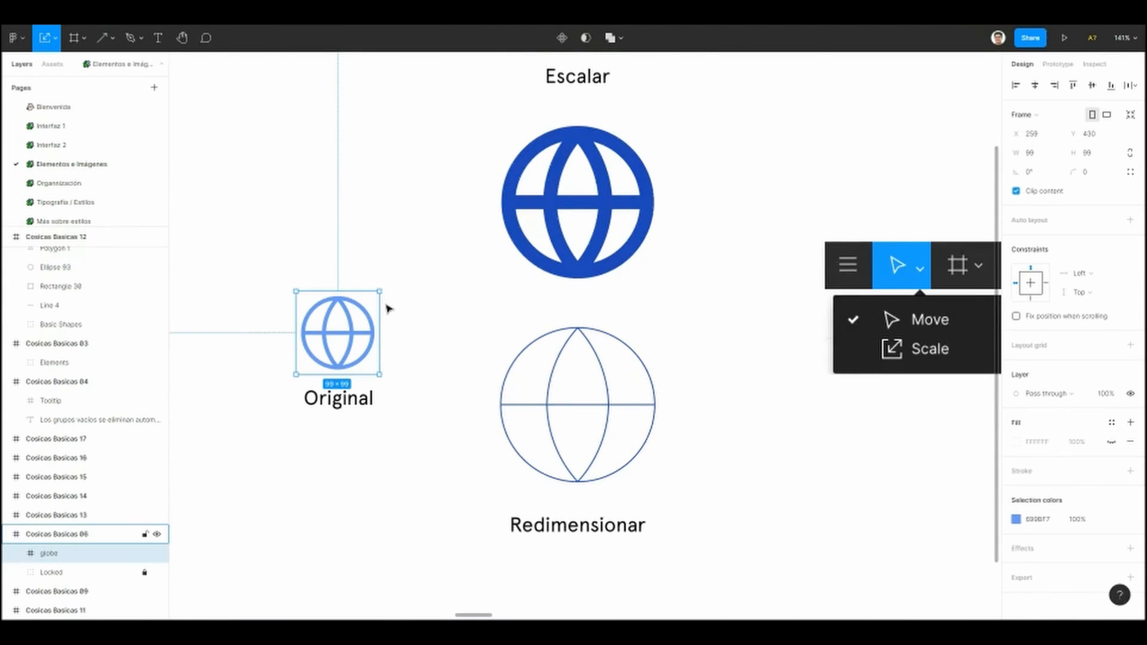
{"action": "scroll", "coordinate": [381, 308], "scroll_direction": "down", "scroll_amount": 3}
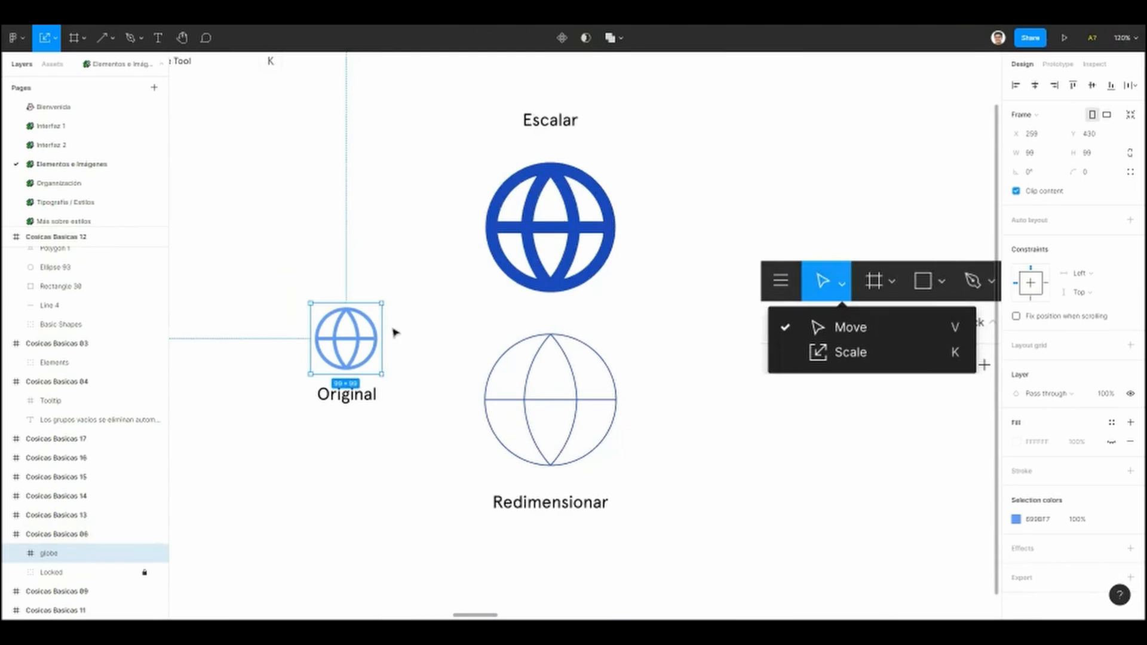
{"action": "scroll", "coordinate": [383, 302], "scroll_direction": "down", "scroll_amount": 2}
{"action": "left_click_drag", "start_coordinate": [359, 304], "coordinate": [364, 344]}
{"action": "scroll", "coordinate": [361, 417], "scroll_direction": "up", "scroll_amount": 3}
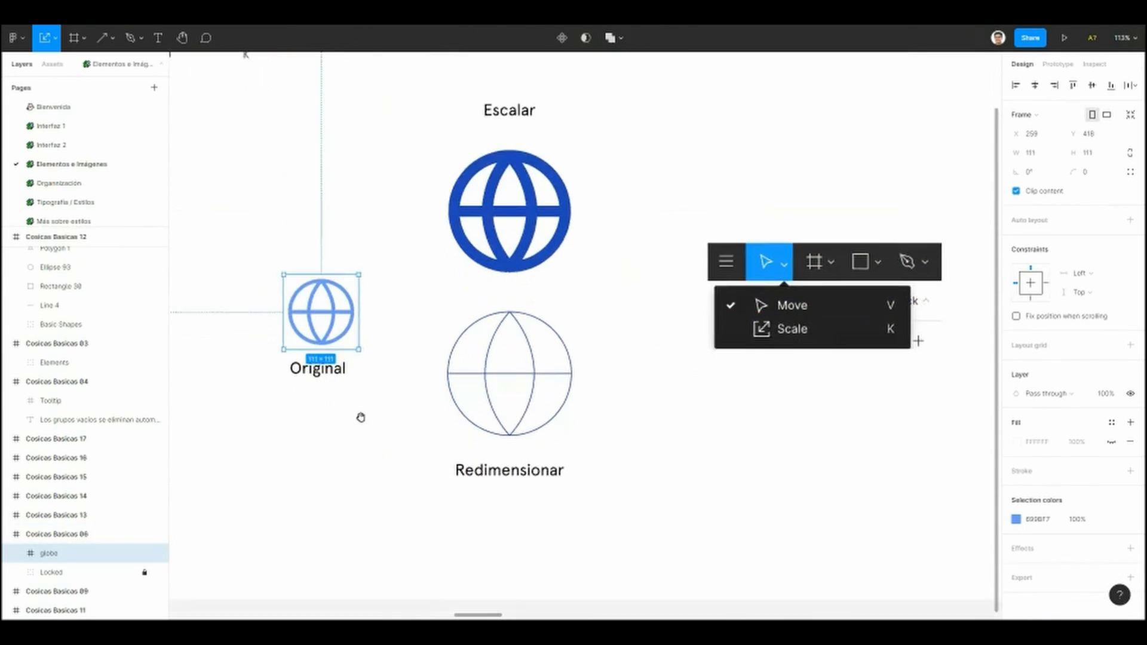
{"action": "scroll", "coordinate": [405, 365], "scroll_direction": "left", "scroll_amount": 1}
{"action": "scroll", "coordinate": [405, 365], "scroll_direction": "down", "scroll_amount": 1}
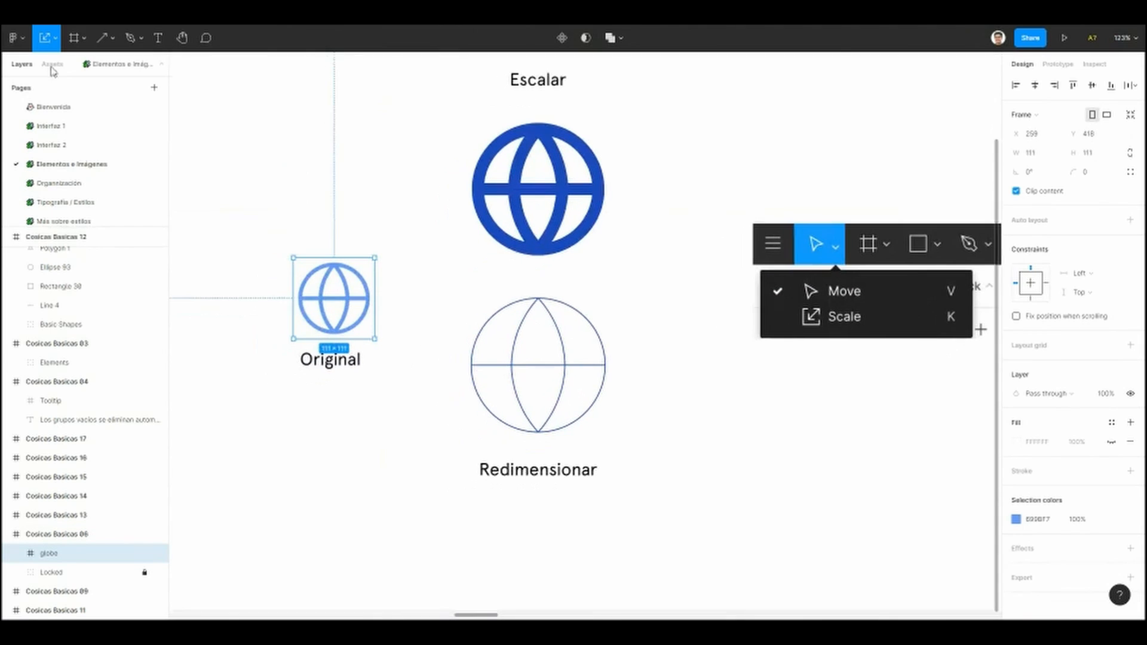
Step: Switch to the Move tool and resize the Original globe up to about 422 × 422 px
{"action": "left_click", "coordinate": [55, 39]}
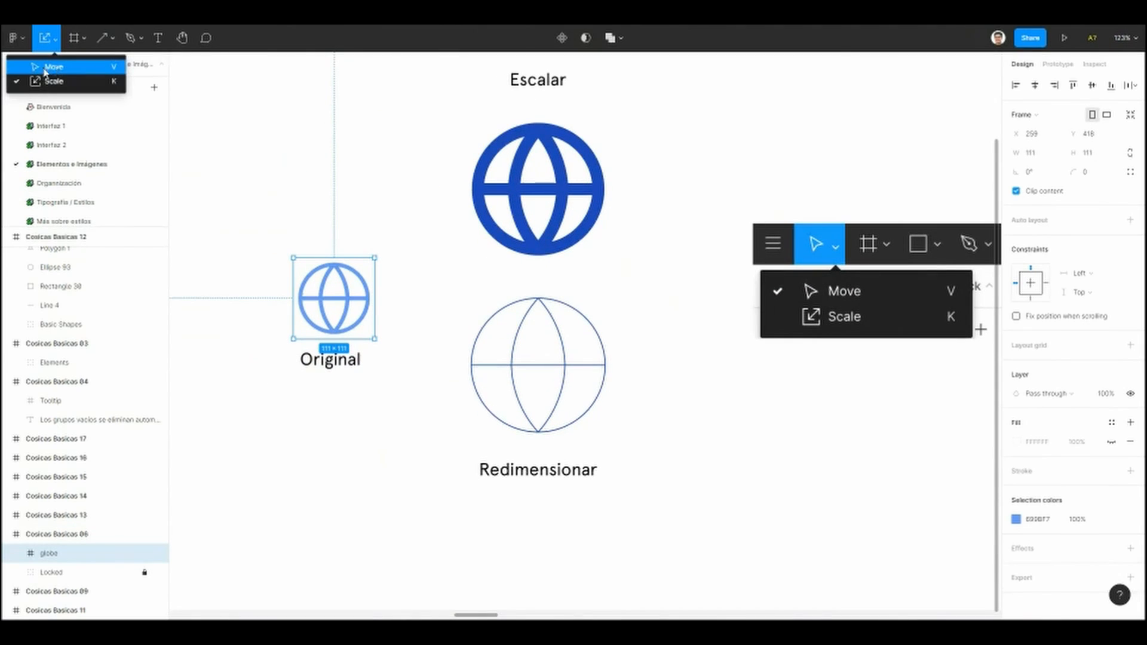
{"action": "left_click", "coordinate": [52, 67]}
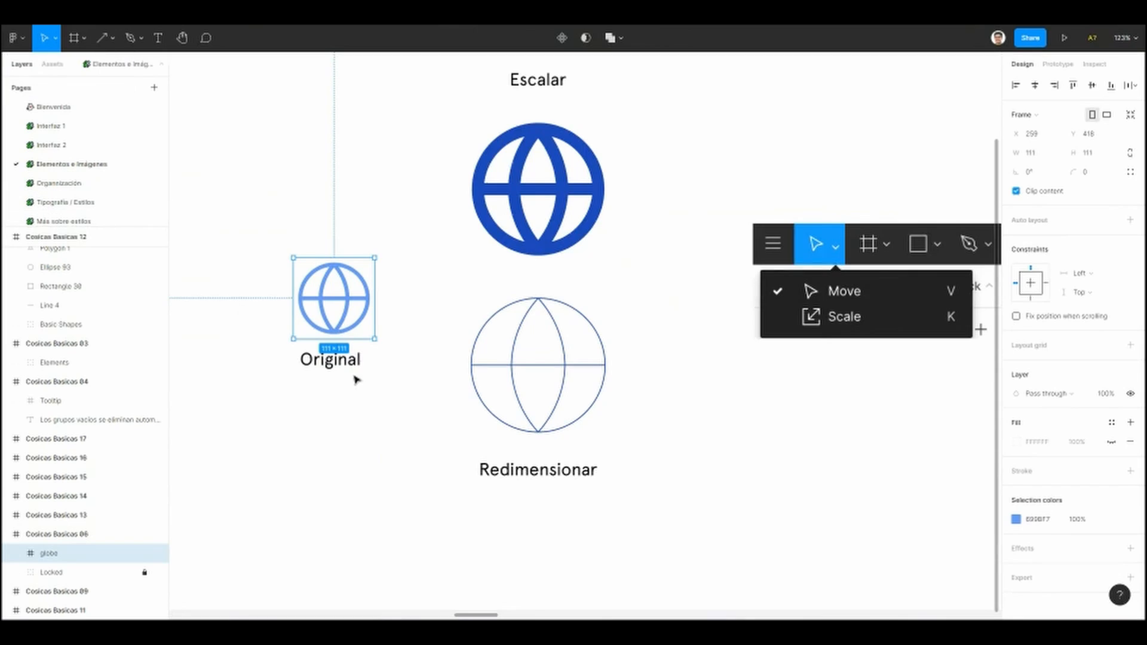
{"action": "scroll", "coordinate": [353, 374], "scroll_direction": "up", "scroll_amount": 3}
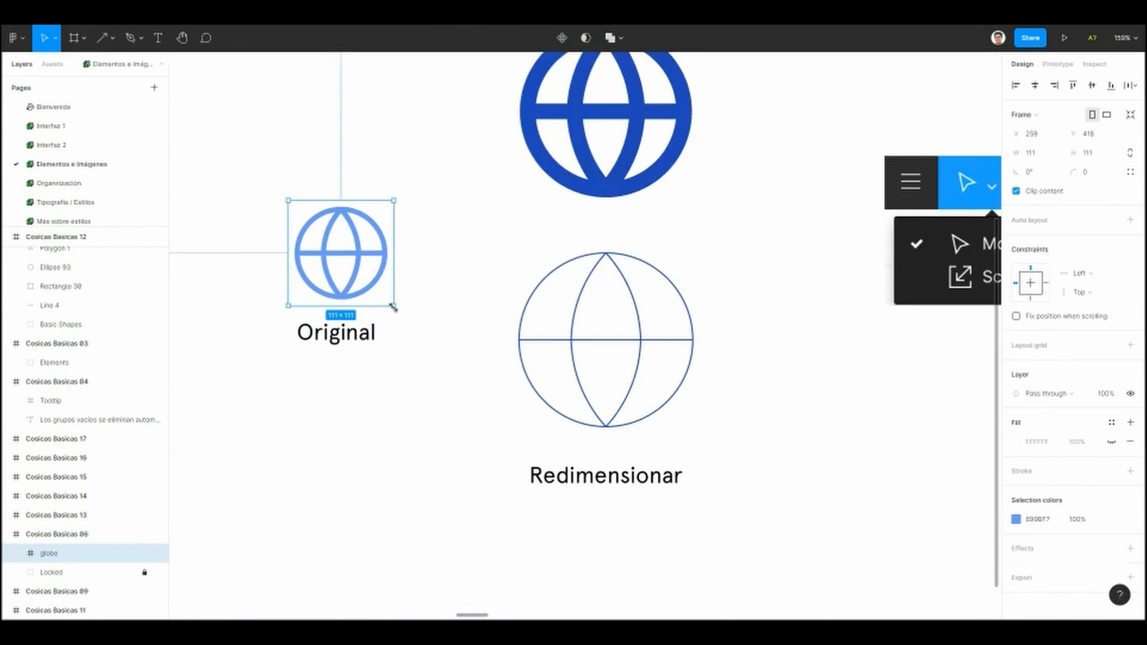
{"action": "left_click_drag", "start_coordinate": [393, 307], "coordinate": [689, 603]}
{"action": "scroll", "coordinate": [525, 331], "scroll_direction": "down", "scroll_amount": 2}
{"action": "scroll", "coordinate": [524, 331], "scroll_direction": "right", "scroll_amount": 2}
{"action": "scroll", "coordinate": [524, 331], "scroll_direction": "down", "scroll_amount": 2}
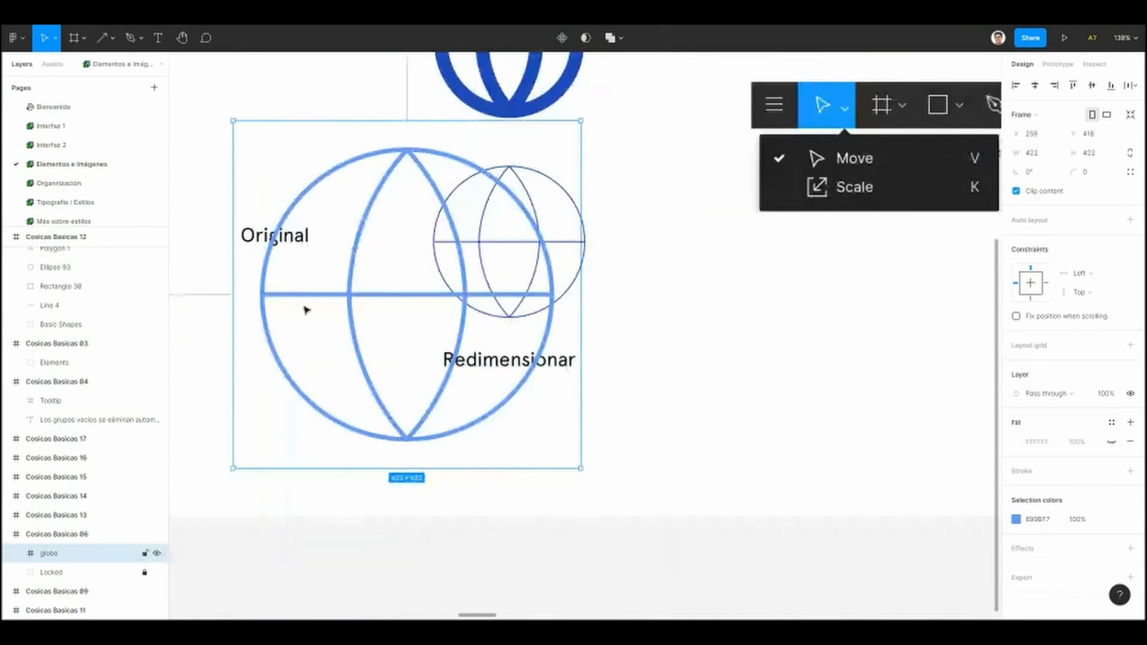
Step: Resize the Original globe down to about 119 px with the Move tool and center it above its label
{"action": "left_click_drag", "start_coordinate": [581, 469], "coordinate": [377, 253]}
{"action": "left_click_drag", "start_coordinate": [343, 300], "coordinate": [473, 420]}
{"action": "scroll", "coordinate": [387, 316], "scroll_direction": "up", "scroll_amount": 3}
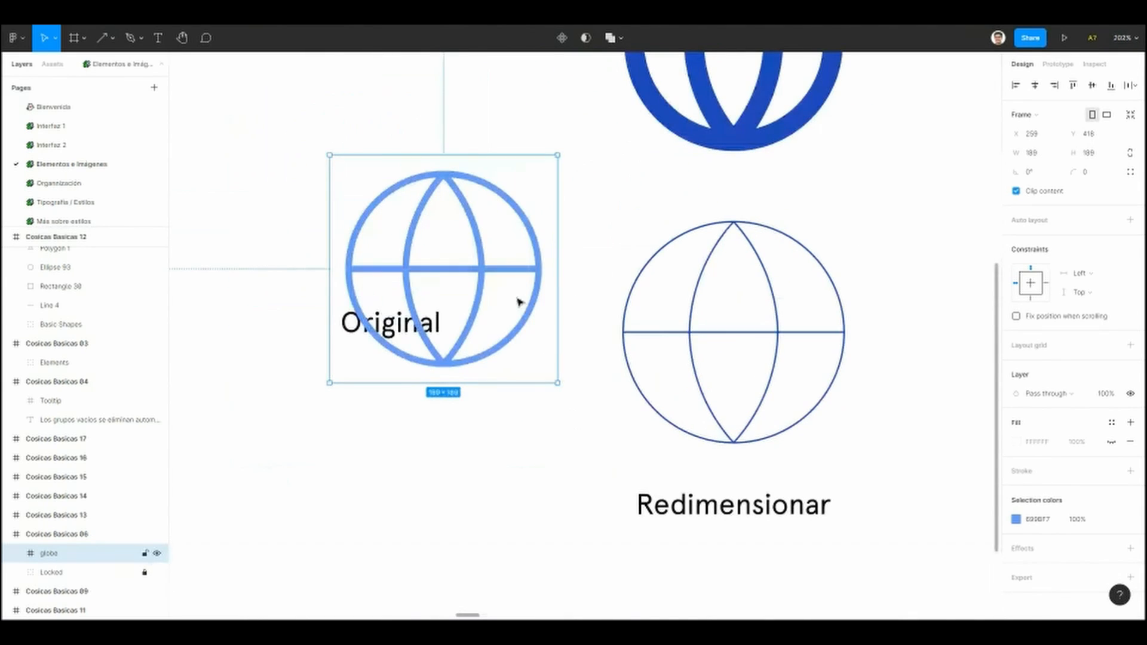
{"action": "left_click_drag", "start_coordinate": [560, 385], "coordinate": [463, 297]}
{"action": "scroll", "coordinate": [472, 332], "scroll_direction": "up", "scroll_amount": 3}
{"action": "scroll", "coordinate": [472, 332], "scroll_direction": "left", "scroll_amount": 2}
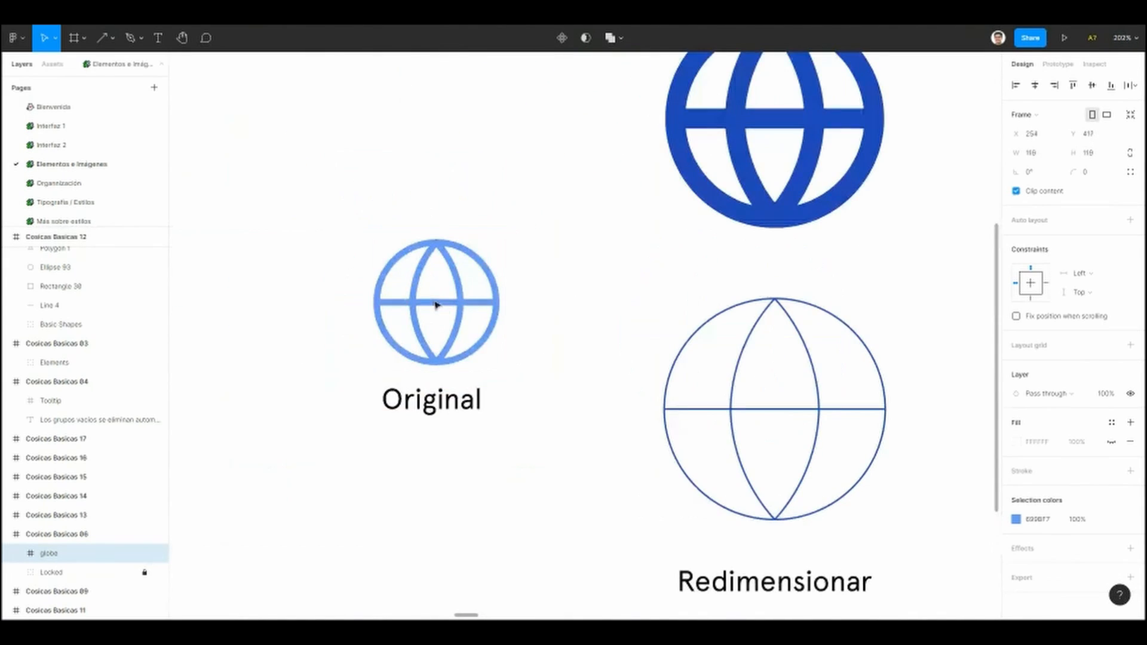
Step: Move on to the Giro y Reflejo slide and examine its rotation and flip instructions
{"action": "left_click", "coordinate": [555, 203]}
{"action": "scroll", "coordinate": [554, 228], "scroll_direction": "down", "scroll_amount": 4}
{"action": "left_click_drag", "start_coordinate": [571, 253], "coordinate": [418, 359]}
{"action": "scroll", "coordinate": [341, 215], "scroll_direction": "down", "scroll_amount": 5}
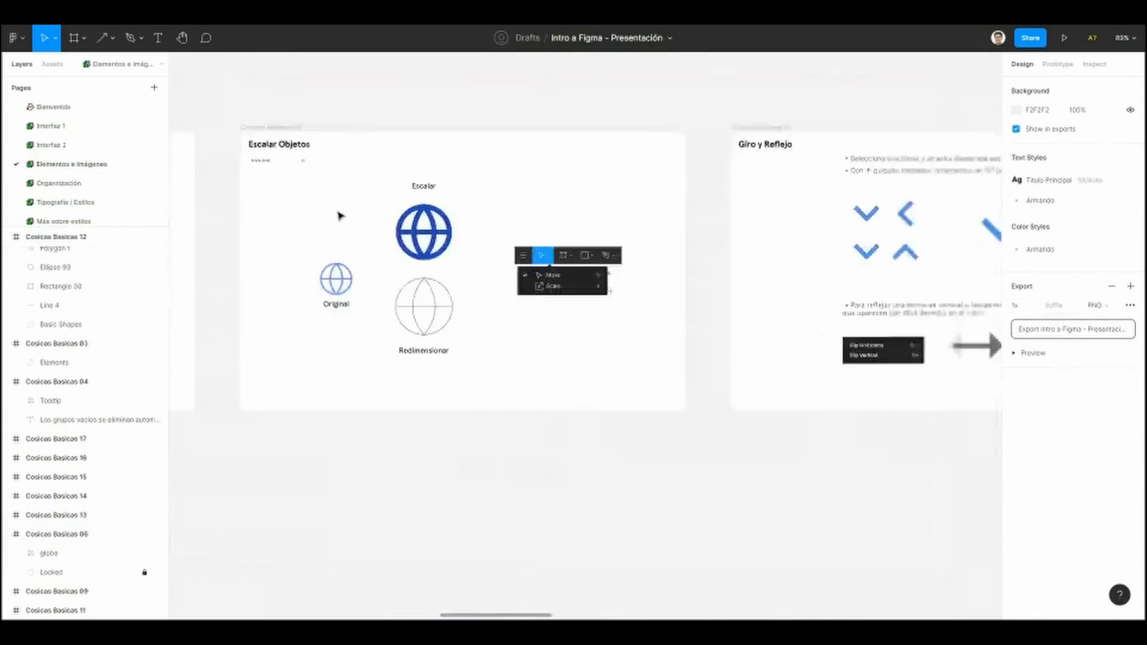
{"action": "scroll", "coordinate": [464, 245], "scroll_direction": "right", "scroll_amount": 5}
{"action": "scroll", "coordinate": [320, 251], "scroll_direction": "up", "scroll_amount": 5}
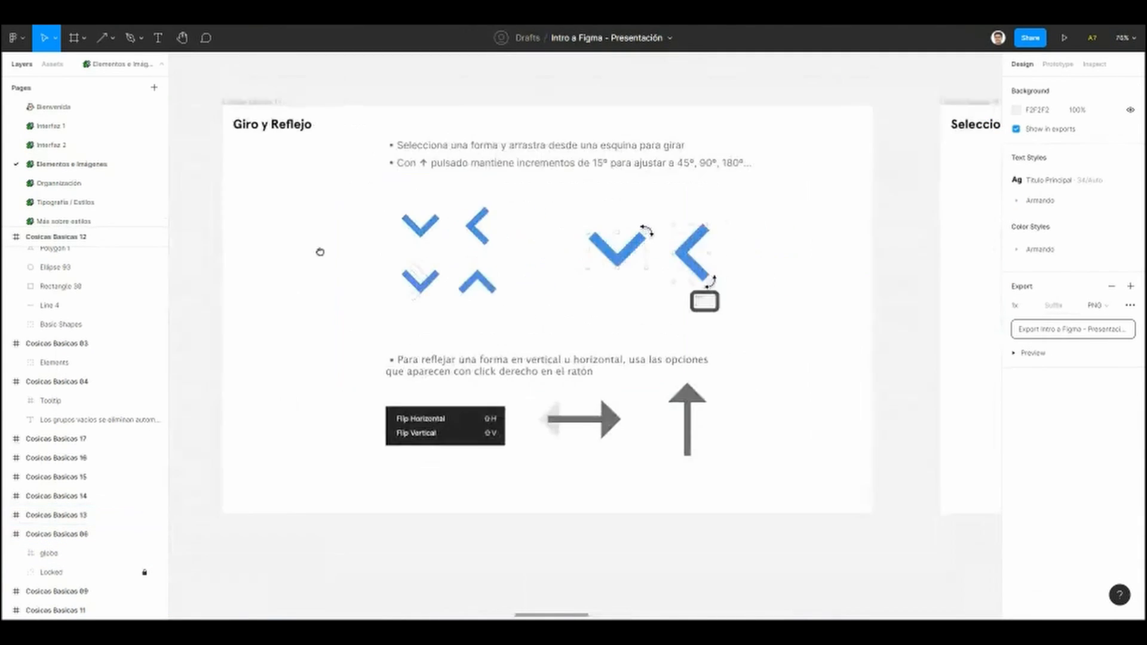
{"action": "scroll", "coordinate": [308, 255], "scroll_direction": "up", "scroll_amount": 1}
{"action": "scroll", "coordinate": [307, 256], "scroll_direction": "right", "scroll_amount": 1}
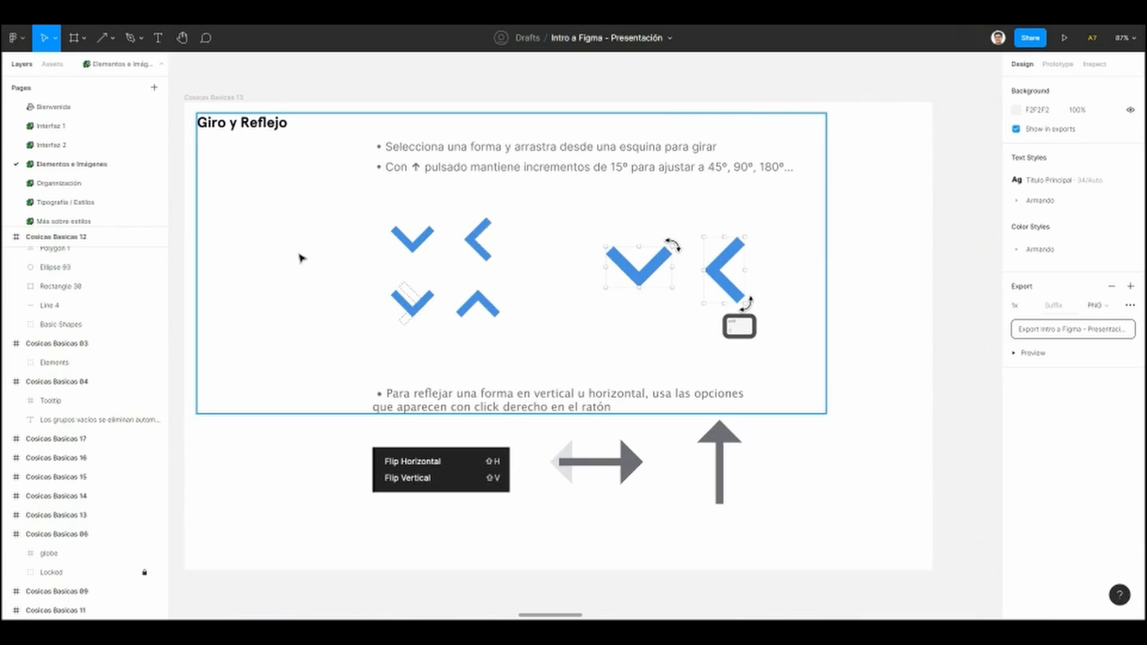
Step: Rotate the lower-left blue chevron by 180° so that it points upward
{"action": "left_click", "coordinate": [397, 306]}
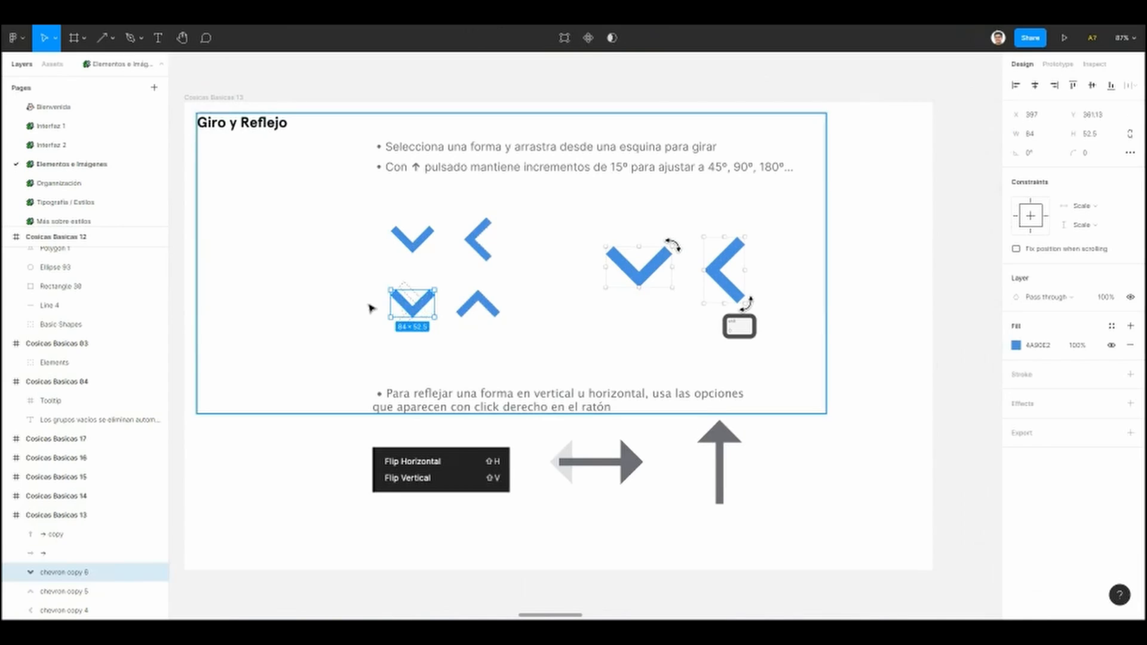
{"action": "scroll", "coordinate": [395, 345], "scroll_direction": "up", "scroll_amount": 3, "text": "ctrl"}
{"action": "left_click_drag", "start_coordinate": [440, 217], "coordinate": [356, 262]}
{"action": "left_click", "coordinate": [454, 146]}
{"action": "left_click_drag", "start_coordinate": [453, 146], "coordinate": [441, 218]}
Step: Try rotating the upper-left chevron freely to about -75° and undo the rotation
{"action": "left_click", "coordinate": [418, 185]}
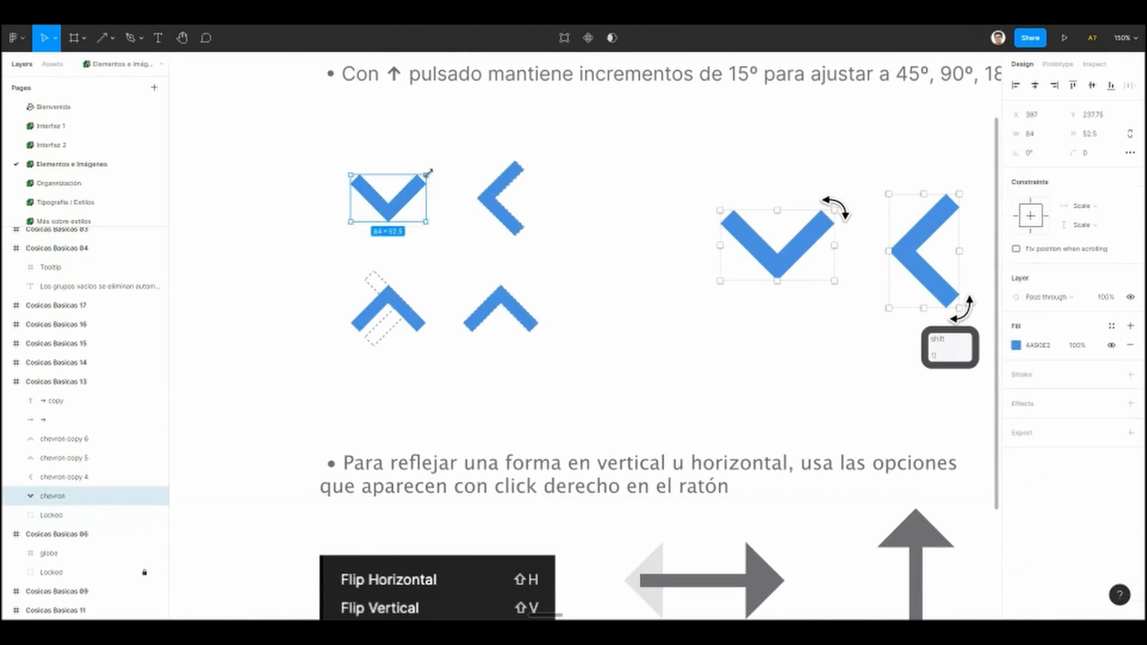
{"action": "left_click_drag", "start_coordinate": [431, 172], "coordinate": [436, 241]}
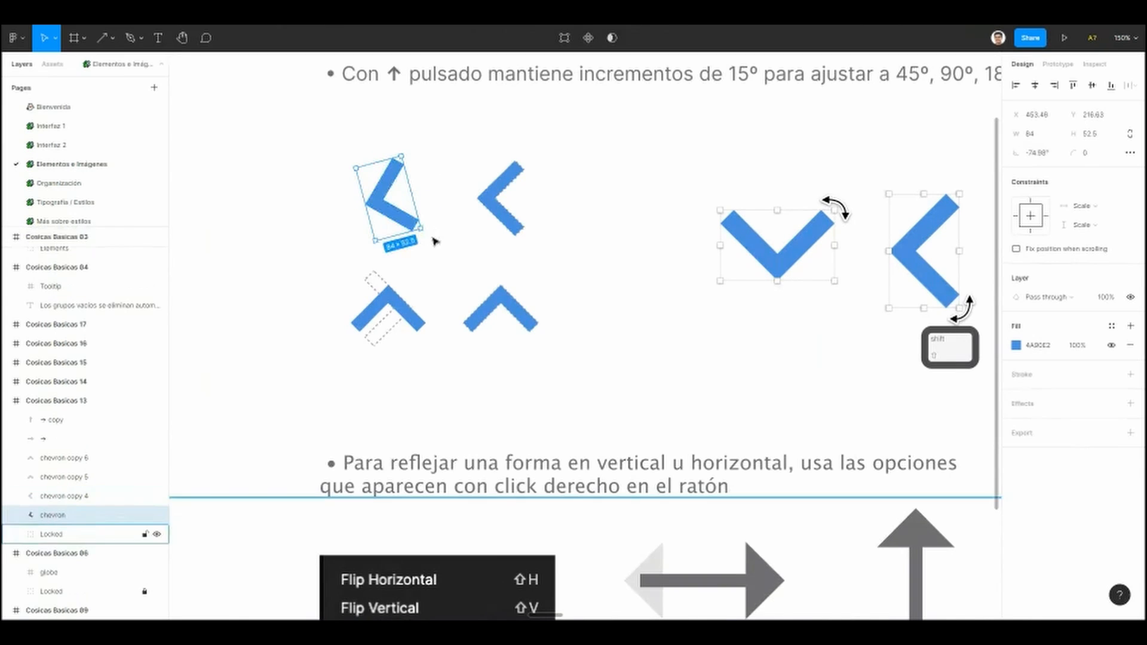
{"action": "key", "text": "ctrl+z"}
Step: Rotate the upper-right chevron by 90° so that it points downward
{"action": "left_click", "coordinate": [506, 209]}
{"action": "left_click_drag", "start_coordinate": [529, 159], "coordinate": [421, 133]}
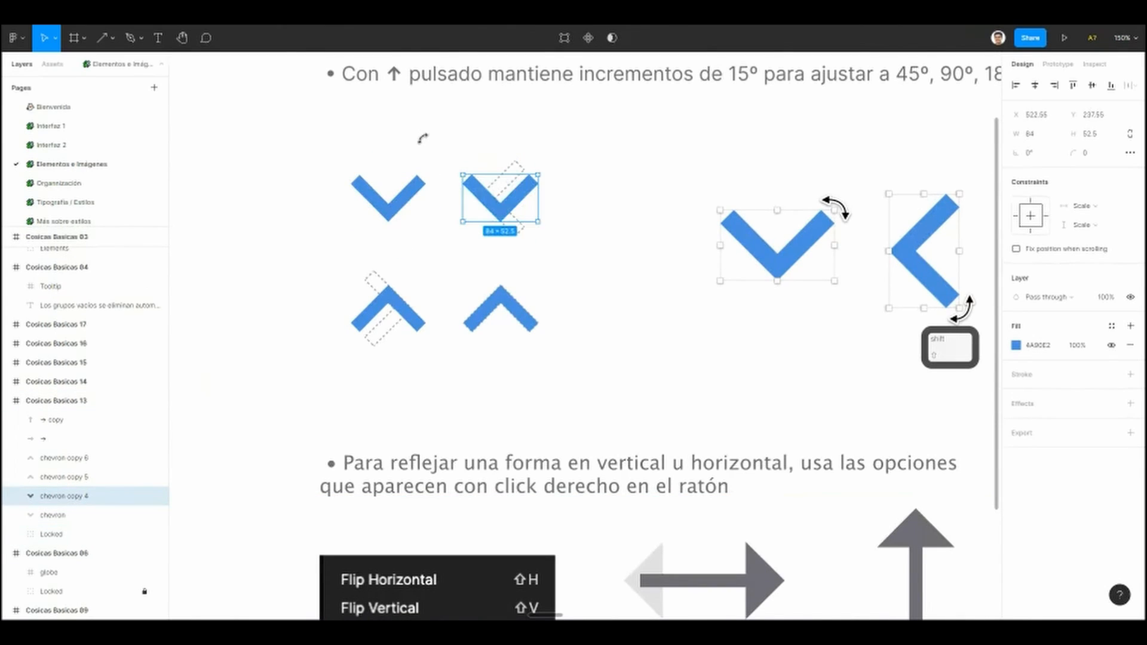
{"action": "left_click", "coordinate": [515, 170]}
Step: Select the lower-right chevron that points upward
{"action": "left_click", "coordinate": [533, 327]}
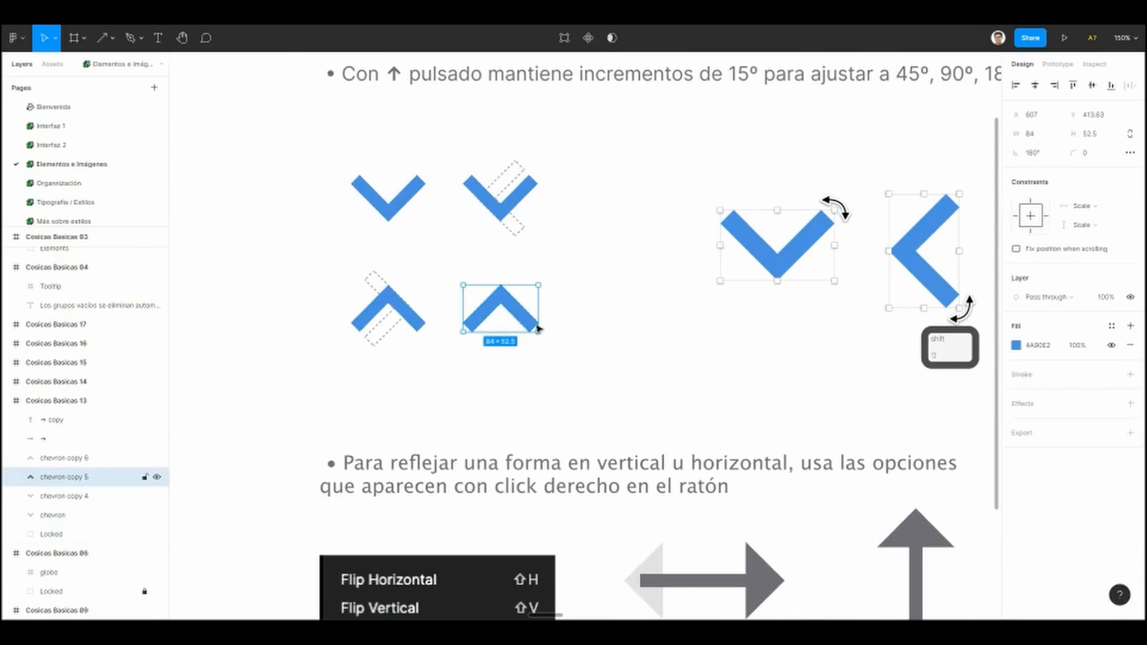
Step: Rotate the lower-right blue chevron a quarter turn so it points left
{"action": "left_click_drag", "start_coordinate": [539, 333], "coordinate": [538, 237]}
{"action": "left_click", "coordinate": [584, 275]}
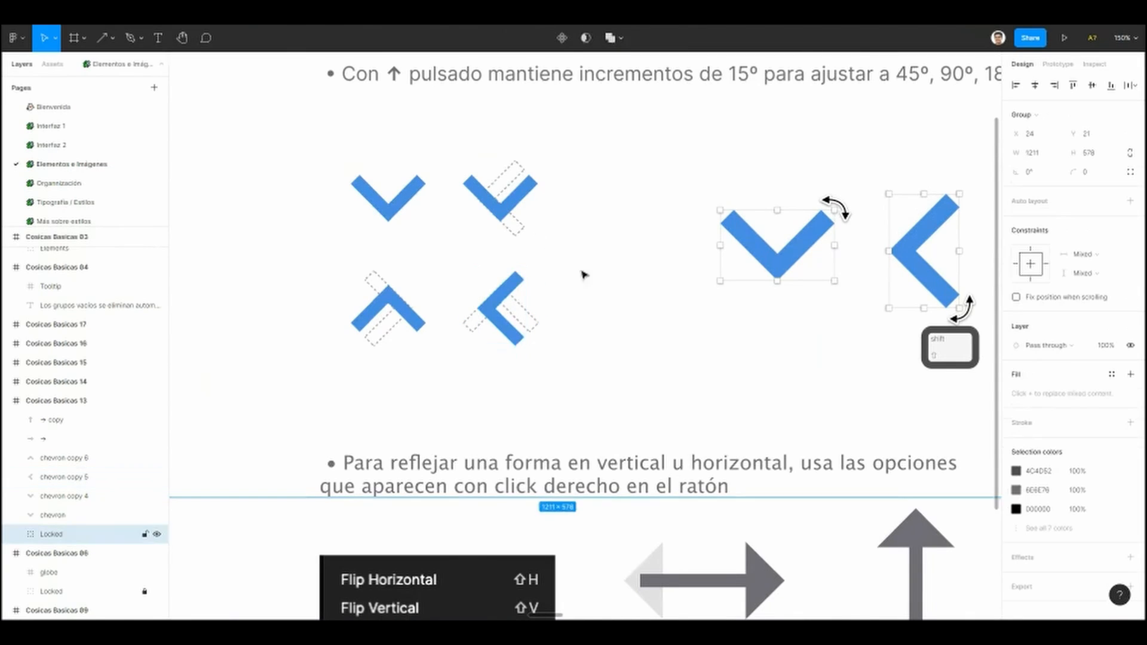
{"action": "scroll", "coordinate": [560, 287], "scroll_direction": "right", "scroll_amount": 2}
{"action": "scroll", "coordinate": [530, 313], "scroll_direction": "down", "scroll_amount": 2}
{"action": "scroll", "coordinate": [501, 279], "scroll_direction": "up", "scroll_amount": 2}
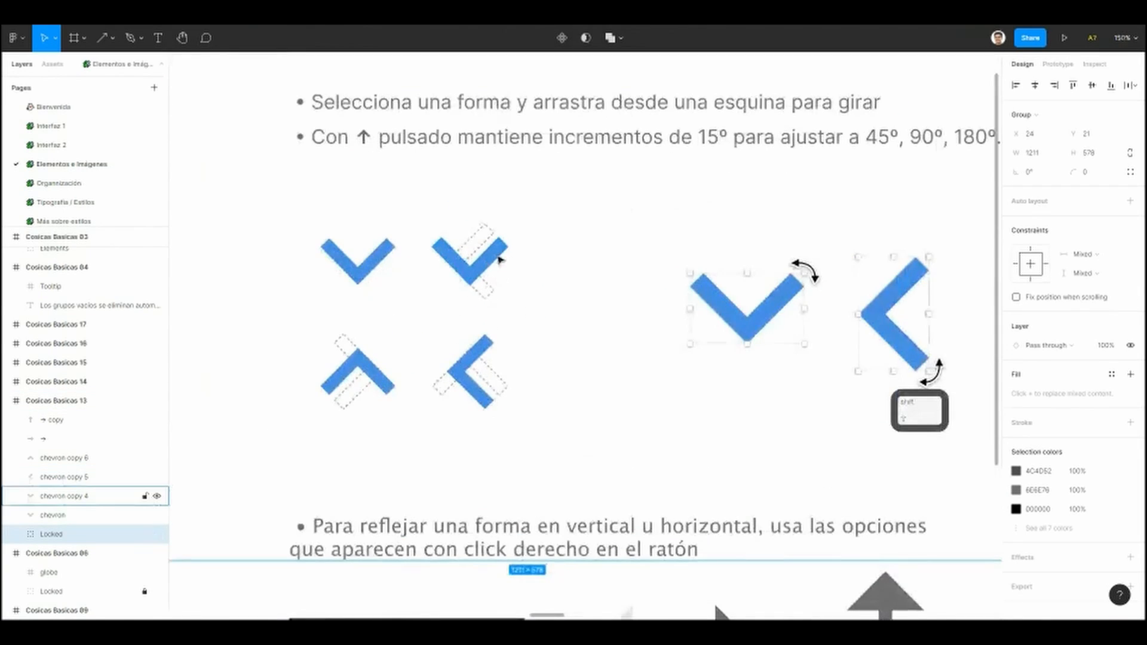
Step: Rotate the upper-right blue chevron a quarter turn to match its dashed outline, pointing left
{"action": "left_click", "coordinate": [499, 255]}
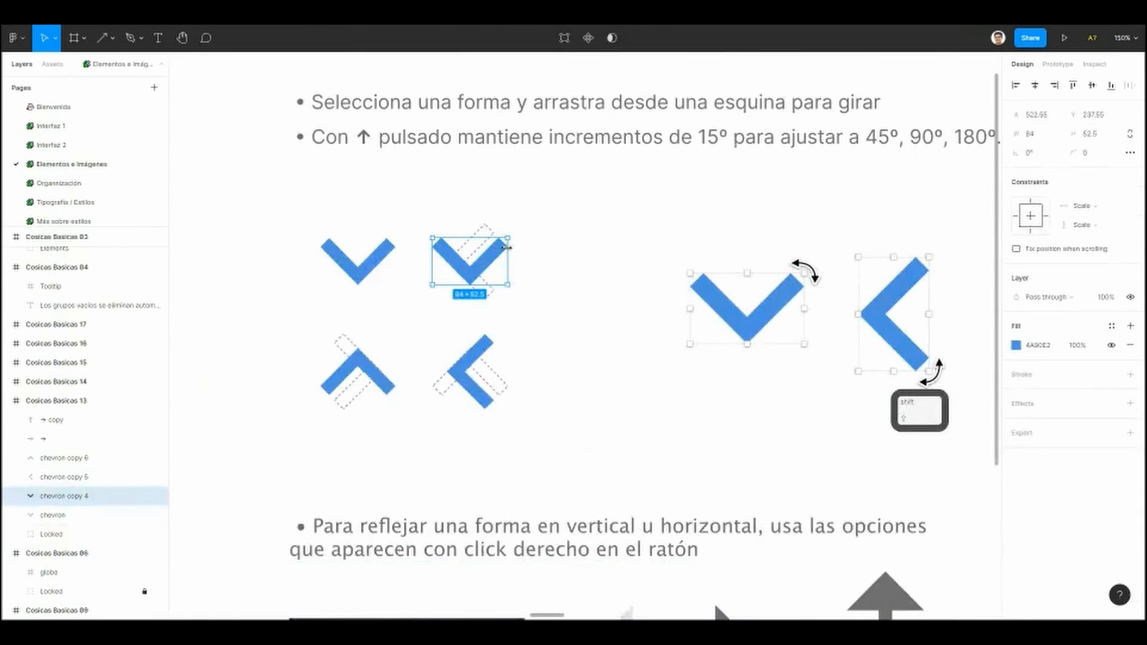
{"action": "scroll", "coordinate": [506, 249], "scroll_direction": "up", "scroll_amount": 3}
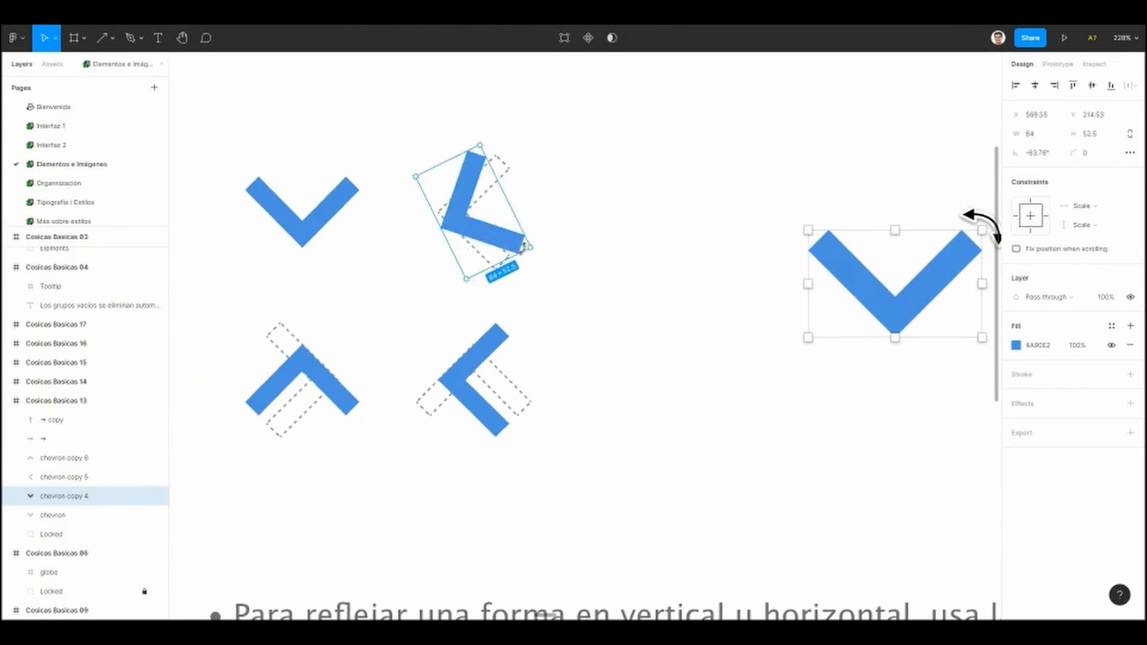
{"action": "mouse_move", "coordinate": [509, 269]}
{"action": "left_mouse_down"}
{"action": "mouse_move", "coordinate": [512, 281]}
{"action": "mouse_move", "coordinate": [374, 210]}
{"action": "mouse_move", "coordinate": [546, 138]}
{"action": "mouse_move", "coordinate": [501, 318]}
{"action": "mouse_move", "coordinate": [525, 302]}
{"action": "mouse_move", "coordinate": [439, 263]}
{"action": "mouse_move", "coordinate": [476, 195]}
{"action": "mouse_move", "coordinate": [517, 268]}
{"action": "left_mouse_up"}
{"action": "left_click", "coordinate": [556, 339]}
Step: Rotate the lower-right blue chevron to 180° so it points up
{"action": "left_click_drag", "start_coordinate": [544, 358], "coordinate": [458, 239]}
{"action": "scroll", "coordinate": [458, 239], "scroll_direction": "left", "scroll_amount": 2}
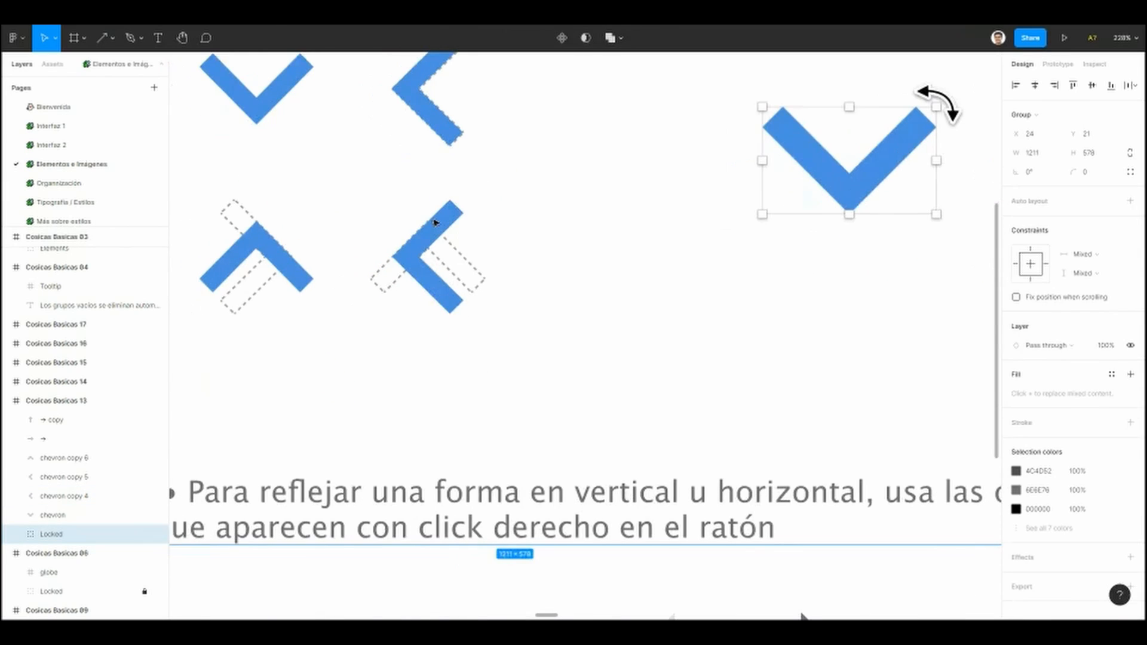
{"action": "left_click", "coordinate": [439, 222]}
{"action": "left_click_drag", "start_coordinate": [464, 196], "coordinate": [498, 297]}
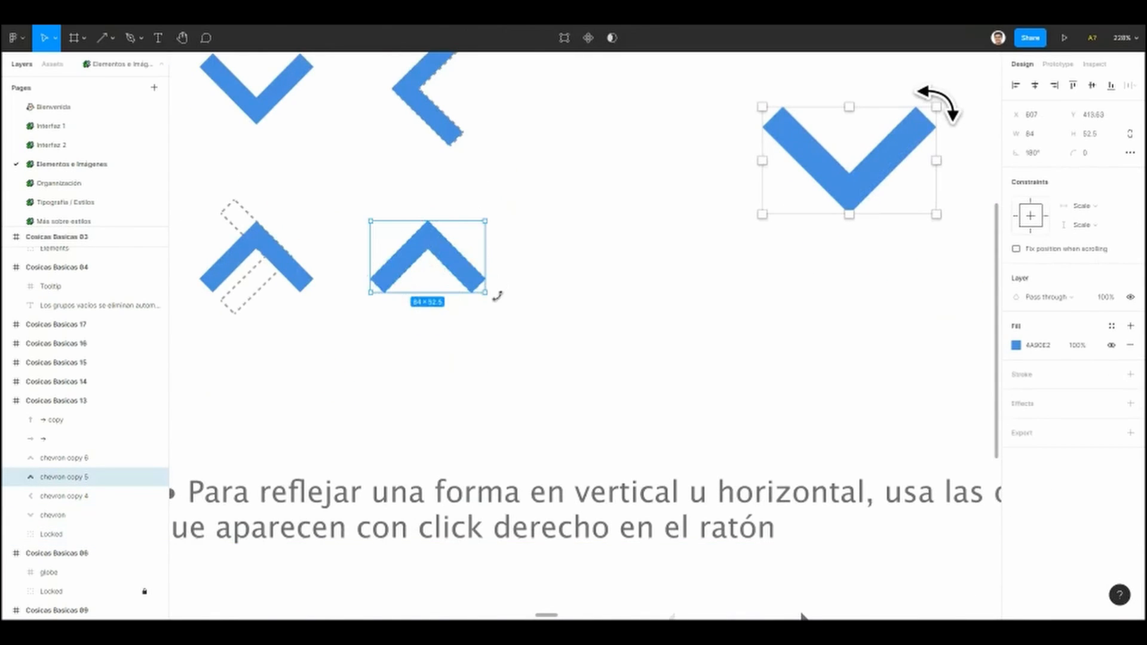
Step: Rotate the lower-left blue chevron to match its dashed outline, pointing right
{"action": "scroll", "coordinate": [409, 315], "scroll_direction": "left", "scroll_amount": 3}
{"action": "scroll", "coordinate": [410, 315], "scroll_direction": "down", "scroll_amount": 2}
{"action": "left_click", "coordinate": [410, 315]}
{"action": "left_click", "coordinate": [393, 221]}
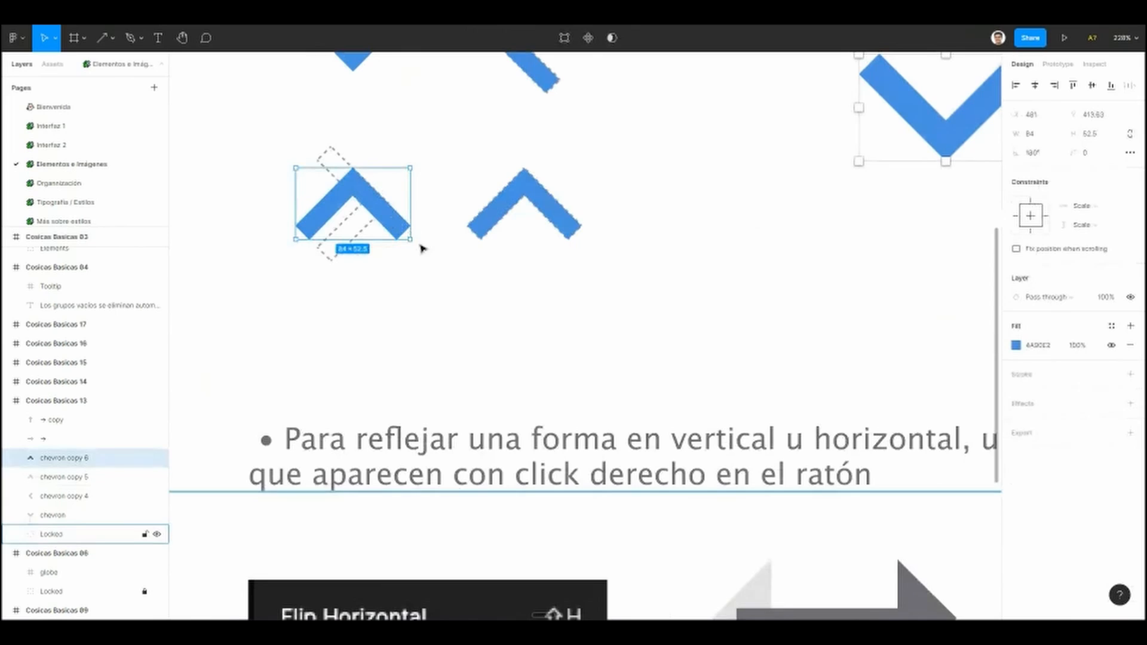
{"action": "left_click_drag", "start_coordinate": [413, 246], "coordinate": [299, 290]}
{"action": "left_click", "coordinate": [480, 327]}
{"action": "left_click_drag", "start_coordinate": [592, 258], "coordinate": [522, 299]}
Step: Flip the grey horizontal arrow horizontally four times so it ends up pointing right, and clear the selection
{"action": "scroll", "coordinate": [522, 299], "scroll_direction": "down", "scroll_amount": 5}
{"action": "scroll", "coordinate": [517, 287], "scroll_direction": "up", "scroll_amount": 1}
{"action": "left_click_drag", "start_coordinate": [397, 537], "coordinate": [425, 322]}
{"action": "left_click", "coordinate": [416, 422]}
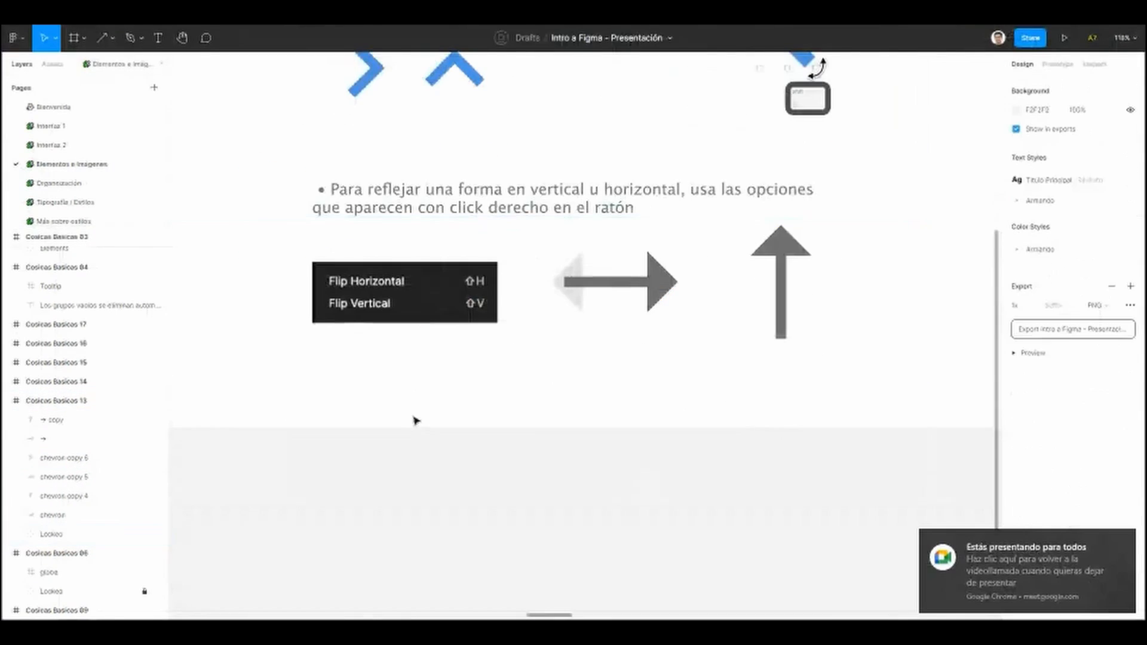
{"action": "left_click_drag", "start_coordinate": [448, 525], "coordinate": [433, 597]}
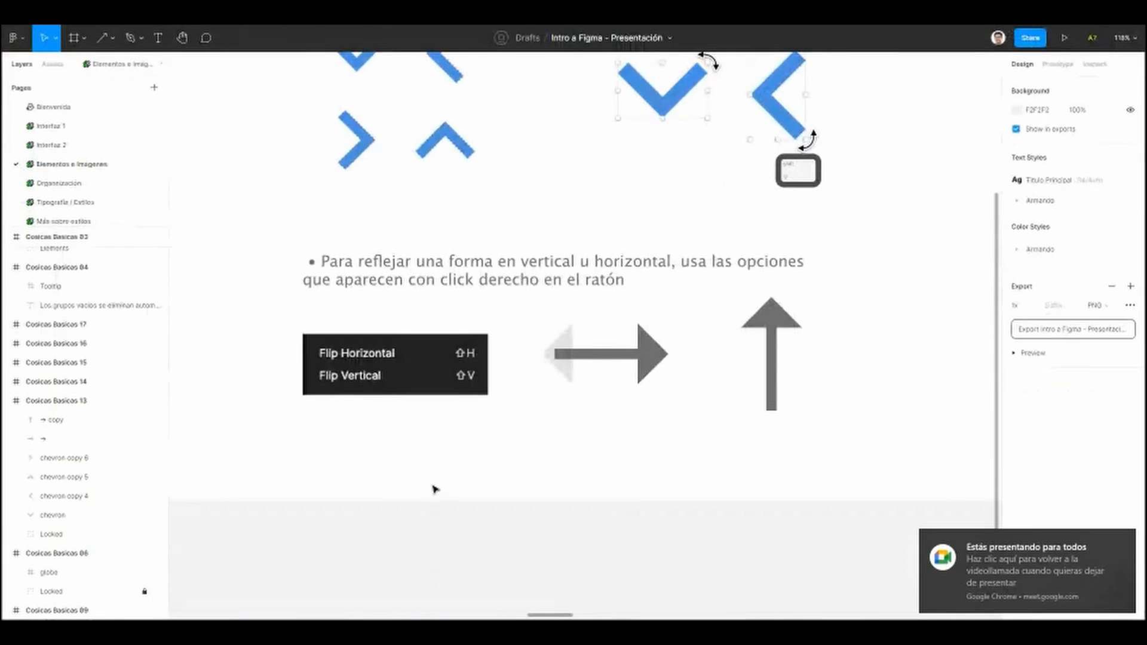
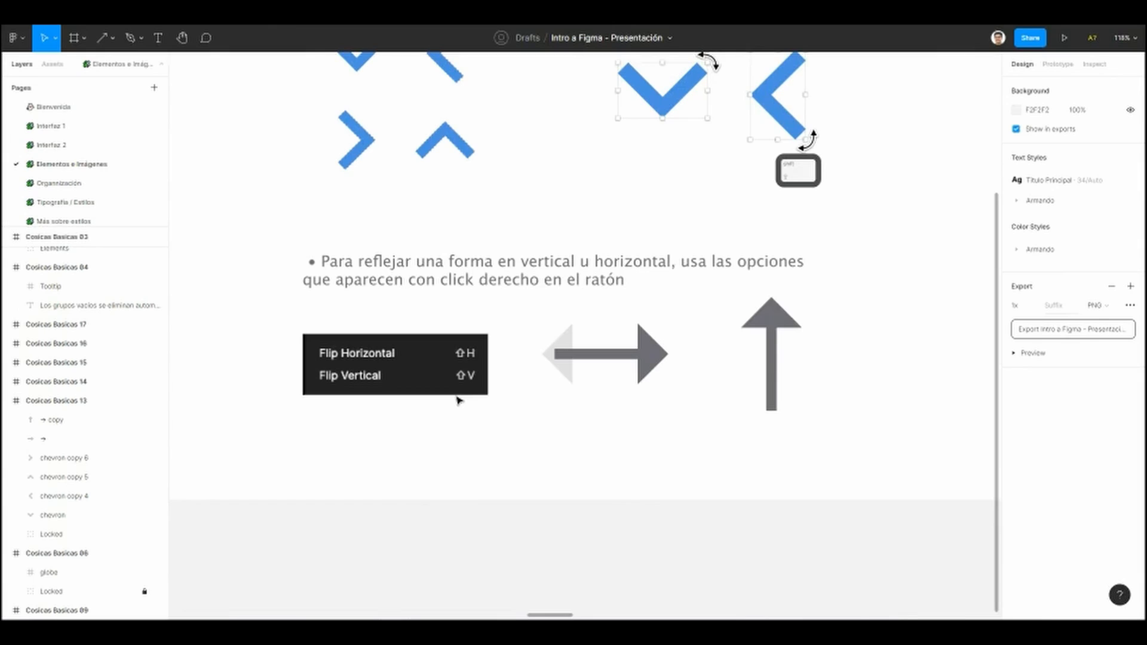
{"action": "left_click", "coordinate": [671, 384]}
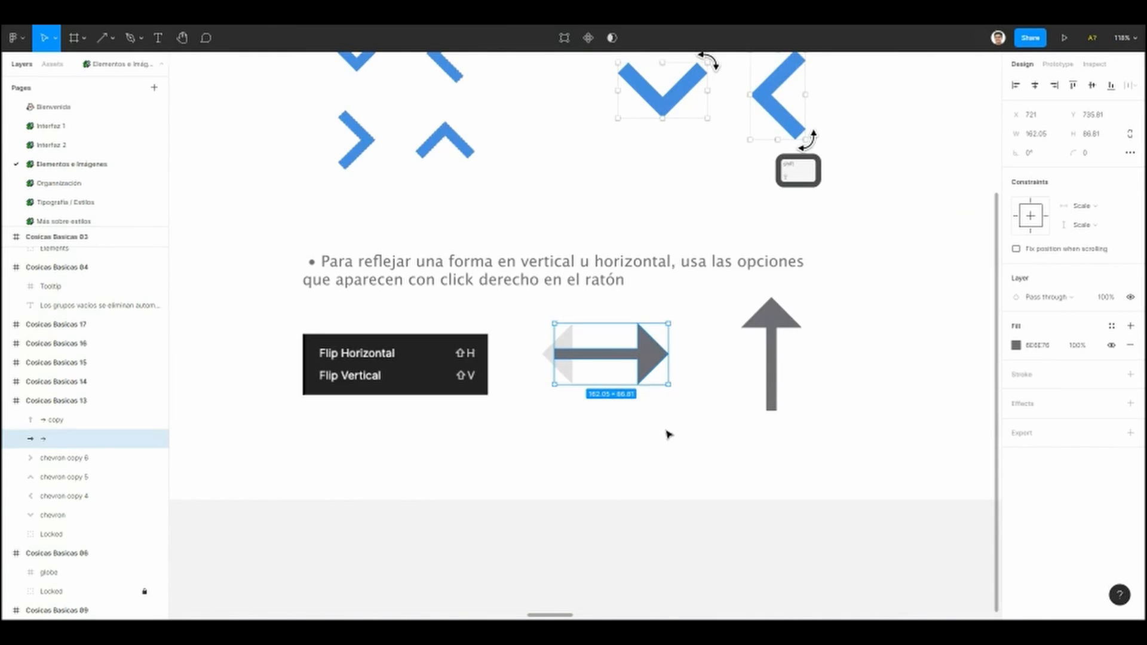
{"action": "key", "text": "shift+h"}
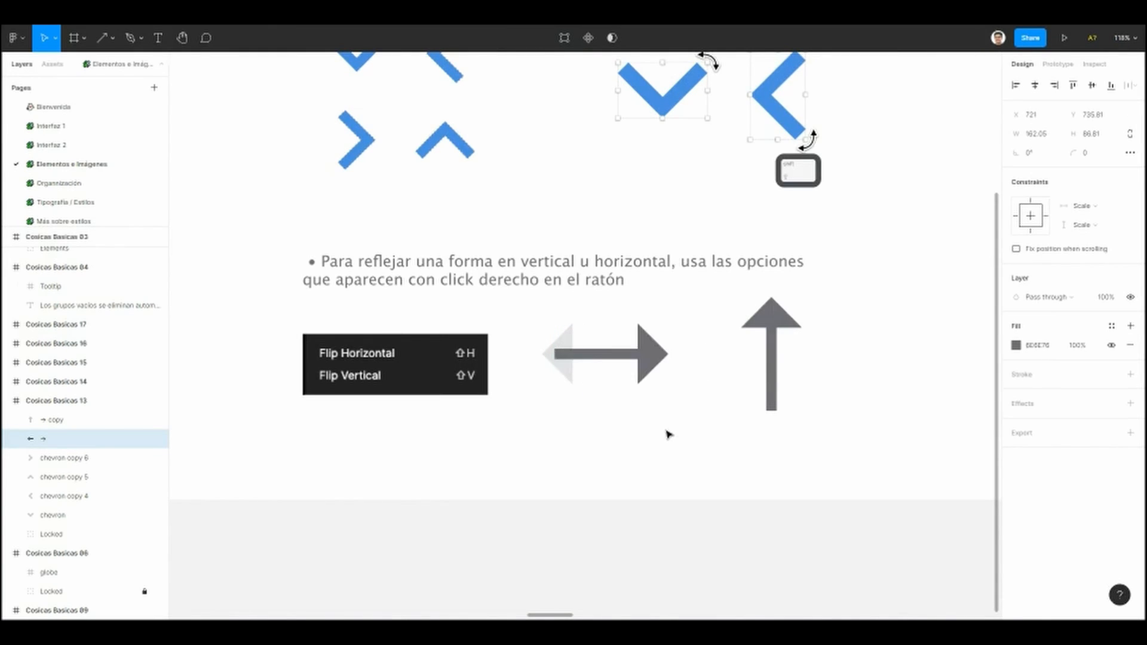
{"action": "key", "text": "shift+h"}
{"action": "key", "text": "shift+h"}
{"action": "key", "text": "shift+h"}
{"action": "left_click", "coordinate": [699, 394]}
Step: Reselect the grey horizontal arrow, flip it horizontally twice and deselect it
{"action": "left_click", "coordinate": [648, 361]}
{"action": "scroll", "coordinate": [625, 425], "scroll_direction": "down", "scroll_amount": 1}
{"action": "scroll", "coordinate": [618, 389], "scroll_direction": "up", "scroll_amount": 2}
{"action": "mouse_move", "coordinate": [619, 446]}
{"action": "left_mouse_down"}
{"action": "mouse_move", "coordinate": [618, 380]}
{"action": "mouse_move", "coordinate": [628, 430]}
{"action": "left_mouse_up"}
{"action": "left_click", "coordinate": [641, 402]}
{"action": "left_click", "coordinate": [657, 354]}
{"action": "key", "text": "shift+h"}
{"action": "key", "text": "shift+h"}
{"action": "left_click", "coordinate": [632, 427]}
{"action": "scroll", "coordinate": [610, 400], "scroll_direction": "down", "scroll_amount": 2}
{"action": "scroll", "coordinate": [612, 407], "scroll_direction": "up", "scroll_amount": 1}
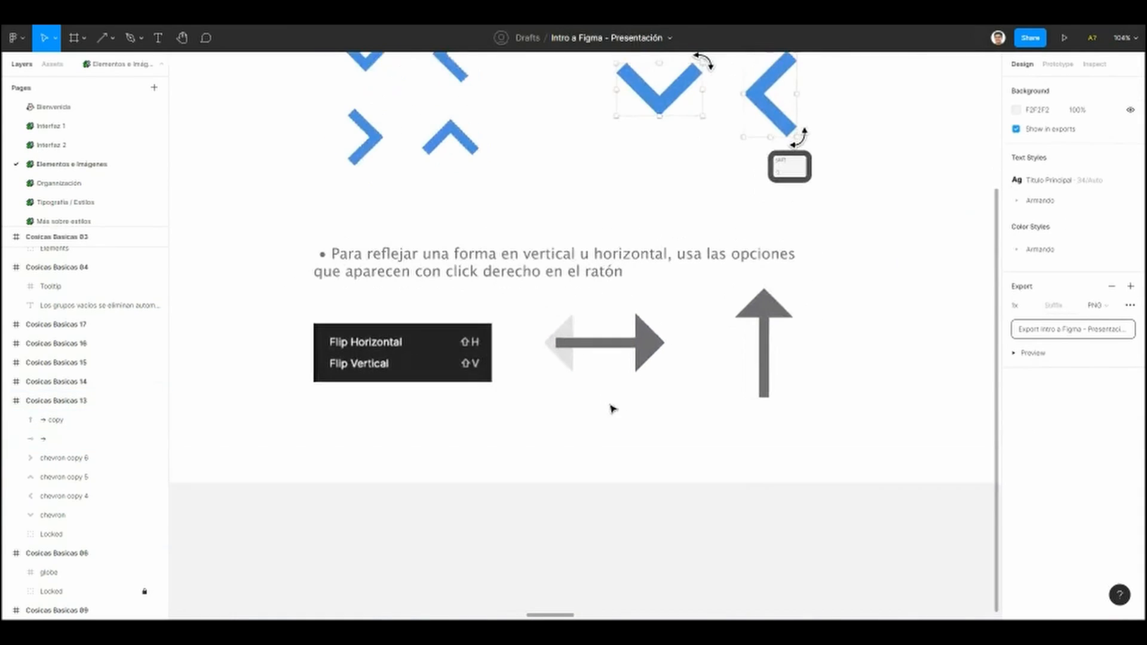
Step: Select the leftmost green circles of the upper row by area on the Seleccionar por contacto frame, move them slightly and undo the move
{"action": "scroll", "coordinate": [654, 391], "scroll_direction": "down", "scroll_amount": 1}
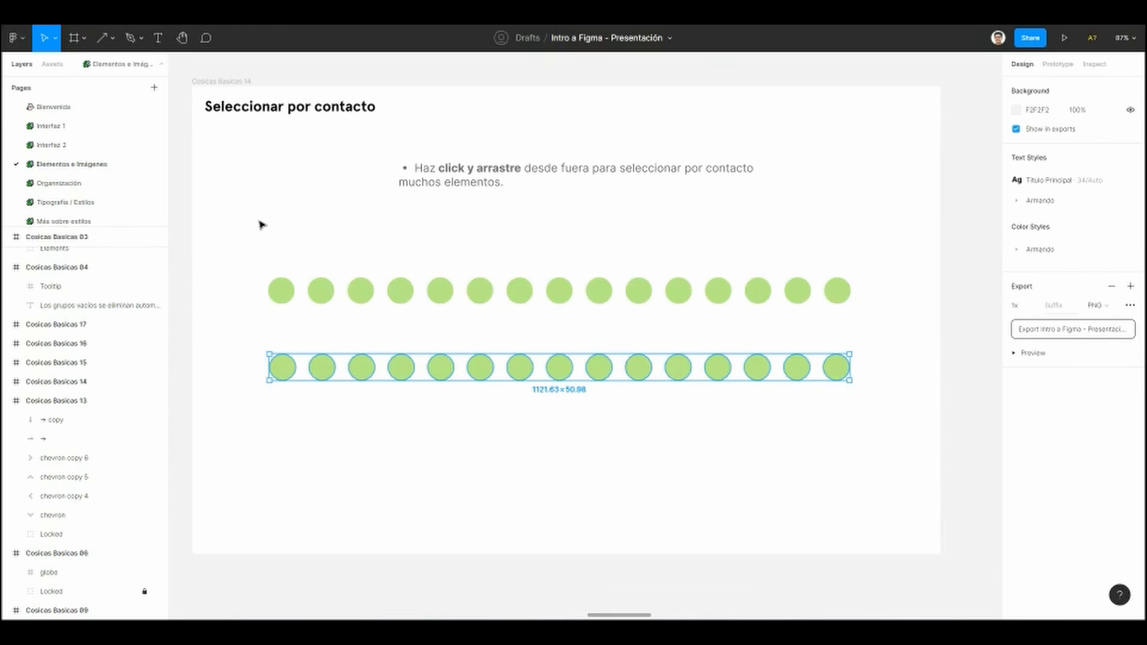
{"action": "scroll", "coordinate": [263, 223], "scroll_direction": "right", "scroll_amount": 1}
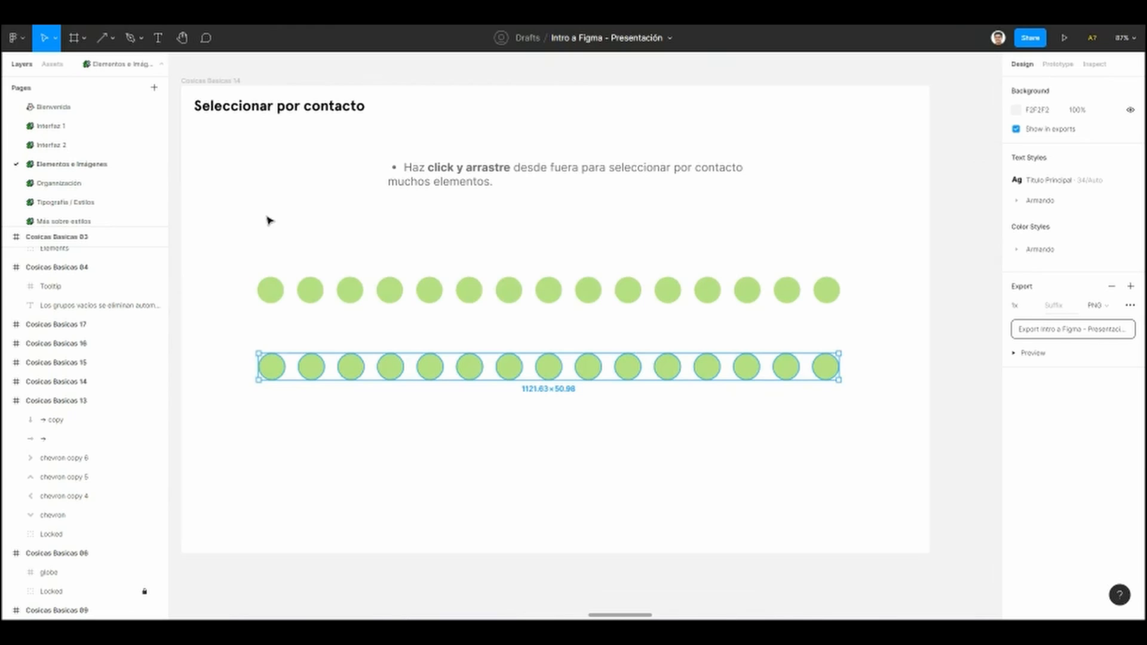
{"action": "scroll", "coordinate": [352, 173], "scroll_direction": "left", "scroll_amount": 2}
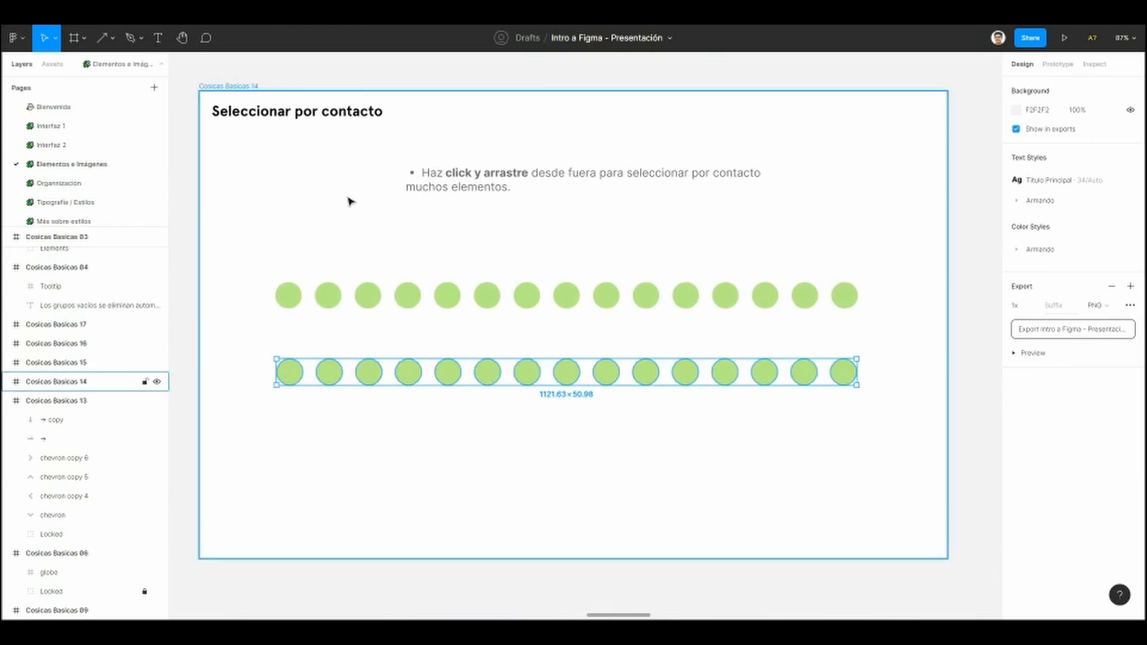
{"action": "scroll", "coordinate": [350, 201], "scroll_direction": "up", "scroll_amount": 2}
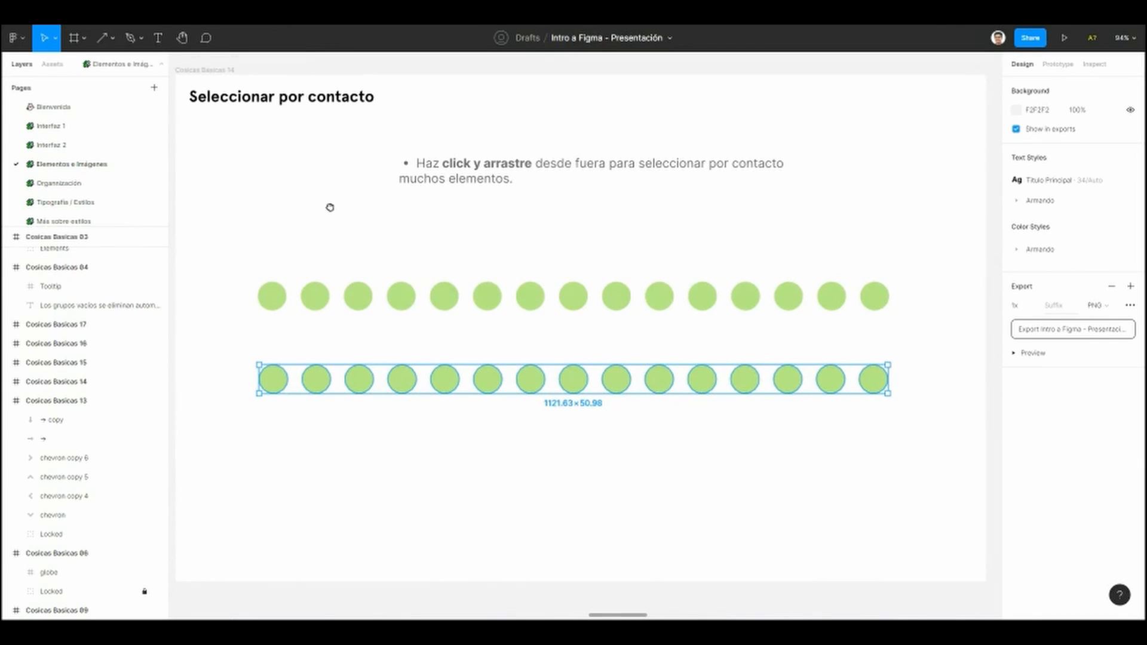
{"action": "scroll", "coordinate": [330, 207], "scroll_direction": "down", "scroll_amount": 1}
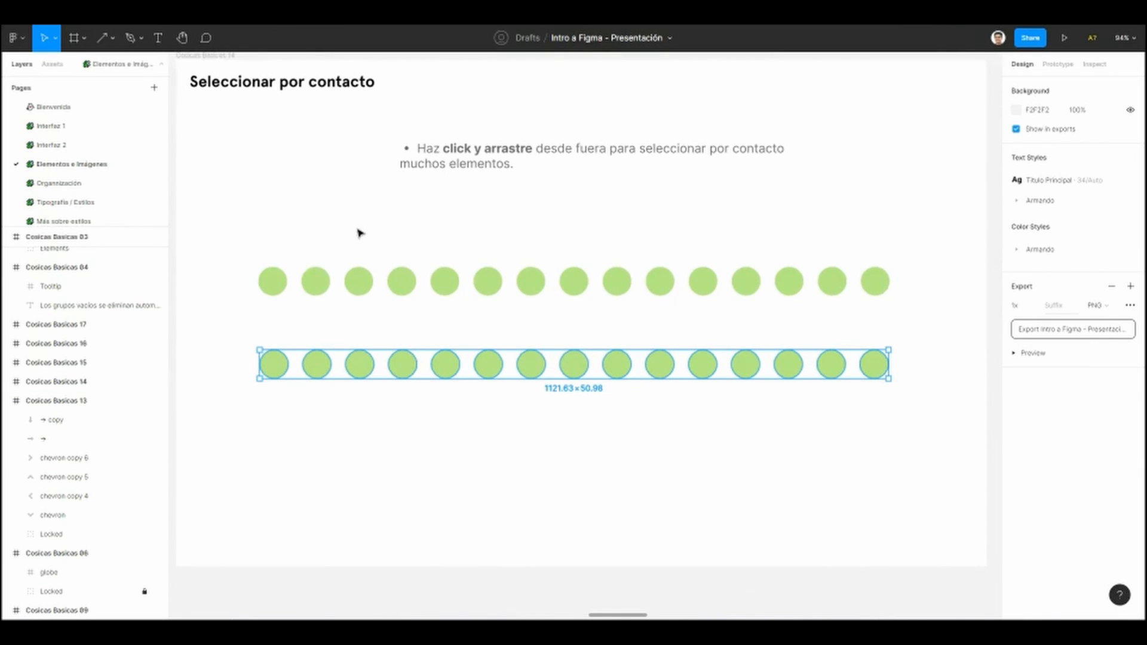
{"action": "scroll", "coordinate": [353, 231], "scroll_direction": "down", "scroll_amount": 1}
{"action": "left_click_drag", "start_coordinate": [233, 229], "coordinate": [597, 309]}
{"action": "left_click_drag", "start_coordinate": [442, 276], "coordinate": [421, 236]}
{"action": "key", "text": "ctrl+z"}
Step: Replace the selection with an area selection of the remaining right-hand green circles in the upper row, and clear it
{"action": "left_click", "coordinate": [656, 301]}
{"action": "left_click_drag", "start_coordinate": [597, 295], "coordinate": [931, 243]}
{"action": "left_click", "coordinate": [633, 320]}
Step: Go to the Seleccionar/Deseleccionar por click frame and read its instructions on adding and removing circles from a selection
{"action": "scroll", "coordinate": [366, 203], "scroll_direction": "down", "scroll_amount": 3}
{"action": "left_click_drag", "start_coordinate": [496, 230], "coordinate": [272, 194]}
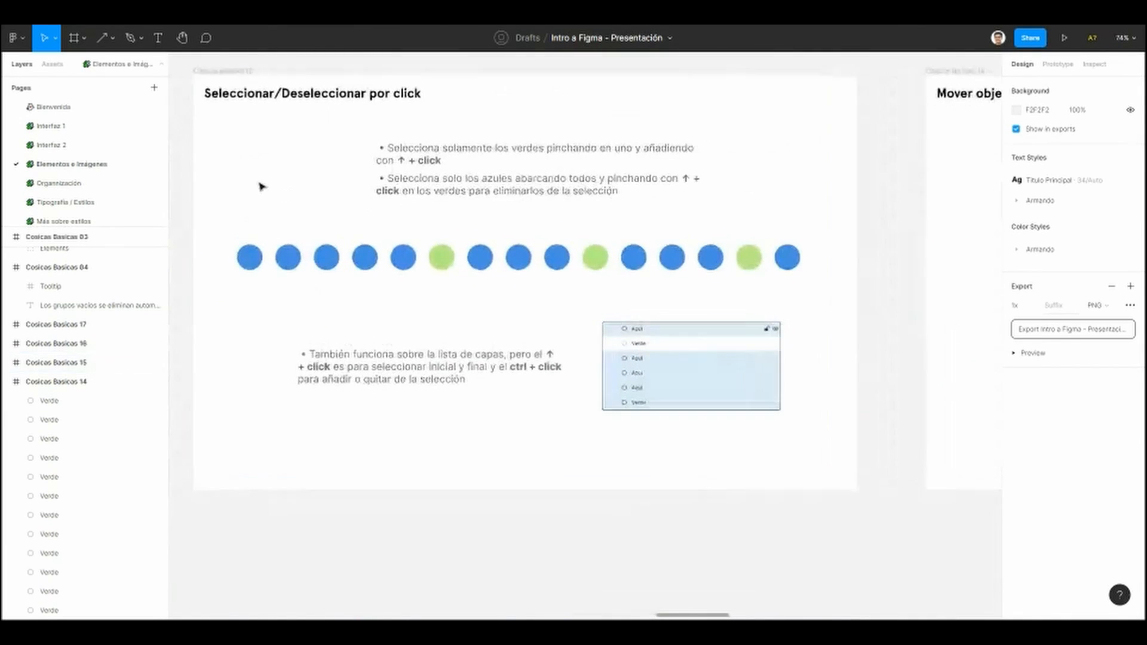
{"action": "scroll", "coordinate": [267, 210], "scroll_direction": "up", "scroll_amount": 2}
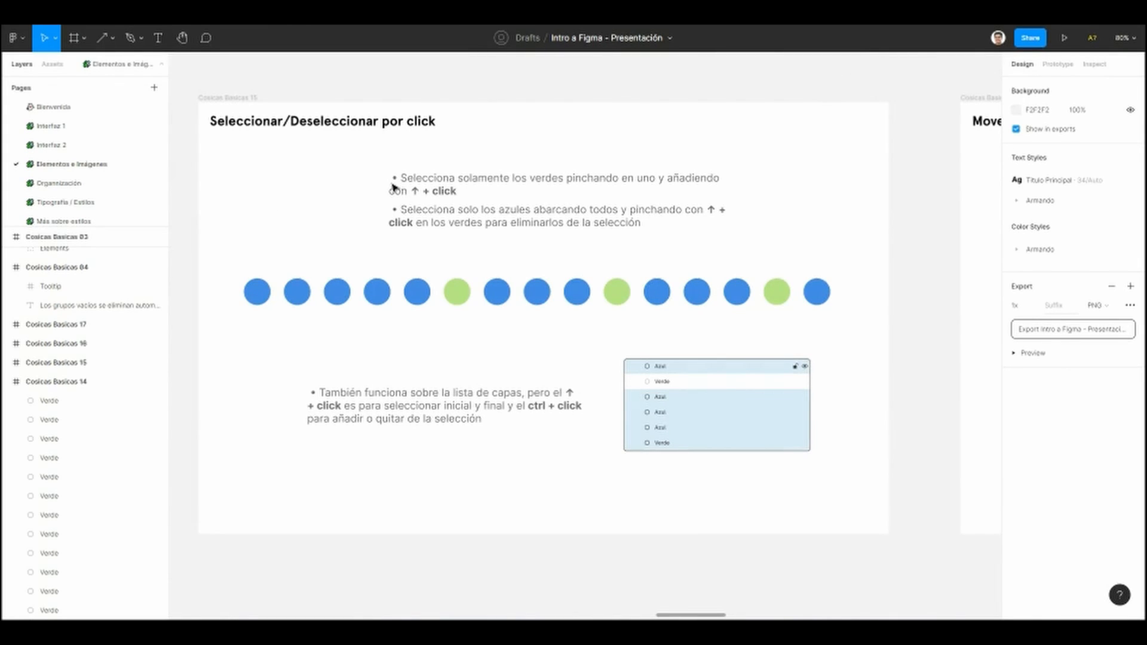
{"action": "scroll", "coordinate": [410, 194], "scroll_direction": "down", "scroll_amount": 1}
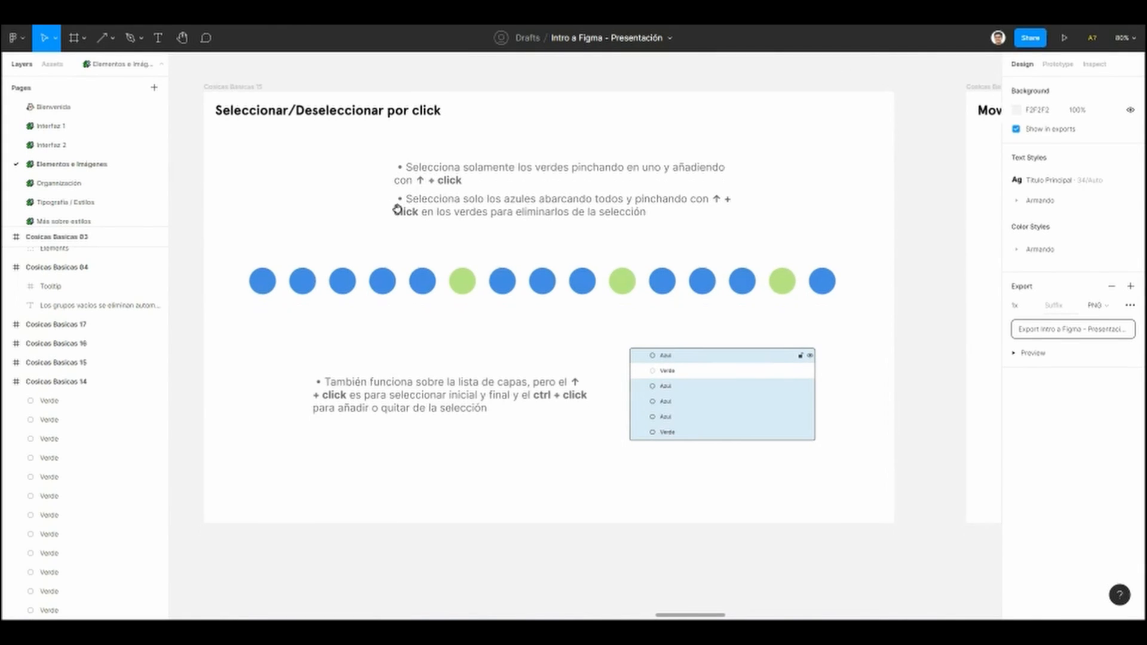
{"action": "scroll", "coordinate": [367, 239], "scroll_direction": "up", "scroll_amount": 2}
{"action": "left_click_drag", "start_coordinate": [359, 237], "coordinate": [356, 230]}
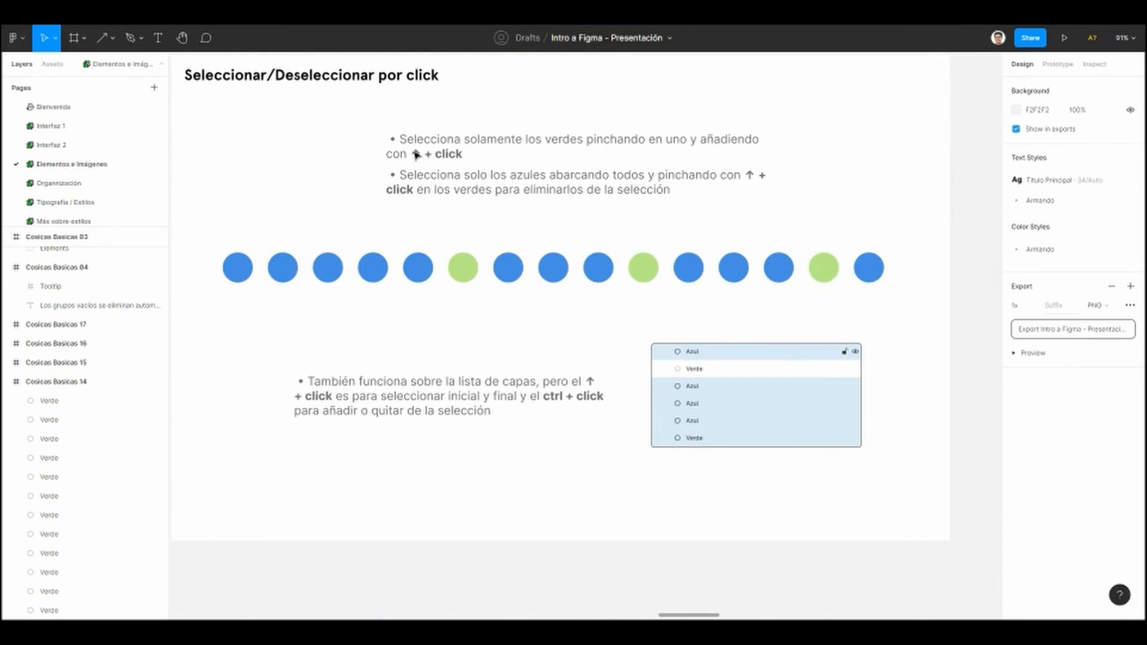
{"action": "scroll", "coordinate": [397, 233], "scroll_direction": "up", "scroll_amount": 2}
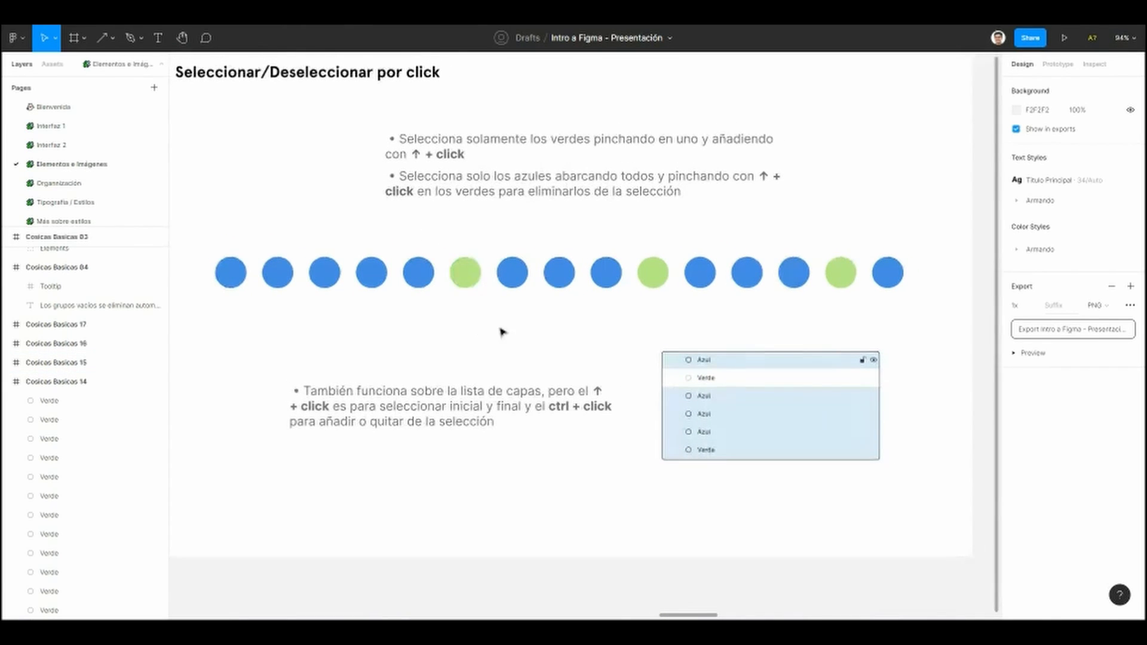
{"action": "scroll", "coordinate": [468, 314], "scroll_direction": "up", "scroll_amount": 1}
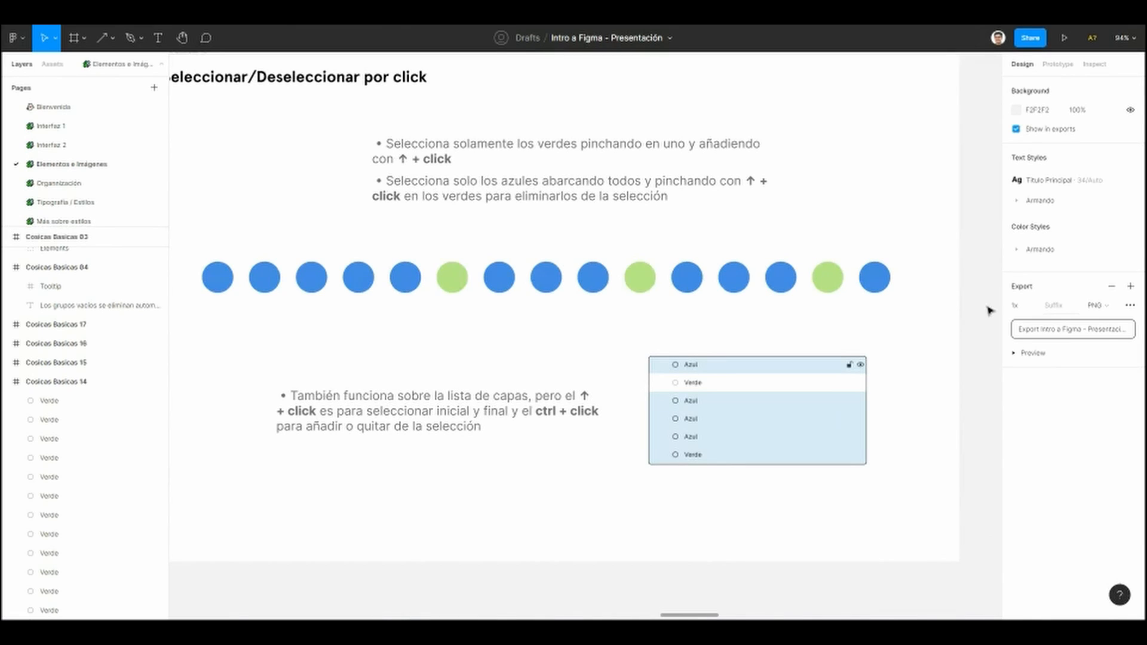
{"action": "scroll", "coordinate": [664, 331], "scroll_direction": "left", "scroll_amount": 2}
Step: Select the circles of the mixed blue and green row by area from several starting corners, and clear the selection
{"action": "left_click_drag", "start_coordinate": [376, 238], "coordinate": [935, 317]}
{"action": "left_click", "coordinate": [953, 285]}
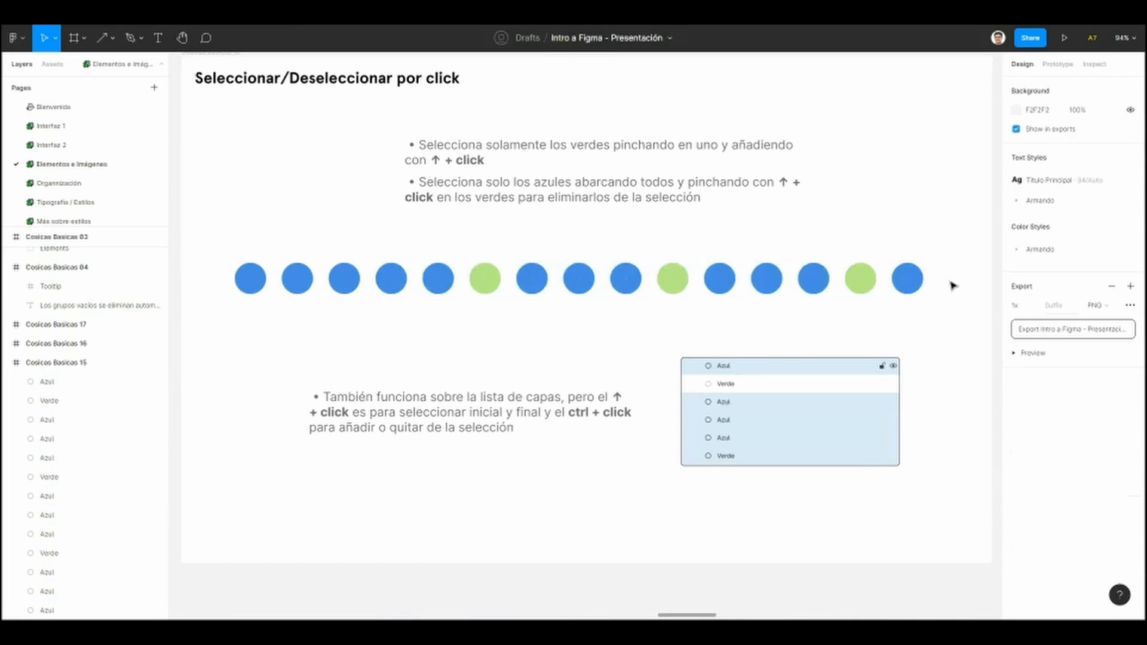
{"action": "left_click_drag", "start_coordinate": [946, 248], "coordinate": [272, 312]}
{"action": "left_click", "coordinate": [460, 251]}
{"action": "left_click_drag", "start_coordinate": [469, 246], "coordinate": [932, 308]}
{"action": "left_click_drag", "start_coordinate": [958, 232], "coordinate": [331, 341]}
{"action": "left_click", "coordinate": [472, 357]}
Step: Select only the three green circles by adding them one by one, and clear the selection
{"action": "scroll", "coordinate": [514, 329], "scroll_direction": "down", "scroll_amount": 1}
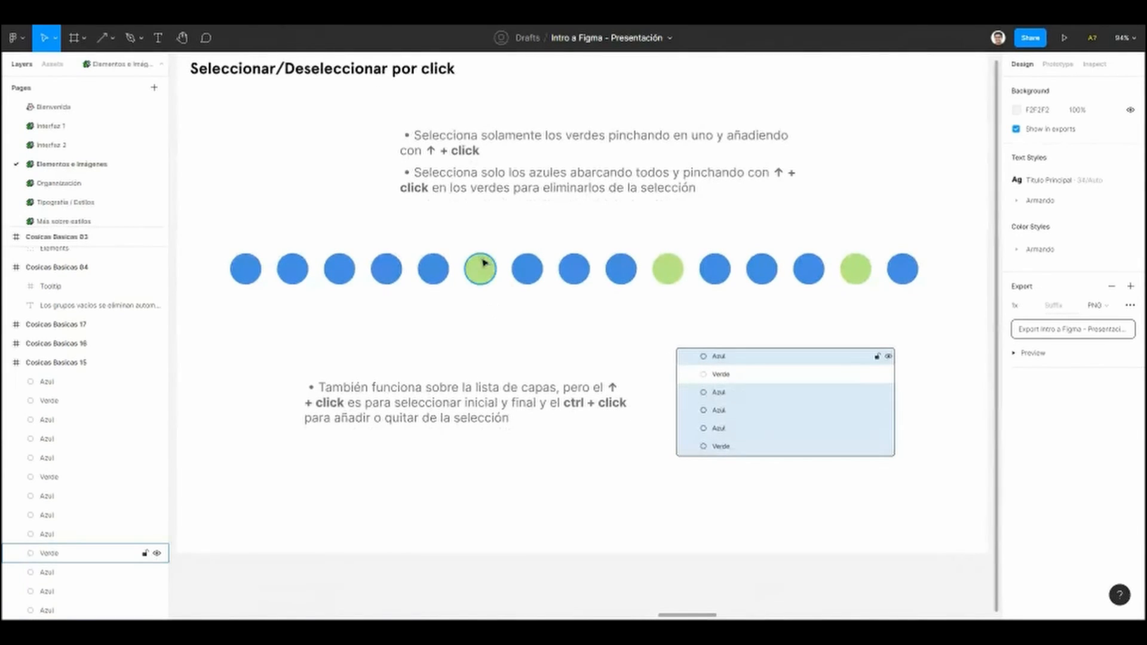
{"action": "left_click", "coordinate": [481, 278]}
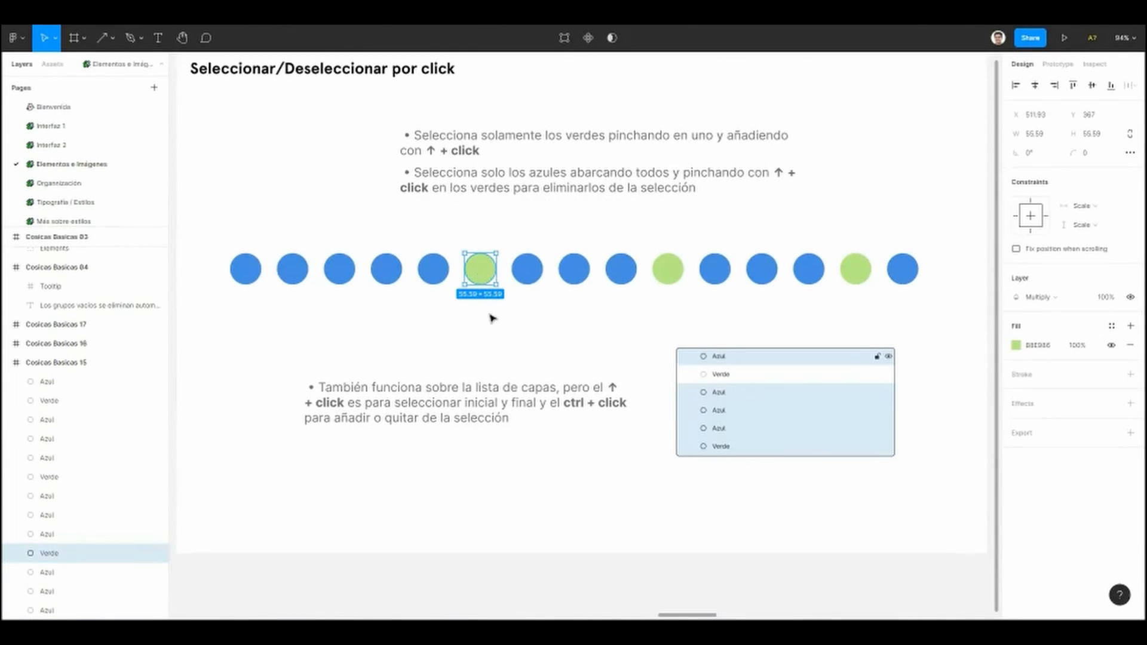
{"action": "left_click", "coordinate": [672, 279], "text": "shift"}
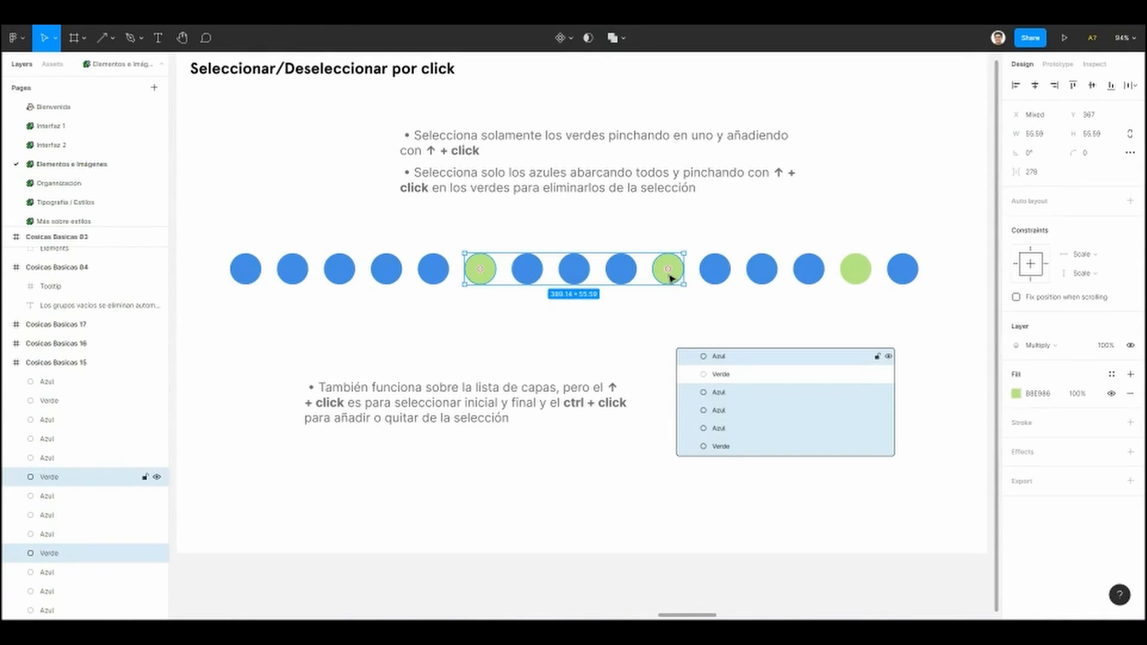
{"action": "left_click", "coordinate": [863, 273], "text": "shift"}
{"action": "left_click_drag", "start_coordinate": [675, 268], "coordinate": [711, 293]}
{"action": "left_click", "coordinate": [410, 309]}
{"action": "left_click_drag", "start_coordinate": [410, 306], "coordinate": [451, 306]}
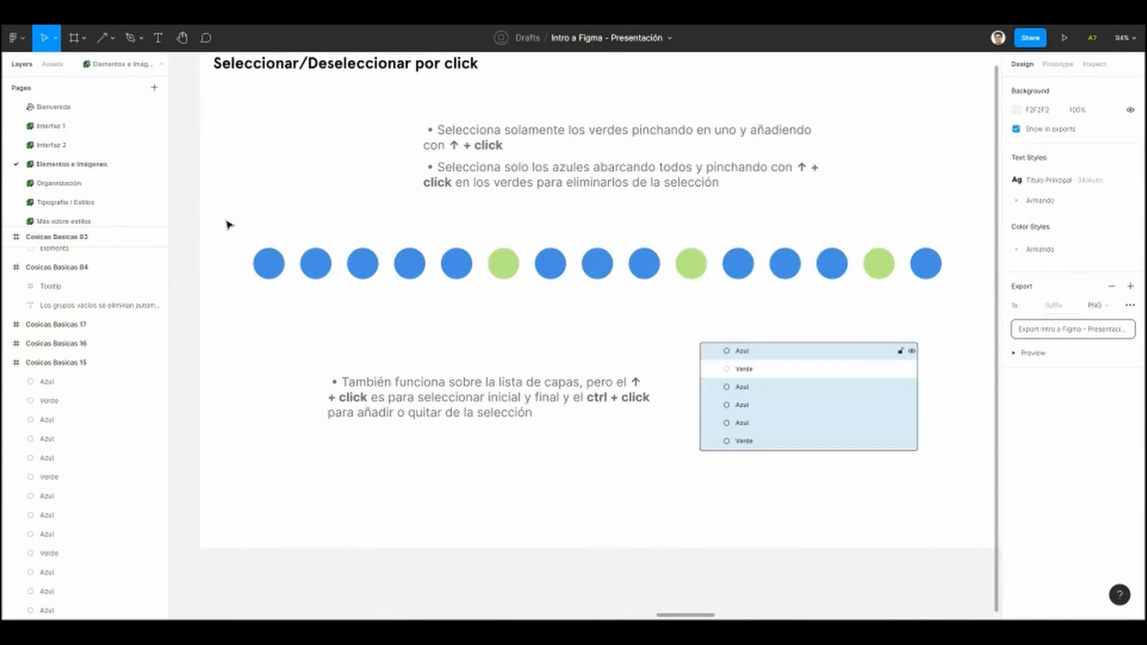
Step: Select all blue circles by adding each blue group and the last single circle to the selection, and clear it
{"action": "left_click_drag", "start_coordinate": [219, 221], "coordinate": [484, 305]}
{"action": "scroll", "coordinate": [508, 251], "scroll_direction": "right", "scroll_amount": 2}
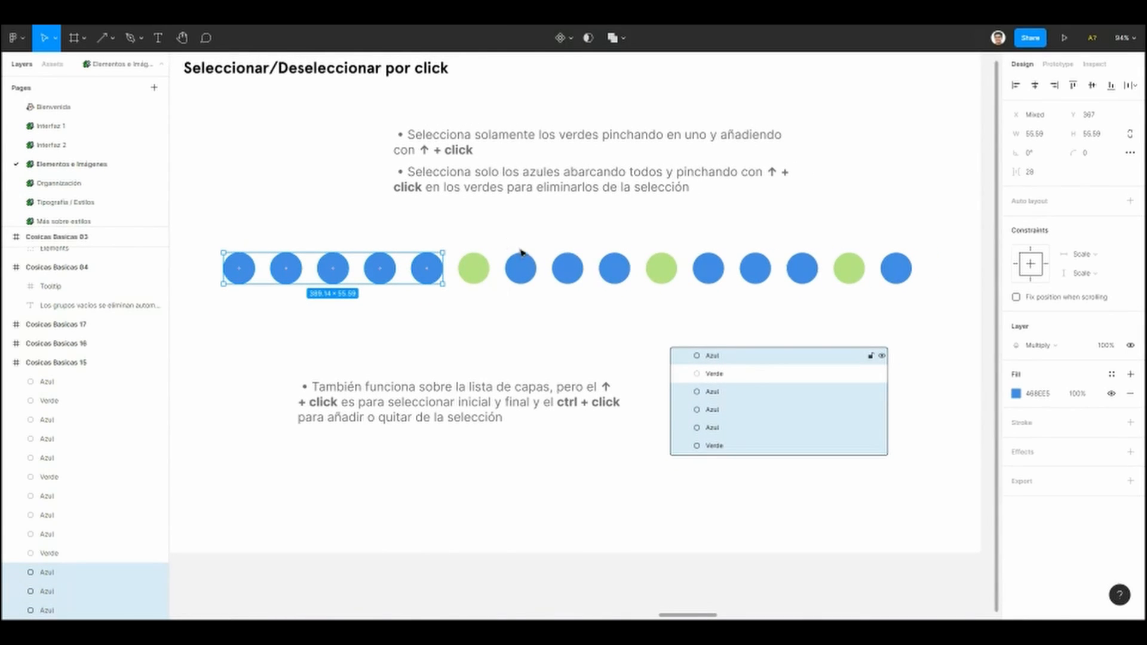
{"action": "left_click_drag", "start_coordinate": [509, 238], "coordinate": [634, 306]}
{"action": "left_click_drag", "start_coordinate": [691, 232], "coordinate": [814, 315]}
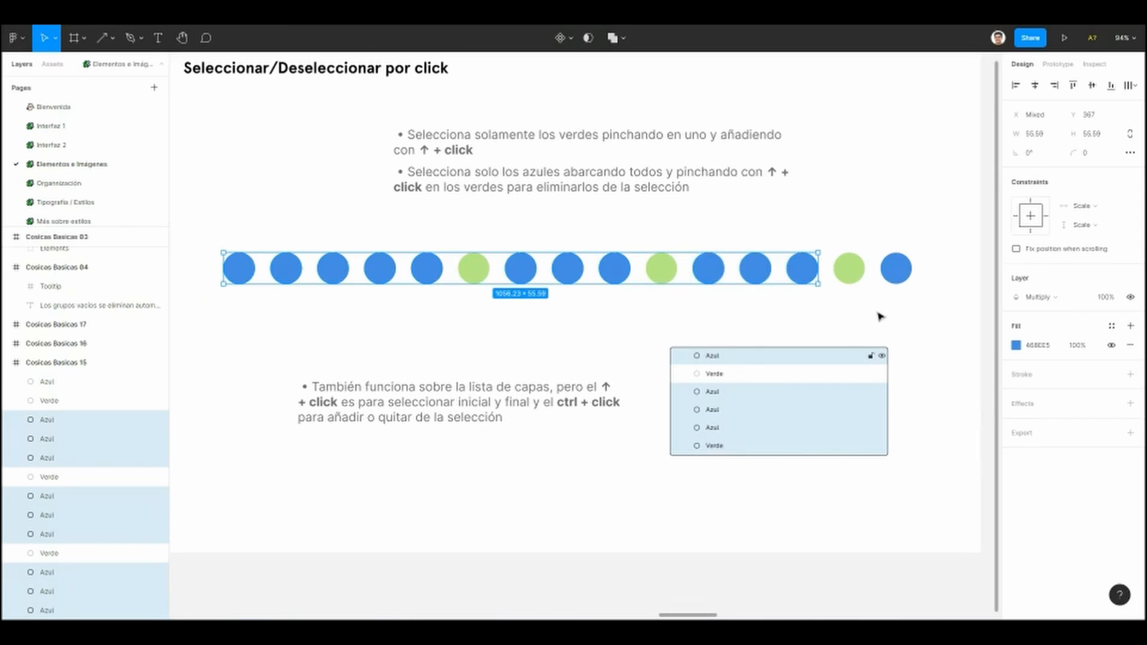
{"action": "left_click", "coordinate": [899, 275], "text": "shift"}
{"action": "scroll", "coordinate": [545, 317], "scroll_direction": "down", "scroll_amount": 1}
{"action": "left_click_drag", "start_coordinate": [533, 274], "coordinate": [538, 338]}
{"action": "key", "text": "Escape"}
Step: Select the first five blue circles, add the next two groups of three by area, and clear the selection
{"action": "mouse_move", "coordinate": [466, 321]}
{"action": "left_mouse_down"}
{"action": "mouse_move", "coordinate": [489, 346]}
{"action": "mouse_move", "coordinate": [472, 349]}
{"action": "mouse_move", "coordinate": [461, 320]}
{"action": "mouse_move", "coordinate": [469, 339]}
{"action": "left_mouse_up"}
{"action": "scroll", "coordinate": [320, 313], "scroll_direction": "down", "scroll_amount": 1}
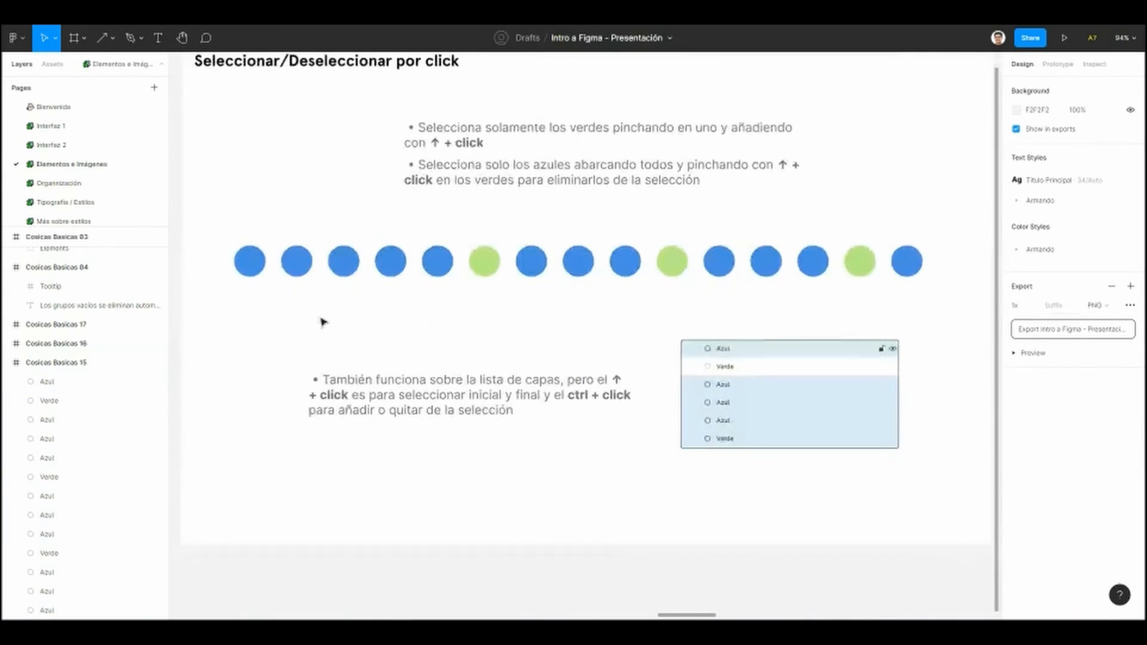
{"action": "left_click_drag", "start_coordinate": [217, 217], "coordinate": [467, 346]}
{"action": "left_click_drag", "start_coordinate": [514, 210], "coordinate": [635, 310]}
{"action": "left_click_drag", "start_coordinate": [705, 226], "coordinate": [824, 308]}
{"action": "left_click", "coordinate": [802, 335]}
{"action": "scroll", "coordinate": [587, 326], "scroll_direction": "down", "scroll_amount": 1}
{"action": "mouse_move", "coordinate": [587, 326]}
{"action": "left_mouse_down"}
{"action": "mouse_move", "coordinate": [601, 330]}
{"action": "mouse_move", "coordinate": [595, 339]}
{"action": "left_mouse_up"}
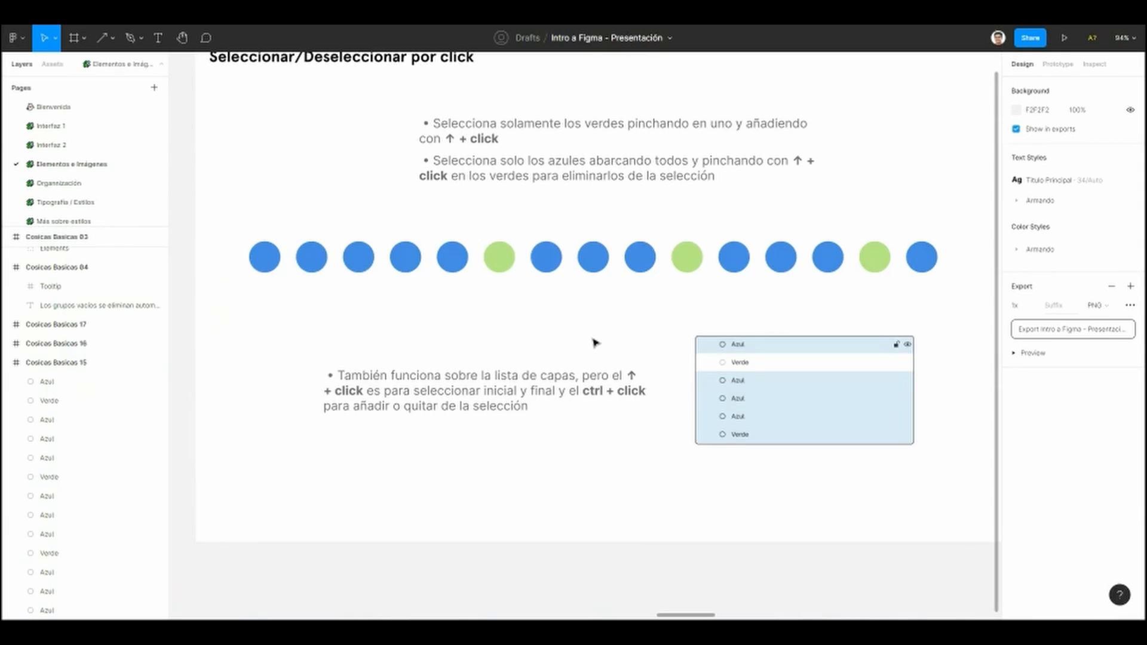
{"action": "left_click_drag", "start_coordinate": [500, 342], "coordinate": [484, 342]}
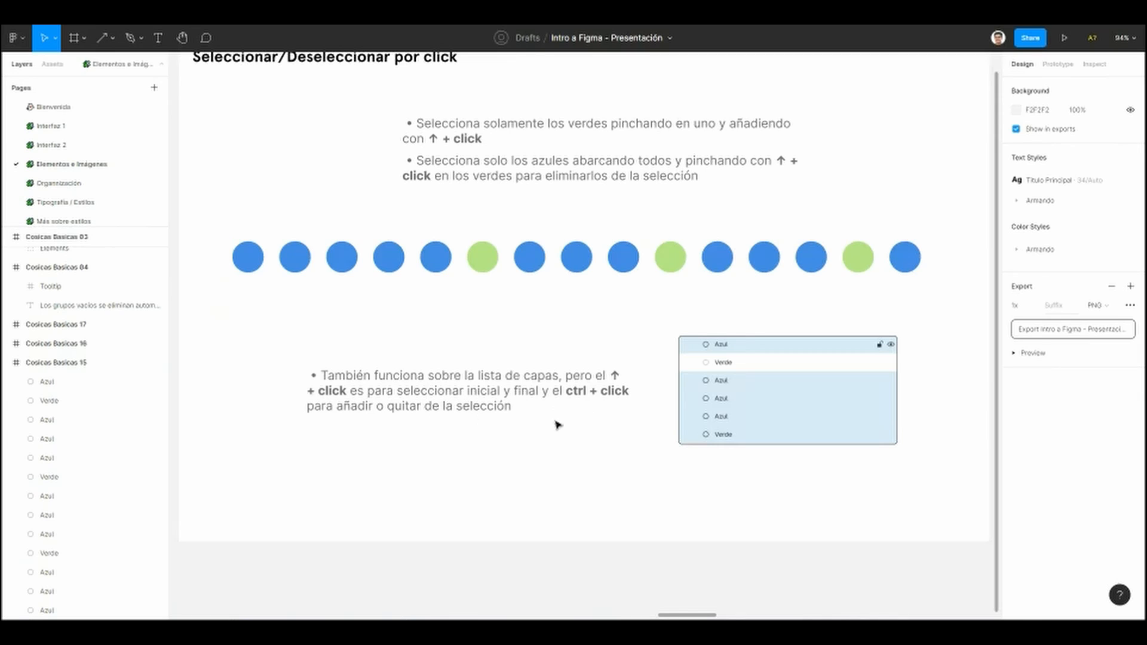
{"action": "mouse_move", "coordinate": [562, 421]}
{"action": "left_mouse_down"}
{"action": "mouse_move", "coordinate": [576, 423]}
{"action": "mouse_move", "coordinate": [544, 410]}
{"action": "mouse_move", "coordinate": [534, 414]}
{"action": "mouse_move", "coordinate": [543, 424]}
{"action": "left_mouse_up"}
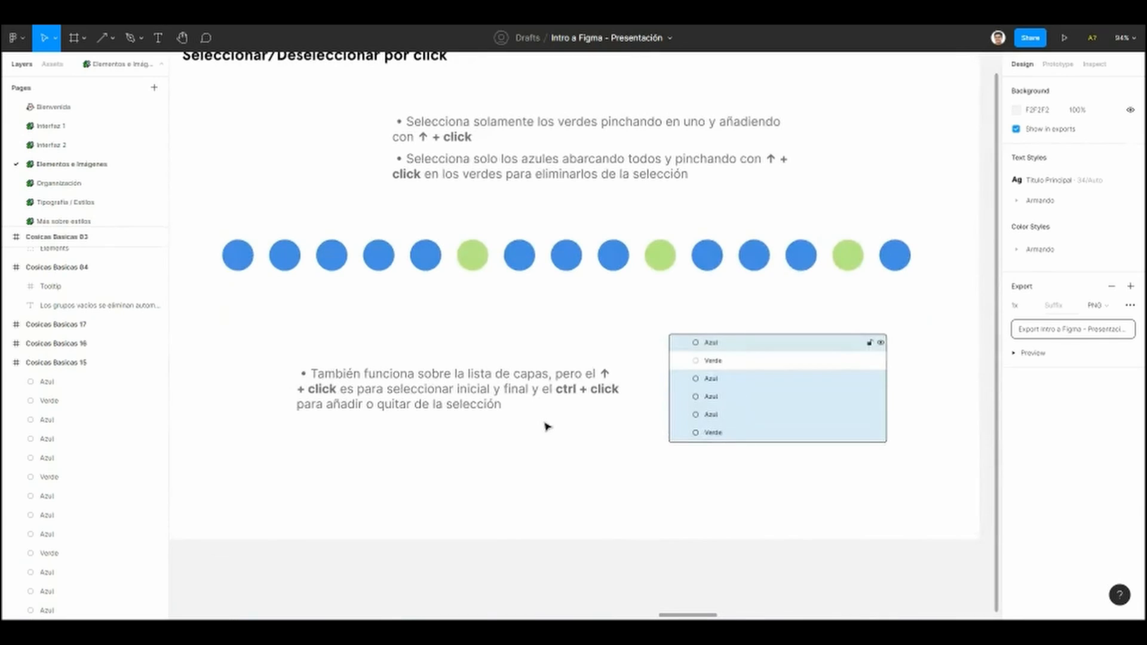
Step: On the "Mover objetos con el teclado" slide, move the upper green square and circle left, off their outlines
{"action": "scroll", "coordinate": [547, 426], "scroll_direction": "down", "scroll_amount": 5}
{"action": "left_click_drag", "start_coordinate": [510, 437], "coordinate": [484, 433]}
{"action": "scroll", "coordinate": [482, 407], "scroll_direction": "up", "scroll_amount": 2}
{"action": "left_click_drag", "start_coordinate": [726, 241], "coordinate": [208, 206]}
{"action": "left_click_drag", "start_coordinate": [515, 244], "coordinate": [350, 237]}
{"action": "scroll", "coordinate": [336, 243], "scroll_direction": "up", "scroll_amount": 1}
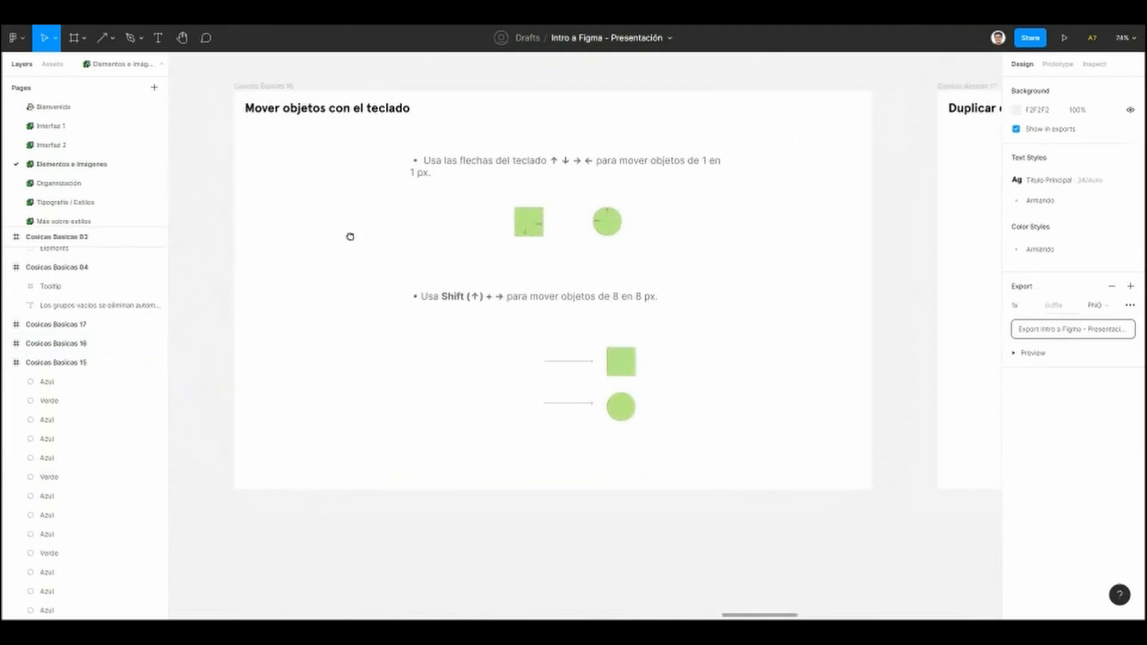
{"action": "scroll", "coordinate": [350, 236], "scroll_direction": "up", "scroll_amount": 1}
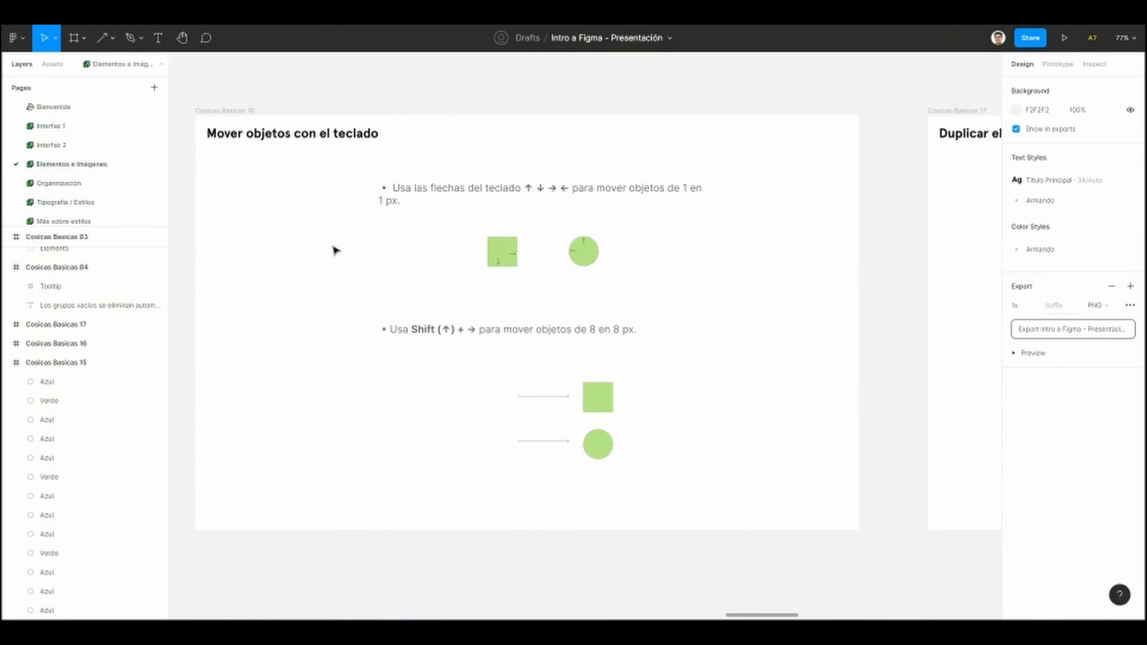
{"action": "left_click_drag", "start_coordinate": [489, 252], "coordinate": [432, 253]}
{"action": "key", "text": "ctrl+z"}
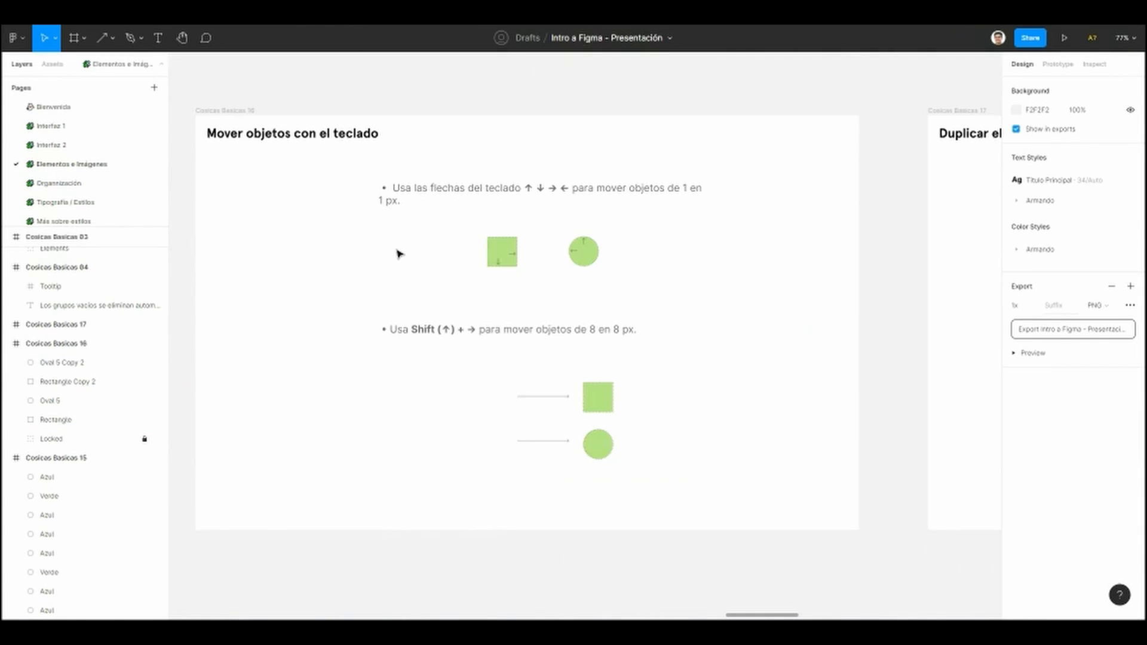
{"action": "double_click", "coordinate": [493, 258]}
{"action": "key", "text": "Escape"}
{"action": "left_click_drag", "start_coordinate": [584, 252], "coordinate": [463, 255]}
{"action": "left_click", "coordinate": [550, 294]}
{"action": "key", "text": "Escape"}
Step: Nudge the upper green square right in 1 px steps onto its outline at X 633, and clear the selection
{"action": "left_click", "coordinate": [464, 255]}
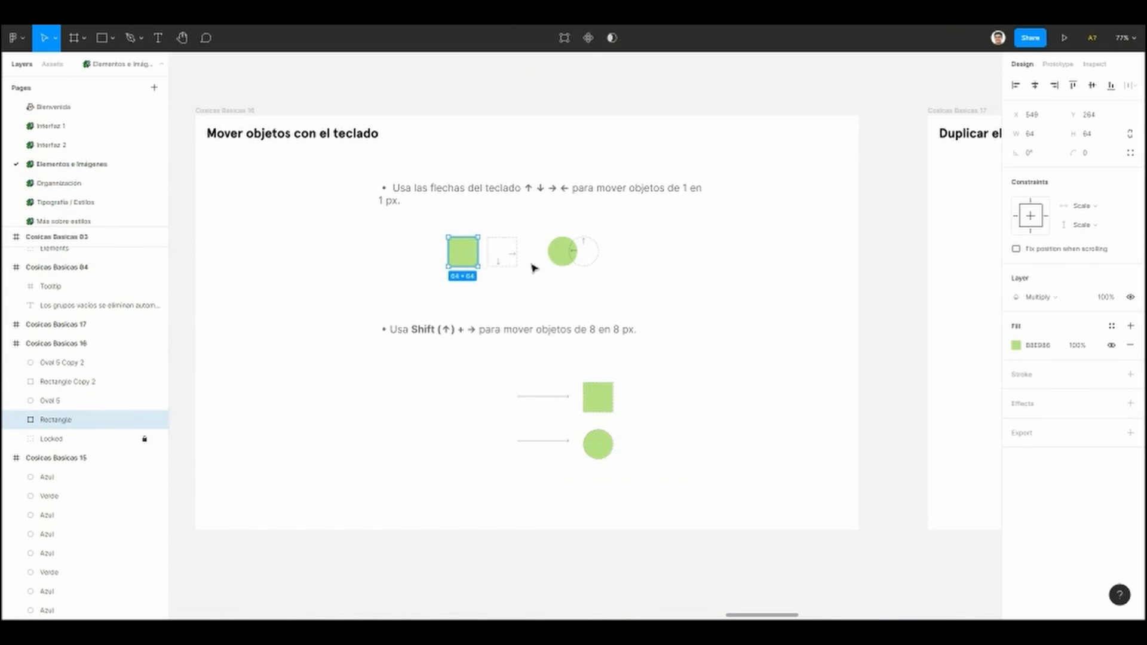
{"action": "left_click", "coordinate": [490, 292]}
{"action": "left_click", "coordinate": [464, 256]}
{"action": "left_click_drag", "start_coordinate": [464, 256], "coordinate": [485, 258]}
{"action": "left_click", "coordinate": [491, 299]}
{"action": "left_click", "coordinate": [486, 259]}
{"action": "key", "text": "Right"}
{"action": "key", "text": "Right"}
{"action": "key", "text": "Right"}
{"action": "key", "text": "Right"}
{"action": "key", "text": "Right"}
{"action": "key", "text": "Right"}
{"action": "key", "text": "Right"}
{"action": "key", "text": "Right"}
{"action": "key", "text": "Right"}
{"action": "key", "text": "Right"}
{"action": "key", "text": "Right"}
{"action": "key", "text": "Right"}
{"action": "key", "text": "Right"}
{"action": "key", "text": "Right"}
{"action": "key", "text": "Right"}
{"action": "key", "text": "Right"}
{"action": "key", "text": "Right"}
{"action": "key", "text": "Right"}
{"action": "key", "text": "Right"}
{"action": "key", "text": "Right"}
{"action": "key", "text": "Right"}
{"action": "key", "text": "Right"}
{"action": "key", "text": "Right"}
{"action": "key", "text": "Right"}
{"action": "key", "text": "Right"}
{"action": "key", "text": "Right"}
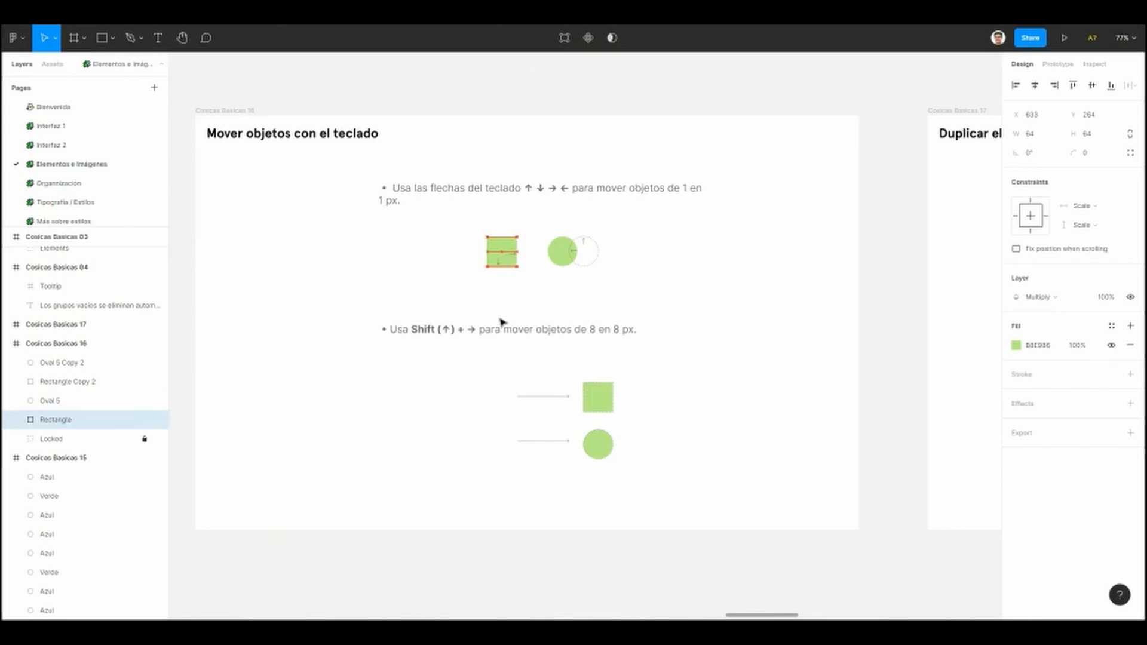
{"action": "left_click", "coordinate": [460, 249]}
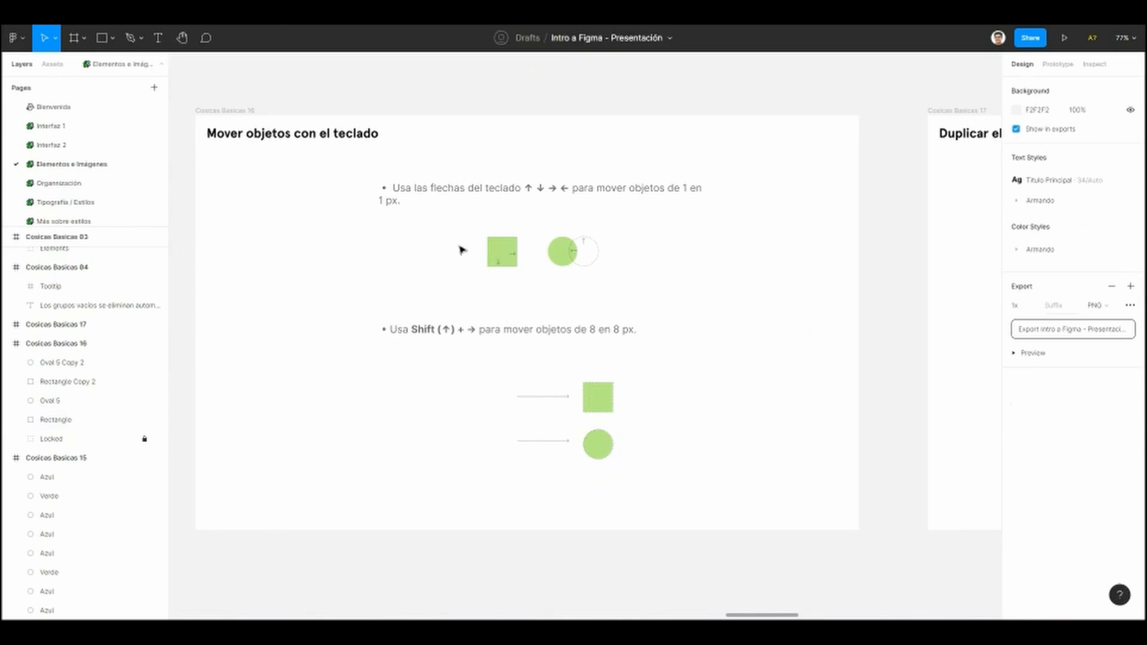
Step: Nudge the upper green circle right in 1 px steps until it fills its outline, and clear the selection
{"action": "left_click", "coordinate": [571, 258]}
{"action": "key", "text": "Right"}
{"action": "key", "text": "Right"}
{"action": "key", "text": "Right"}
{"action": "key", "text": "Right"}
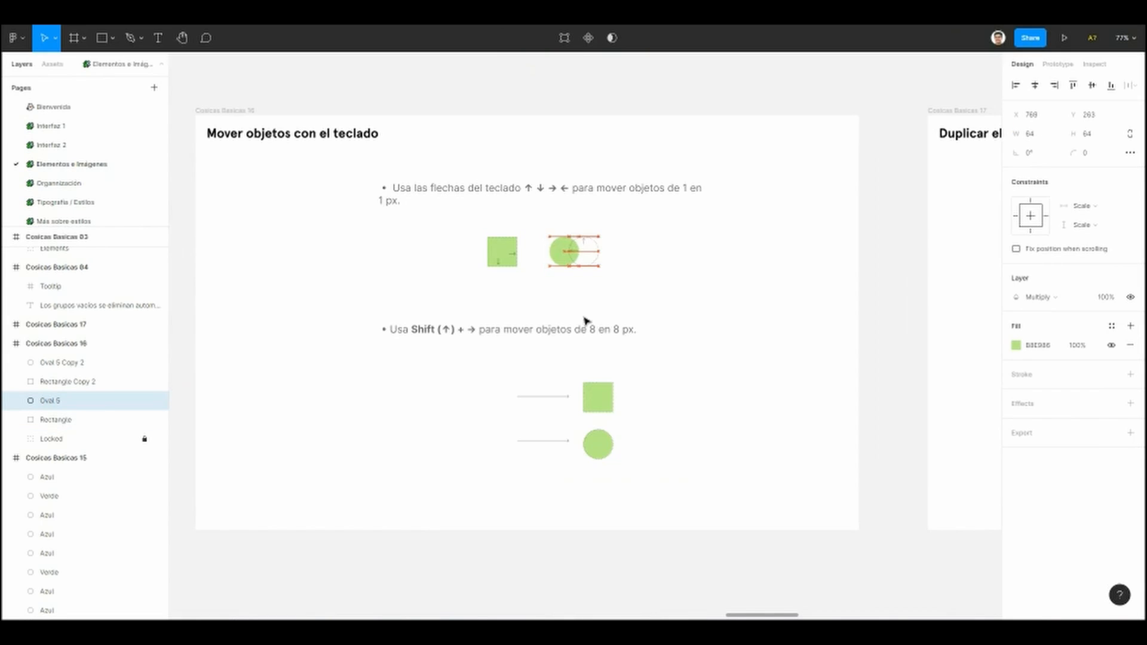
{"action": "key", "text": "Right"}
{"action": "key", "text": "Right"}
{"action": "key", "text": "Right"}
{"action": "key", "text": "Right"}
{"action": "key", "text": "Right"}
{"action": "key", "text": "Right"}
{"action": "key", "text": "Right"}
{"action": "key", "text": "Right"}
{"action": "key", "text": "Right"}
{"action": "key", "text": "Right"}
{"action": "key", "text": "Right"}
{"action": "key", "text": "Right"}
{"action": "key", "text": "Right"}
{"action": "key", "text": "Right"}
{"action": "key", "text": "Right"}
{"action": "key", "text": "Right"}
{"action": "key", "text": "Right"}
{"action": "key", "text": "Right"}
{"action": "key", "text": "Right"}
{"action": "key", "text": "Right"}
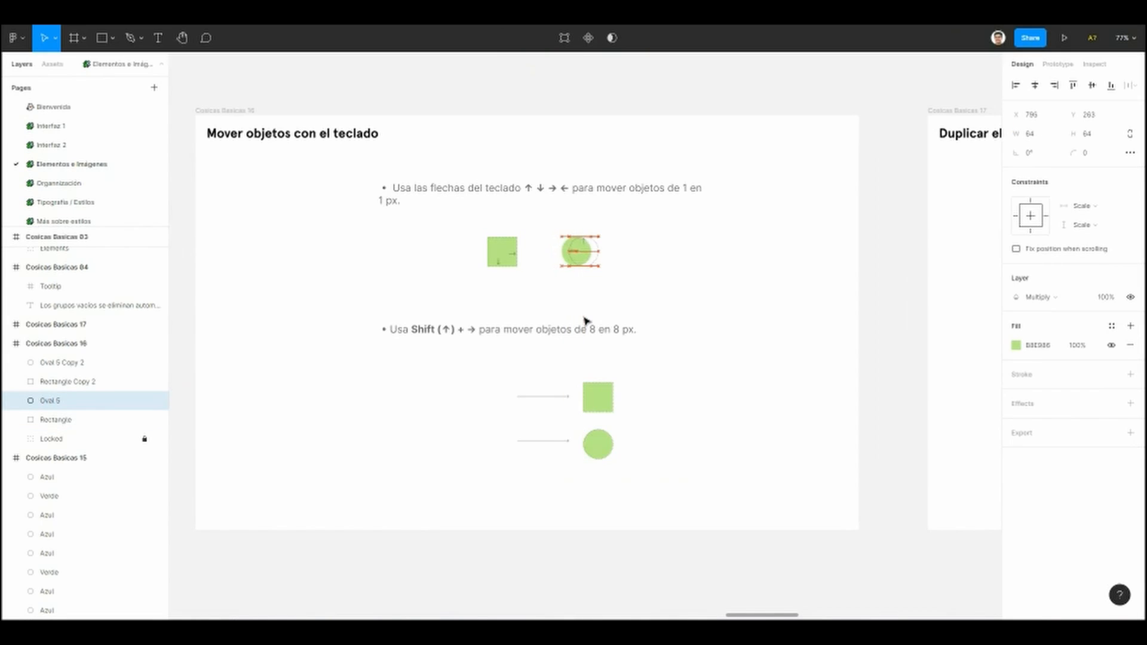
{"action": "key", "text": "Right"}
{"action": "key", "text": "Right"}
{"action": "key", "text": "Right"}
{"action": "key", "text": "Right"}
{"action": "key", "text": "Right"}
{"action": "key", "text": "Right"}
{"action": "key", "text": "Right"}
{"action": "key", "text": "Right"}
{"action": "key", "text": "Right"}
{"action": "key", "text": "Right"}
{"action": "left_click", "coordinate": [585, 317]}
Step: Move the lower green square and circle off their outlines to the starting ends of their arrows
{"action": "left_click_drag", "start_coordinate": [588, 317], "coordinate": [583, 308]}
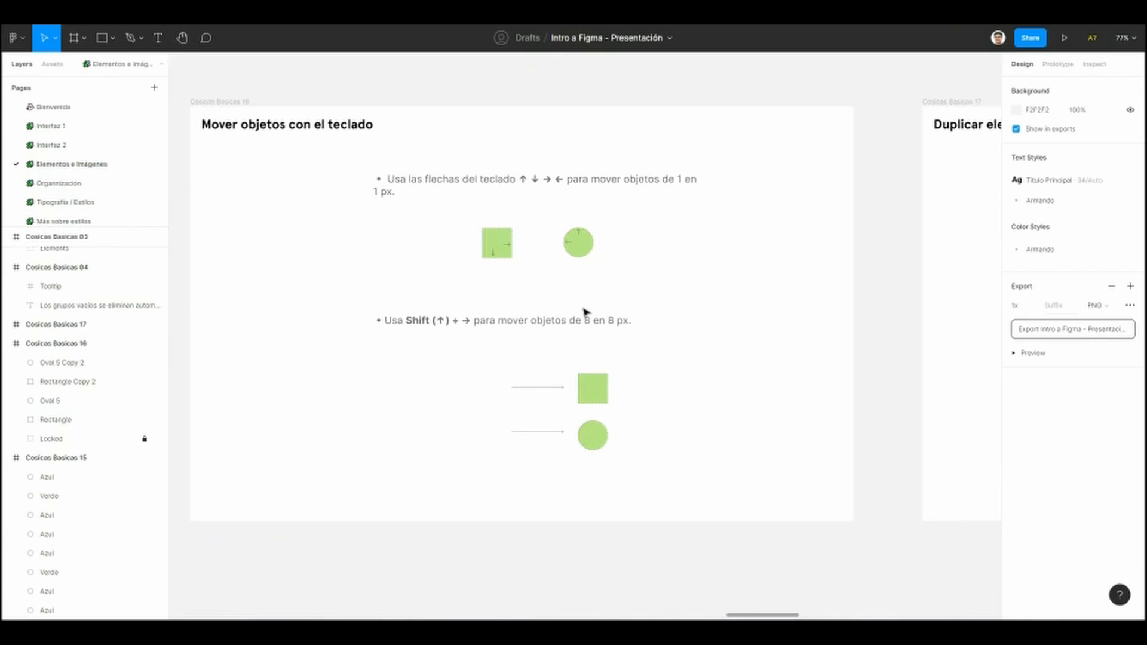
{"action": "scroll", "coordinate": [603, 380], "scroll_direction": "up", "scroll_amount": 3, "text": "ctrl"}
{"action": "left_click", "coordinate": [614, 389]}
{"action": "left_click", "coordinate": [656, 436]}
{"action": "left_click", "coordinate": [619, 389]}
{"action": "left_click_drag", "start_coordinate": [620, 389], "coordinate": [512, 389]}
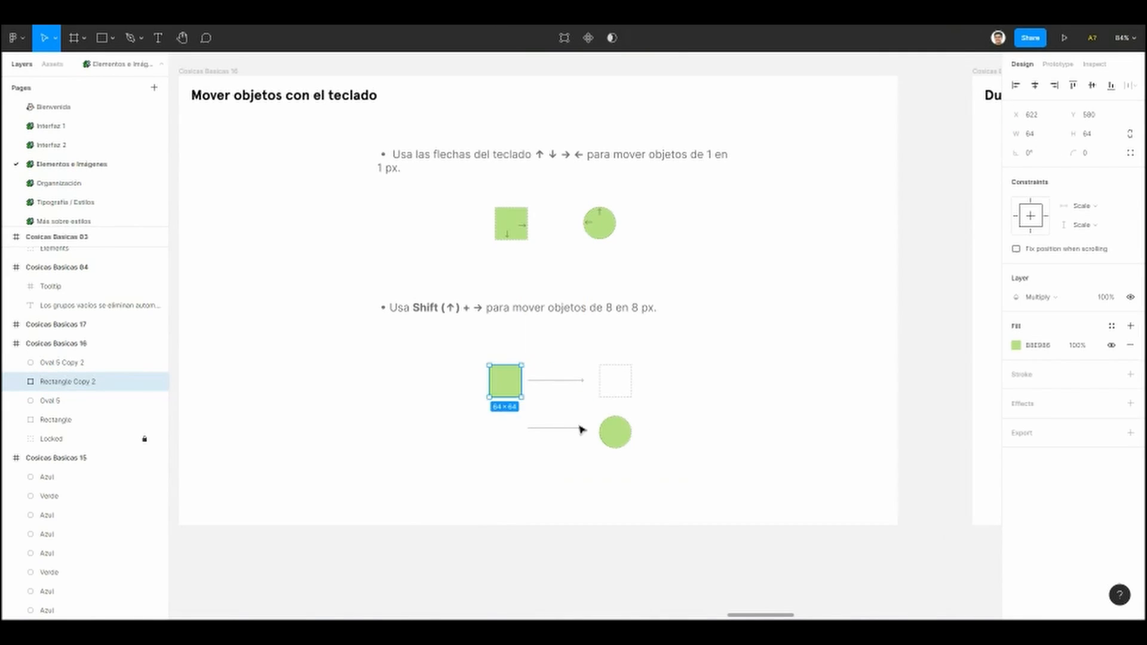
{"action": "left_click_drag", "start_coordinate": [614, 432], "coordinate": [511, 430]}
{"action": "left_click", "coordinate": [466, 440]}
Step: Select the lower square and circle together by area, move them further left to X 594, and clear the selection
{"action": "left_click_drag", "start_coordinate": [459, 354], "coordinate": [503, 440]}
{"action": "left_click_drag", "start_coordinate": [501, 398], "coordinate": [487, 398]}
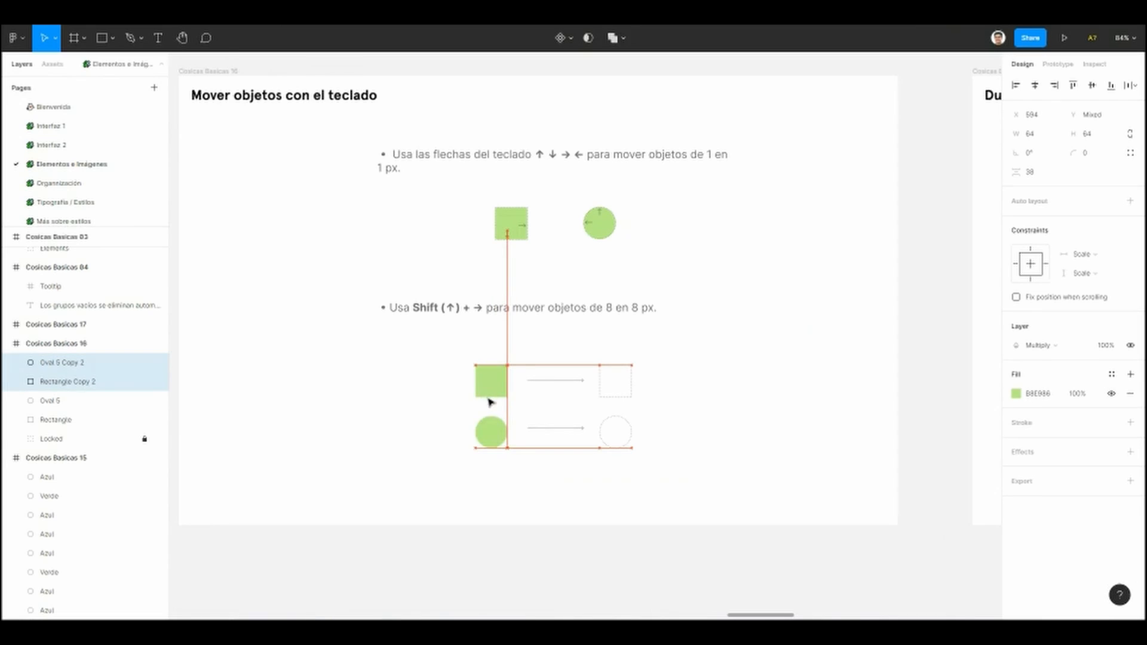
{"action": "left_click", "coordinate": [630, 390]}
Step: Nudge the lower green square a few 8 px steps to the right and back to X 594
{"action": "left_click", "coordinate": [500, 383]}
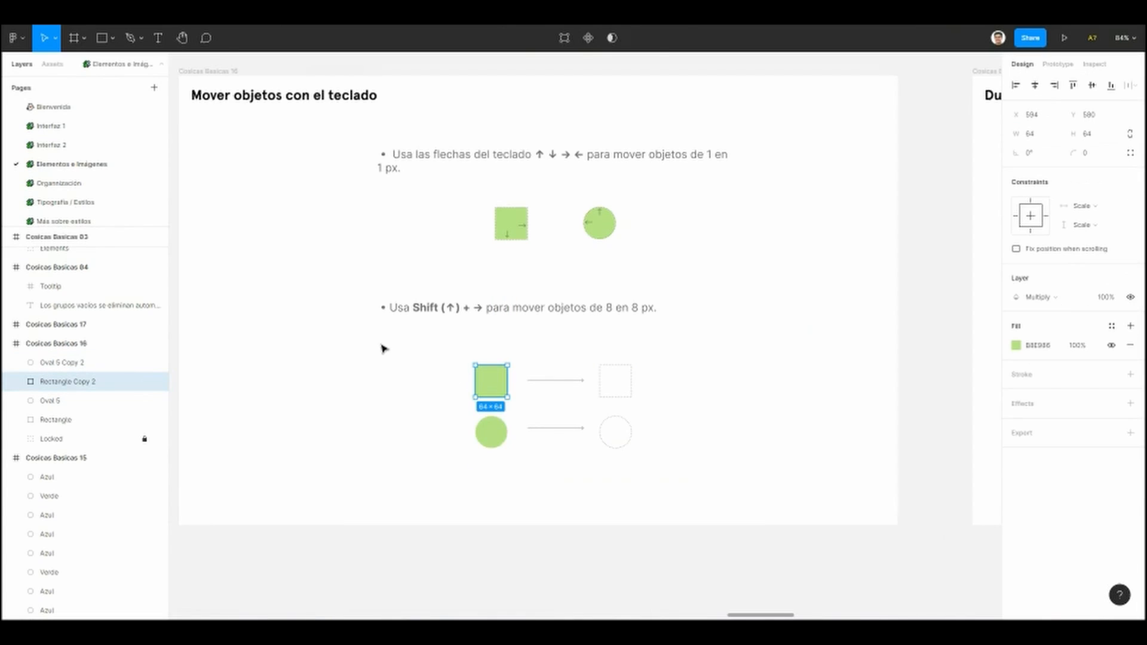
{"action": "key", "text": "shift+Right"}
{"action": "key", "text": "shift+Right"}
{"action": "key", "text": "shift+Right"}
{"action": "key", "text": "shift+Right"}
{"action": "key", "text": "shift+Right"}
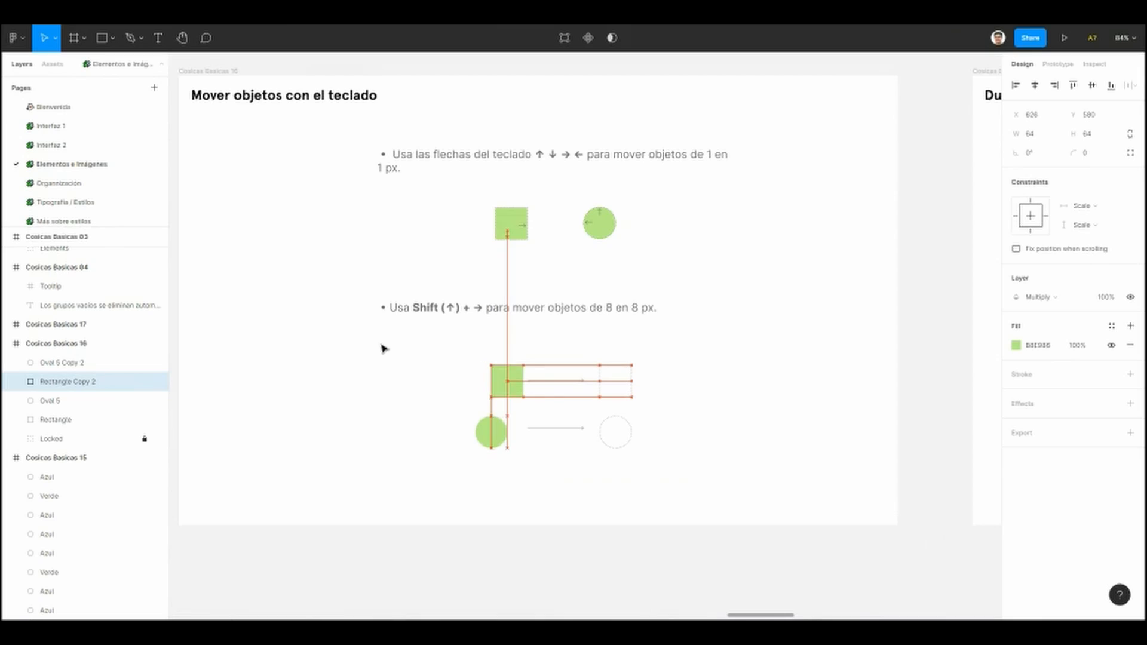
{"action": "key", "text": "shift+Left"}
{"action": "key", "text": "shift+Left"}
{"action": "key", "text": "shift+Left"}
{"action": "key", "text": "shift+Left"}
{"action": "key", "text": "shift+Left"}
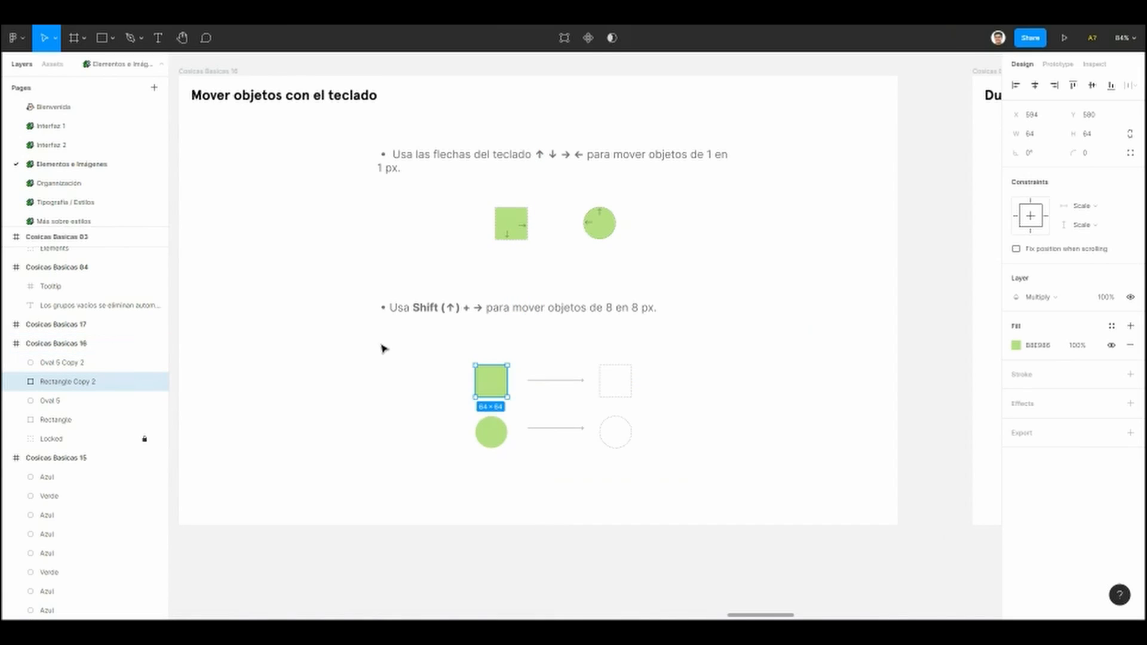
Step: Nudge the lower green square right in 8 px steps onto its outline at the arrow's end, and clear the selection
{"action": "key", "text": "shift+Right"}
{"action": "key", "text": "shift+Right"}
{"action": "key", "text": "shift+Right"}
{"action": "key", "text": "shift+Right"}
{"action": "key", "text": "shift+Right"}
{"action": "key", "text": "shift+Right"}
{"action": "key", "text": "shift+Right"}
{"action": "key", "text": "shift+Right"}
{"action": "key", "text": "shift+Right"}
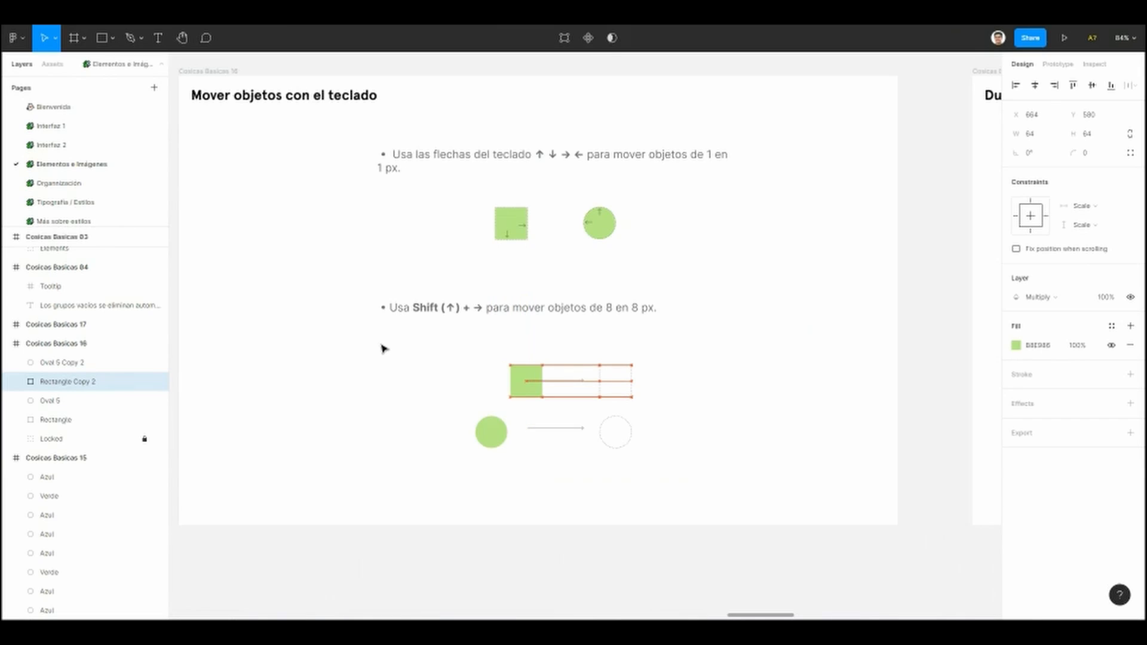
{"action": "key", "text": "shift+Right"}
{"action": "key", "text": "shift+Right"}
{"action": "key", "text": "shift+Right"}
{"action": "key", "text": "shift+Right"}
{"action": "key", "text": "shift+Right"}
{"action": "key", "text": "shift+Right"}
{"action": "key", "text": "shift+Right"}
{"action": "key", "text": "shift+Right"}
{"action": "key", "text": "shift+Right"}
{"action": "key", "text": "shift+Right"}
{"action": "key", "text": "shift+Right"}
{"action": "key", "text": "shift+Right"}
{"action": "key", "text": "shift+Right"}
{"action": "key", "text": "shift+Right"}
{"action": "key", "text": "shift+Right"}
{"action": "key", "text": "shift+Right"}
{"action": "key", "text": "shift+Right"}
{"action": "key", "text": "shift+Right"}
{"action": "key", "text": "shift+Right"}
{"action": "key", "text": "shift+Right"}
{"action": "key", "text": "shift+Left"}
{"action": "left_click", "coordinate": [386, 349]}
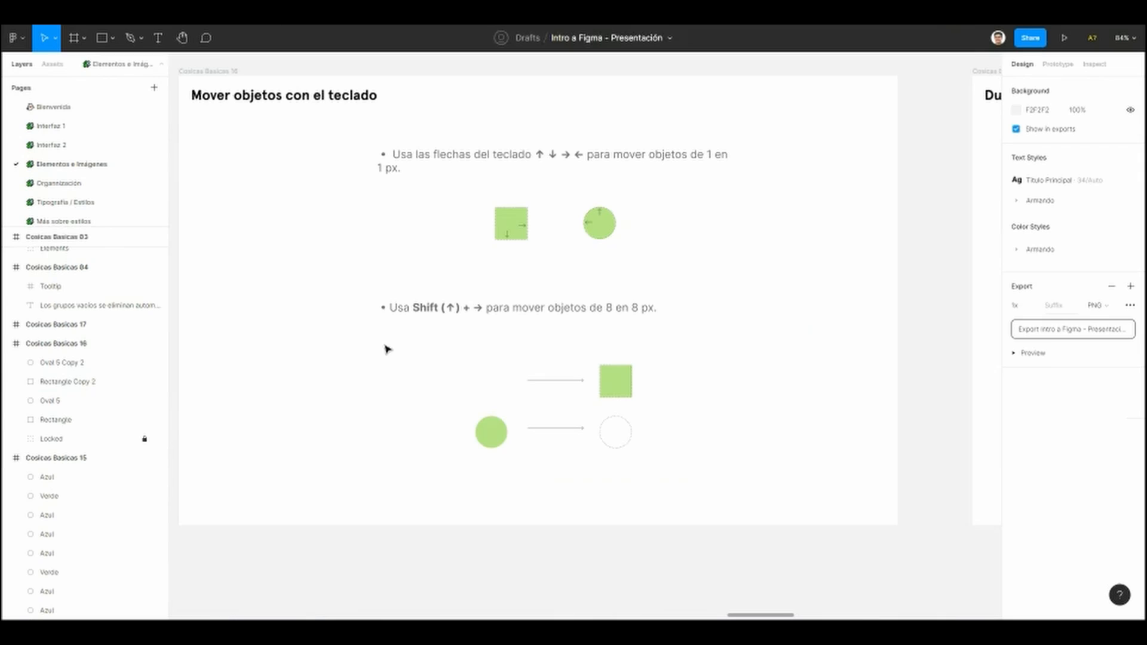
Step: Nudge the lower green circle right in 8 px steps onto its outline at the arrow's end, and clear the selection
{"action": "left_click", "coordinate": [502, 443]}
{"action": "key", "text": "shift+Right"}
{"action": "key", "text": "shift+Right"}
{"action": "key", "text": "shift+Right"}
{"action": "key", "text": "shift+Right"}
{"action": "key", "text": "shift+Right"}
{"action": "key", "text": "shift+Right"}
{"action": "key", "text": "shift+Right"}
{"action": "key", "text": "shift+Right"}
{"action": "key", "text": "shift+Right"}
{"action": "key", "text": "shift+Right"}
{"action": "key", "text": "shift+Right"}
{"action": "key", "text": "shift+Right"}
{"action": "key", "text": "shift+Right"}
{"action": "key", "text": "shift+Right"}
{"action": "key", "text": "shift+Right"}
{"action": "key", "text": "shift+Right"}
{"action": "key", "text": "shift+Right"}
{"action": "key", "text": "shift+Right"}
{"action": "key", "text": "shift+Right"}
{"action": "key", "text": "shift+Right"}
{"action": "key", "text": "shift+Right"}
{"action": "left_click", "coordinate": [408, 479]}
Step: Nudge the upper green square back and forth in large keyboard steps, and move it off its outline to X 574, Y 274
{"action": "left_click_drag", "start_coordinate": [425, 436], "coordinate": [421, 457]}
{"action": "left_click_drag", "start_coordinate": [454, 350], "coordinate": [440, 371]}
{"action": "left_click", "coordinate": [507, 234]}
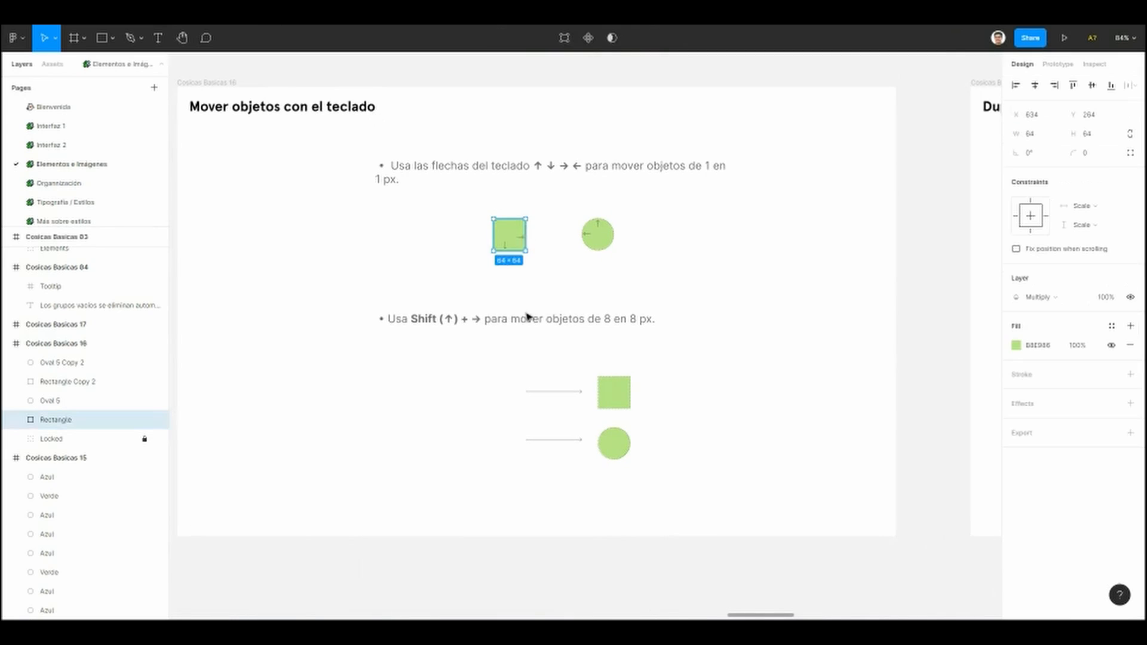
{"action": "key", "text": "shift+Left"}
{"action": "key", "text": "shift+Left"}
{"action": "key", "text": "shift+Left"}
{"action": "key", "text": "shift+Right"}
{"action": "key", "text": "shift+Right"}
{"action": "key", "text": "shift+Right"}
{"action": "key", "text": "shift+Left"}
{"action": "key", "text": "shift+Left"}
{"action": "key", "text": "shift+Left"}
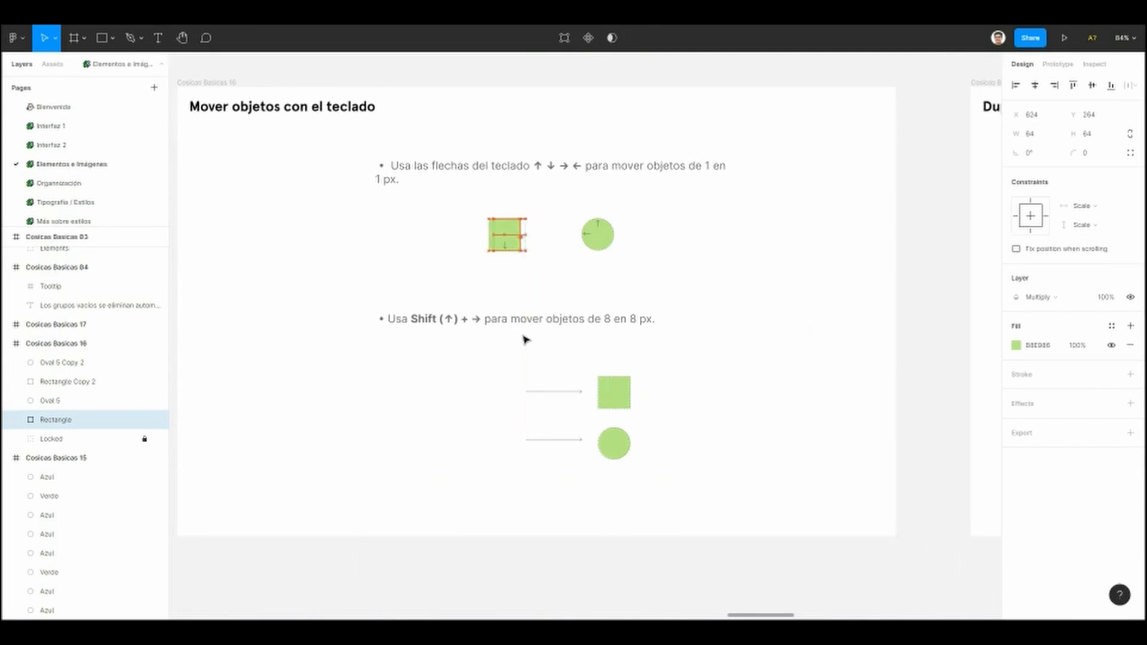
{"action": "key", "text": "shift+Left"}
{"action": "key", "text": "shift+Left"}
{"action": "key", "text": "shift+Left"}
{"action": "key", "text": "shift+Left"}
{"action": "key", "text": "shift+Left"}
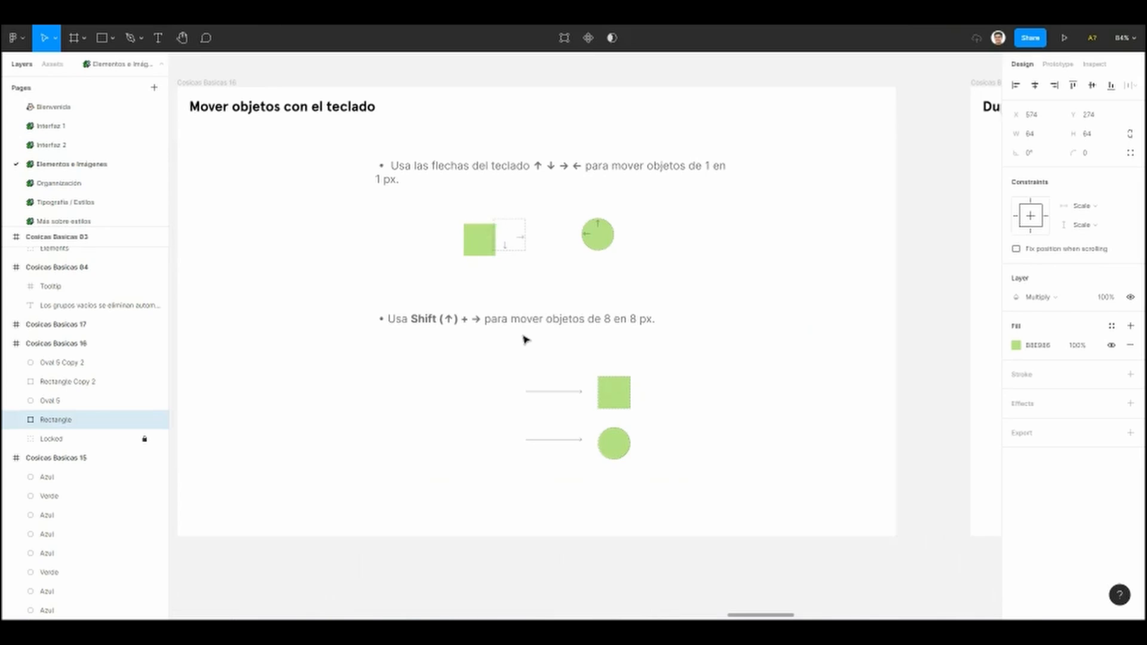
Step: Nudge the upper green square right in large keyboard steps, back towards its outline
{"action": "key", "text": "shift+Right"}
{"action": "key", "text": "shift+Right"}
{"action": "key", "text": "shift+Right"}
{"action": "key", "text": "shift+Right"}
{"action": "key", "text": "shift+Right"}
{"action": "key", "text": "shift+Right"}
{"action": "key", "text": "shift+Right"}
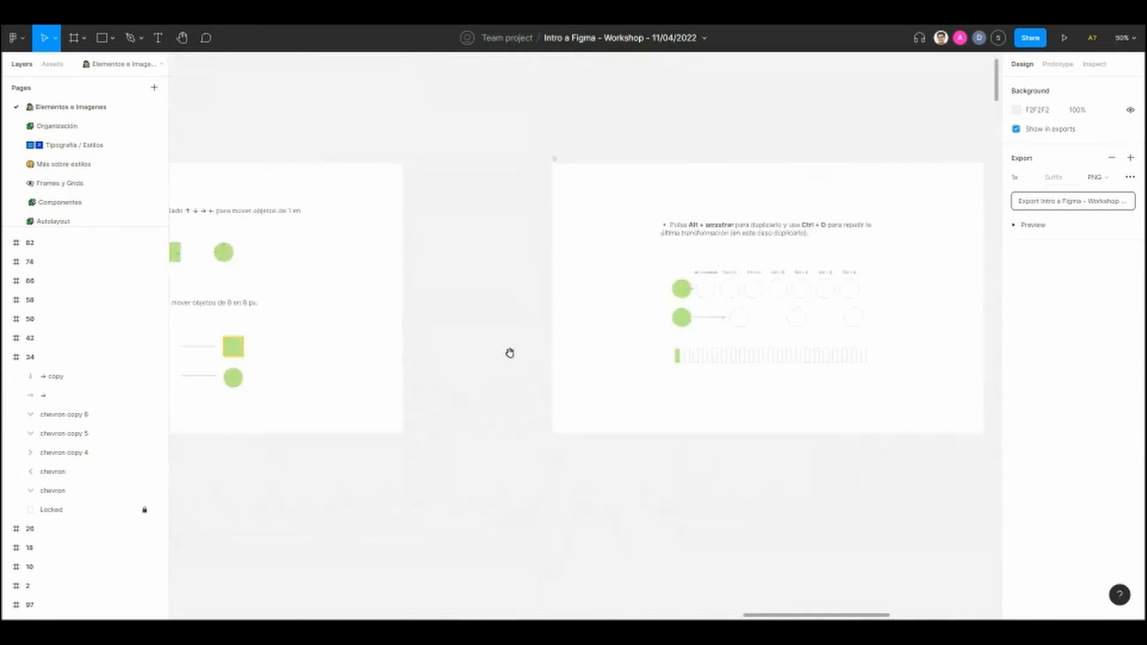
Step: On the slide "Duplicar elementos a la misma distancia", delete the copied circles in both rows, keeping only the first circle of each
{"action": "scroll", "coordinate": [511, 352], "scroll_direction": "right", "scroll_amount": 5}
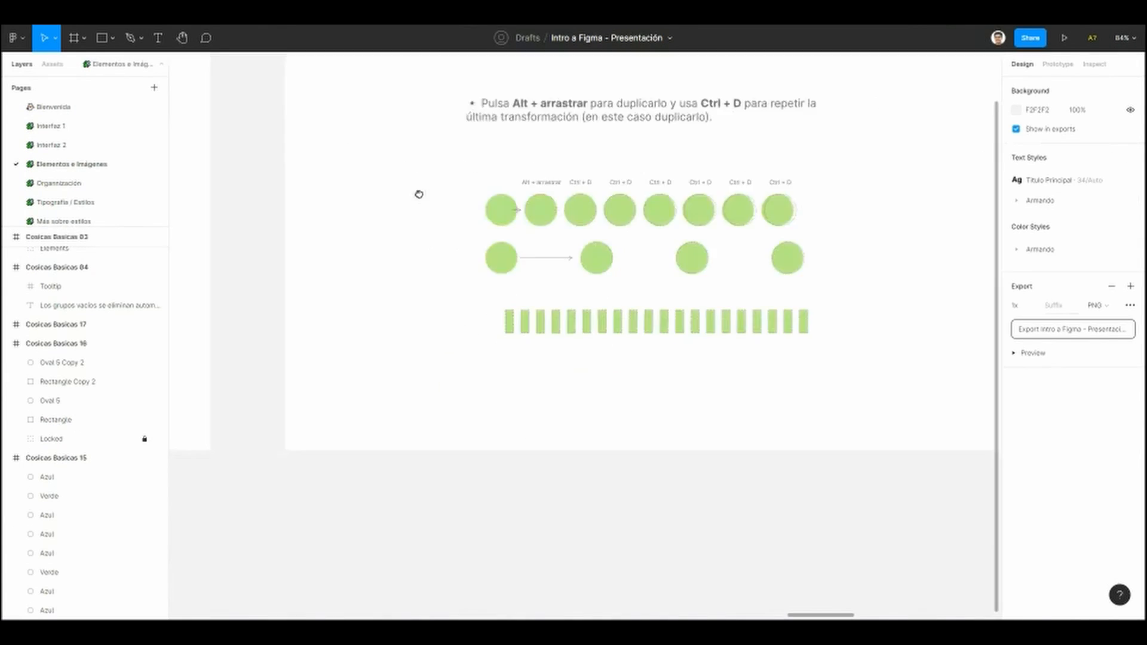
{"action": "scroll", "coordinate": [417, 191], "scroll_direction": "up", "scroll_amount": 3}
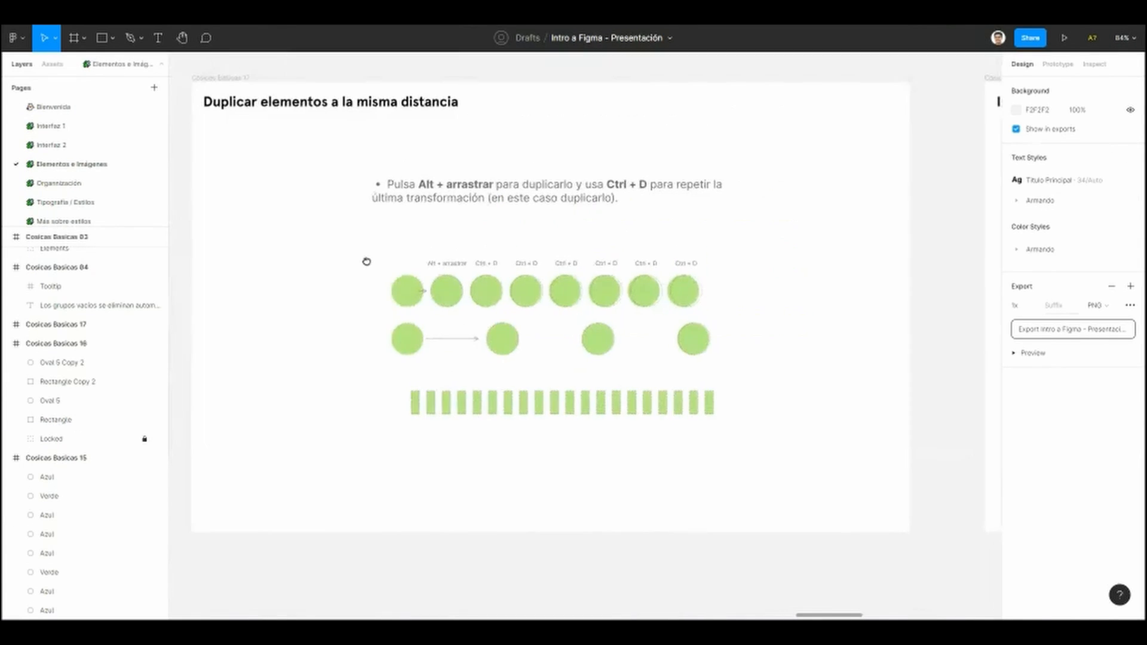
{"action": "scroll", "coordinate": [320, 238], "scroll_direction": "up", "scroll_amount": 2}
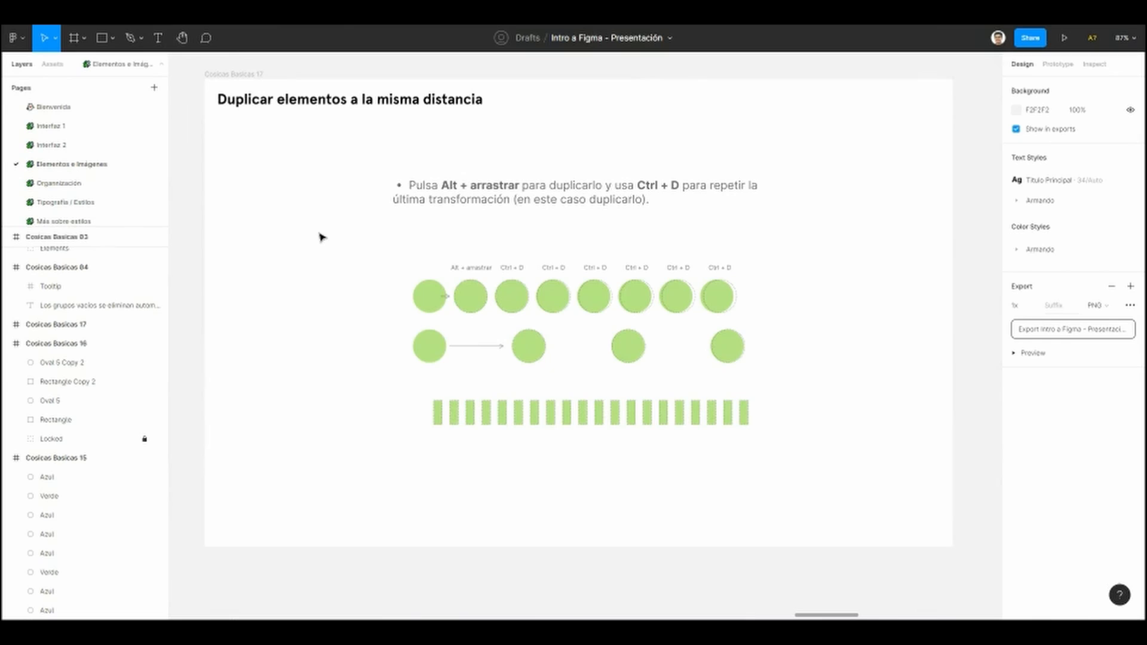
{"action": "left_click", "coordinate": [479, 312]}
{"action": "left_click", "coordinate": [483, 328]}
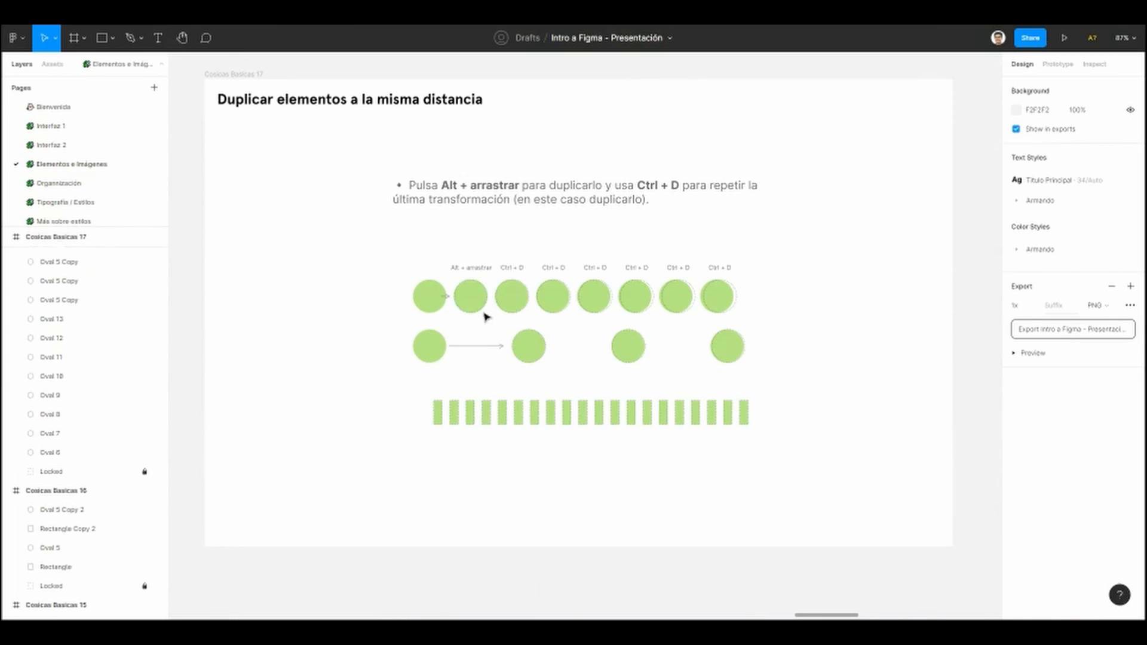
{"action": "left_click", "coordinate": [472, 269]}
{"action": "left_click", "coordinate": [504, 329]}
{"action": "left_click_drag", "start_coordinate": [477, 328], "coordinate": [738, 296]}
{"action": "key", "text": "Delete"}
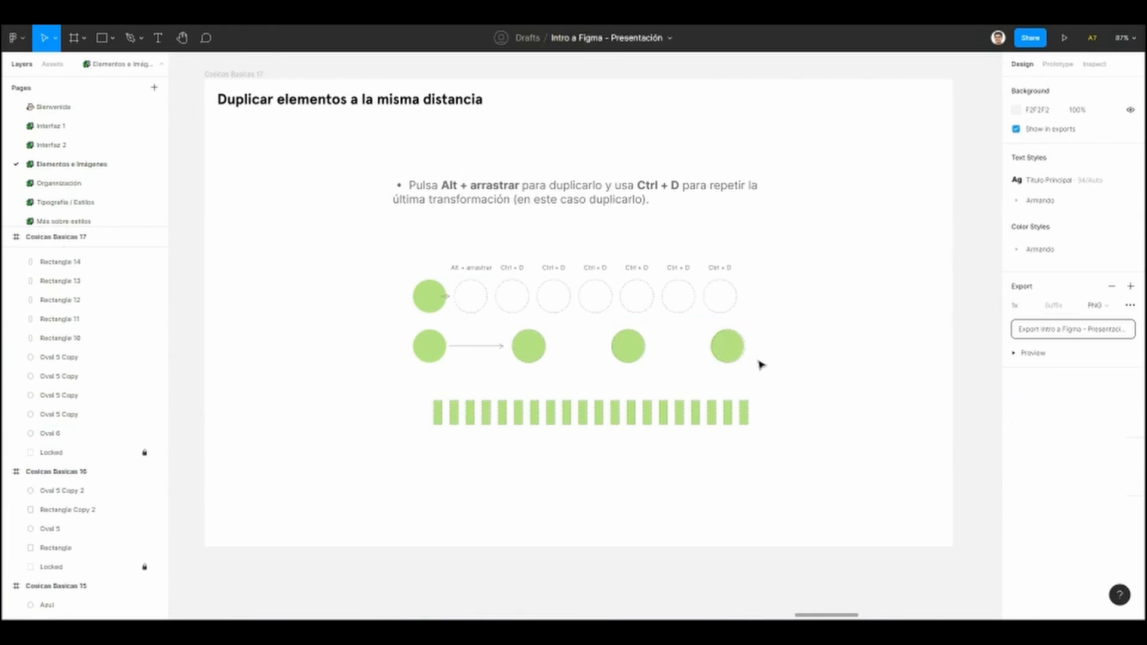
{"action": "left_click_drag", "start_coordinate": [787, 343], "coordinate": [535, 356]}
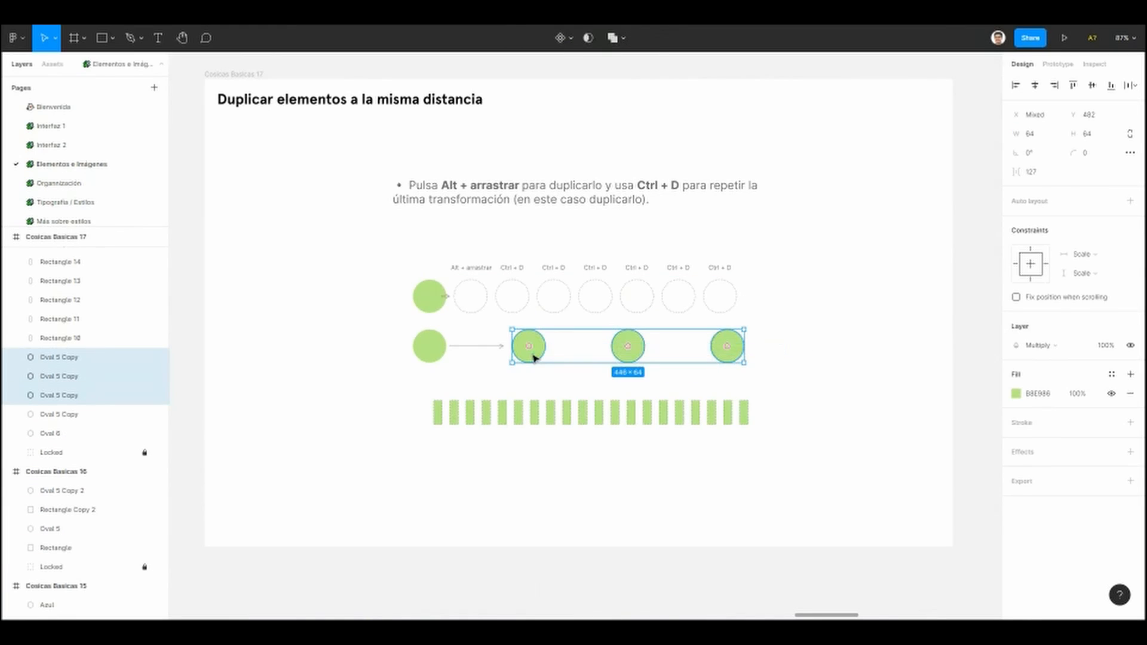
{"action": "key", "text": "Delete"}
Step: Examine the slide's instructions on duplicating with Alt + arrastrar and repeating with Ctrl + D, along with the emptied circle rows
{"action": "scroll", "coordinate": [474, 276], "scroll_direction": "up", "scroll_amount": 5, "text": "ctrl"}
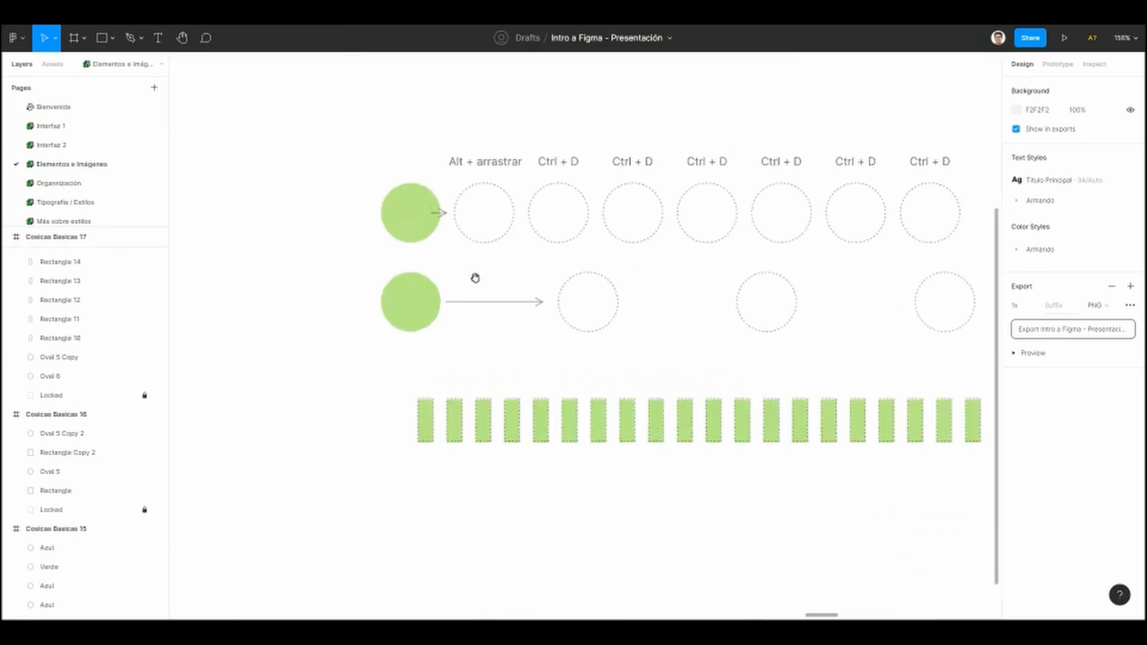
{"action": "scroll", "coordinate": [474, 276], "scroll_direction": "up", "scroll_amount": 3}
{"action": "left_click_drag", "start_coordinate": [407, 410], "coordinate": [384, 402]}
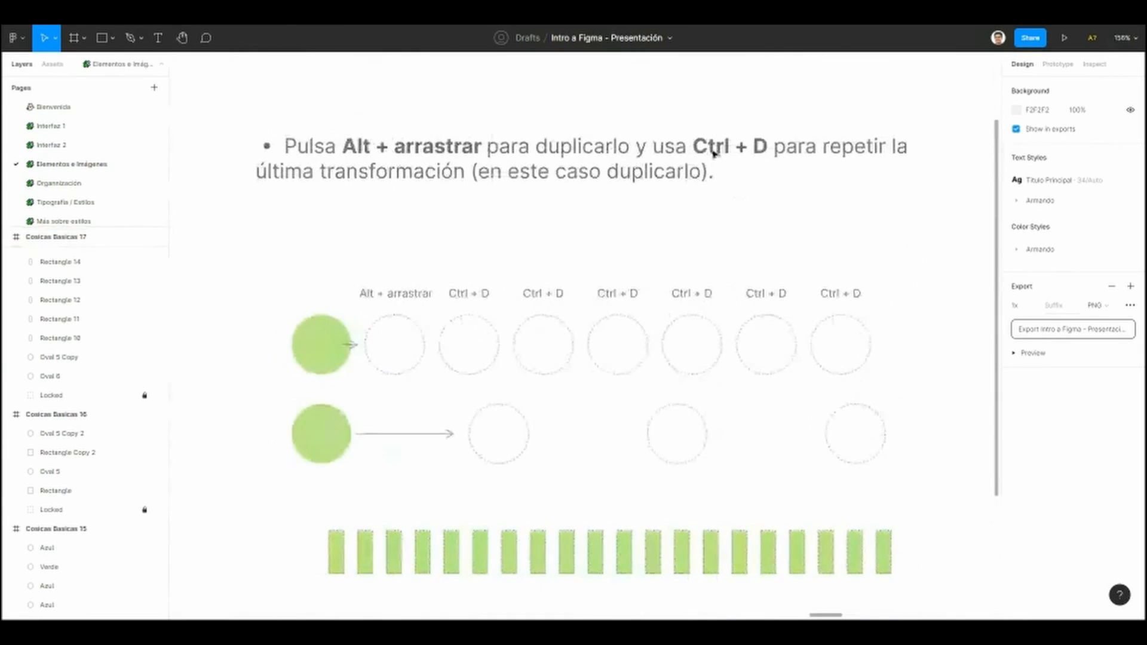
{"action": "left_click_drag", "start_coordinate": [737, 187], "coordinate": [728, 202]}
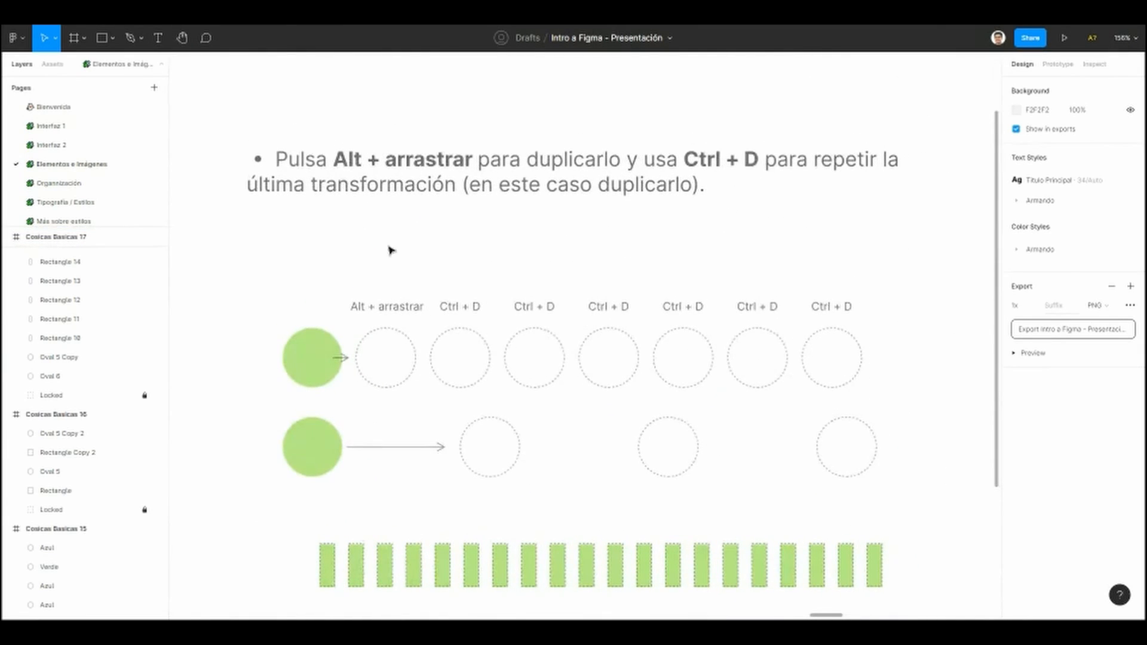
{"action": "left_click_drag", "start_coordinate": [333, 249], "coordinate": [540, 217]}
{"action": "left_click_drag", "start_coordinate": [571, 378], "coordinate": [488, 375]}
{"action": "left_click", "coordinate": [438, 328]}
{"action": "left_click_drag", "start_coordinate": [364, 323], "coordinate": [407, 395]}
{"action": "left_click_drag", "start_coordinate": [374, 350], "coordinate": [350, 347]}
{"action": "scroll", "coordinate": [362, 349], "scroll_direction": "up", "scroll_amount": 1}
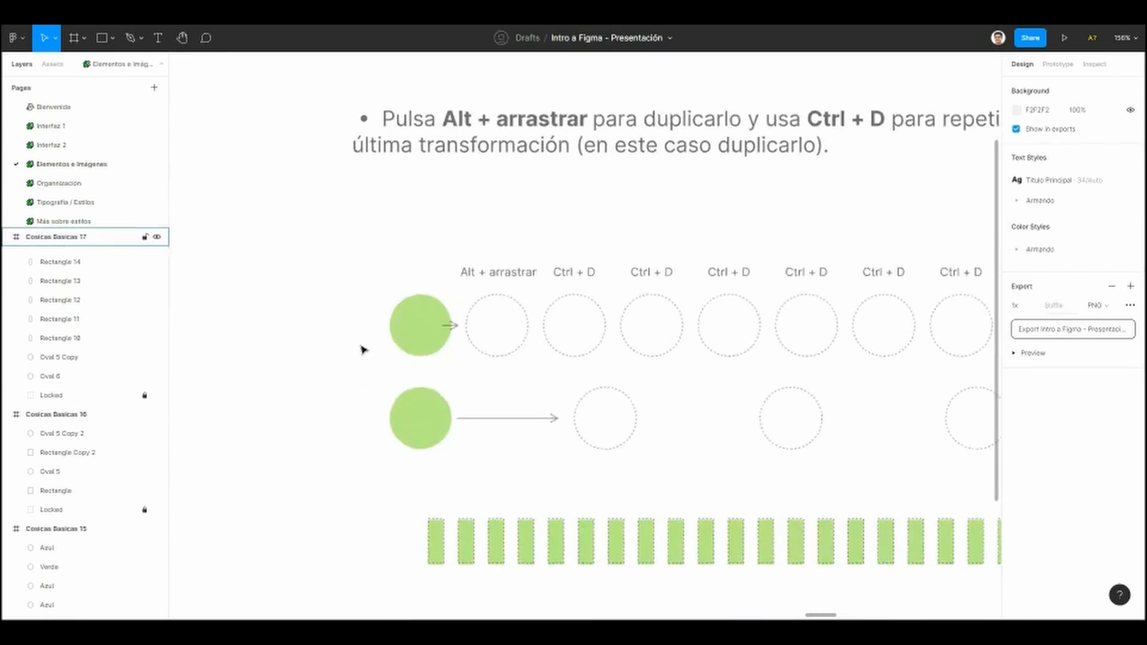
Step: Duplicate the first-row green circle onto the adjacent dashed outline at X 480, and clear the selection
{"action": "scroll", "coordinate": [363, 349], "scroll_direction": "up", "scroll_amount": 2}
{"action": "left_click", "coordinate": [369, 365]}
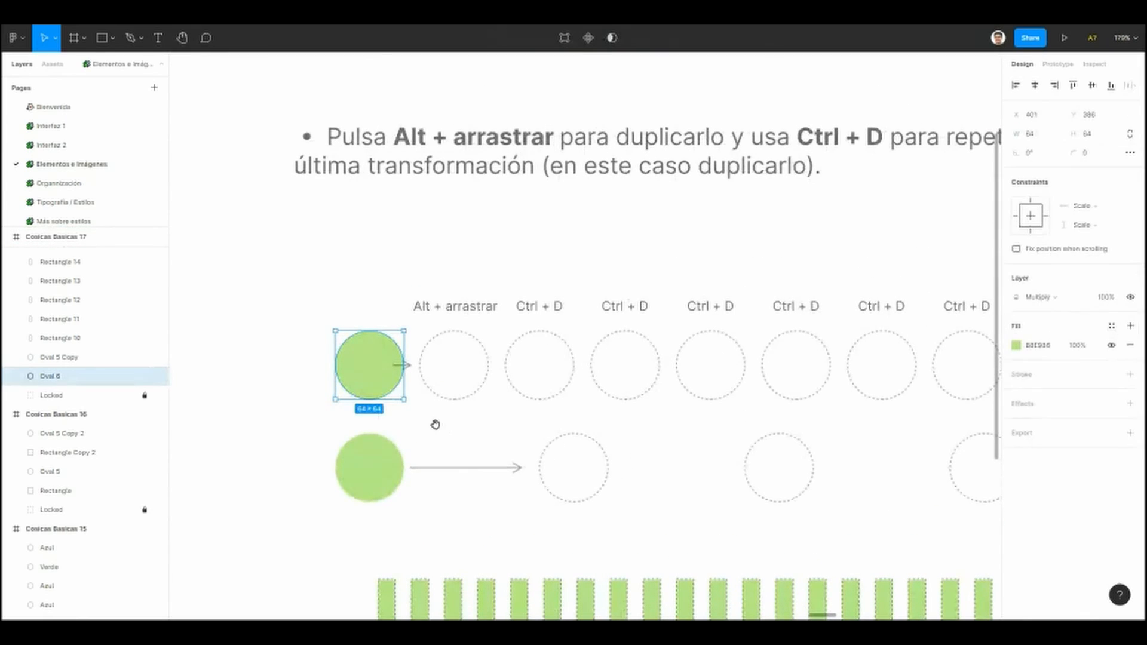
{"action": "left_click_drag", "start_coordinate": [436, 425], "coordinate": [436, 391]}
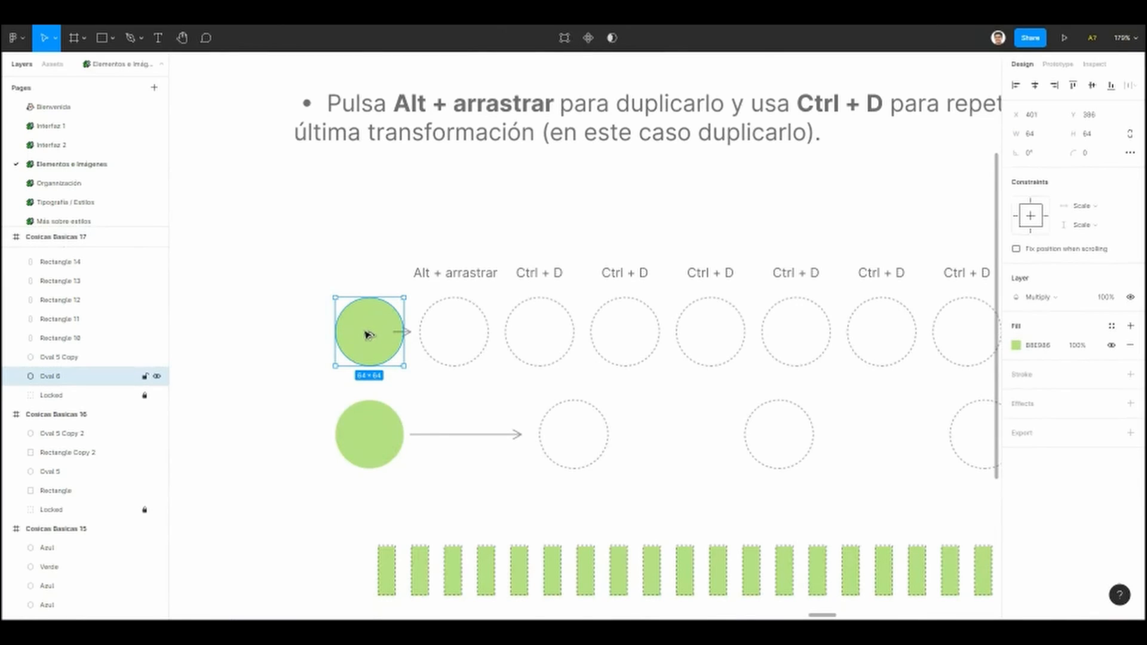
{"action": "left_click_drag", "start_coordinate": [369, 335], "coordinate": [452, 335]}
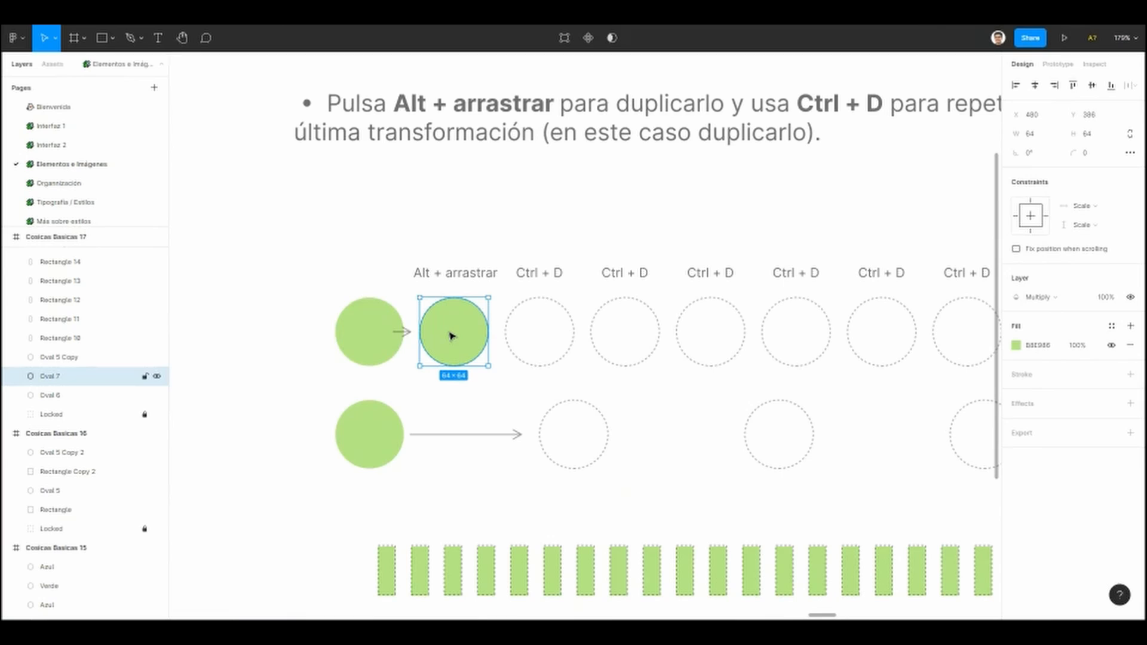
{"action": "left_click", "coordinate": [317, 283]}
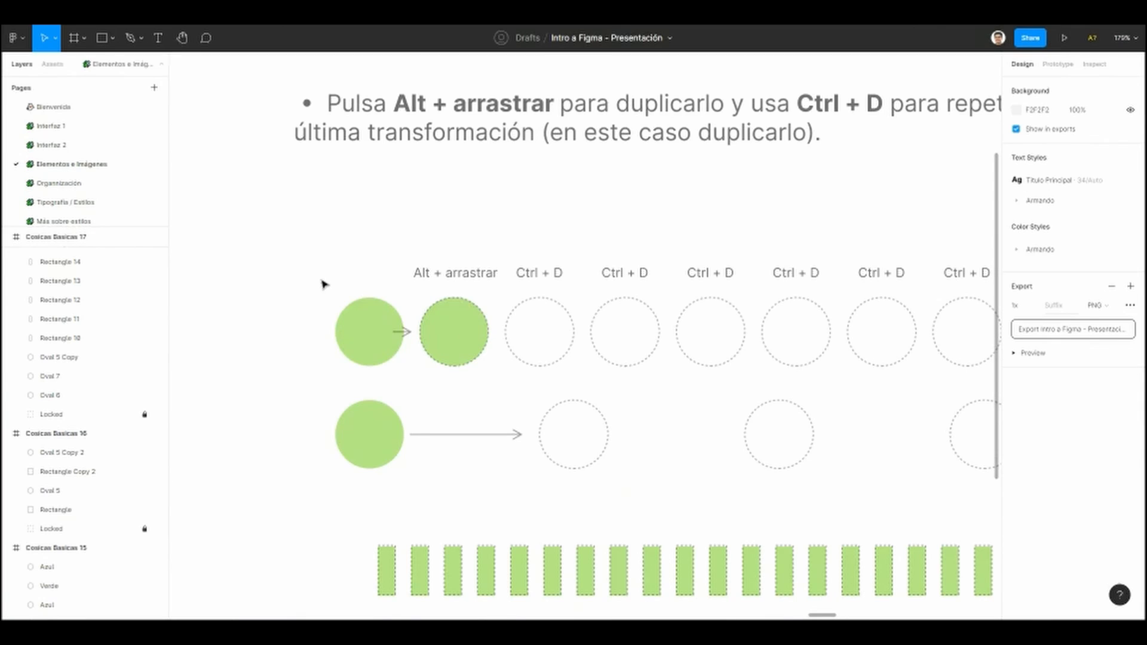
Step: Undo the duplication of the first-row circle and clear the selection
{"action": "left_click", "coordinate": [450, 333]}
{"action": "key", "text": "ctrl+z"}
{"action": "key", "text": "ctrl+z"}
{"action": "key", "text": "ctrl+z"}
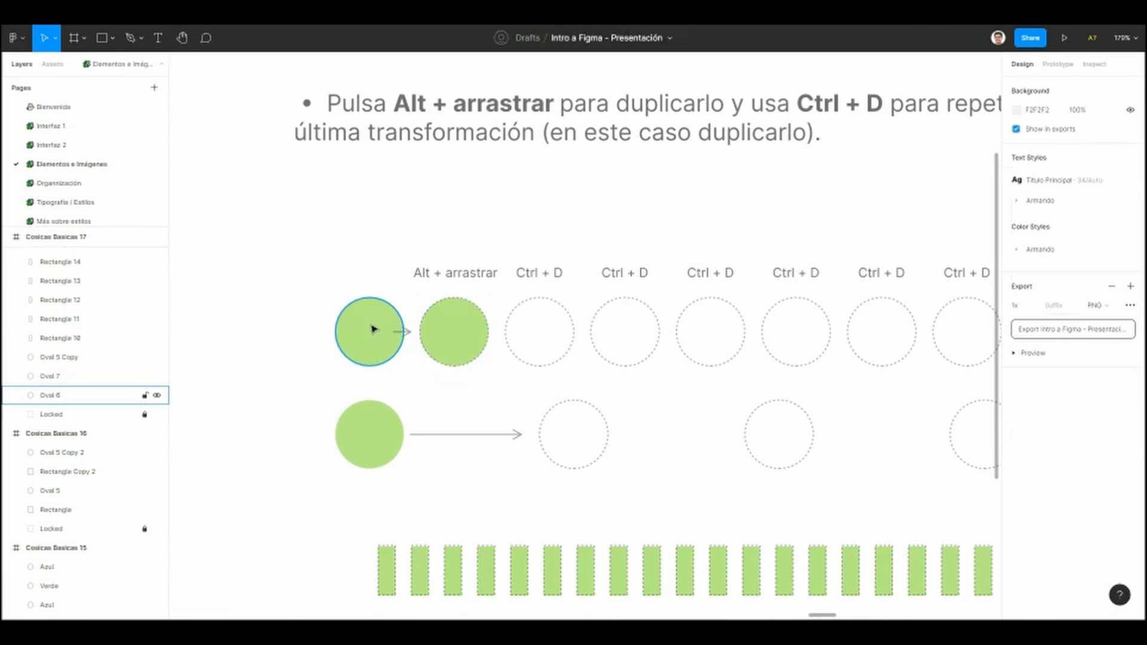
{"action": "left_click", "coordinate": [274, 363]}
Step: Duplicate the first-row circle again onto the "Alt + arrastrar" outline at X 480, and undo the copy
{"action": "left_click_drag", "start_coordinate": [293, 379], "coordinate": [349, 355]}
{"action": "scroll", "coordinate": [349, 355], "scroll_direction": "up", "scroll_amount": 1}
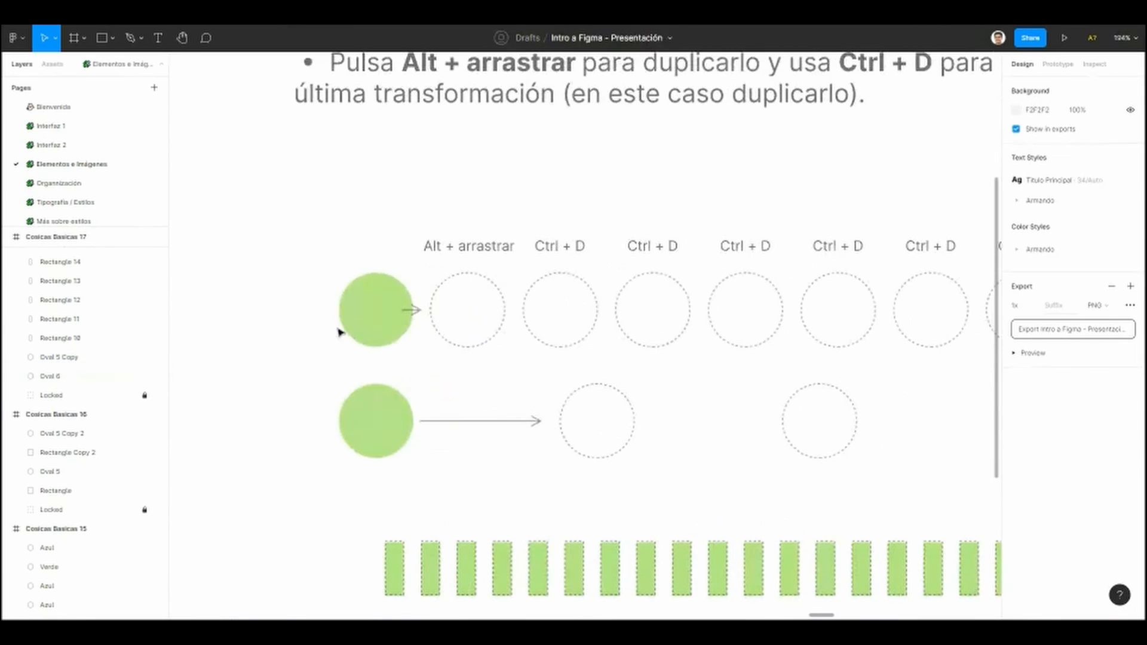
{"action": "left_click", "coordinate": [386, 308]}
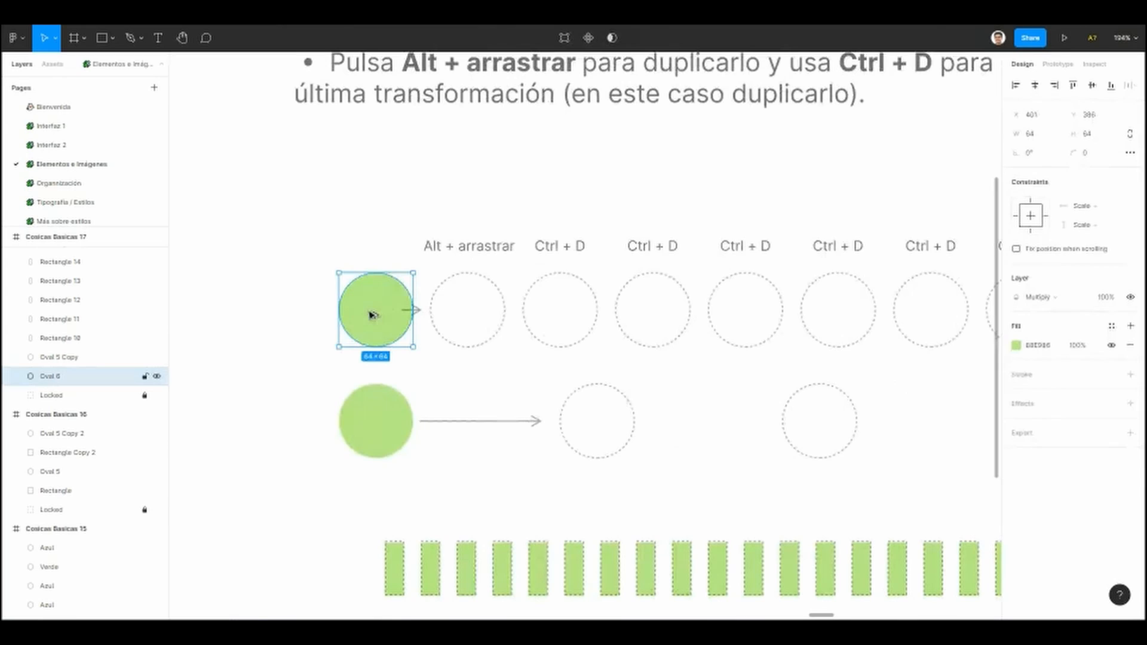
{"action": "left_click", "coordinate": [325, 363]}
{"action": "scroll", "coordinate": [384, 312], "scroll_direction": "up", "scroll_amount": 3}
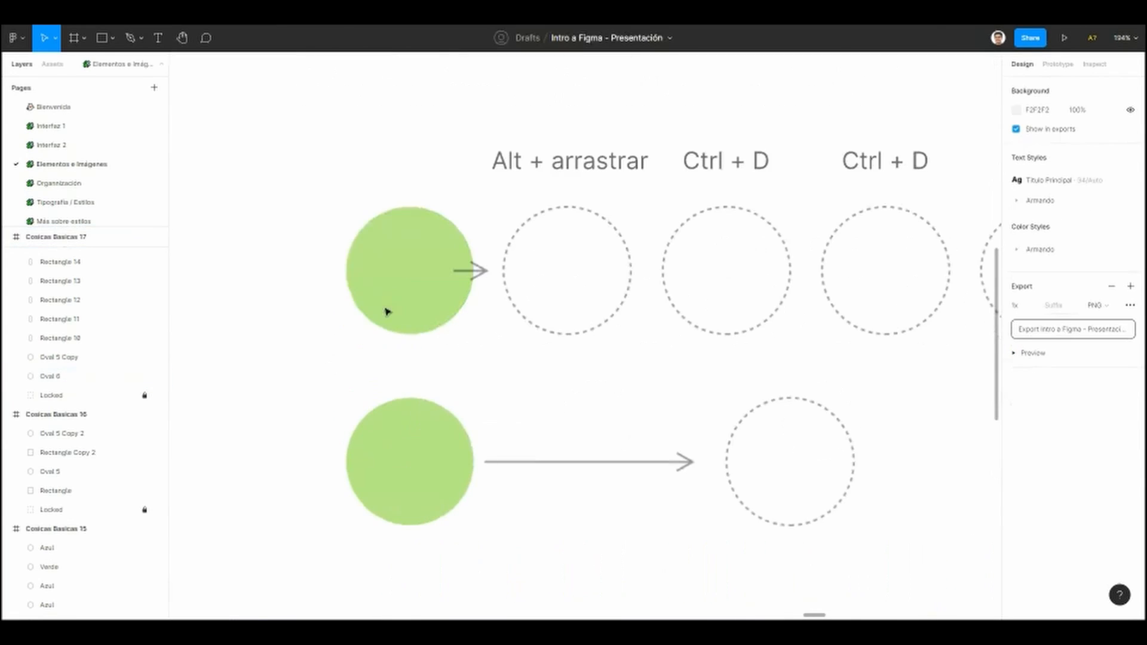
{"action": "left_click", "coordinate": [402, 284]}
{"action": "scroll", "coordinate": [402, 285], "scroll_direction": "up", "scroll_amount": 1}
{"action": "left_click_drag", "start_coordinate": [400, 281], "coordinate": [372, 298]}
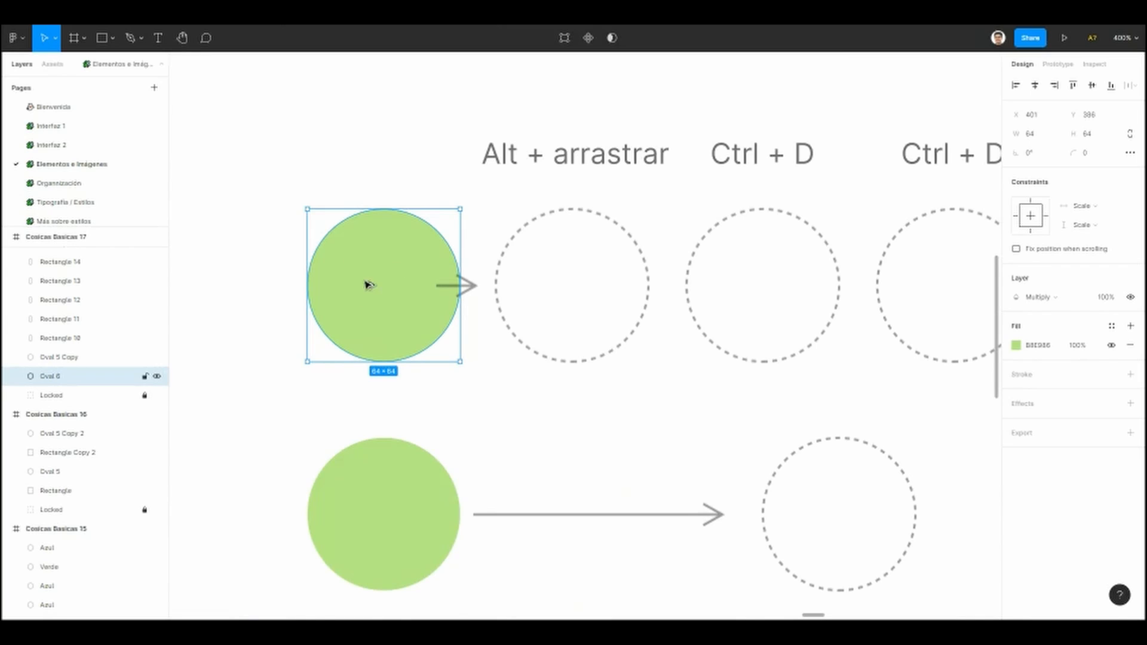
{"action": "left_click_drag", "start_coordinate": [368, 297], "coordinate": [555, 299]}
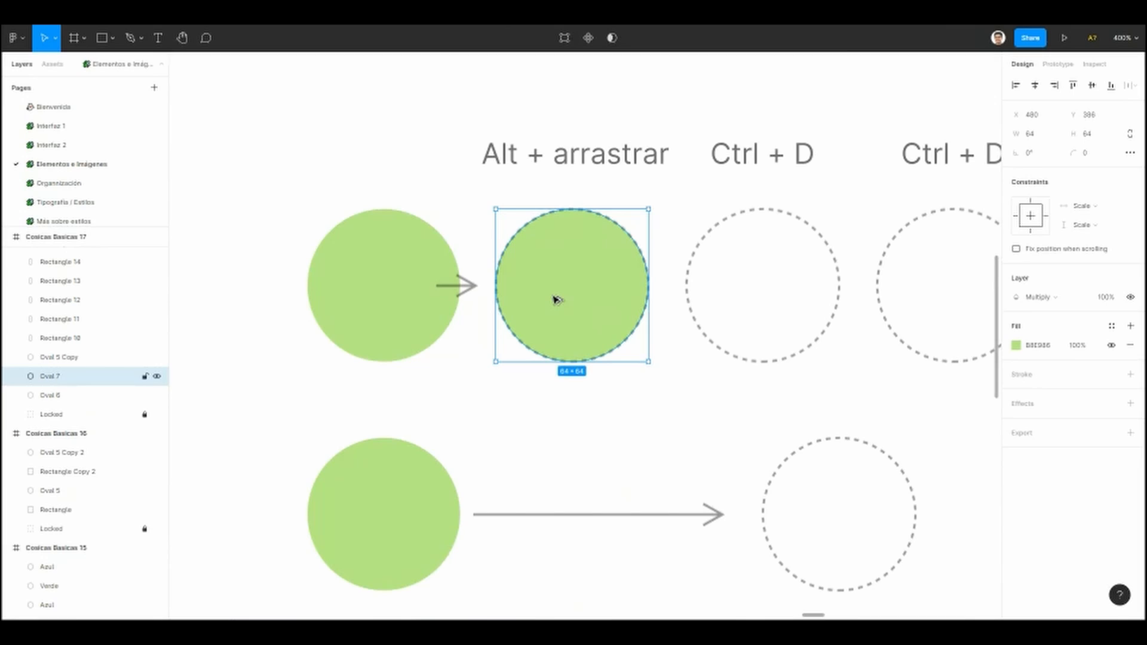
{"action": "key", "text": "ctrl+z"}
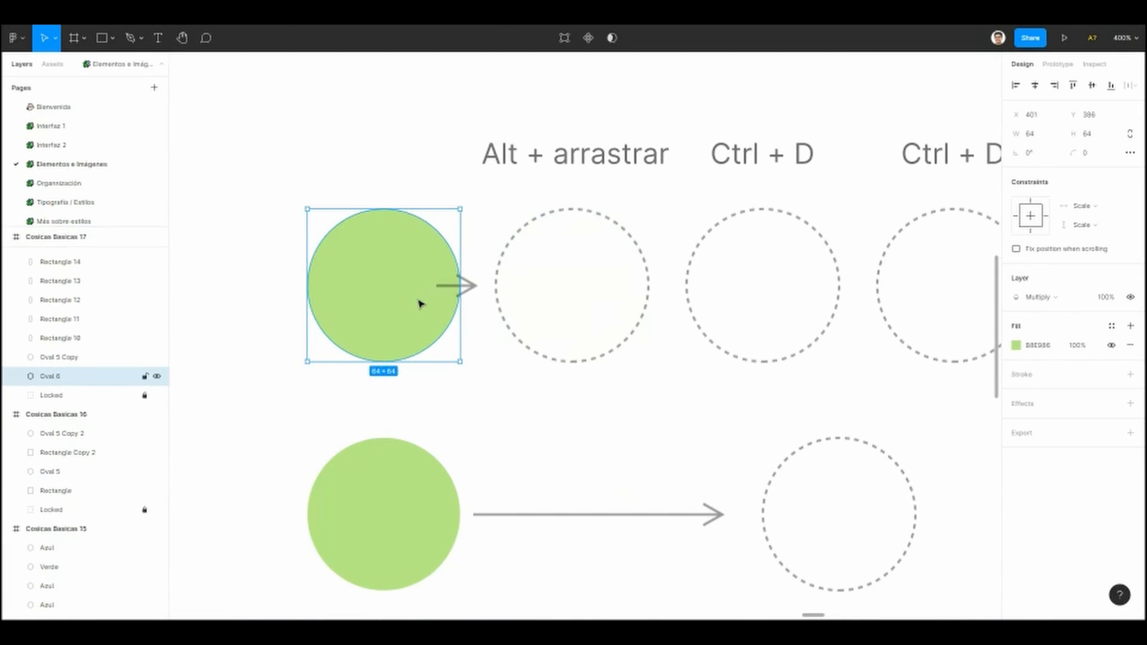
Step: Move the original first-row circle to X 479 over the first outline without duplicating it, and undo the move
{"action": "left_click_drag", "start_coordinate": [382, 306], "coordinate": [558, 299]}
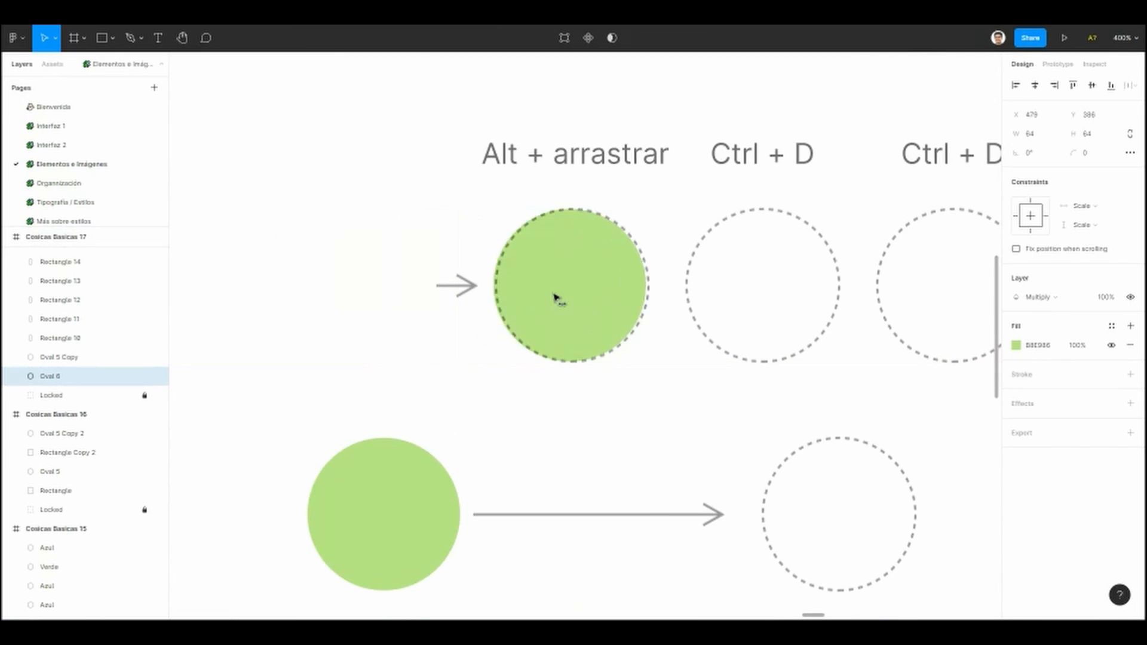
{"action": "key", "text": "ctrl+z"}
{"action": "left_click", "coordinate": [348, 399]}
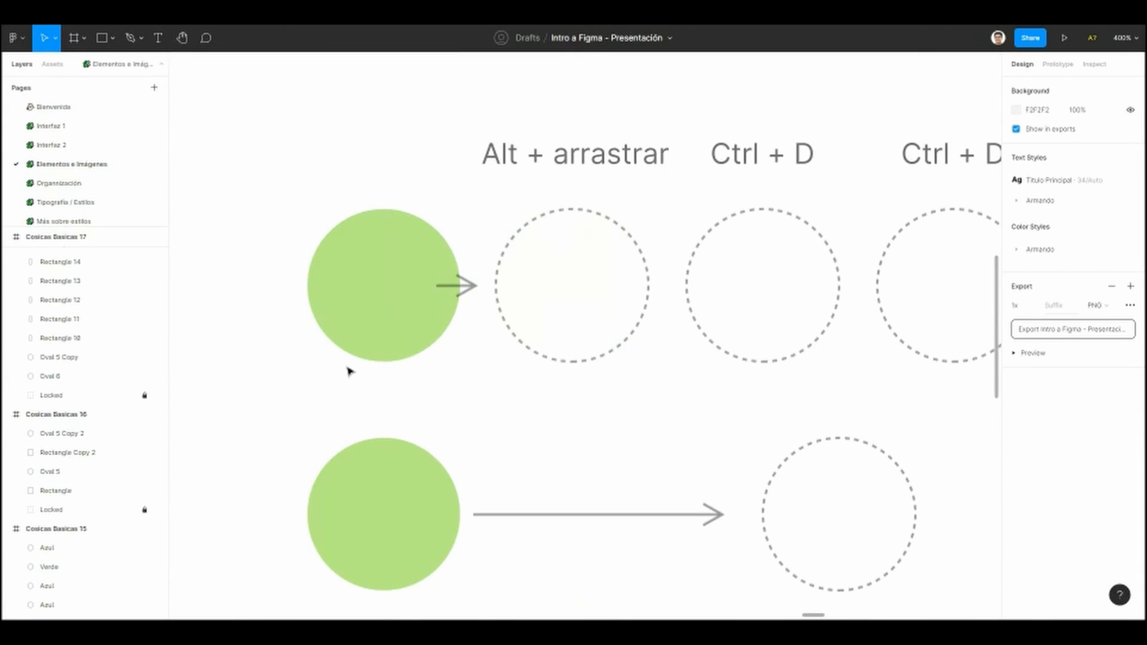
Step: Place a copy of the first-row circle at X 480 on the first outline, clear the selection, and undo the copy
{"action": "left_click", "coordinate": [353, 296]}
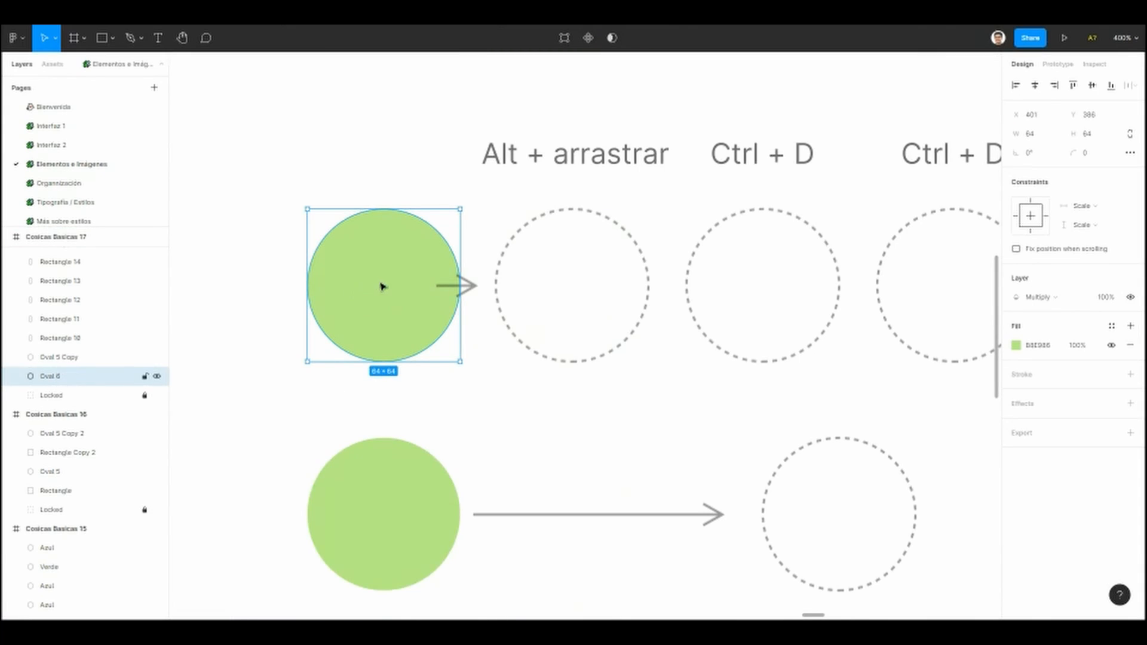
{"action": "left_click_drag", "start_coordinate": [371, 292], "coordinate": [556, 292]}
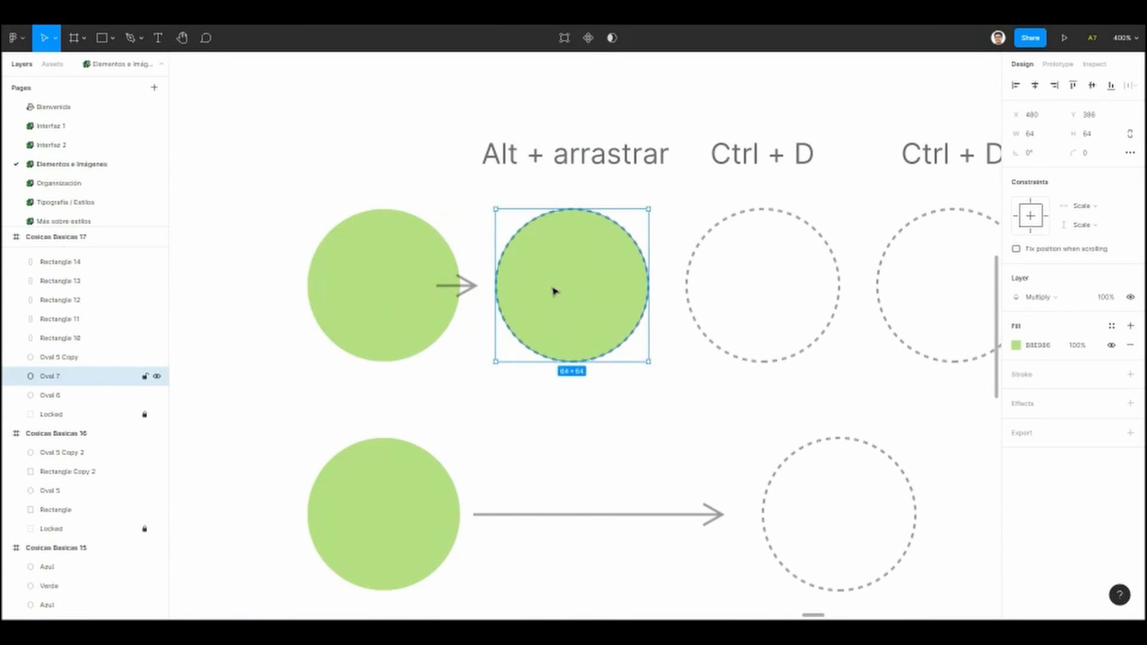
{"action": "left_click", "coordinate": [579, 445]}
{"action": "left_click_drag", "start_coordinate": [579, 446], "coordinate": [514, 382]}
{"action": "scroll", "coordinate": [517, 359], "scroll_direction": "down", "scroll_amount": 1}
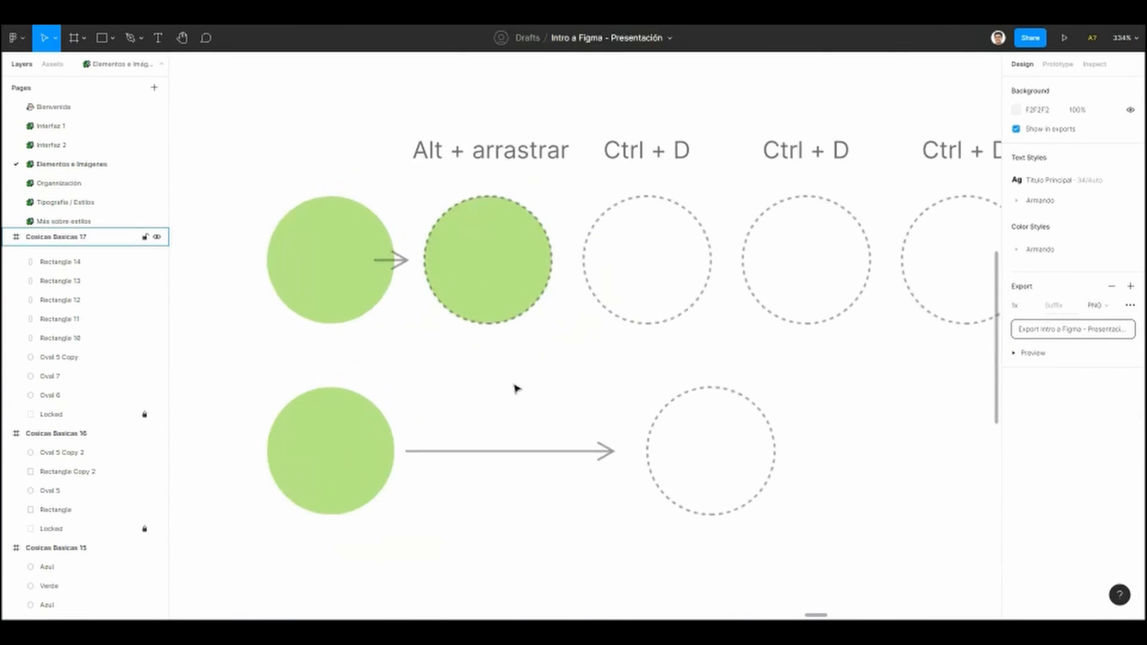
{"action": "key", "text": "ctrl+z"}
Step: Duplicate the first-row circle horizontally onto the first dashed outline at X 480, leaving a 15 px gap to the original
{"action": "scroll", "coordinate": [484, 371], "scroll_direction": "right", "scroll_amount": 2}
{"action": "scroll", "coordinate": [479, 367], "scroll_direction": "down", "scroll_amount": 3}
{"action": "scroll", "coordinate": [499, 352], "scroll_direction": "right", "scroll_amount": 2}
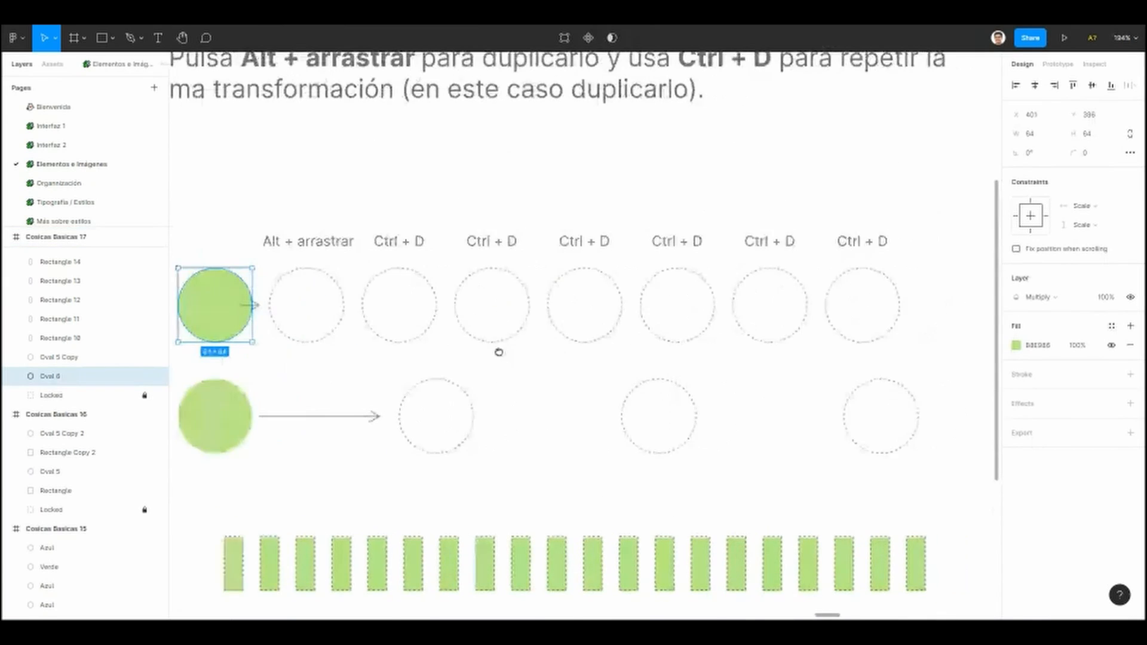
{"action": "scroll", "coordinate": [478, 353], "scroll_direction": "right", "scroll_amount": 2}
{"action": "scroll", "coordinate": [446, 325], "scroll_direction": "down", "scroll_amount": 2}
{"action": "scroll", "coordinate": [522, 333], "scroll_direction": "left", "scroll_amount": 3}
{"action": "scroll", "coordinate": [438, 325], "scroll_direction": "up", "scroll_amount": 3}
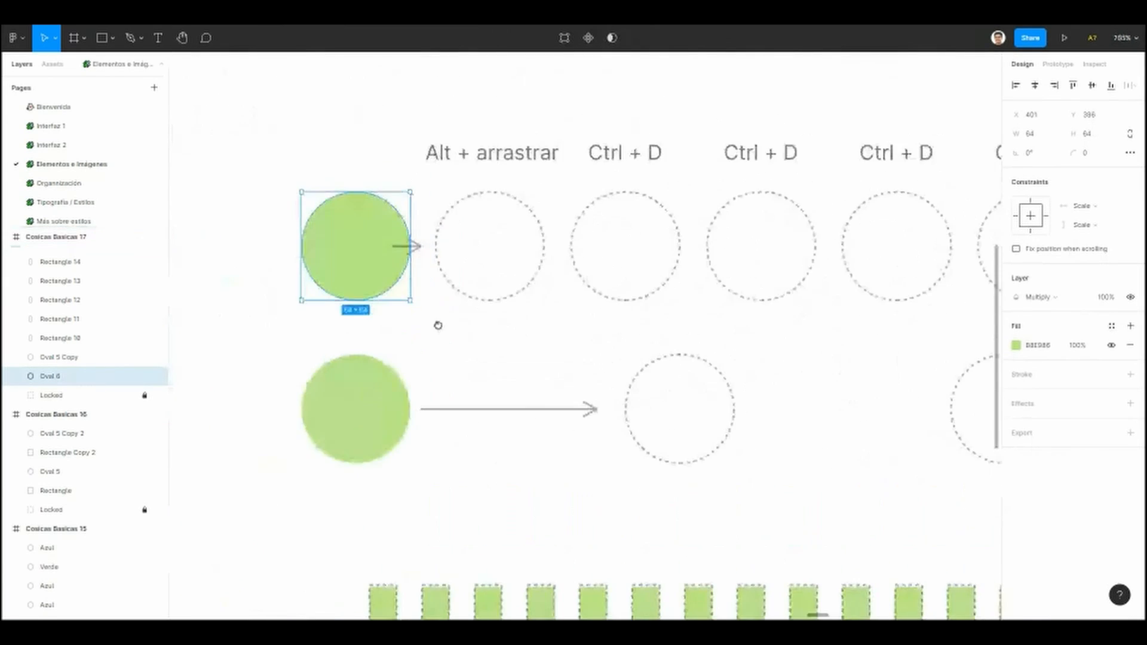
{"action": "scroll", "coordinate": [438, 325], "scroll_direction": "up", "scroll_amount": 1}
{"action": "left_click_drag", "start_coordinate": [399, 330], "coordinate": [364, 342]}
{"action": "scroll", "coordinate": [376, 351], "scroll_direction": "up", "scroll_amount": 1}
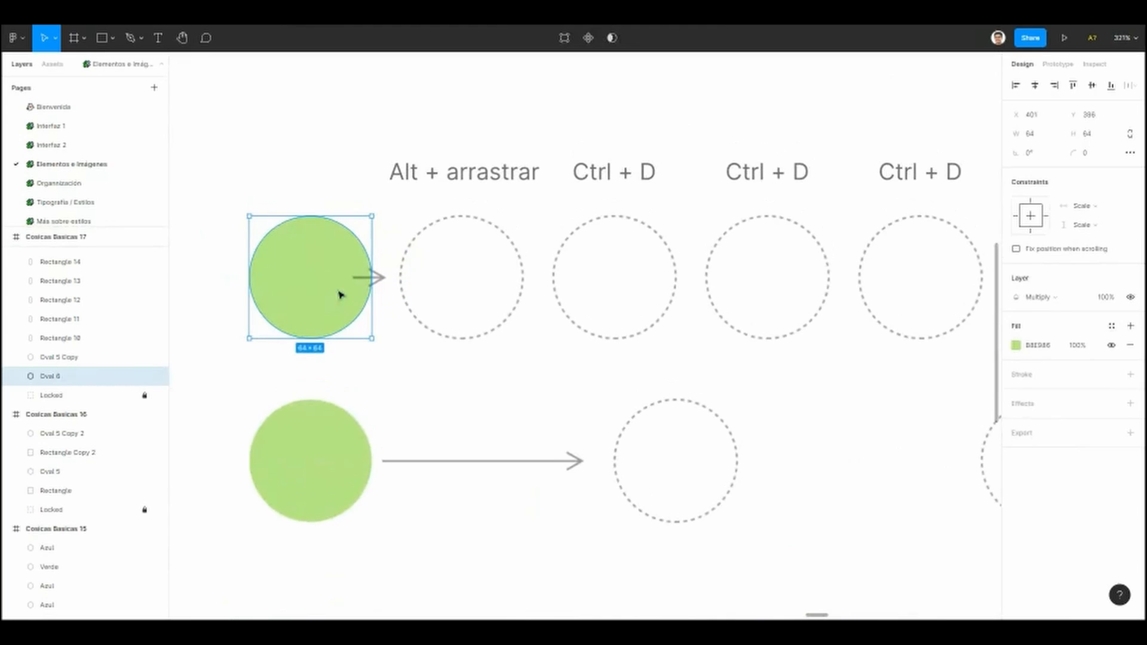
{"action": "left_click_drag", "start_coordinate": [308, 287], "coordinate": [455, 295]}
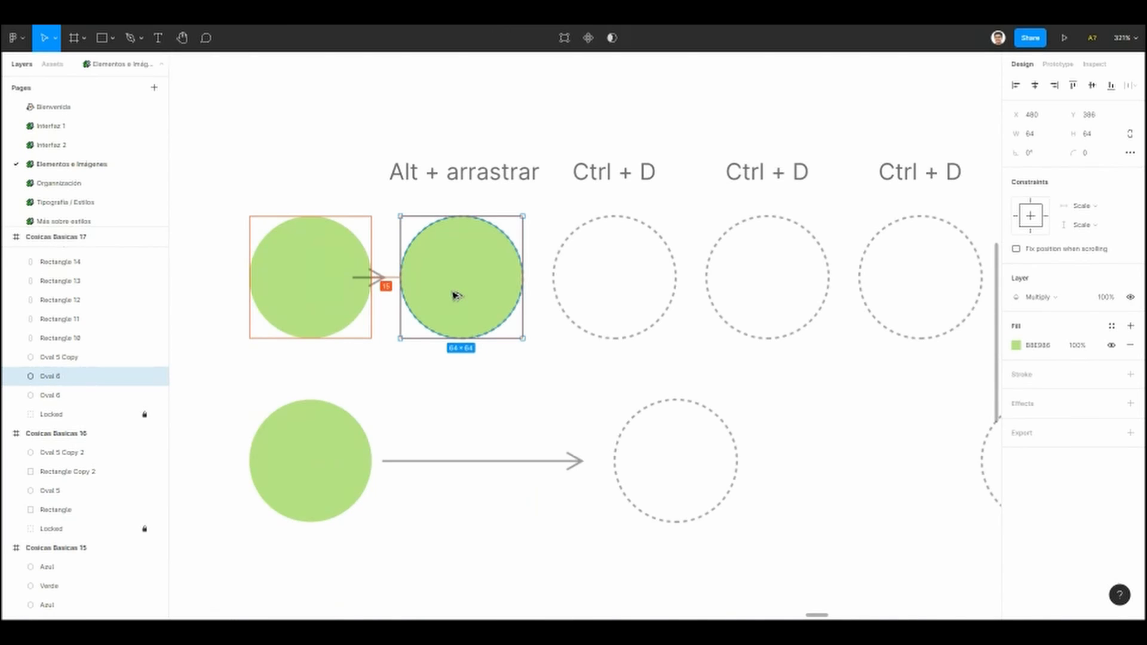
{"action": "scroll", "coordinate": [642, 350], "scroll_direction": "down", "scroll_amount": 3}
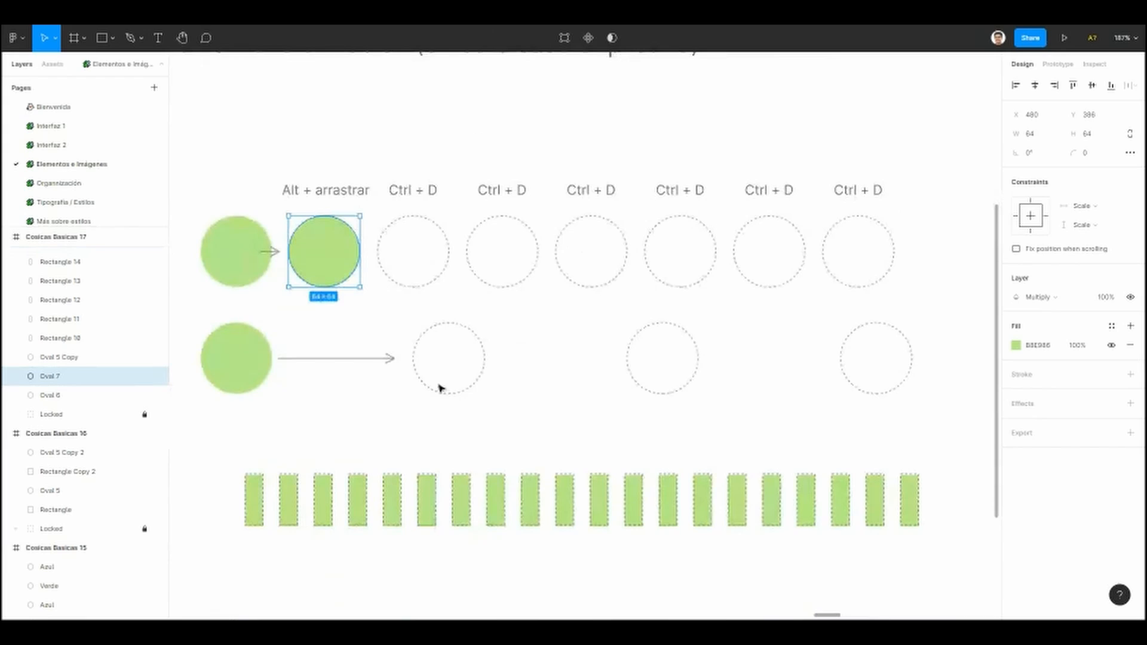
Step: Duplicate the copied circle six more times at the same spacing across the first row's "Ctrl + D" outlines
{"action": "key", "text": "ctrl+d"}
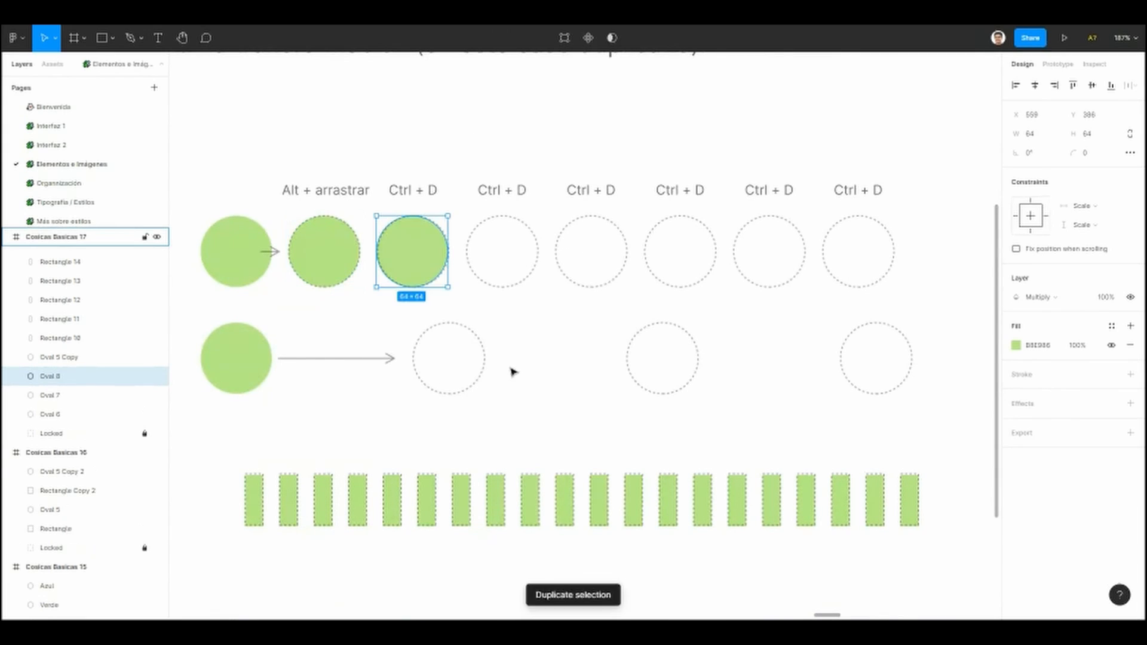
{"action": "key", "text": "ctrl+d"}
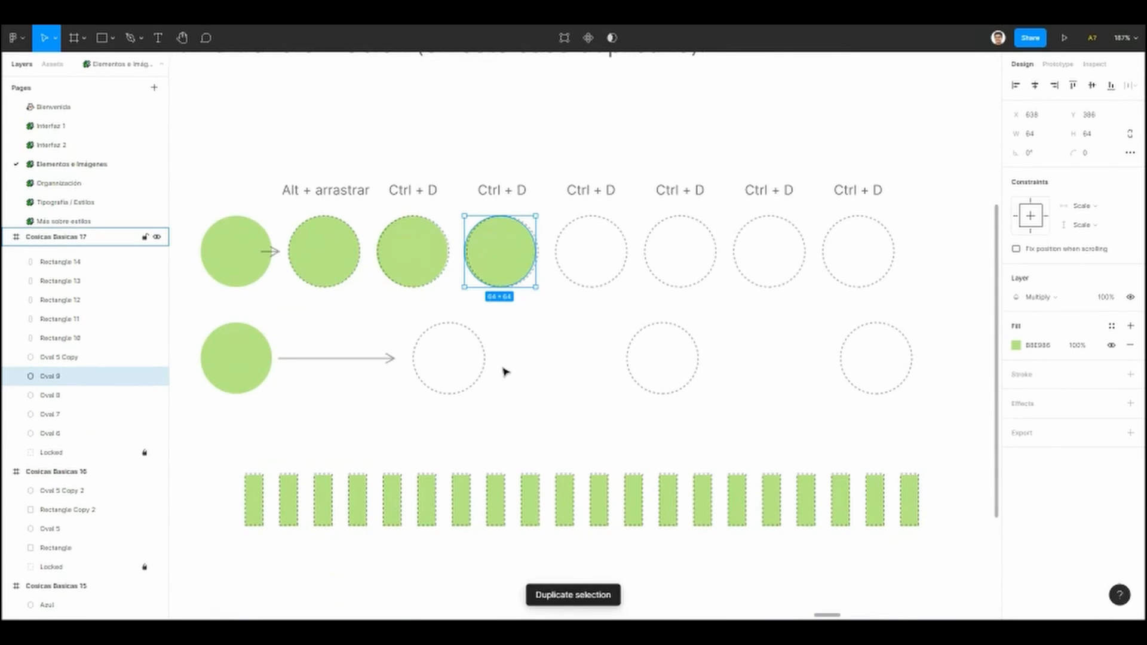
{"action": "key", "text": "ctrl+d"}
{"action": "key", "text": "ctrl+d"}
{"action": "key", "text": "ctrl+d"}
{"action": "key", "text": "ctrl+d"}
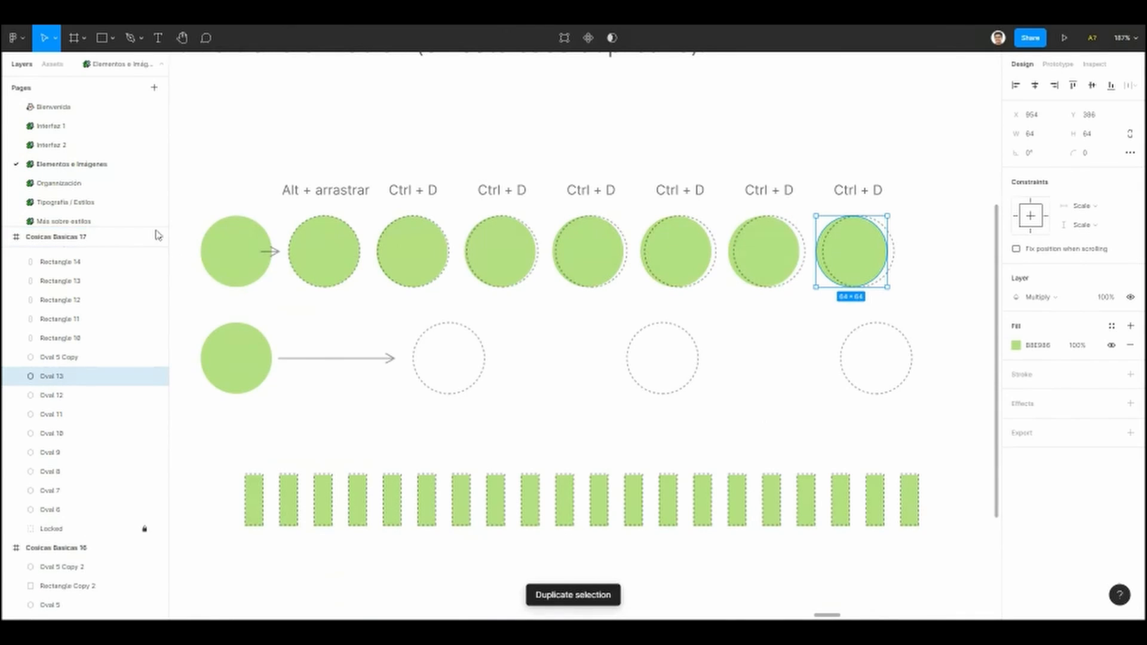
Step: Select the first green rectangle in the bottom row and move it straight down below the row
{"action": "left_click_drag", "start_coordinate": [299, 312], "coordinate": [325, 314]}
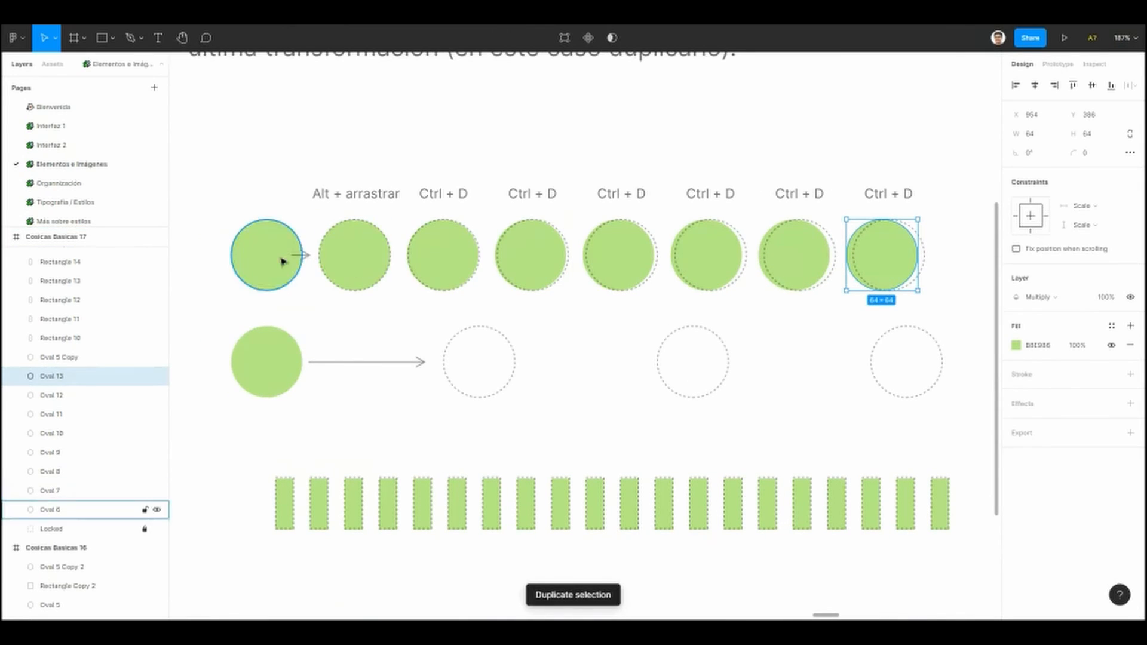
{"action": "scroll", "coordinate": [367, 322], "scroll_direction": "down", "scroll_amount": 3}
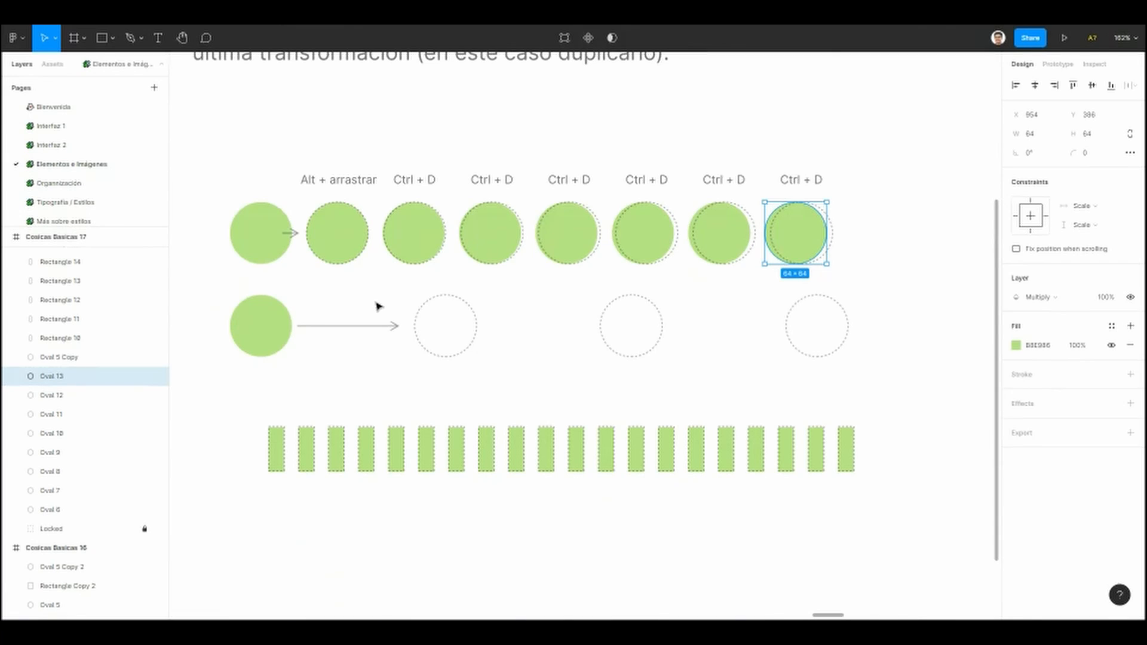
{"action": "scroll", "coordinate": [364, 370], "scroll_direction": "down", "scroll_amount": 1}
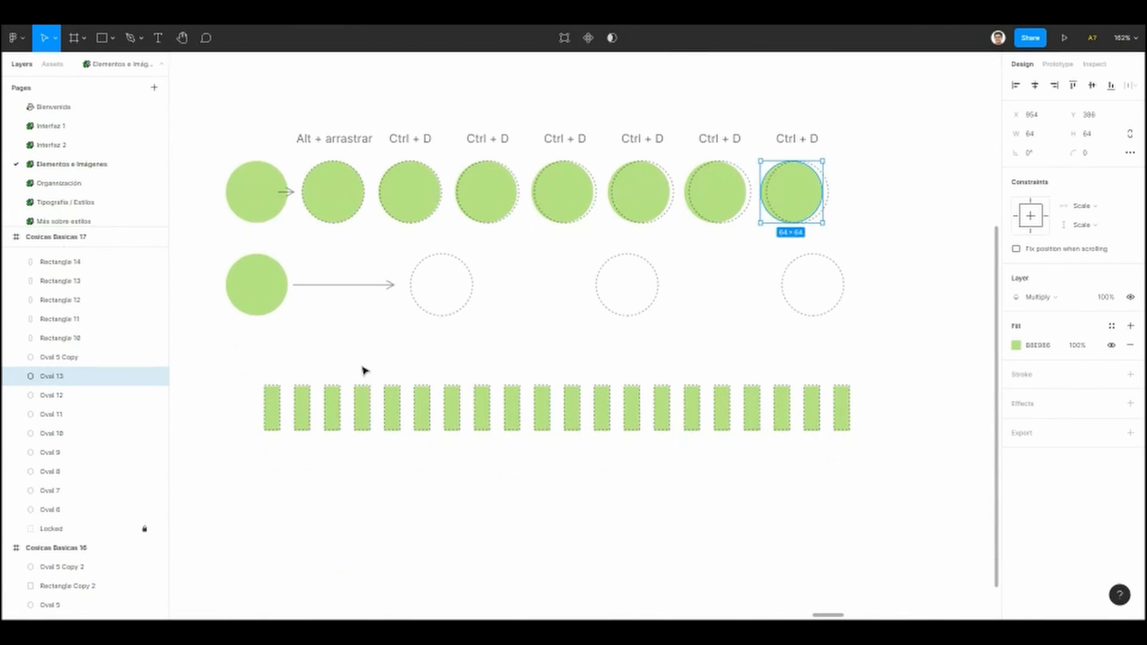
{"action": "scroll", "coordinate": [312, 412], "scroll_direction": "up", "scroll_amount": 3}
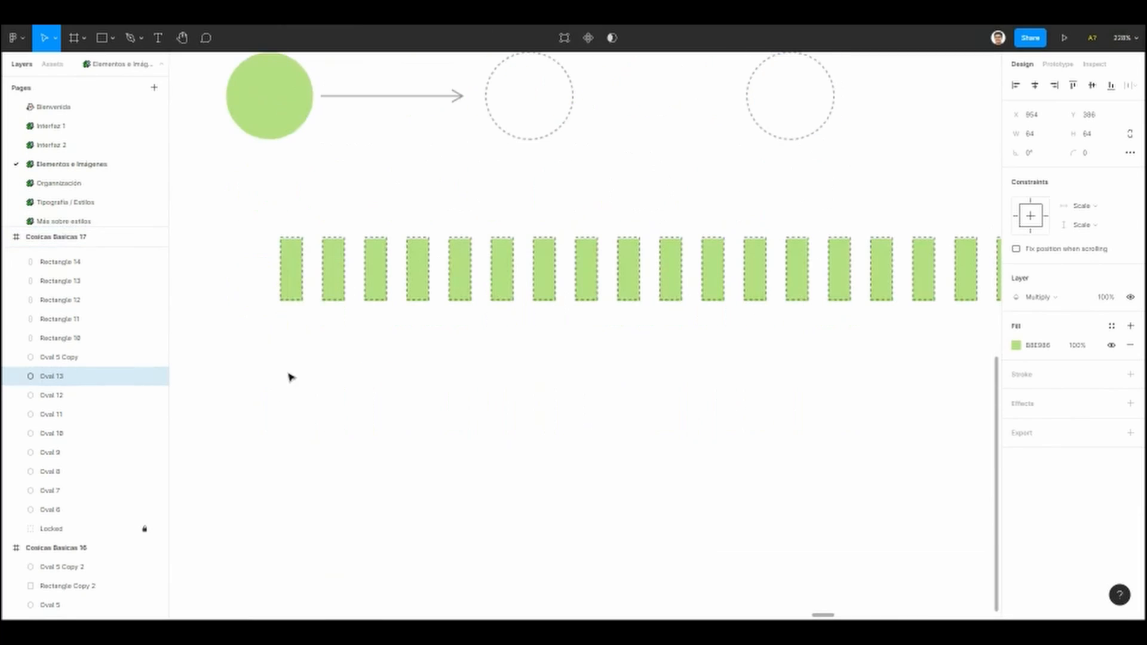
{"action": "left_click", "coordinate": [303, 291]}
{"action": "left_click_drag", "start_coordinate": [292, 289], "coordinate": [291, 428]}
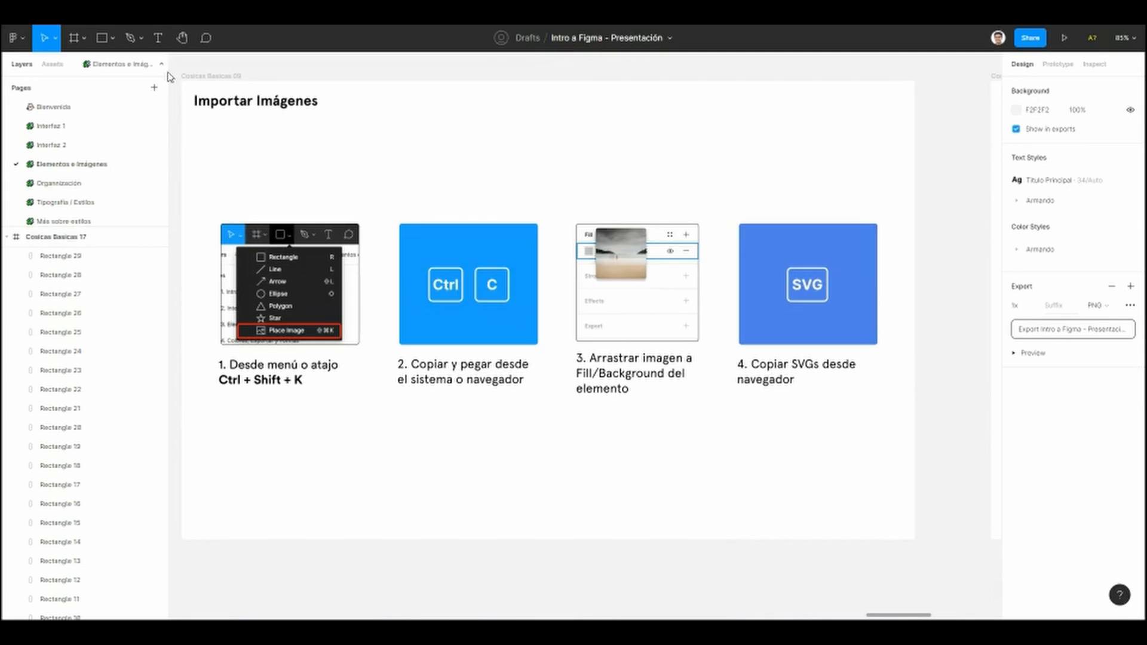
Step: Use Place Image to load kazuend-p4orVxNI5Ko-unsplash from the Figma folder in Descargas
{"action": "scroll", "coordinate": [238, 185], "scroll_direction": "up", "scroll_amount": 1}
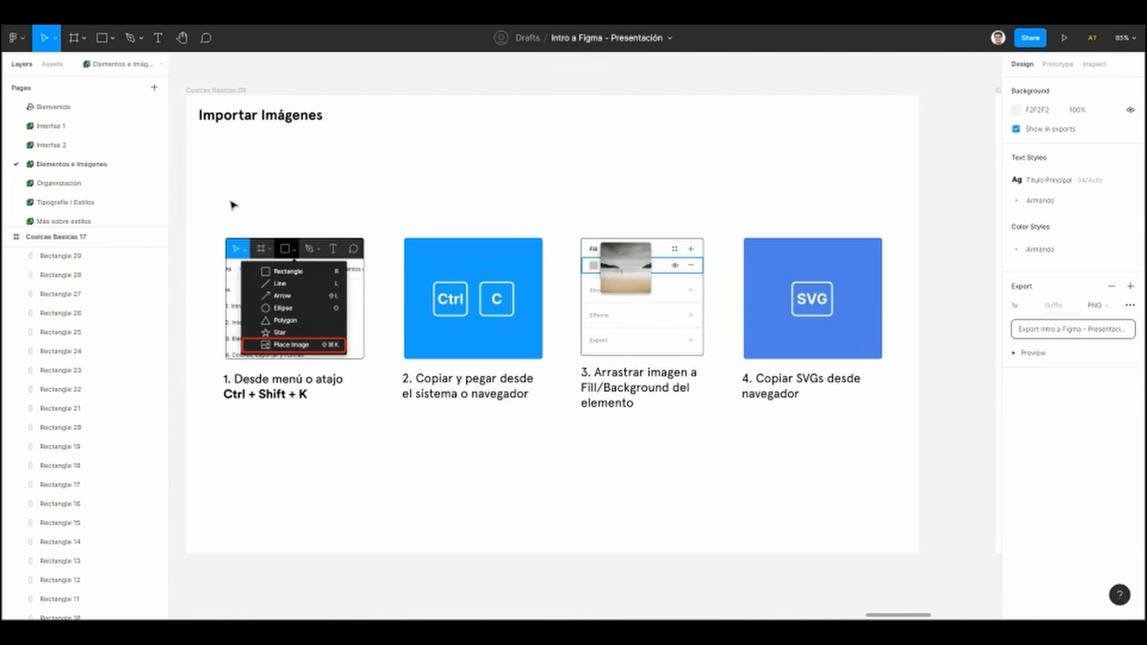
{"action": "left_click", "coordinate": [112, 39]}
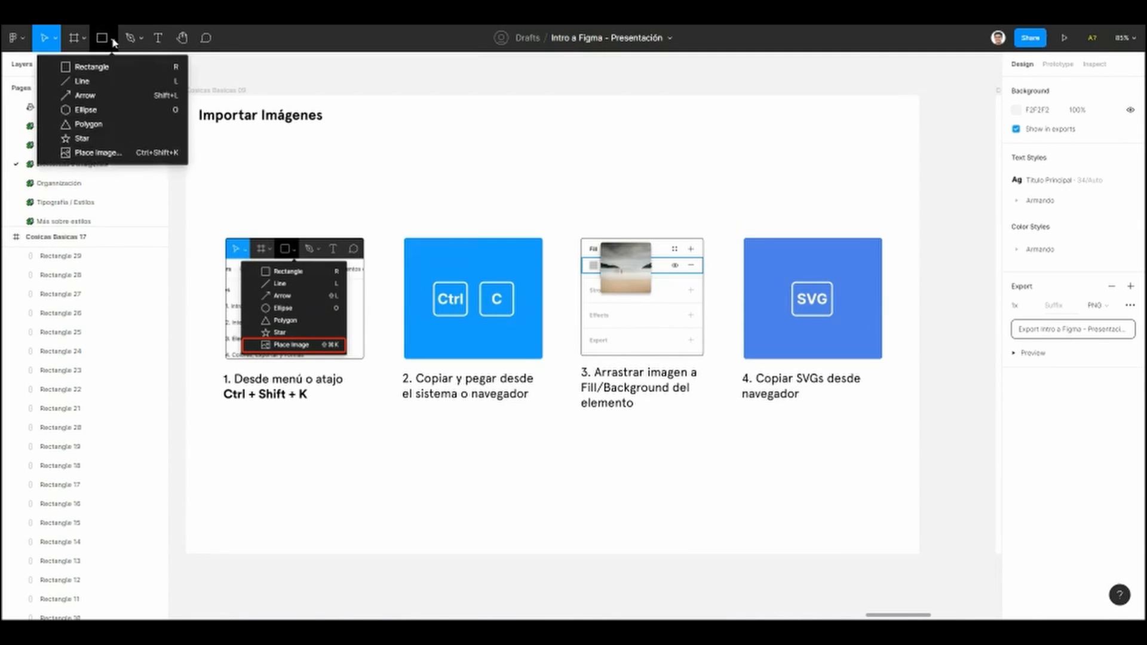
{"action": "left_click", "coordinate": [99, 155]}
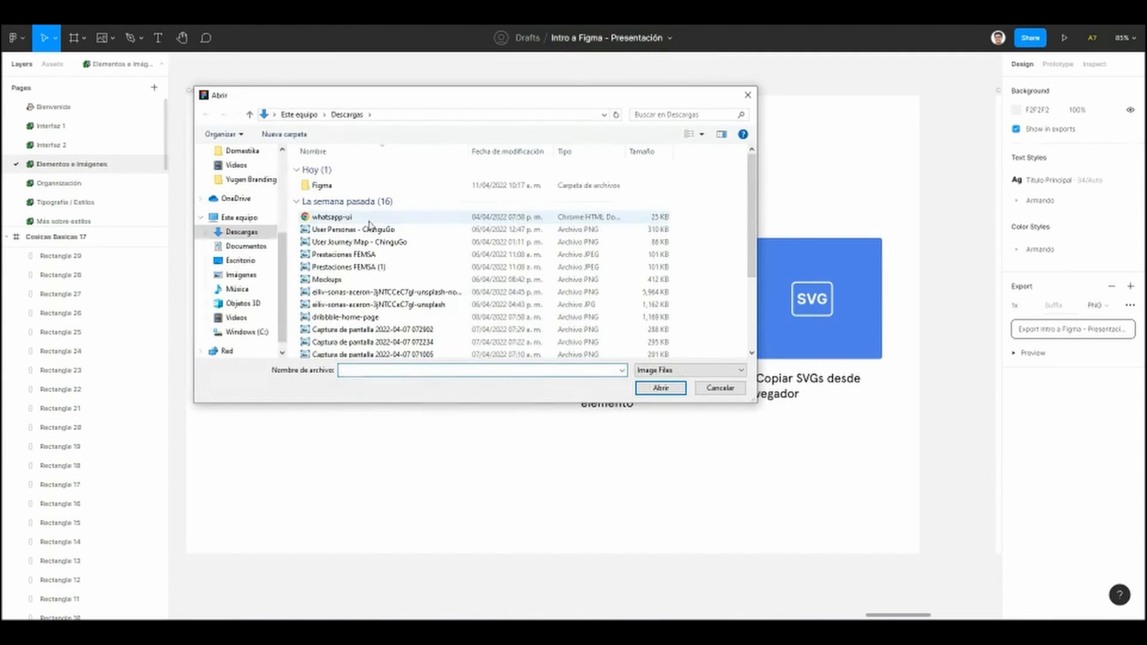
{"action": "scroll", "coordinate": [365, 235], "scroll_direction": "down", "scroll_amount": 3}
{"action": "scroll", "coordinate": [359, 304], "scroll_direction": "up", "scroll_amount": 3}
{"action": "double_click", "coordinate": [323, 185]}
{"action": "left_click", "coordinate": [395, 179]}
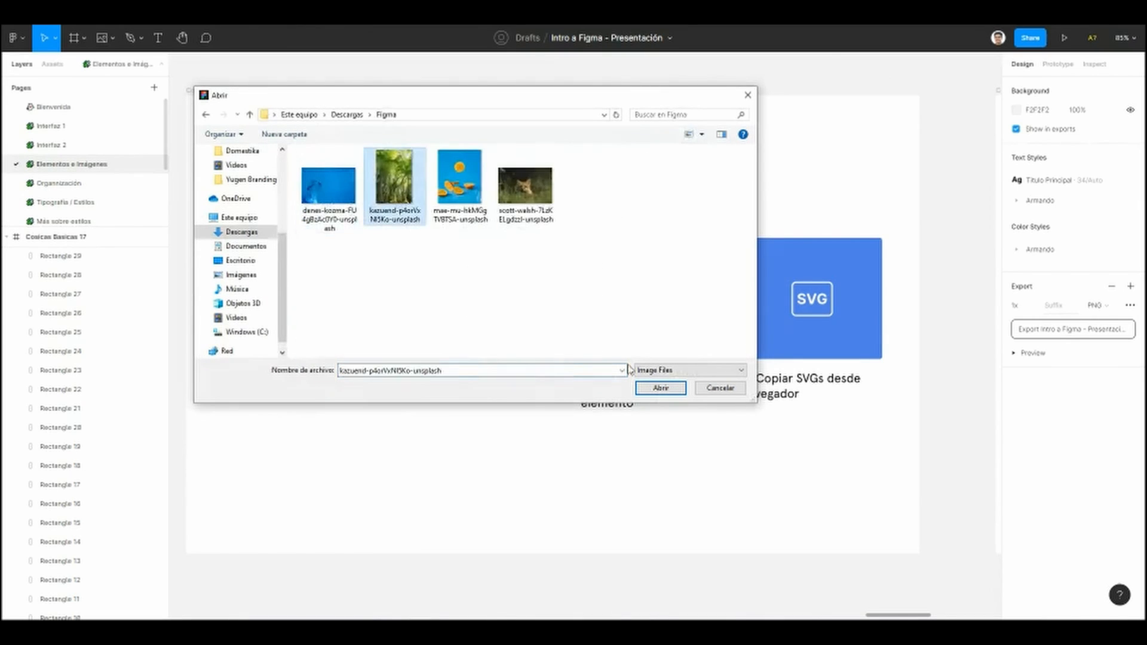
{"action": "left_click", "coordinate": [660, 388]}
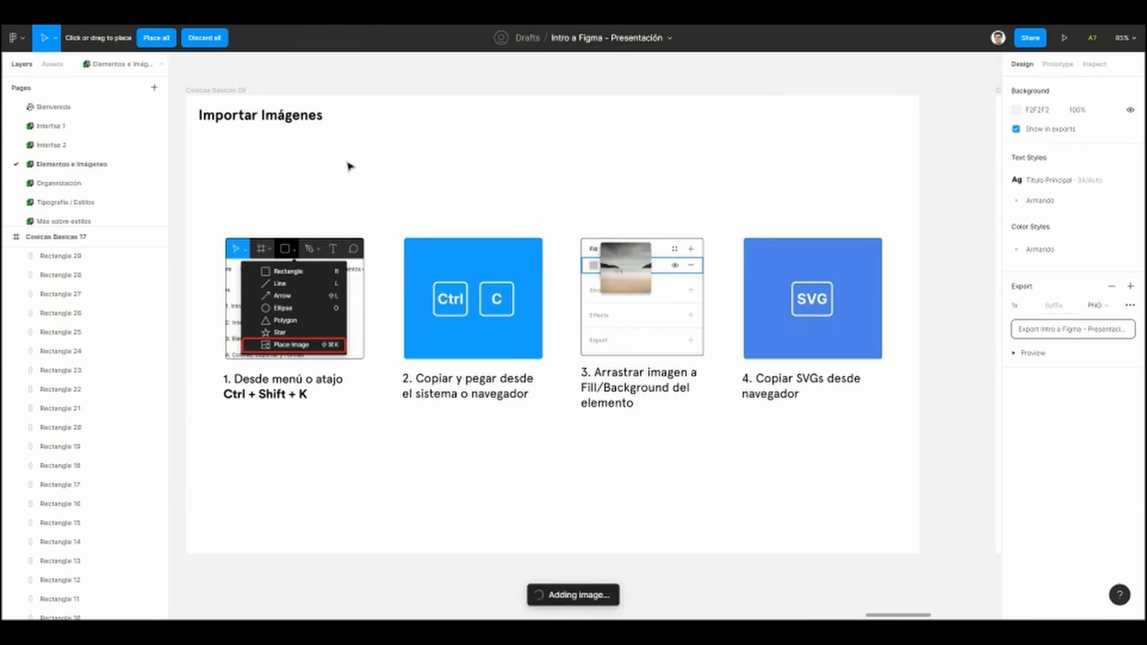
Step: Carry the loaded forest image over the "Importar Imágenes" slide and cancel its placement
{"action": "scroll", "coordinate": [299, 128], "scroll_direction": "up", "scroll_amount": 5}
{"action": "scroll", "coordinate": [299, 128], "scroll_direction": "left", "scroll_amount": 2}
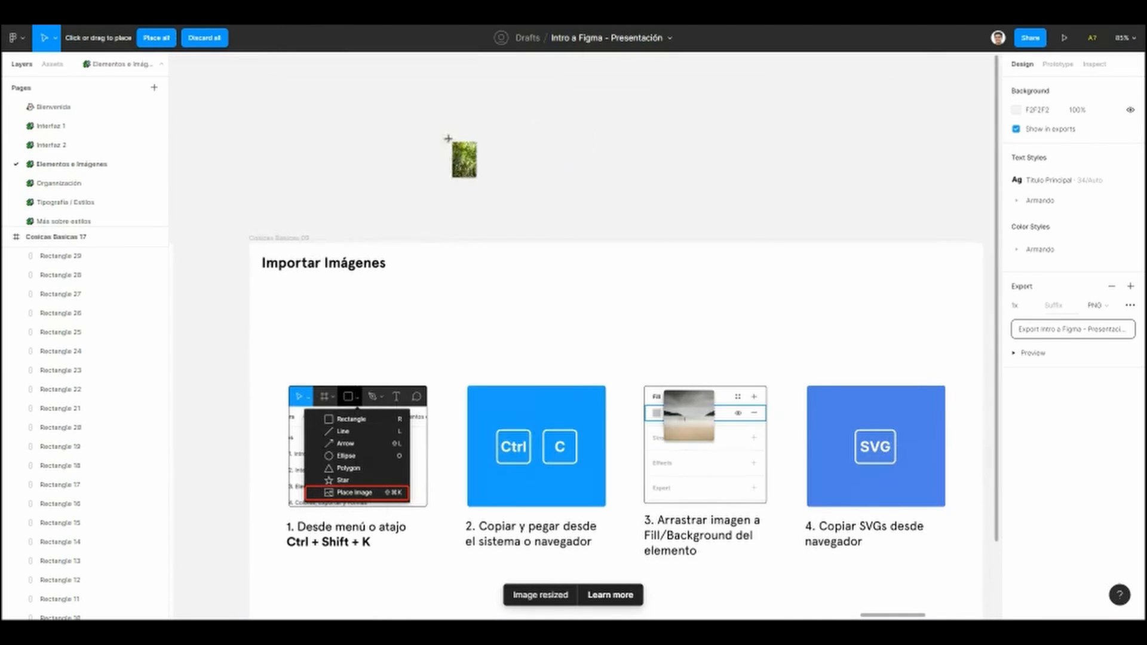
{"action": "scroll", "coordinate": [389, 146], "scroll_direction": "down", "scroll_amount": 4}
{"action": "scroll", "coordinate": [389, 146], "scroll_direction": "right", "scroll_amount": 1}
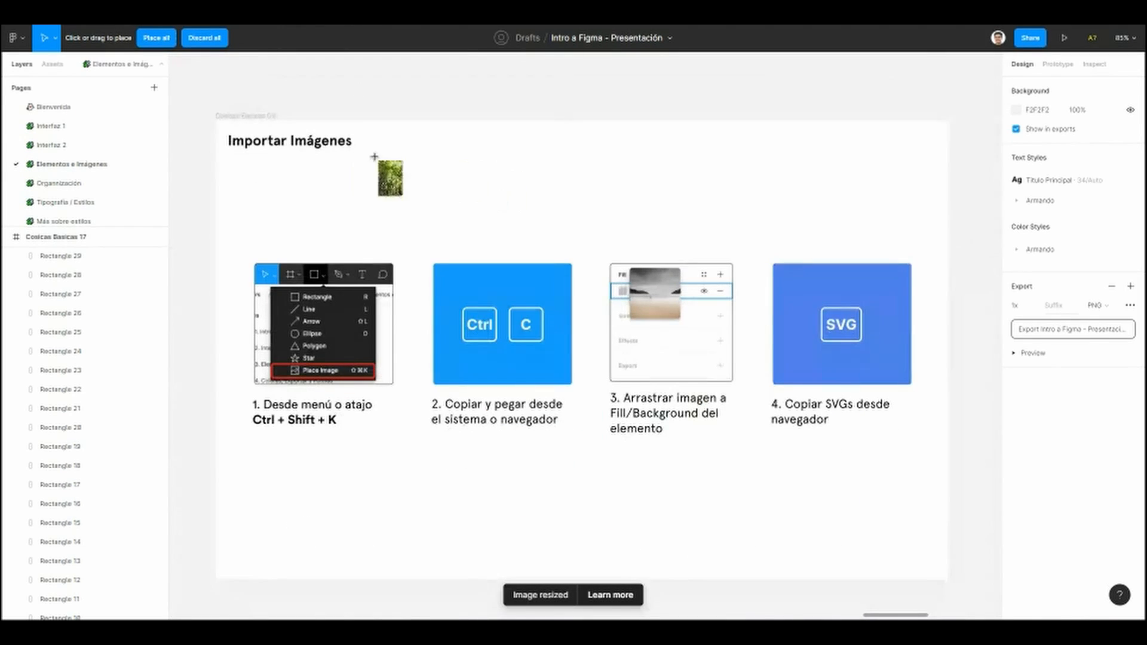
{"action": "scroll", "coordinate": [397, 167], "scroll_direction": "left", "scroll_amount": 1}
{"action": "key", "text": "Escape"}
Step: Examine the remaining import methods on the "Importar Imágenes" slide: copy and paste, placing an image in Fill/Background, and copying SVGs
{"action": "scroll", "coordinate": [423, 263], "scroll_direction": "down", "scroll_amount": 3}
{"action": "scroll", "coordinate": [423, 263], "scroll_direction": "right", "scroll_amount": 2}
{"action": "scroll", "coordinate": [455, 383], "scroll_direction": "up", "scroll_amount": 1}
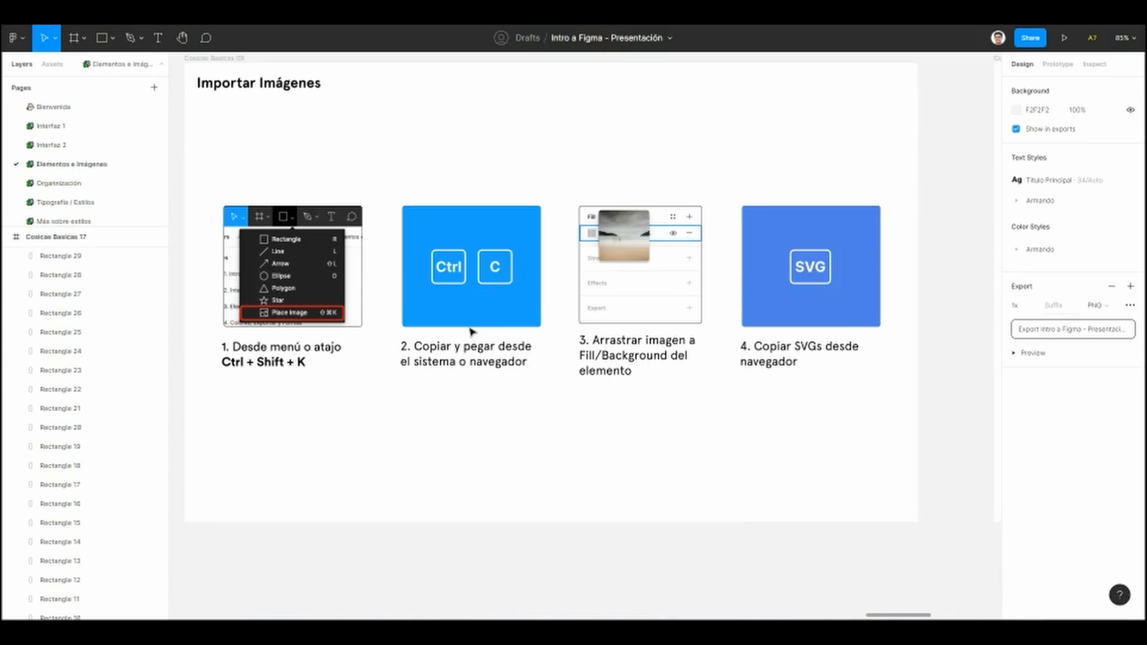
{"action": "scroll", "coordinate": [548, 407], "scroll_direction": "right", "scroll_amount": 3}
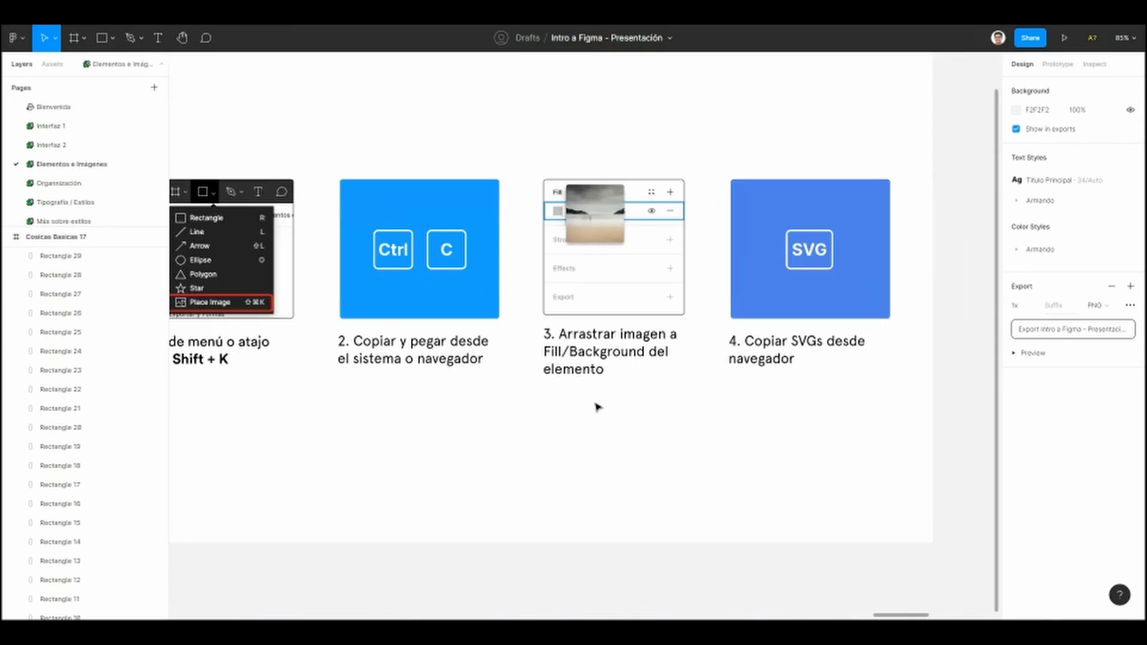
{"action": "scroll", "coordinate": [597, 405], "scroll_direction": "up", "scroll_amount": 3}
{"action": "scroll", "coordinate": [530, 432], "scroll_direction": "up", "scroll_amount": 2}
{"action": "scroll", "coordinate": [530, 433], "scroll_direction": "right", "scroll_amount": 1}
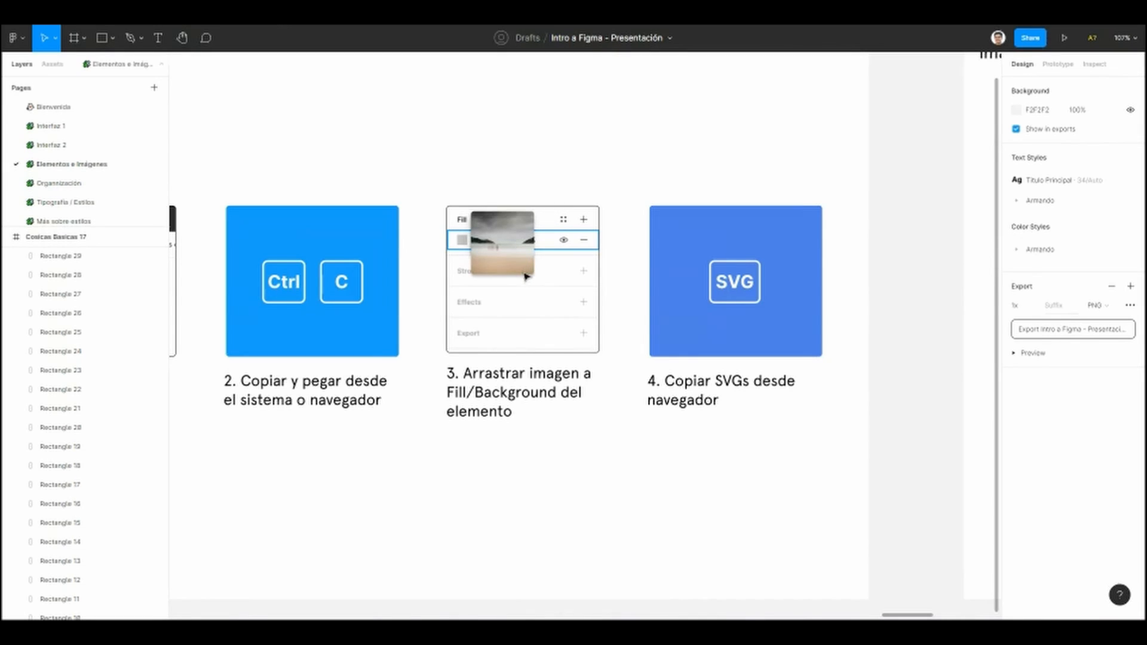
{"action": "scroll", "coordinate": [522, 281], "scroll_direction": "right", "scroll_amount": 2}
{"action": "scroll", "coordinate": [521, 281], "scroll_direction": "up", "scroll_amount": 1}
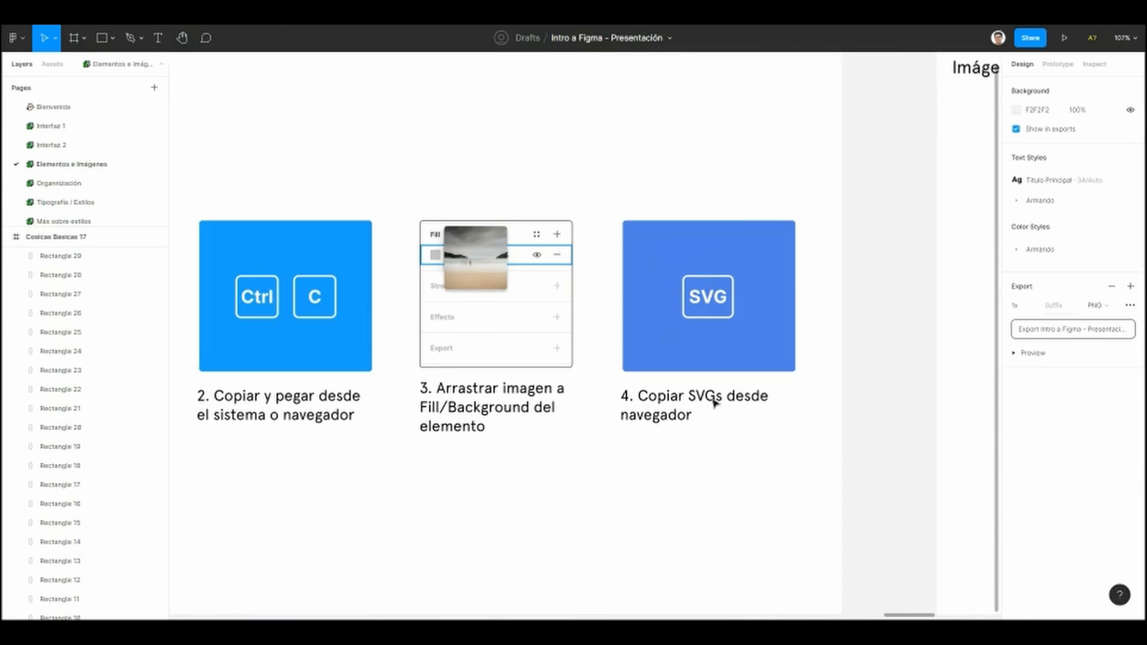
{"action": "scroll", "coordinate": [720, 414], "scroll_direction": "right", "scroll_amount": 1}
{"action": "scroll", "coordinate": [720, 414], "scroll_direction": "up", "scroll_amount": 1}
{"action": "scroll", "coordinate": [738, 361], "scroll_direction": "right", "scroll_amount": 3}
{"action": "scroll", "coordinate": [737, 361], "scroll_direction": "down", "scroll_amount": 2}
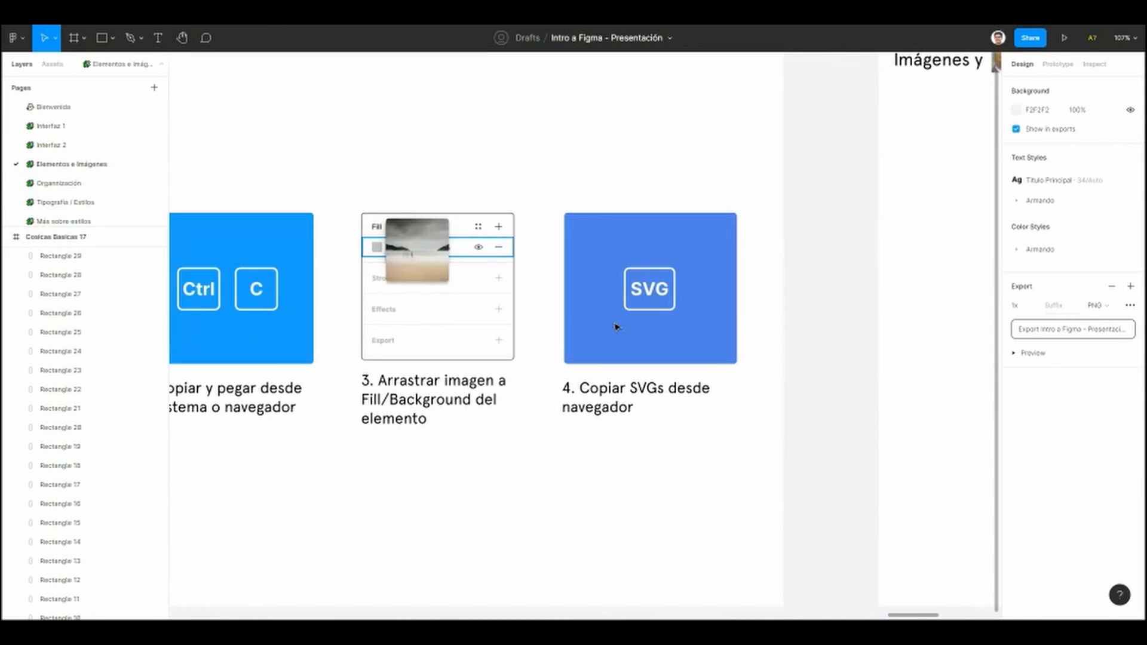
{"action": "scroll", "coordinate": [461, 279], "scroll_direction": "left", "scroll_amount": 2}
{"action": "scroll", "coordinate": [472, 281], "scroll_direction": "up", "scroll_amount": 2, "text": "ctrl"}
{"action": "scroll", "coordinate": [452, 286], "scroll_direction": "left", "scroll_amount": 1}
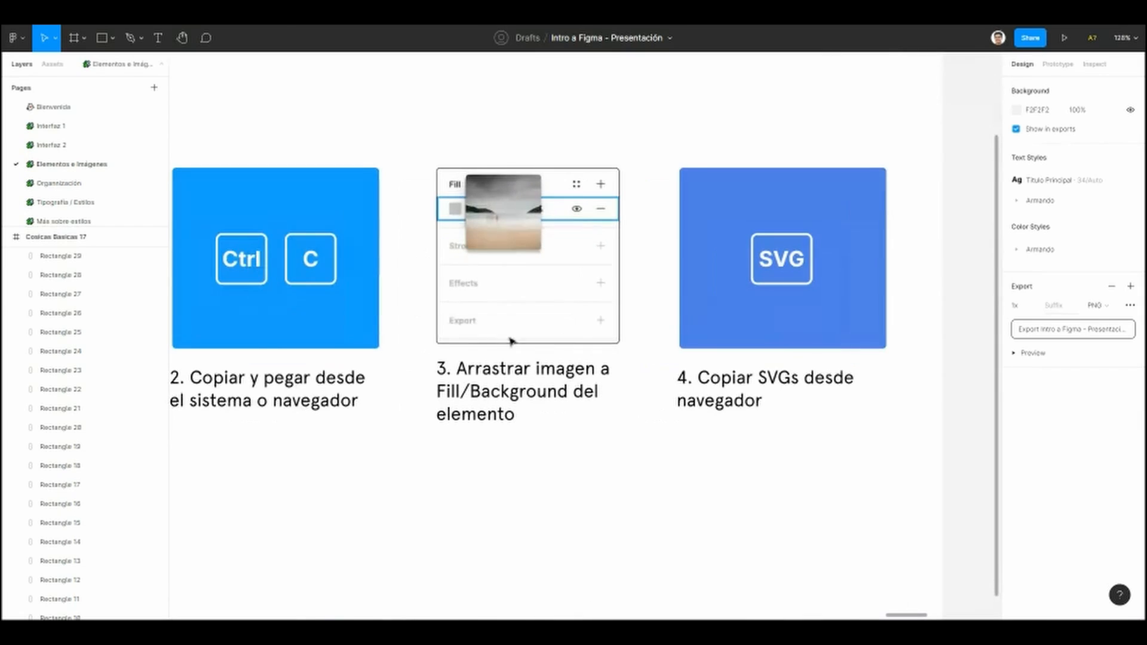
{"action": "scroll", "coordinate": [468, 307], "scroll_direction": "down", "scroll_amount": 1, "text": "ctrl"}
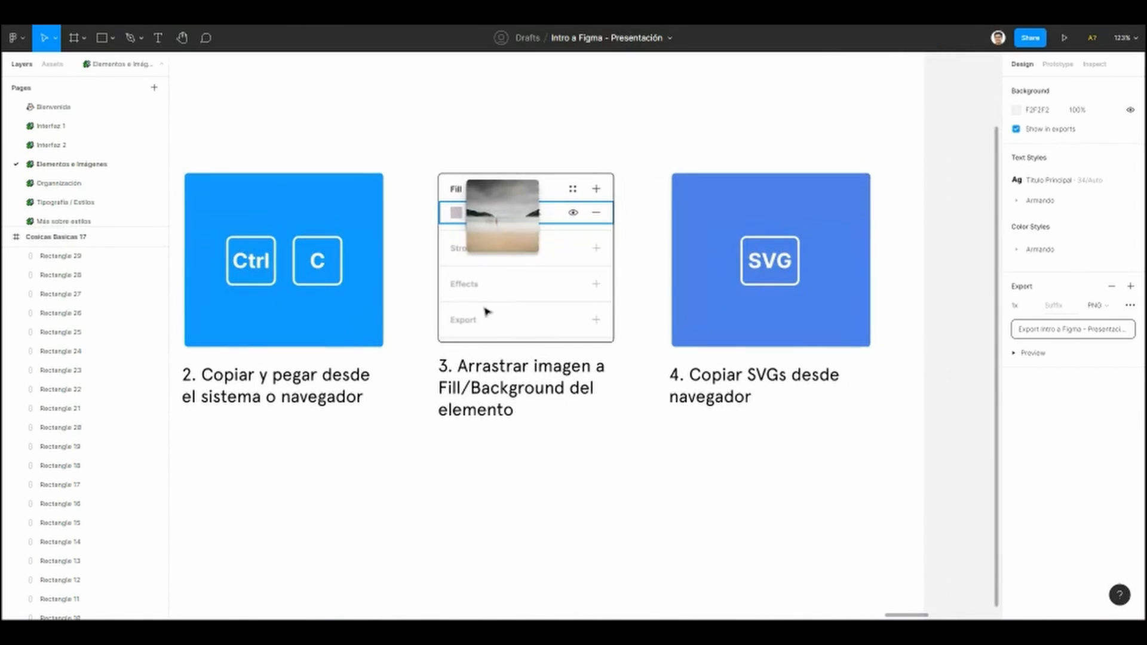
{"action": "scroll", "coordinate": [450, 423], "scroll_direction": "right", "scroll_amount": 1}
{"action": "scroll", "coordinate": [449, 423], "scroll_direction": "up", "scroll_amount": 1}
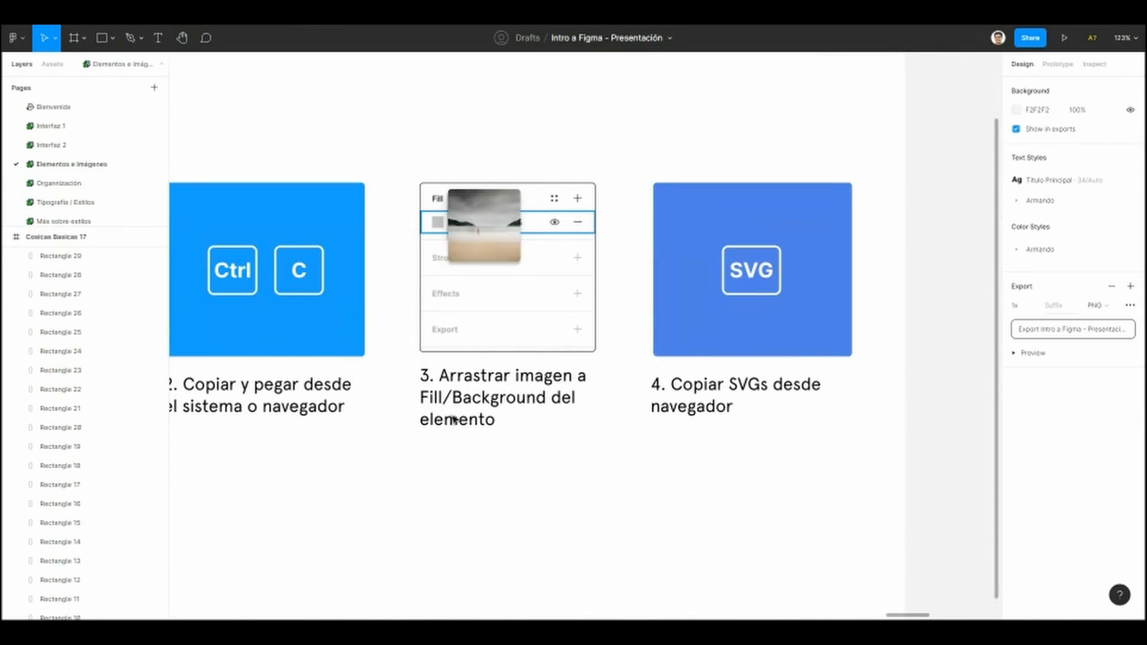
{"action": "scroll", "coordinate": [454, 420], "scroll_direction": "right", "scroll_amount": 1}
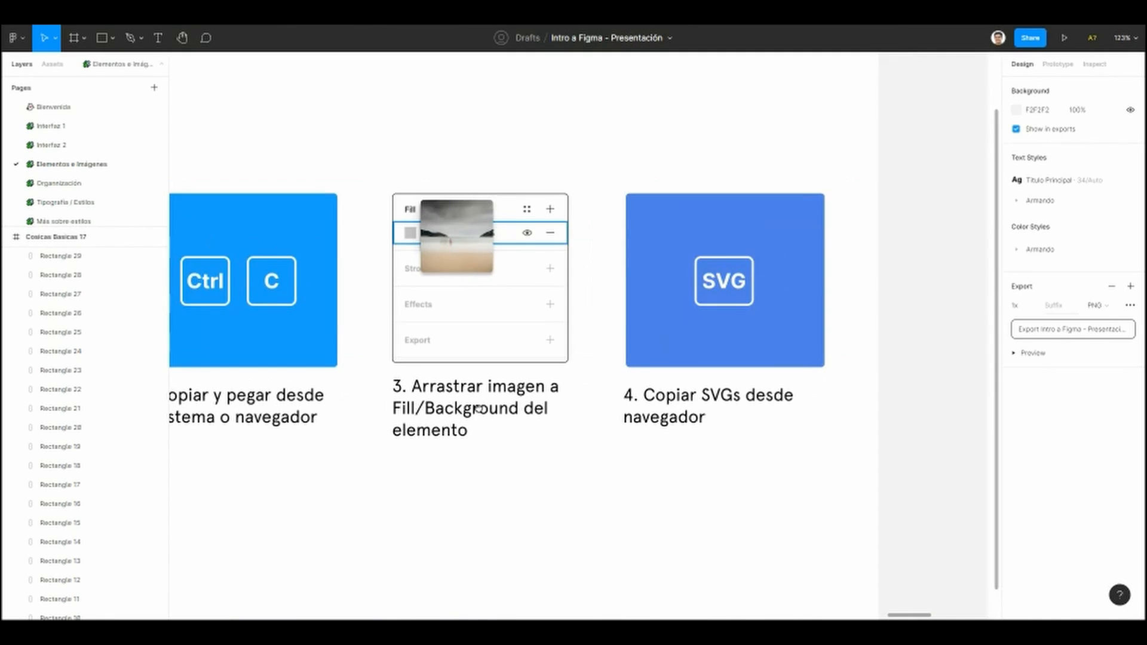
Step: Select the five large image-filled shapes on the "Imágenes y" slide and replace their mixed fills with one shared fill
{"action": "scroll", "coordinate": [607, 422], "scroll_direction": "down", "scroll_amount": 3, "text": "ctrl"}
{"action": "scroll", "coordinate": [438, 410], "scroll_direction": "right", "scroll_amount": 5}
{"action": "scroll", "coordinate": [432, 410], "scroll_direction": "up", "scroll_amount": 3, "text": "ctrl"}
{"action": "scroll", "coordinate": [350, 425], "scroll_direction": "right", "scroll_amount": 1}
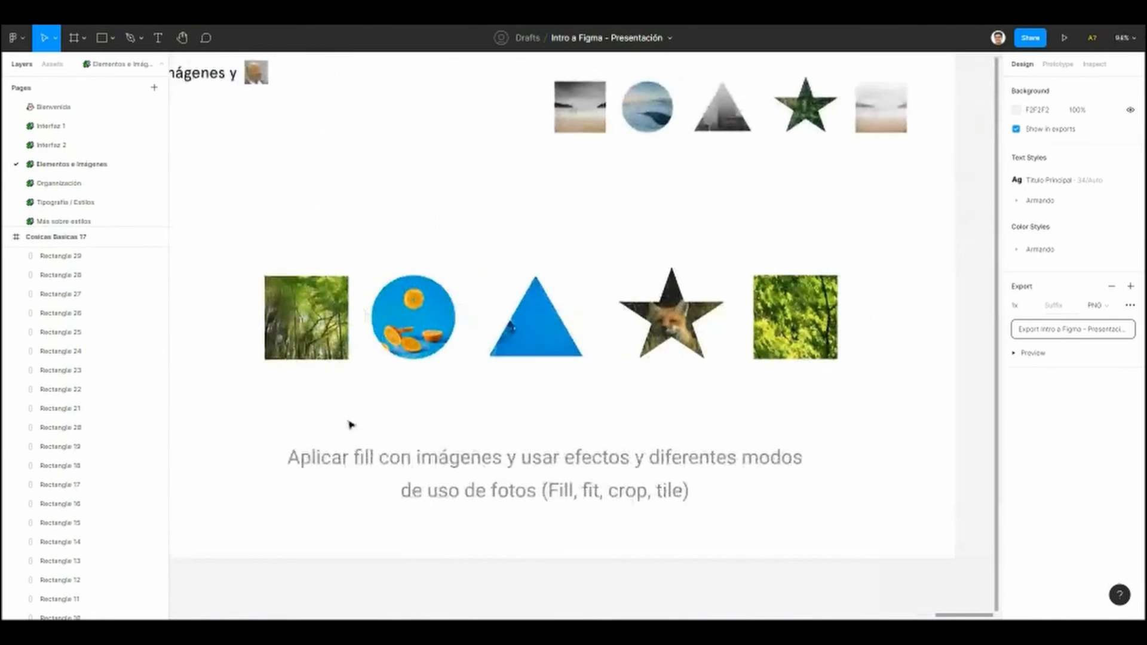
{"action": "left_click", "coordinate": [344, 337]}
{"action": "left_click", "coordinate": [436, 332], "text": "shift"}
{"action": "left_click", "coordinate": [568, 333], "text": "shift"}
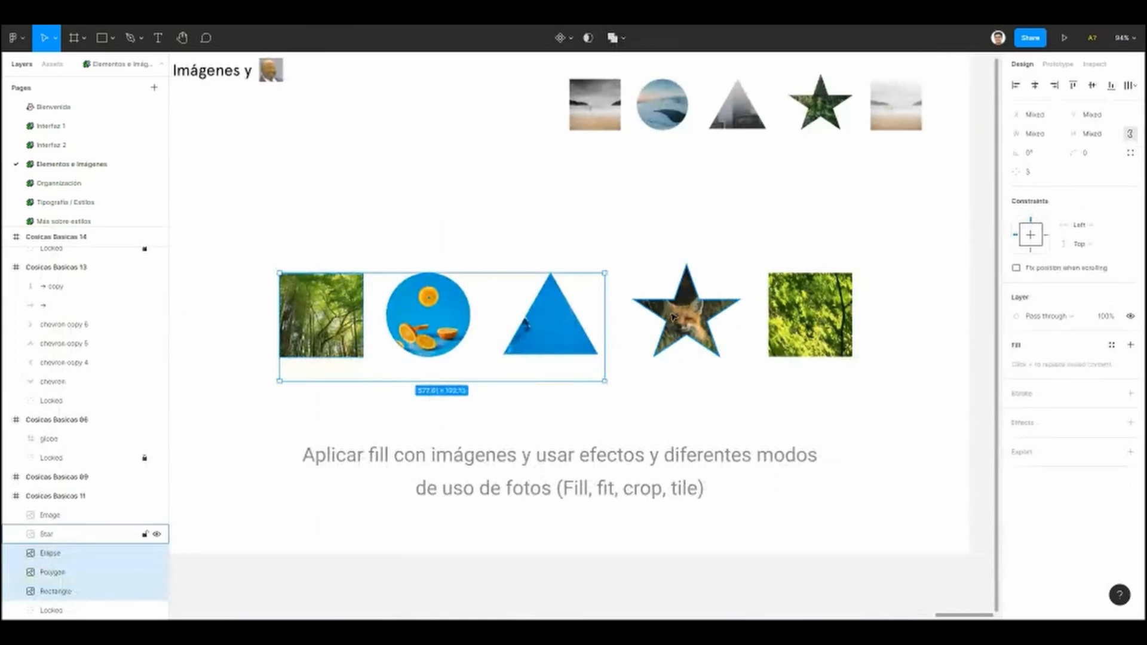
{"action": "left_click", "coordinate": [693, 324], "text": "shift"}
{"action": "left_click", "coordinate": [842, 301], "text": "shift"}
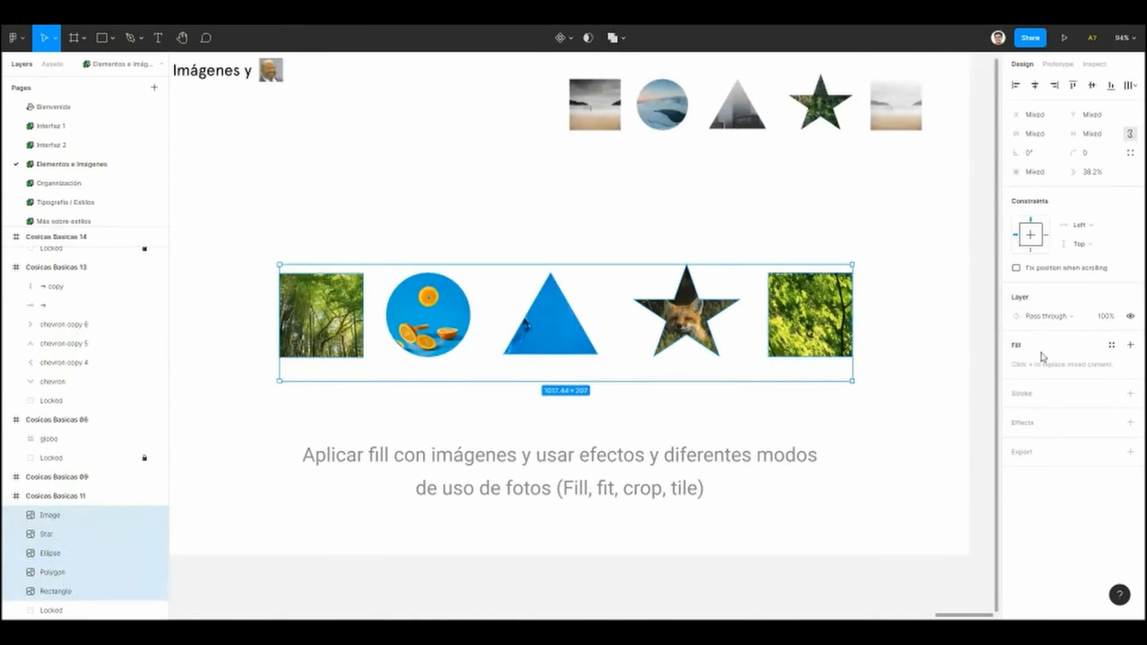
{"action": "left_click", "coordinate": [1130, 345]}
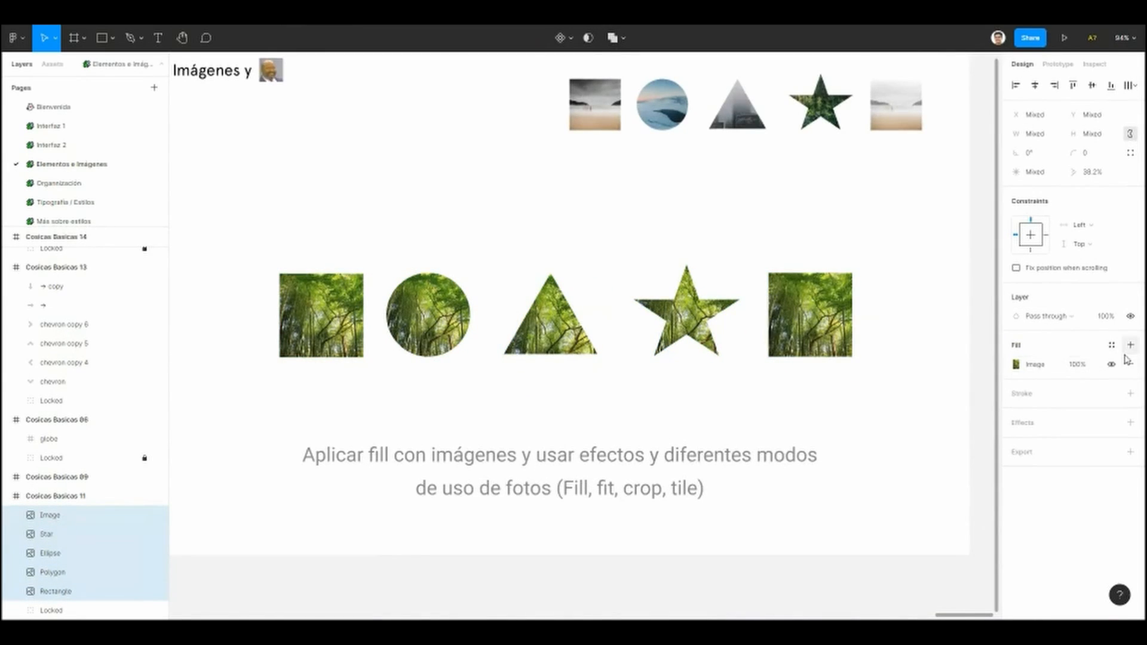
Step: Give the five shapes a solid 666666 fill at 100% opacity, remove their image fill, and clear the selection
{"action": "left_click", "coordinate": [1130, 344]}
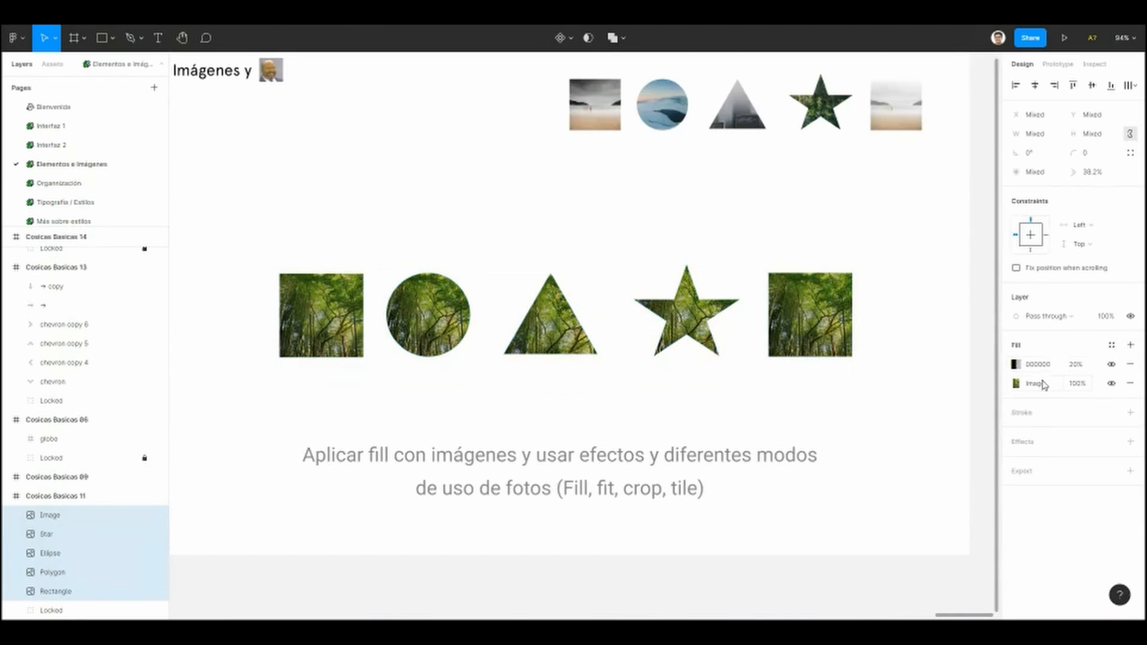
{"action": "left_click", "coordinate": [1016, 364]}
{"action": "left_click_drag", "start_coordinate": [1067, 363], "coordinate": [1126, 367]}
{"action": "left_click", "coordinate": [1129, 383]}
{"action": "left_click", "coordinate": [1015, 364]}
{"action": "left_click_drag", "start_coordinate": [870, 352], "coordinate": [855, 409]}
{"action": "left_click", "coordinate": [563, 430]}
Step: Select the leftmost large grey square and open the Figma image folder, shrinking and placing its window so the fill settings stay uncovered
{"action": "scroll", "coordinate": [563, 430], "scroll_direction": "down", "scroll_amount": 1}
{"action": "scroll", "coordinate": [563, 430], "scroll_direction": "up", "scroll_amount": 1}
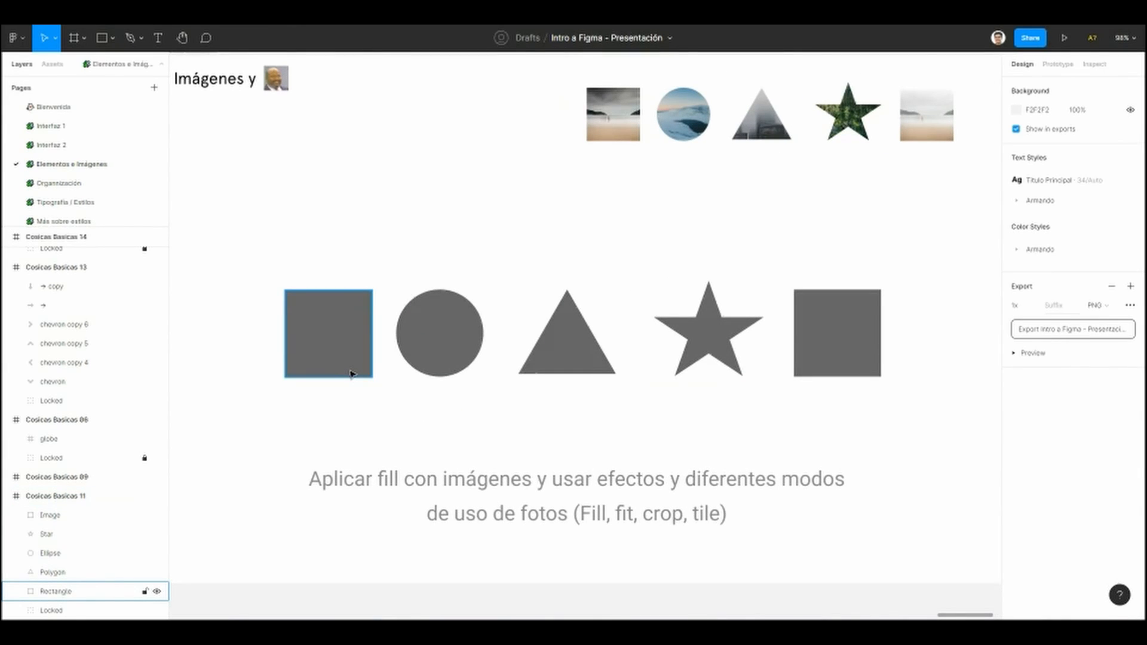
{"action": "scroll", "coordinate": [374, 233], "scroll_direction": "up", "scroll_amount": 1}
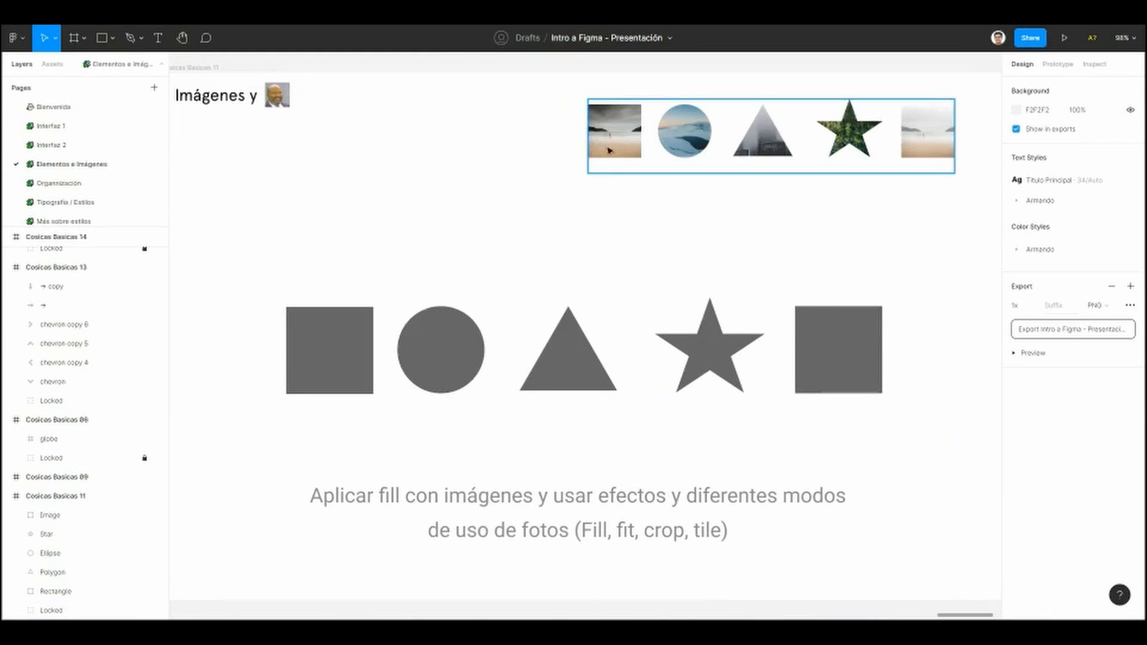
{"action": "scroll", "coordinate": [335, 332], "scroll_direction": "down", "scroll_amount": 2}
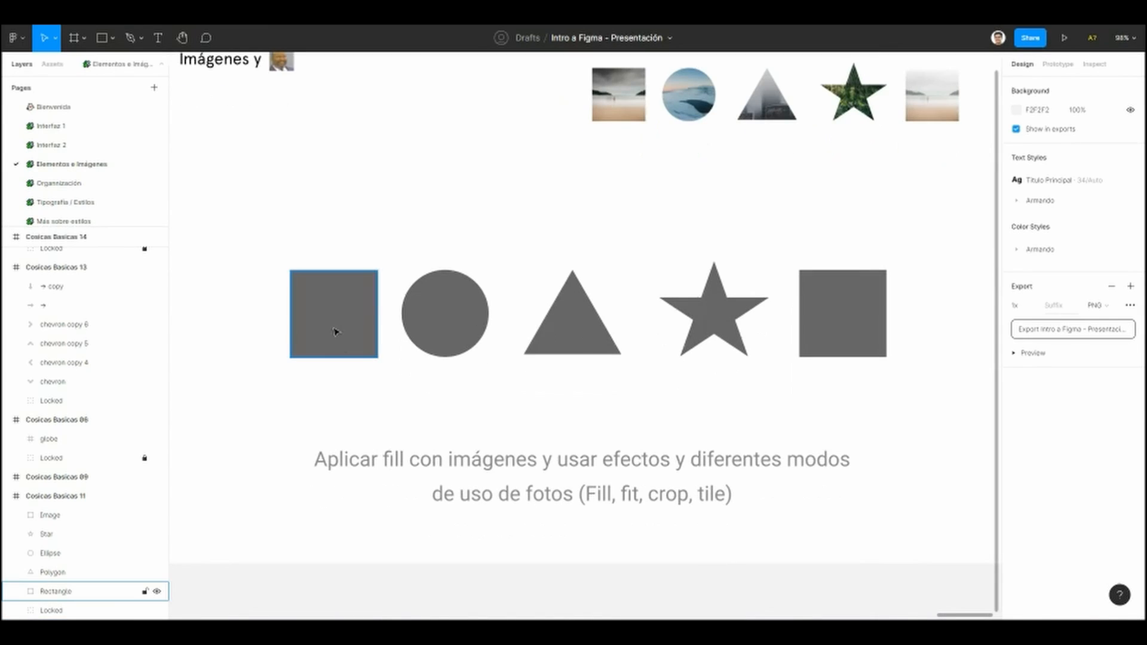
{"action": "left_click", "coordinate": [328, 299]}
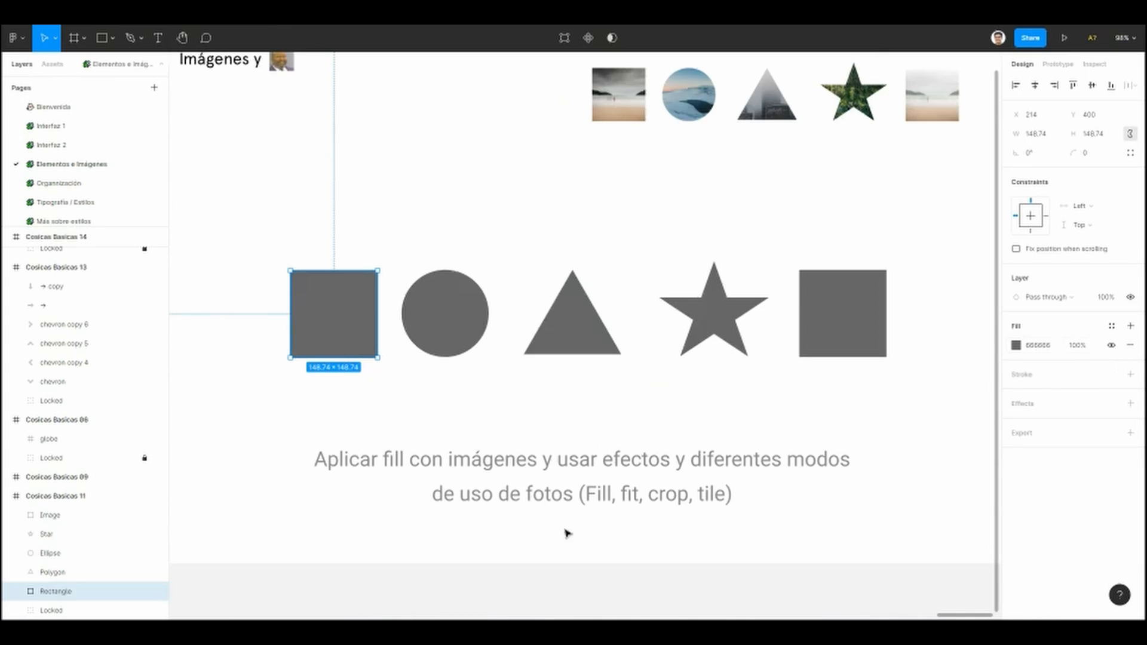
{"action": "left_click", "coordinate": [311, 576]}
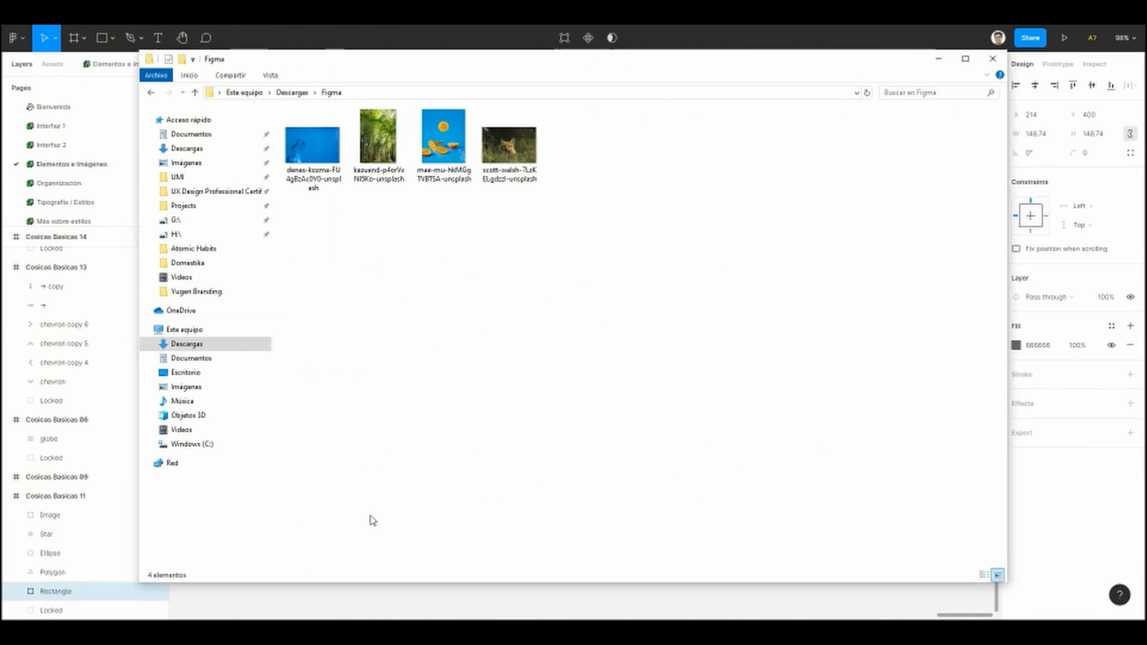
{"action": "left_click_drag", "start_coordinate": [458, 63], "coordinate": [387, 35]}
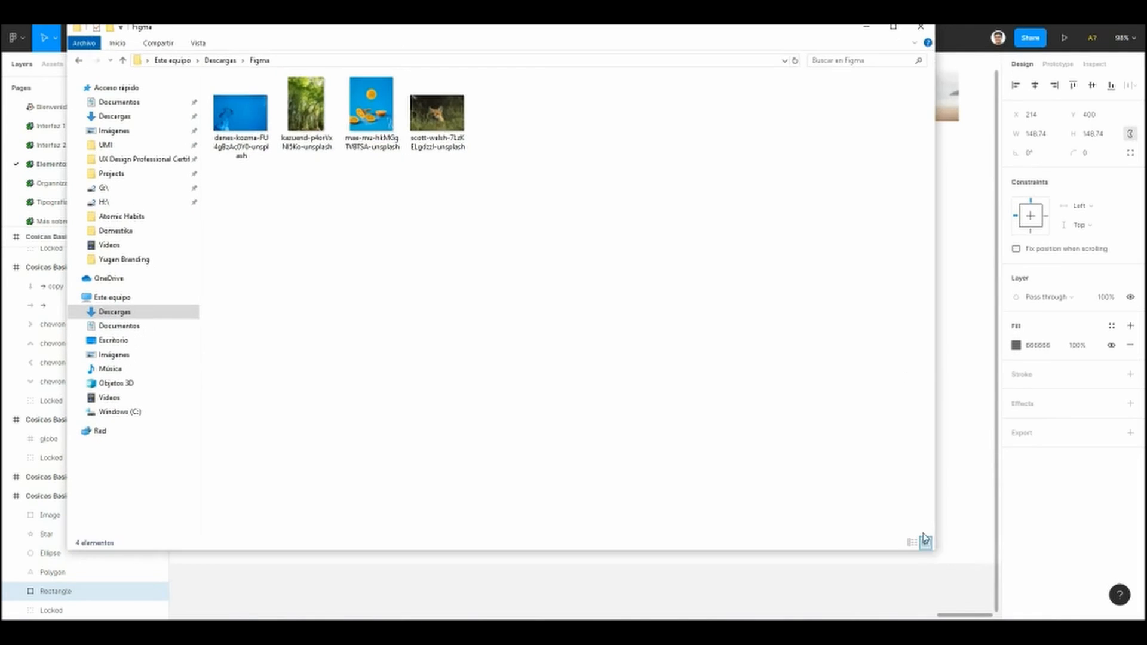
{"action": "left_click_drag", "start_coordinate": [936, 550], "coordinate": [692, 491]}
{"action": "left_click_drag", "start_coordinate": [424, 35], "coordinate": [389, 50]}
{"action": "left_click_drag", "start_coordinate": [315, 55], "coordinate": [356, 61]}
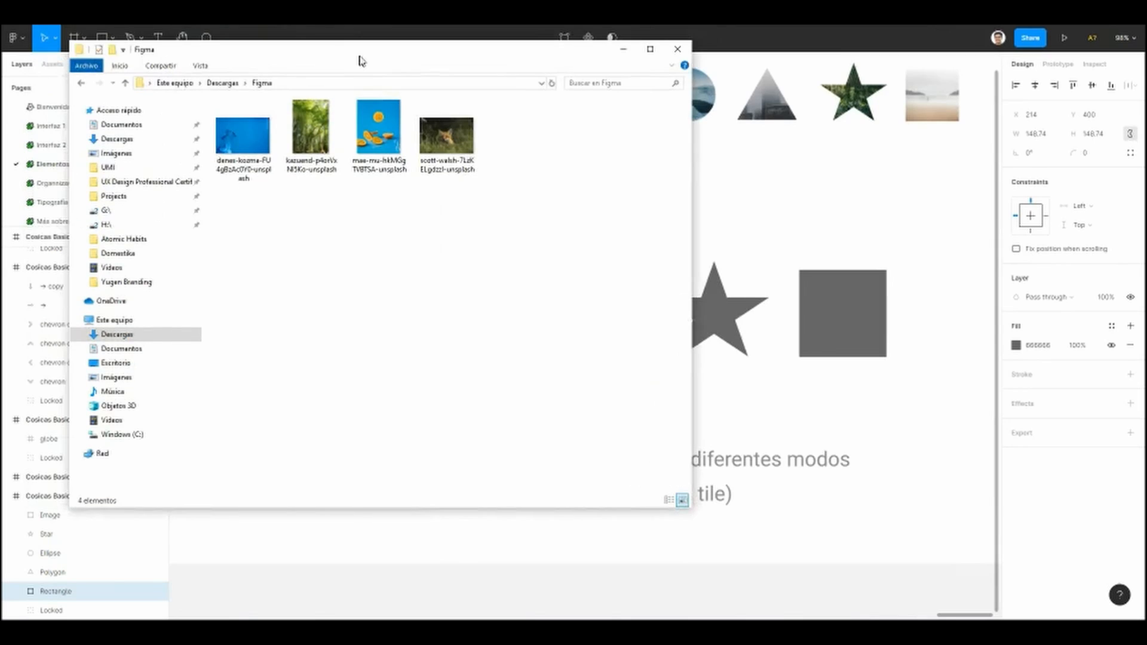
Step: Replace the selected square's fill with the blue denes-kozma photo from the folder and clear the selection
{"action": "mouse_move", "coordinate": [245, 141]}
{"action": "left_mouse_down"}
{"action": "mouse_move", "coordinate": [307, 242]}
{"action": "mouse_move", "coordinate": [456, 289]}
{"action": "mouse_move", "coordinate": [992, 347]}
{"action": "mouse_move", "coordinate": [979, 351]}
{"action": "mouse_move", "coordinate": [1063, 348]}
{"action": "mouse_move", "coordinate": [1053, 375]}
{"action": "mouse_move", "coordinate": [1032, 329]}
{"action": "mouse_move", "coordinate": [1024, 351]}
{"action": "mouse_move", "coordinate": [1092, 345]}
{"action": "mouse_move", "coordinate": [1022, 351]}
{"action": "left_mouse_up"}
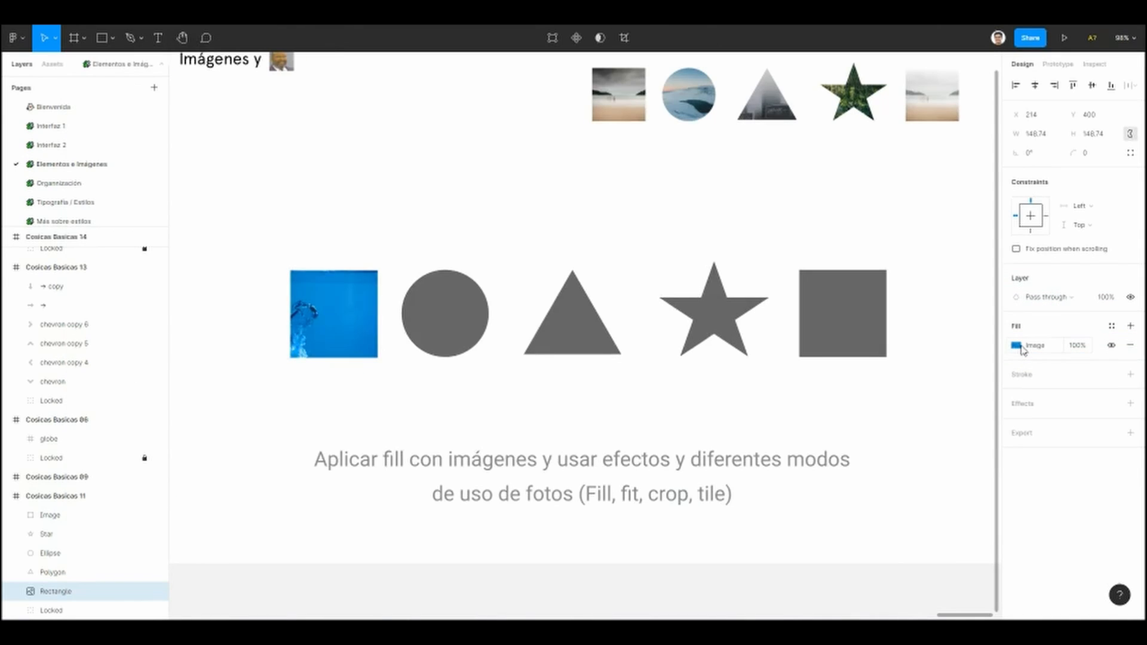
{"action": "left_click", "coordinate": [322, 223]}
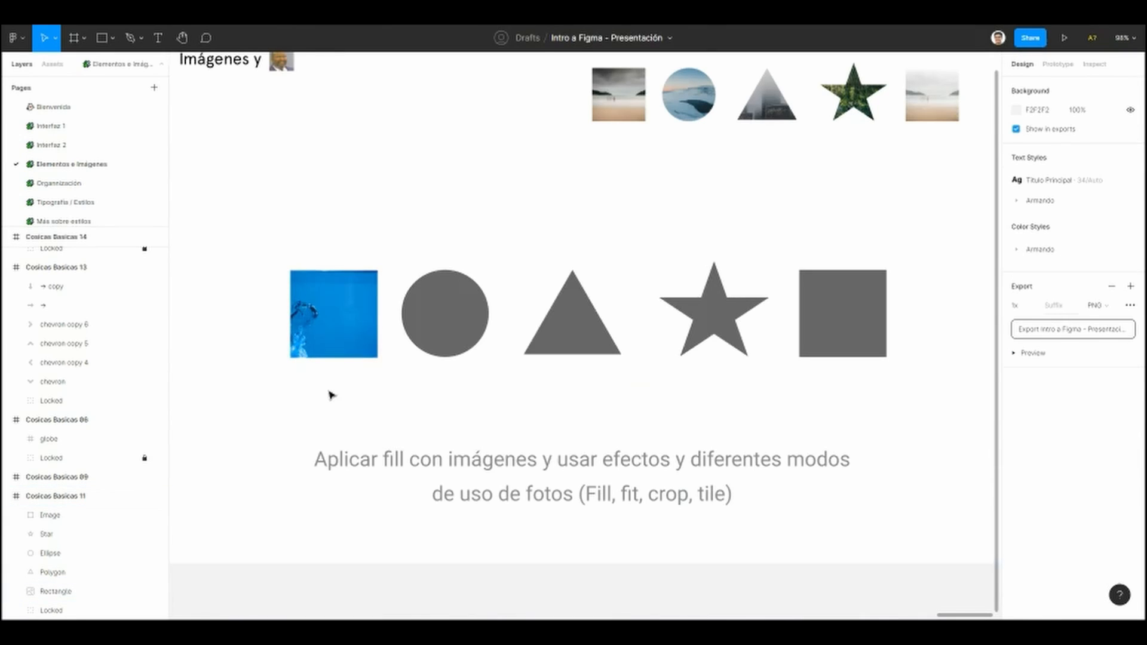
{"action": "left_click", "coordinate": [327, 338]}
{"action": "left_click_drag", "start_coordinate": [308, 400], "coordinate": [277, 400]}
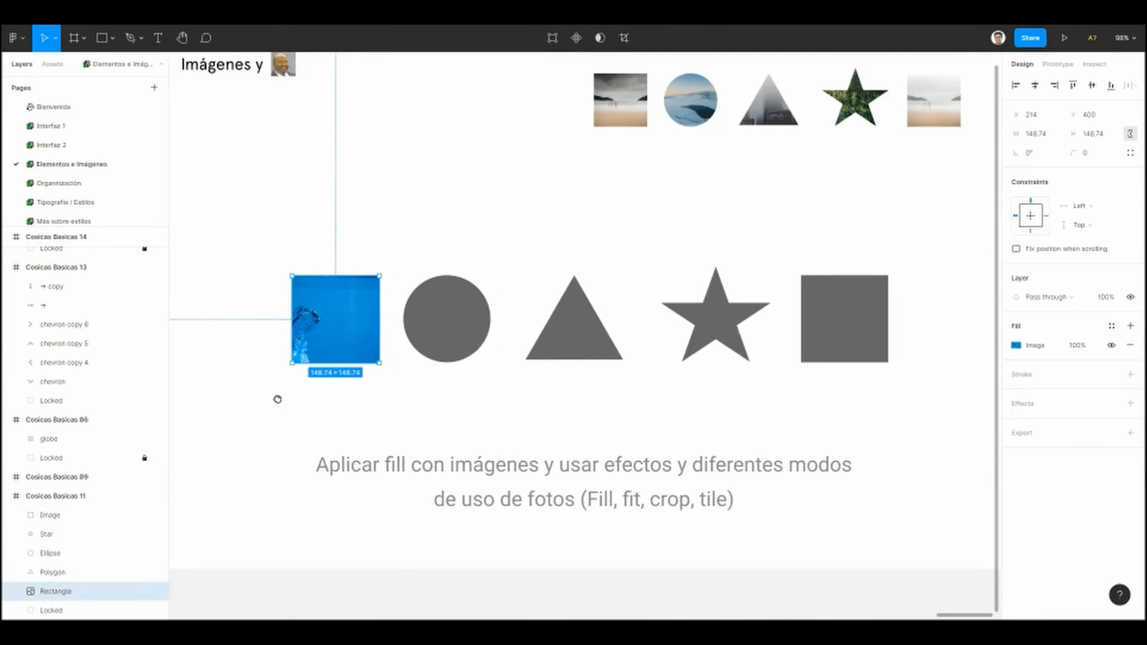
{"action": "left_click", "coordinate": [277, 399]}
{"action": "scroll", "coordinate": [405, 425], "scroll_direction": "right", "scroll_amount": 1}
{"action": "scroll", "coordinate": [405, 427], "scroll_direction": "up", "scroll_amount": 1}
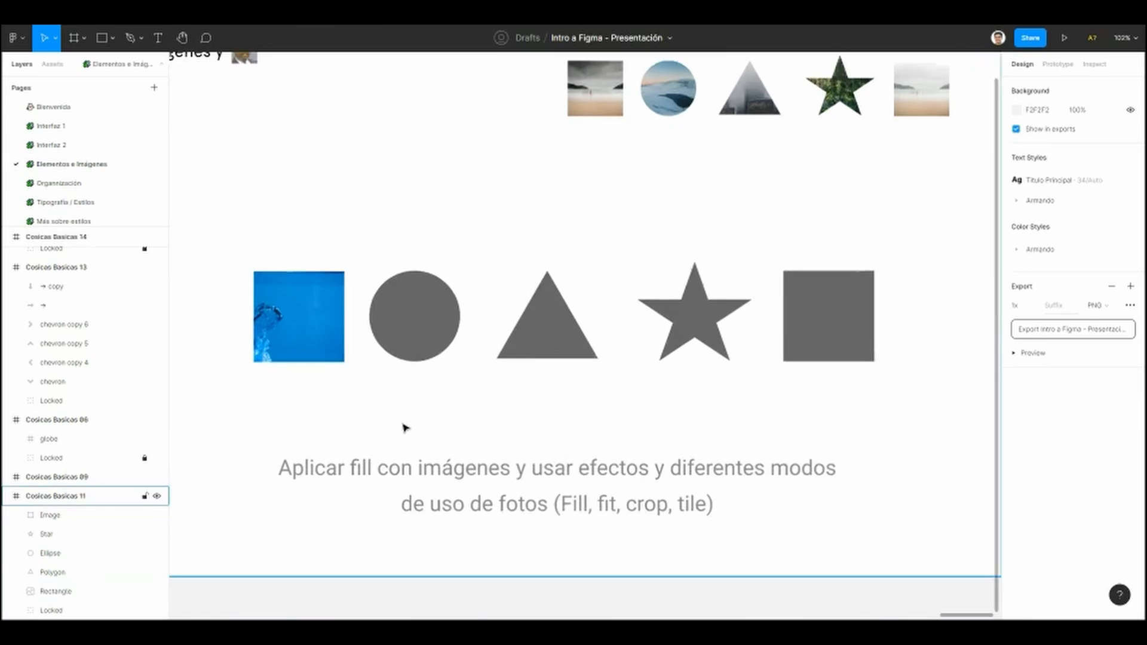
Step: Fill the large grey circle with the kazuend forest photo from the folder and clear the selection
{"action": "scroll", "coordinate": [404, 428], "scroll_direction": "down", "scroll_amount": 1}
{"action": "left_click", "coordinate": [418, 335]}
{"action": "key", "text": "alt+Tab"}
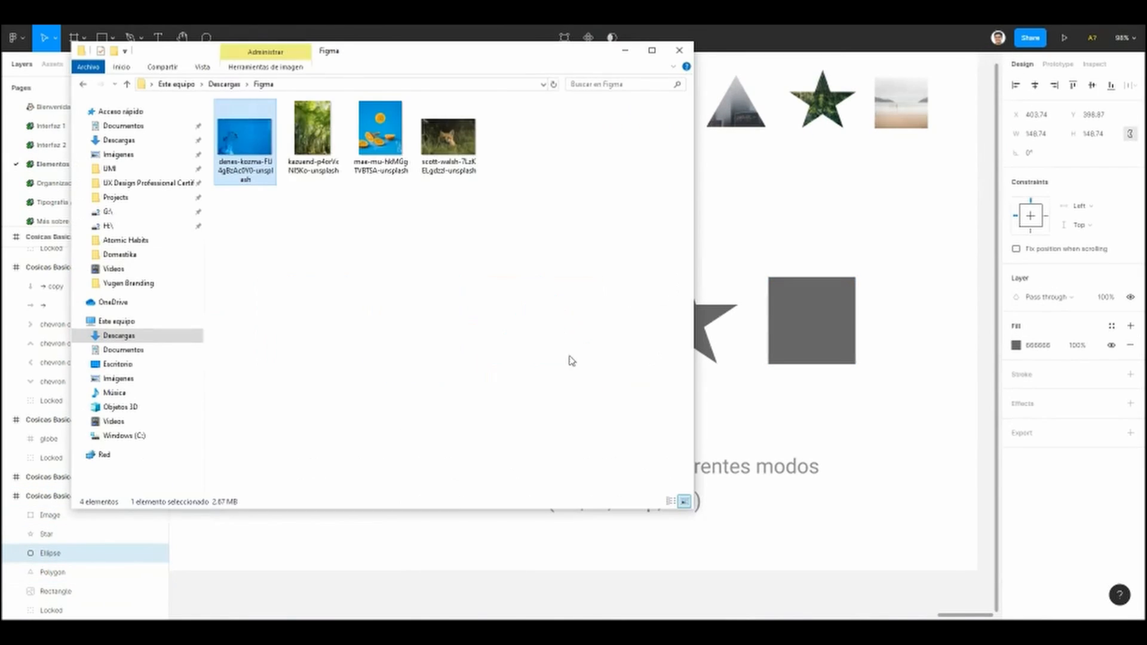
{"action": "left_click", "coordinate": [314, 128]}
{"action": "key", "text": "alt+Tab"}
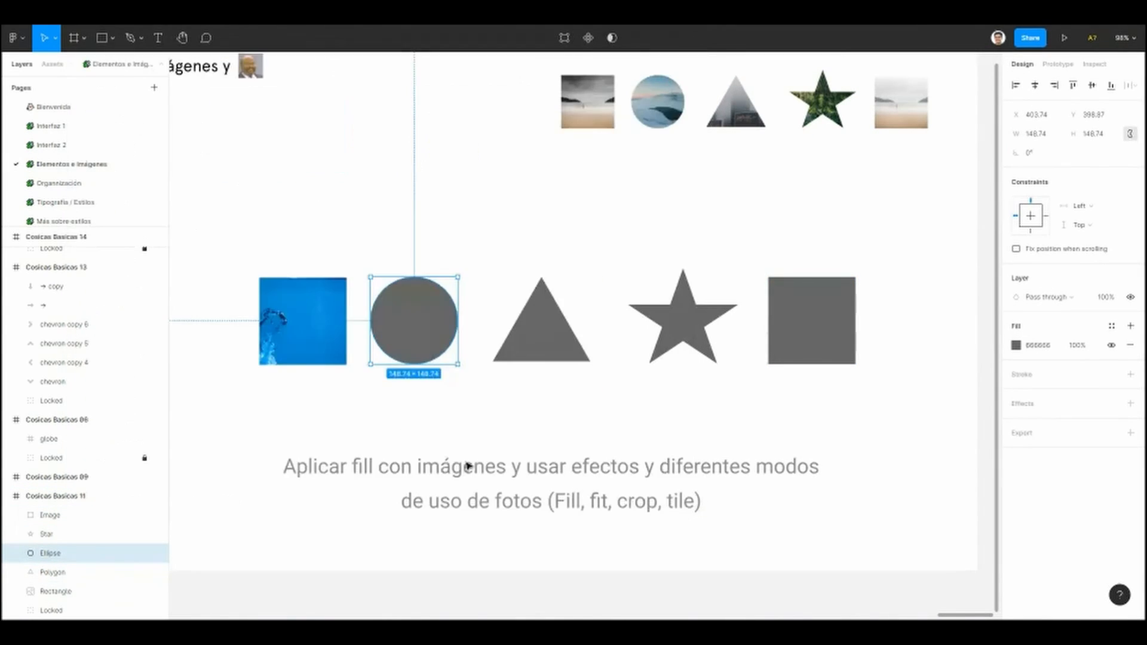
{"action": "left_click", "coordinate": [376, 444]}
{"action": "left_click", "coordinate": [422, 314]}
{"action": "key", "text": "alt+Tab"}
{"action": "left_click_drag", "start_coordinate": [315, 129], "coordinate": [1037, 351]}
{"action": "left_click", "coordinate": [430, 375]}
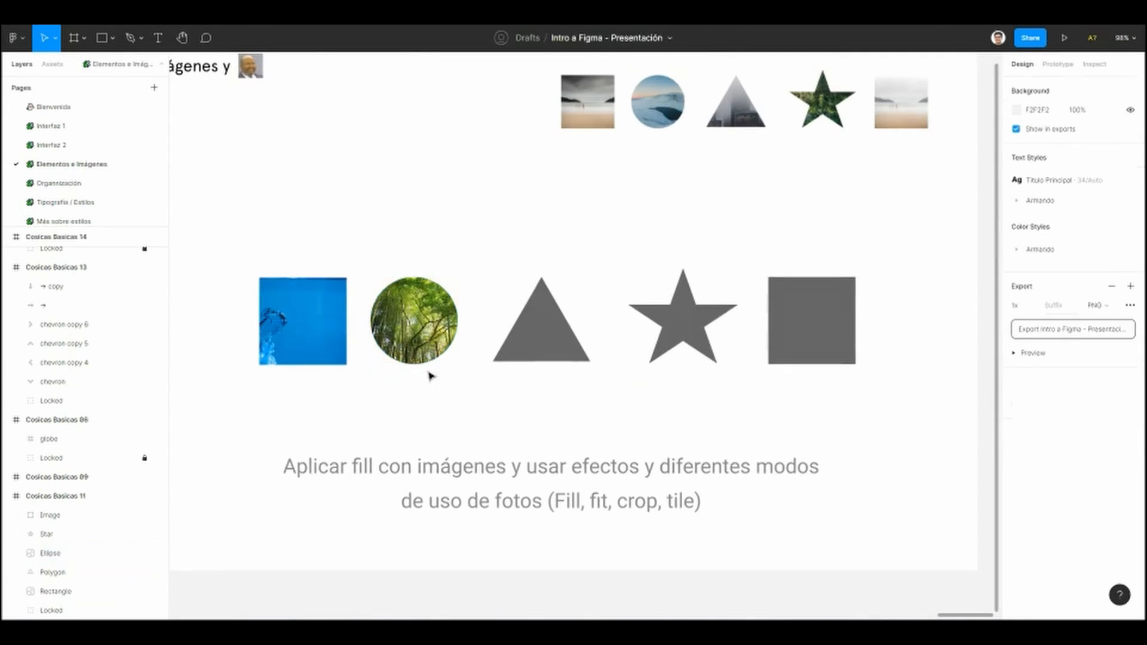
{"action": "left_click", "coordinate": [419, 353]}
{"action": "left_click", "coordinate": [451, 400]}
Step: Fill the large grey triangle with the mae-mu orange slices photo from the folder
{"action": "key", "text": "alt+Tab"}
{"action": "key", "text": "alt+Tab"}
{"action": "left_click", "coordinate": [544, 329]}
{"action": "key", "text": "alt+Tab"}
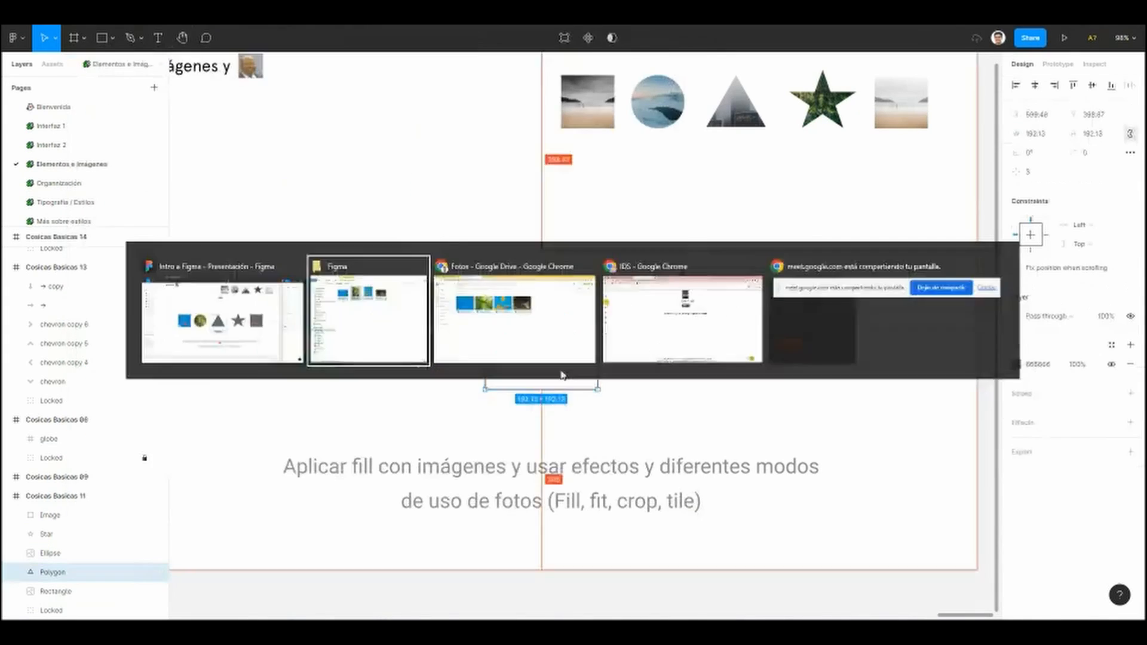
{"action": "key", "text": "alt+Tab"}
{"action": "left_click_drag", "start_coordinate": [381, 136], "coordinate": [1040, 365]}
Step: Fill the large grey star with the scott-walsh fox photo from the folder
{"action": "key", "text": "alt+Tab"}
{"action": "left_click", "coordinate": [448, 137]}
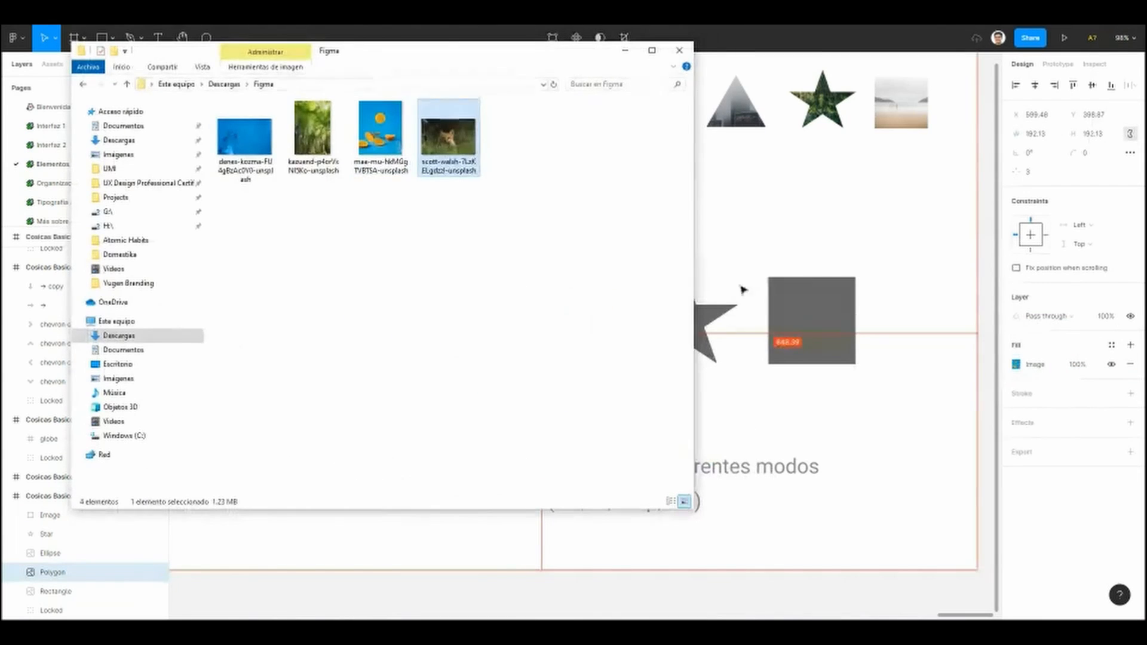
{"action": "left_click", "coordinate": [717, 326]}
{"action": "key", "text": "alt+Tab"}
{"action": "left_click_drag", "start_coordinate": [442, 183], "coordinate": [1039, 364]}
Step: Fill the remaining grey square with the mae-mu orange slices photo from the folder and clear the selection
{"action": "key", "text": "alt+Tab"}
{"action": "left_click", "coordinate": [802, 335]}
{"action": "key", "text": "alt+Tab"}
{"action": "key", "text": "alt+Tab"}
{"action": "key", "text": "alt+Tab"}
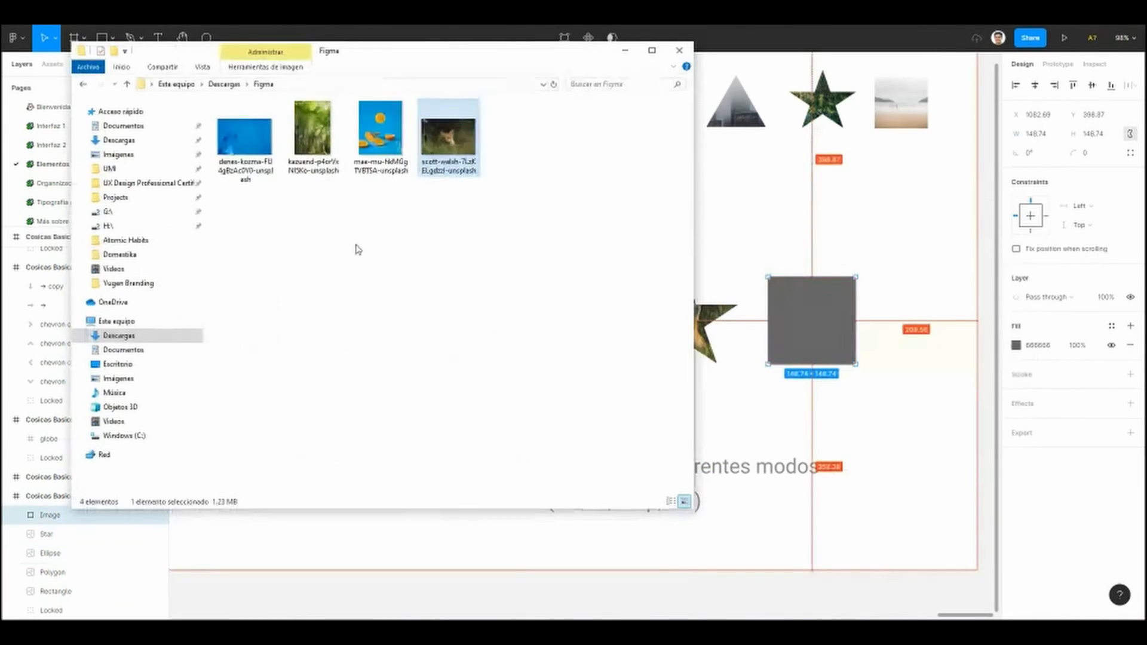
{"action": "left_click", "coordinate": [317, 143]}
{"action": "key", "text": "alt+Tab"}
{"action": "left_click_drag", "start_coordinate": [381, 141], "coordinate": [1082, 352]}
{"action": "left_click", "coordinate": [512, 251]}
{"action": "scroll", "coordinate": [507, 236], "scroll_direction": "down", "scroll_amount": 1}
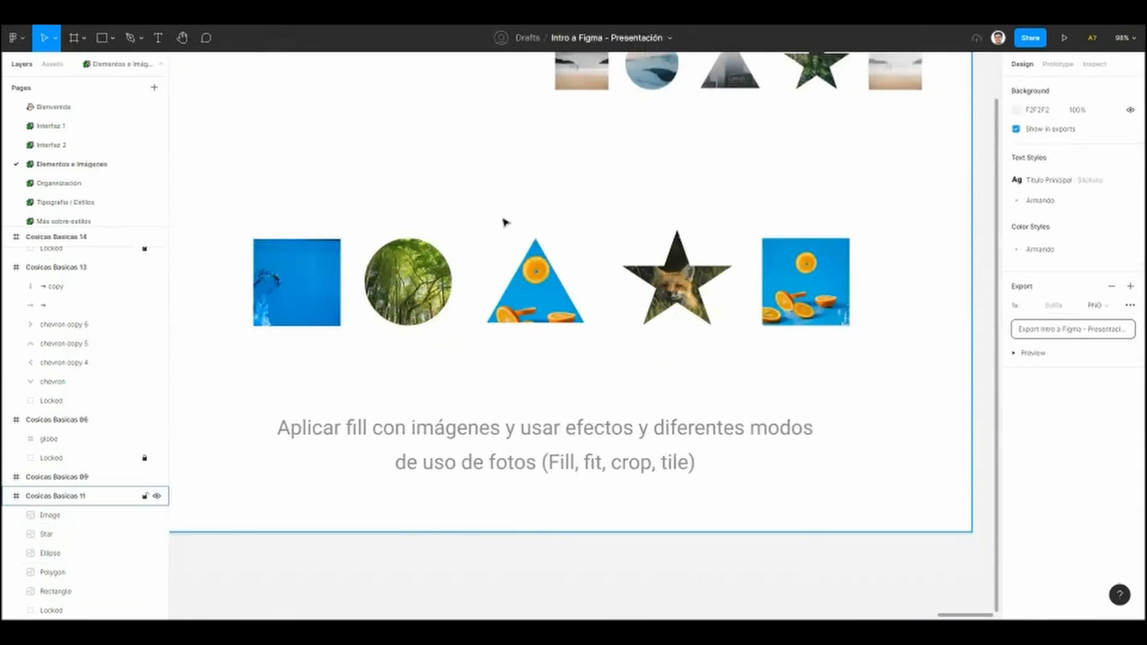
{"action": "scroll", "coordinate": [503, 220], "scroll_direction": "up", "scroll_amount": 1}
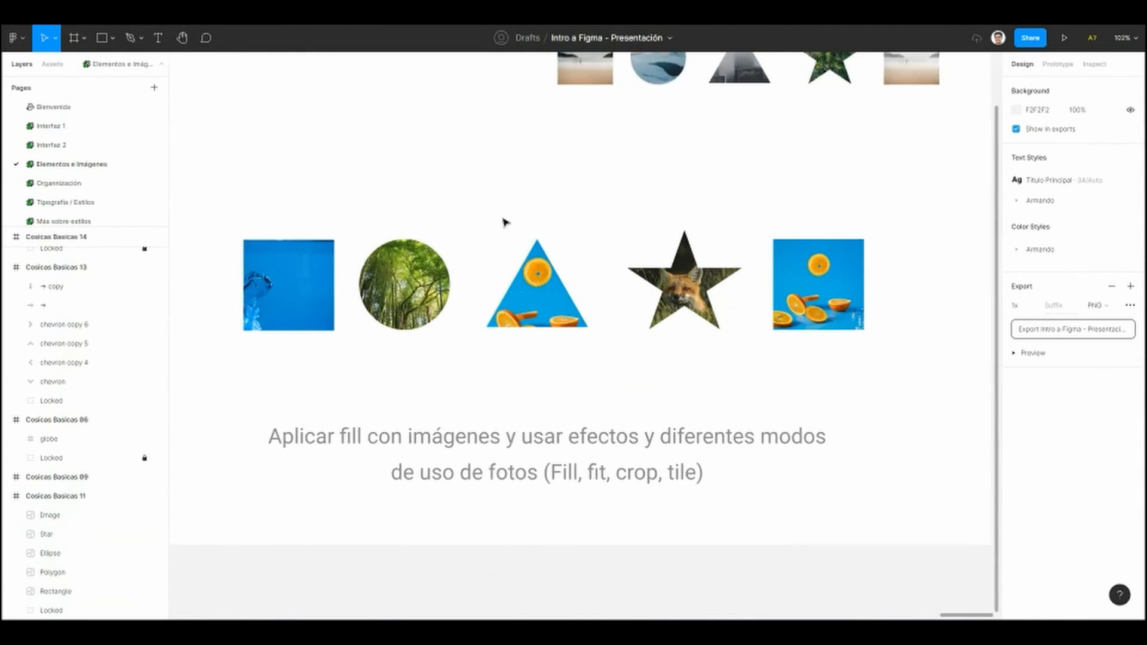
{"action": "left_click", "coordinate": [802, 292]}
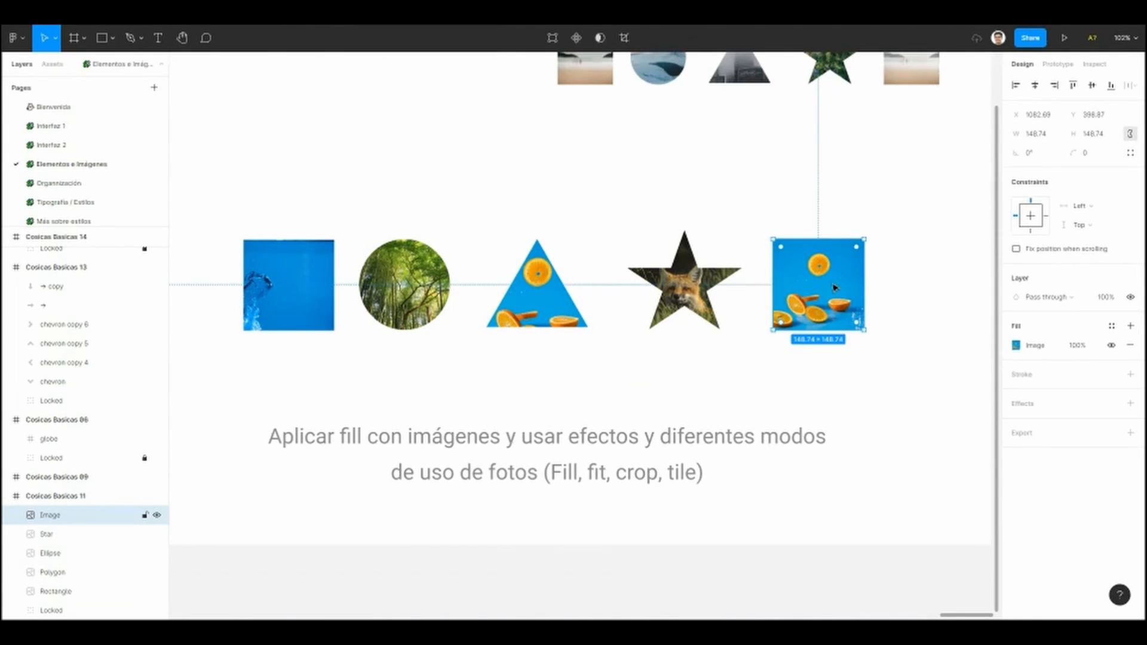
{"action": "left_click", "coordinate": [595, 396]}
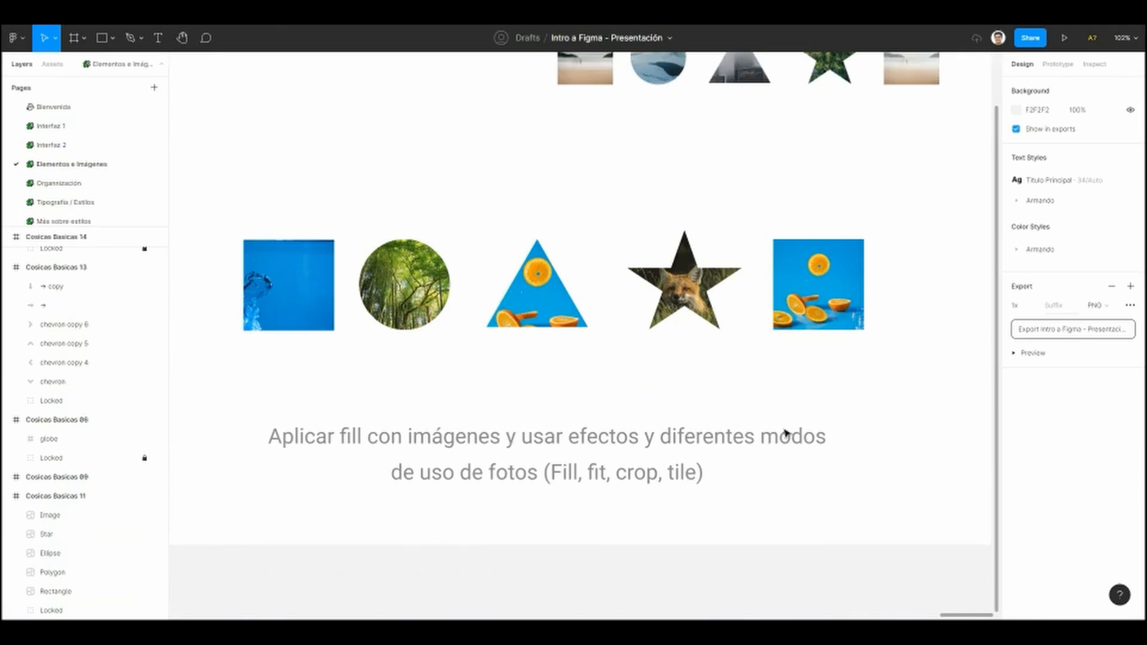
{"action": "left_click", "coordinate": [296, 323]}
{"action": "left_click", "coordinate": [320, 387]}
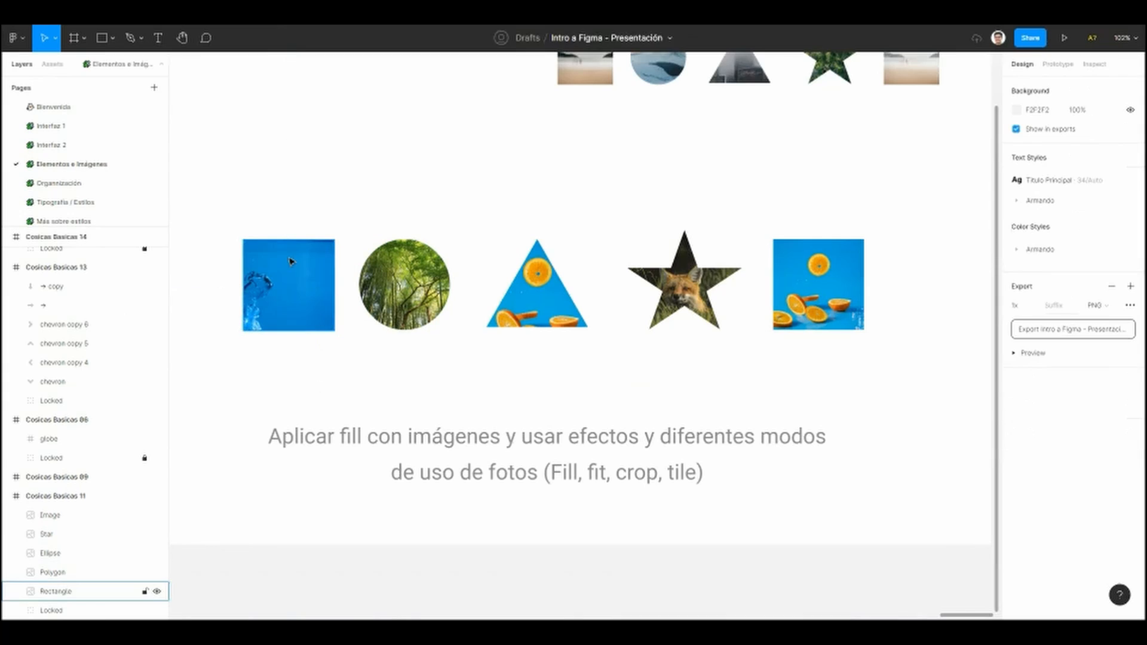
Step: Open the forest circle's image fill settings and review the available fill types, keeping Image
{"action": "left_click", "coordinate": [387, 303]}
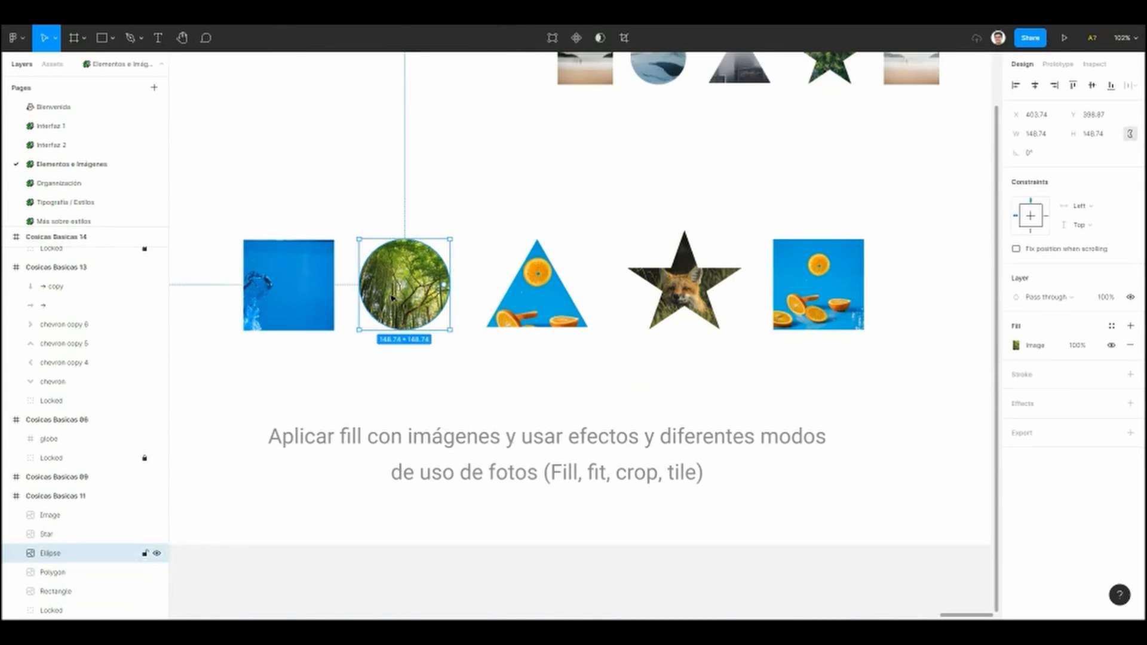
{"action": "left_click", "coordinate": [1016, 346]}
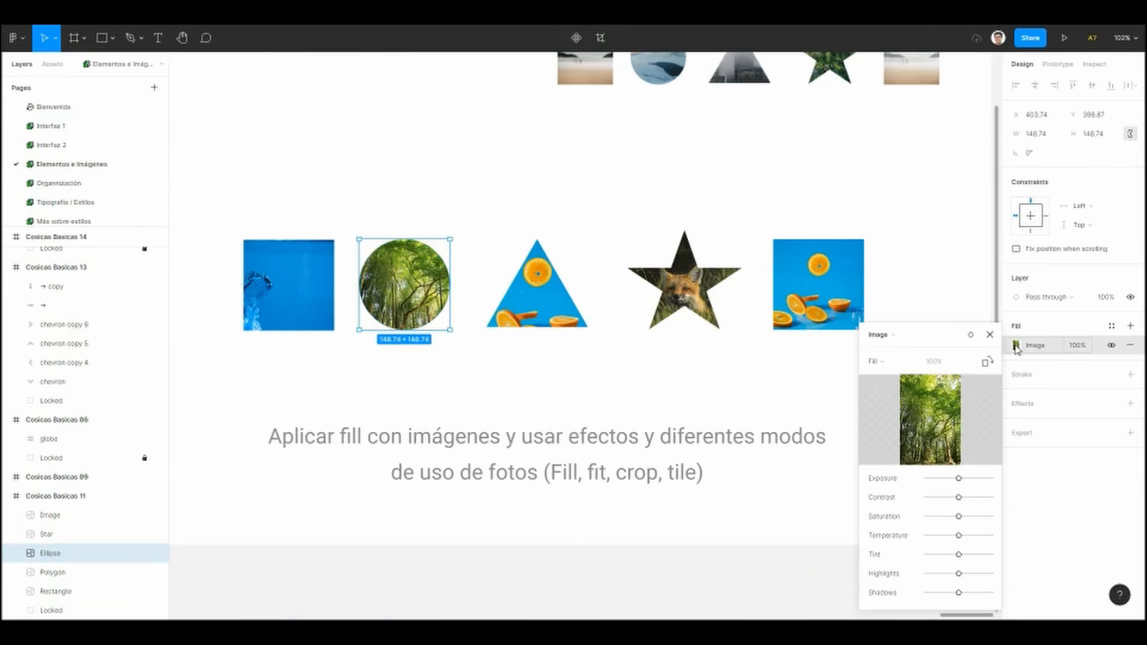
{"action": "left_click", "coordinate": [892, 336]}
{"action": "left_click", "coordinate": [892, 338]}
{"action": "left_click", "coordinate": [889, 335]}
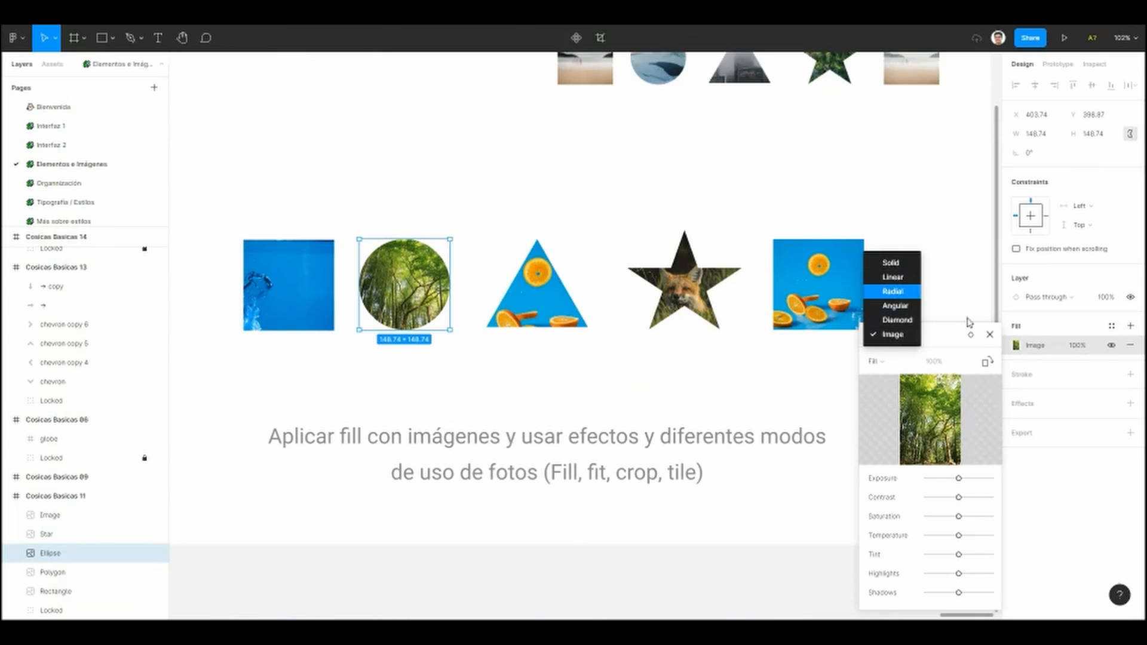
{"action": "left_click", "coordinate": [893, 339]}
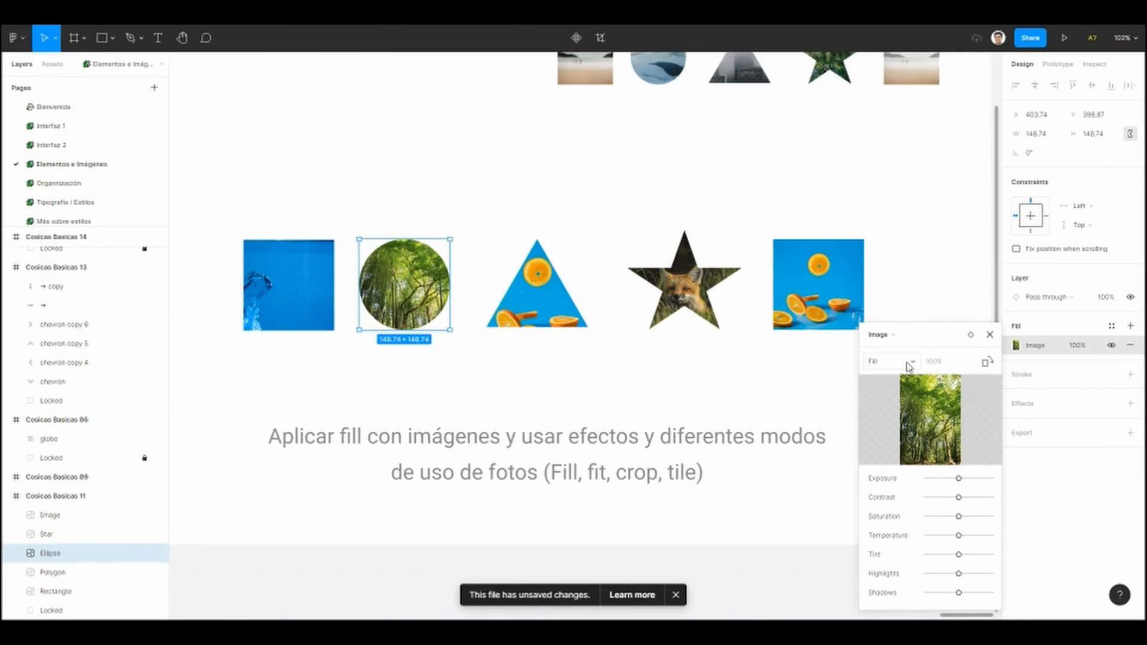
Step: Set the forest circle's image scaling mode to Fit and inspect the circle up close
{"action": "left_click", "coordinate": [908, 365]}
{"action": "left_click", "coordinate": [895, 364]}
{"action": "left_click", "coordinate": [874, 363]}
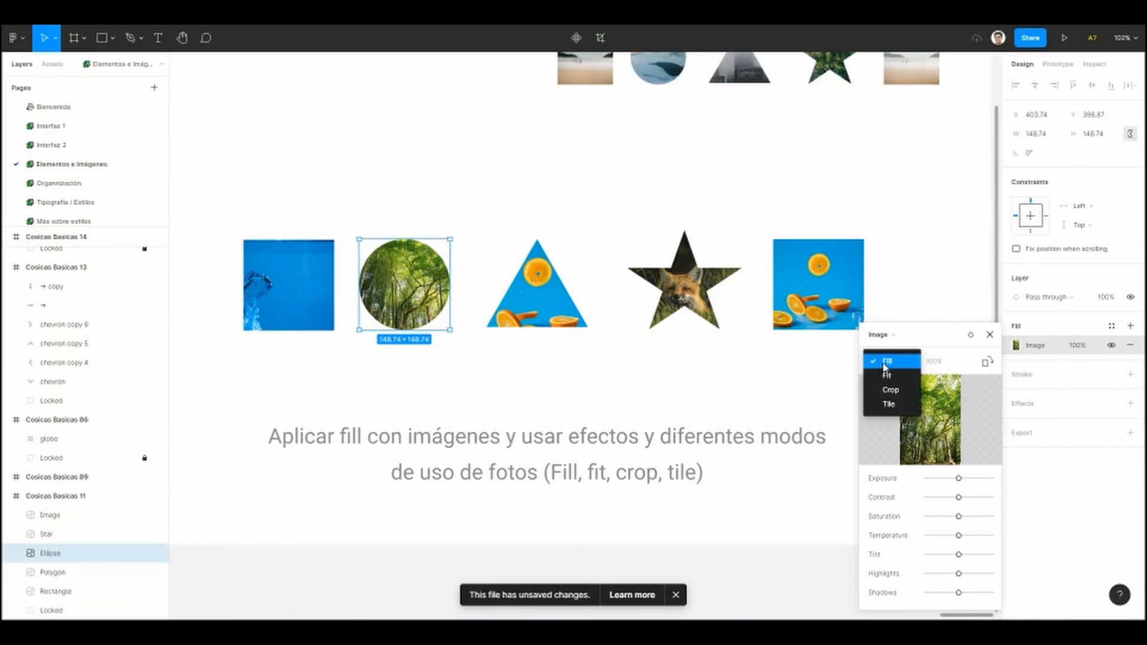
{"action": "left_click", "coordinate": [901, 380]}
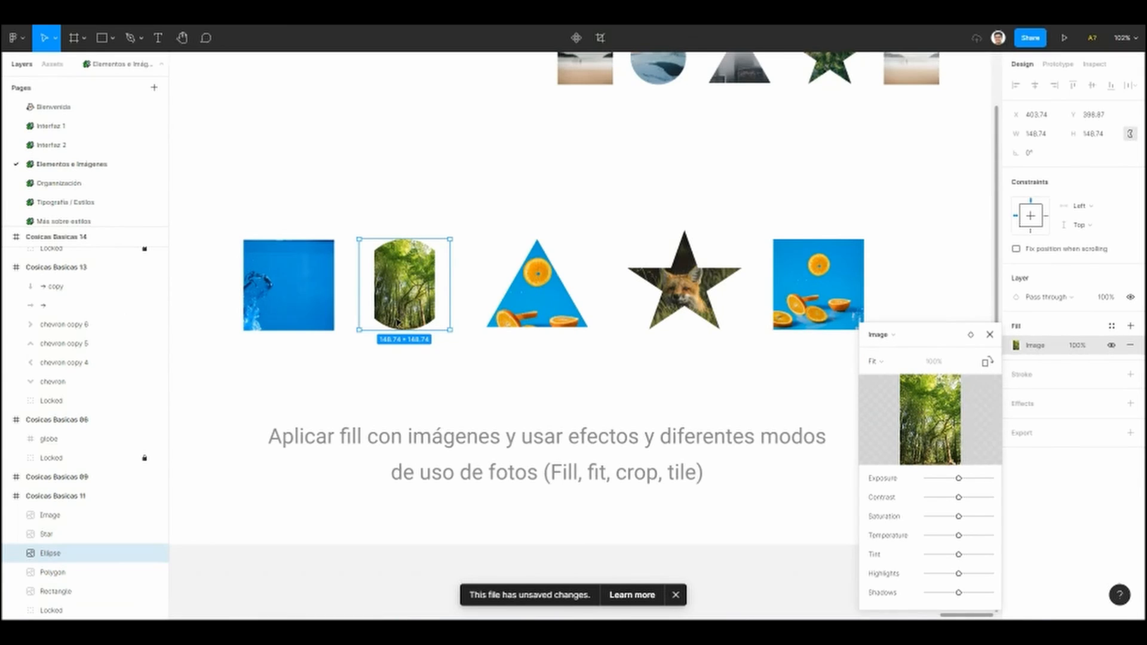
{"action": "scroll", "coordinate": [396, 323], "scroll_direction": "up", "scroll_amount": 5}
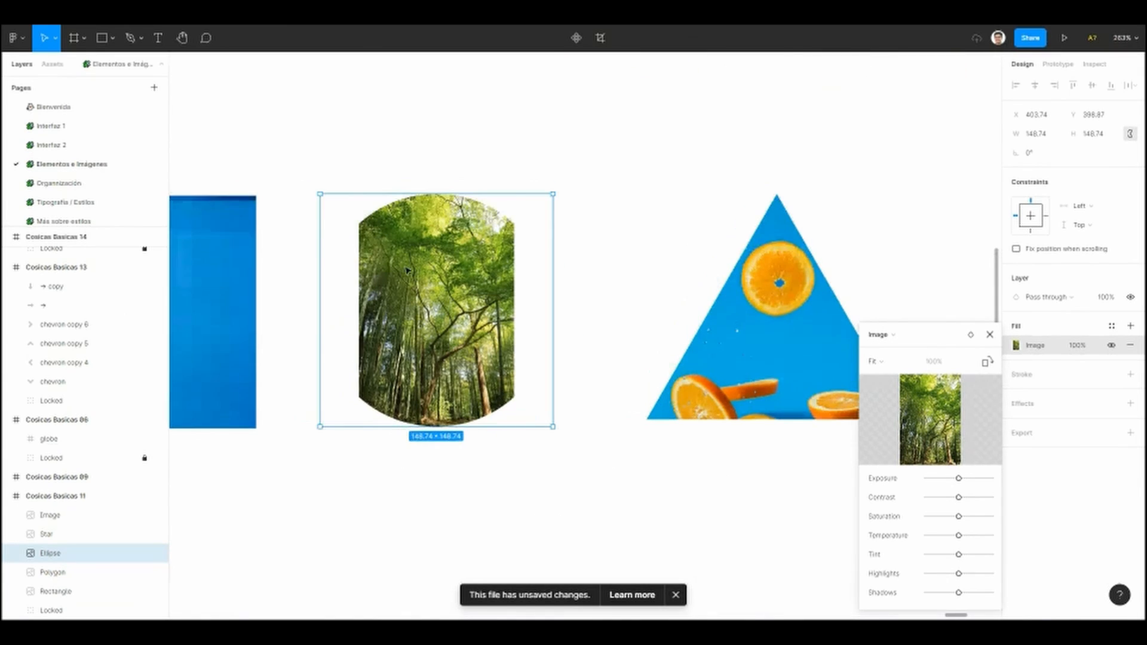
{"action": "scroll", "coordinate": [434, 346], "scroll_direction": "down", "scroll_amount": 4}
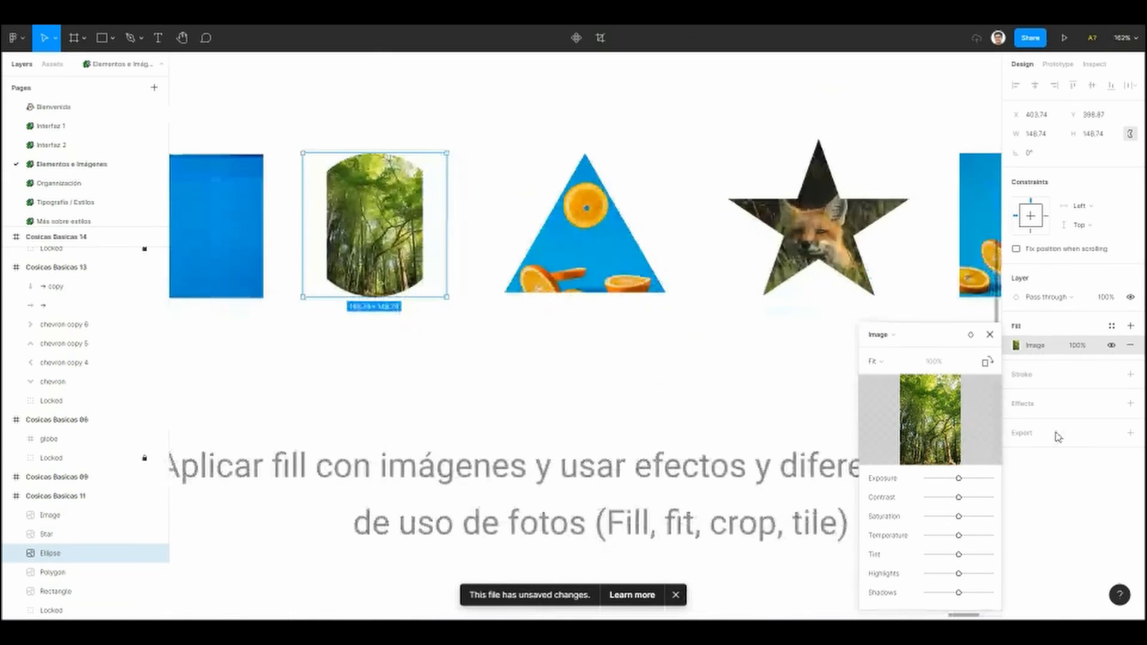
Step: Set the forest circle's image scaling mode to Crop
{"action": "left_click", "coordinate": [875, 362]}
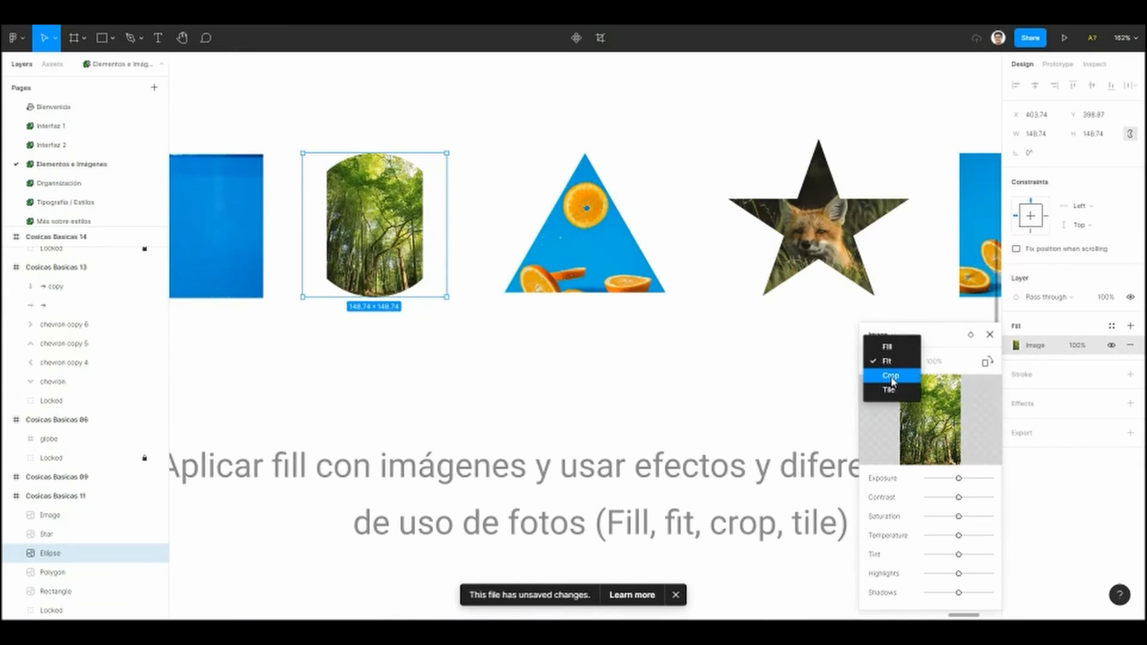
{"action": "left_click", "coordinate": [890, 376]}
{"action": "scroll", "coordinate": [400, 348], "scroll_direction": "up", "scroll_amount": 3}
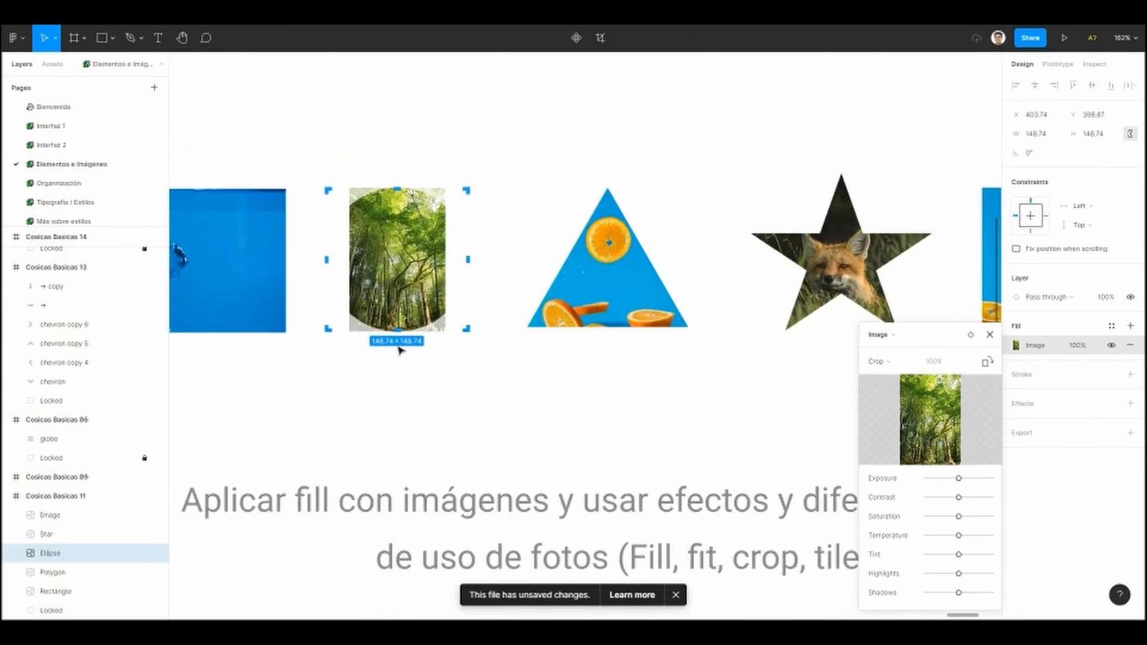
{"action": "mouse_move", "coordinate": [405, 162]}
{"action": "left_mouse_down"}
{"action": "mouse_move", "coordinate": [400, 86]}
{"action": "mouse_move", "coordinate": [405, 162]}
{"action": "left_mouse_up"}
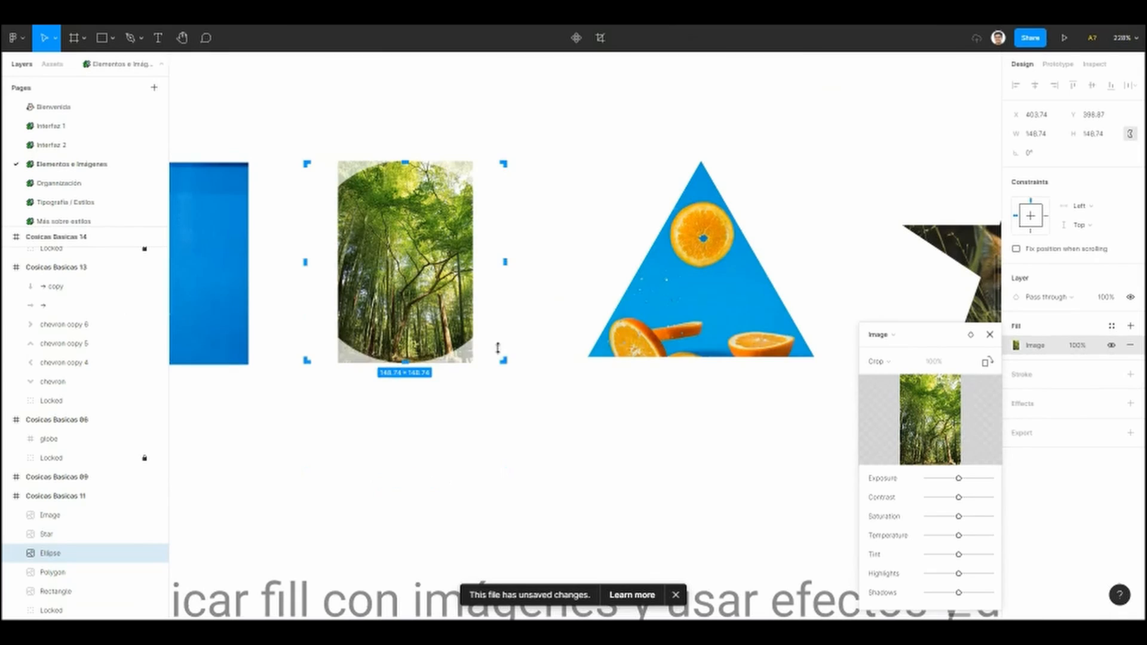
Step: Try to adjust the crop frame at the forest circle's right edge, undo the change and leave crop editing
{"action": "left_click_drag", "start_coordinate": [523, 257], "coordinate": [568, 262]}
{"action": "key", "text": "ctrl+z"}
{"action": "key", "text": "Escape"}
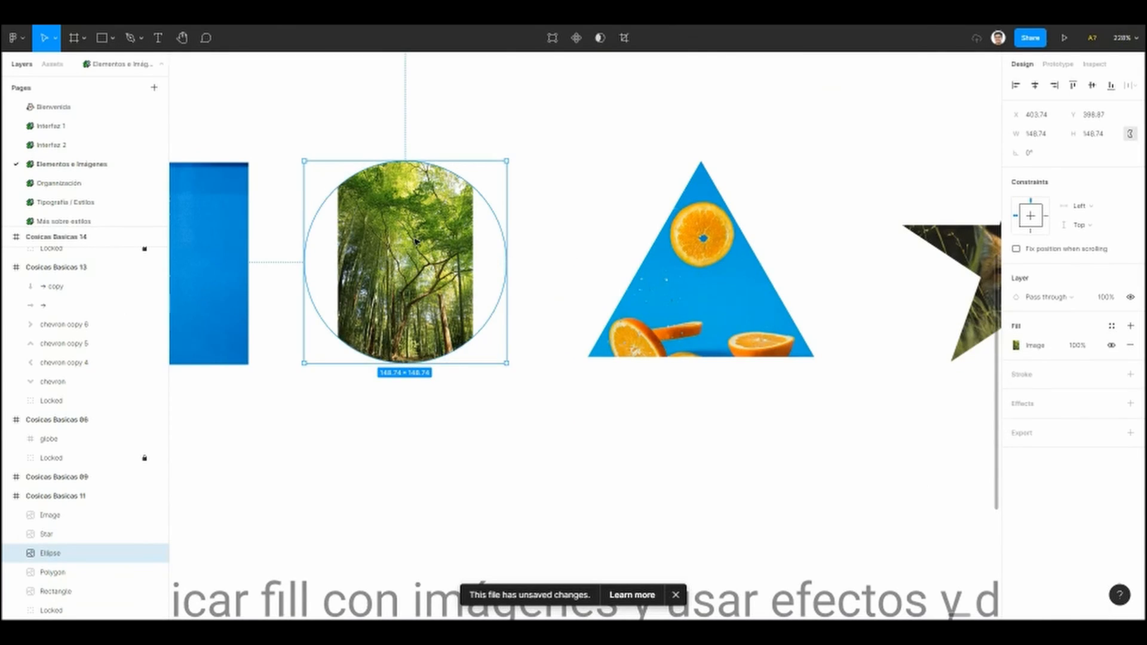
Step: Reopen crop editing for the circle's image fill, try to reposition the forest photo within the circle, and undo the moves
{"action": "left_click", "coordinate": [1015, 345]}
{"action": "left_click", "coordinate": [878, 361]}
{"action": "left_click", "coordinate": [881, 361]}
{"action": "left_click_drag", "start_coordinate": [410, 327], "coordinate": [400, 316]}
{"action": "left_click_drag", "start_coordinate": [437, 234], "coordinate": [448, 166]}
{"action": "key", "text": "ctrl+z"}
{"action": "key", "text": "ctrl+z"}
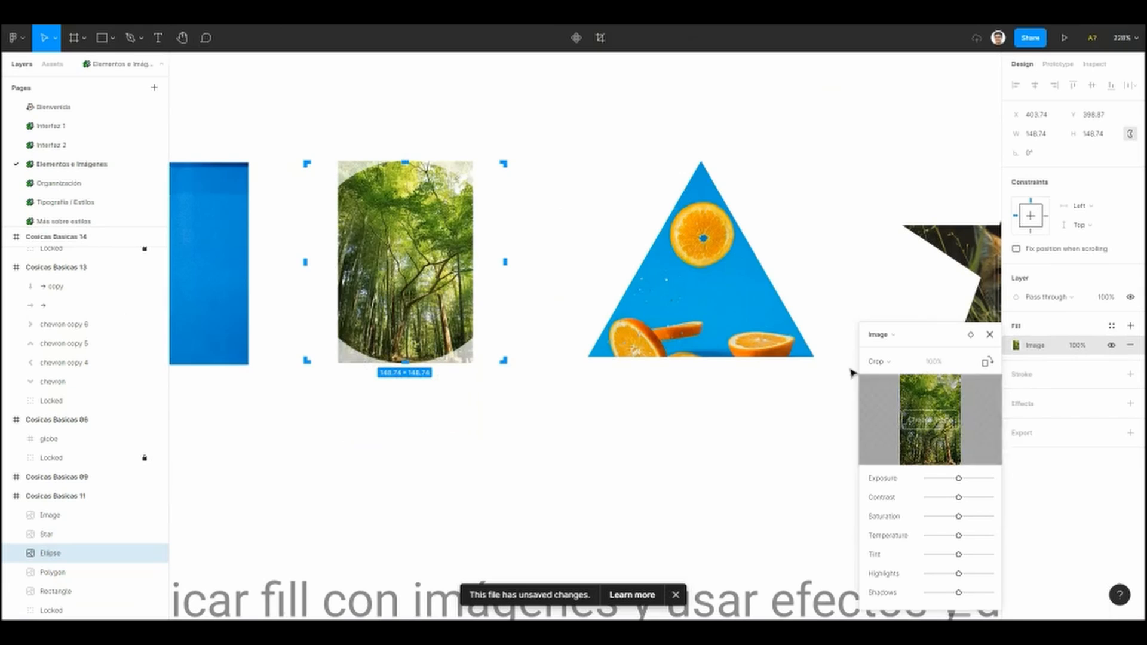
Step: Set the forest circle's image scaling mode to Tile, inspect the result on the slide, and set the mode back to Fill
{"action": "left_click", "coordinate": [879, 361]}
{"action": "left_click", "coordinate": [889, 376]}
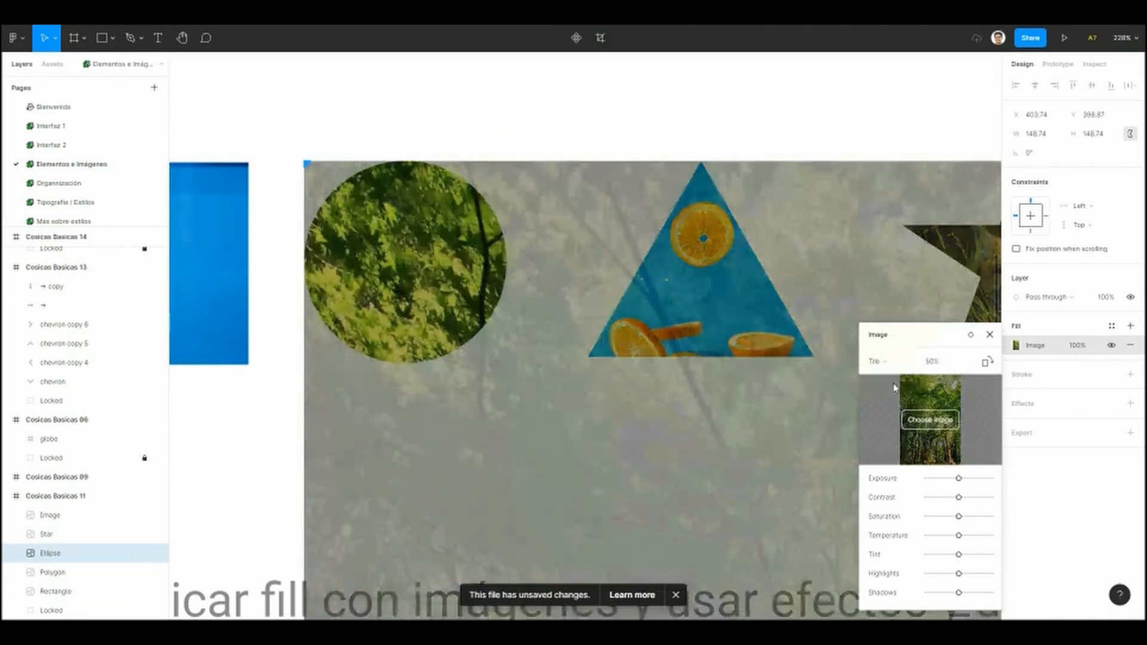
{"action": "scroll", "coordinate": [522, 343], "scroll_direction": "down", "scroll_amount": 3}
{"action": "scroll", "coordinate": [497, 362], "scroll_direction": "right", "scroll_amount": 1}
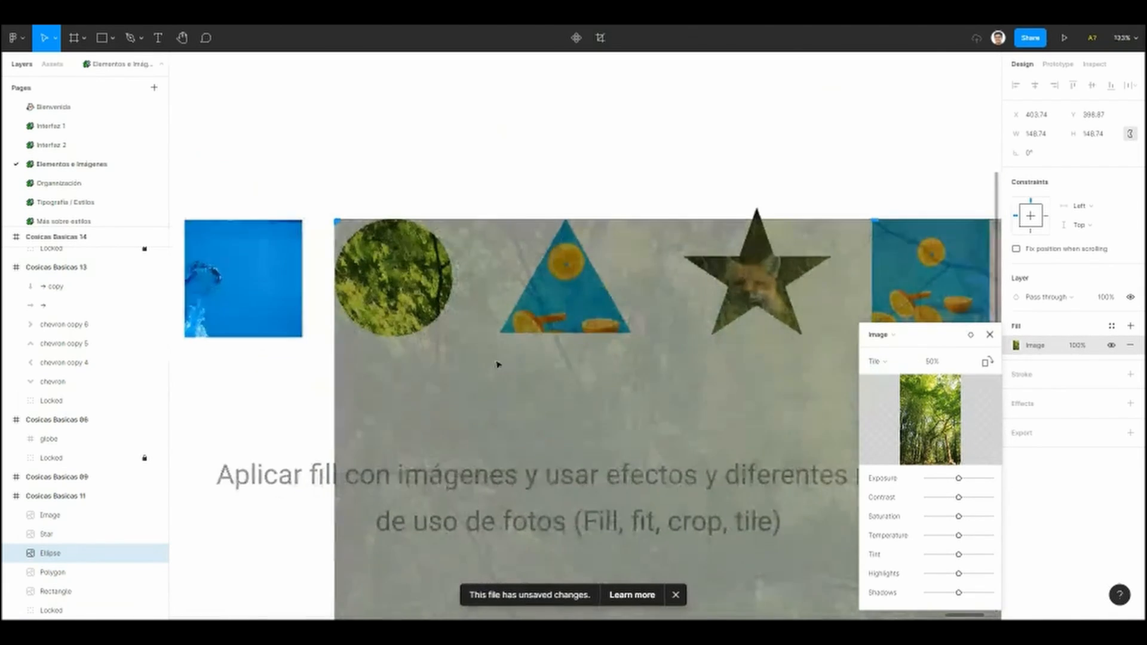
{"action": "scroll", "coordinate": [497, 363], "scroll_direction": "up", "scroll_amount": 5}
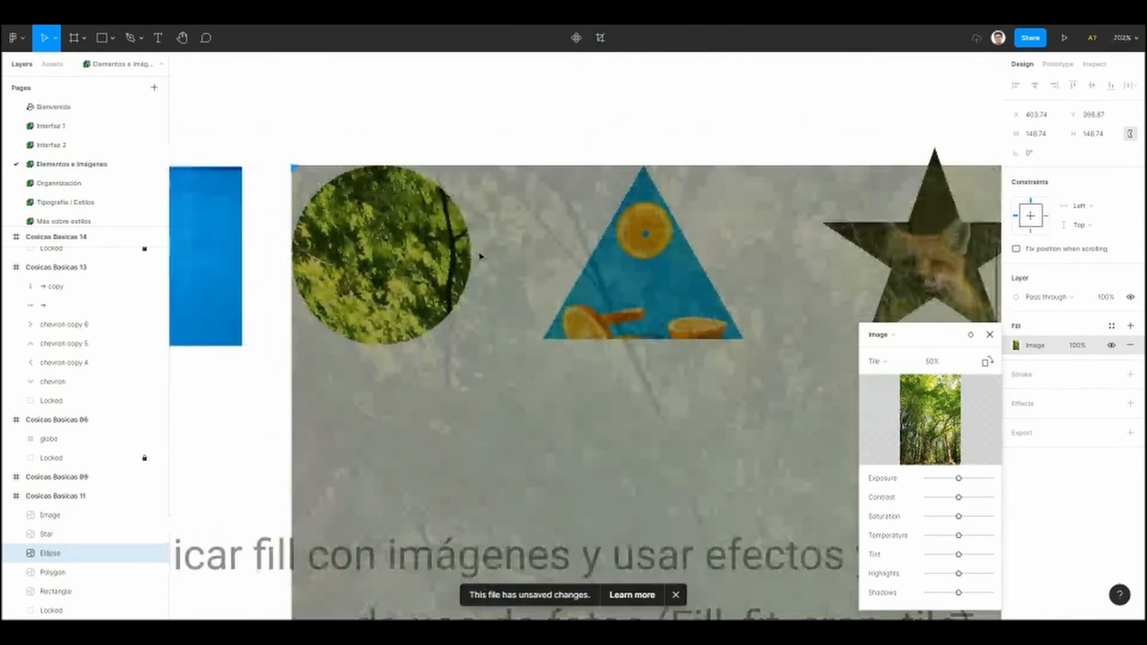
{"action": "left_click", "coordinate": [876, 361]}
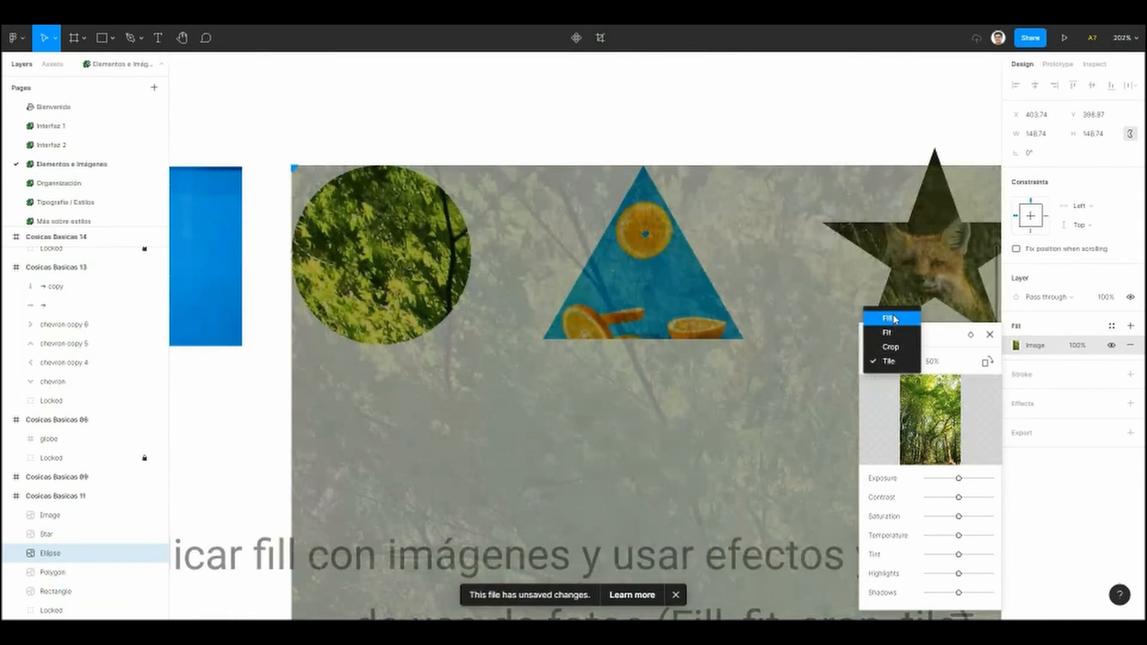
{"action": "left_click", "coordinate": [891, 320]}
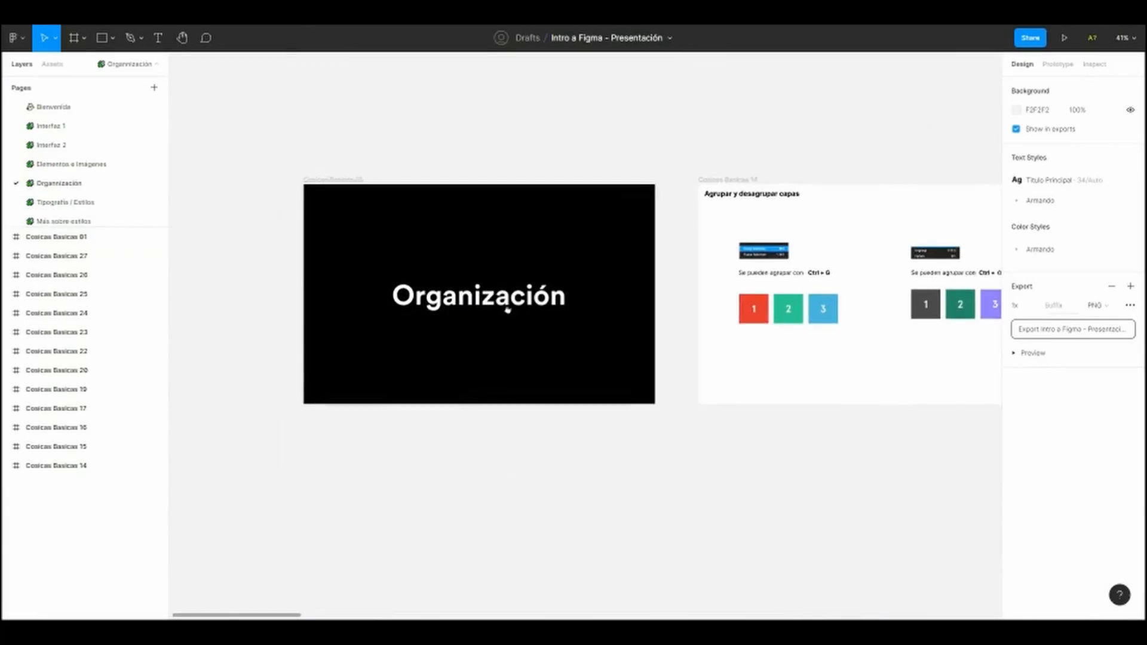
Step: Ungroup the red, green and blue numbered squares on the "Agrupar y desagrupar capas" slide of the Organización page
{"action": "left_click_drag", "start_coordinate": [507, 309], "coordinate": [528, 312]}
{"action": "scroll", "coordinate": [448, 286], "scroll_direction": "up", "scroll_amount": 1}
{"action": "left_click_drag", "start_coordinate": [651, 308], "coordinate": [478, 290]}
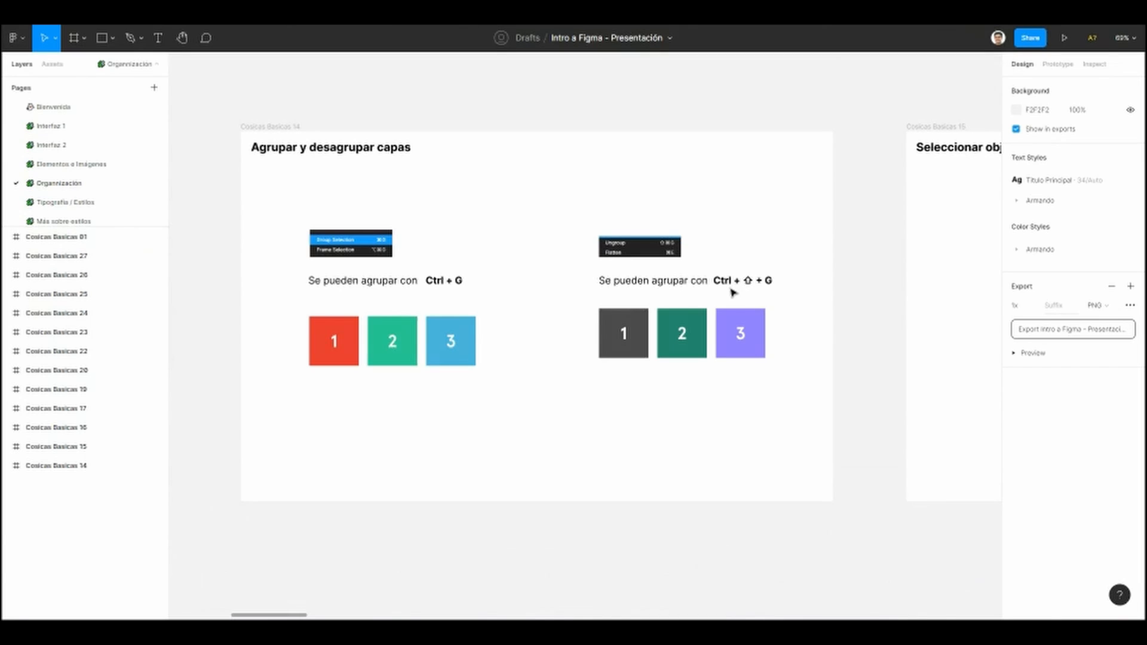
{"action": "mouse_move", "coordinate": [624, 382]}
{"action": "left_mouse_down"}
{"action": "mouse_move", "coordinate": [640, 374]}
{"action": "mouse_move", "coordinate": [627, 403]}
{"action": "left_mouse_up"}
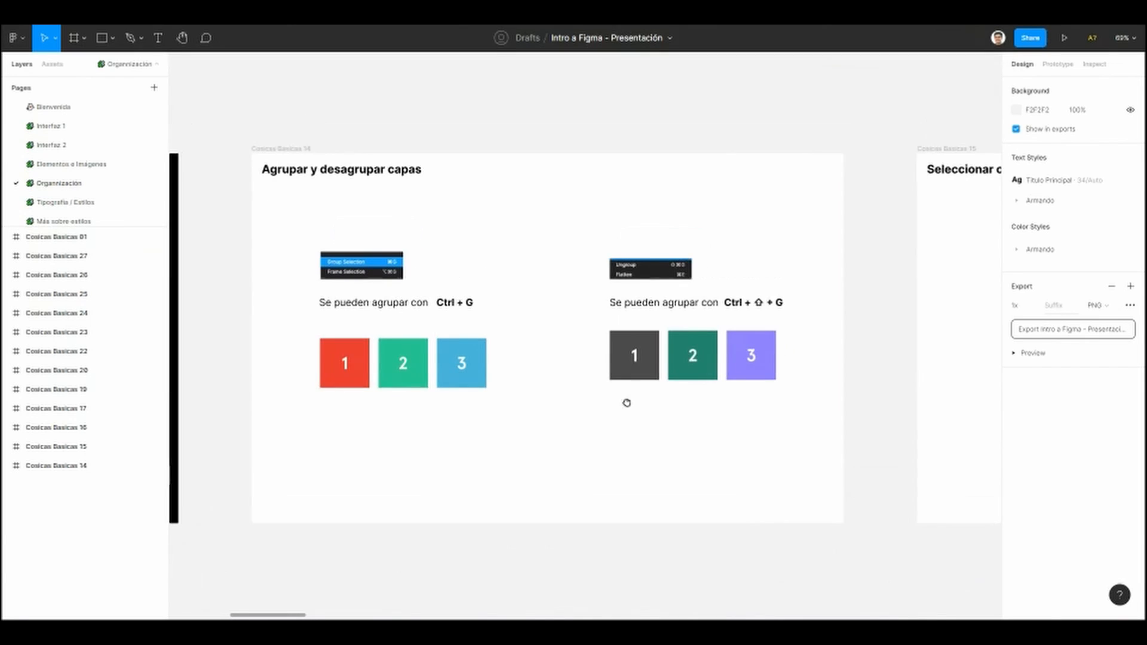
{"action": "scroll", "coordinate": [550, 378], "scroll_direction": "up", "scroll_amount": 3}
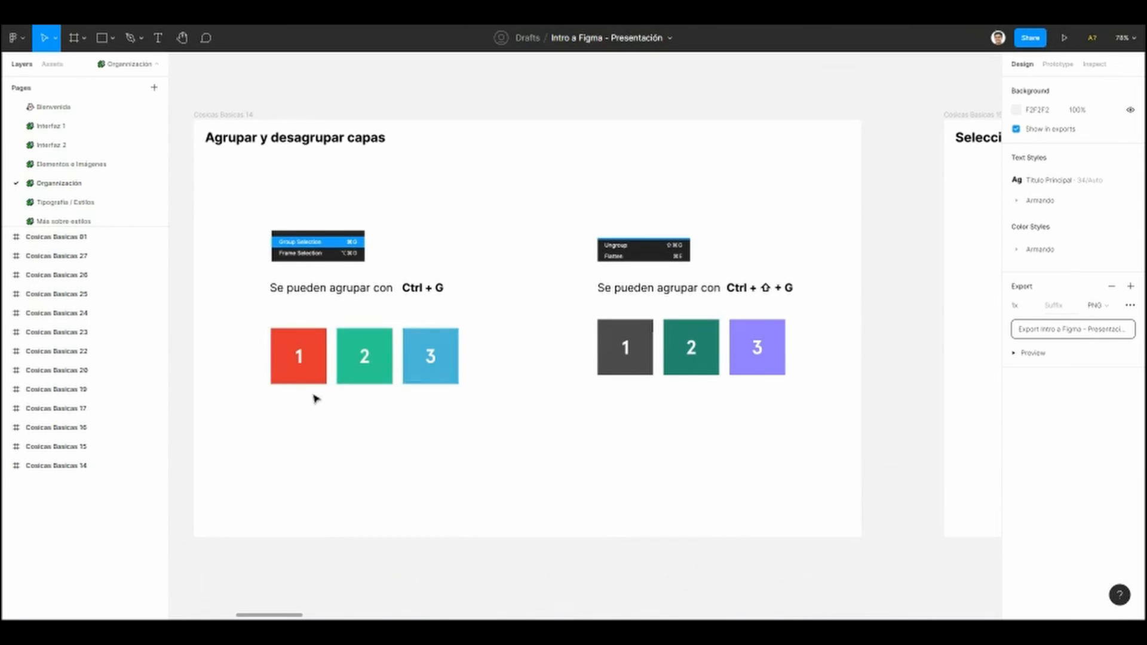
{"action": "scroll", "coordinate": [302, 358], "scroll_direction": "up", "scroll_amount": 1}
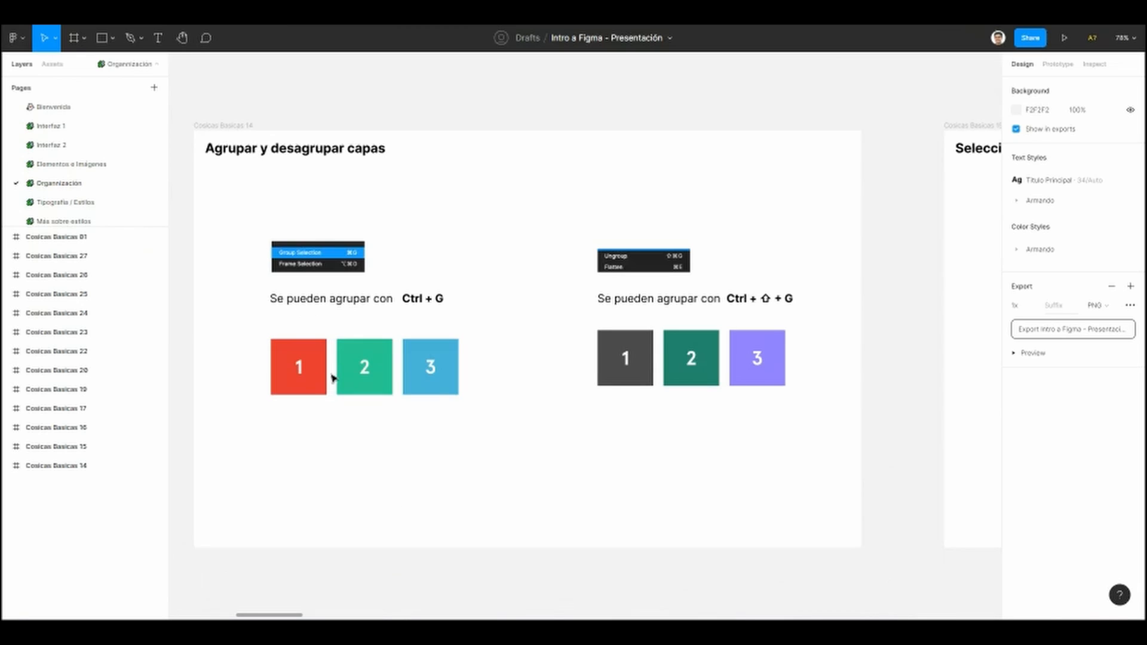
{"action": "left_click", "coordinate": [363, 374]}
{"action": "key", "text": "ctrl+shift+g"}
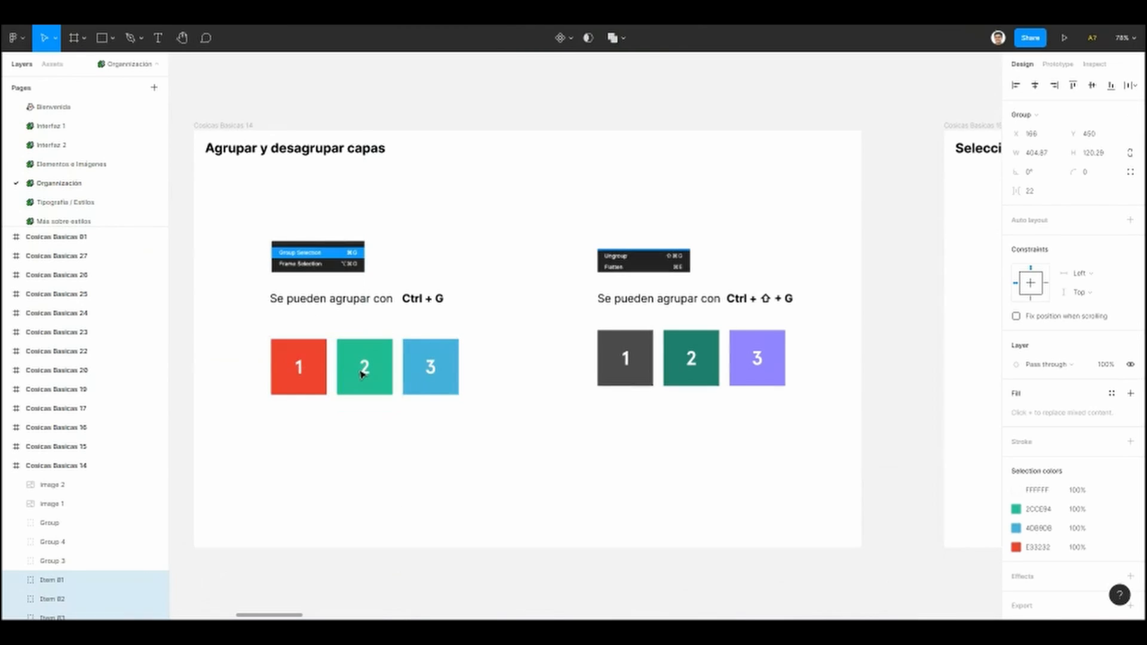
{"action": "left_click", "coordinate": [367, 418]}
{"action": "scroll", "coordinate": [348, 374], "scroll_direction": "up", "scroll_amount": 1}
{"action": "left_click_drag", "start_coordinate": [361, 440], "coordinate": [355, 405]}
Step: Group the dark grey, teal and purple numbered squares under the ungroup example
{"action": "left_click", "coordinate": [648, 351]}
{"action": "left_click", "coordinate": [684, 400]}
{"action": "left_click_drag", "start_coordinate": [617, 377], "coordinate": [756, 341]}
{"action": "key", "text": "ctrl+g"}
{"action": "left_click", "coordinate": [529, 422]}
{"action": "scroll", "coordinate": [411, 421], "scroll_direction": "left", "scroll_amount": 1}
{"action": "scroll", "coordinate": [410, 421], "scroll_direction": "up", "scroll_amount": 1}
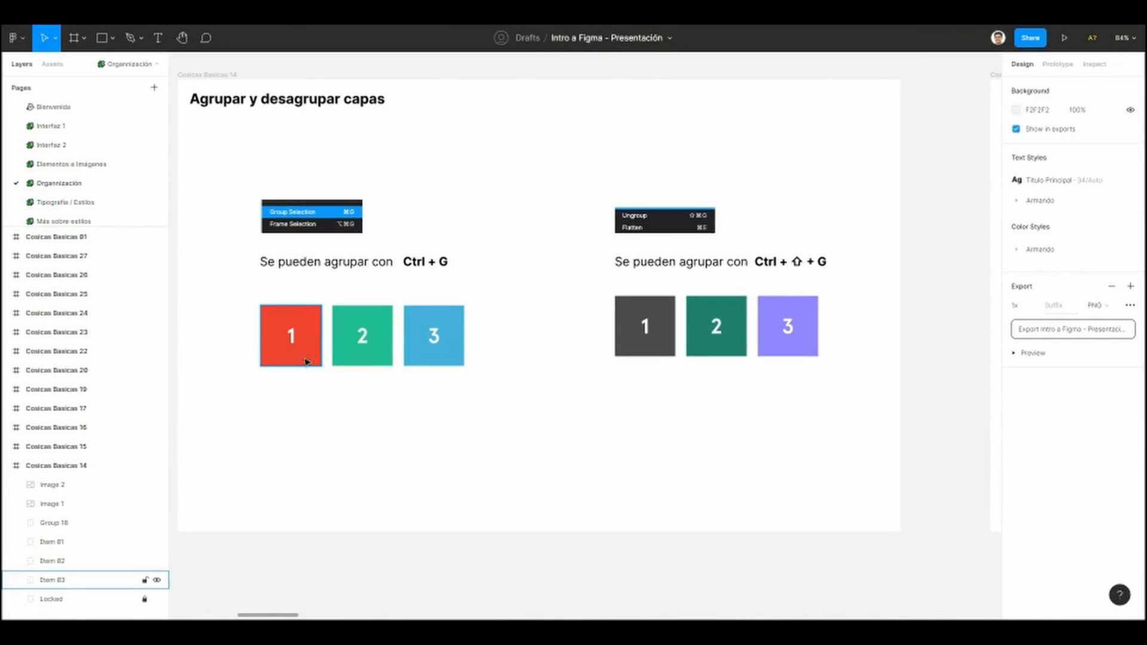
Step: Select the red, green and blue squares together and one at a time to check whether they are separate objects
{"action": "left_click_drag", "start_coordinate": [285, 387], "coordinate": [422, 350]}
{"action": "left_click", "coordinate": [411, 391]}
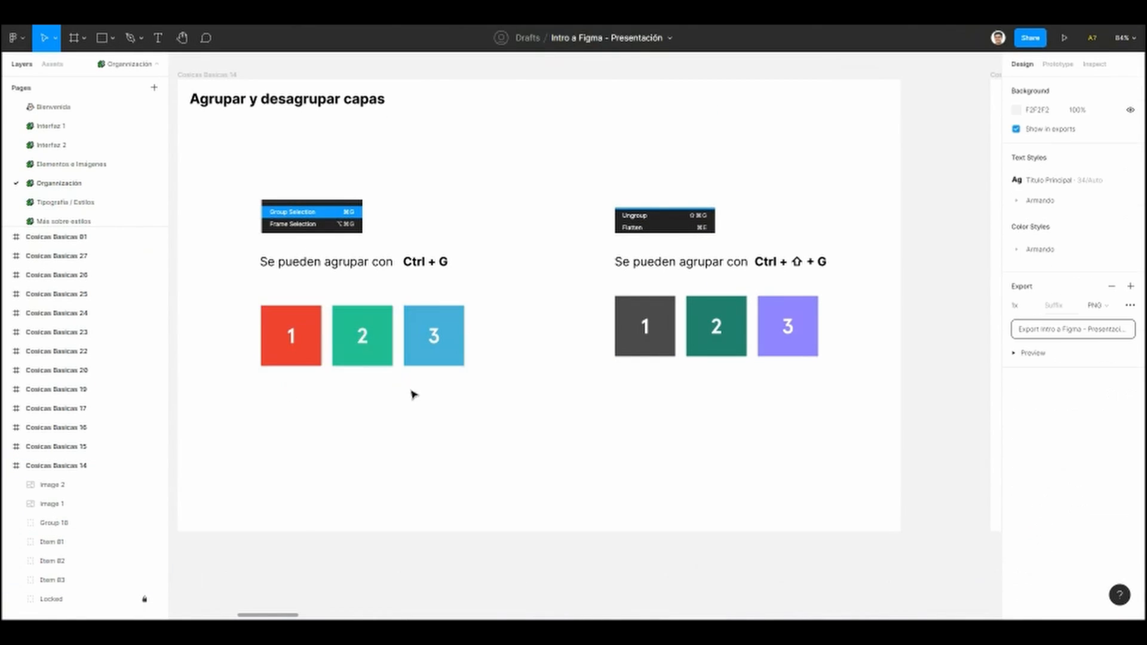
{"action": "scroll", "coordinate": [326, 419], "scroll_direction": "up", "scroll_amount": 3}
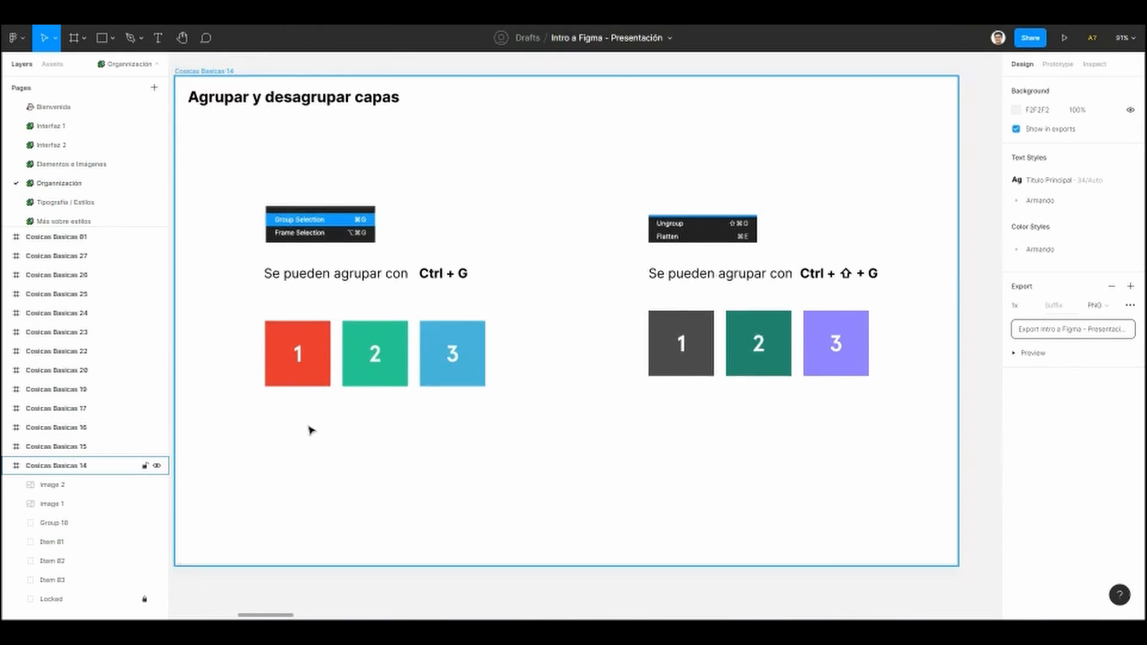
{"action": "scroll", "coordinate": [309, 427], "scroll_direction": "up", "scroll_amount": 1}
{"action": "scroll", "coordinate": [311, 406], "scroll_direction": "down", "scroll_amount": 1}
{"action": "left_click", "coordinate": [308, 346]}
{"action": "left_click", "coordinate": [387, 339]}
{"action": "left_click", "coordinate": [448, 346]}
{"action": "left_click", "coordinate": [399, 403]}
{"action": "left_click", "coordinate": [311, 349]}
{"action": "left_click", "coordinate": [379, 340]}
{"action": "left_click", "coordinate": [515, 330]}
{"action": "left_click", "coordinate": [448, 346]}
{"action": "left_click", "coordinate": [375, 353]}
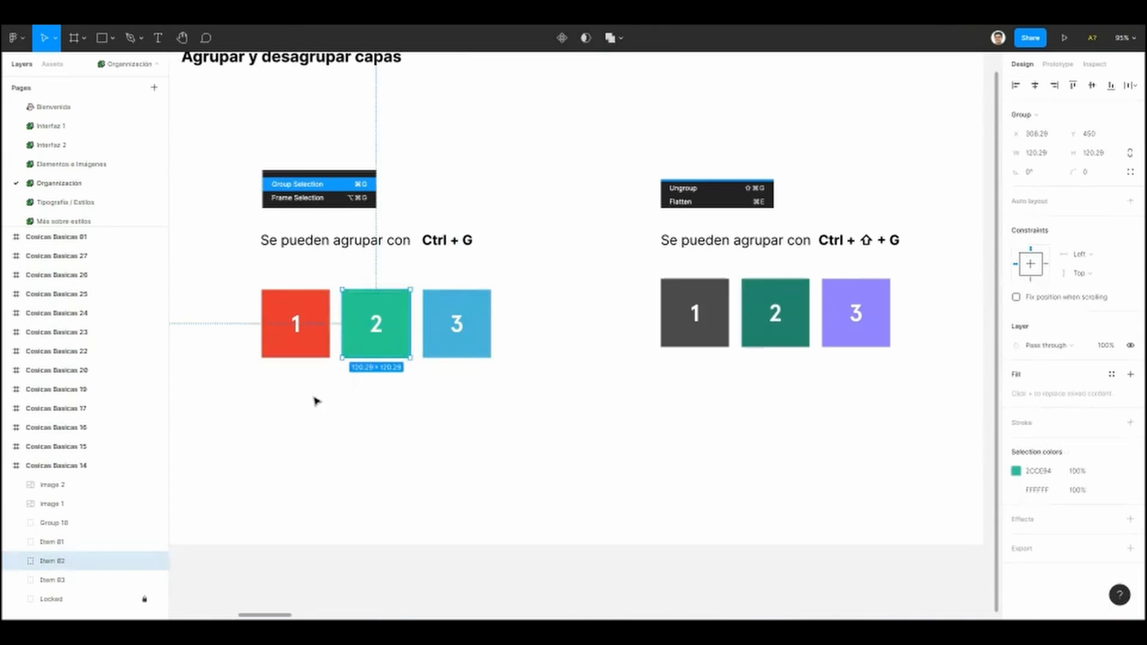
Step: Group the red, green and blue squares into one group and select it to check its layer
{"action": "left_click", "coordinate": [317, 401]}
{"action": "scroll", "coordinate": [264, 414], "scroll_direction": "up", "scroll_amount": 2}
{"action": "left_click_drag", "start_coordinate": [265, 414], "coordinate": [592, 296]}
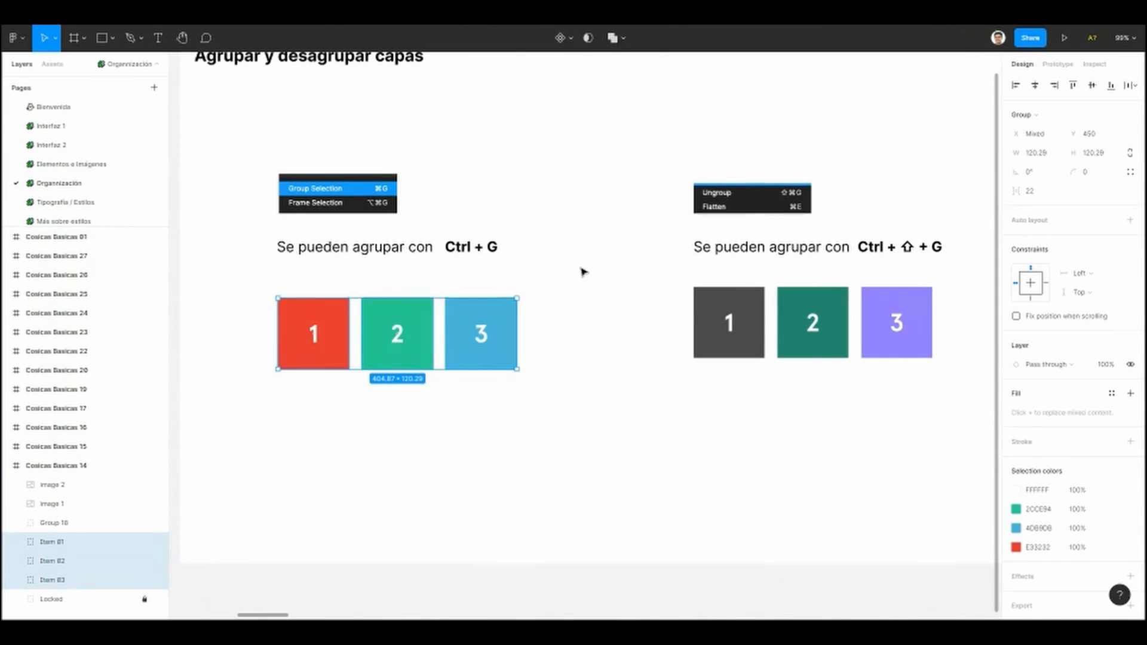
{"action": "key", "text": "ctrl+g"}
{"action": "left_click", "coordinate": [430, 450]}
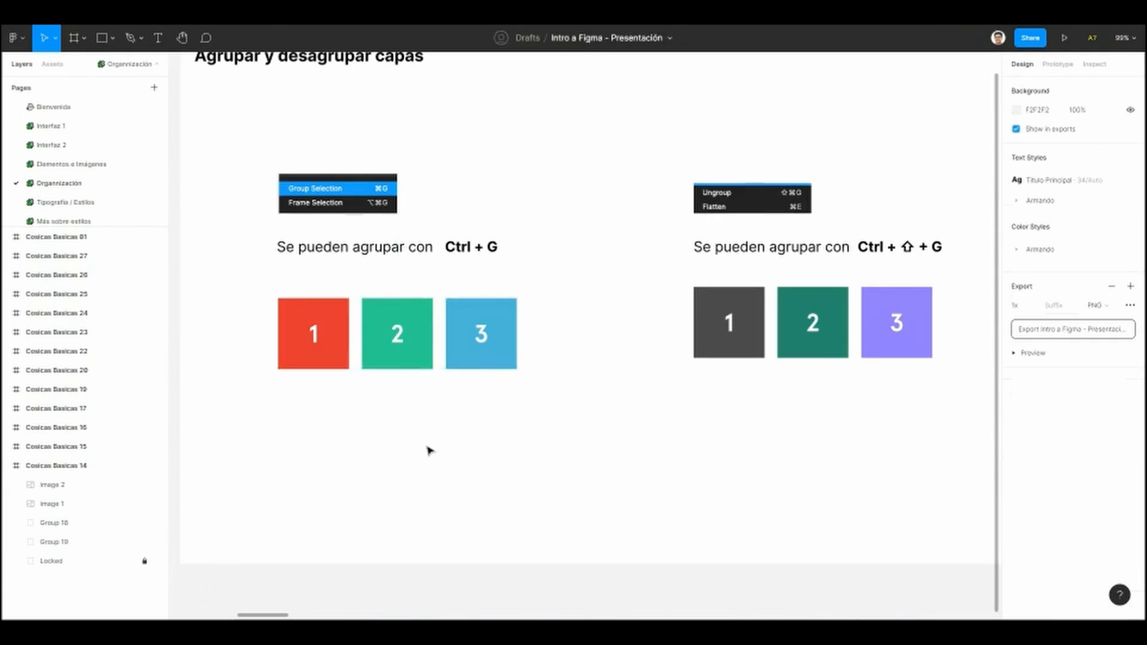
{"action": "left_click", "coordinate": [363, 365]}
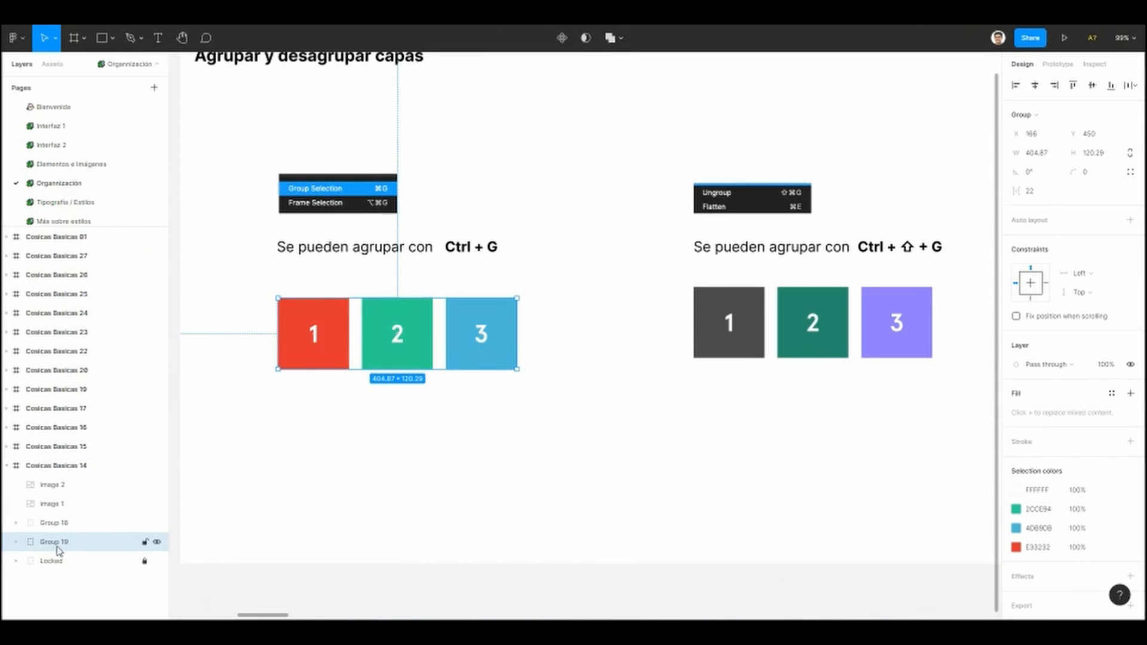
Step: Try moving the grouped red, green and blue squares around the slide, undoing each move
{"action": "left_click", "coordinate": [435, 448]}
{"action": "mouse_move", "coordinate": [397, 345]}
{"action": "left_mouse_down"}
{"action": "mouse_move", "coordinate": [638, 435]}
{"action": "mouse_move", "coordinate": [330, 469]}
{"action": "mouse_move", "coordinate": [388, 397]}
{"action": "mouse_move", "coordinate": [446, 442]}
{"action": "mouse_move", "coordinate": [371, 359]}
{"action": "mouse_move", "coordinate": [382, 394]}
{"action": "mouse_move", "coordinate": [389, 361]}
{"action": "left_mouse_up"}
{"action": "key", "text": "ctrl+z"}
{"action": "left_click_drag", "start_coordinate": [327, 338], "coordinate": [346, 482]}
{"action": "key", "text": "ctrl+z"}
{"action": "left_click", "coordinate": [335, 374]}
{"action": "left_click_drag", "start_coordinate": [335, 374], "coordinate": [346, 387]}
{"action": "left_click_drag", "start_coordinate": [356, 335], "coordinate": [385, 358]}
{"action": "key", "text": "ctrl+z"}
Step: Ungroup the dark grey, teal and purple numbered squares
{"action": "left_click_drag", "start_coordinate": [750, 414], "coordinate": [407, 409]}
{"action": "scroll", "coordinate": [407, 410], "scroll_direction": "up", "scroll_amount": 2}
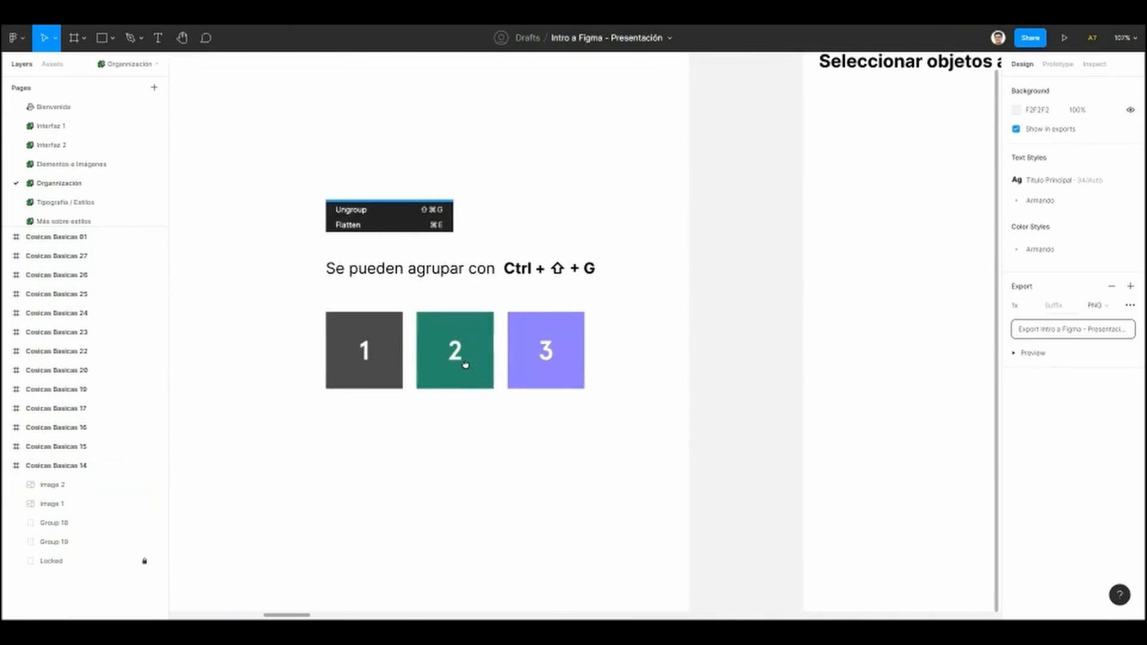
{"action": "left_click", "coordinate": [449, 367]}
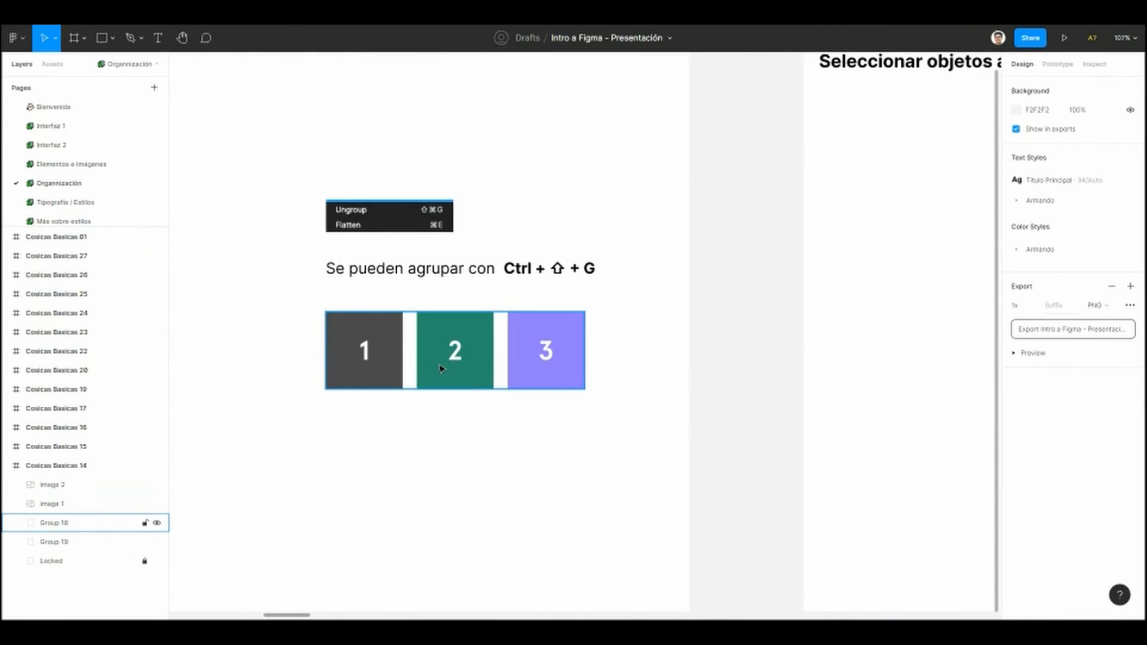
{"action": "left_click", "coordinate": [447, 358]}
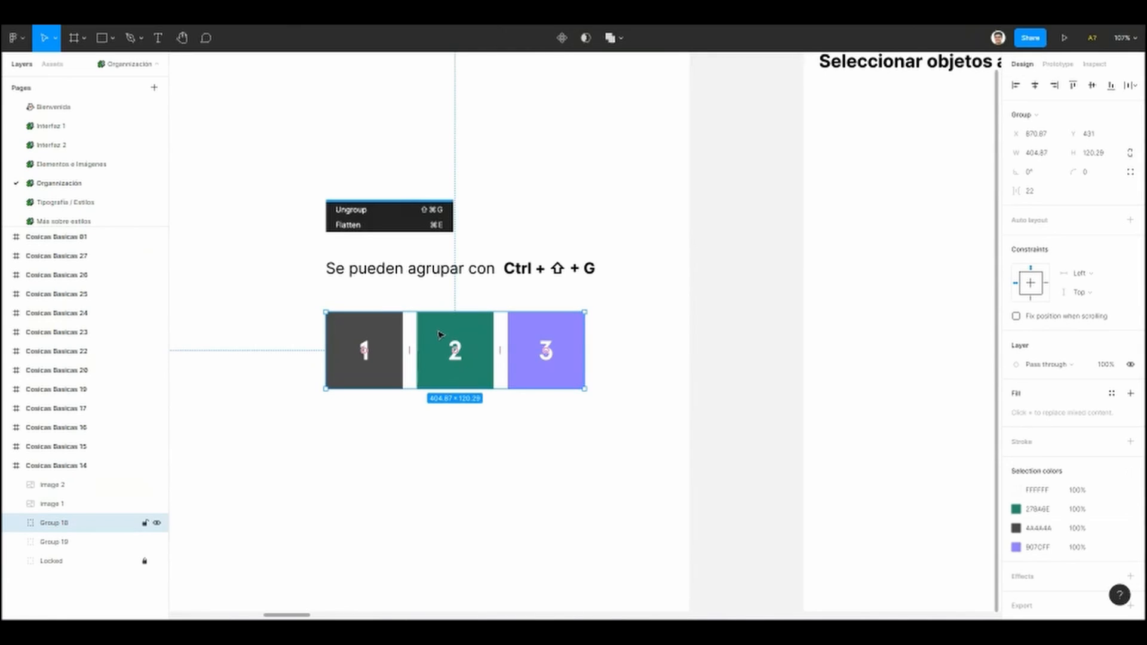
{"action": "key", "text": "ctrl+shift+g"}
{"action": "left_click", "coordinate": [439, 445]}
{"action": "scroll", "coordinate": [421, 441], "scroll_direction": "right", "scroll_amount": 1}
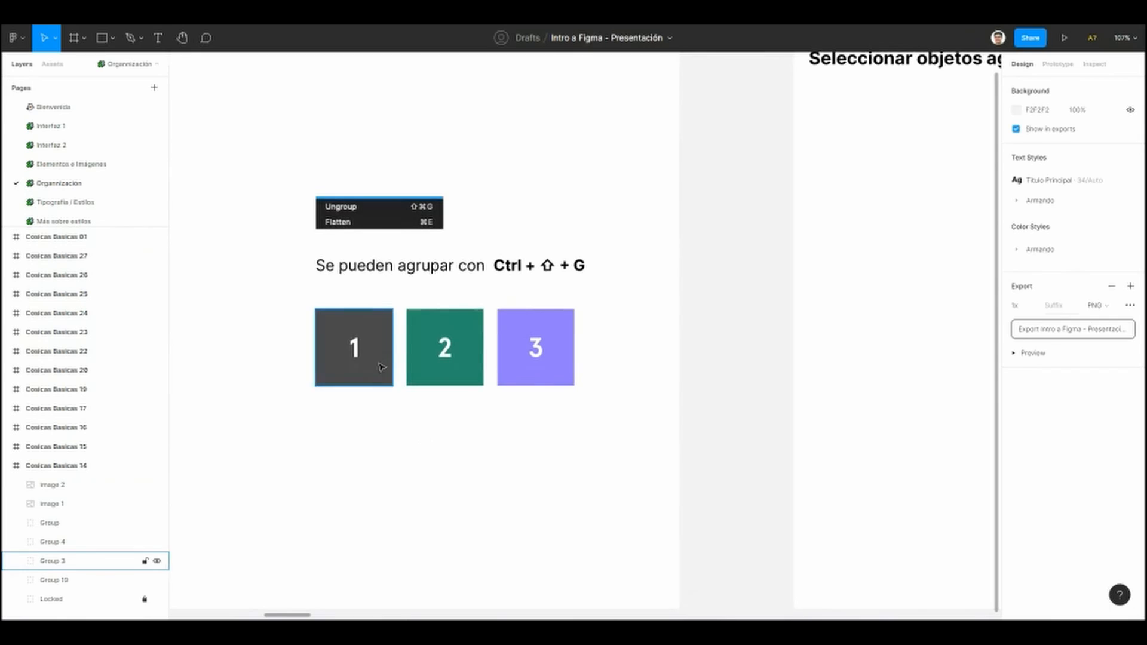
Step: Try moving the ungrouped dark grey, teal and purple squares independently, and undo all the moves
{"action": "left_click_drag", "start_coordinate": [380, 366], "coordinate": [422, 484]}
{"action": "left_click_drag", "start_coordinate": [454, 359], "coordinate": [514, 448]}
{"action": "left_click_drag", "start_coordinate": [513, 379], "coordinate": [565, 457]}
{"action": "left_click_drag", "start_coordinate": [464, 418], "coordinate": [418, 339]}
{"action": "left_click_drag", "start_coordinate": [383, 447], "coordinate": [317, 354]}
{"action": "key", "text": "ctrl+z"}
{"action": "key", "text": "ctrl+z"}
{"action": "key", "text": "ctrl+z"}
{"action": "key", "text": "ctrl+z"}
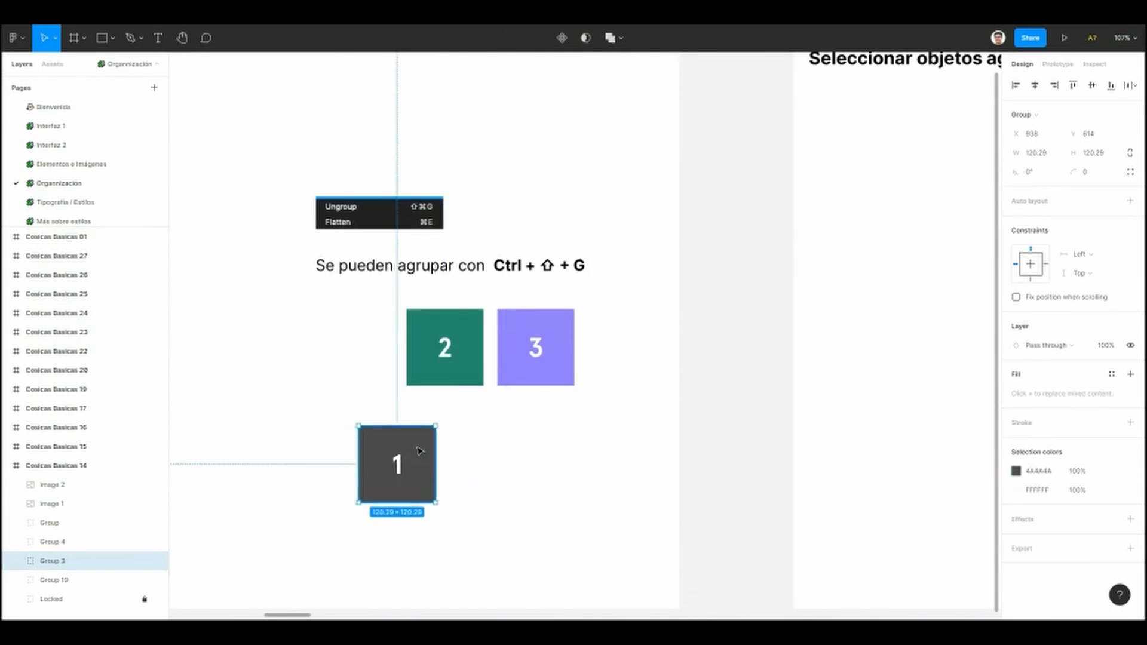
{"action": "key", "text": "ctrl+z"}
Step: Go to the "Seleccionar objetos agrupados" slide and select the whole group of three numbered squares, clearing the selection after each try
{"action": "scroll", "coordinate": [465, 466], "scroll_direction": "down", "scroll_amount": 5}
{"action": "left_click_drag", "start_coordinate": [463, 466], "coordinate": [649, 442]}
{"action": "left_click_drag", "start_coordinate": [478, 361], "coordinate": [221, 317]}
{"action": "left_click_drag", "start_coordinate": [720, 316], "coordinate": [444, 323]}
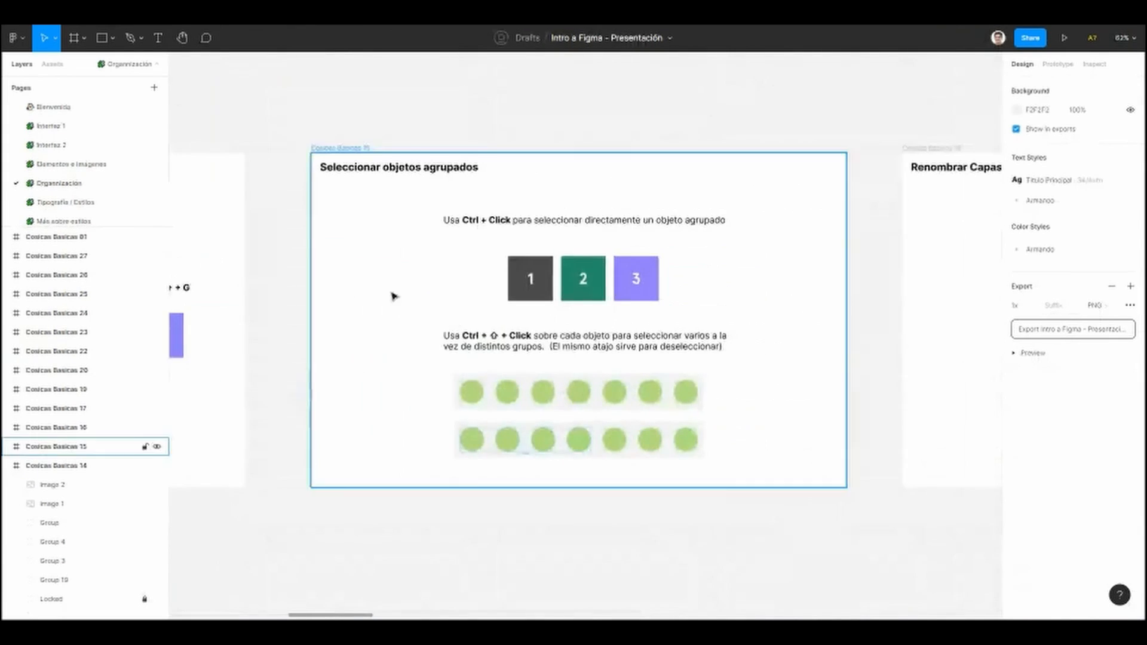
{"action": "scroll", "coordinate": [392, 296], "scroll_direction": "up", "scroll_amount": 2}
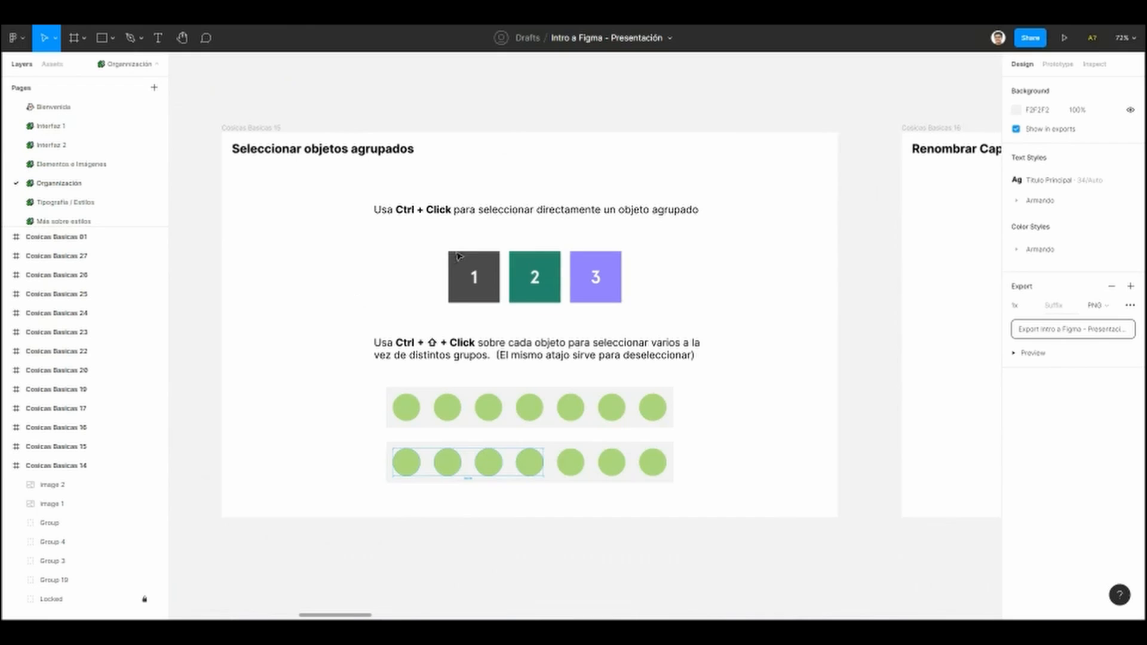
{"action": "left_click", "coordinate": [503, 263]}
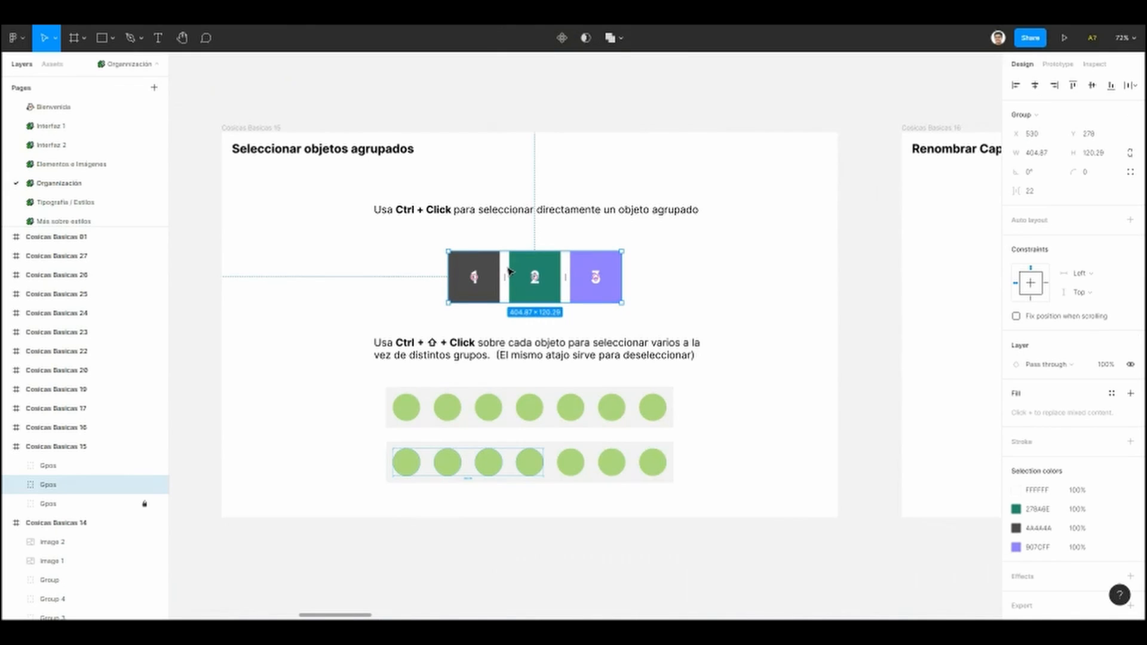
{"action": "left_click", "coordinate": [426, 286]}
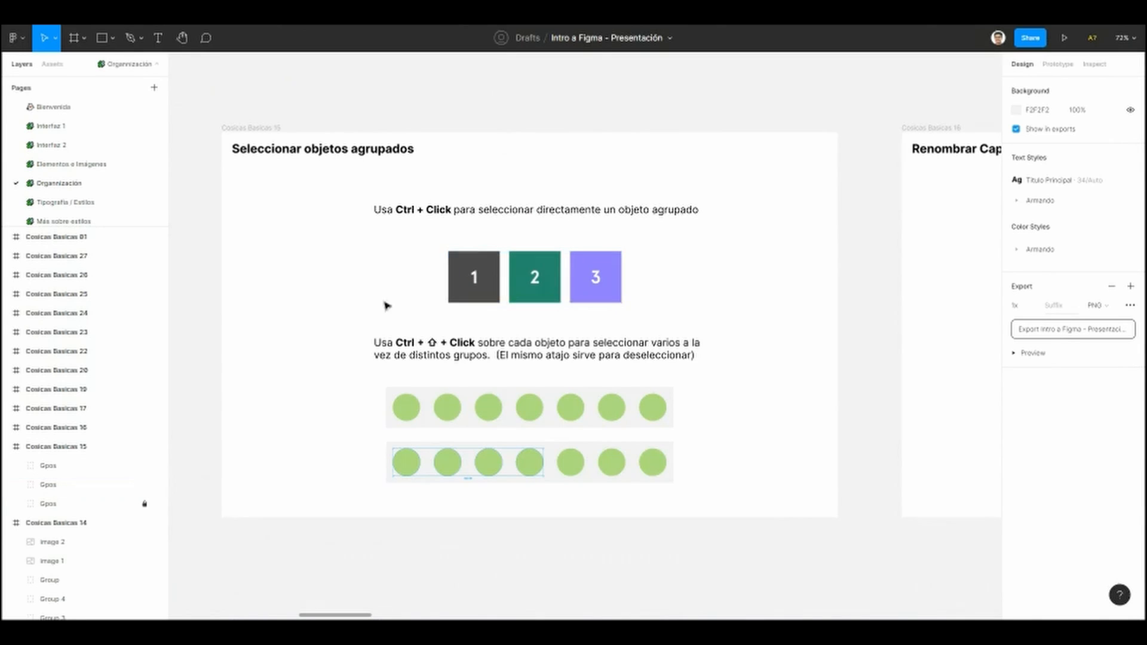
{"action": "scroll", "coordinate": [413, 310], "scroll_direction": "up", "scroll_amount": 2}
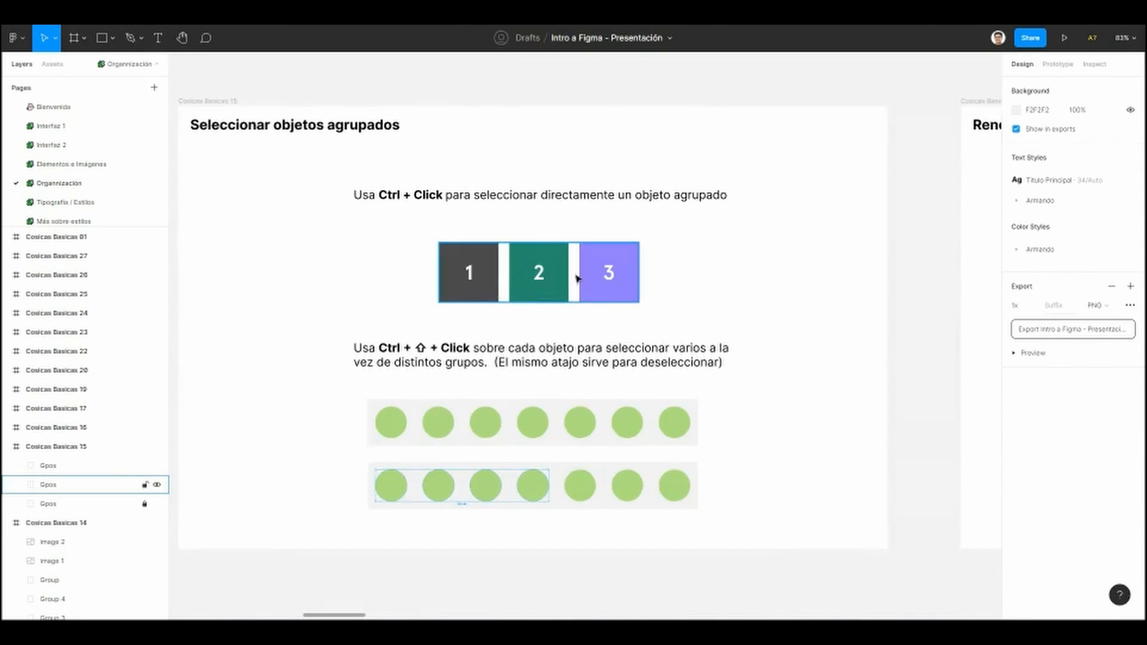
{"action": "left_click", "coordinate": [553, 289]}
{"action": "left_click", "coordinate": [632, 278]}
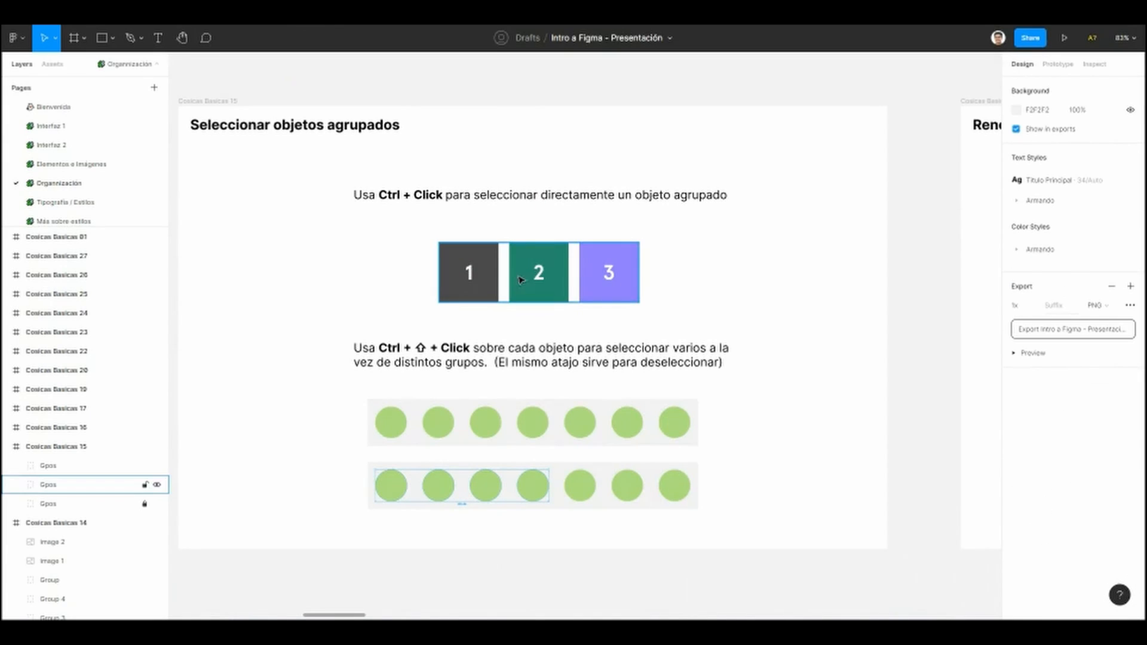
{"action": "left_click", "coordinate": [537, 271]}
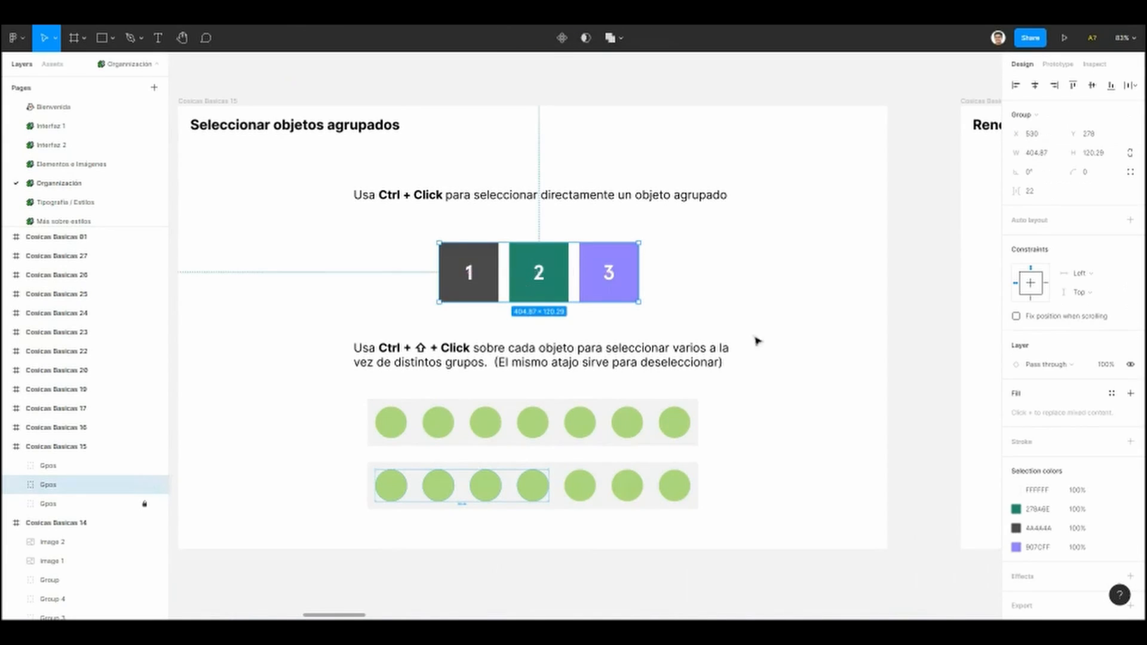
{"action": "left_click", "coordinate": [690, 275]}
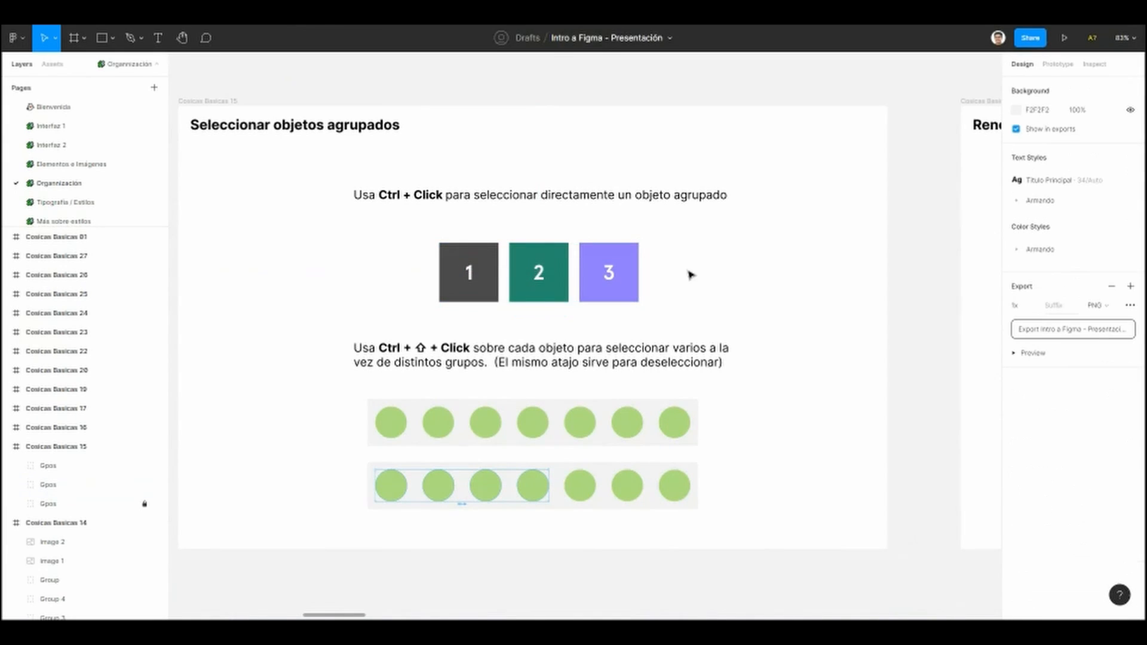
Step: Select the individual squares directly inside their group without ungrouping them, and clear the selection
{"action": "left_click", "coordinate": [457, 263], "text": "ctrl"}
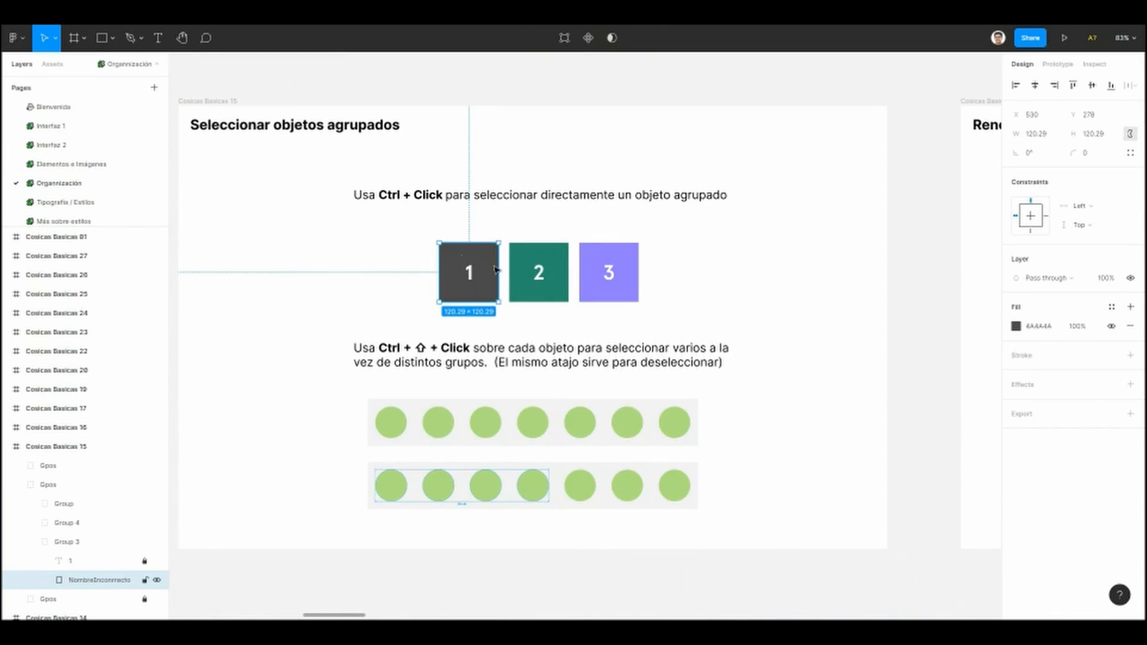
{"action": "left_click", "coordinate": [521, 262]}
{"action": "left_click", "coordinate": [590, 266]}
{"action": "left_click", "coordinate": [481, 264], "text": "ctrl"}
{"action": "left_click", "coordinate": [529, 264], "text": "ctrl"}
{"action": "left_click", "coordinate": [576, 264], "text": "ctrl"}
{"action": "left_click", "coordinate": [611, 261], "text": "ctrl"}
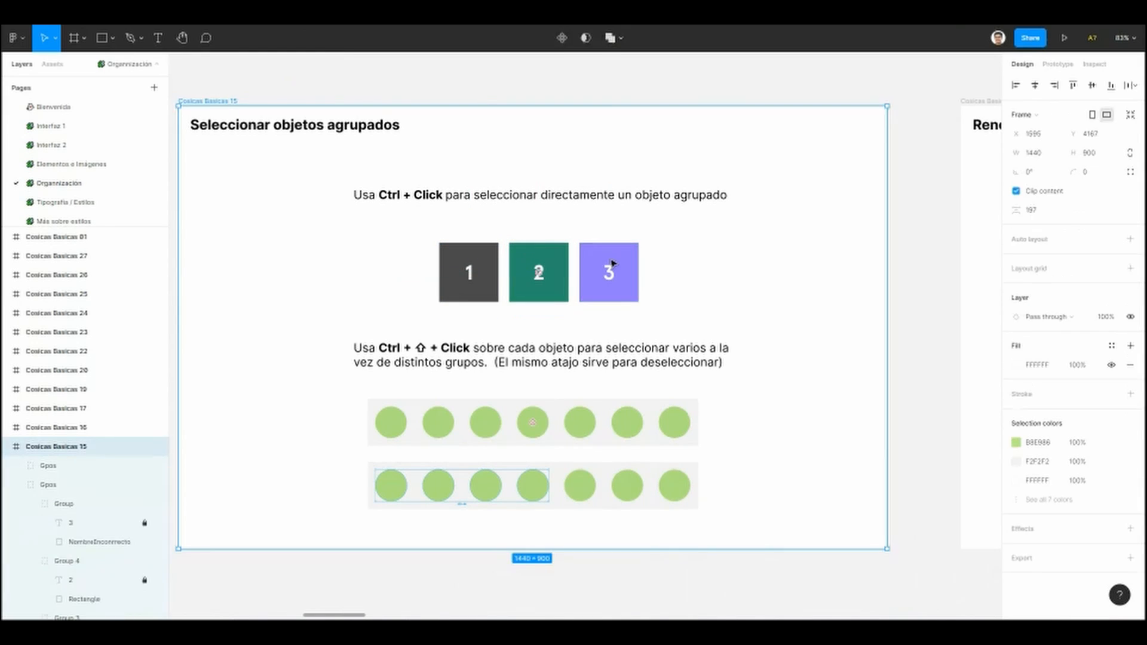
{"action": "left_click", "coordinate": [677, 215]}
Step: Enter the group of numbered squares to select its nested squares 1, 2 and 3 in turn, and clear the selection
{"action": "scroll", "coordinate": [603, 281], "scroll_direction": "down", "scroll_amount": 1}
{"action": "scroll", "coordinate": [502, 298], "scroll_direction": "up", "scroll_amount": 1}
{"action": "left_click_drag", "start_coordinate": [466, 294], "coordinate": [462, 306]}
{"action": "left_click", "coordinate": [460, 274]}
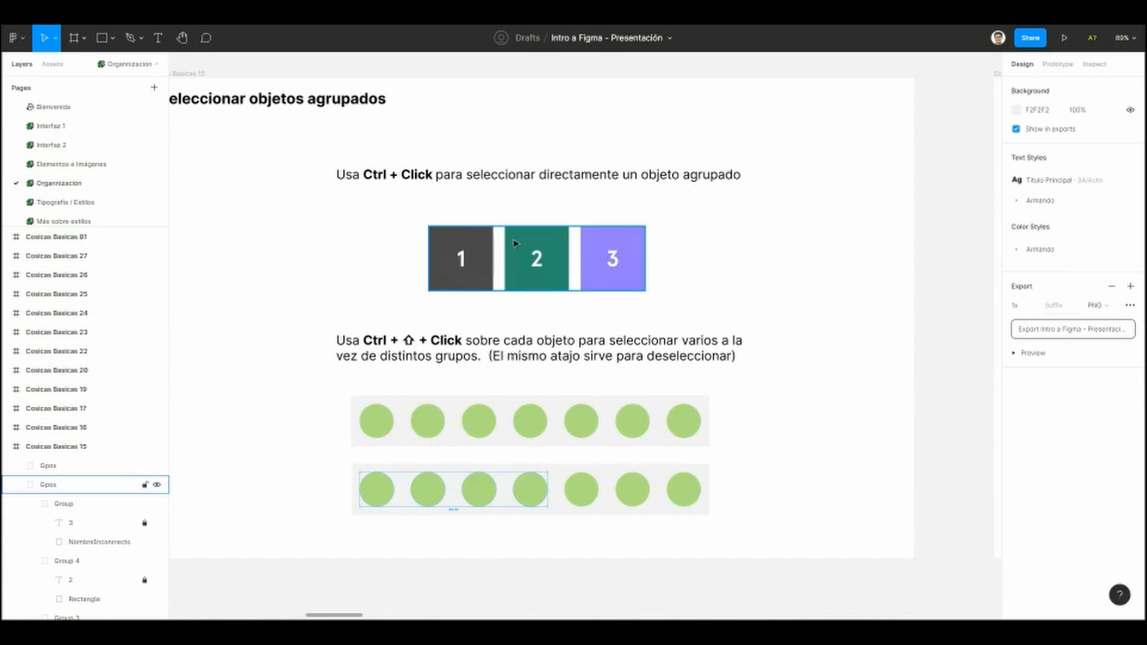
{"action": "double_click", "coordinate": [466, 281]}
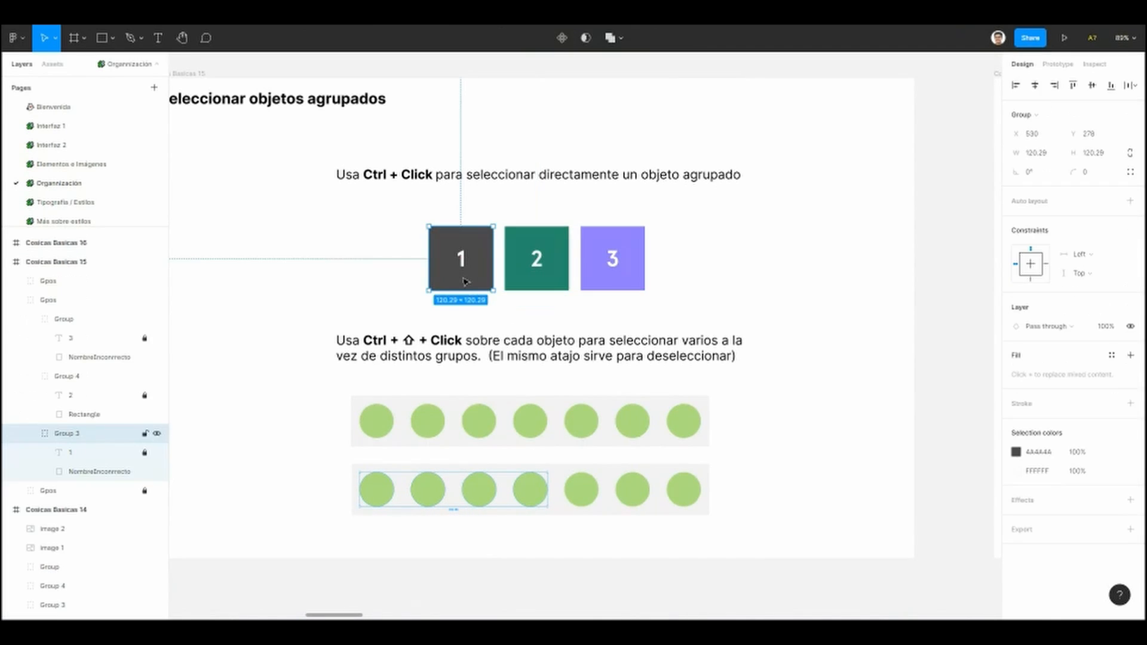
{"action": "left_click", "coordinate": [539, 287]}
{"action": "left_click", "coordinate": [596, 288]}
{"action": "left_click", "coordinate": [538, 288]}
{"action": "left_click", "coordinate": [384, 279]}
{"action": "left_click", "coordinate": [515, 288]}
{"action": "left_click", "coordinate": [533, 307]}
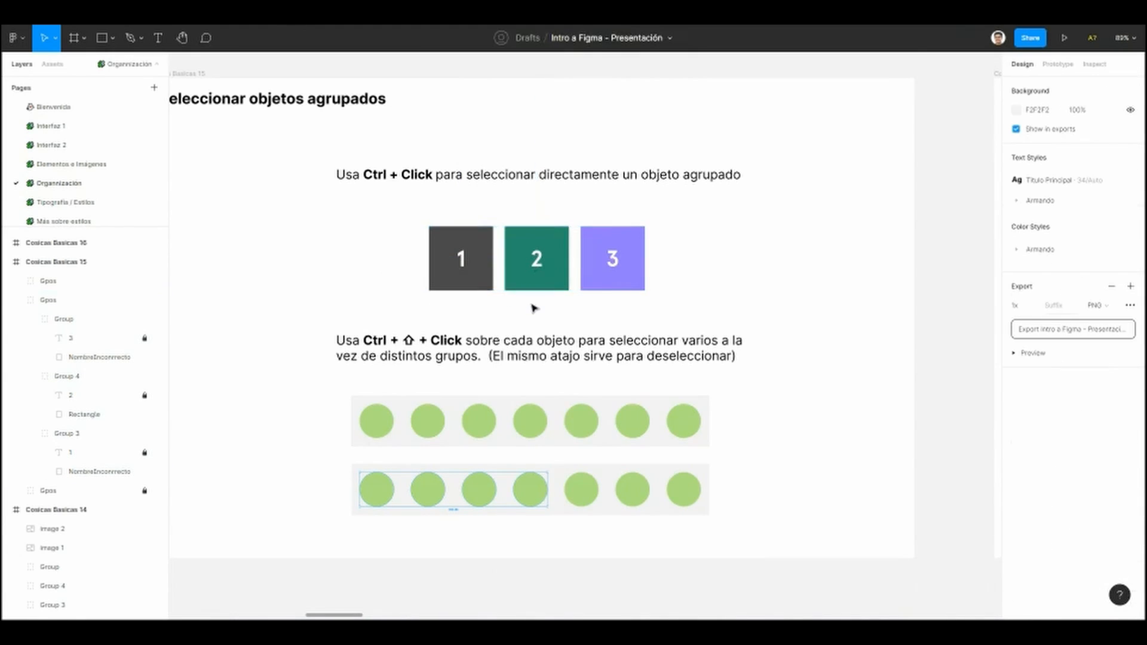
Step: Select square 2 directly inside its group, the whole group of numbered squares and square 1 in turn, clearing the selection
{"action": "left_click", "coordinate": [520, 270], "text": "ctrl"}
{"action": "double_click", "coordinate": [520, 270]}
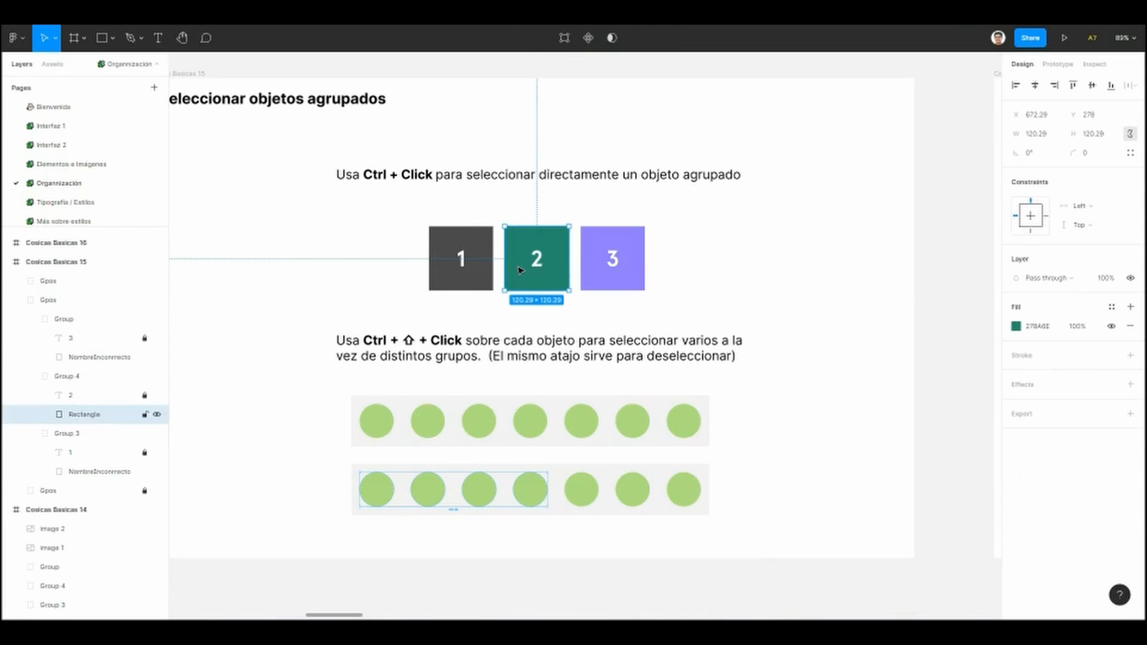
{"action": "left_click", "coordinate": [358, 248]}
{"action": "left_click", "coordinate": [442, 258]}
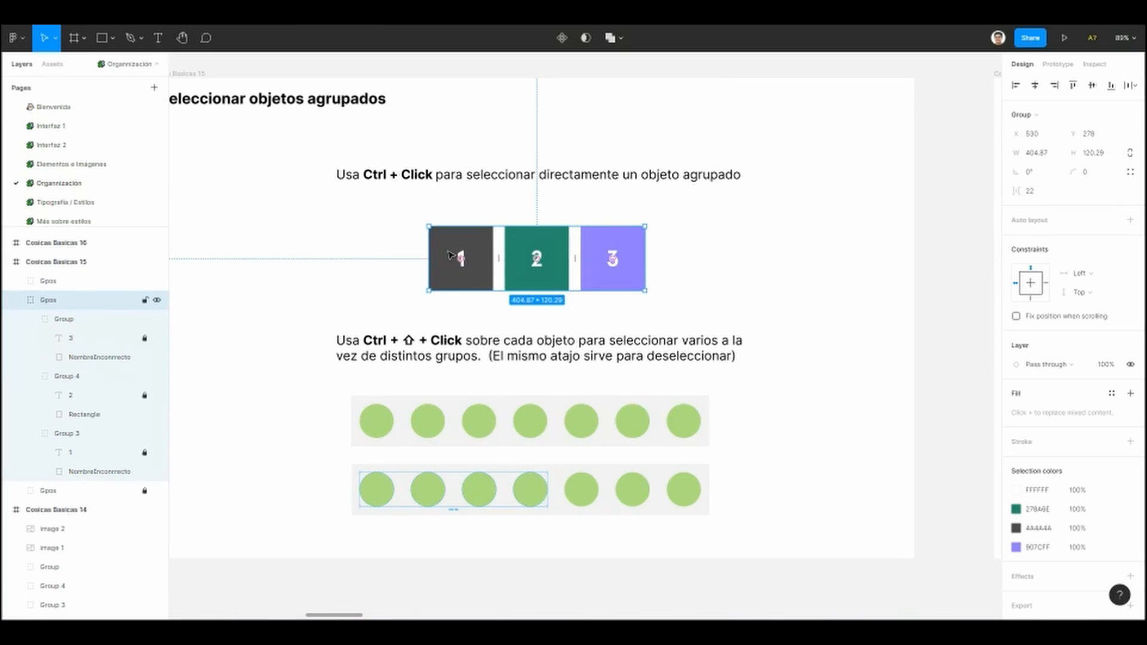
{"action": "left_click", "coordinate": [452, 274], "text": "ctrl"}
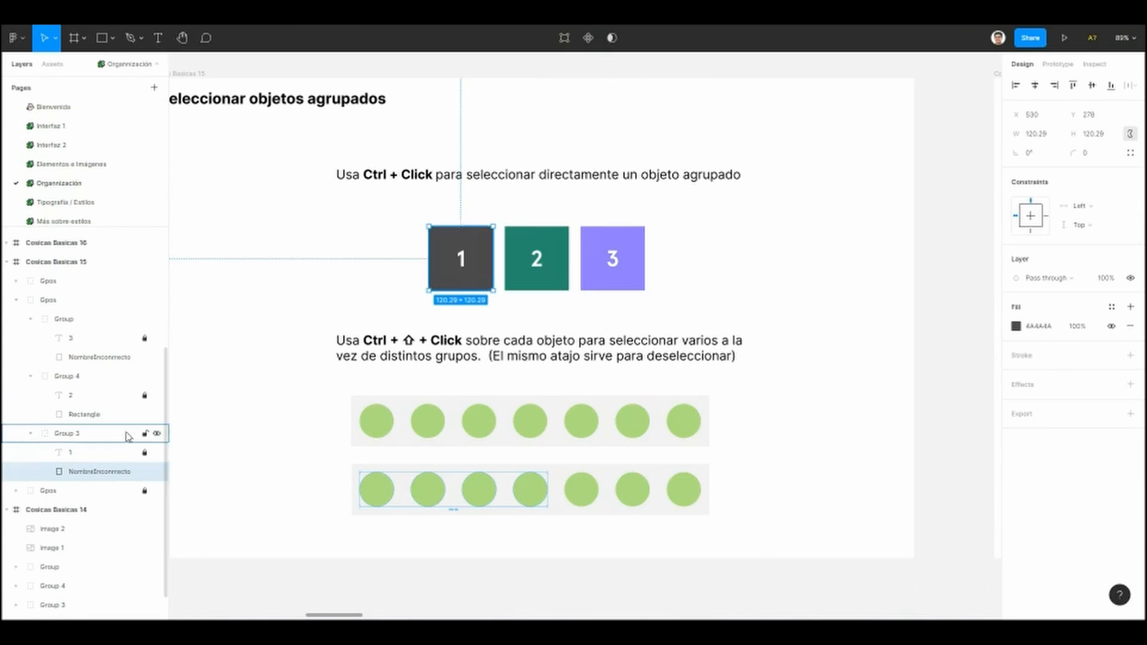
{"action": "left_click", "coordinate": [309, 284]}
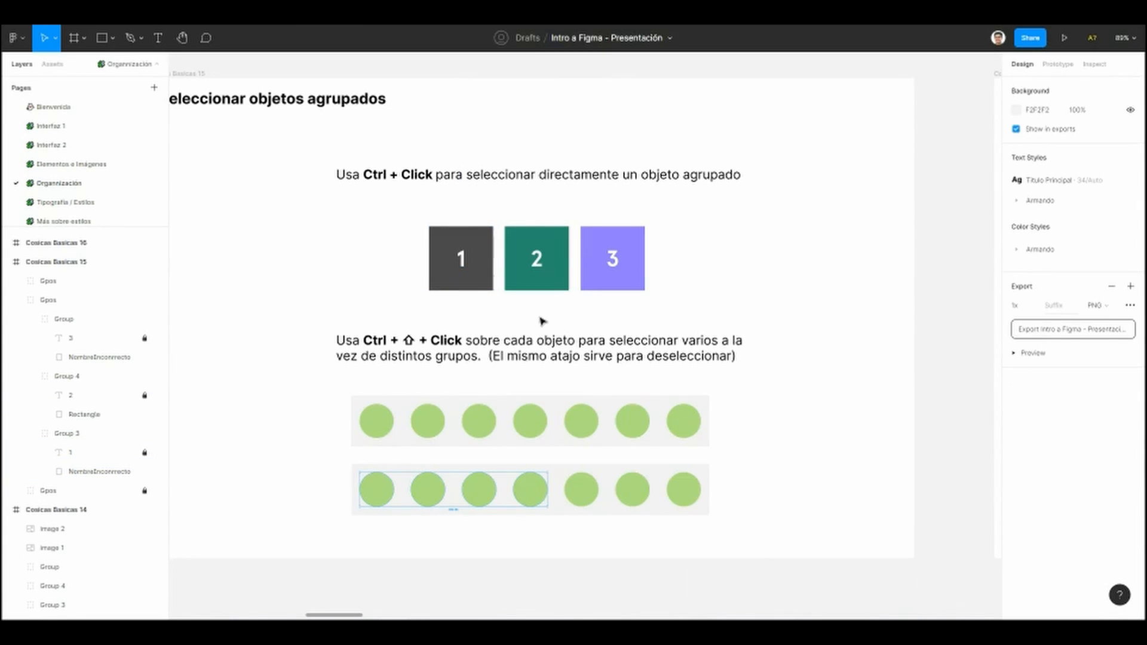
Step: Alternate direct selection between squares 1 and 2 inside their group, and clear the selection
{"action": "left_click", "coordinate": [460, 263], "text": "ctrl"}
{"action": "left_click", "coordinate": [536, 263], "text": "ctrl"}
{"action": "left_click", "coordinate": [460, 280], "text": "ctrl"}
{"action": "mouse_move", "coordinate": [284, 299]}
{"action": "left_mouse_down"}
{"action": "mouse_move", "coordinate": [313, 269]}
{"action": "mouse_move", "coordinate": [299, 289]}
{"action": "mouse_move", "coordinate": [287, 285]}
{"action": "left_mouse_up"}
{"action": "left_click", "coordinate": [313, 269]}
Step: Try selecting several green circles at once in the two grouped rows, clearing the selection after each try
{"action": "scroll", "coordinate": [300, 314], "scroll_direction": "up", "scroll_amount": 2}
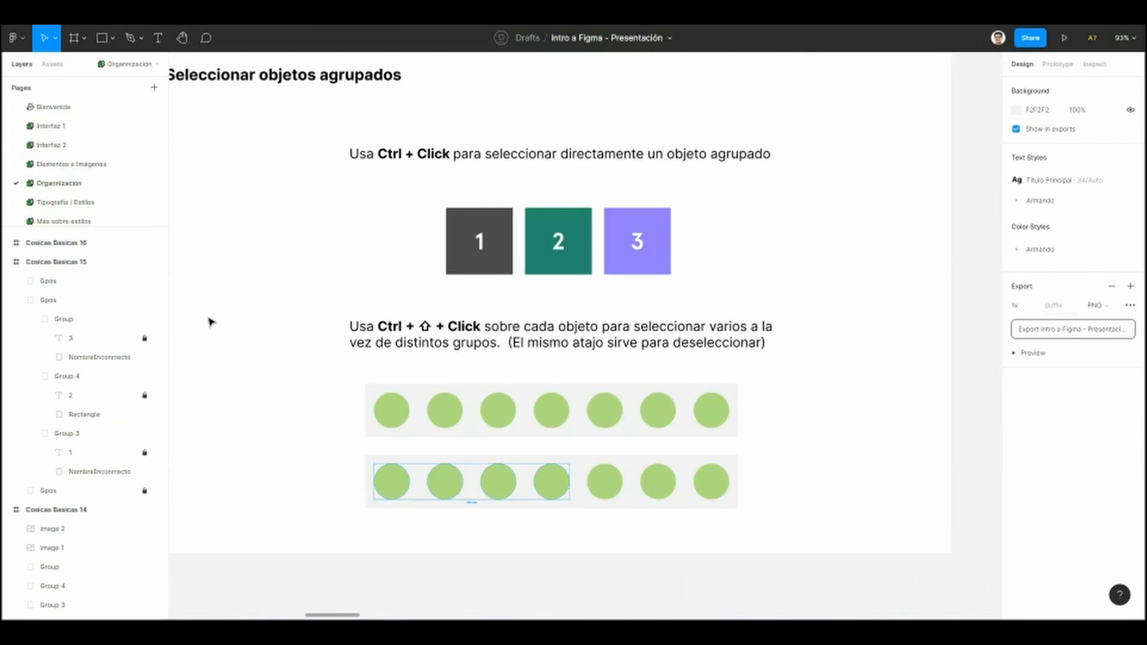
{"action": "scroll", "coordinate": [626, 361], "scroll_direction": "down", "scroll_amount": 1}
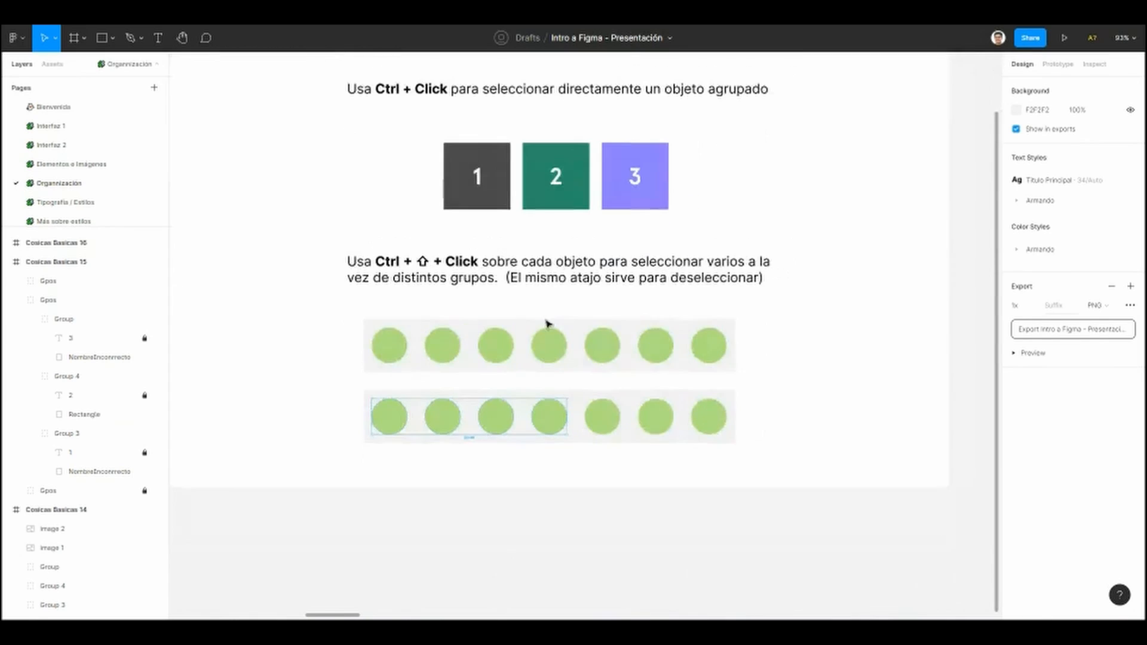
{"action": "scroll", "coordinate": [333, 348], "scroll_direction": "up", "scroll_amount": 3}
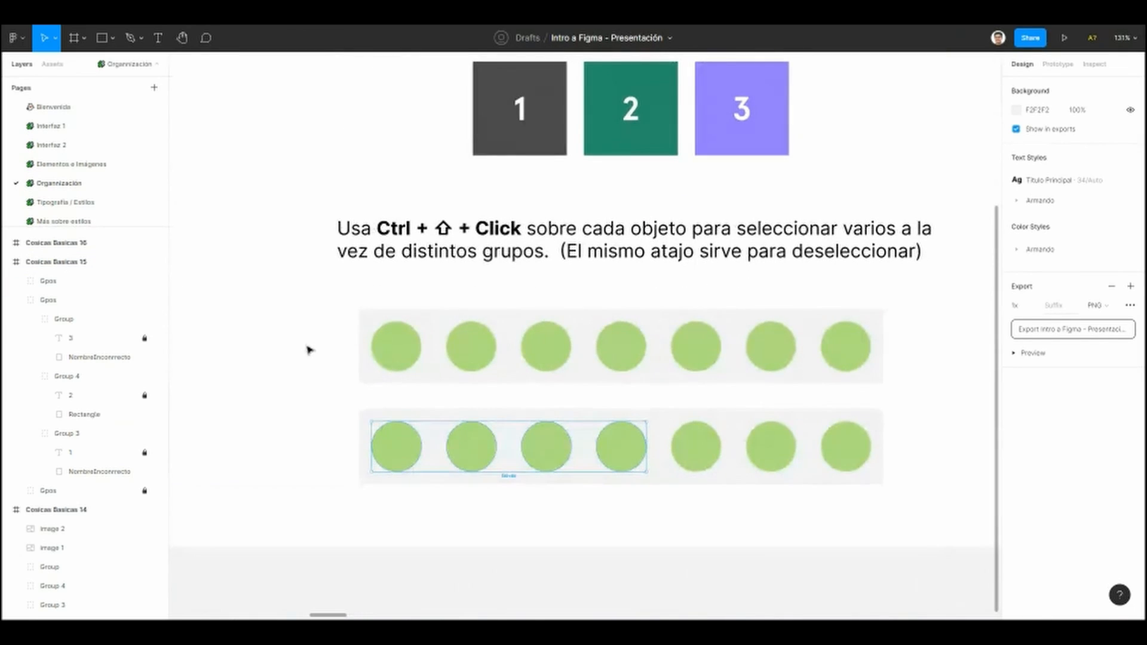
{"action": "scroll", "coordinate": [309, 350], "scroll_direction": "down", "scroll_amount": 1}
{"action": "scroll", "coordinate": [315, 330], "scroll_direction": "down", "scroll_amount": 2}
{"action": "scroll", "coordinate": [300, 295], "scroll_direction": "right", "scroll_amount": 2}
{"action": "left_click_drag", "start_coordinate": [279, 258], "coordinate": [447, 329]}
{"action": "left_click", "coordinate": [325, 317]}
{"action": "left_click_drag", "start_coordinate": [270, 284], "coordinate": [479, 341]}
{"action": "left_click_drag", "start_coordinate": [312, 278], "coordinate": [417, 333]}
{"action": "left_click", "coordinate": [305, 325]}
{"action": "left_click_drag", "start_coordinate": [259, 282], "coordinate": [637, 362]}
{"action": "left_click", "coordinate": [283, 373]}
{"action": "left_click_drag", "start_coordinate": [289, 302], "coordinate": [532, 338]}
{"action": "left_click", "coordinate": [297, 300]}
{"action": "scroll", "coordinate": [297, 301], "scroll_direction": "down", "scroll_amount": 1}
{"action": "scroll", "coordinate": [300, 317], "scroll_direction": "up", "scroll_amount": 1}
{"action": "scroll", "coordinate": [293, 305], "scroll_direction": "right", "scroll_amount": 1}
{"action": "left_click_drag", "start_coordinate": [256, 279], "coordinate": [776, 357]}
{"action": "left_click", "coordinate": [288, 318]}
{"action": "left_click_drag", "start_coordinate": [264, 282], "coordinate": [619, 368]}
{"action": "left_click_drag", "start_coordinate": [217, 298], "coordinate": [596, 333]}
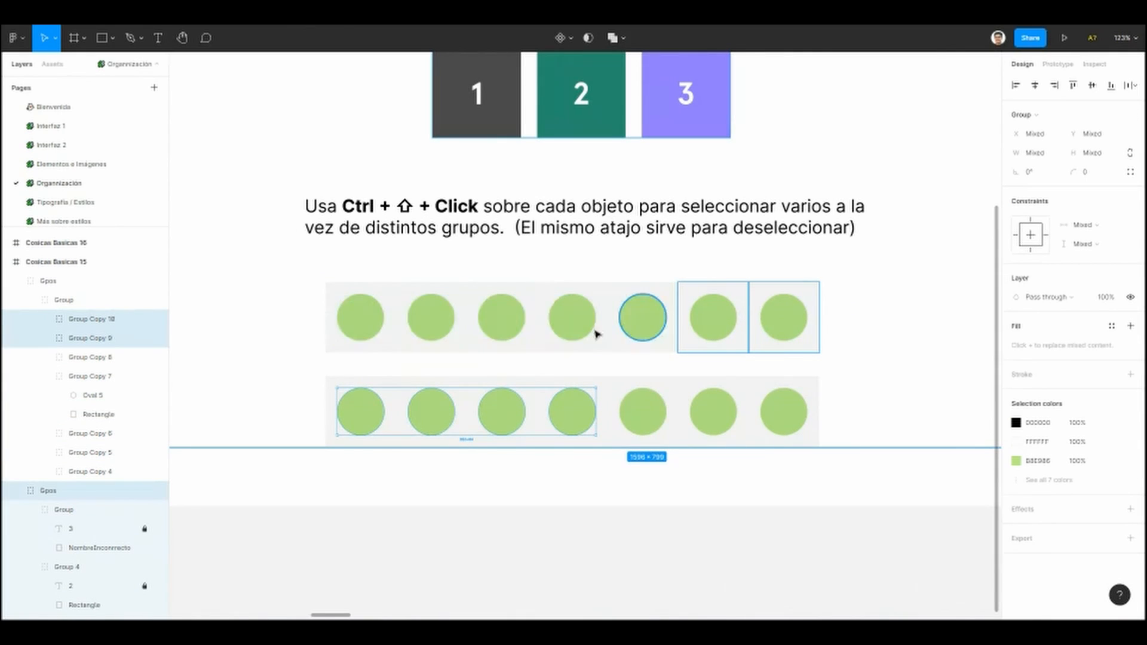
{"action": "left_click", "coordinate": [277, 303]}
Step: Go to the "Renombrar Capas y Grupos" slide and examine its instructions for renaming layers and groups
{"action": "scroll", "coordinate": [278, 305], "scroll_direction": "down", "scroll_amount": 5}
{"action": "left_click_drag", "start_coordinate": [260, 337], "coordinate": [286, 374]}
{"action": "scroll", "coordinate": [369, 388], "scroll_direction": "up", "scroll_amount": 1}
{"action": "scroll", "coordinate": [303, 378], "scroll_direction": "down", "scroll_amount": 3}
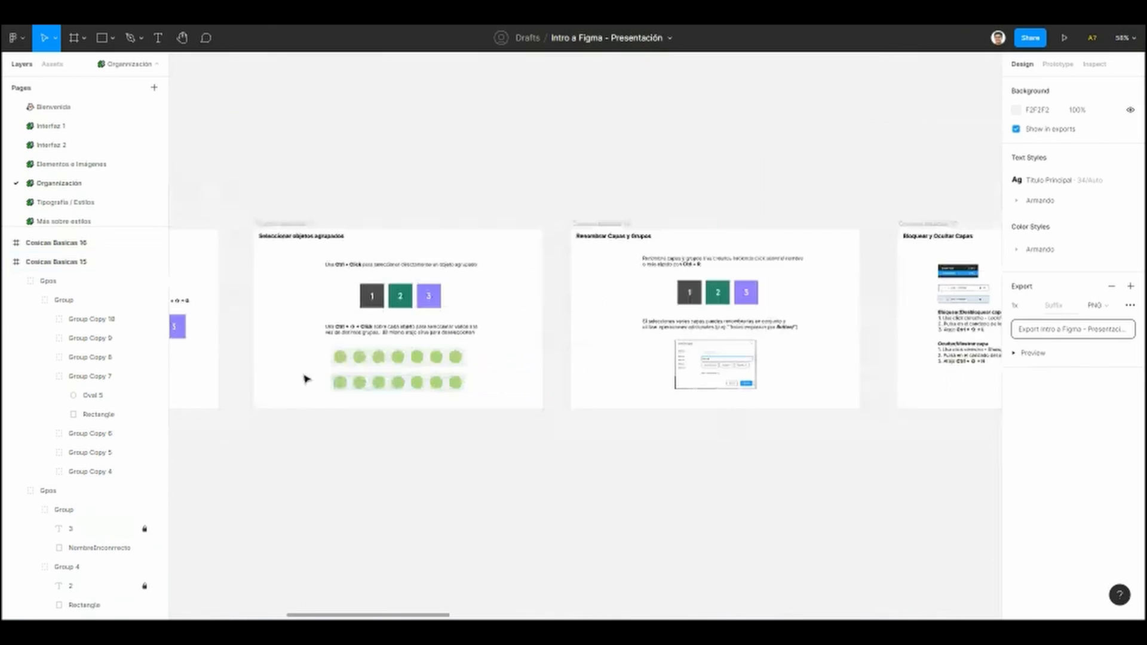
{"action": "scroll", "coordinate": [302, 313], "scroll_direction": "up", "scroll_amount": 3}
{"action": "left_click_drag", "start_coordinate": [815, 300], "coordinate": [488, 215]}
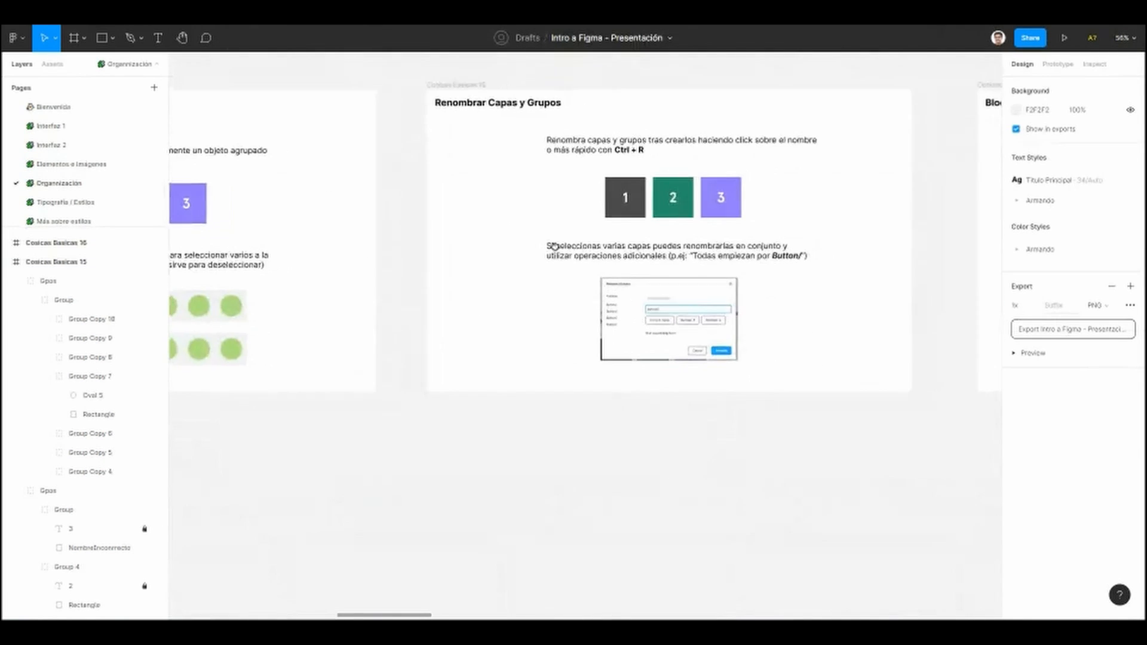
{"action": "left_click_drag", "start_coordinate": [554, 246], "coordinate": [442, 269]}
{"action": "scroll", "coordinate": [376, 209], "scroll_direction": "up", "scroll_amount": 1}
{"action": "left_click_drag", "start_coordinate": [412, 210], "coordinate": [385, 225]}
{"action": "scroll", "coordinate": [371, 237], "scroll_direction": "up", "scroll_amount": 1}
{"action": "scroll", "coordinate": [353, 243], "scroll_direction": "right", "scroll_amount": 2}
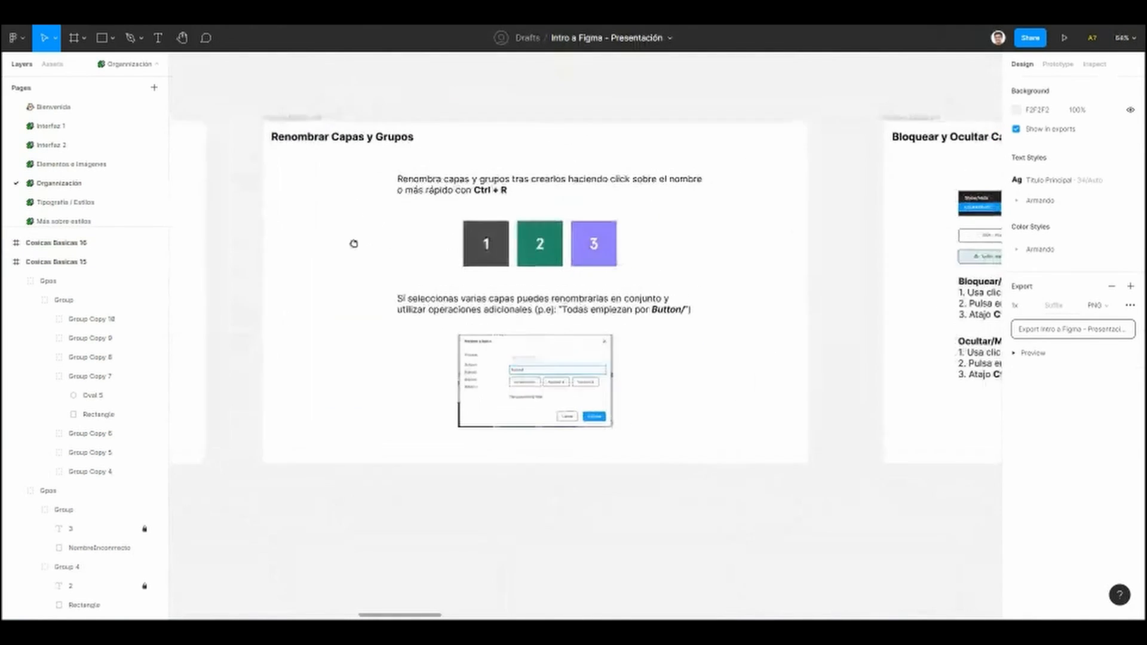
{"action": "scroll", "coordinate": [366, 249], "scroll_direction": "up", "scroll_amount": 1}
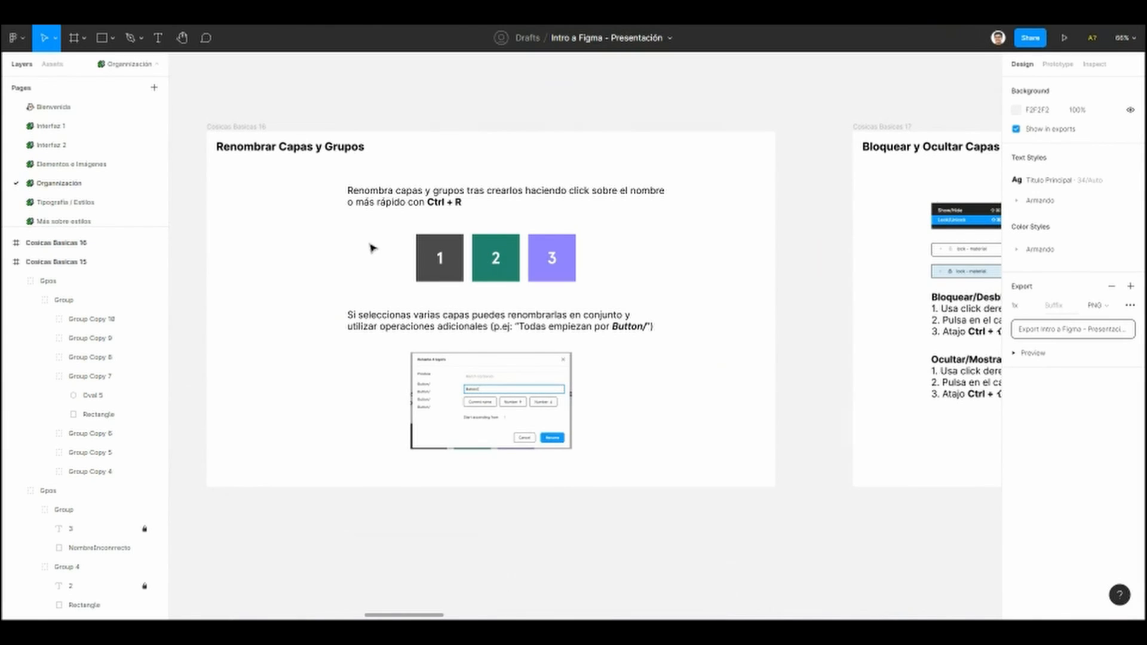
{"action": "scroll", "coordinate": [345, 249], "scroll_direction": "right", "scroll_amount": 1}
{"action": "scroll", "coordinate": [347, 258], "scroll_direction": "up", "scroll_amount": 1}
{"action": "left_click", "coordinate": [426, 281]}
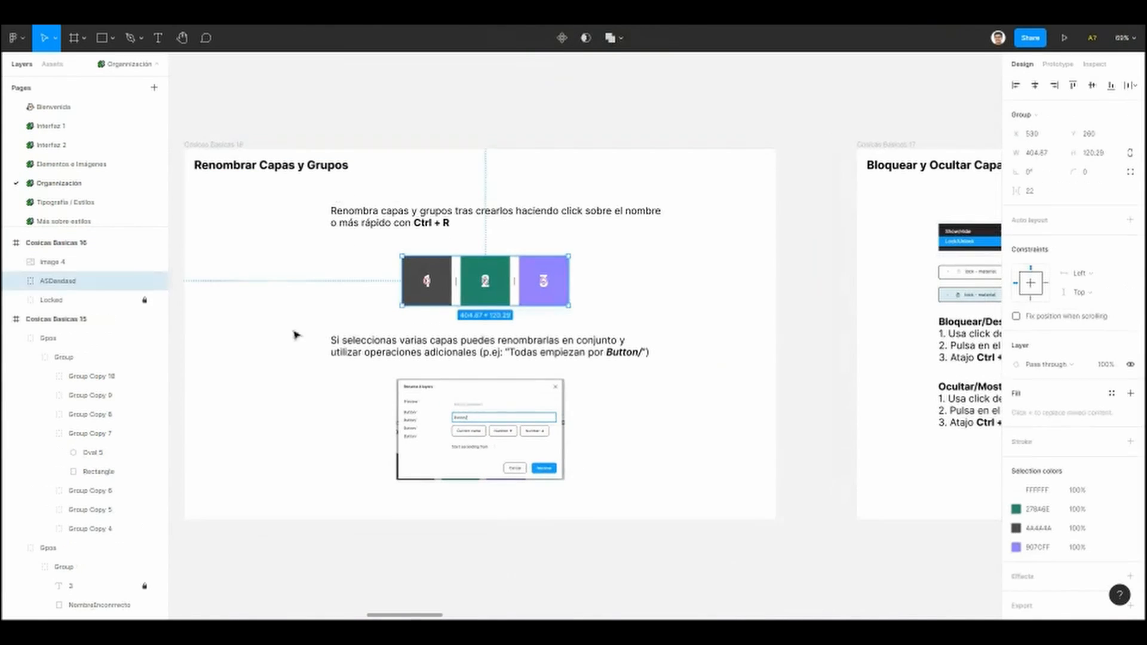
{"action": "double_click", "coordinate": [58, 285]}
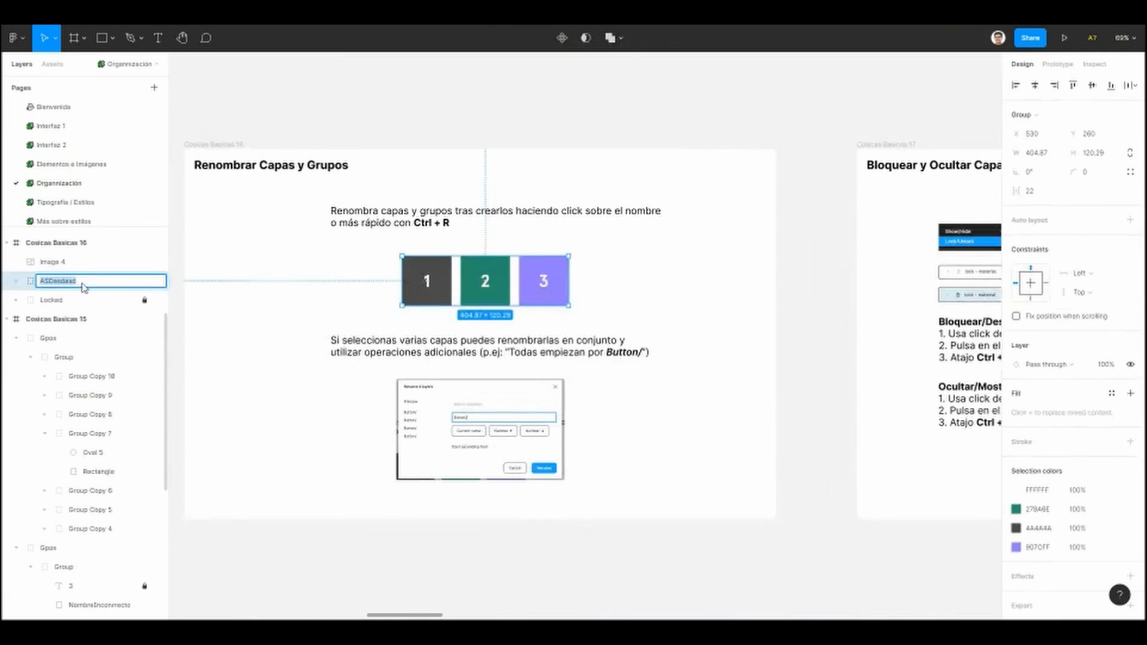
{"action": "key", "text": "BackSpace"}
{"action": "left_click", "coordinate": [305, 250]}
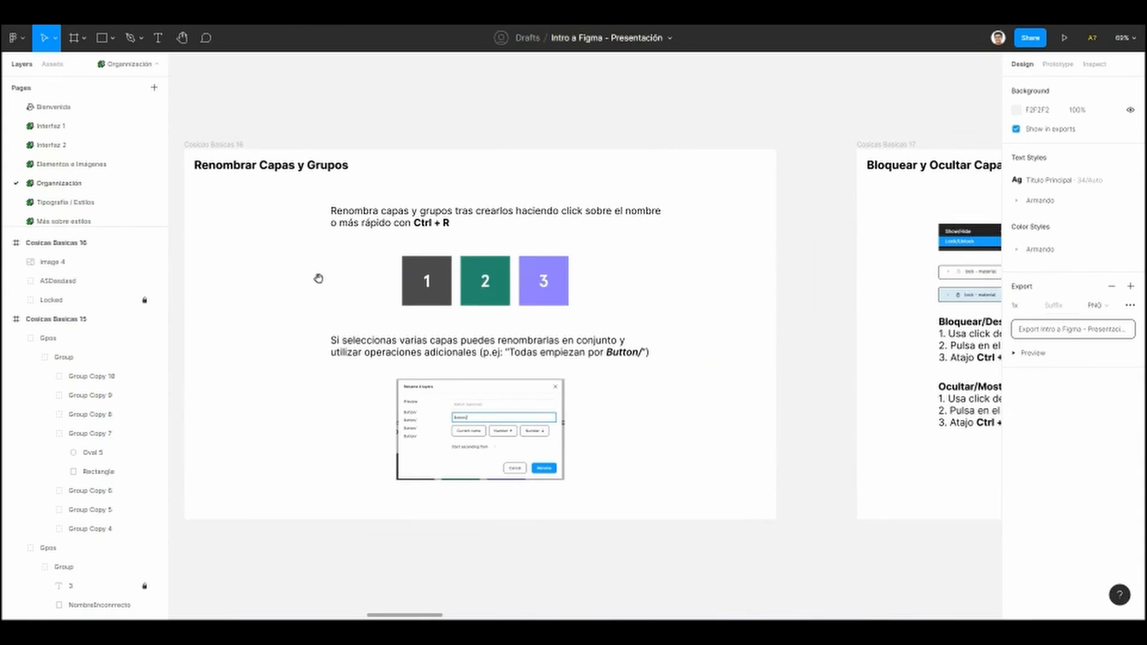
Step: Rename the group of three numbered squares as "Grupo 123" and clear the selection
{"action": "scroll", "coordinate": [318, 278], "scroll_direction": "up", "scroll_amount": 1}
{"action": "left_click", "coordinate": [455, 297]}
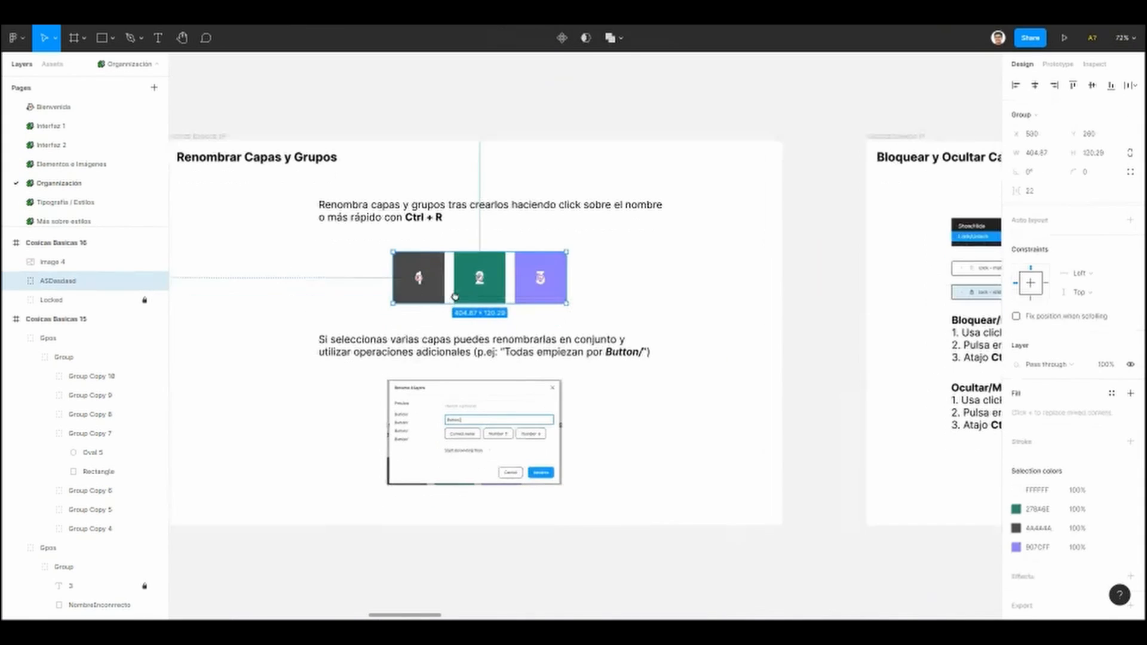
{"action": "scroll", "coordinate": [455, 296], "scroll_direction": "up", "scroll_amount": 1}
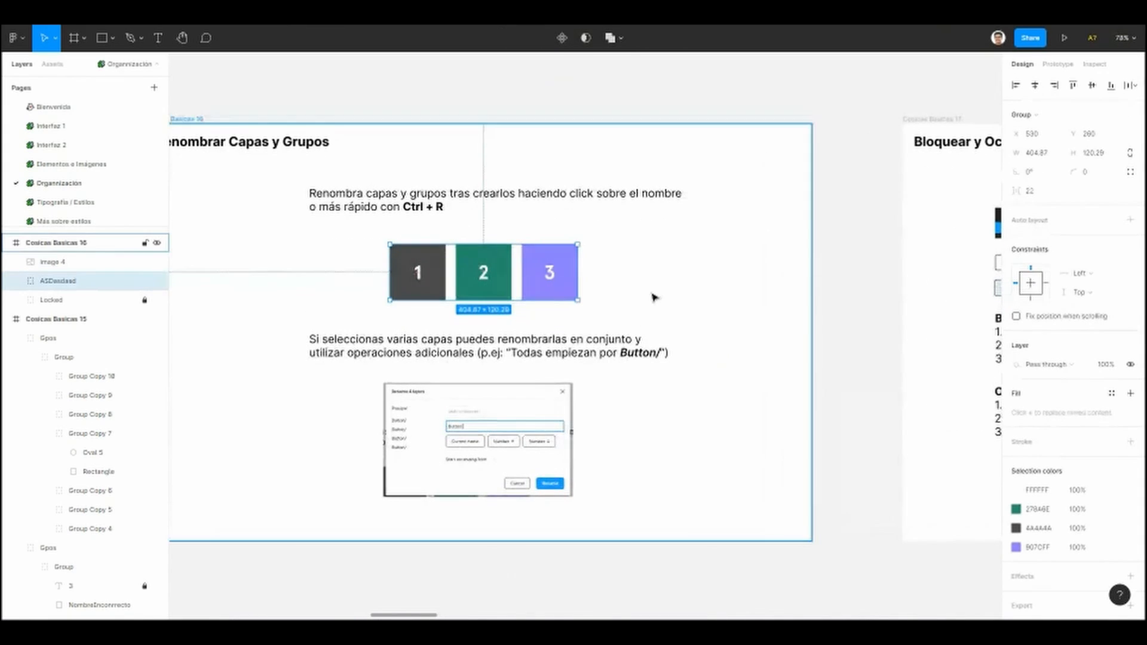
{"action": "key", "text": "ctrl+r"}
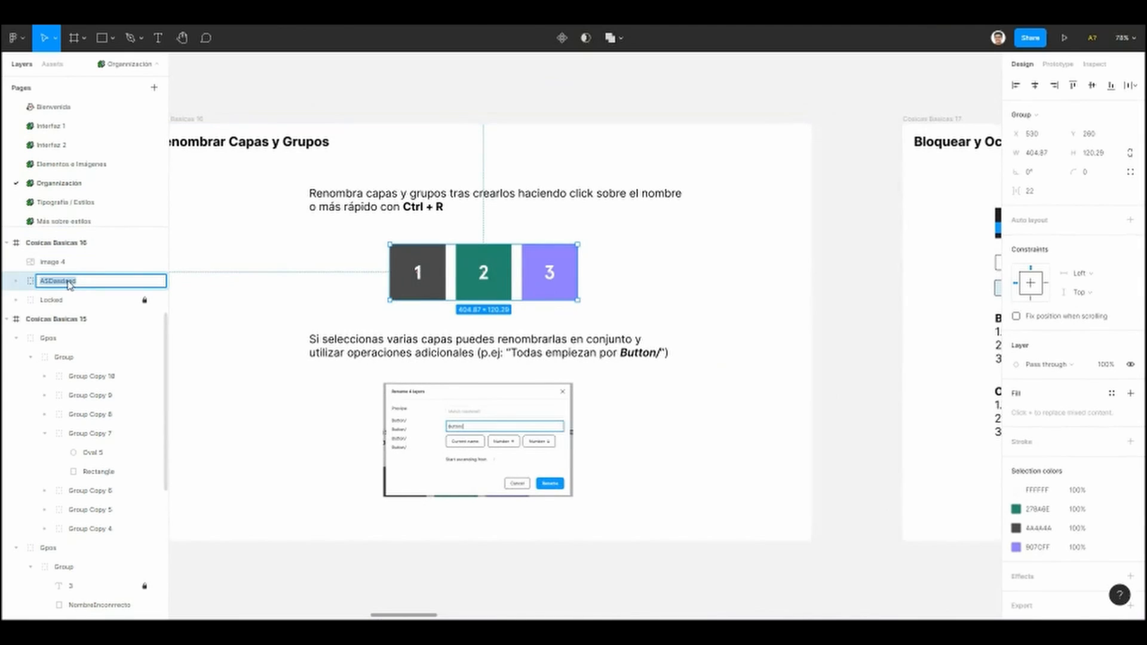
{"action": "type", "text": "Grupo 123"}
{"action": "key", "text": "Return"}
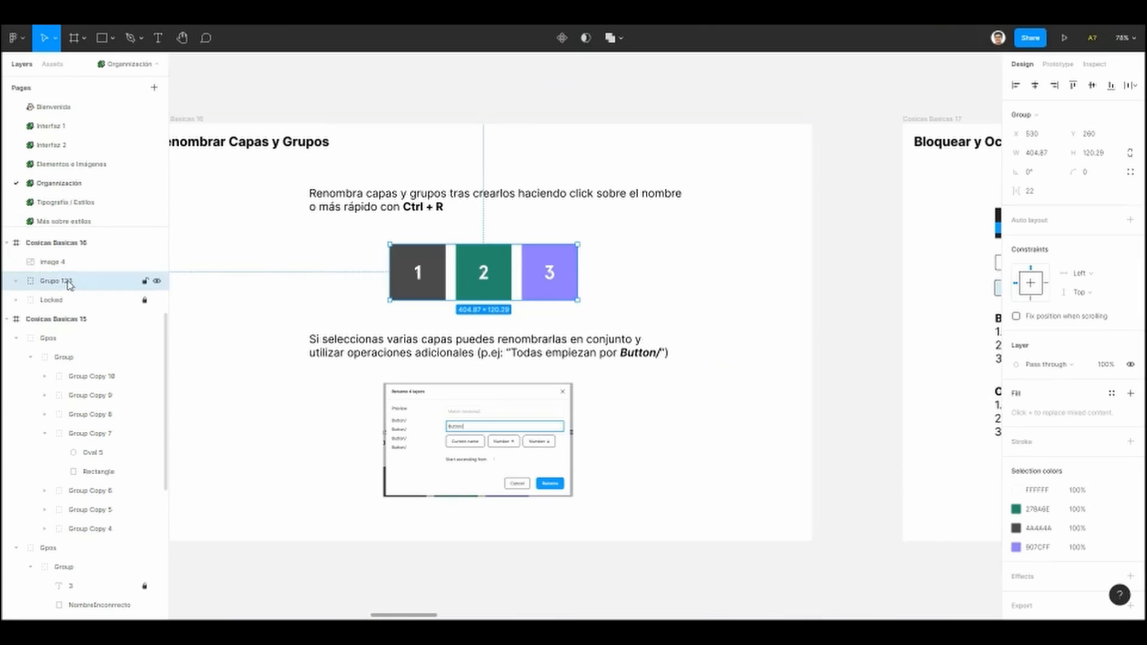
{"action": "left_click", "coordinate": [354, 312]}
Step: Collapse Group Copy 7, select the six layers from Group Copy 10 to Group Copy 5, and open the batch rename for them
{"action": "scroll", "coordinate": [327, 312], "scroll_direction": "left", "scroll_amount": 1}
{"action": "left_click_drag", "start_coordinate": [327, 312], "coordinate": [332, 313]}
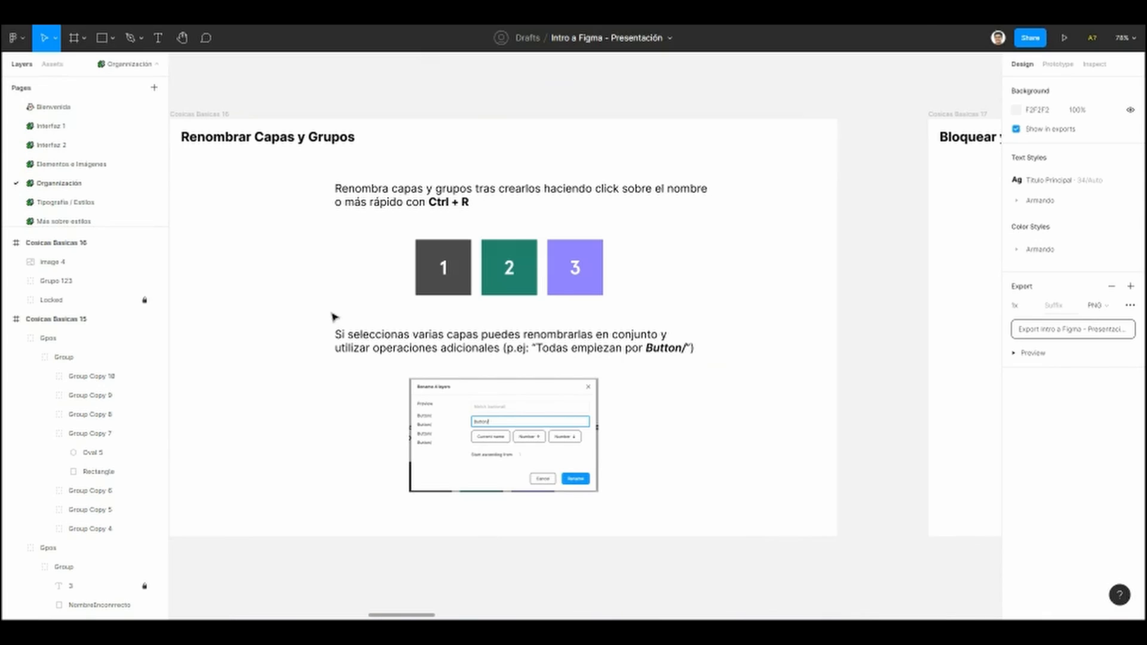
{"action": "scroll", "coordinate": [391, 395], "scroll_direction": "up", "scroll_amount": 3}
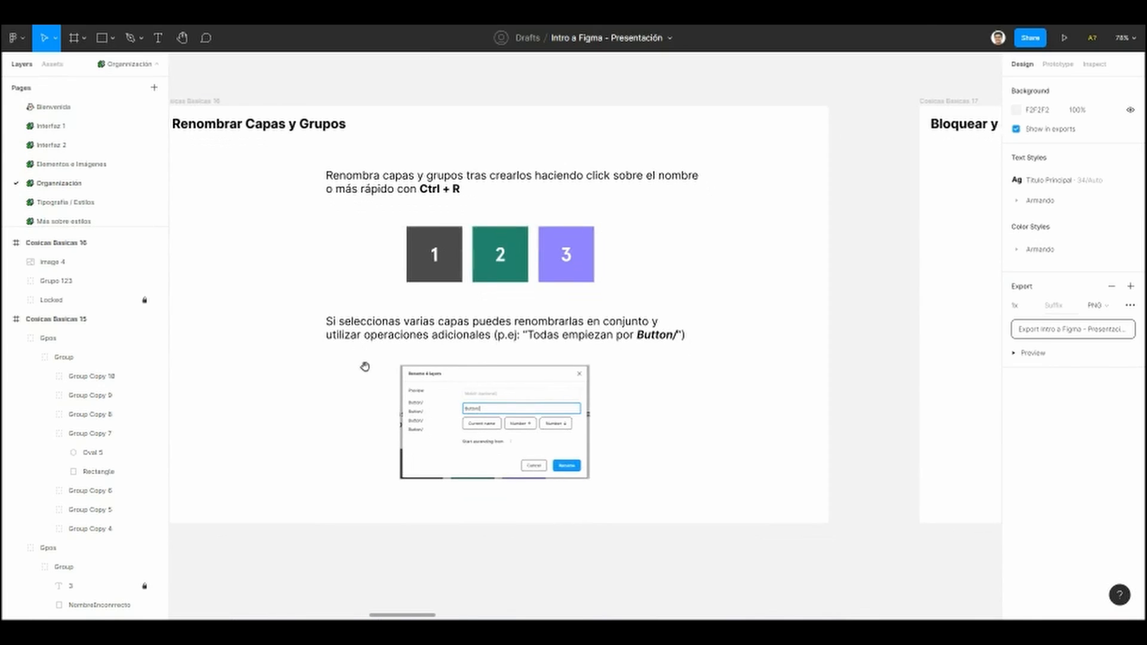
{"action": "scroll", "coordinate": [383, 361], "scroll_direction": "up", "scroll_amount": 3}
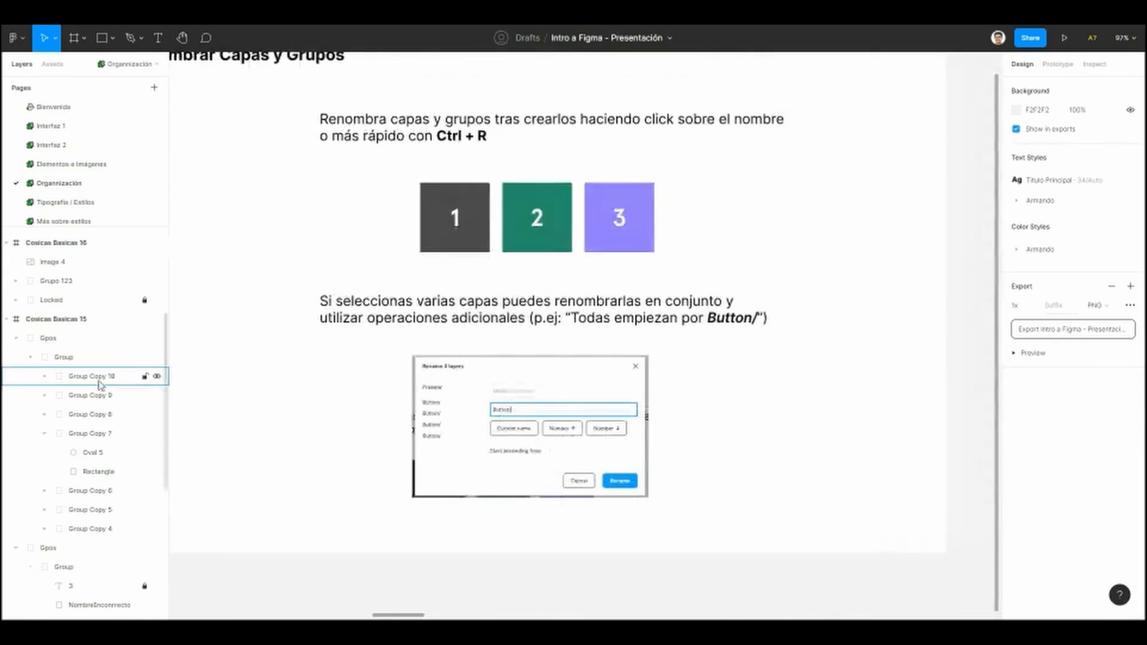
{"action": "left_click", "coordinate": [45, 433]}
{"action": "left_click", "coordinate": [75, 385]}
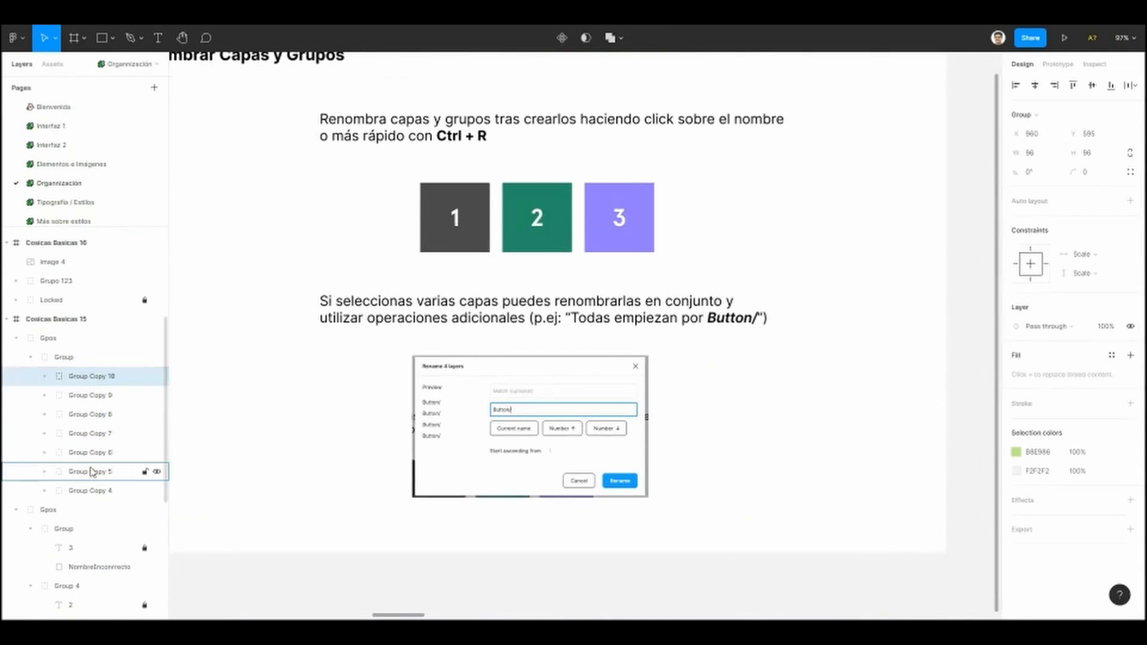
{"action": "left_click", "coordinate": [92, 471], "text": "shift"}
{"action": "key", "text": "ctrl+r"}
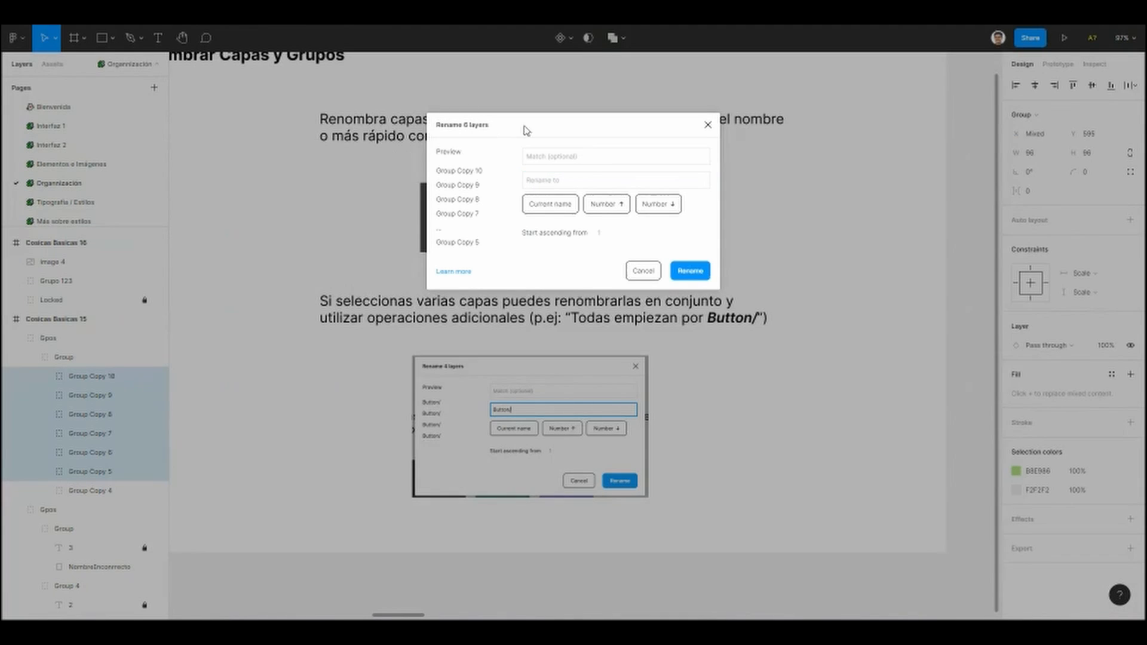
{"action": "left_click", "coordinate": [526, 157]}
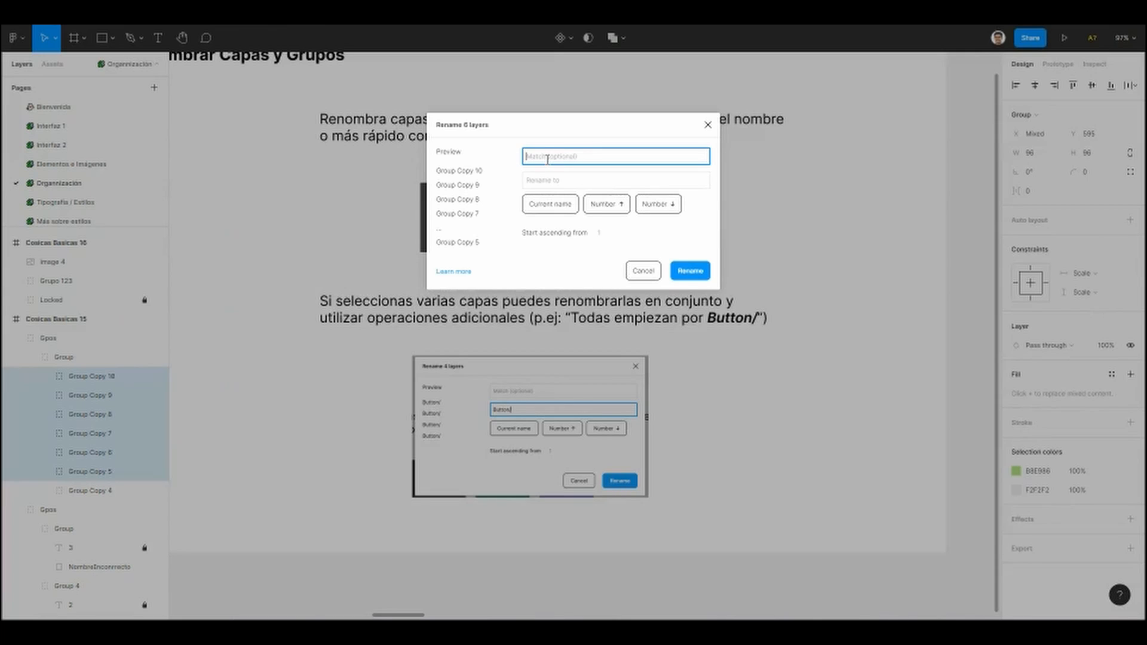
{"action": "type", "text": "Grupo"}
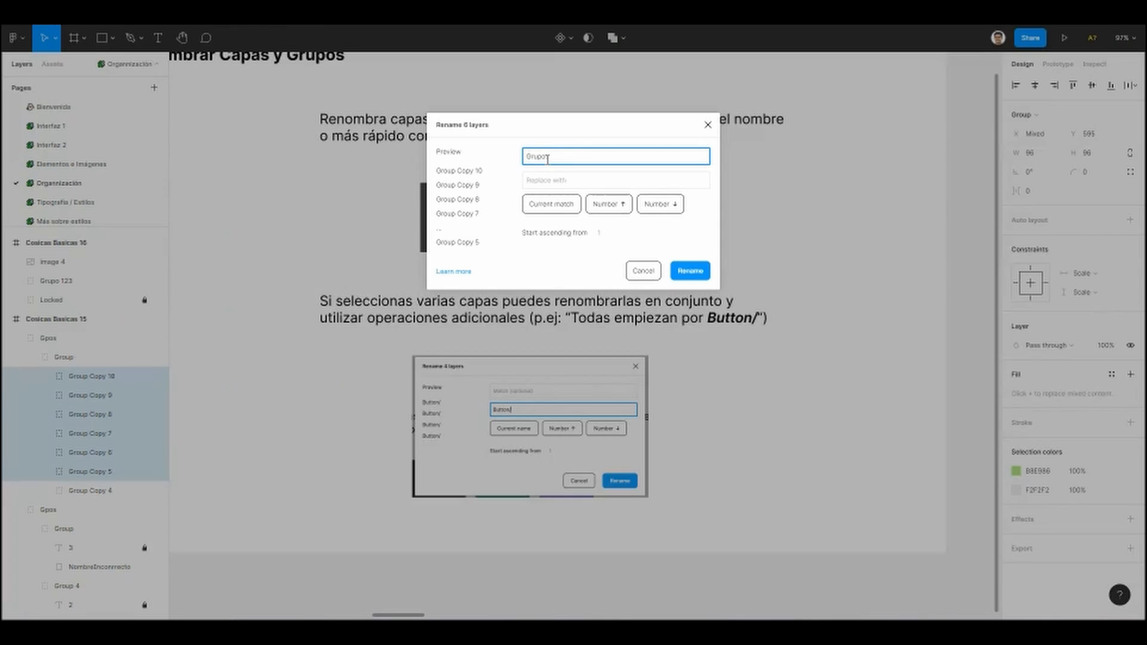
{"action": "key", "text": "BackSpace"}
{"action": "key", "text": "BackSpace"}
{"action": "key", "text": "BackSpace"}
Step: Rename all six selected layers to "Grupos" and clear the selection
{"action": "left_click", "coordinate": [573, 180]}
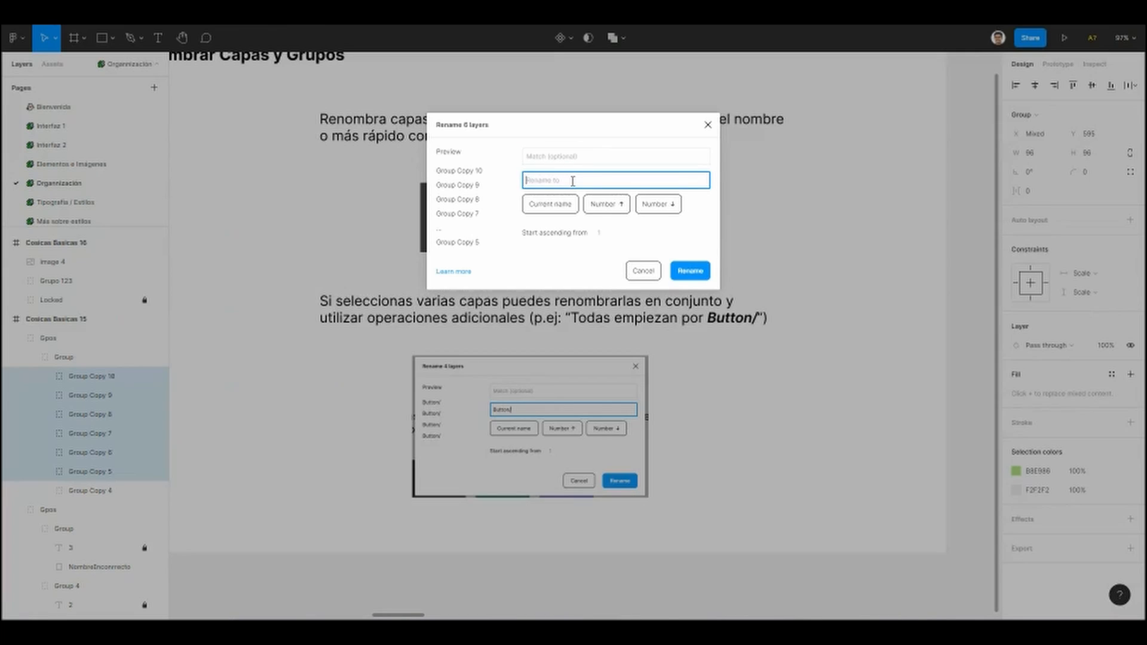
{"action": "type", "text": "Grupos"}
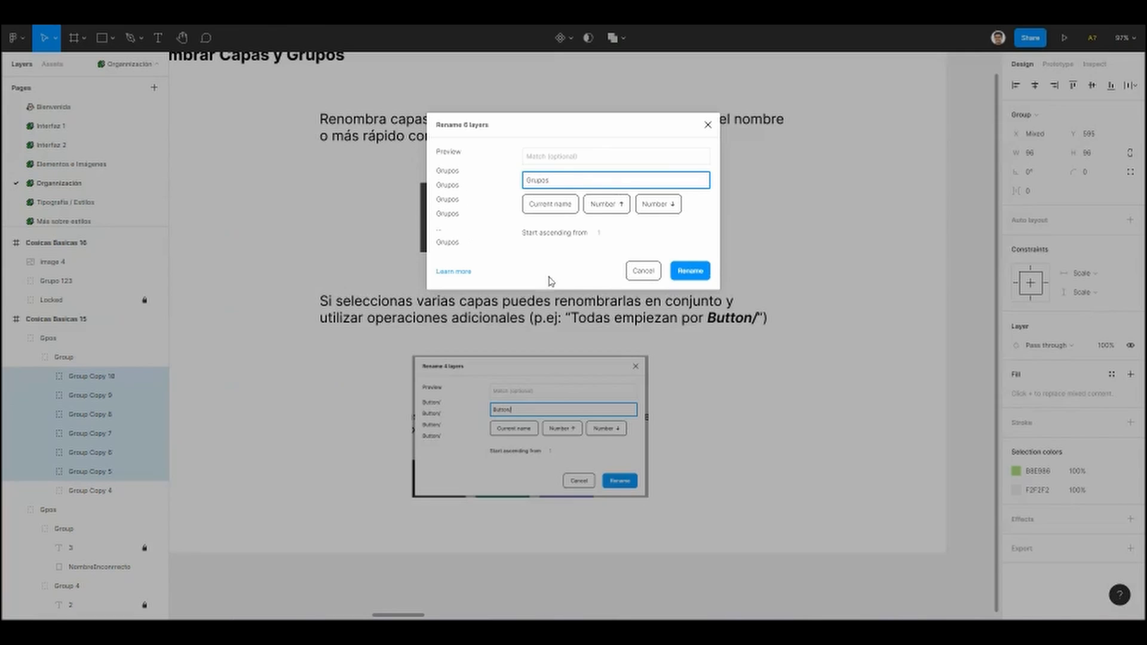
{"action": "left_click", "coordinate": [692, 272]}
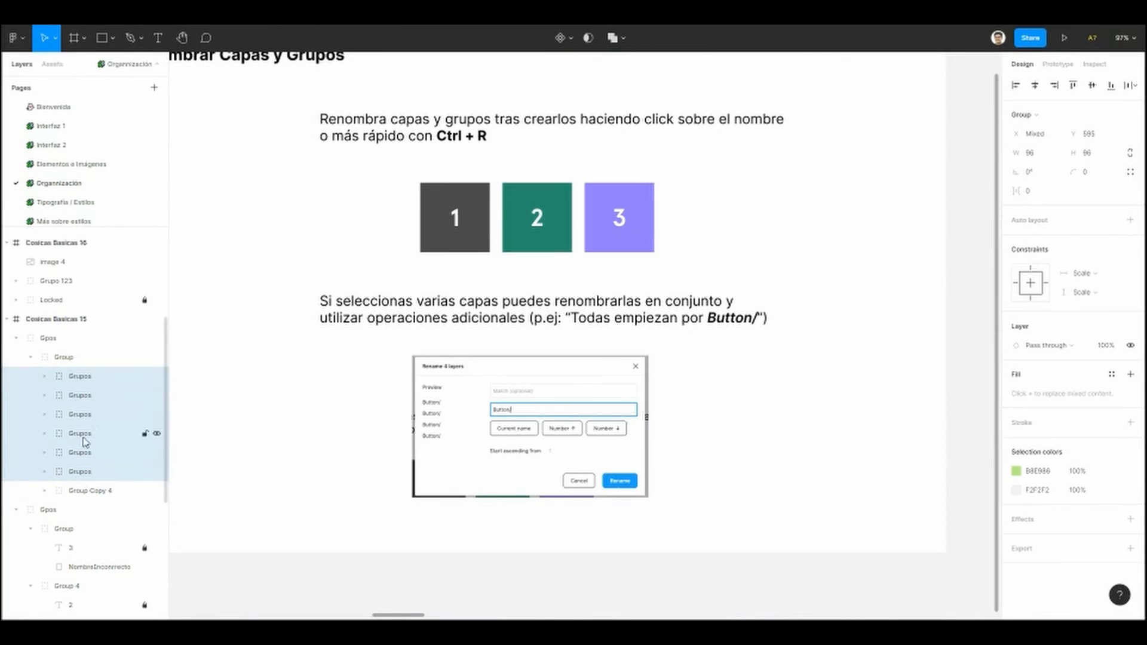
{"action": "left_click", "coordinate": [243, 387]}
Step: Go to the "Bloquear y Ocultar Capas" slide and examine its instructions for locking and hiding layers
{"action": "scroll", "coordinate": [258, 358], "scroll_direction": "down", "scroll_amount": 1}
{"action": "scroll", "coordinate": [258, 359], "scroll_direction": "down", "scroll_amount": 2}
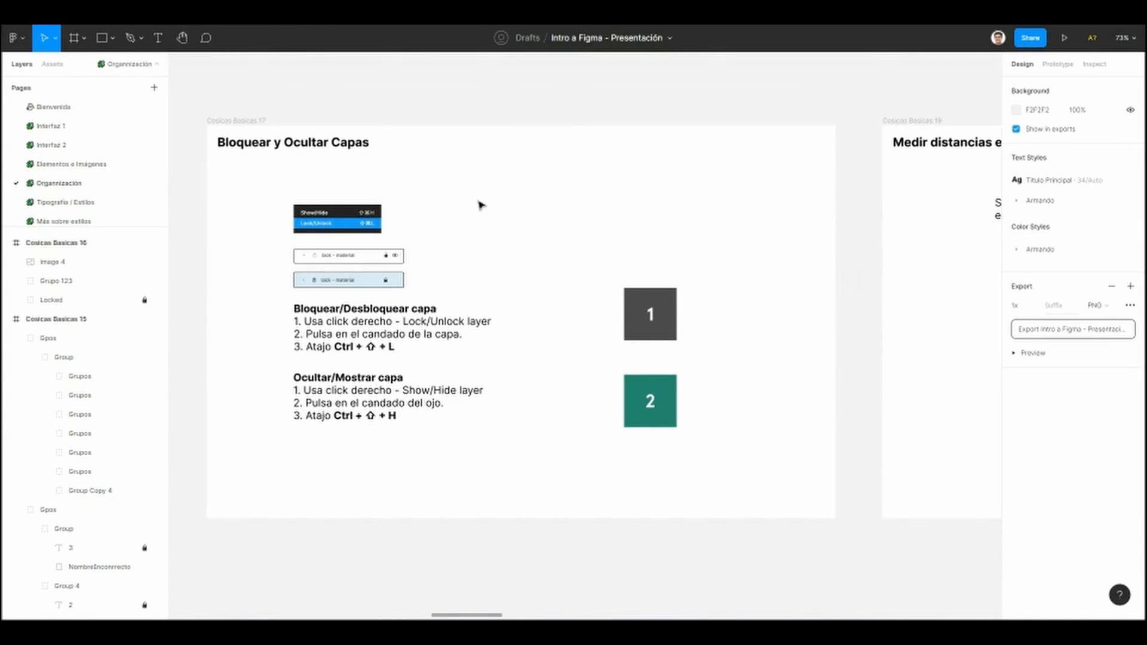
{"action": "left_click_drag", "start_coordinate": [480, 203], "coordinate": [470, 177]}
{"action": "scroll", "coordinate": [458, 259], "scroll_direction": "up", "scroll_amount": 3}
{"action": "scroll", "coordinate": [488, 285], "scroll_direction": "down", "scroll_amount": 1}
{"action": "left_click_drag", "start_coordinate": [464, 245], "coordinate": [512, 291]}
{"action": "scroll", "coordinate": [511, 275], "scroll_direction": "down", "scroll_amount": 1}
{"action": "scroll", "coordinate": [534, 254], "scroll_direction": "up", "scroll_amount": 2}
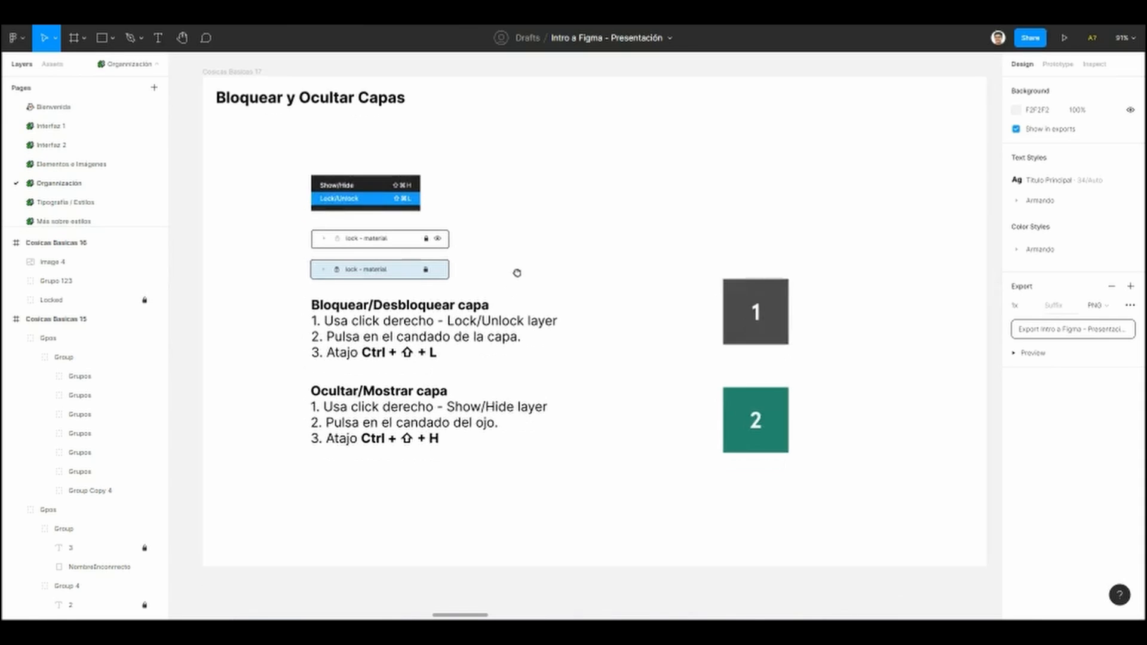
{"action": "scroll", "coordinate": [513, 281], "scroll_direction": "up", "scroll_amount": 2}
{"action": "scroll", "coordinate": [505, 279], "scroll_direction": "down", "scroll_amount": 2}
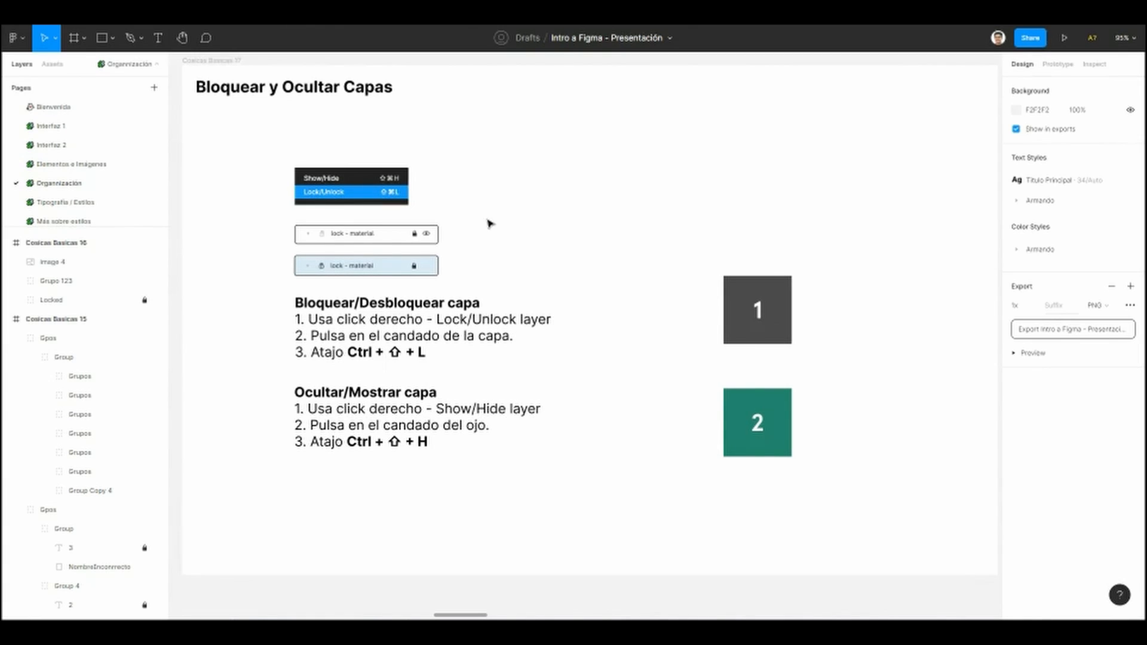
{"action": "left_click_drag", "start_coordinate": [487, 220], "coordinate": [493, 225]}
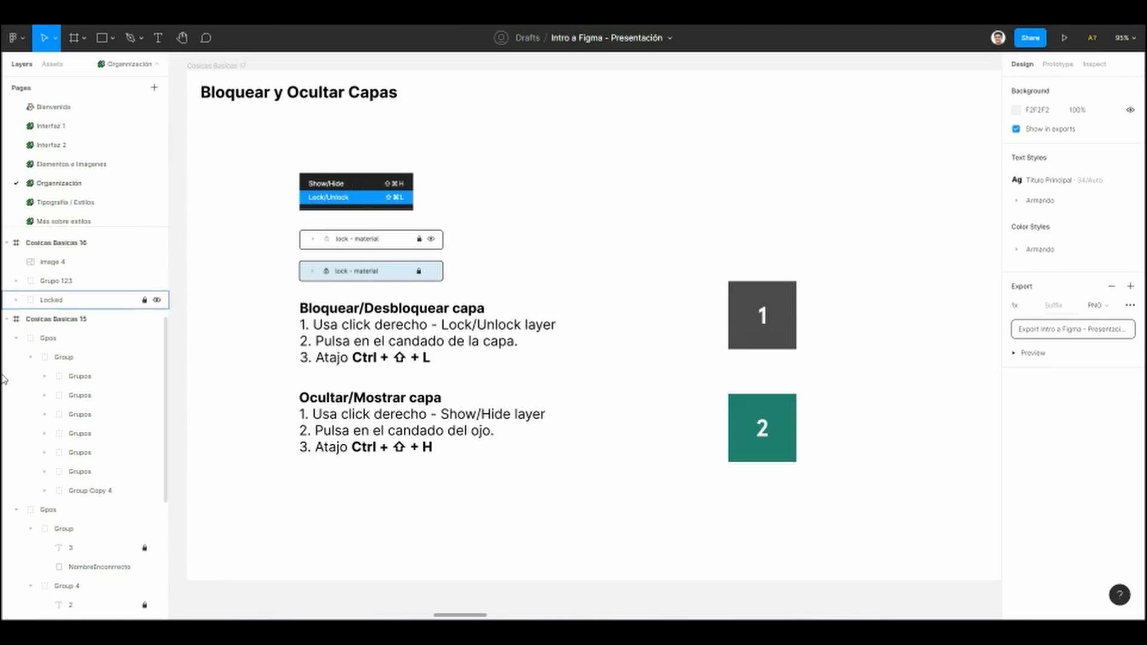
Step: Collapse the expanded groups in the layer list and select the dark grey square 1 on the "Bloquear y Ocultar Capas" slide
{"action": "left_click", "coordinate": [17, 339]}
{"action": "left_click", "coordinate": [19, 358]}
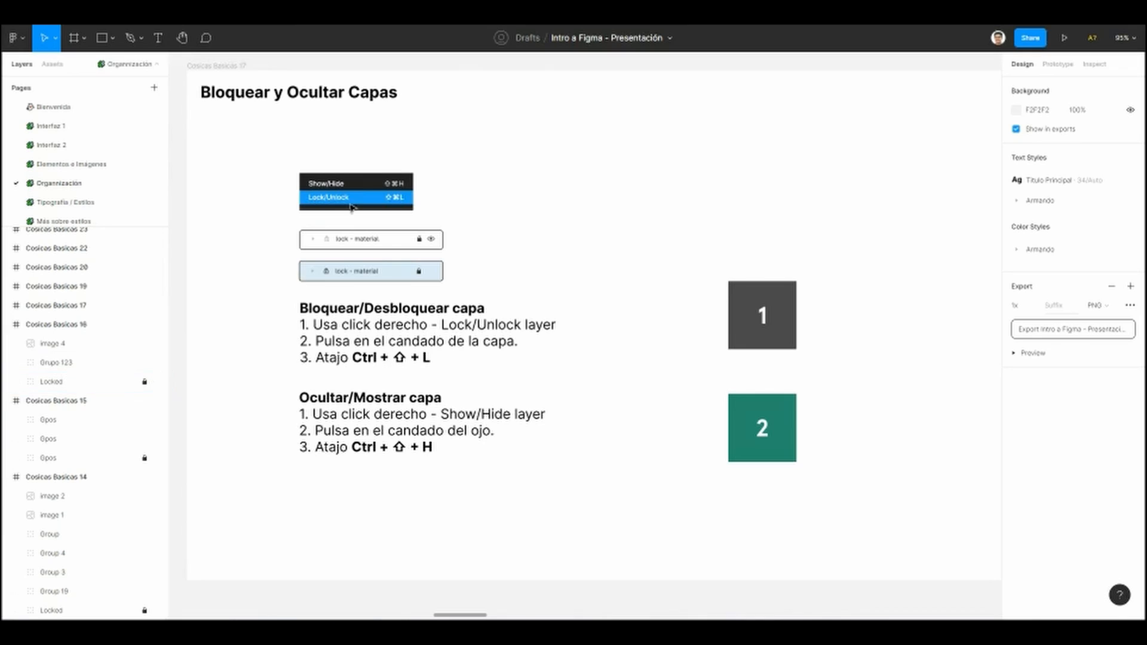
{"action": "left_click", "coordinate": [738, 340]}
{"action": "left_click_drag", "start_coordinate": [687, 364], "coordinate": [601, 370]}
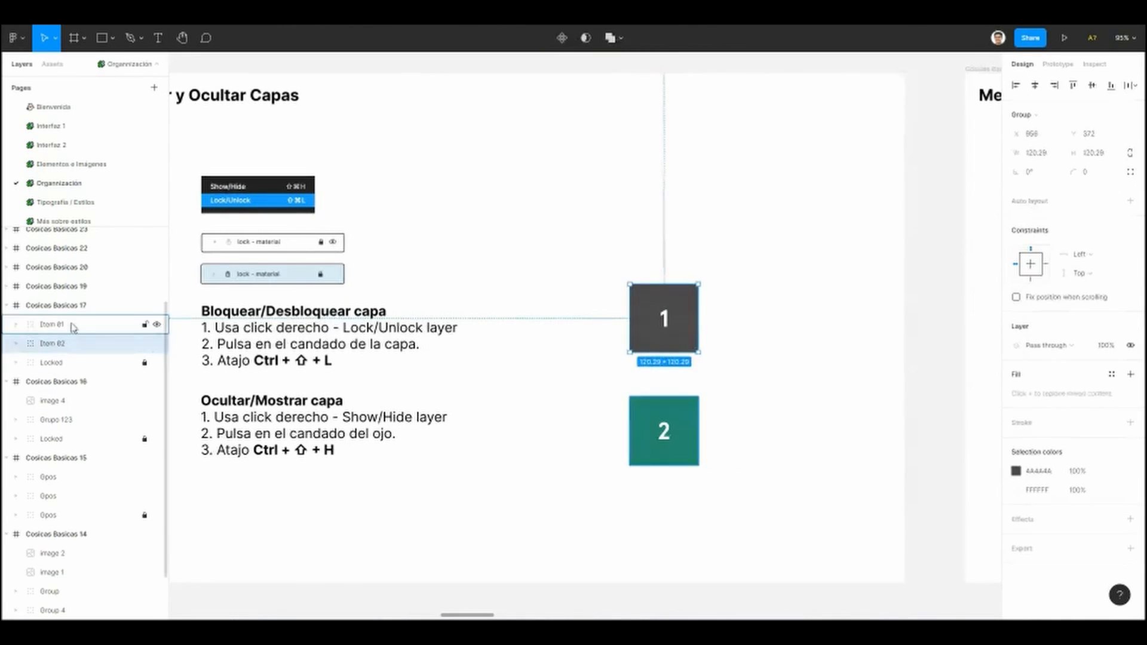
Step: Apply the Lock/Unlock command to the dark grey square 1, the Item 02 layer
{"action": "right_click", "coordinate": [51, 349]}
{"action": "left_click", "coordinate": [536, 340]}
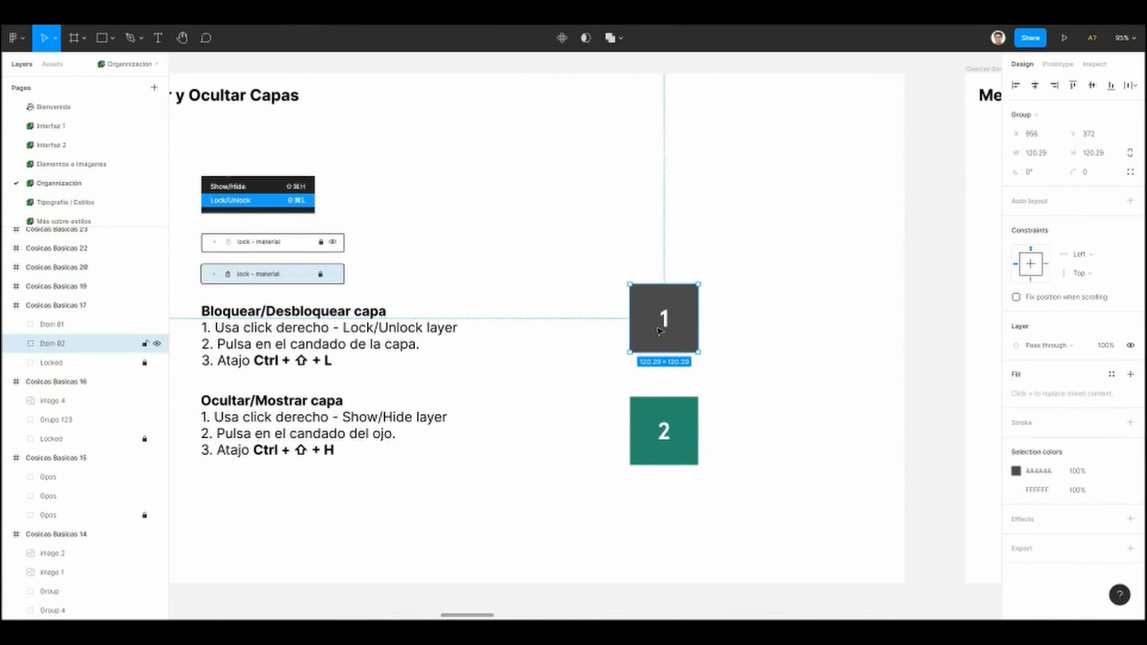
{"action": "right_click", "coordinate": [669, 313]}
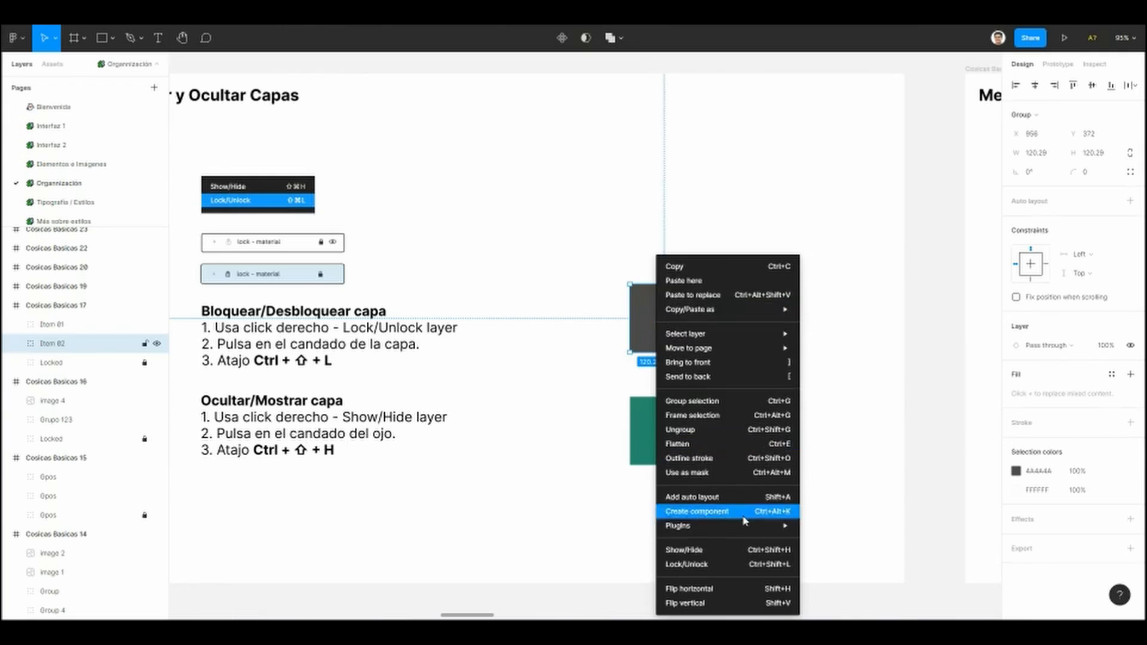
{"action": "left_click", "coordinate": [701, 566]}
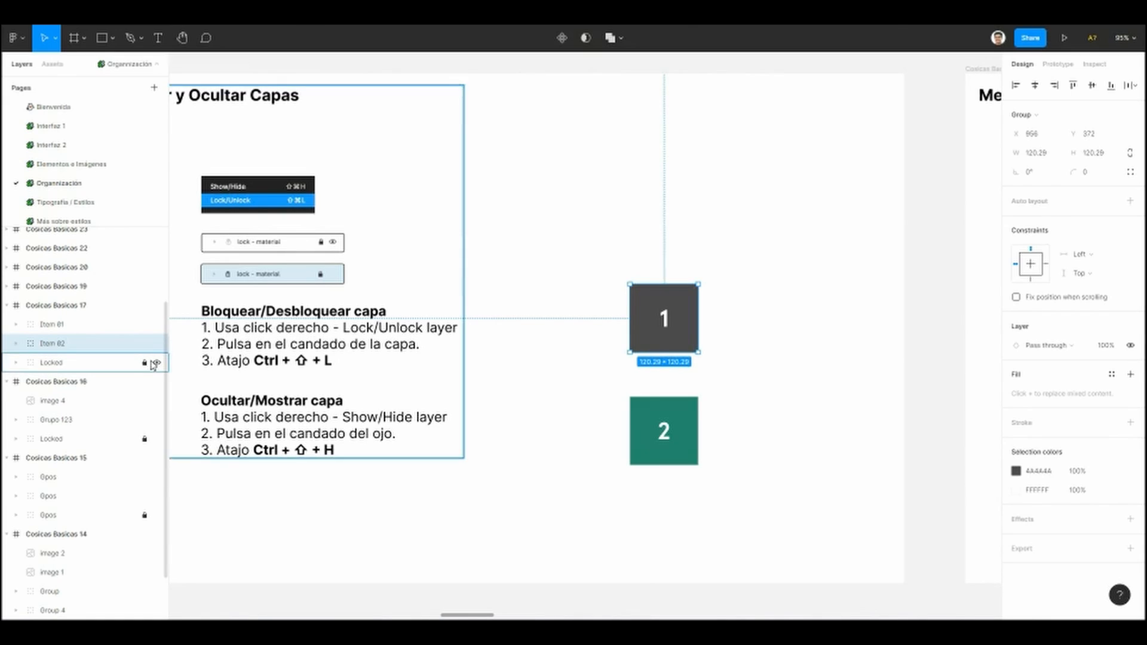
Step: Clear the selection and examine the slide's instructions for locking and unlocking a layer
{"action": "left_click", "coordinate": [504, 235]}
{"action": "scroll", "coordinate": [551, 310], "scroll_direction": "up", "scroll_amount": 3}
{"action": "scroll", "coordinate": [555, 312], "scroll_direction": "down", "scroll_amount": 1}
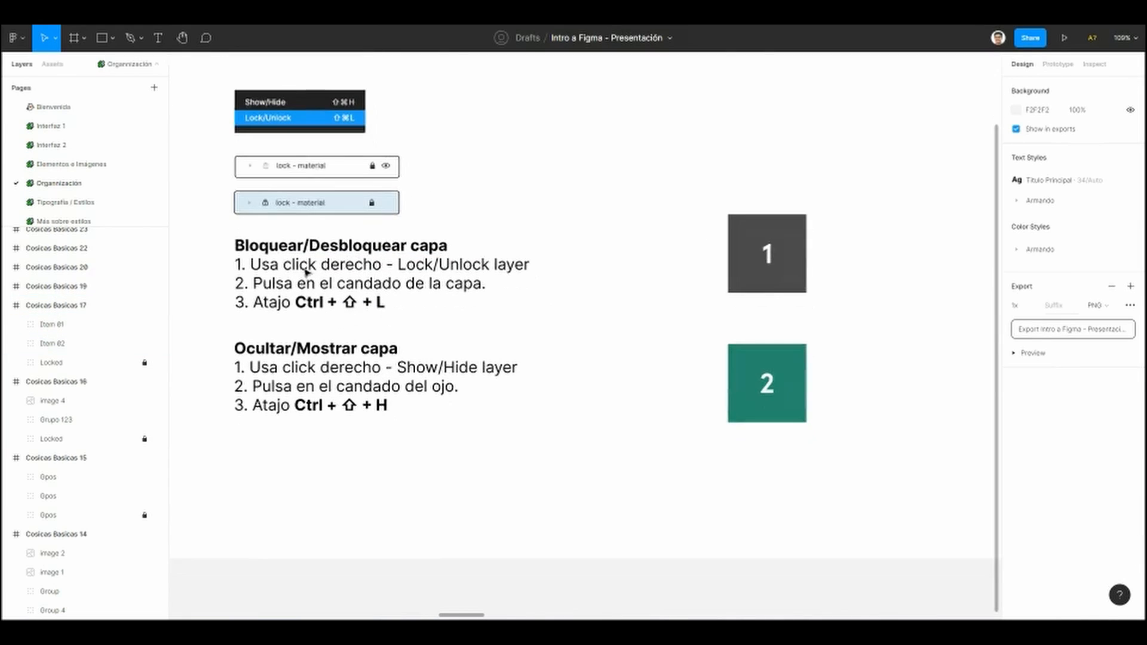
{"action": "scroll", "coordinate": [305, 281], "scroll_direction": "up", "scroll_amount": 2}
{"action": "mouse_move", "coordinate": [235, 286]}
{"action": "left_mouse_down"}
{"action": "mouse_move", "coordinate": [213, 290]}
{"action": "mouse_move", "coordinate": [222, 284]}
{"action": "left_mouse_up"}
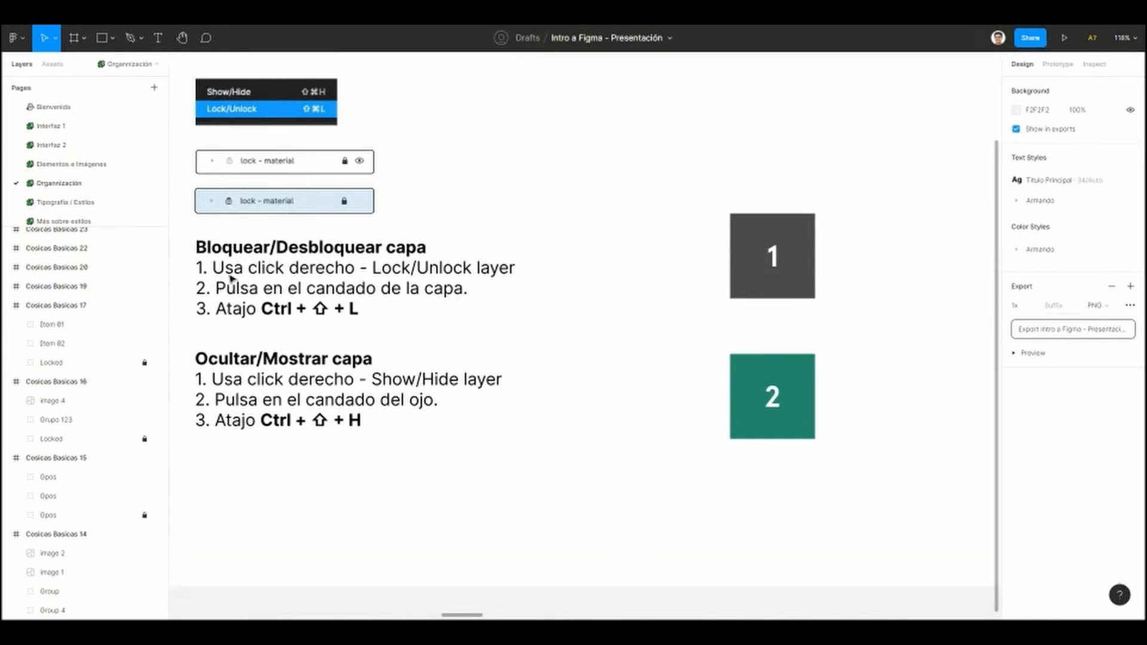
{"action": "left_click_drag", "start_coordinate": [353, 274], "coordinate": [368, 274]}
{"action": "left_click", "coordinate": [782, 252]}
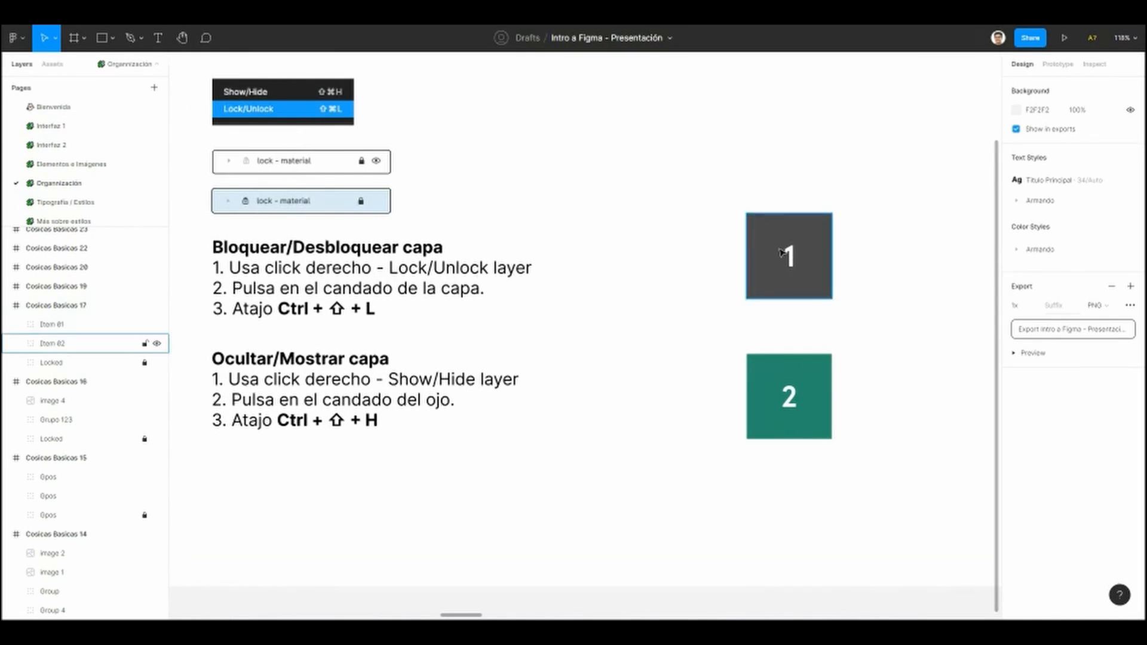
{"action": "left_click", "coordinate": [780, 250]}
{"action": "left_click", "coordinate": [281, 294]}
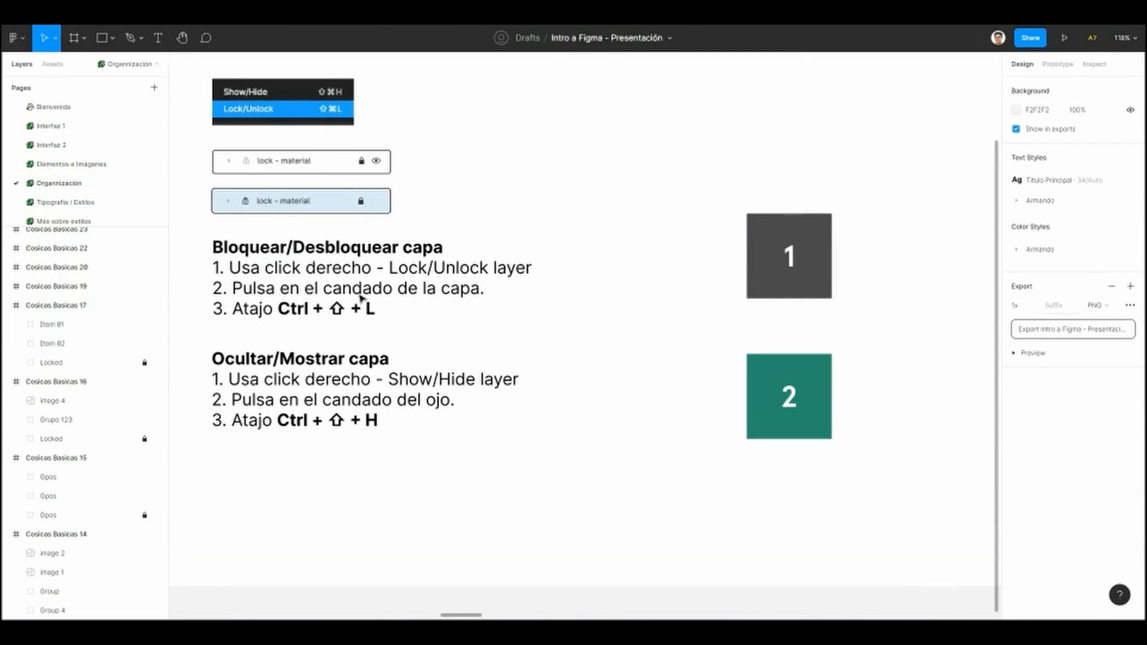
{"action": "left_click_drag", "start_coordinate": [370, 296], "coordinate": [380, 298]}
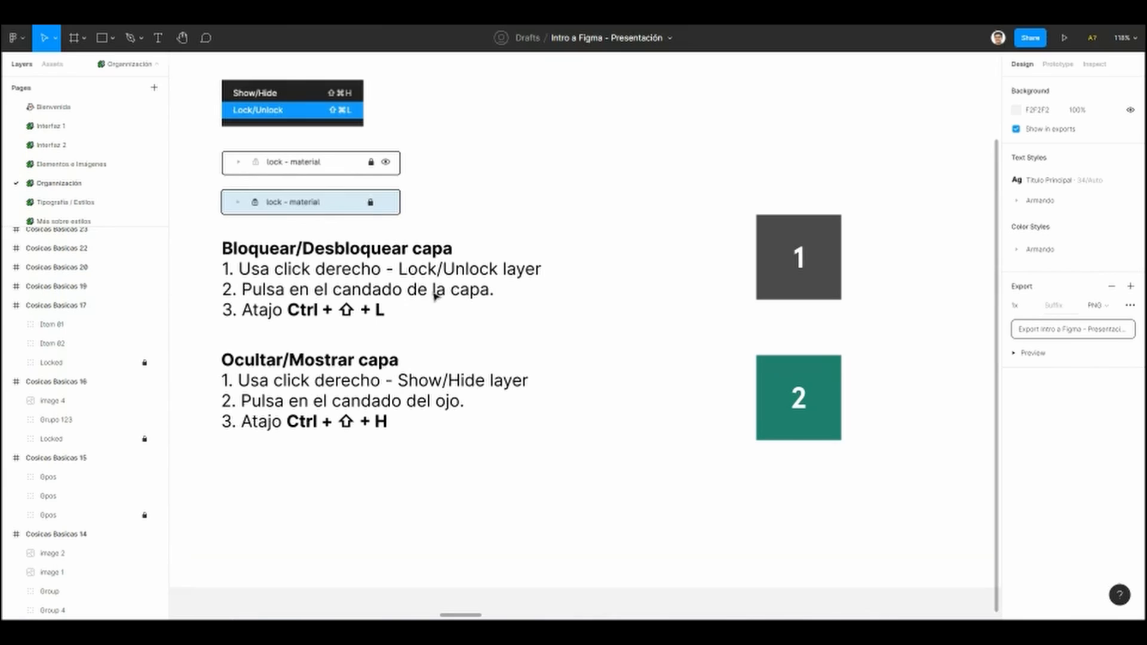
{"action": "left_click_drag", "start_coordinate": [278, 323], "coordinate": [268, 322]}
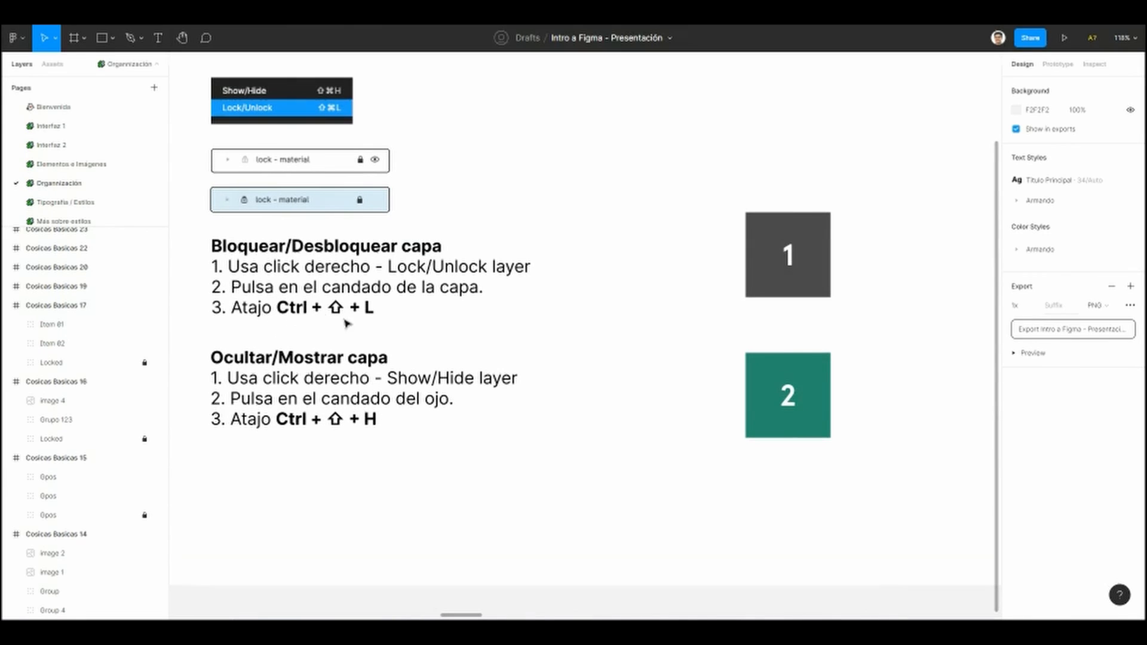
Step: Lock the Item 02 layer of the dark grey square 1 and clear the selection
{"action": "left_click", "coordinate": [770, 264]}
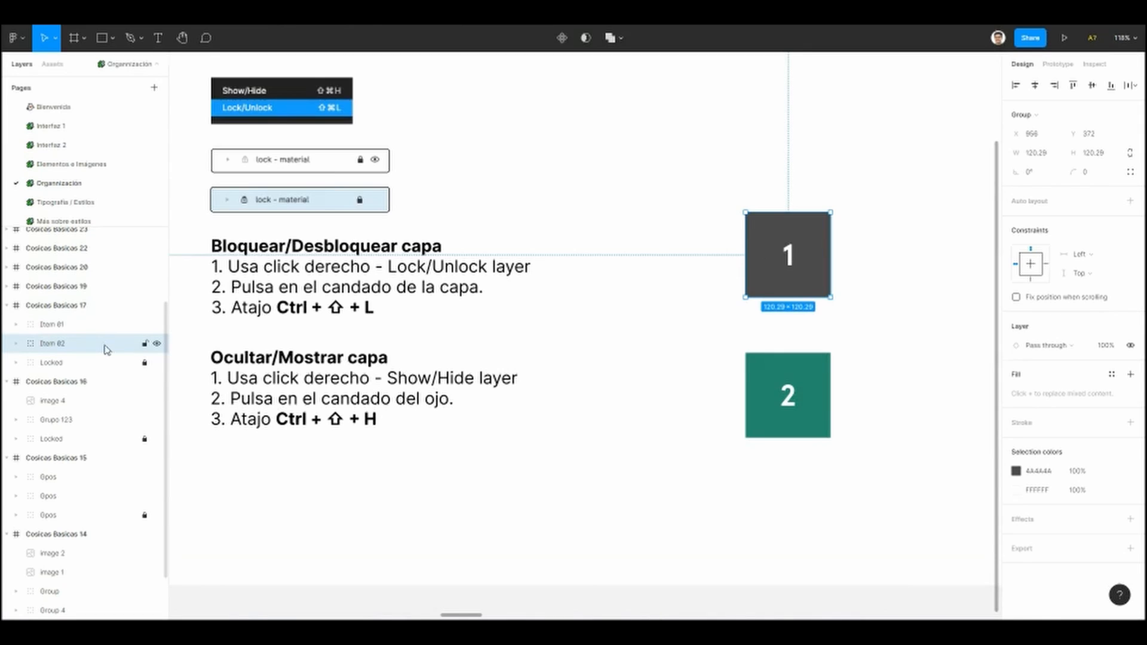
{"action": "left_click", "coordinate": [145, 344]}
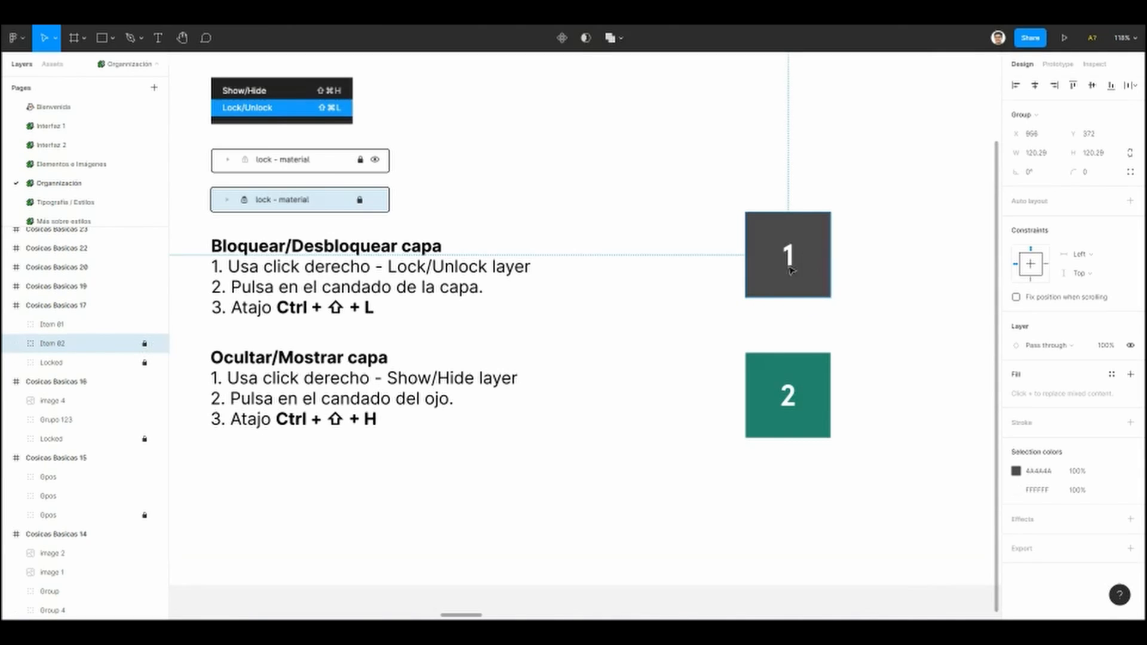
{"action": "left_click", "coordinate": [737, 321]}
{"action": "left_click_drag", "start_coordinate": [720, 312], "coordinate": [680, 328]}
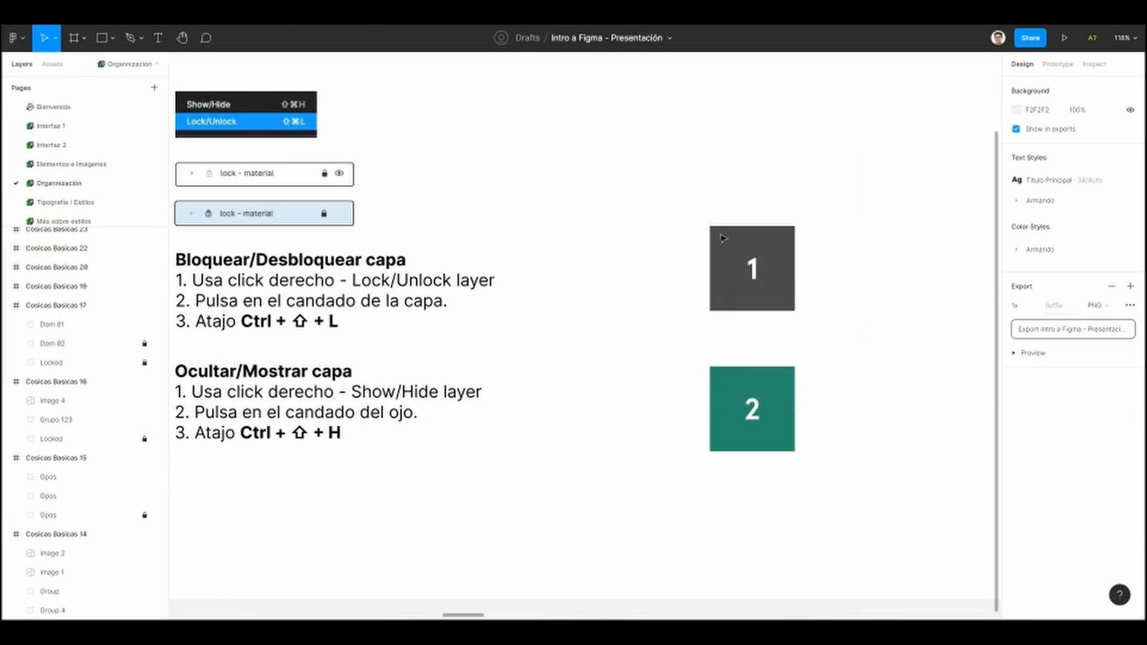
{"action": "left_click_drag", "start_coordinate": [649, 271], "coordinate": [694, 256]}
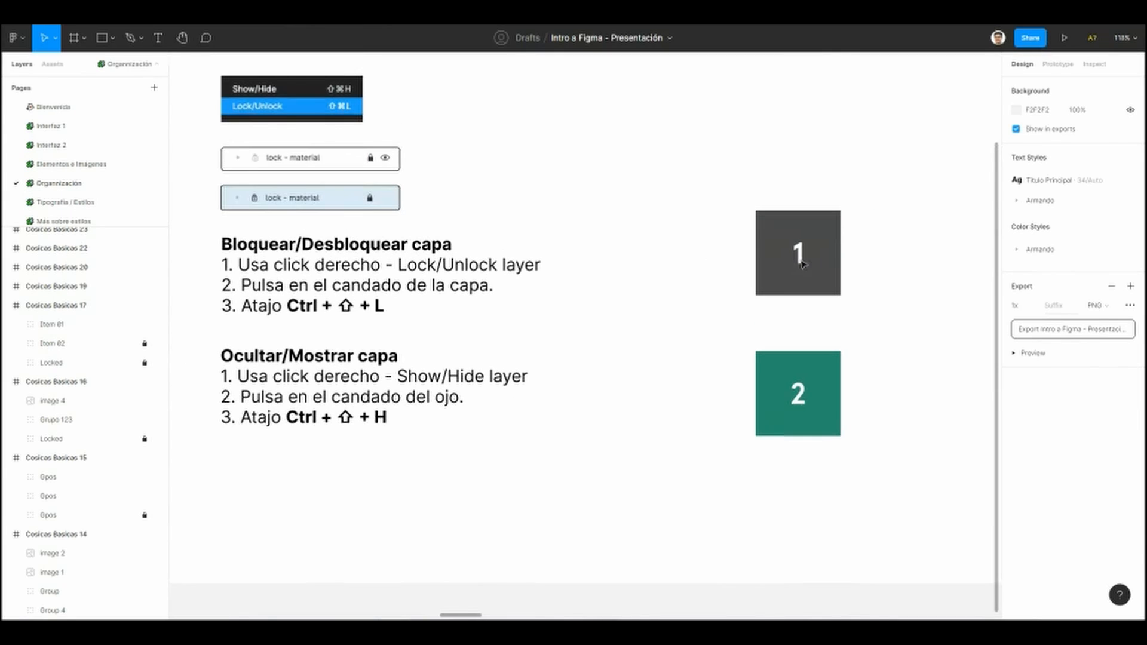
{"action": "mouse_move", "coordinate": [688, 160]}
{"action": "left_mouse_down"}
{"action": "mouse_move", "coordinate": [678, 159]}
{"action": "mouse_move", "coordinate": [677, 176]}
{"action": "left_mouse_up"}
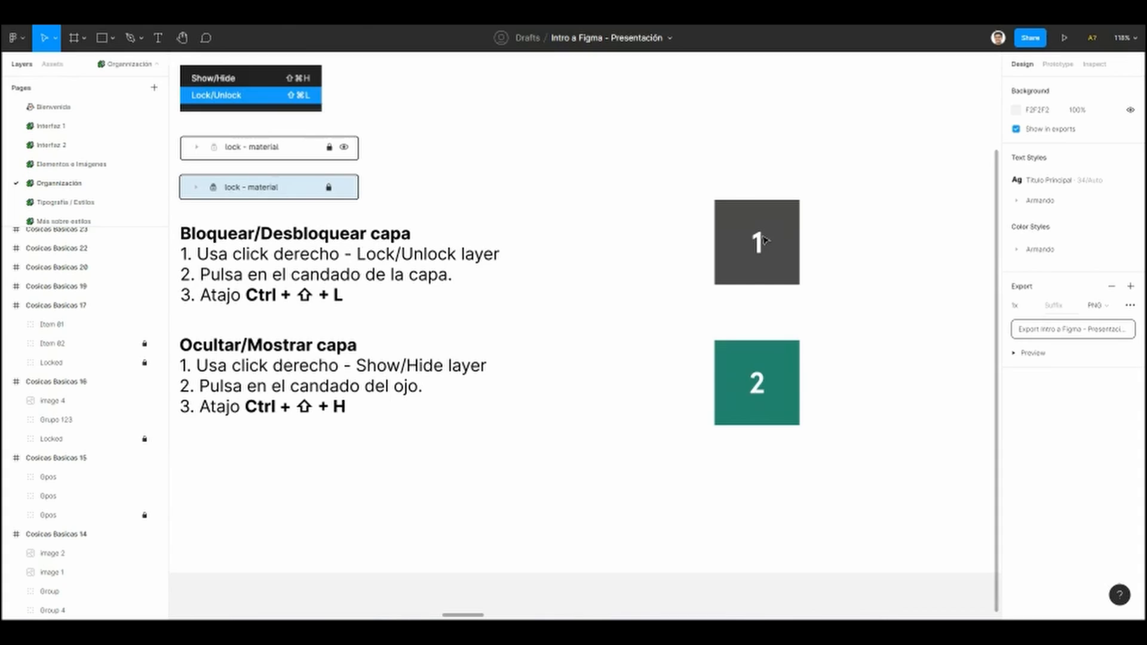
Step: Examine the "Ocultar/Mostrar capa" instructions for hiding and showing a layer
{"action": "mouse_move", "coordinate": [653, 256]}
{"action": "left_mouse_down"}
{"action": "mouse_move", "coordinate": [663, 248]}
{"action": "mouse_move", "coordinate": [646, 253]}
{"action": "left_mouse_up"}
{"action": "scroll", "coordinate": [494, 359], "scroll_direction": "up", "scroll_amount": 1}
{"action": "left_click_drag", "start_coordinate": [499, 363], "coordinate": [509, 373]}
{"action": "left_click_drag", "start_coordinate": [394, 248], "coordinate": [407, 260]}
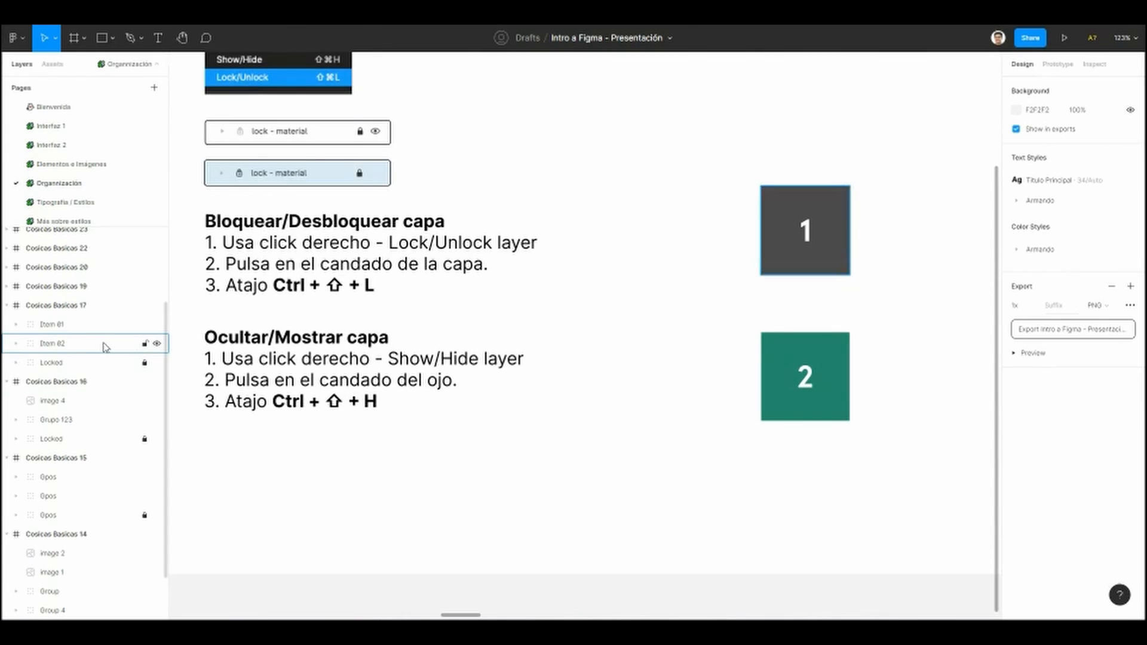
{"action": "scroll", "coordinate": [451, 330], "scroll_direction": "down", "scroll_amount": 1}
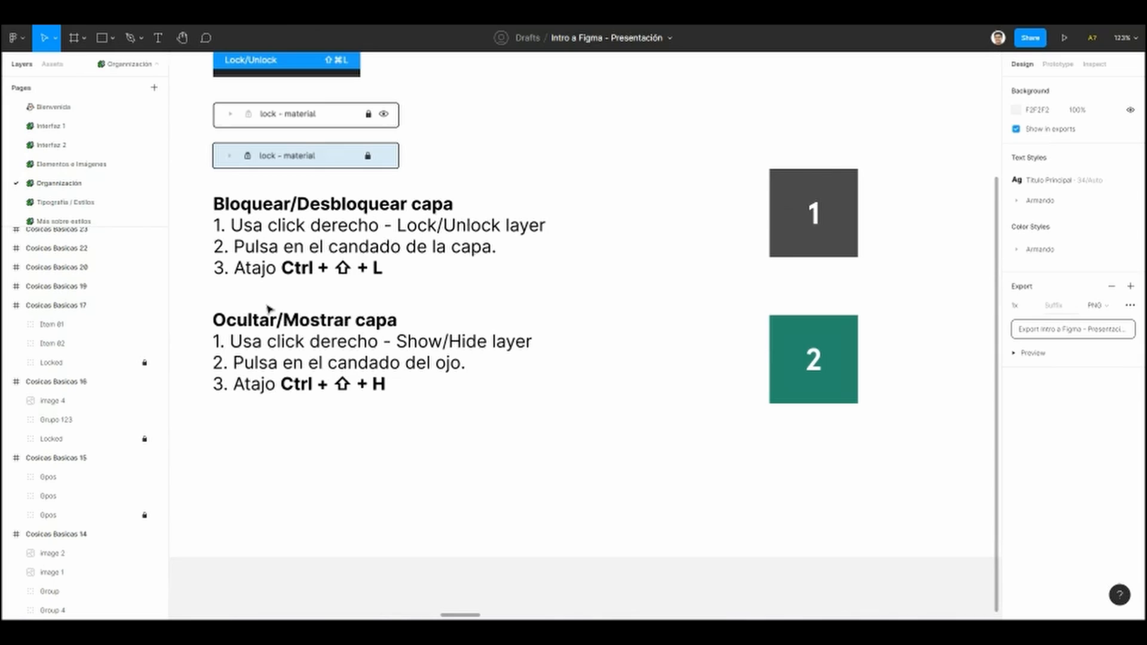
{"action": "left_click_drag", "start_coordinate": [361, 353], "coordinate": [357, 361]}
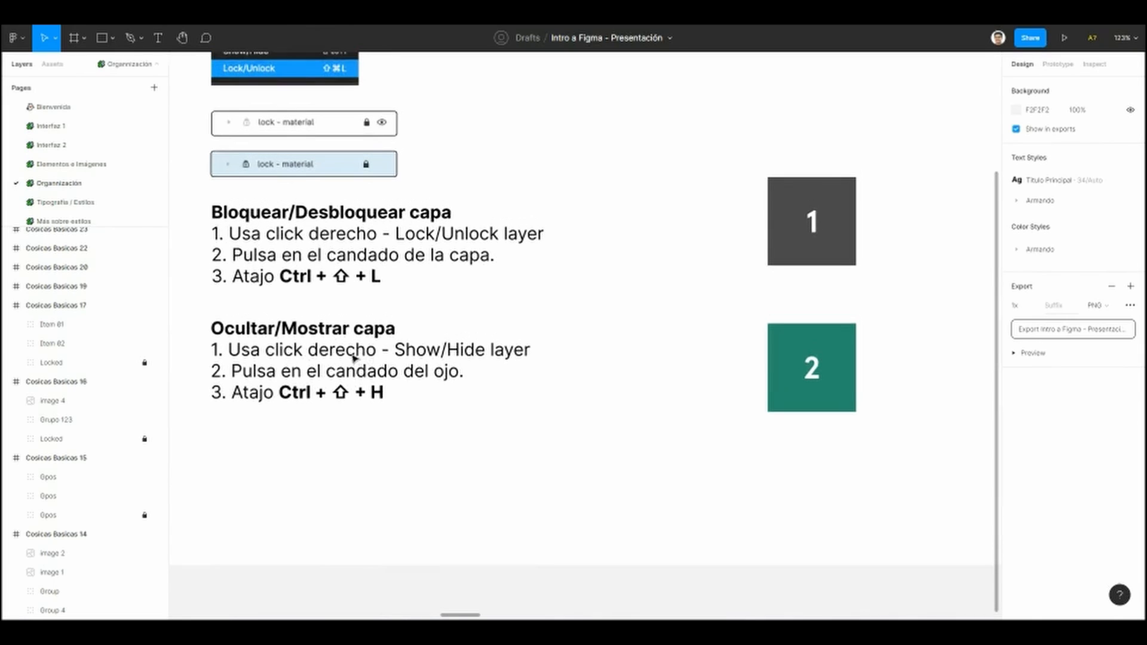
{"action": "left_click_drag", "start_coordinate": [278, 349], "coordinate": [269, 347]}
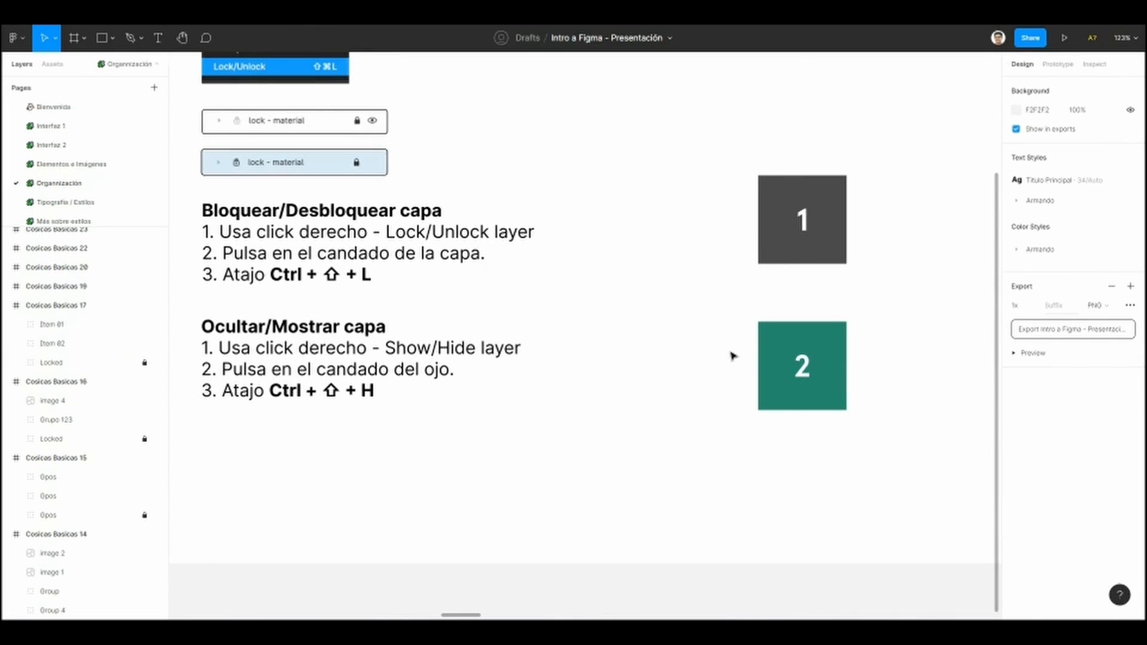
Step: Hide the Item 01 layer of the green square 2 and clear the selection
{"action": "left_click", "coordinate": [776, 361]}
{"action": "right_click", "coordinate": [780, 364]}
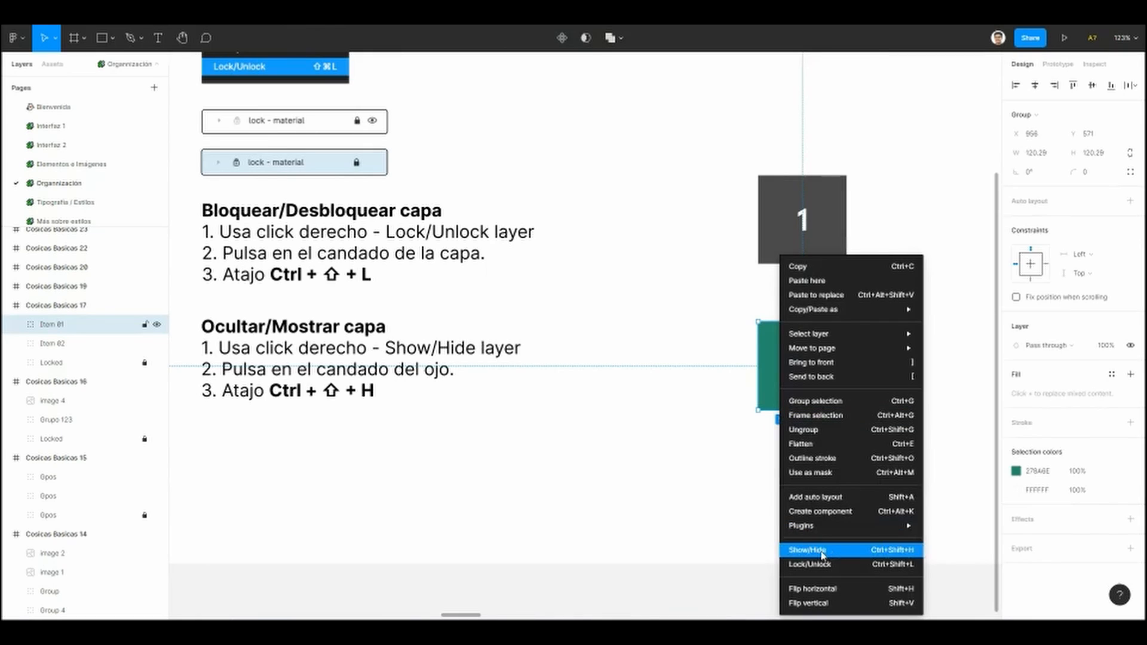
{"action": "key", "text": "Escape"}
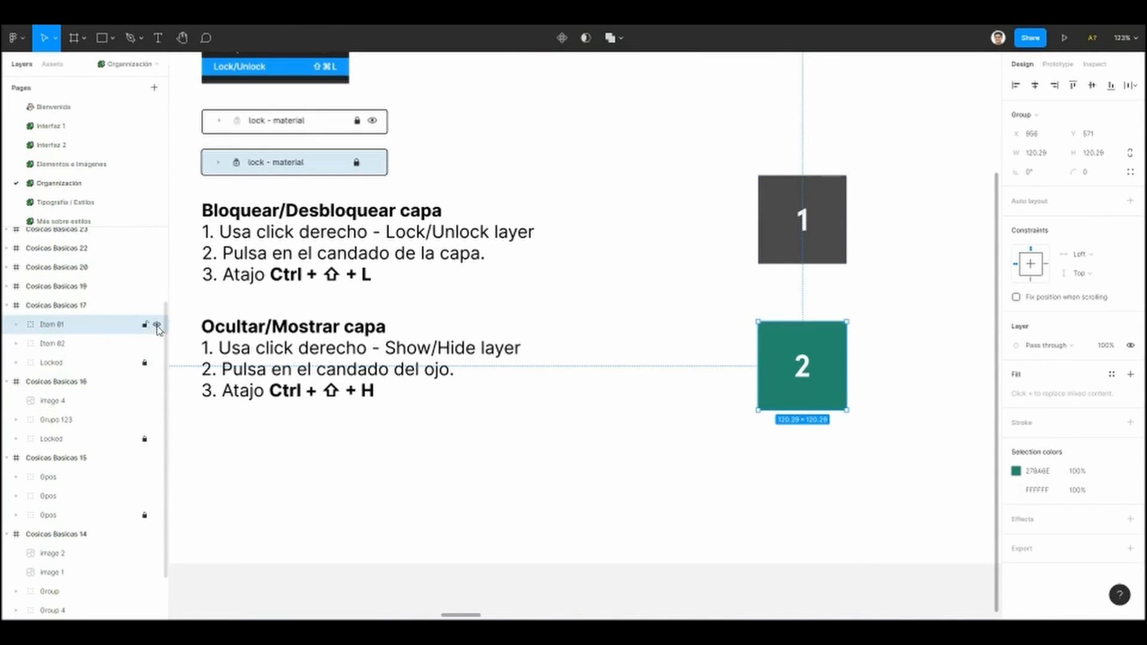
{"action": "left_click", "coordinate": [157, 325]}
{"action": "left_click", "coordinate": [756, 453]}
{"action": "scroll", "coordinate": [692, 441], "scroll_direction": "down", "scroll_amount": 3}
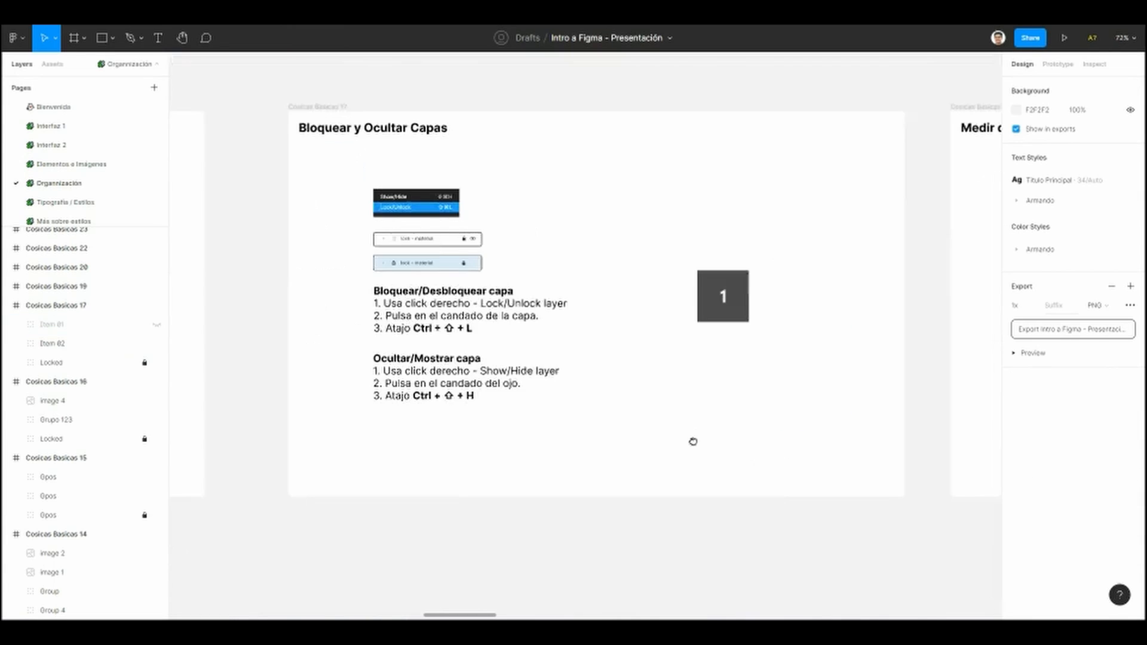
Step: Try marquee-selecting across the dark grey square 1 and the area of the hidden green square 2, and clear the selection
{"action": "scroll", "coordinate": [650, 440], "scroll_direction": "up", "scroll_amount": 3}
{"action": "left_click_drag", "start_coordinate": [650, 440], "coordinate": [601, 448]}
{"action": "left_click_drag", "start_coordinate": [595, 443], "coordinate": [815, 264]}
{"action": "left_click", "coordinate": [738, 409]}
{"action": "left_click_drag", "start_coordinate": [619, 133], "coordinate": [696, 269]}
{"action": "left_click", "coordinate": [809, 442]}
{"action": "left_click_drag", "start_coordinate": [608, 142], "coordinate": [730, 425]}
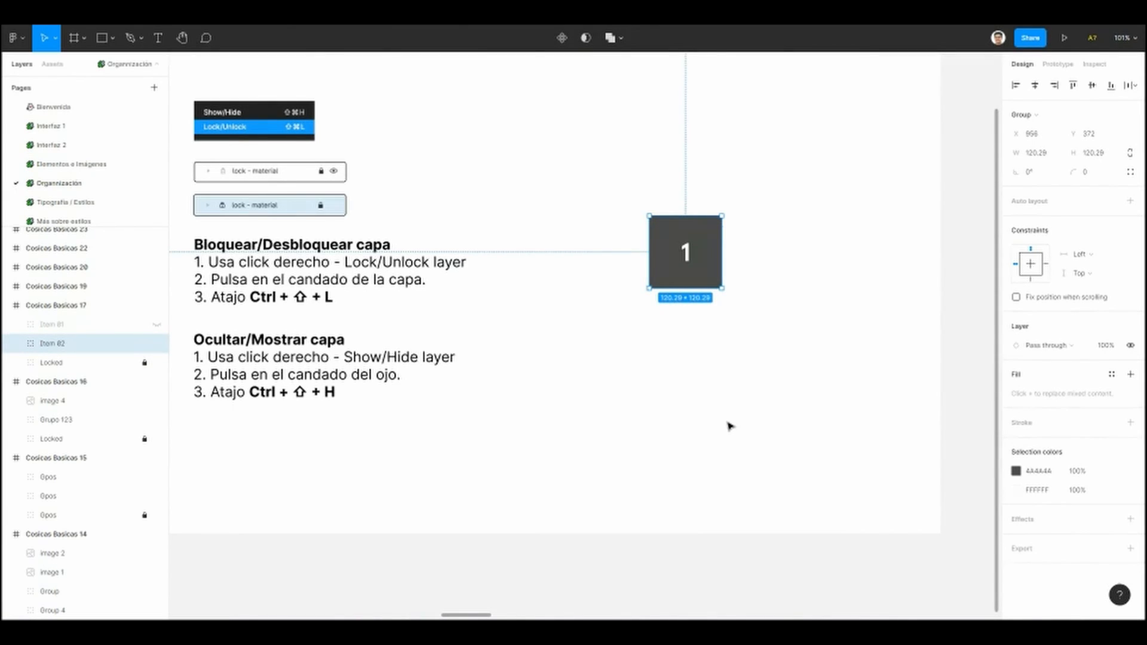
{"action": "left_click", "coordinate": [729, 425]}
{"action": "left_click_drag", "start_coordinate": [636, 366], "coordinate": [683, 391]}
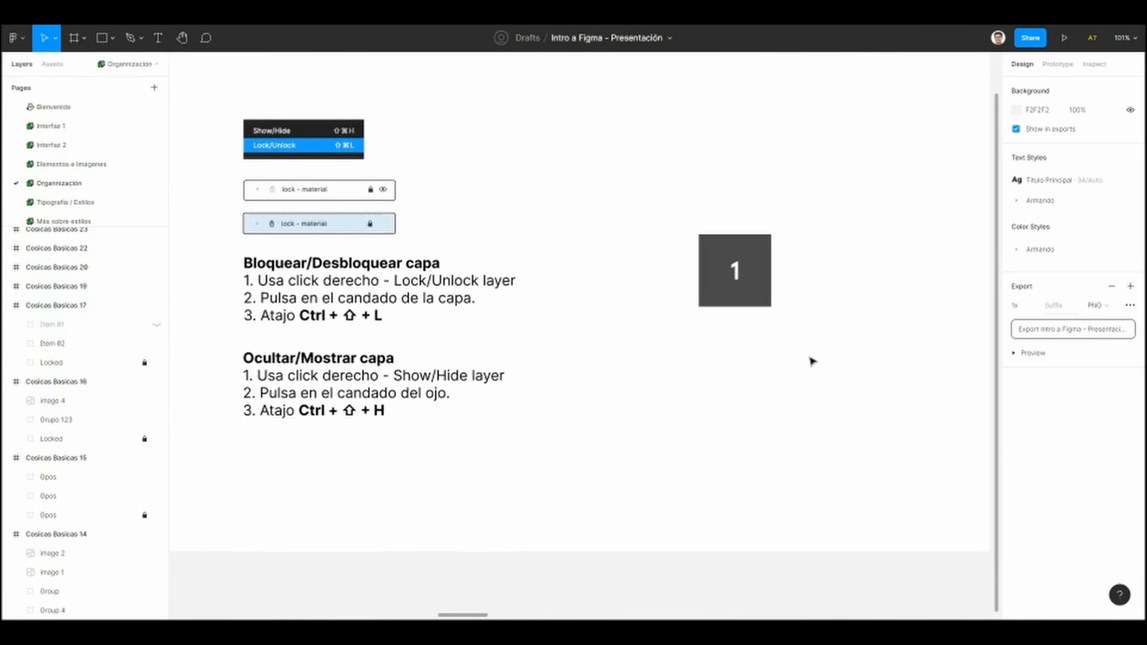
Step: Toggle the visibility of the Item 01 layer several times, ending with the green square 2 shown
{"action": "left_click", "coordinate": [156, 325]}
{"action": "left_click", "coordinate": [747, 415]}
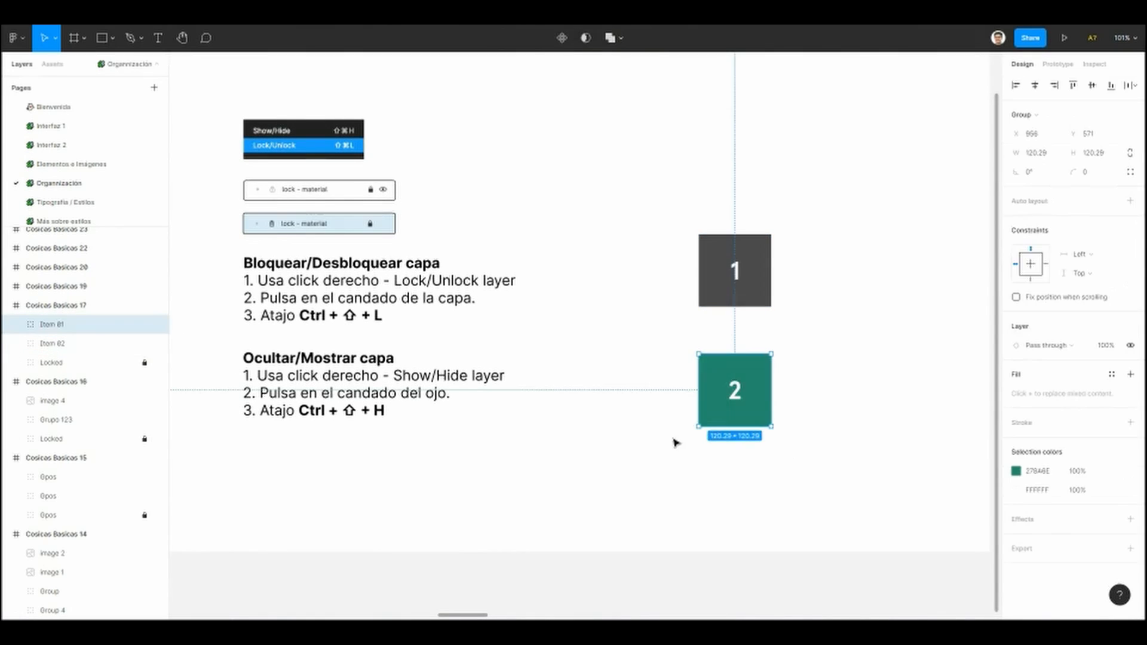
{"action": "left_click", "coordinate": [157, 326]}
{"action": "left_click", "coordinate": [671, 374]}
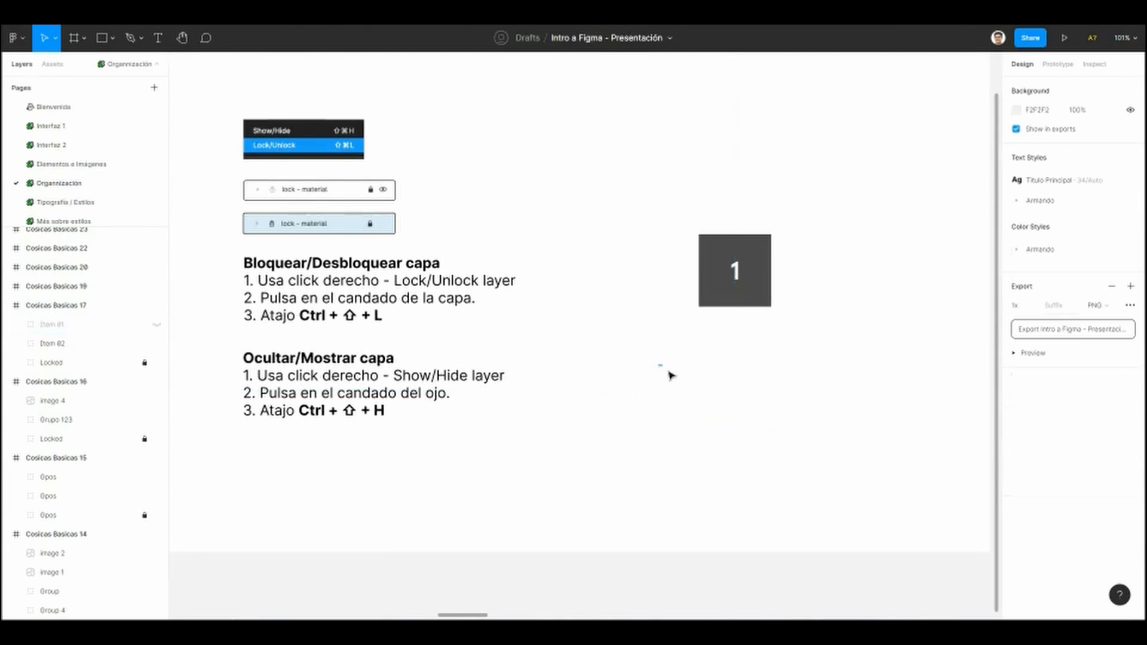
{"action": "left_click", "coordinate": [157, 324]}
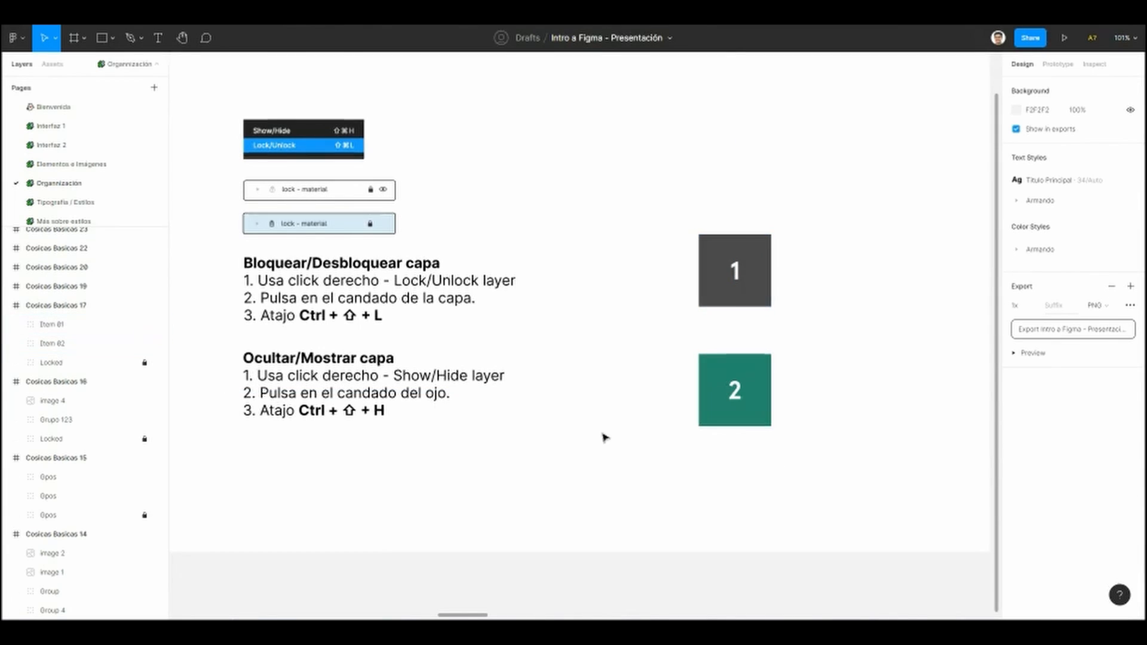
Step: Go to the "Medir distancias entre objetos" slide and examine its instruction for measuring relative distances in pixels
{"action": "scroll", "coordinate": [542, 353], "scroll_direction": "down", "scroll_amount": 5}
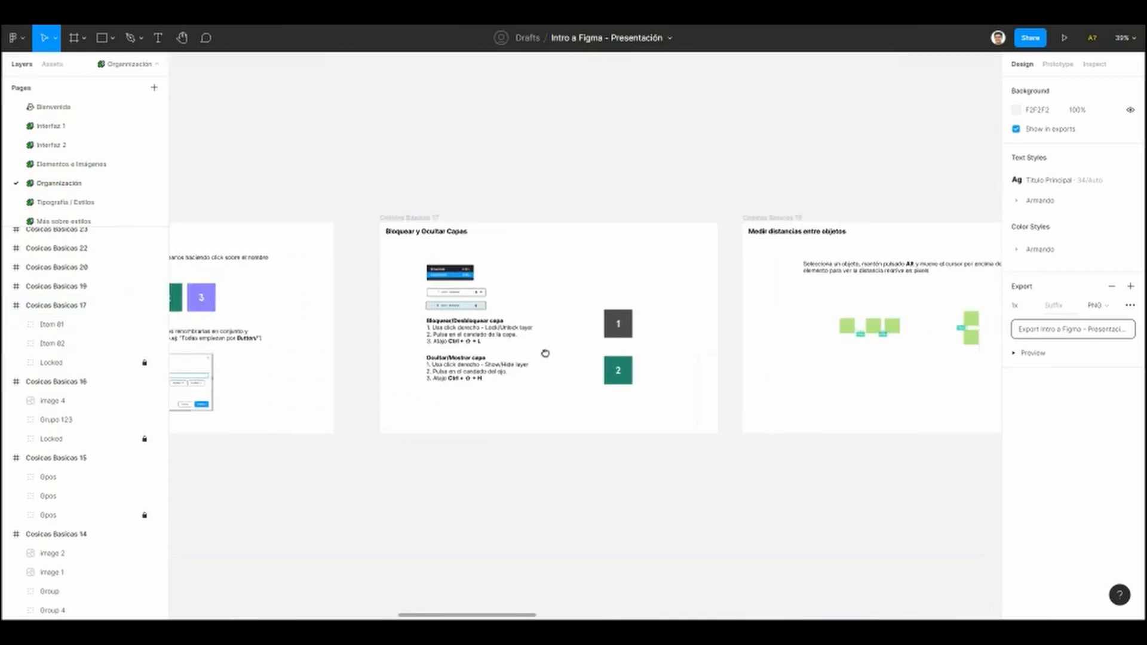
{"action": "scroll", "coordinate": [540, 350], "scroll_direction": "up", "scroll_amount": 3}
{"action": "scroll", "coordinate": [538, 349], "scroll_direction": "up", "scroll_amount": 2}
{"action": "left_click_drag", "start_coordinate": [548, 362], "coordinate": [561, 404]}
{"action": "left_click_drag", "start_coordinate": [775, 383], "coordinate": [538, 323]}
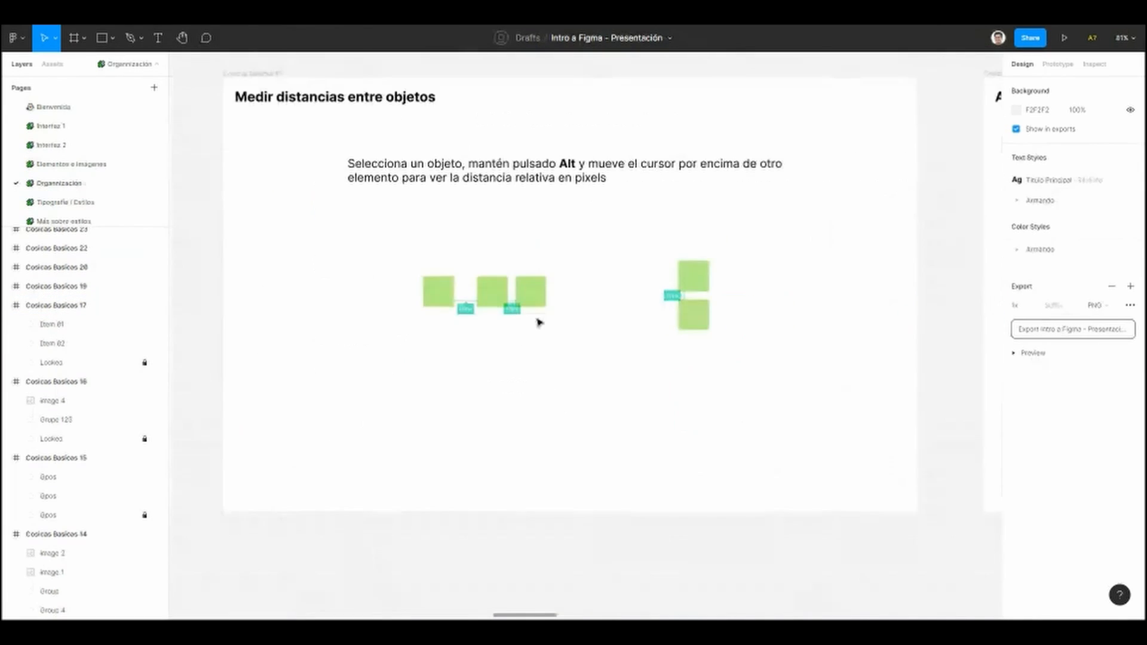
{"action": "left_click_drag", "start_coordinate": [387, 220], "coordinate": [374, 243]}
{"action": "scroll", "coordinate": [346, 269], "scroll_direction": "up", "scroll_amount": 2}
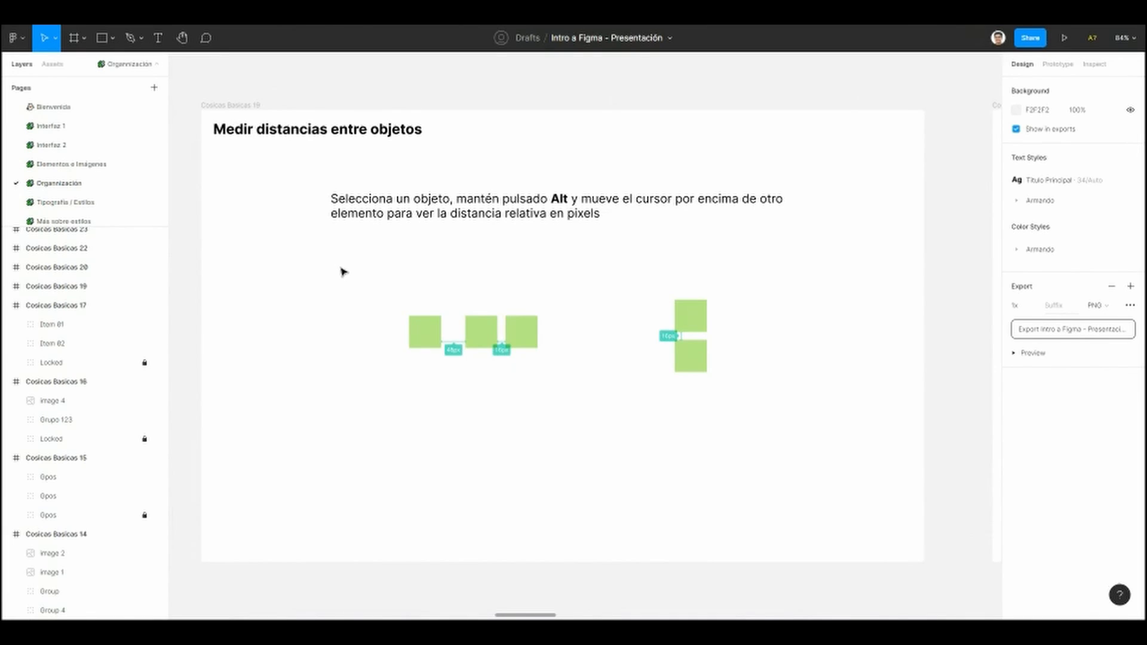
{"action": "scroll", "coordinate": [344, 281], "scroll_direction": "up", "scroll_amount": 1}
{"action": "scroll", "coordinate": [349, 323], "scroll_direction": "up", "scroll_amount": 1}
{"action": "scroll", "coordinate": [305, 330], "scroll_direction": "down", "scroll_amount": 1}
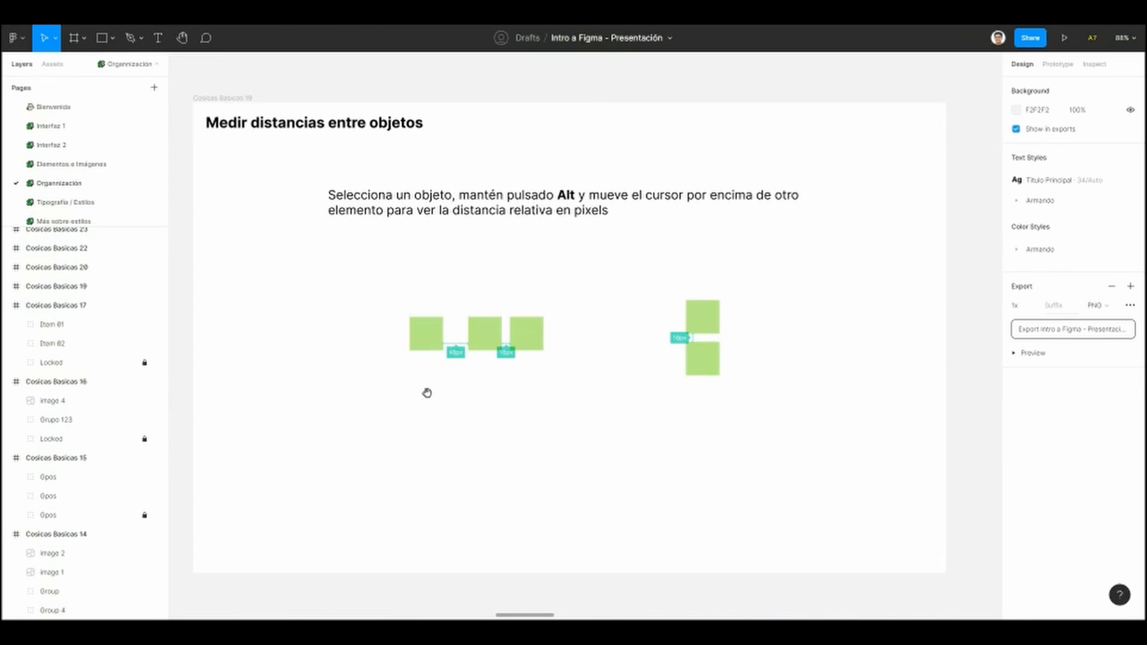
{"action": "scroll", "coordinate": [427, 376], "scroll_direction": "down", "scroll_amount": 1}
Step: Select the leftmost green square and measure its distances to the slide edges and to the other green squares
{"action": "left_click", "coordinate": [423, 331]}
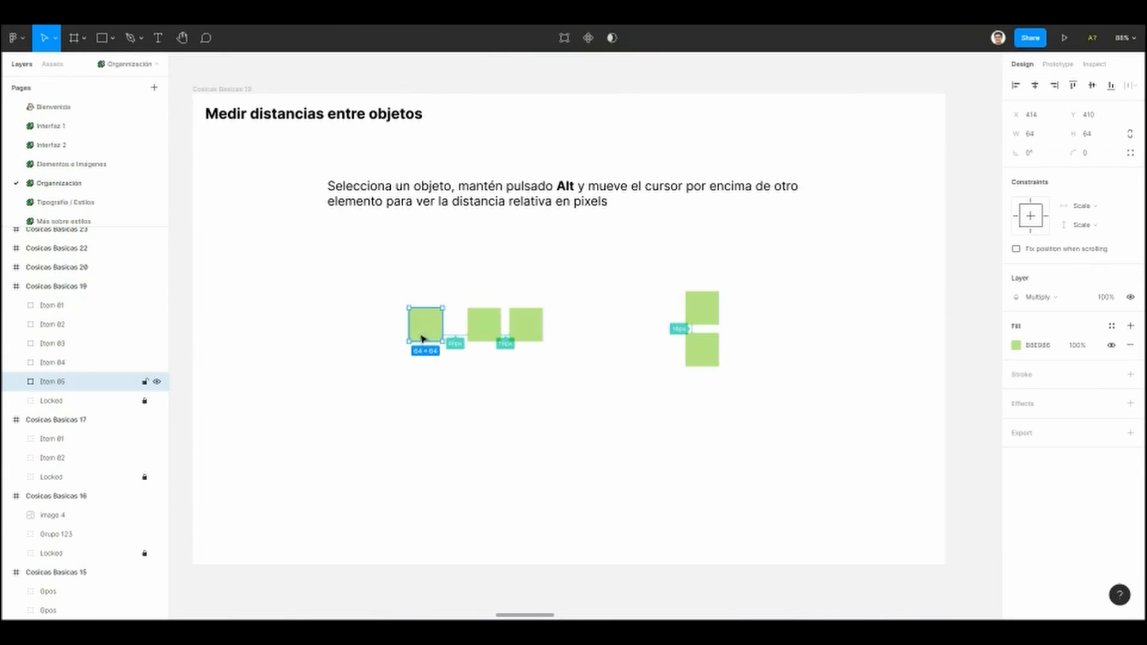
{"action": "key", "text": "alt"}
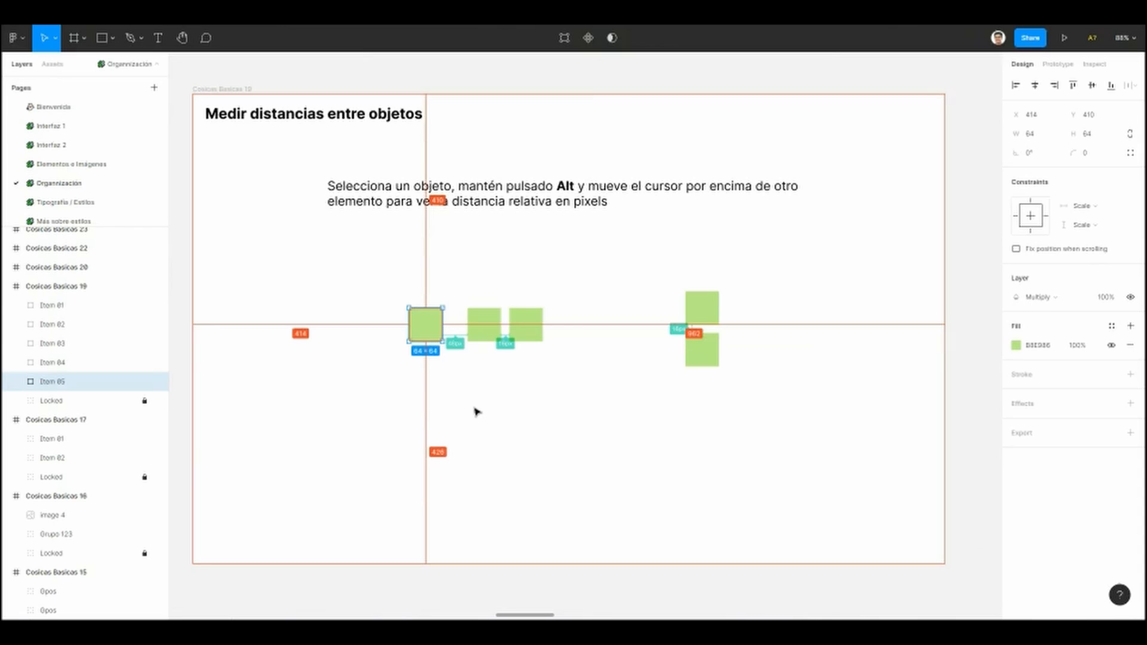
{"action": "mouse_move", "coordinate": [486, 327]}
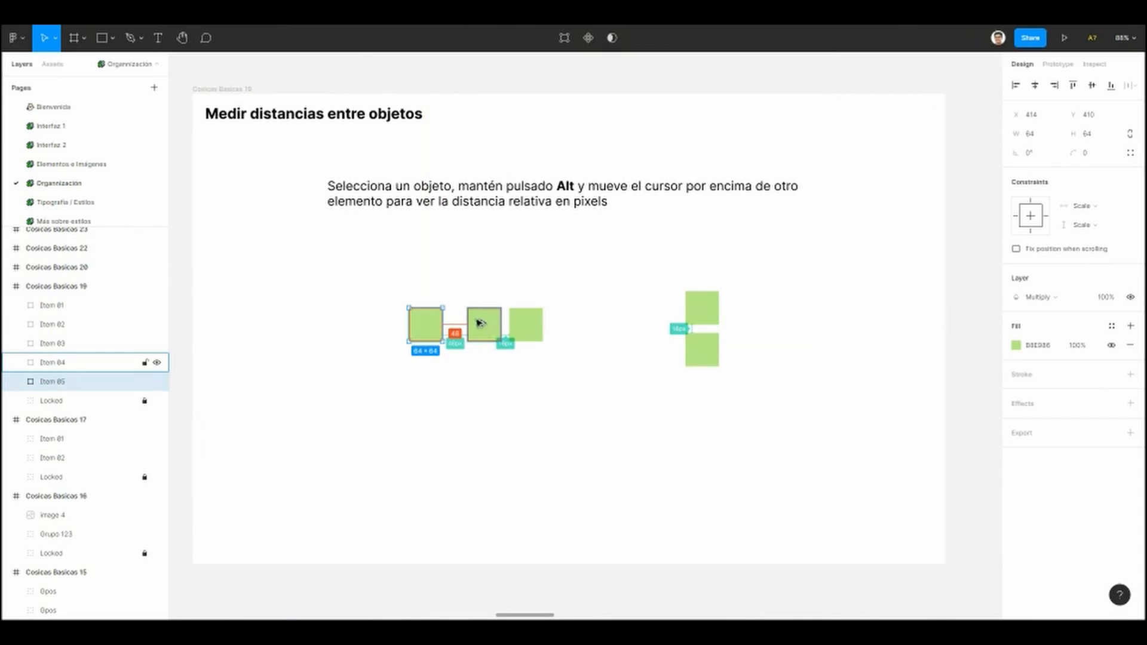
{"action": "mouse_move", "coordinate": [528, 324]}
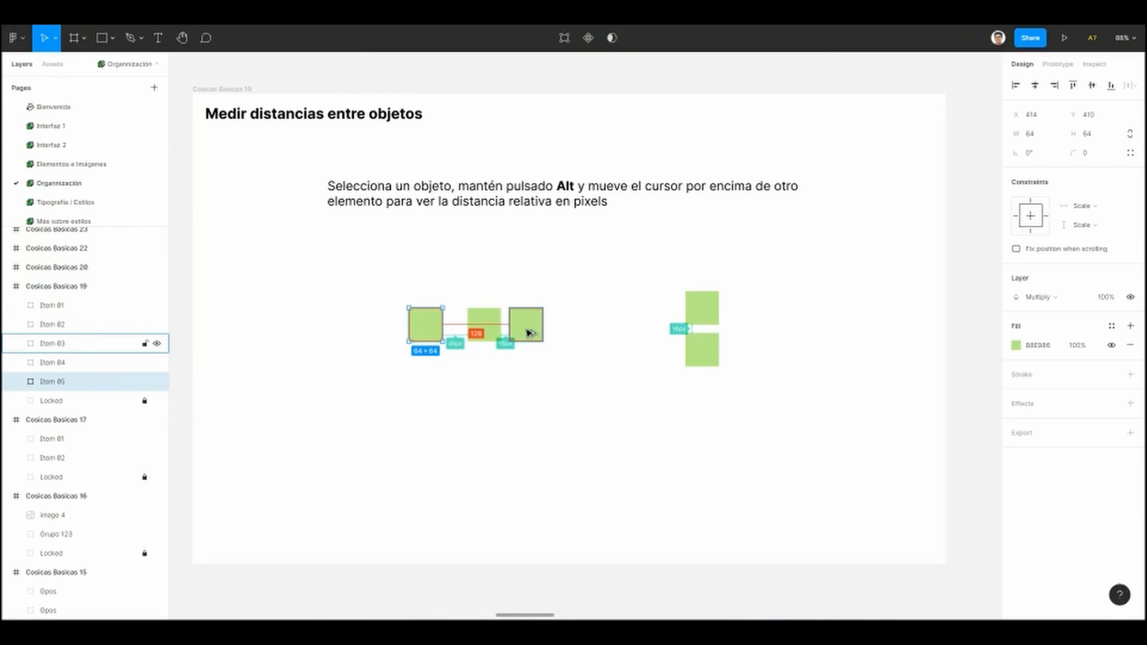
{"action": "mouse_move", "coordinate": [704, 314]}
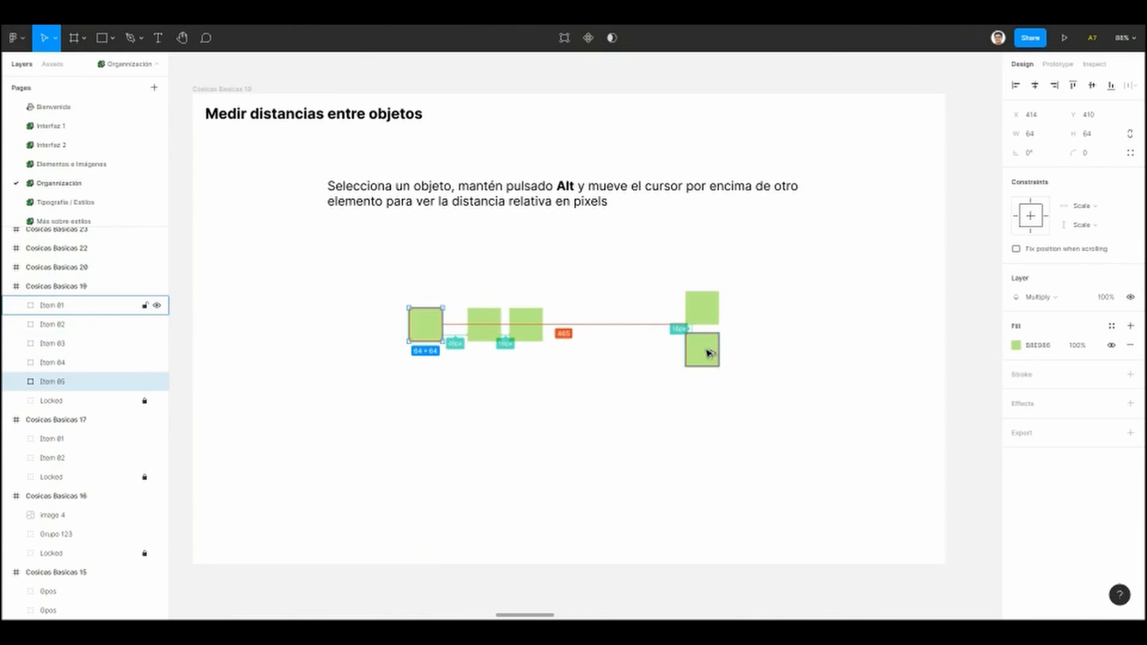
Step: Measure the leftmost green square's distances to the lower stacked square and the locked title-and-text group, and clear the selection
{"action": "mouse_move", "coordinate": [602, 520]}
{"action": "mouse_move", "coordinate": [430, 203]}
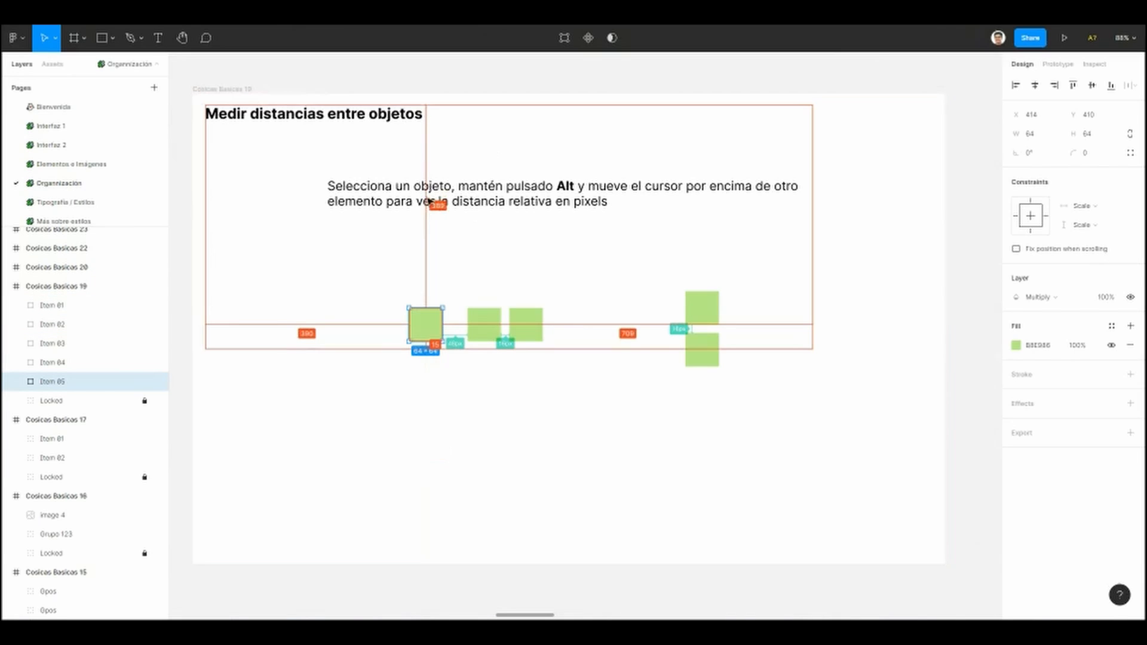
{"action": "scroll", "coordinate": [463, 436], "scroll_direction": "down", "scroll_amount": 1}
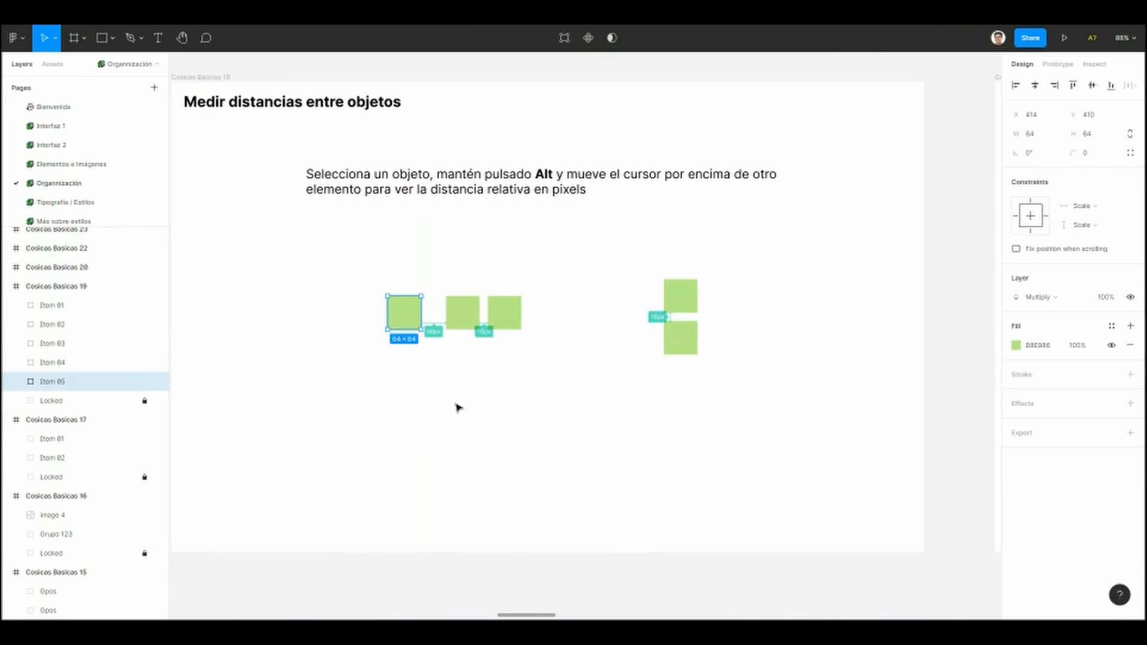
{"action": "left_click", "coordinate": [448, 365]}
Step: Go to the "Alinear y distribuir horizontal" slide and examine its alignment and distribution options
{"action": "scroll", "coordinate": [443, 326], "scroll_direction": "up", "scroll_amount": 1}
{"action": "scroll", "coordinate": [426, 305], "scroll_direction": "down", "scroll_amount": 2}
{"action": "scroll", "coordinate": [414, 291], "scroll_direction": "down", "scroll_amount": 3}
{"action": "scroll", "coordinate": [469, 315], "scroll_direction": "right", "scroll_amount": 5}
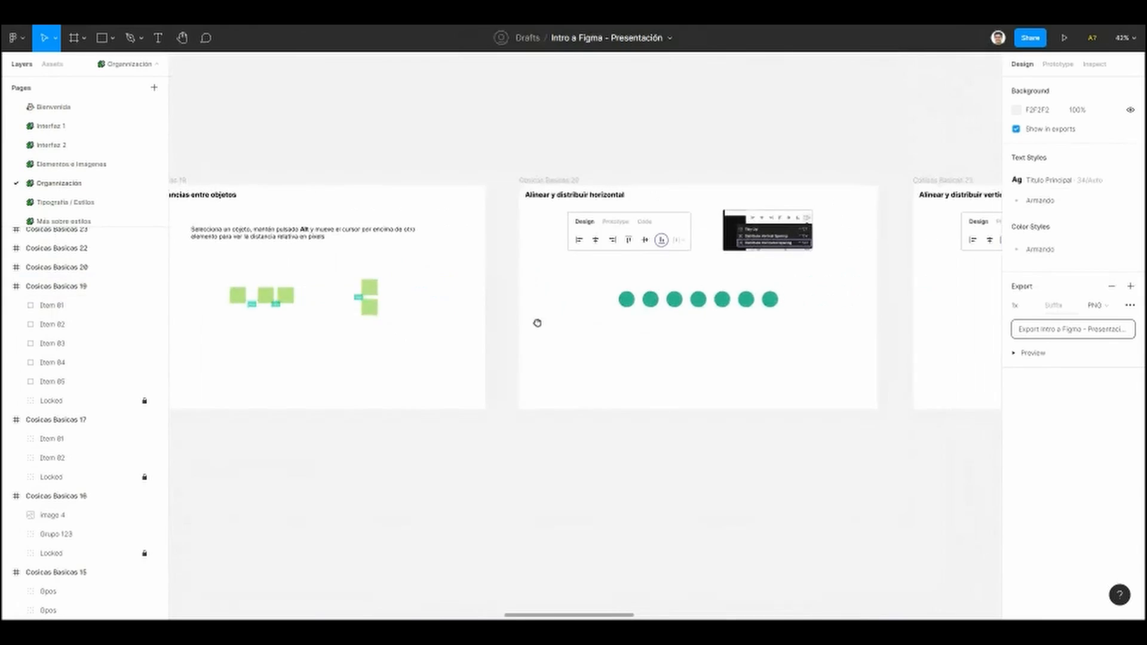
{"action": "scroll", "coordinate": [397, 356], "scroll_direction": "up", "scroll_amount": 2}
{"action": "scroll", "coordinate": [315, 328], "scroll_direction": "up", "scroll_amount": 2}
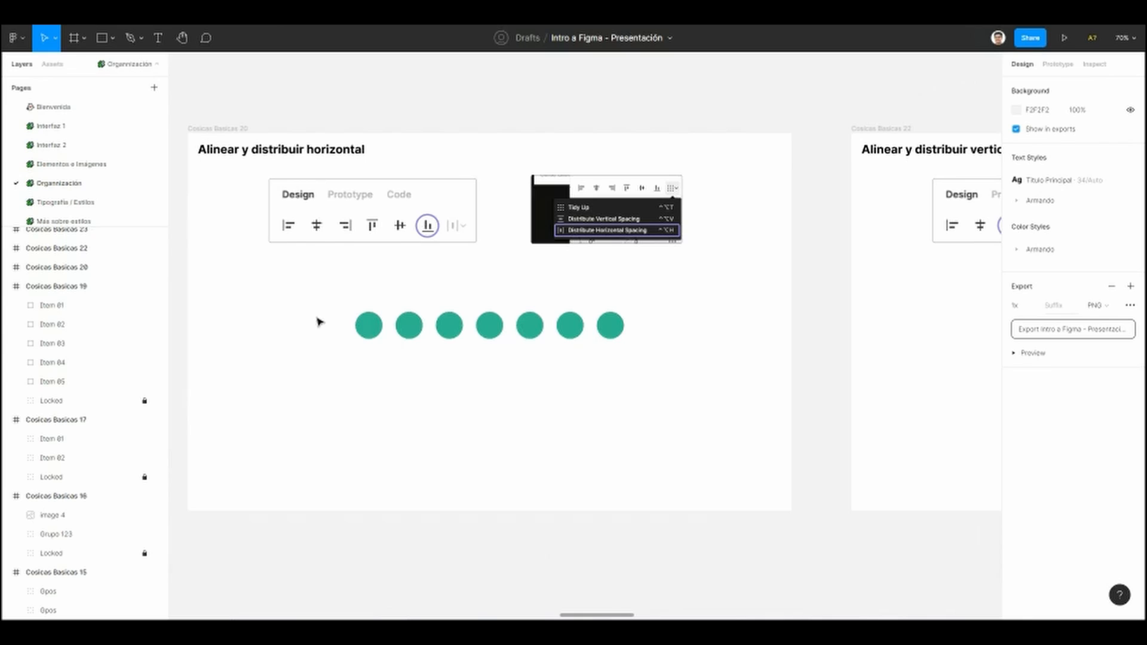
{"action": "scroll", "coordinate": [243, 346], "scroll_direction": "up", "scroll_amount": 1}
{"action": "scroll", "coordinate": [276, 364], "scroll_direction": "up", "scroll_amount": 1}
Step: Scatter the seven green circles unevenly off their circular outlines on the horizontal alignment slide and clear the selection
{"action": "left_click_drag", "start_coordinate": [302, 380], "coordinate": [292, 397]}
{"action": "left_click_drag", "start_coordinate": [325, 337], "coordinate": [783, 398]}
{"action": "key", "text": "Delete"}
{"action": "key", "text": "ctrl+v"}
{"action": "left_click_drag", "start_coordinate": [665, 344], "coordinate": [596, 341]}
{"action": "left_click", "coordinate": [427, 430]}
{"action": "scroll", "coordinate": [427, 431], "scroll_direction": "up", "scroll_amount": 2}
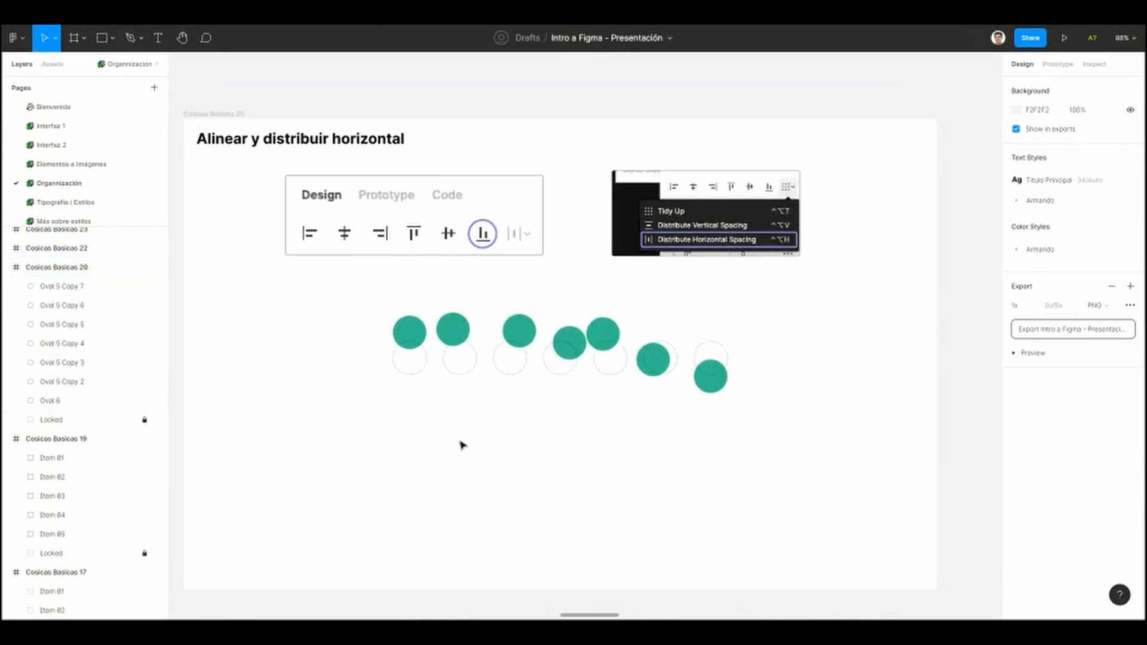
Step: Try marquee-selecting the seven scattered green circles several times, clearing the selection each time
{"action": "scroll", "coordinate": [448, 424], "scroll_direction": "up", "scroll_amount": 1}
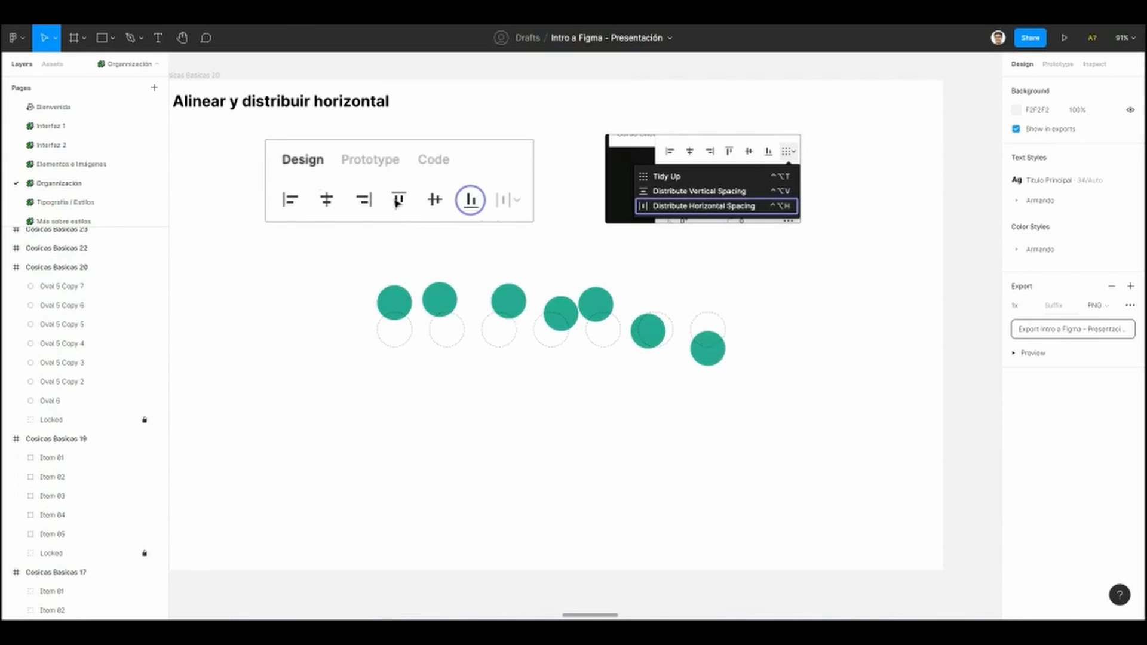
{"action": "scroll", "coordinate": [323, 293], "scroll_direction": "left", "scroll_amount": 1}
{"action": "scroll", "coordinate": [323, 292], "scroll_direction": "down", "scroll_amount": 1}
{"action": "left_click_drag", "start_coordinate": [293, 237], "coordinate": [807, 424]}
{"action": "left_click", "coordinate": [422, 314]}
{"action": "left_click", "coordinate": [410, 301]}
{"action": "left_click_drag", "start_coordinate": [330, 239], "coordinate": [801, 404]}
{"action": "left_click", "coordinate": [405, 398]}
{"action": "left_click_drag", "start_coordinate": [350, 269], "coordinate": [799, 392]}
{"action": "left_click", "coordinate": [346, 281]}
Step: Select all seven scattered circles, align their vertical centers and distribute their horizontal spacing evenly
{"action": "left_click_drag", "start_coordinate": [317, 245], "coordinate": [830, 400]}
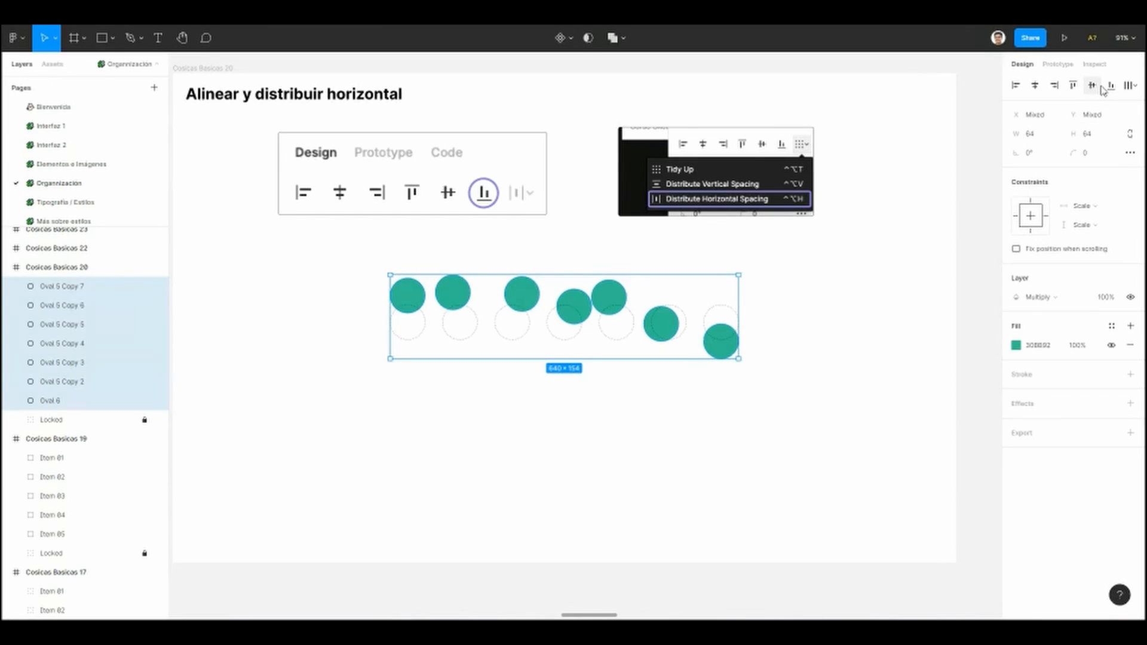
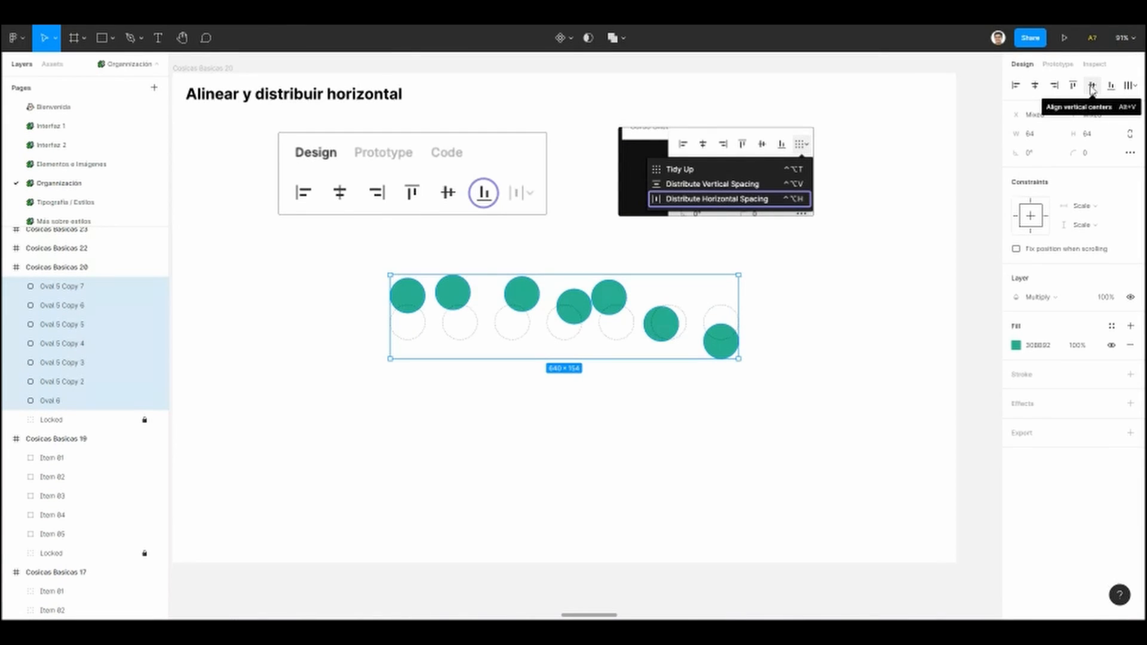
{"action": "left_click", "coordinate": [1091, 87]}
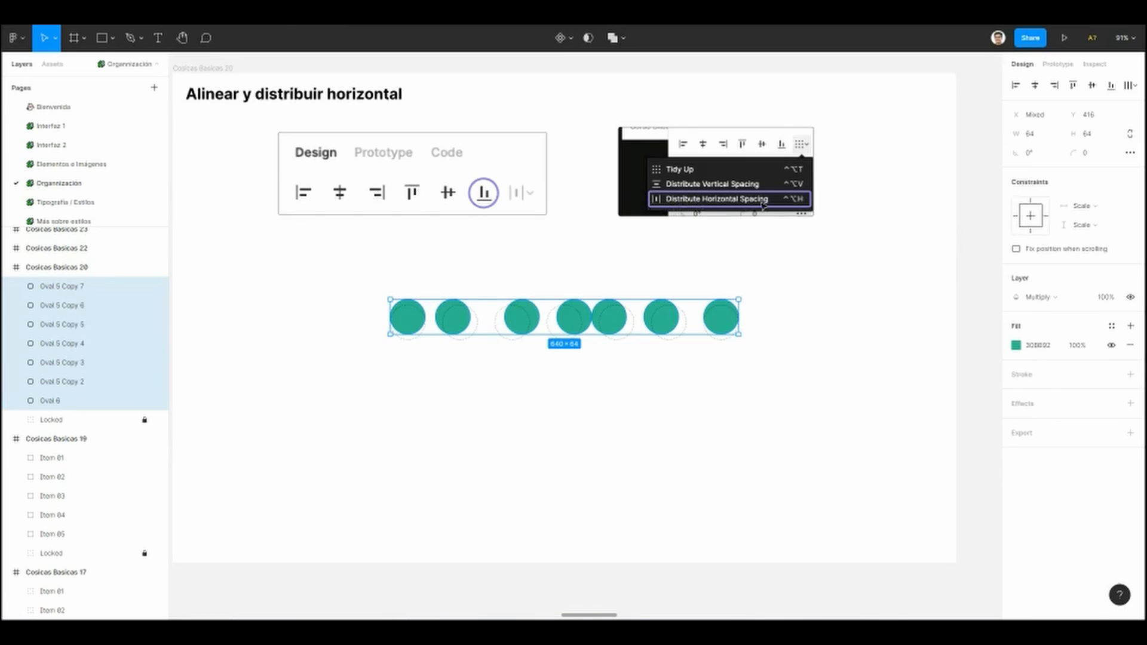
{"action": "left_click", "coordinate": [1136, 86]}
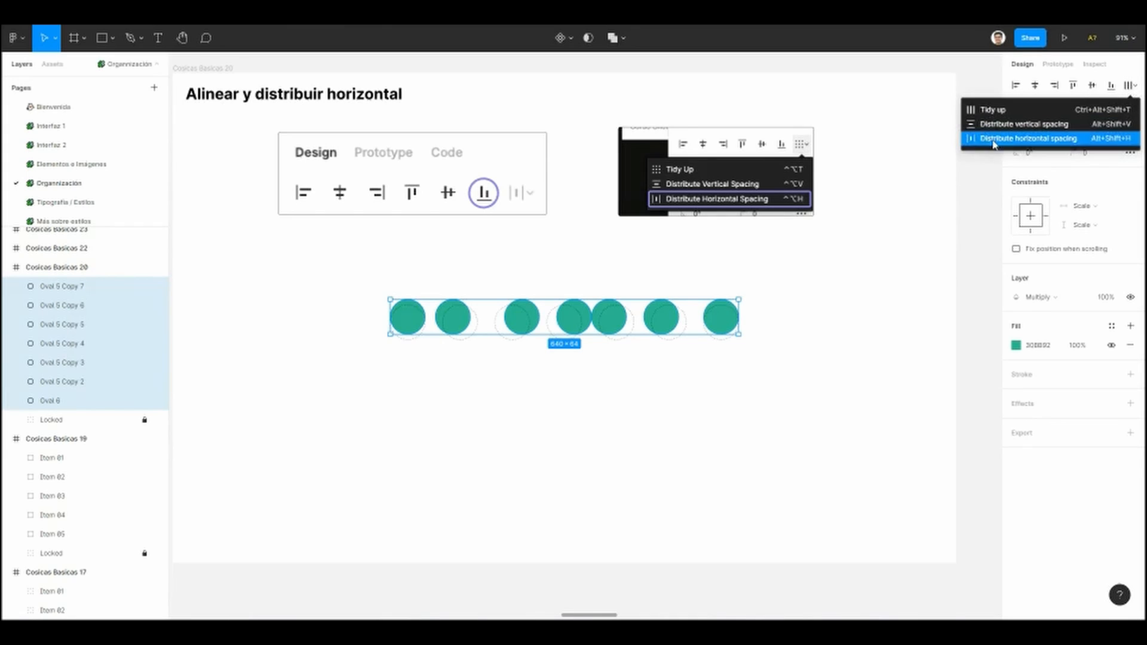
{"action": "left_click", "coordinate": [1024, 143]}
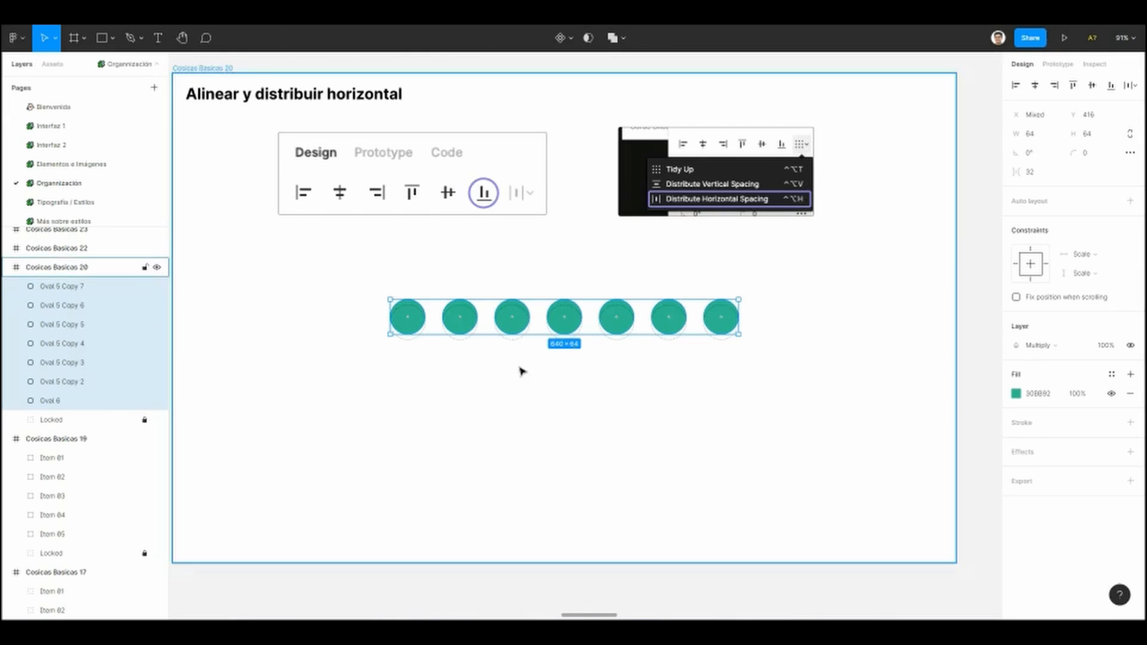
Step: Clear the selection of the circle row and move on to the vertical alignment and distribution slide
{"action": "key", "text": "shift+2"}
{"action": "left_click_drag", "start_coordinate": [421, 261], "coordinate": [424, 273]}
{"action": "scroll", "coordinate": [487, 401], "scroll_direction": "down", "scroll_amount": 1}
{"action": "scroll", "coordinate": [486, 399], "scroll_direction": "down", "scroll_amount": 5}
{"action": "left_click", "coordinate": [486, 401]}
{"action": "left_click_drag", "start_coordinate": [487, 430], "coordinate": [446, 396]}
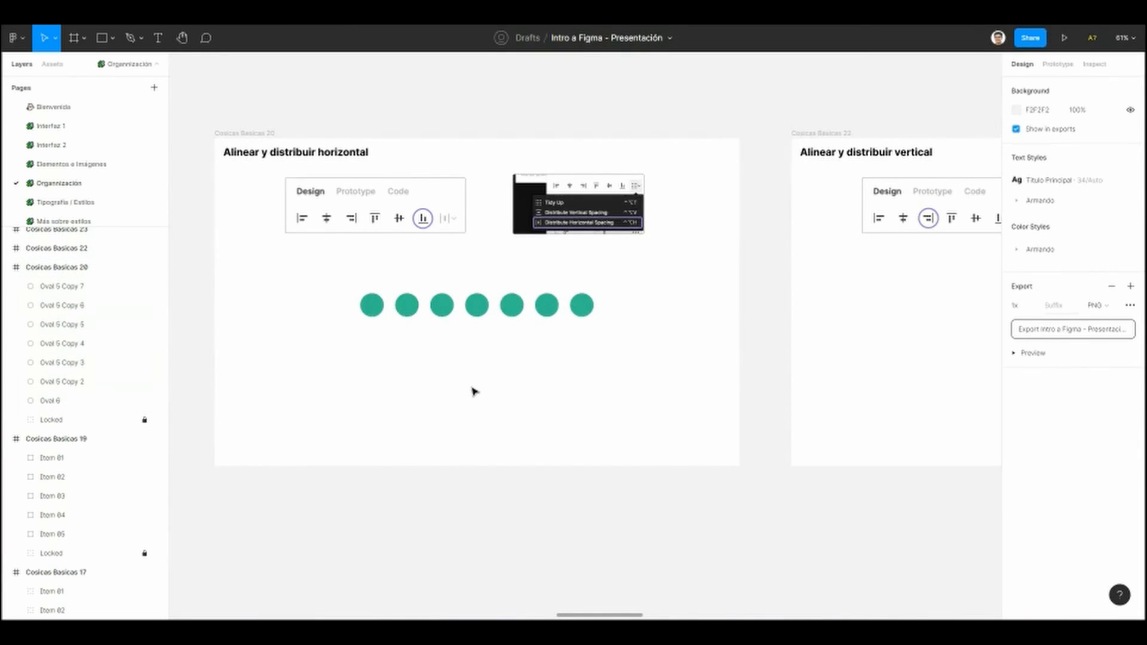
{"action": "key", "text": "n"}
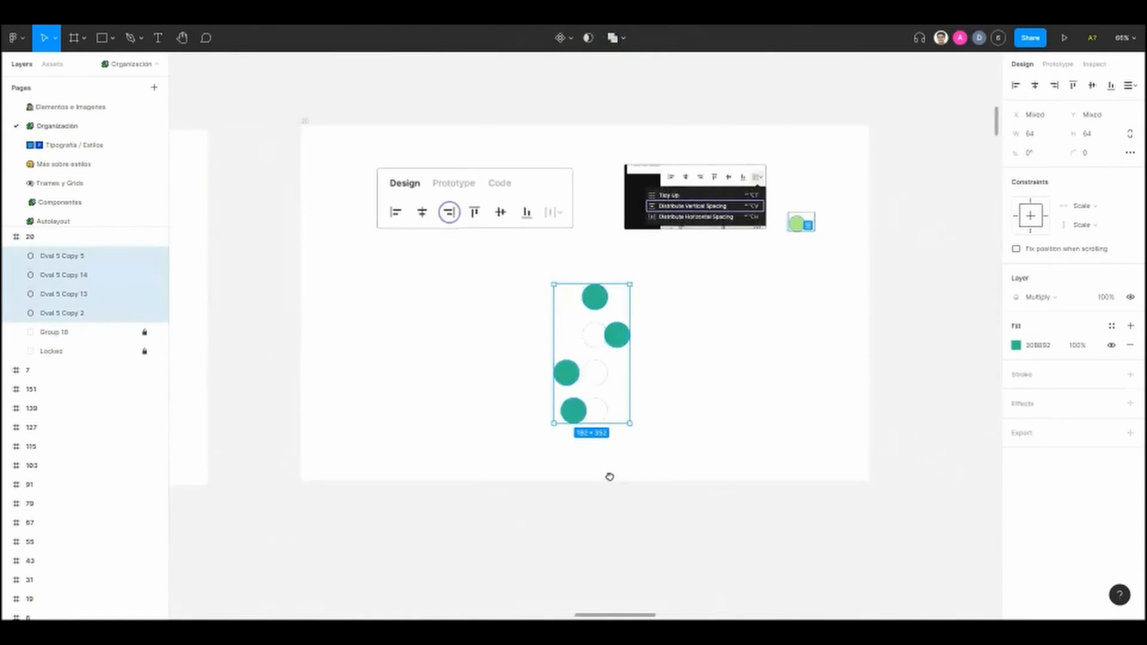
Step: Select the four scattered circles on slide 20, align their horizontal centers and clear the selection
{"action": "scroll", "coordinate": [610, 477], "scroll_direction": "right", "scroll_amount": 2}
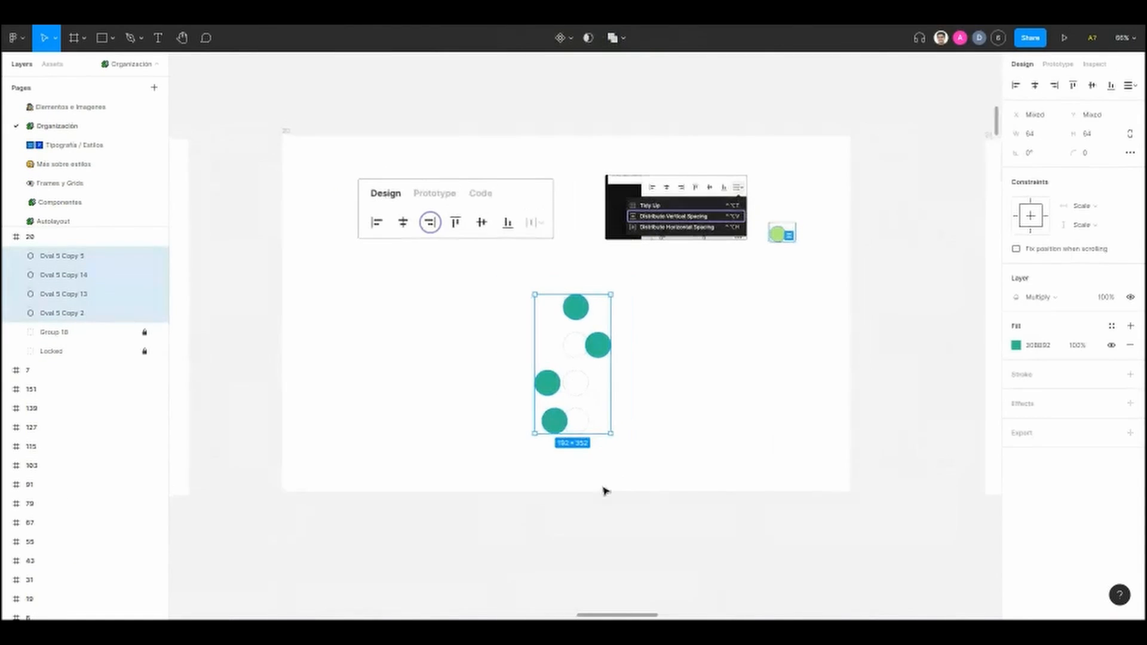
{"action": "key", "text": "Escape"}
{"action": "left_click_drag", "start_coordinate": [452, 285], "coordinate": [615, 472]}
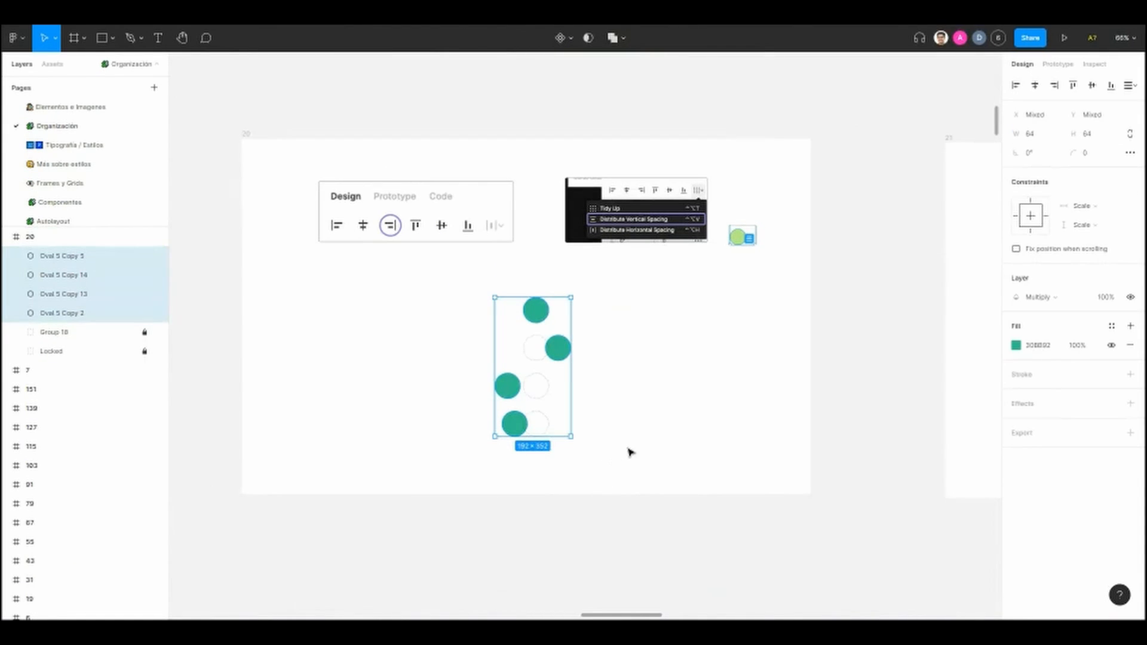
{"action": "left_click", "coordinate": [1035, 89]}
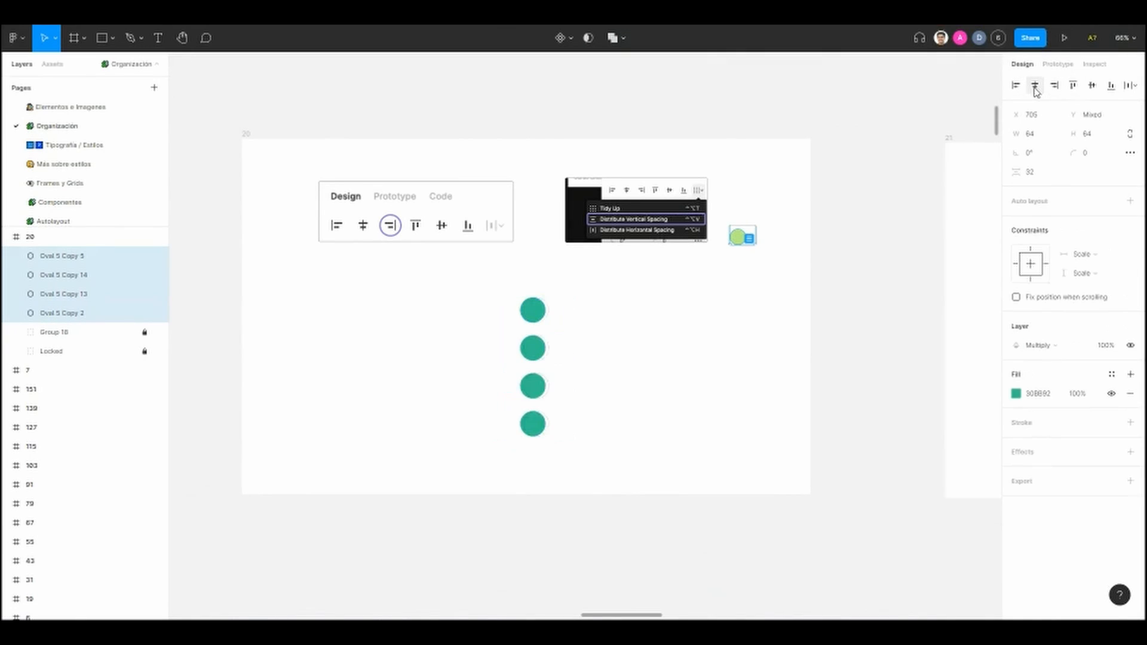
{"action": "scroll", "coordinate": [514, 436], "scroll_direction": "up", "scroll_amount": 5}
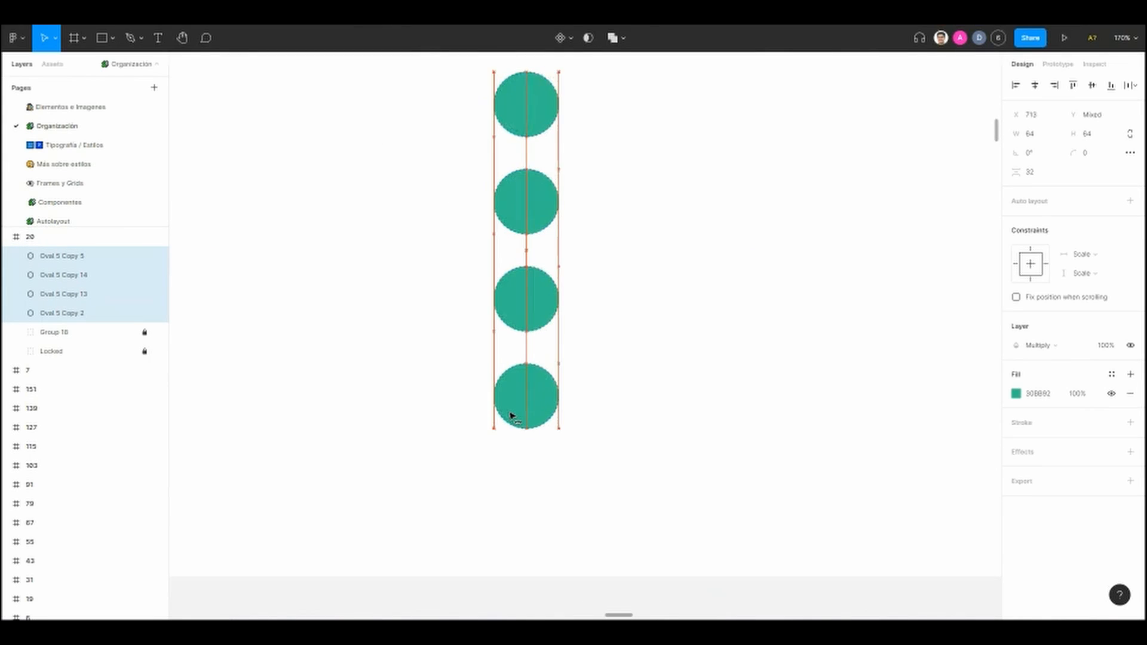
{"action": "scroll", "coordinate": [635, 322], "scroll_direction": "down", "scroll_amount": 4}
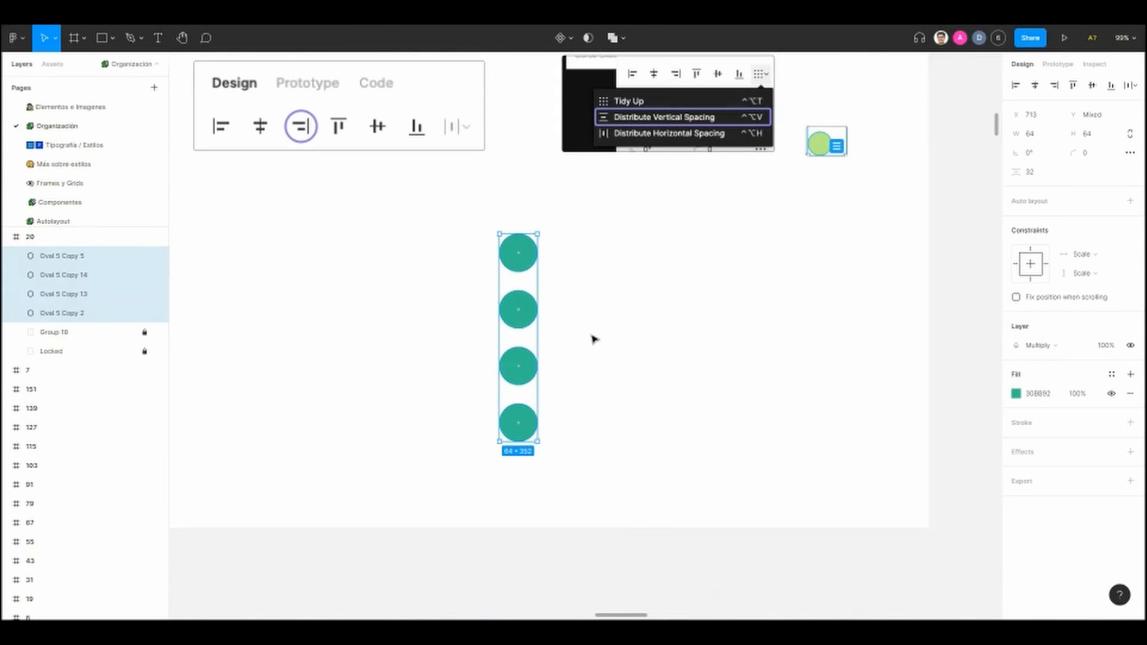
{"action": "left_click", "coordinate": [593, 334]}
Step: Go to slide 21 and examine the example of aligning a grey rectangle inside the blue frame
{"action": "scroll", "coordinate": [519, 364], "scroll_direction": "down", "scroll_amount": 5}
{"action": "left_click_drag", "start_coordinate": [519, 365], "coordinate": [404, 359]}
{"action": "scroll", "coordinate": [405, 359], "scroll_direction": "up", "scroll_amount": 4}
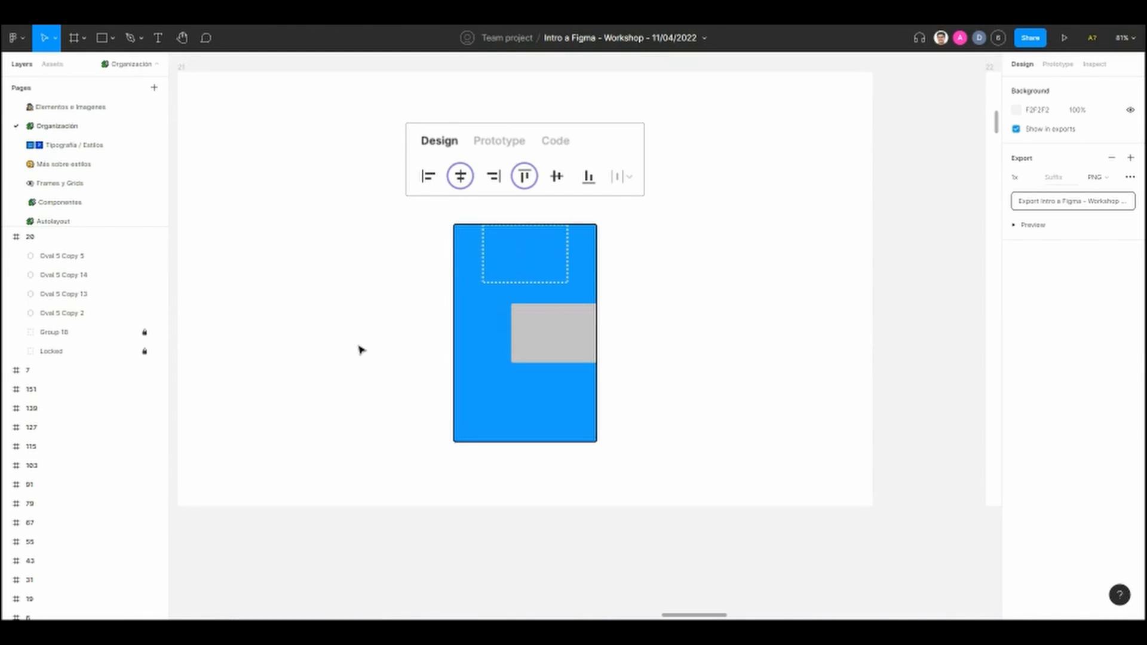
{"action": "scroll", "coordinate": [379, 329], "scroll_direction": "up", "scroll_amount": 2}
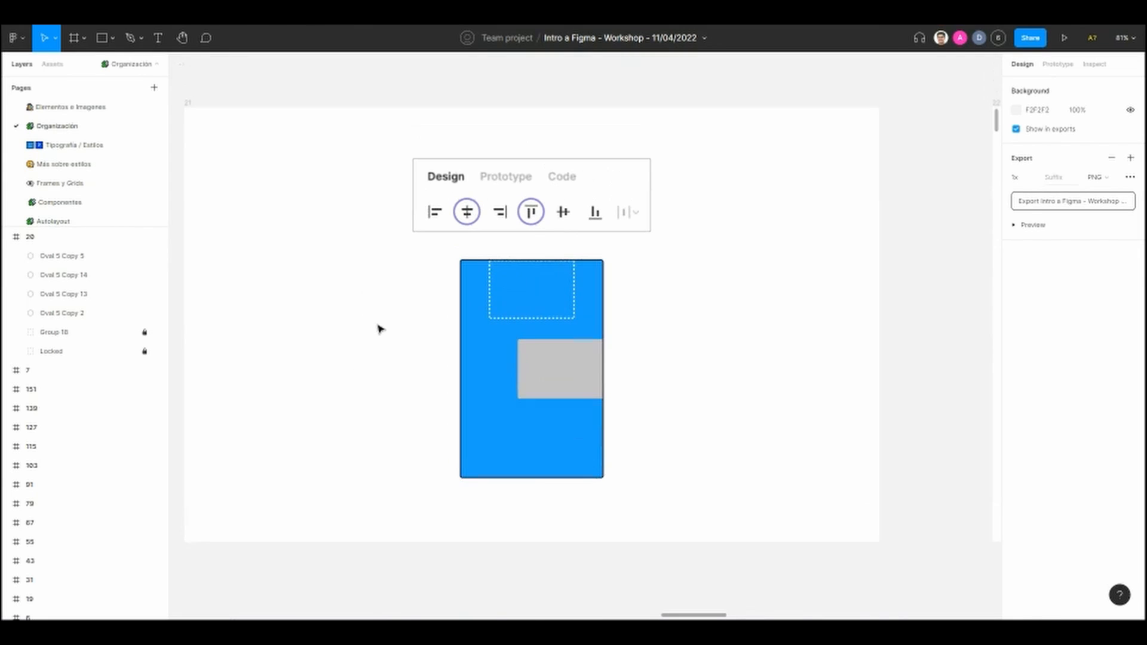
{"action": "scroll", "coordinate": [388, 309], "scroll_direction": "left", "scroll_amount": 1}
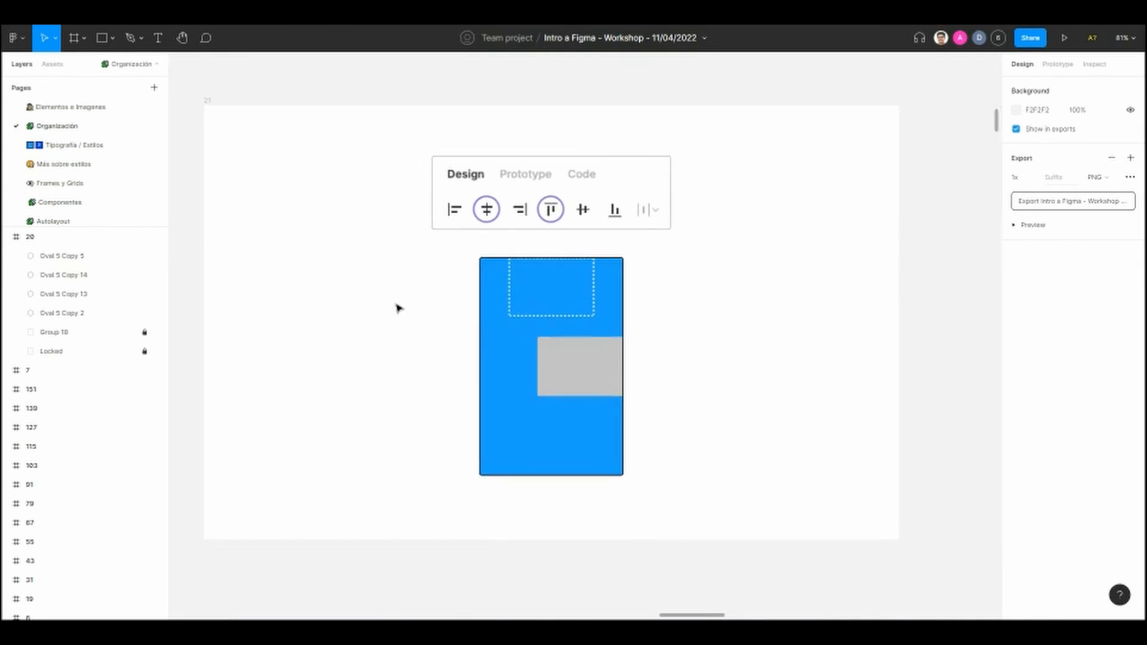
{"action": "scroll", "coordinate": [399, 311], "scroll_direction": "up", "scroll_amount": 1}
{"action": "left_click_drag", "start_coordinate": [393, 311], "coordinate": [351, 299]}
{"action": "scroll", "coordinate": [351, 299], "scroll_direction": "down", "scroll_amount": 2}
Step: Try selecting the blue phone frame on slide 21 and clear the selection again
{"action": "left_click", "coordinate": [471, 350]}
{"action": "left_click", "coordinate": [405, 349]}
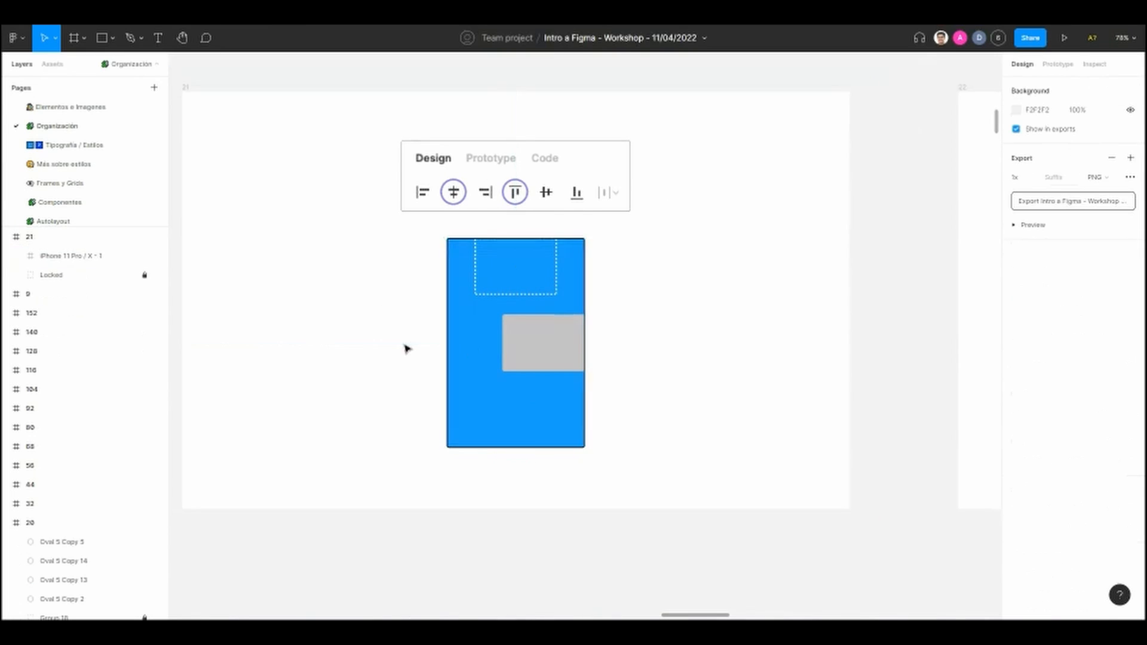
{"action": "scroll", "coordinate": [405, 347], "scroll_direction": "up", "scroll_amount": 2}
{"action": "left_click", "coordinate": [504, 345]}
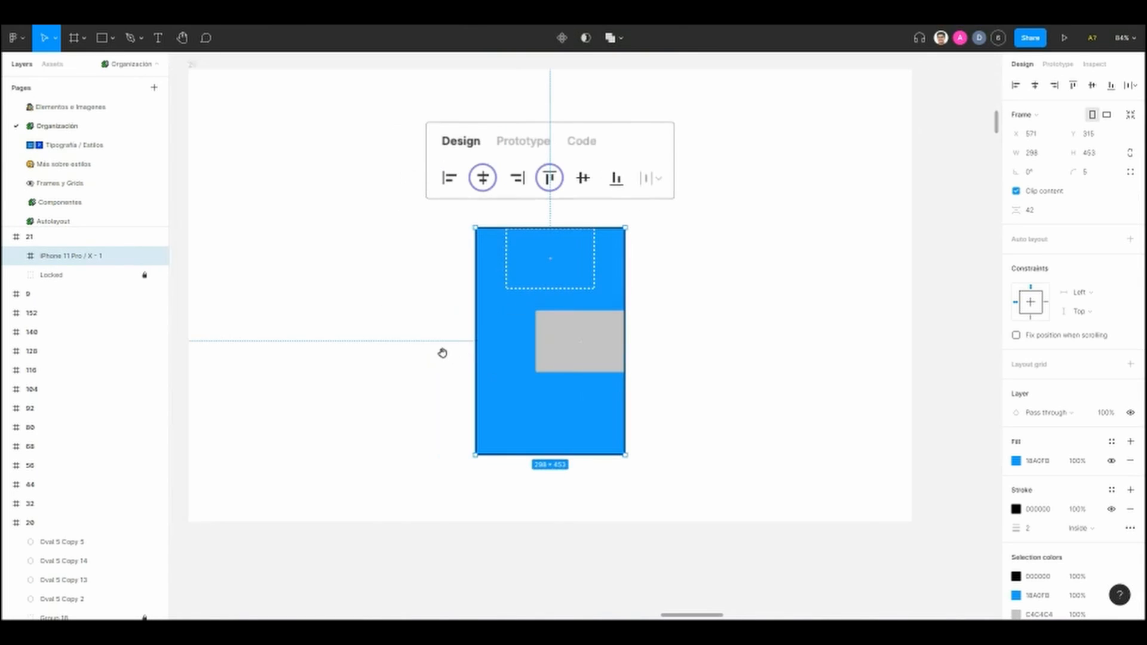
{"action": "left_click", "coordinate": [417, 357]}
{"action": "scroll", "coordinate": [417, 353], "scroll_direction": "up", "scroll_amount": 2}
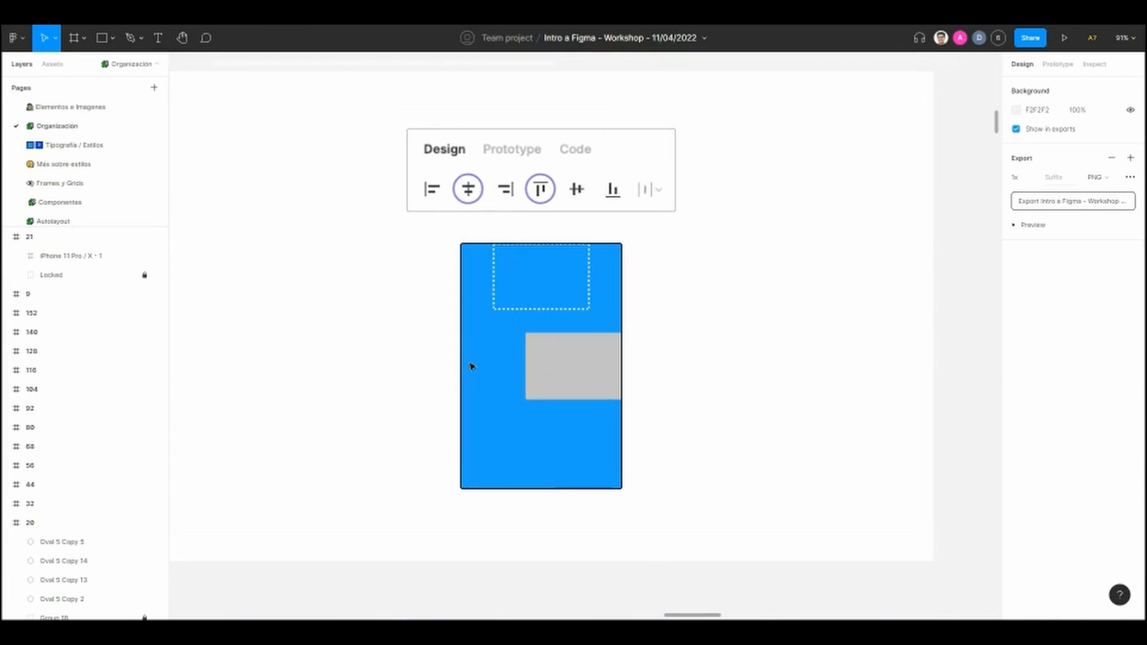
Step: Select the iPhone 11 Pro / X - 1 frame containing the grey rectangle on slide 21
{"action": "left_click", "coordinate": [468, 363]}
{"action": "left_click", "coordinate": [442, 398]}
{"action": "left_click", "coordinate": [492, 402]}
{"action": "left_click", "coordinate": [661, 361]}
{"action": "left_click", "coordinate": [531, 412]}
{"action": "left_click_drag", "start_coordinate": [686, 402], "coordinate": [712, 406]}
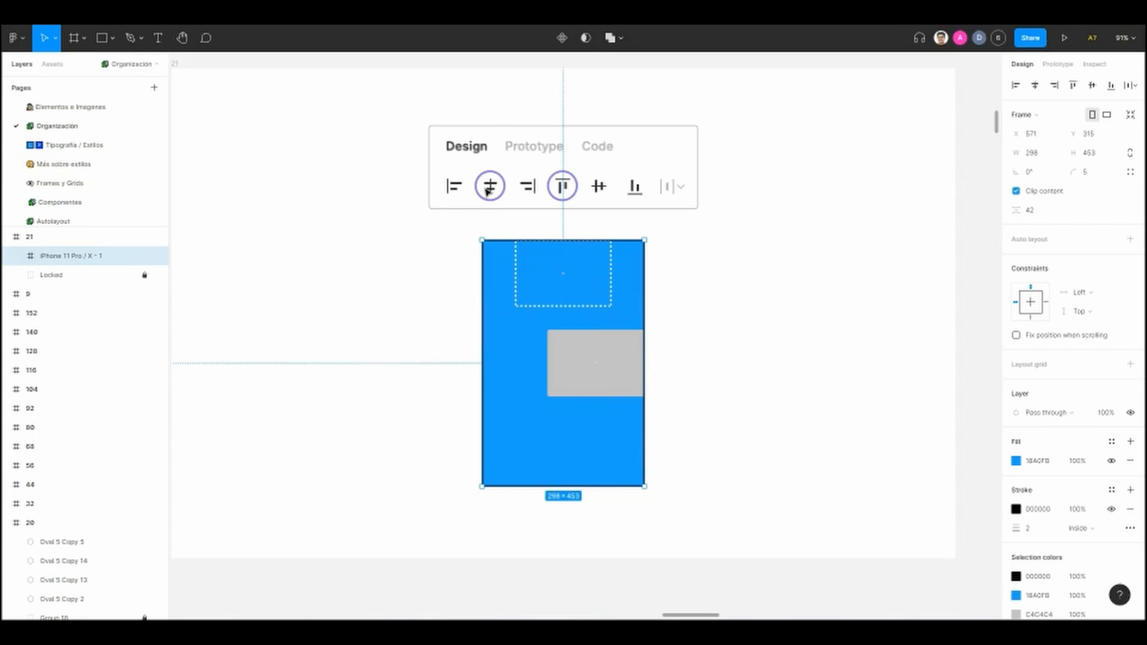
{"action": "left_click_drag", "start_coordinate": [695, 219], "coordinate": [643, 211]}
{"action": "left_click", "coordinate": [626, 365]}
{"action": "left_click", "coordinate": [571, 371]}
{"action": "mouse_move", "coordinate": [657, 372]}
{"action": "left_mouse_down"}
{"action": "mouse_move", "coordinate": [672, 383]}
{"action": "mouse_move", "coordinate": [654, 377]}
{"action": "left_mouse_up"}
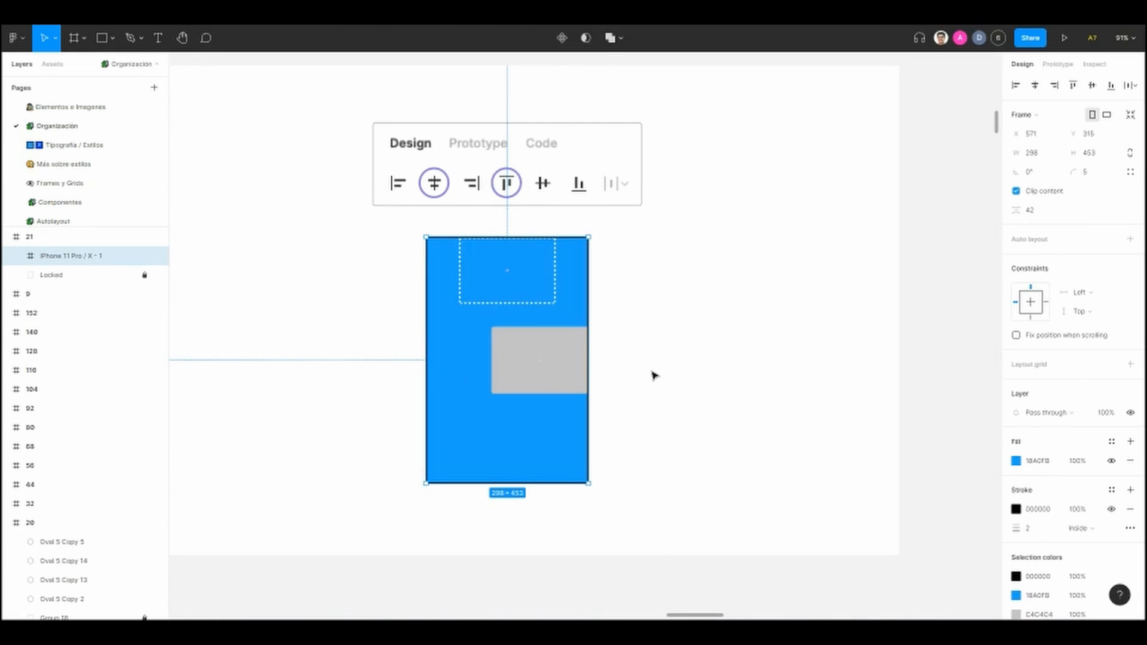
Step: Align the grey rectangle to the horizontal centre and the top edge of the blue frame
{"action": "left_click", "coordinate": [510, 357]}
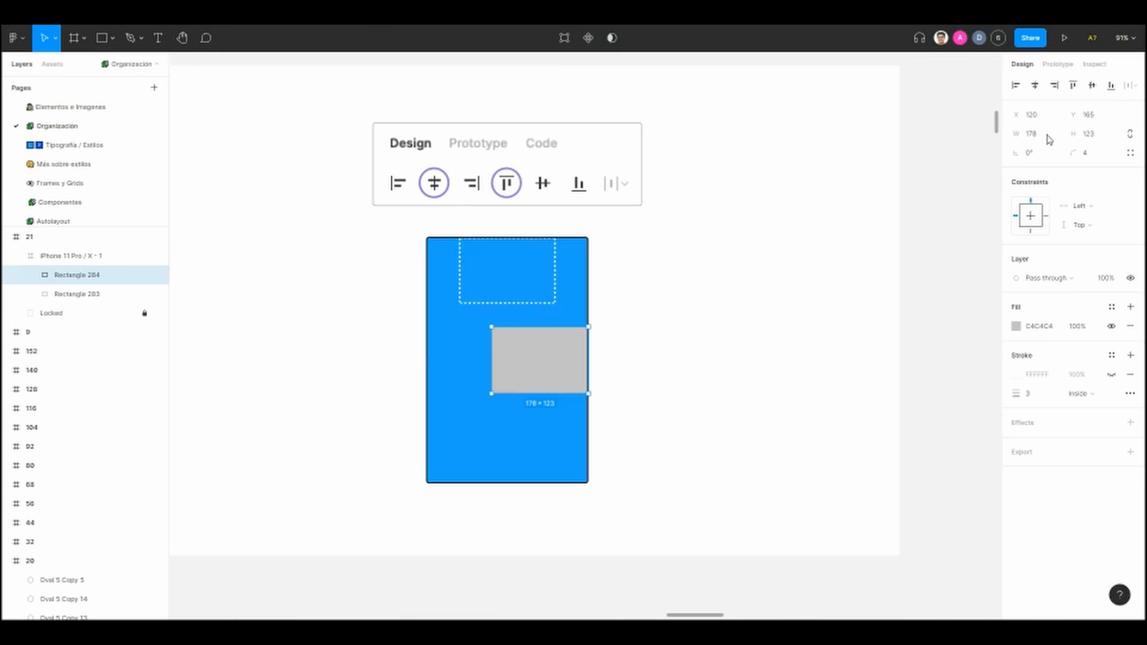
{"action": "left_click", "coordinate": [1035, 87]}
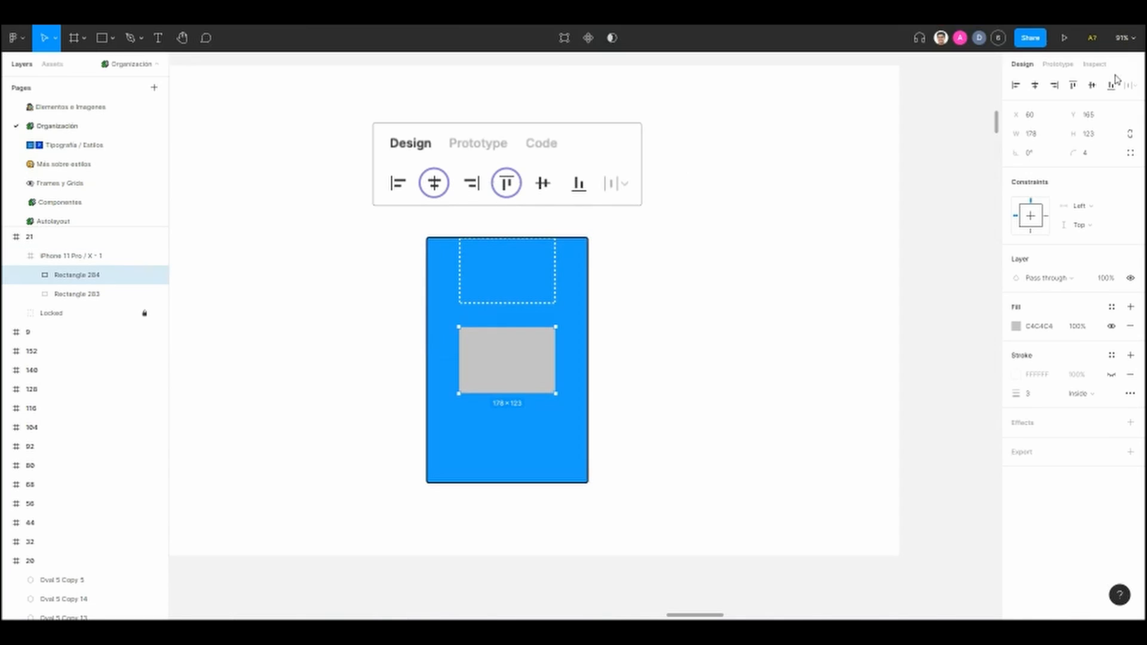
{"action": "left_click", "coordinate": [1075, 87]}
{"action": "left_click", "coordinate": [801, 309]}
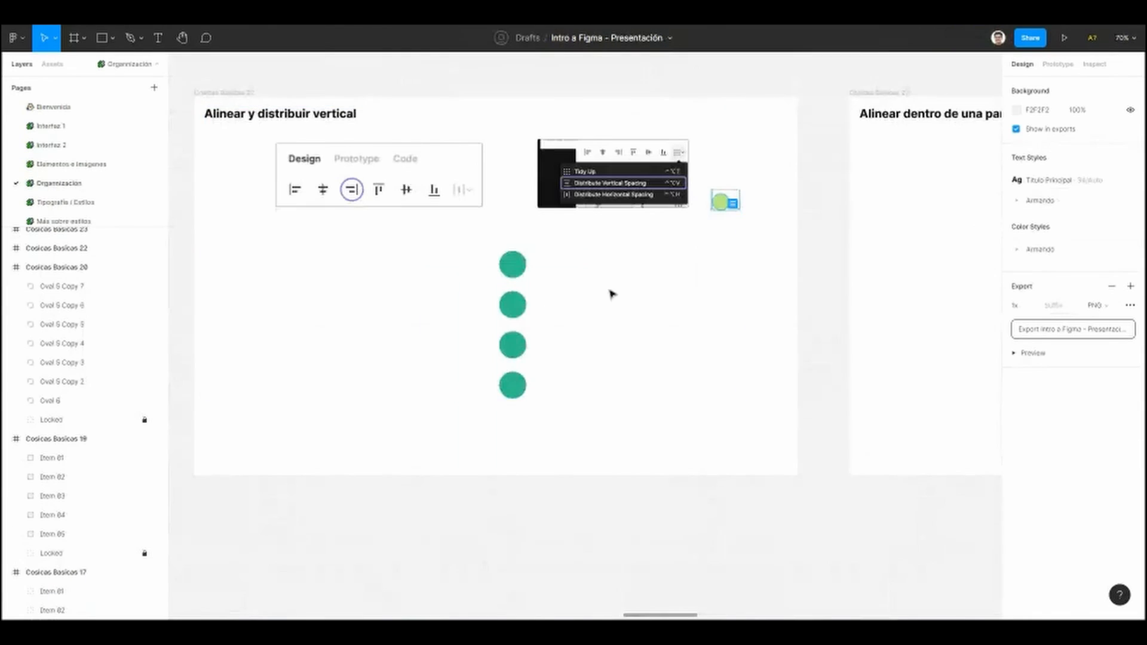
Step: Examine the "Ordenar elementos y espacios" slide and its example row of coloured squares in the presentation file
{"action": "scroll", "coordinate": [609, 292], "scroll_direction": "right", "scroll_amount": 10}
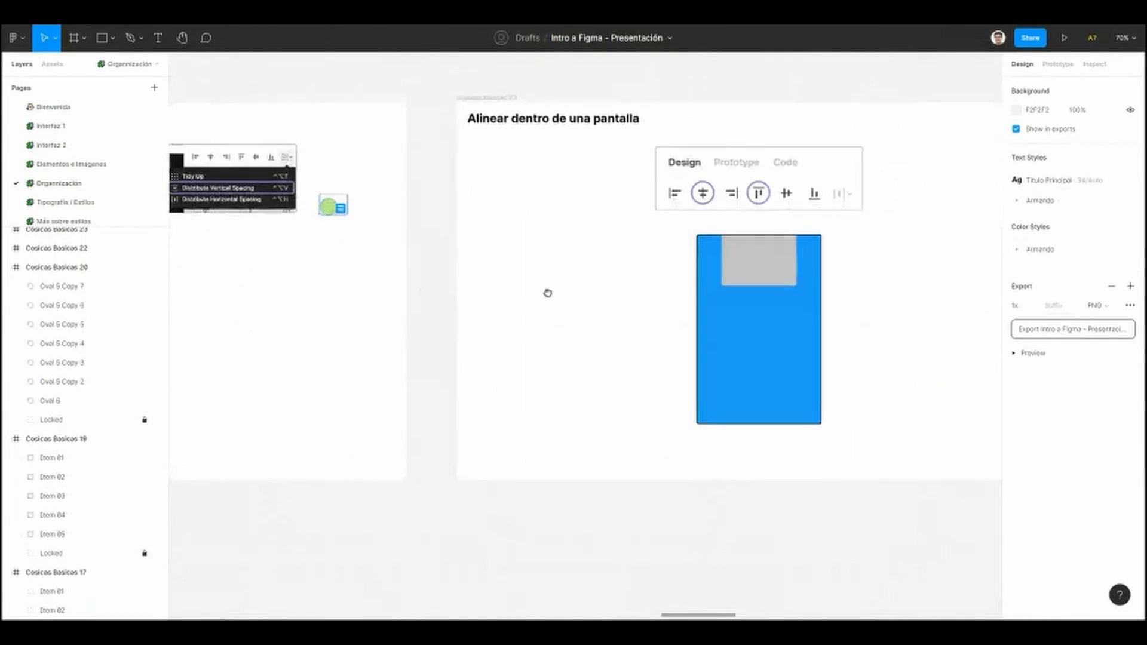
{"action": "scroll", "coordinate": [684, 334], "scroll_direction": "right", "scroll_amount": 10}
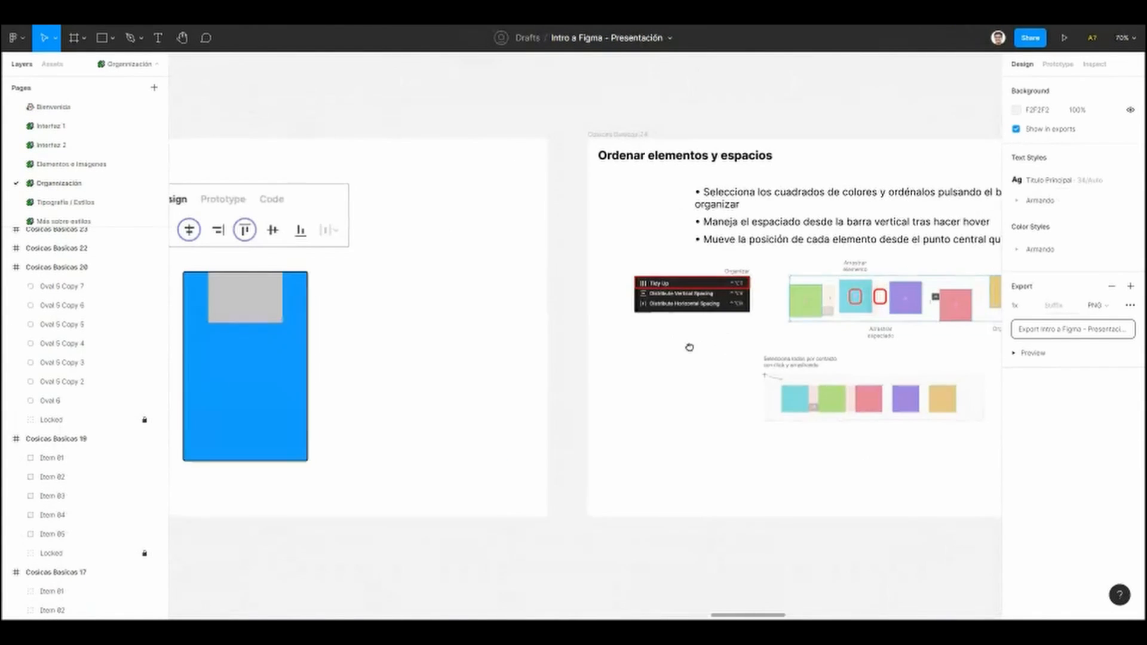
{"action": "scroll", "coordinate": [256, 361], "scroll_direction": "down", "scroll_amount": 1}
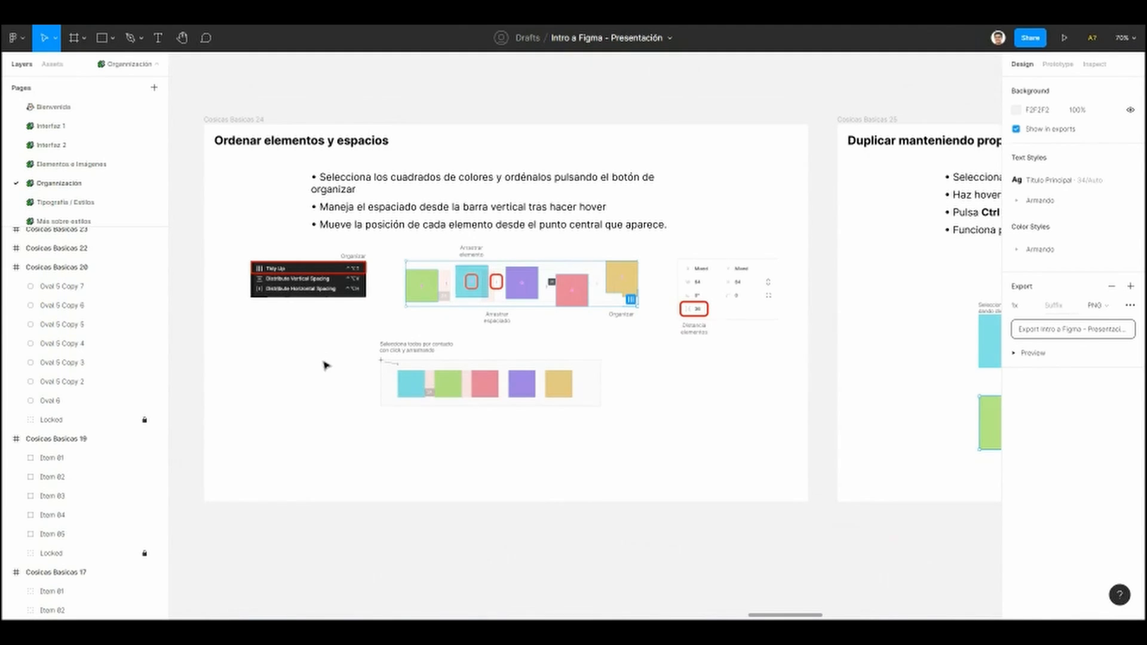
{"action": "scroll", "coordinate": [322, 361], "scroll_direction": "right", "scroll_amount": 1}
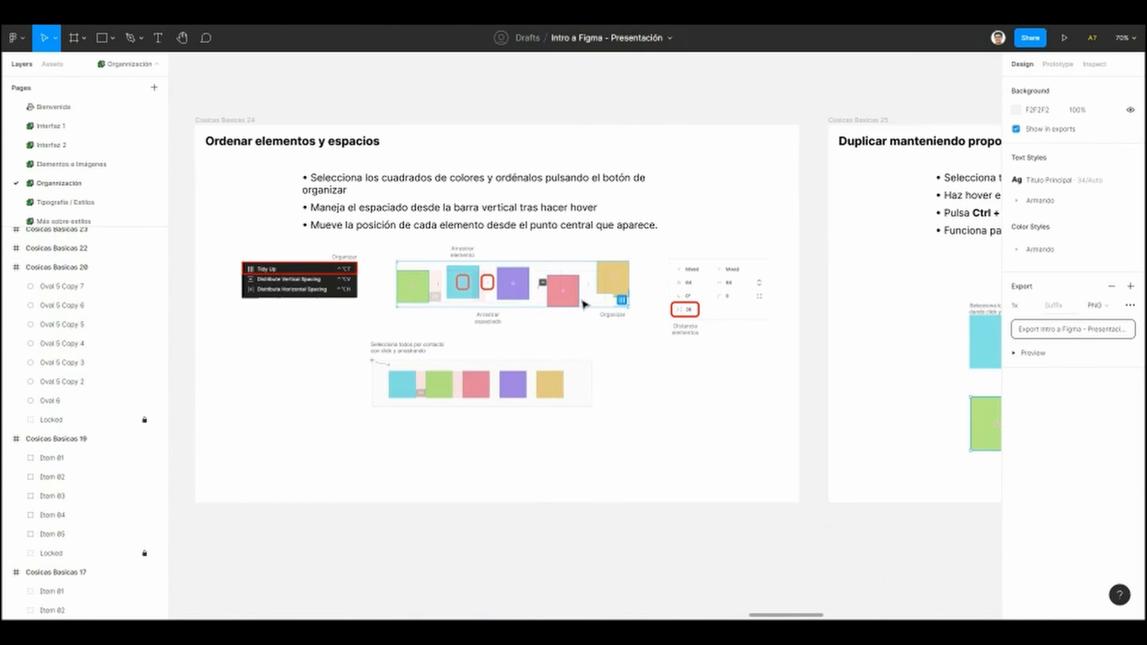
{"action": "scroll", "coordinate": [317, 417], "scroll_direction": "up", "scroll_amount": 1}
{"action": "scroll", "coordinate": [316, 413], "scroll_direction": "up", "scroll_amount": 1}
{"action": "left_click_drag", "start_coordinate": [312, 410], "coordinate": [283, 419]}
{"action": "scroll", "coordinate": [359, 422], "scroll_direction": "up", "scroll_amount": 2}
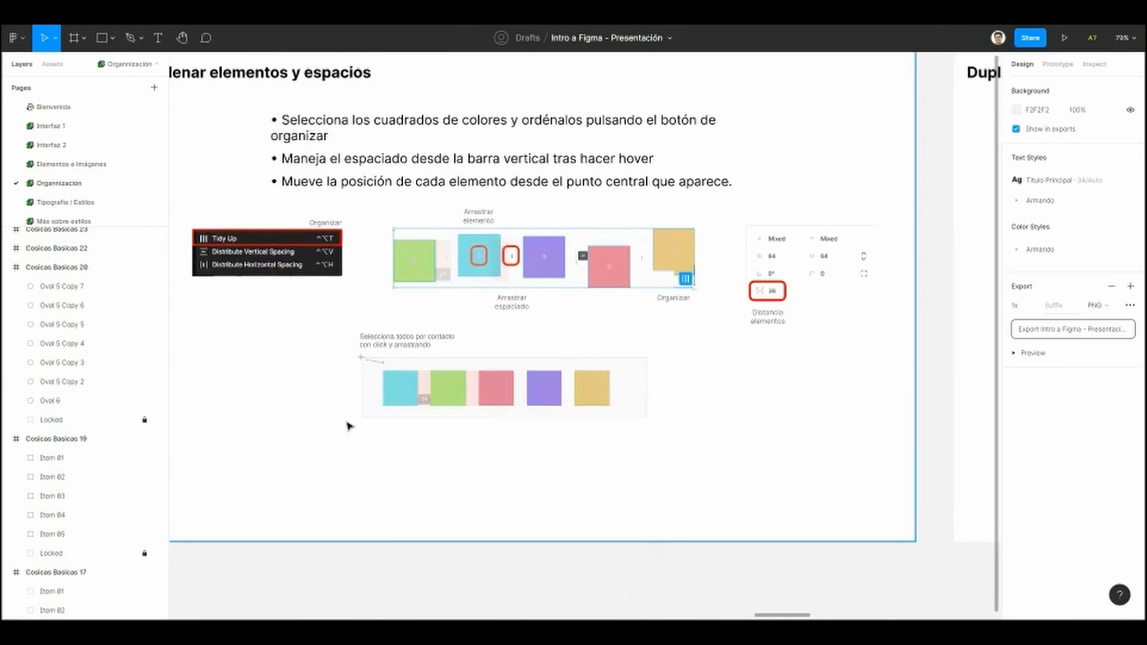
{"action": "scroll", "coordinate": [351, 394], "scroll_direction": "left", "scroll_amount": 1}
{"action": "left_click_drag", "start_coordinate": [346, 375], "coordinate": [755, 435]}
{"action": "left_click", "coordinate": [455, 442]}
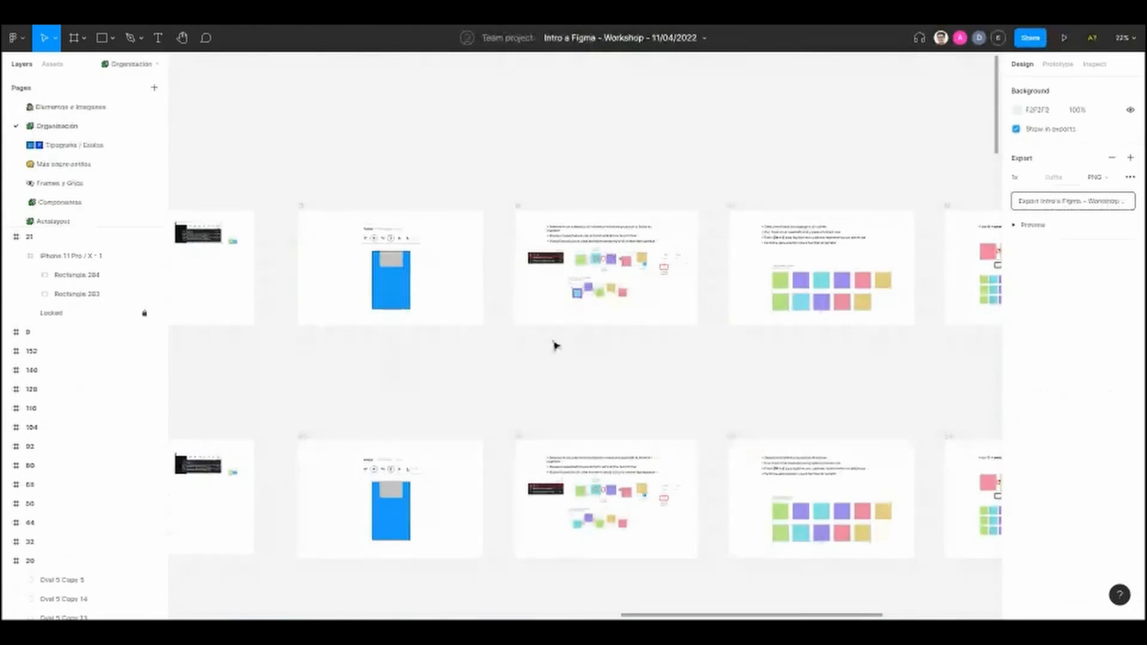
{"action": "scroll", "coordinate": [489, 284], "scroll_direction": "right", "scroll_amount": 3}
{"action": "scroll", "coordinate": [489, 283], "scroll_direction": "down", "scroll_amount": 3}
{"action": "scroll", "coordinate": [430, 379], "scroll_direction": "up", "scroll_amount": 6}
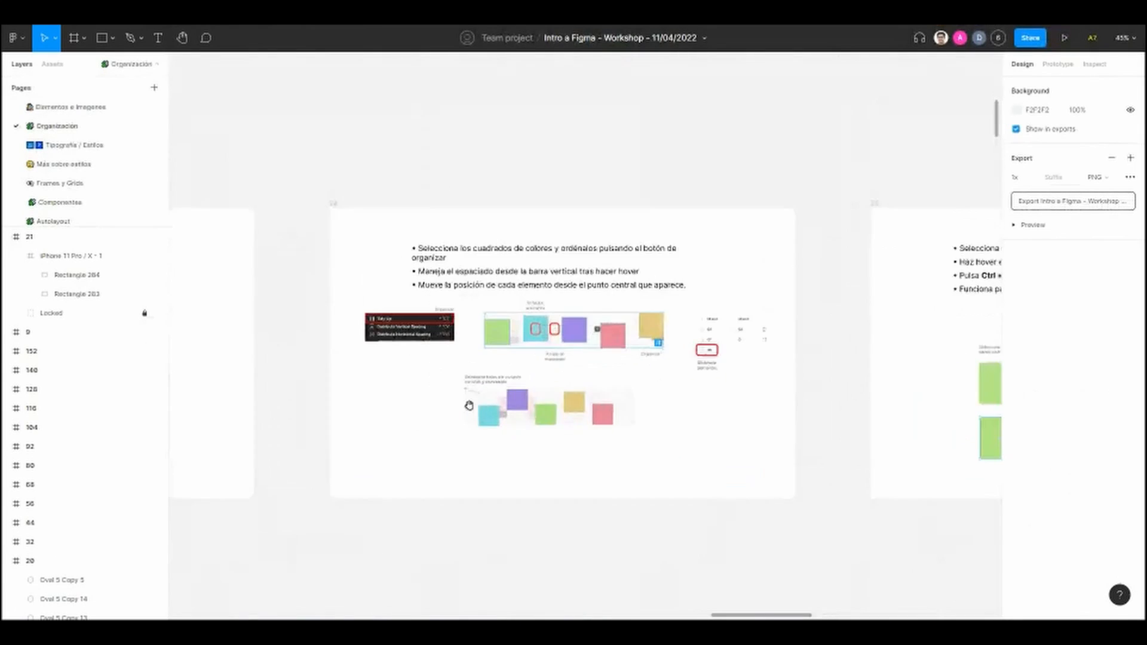
{"action": "left_click_drag", "start_coordinate": [433, 403], "coordinate": [568, 433]}
{"action": "scroll", "coordinate": [453, 442], "scroll_direction": "up", "scroll_amount": 1}
{"action": "scroll", "coordinate": [658, 358], "scroll_direction": "up", "scroll_amount": 1}
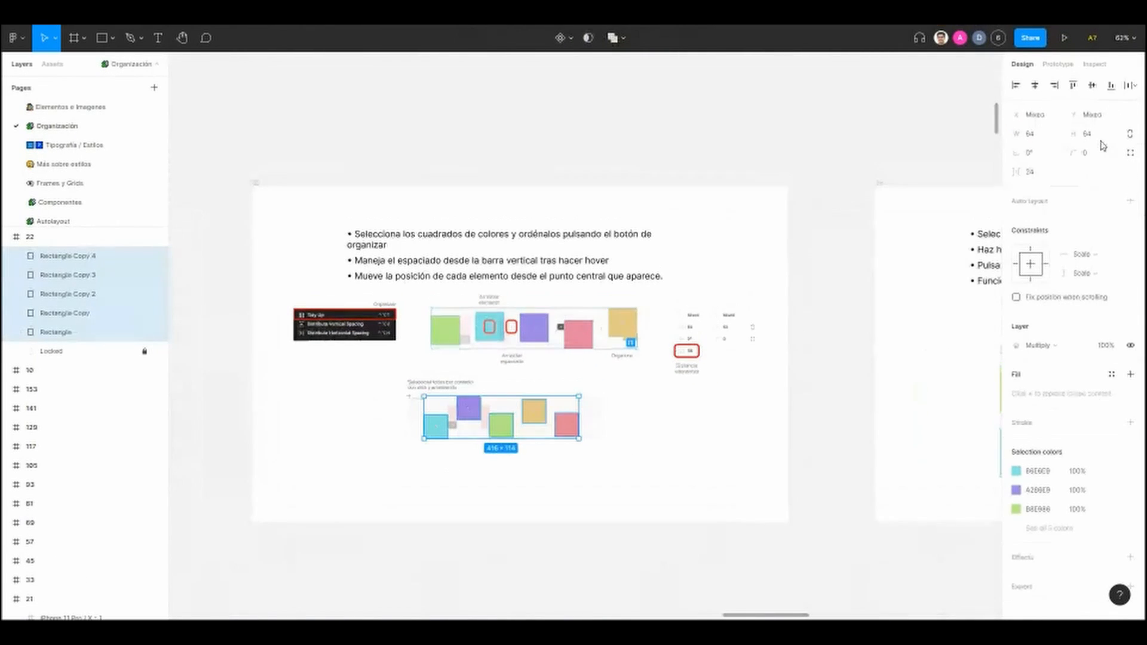
{"action": "left_click", "coordinate": [1131, 86]}
{"action": "left_click", "coordinate": [691, 428]}
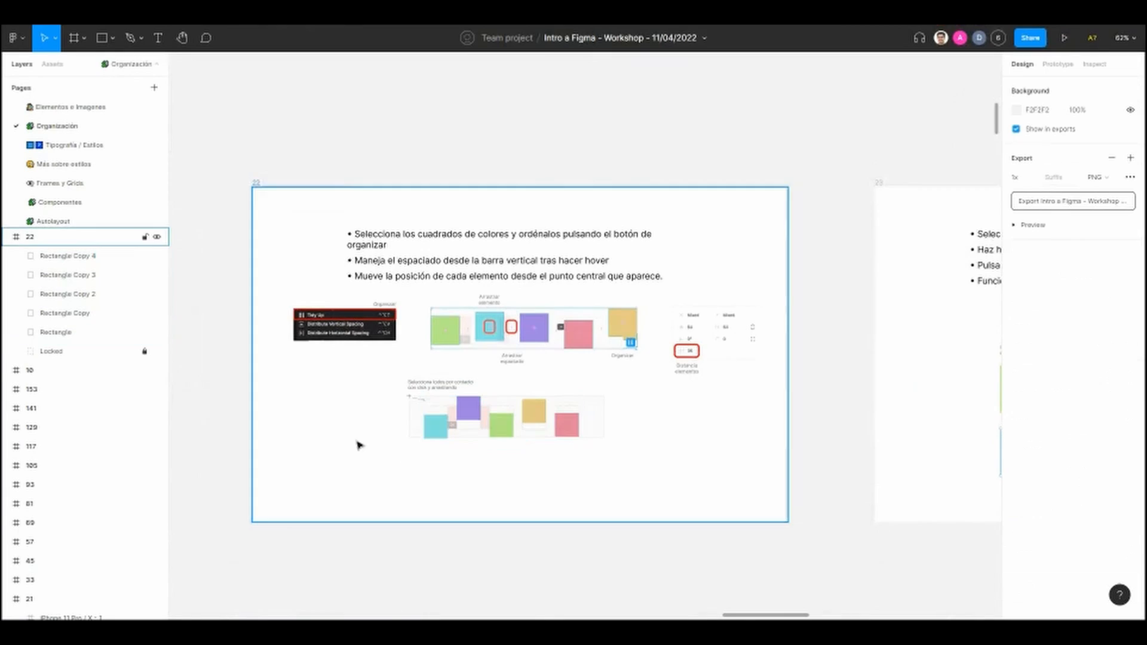
Step: Distribute the five coloured squares in frame 22 with equal vertical spacing
{"action": "scroll", "coordinate": [359, 443], "scroll_direction": "up", "scroll_amount": 1}
{"action": "scroll", "coordinate": [380, 417], "scroll_direction": "up", "scroll_amount": 1}
{"action": "left_click_drag", "start_coordinate": [384, 420], "coordinate": [613, 352]}
{"action": "scroll", "coordinate": [377, 445], "scroll_direction": "up", "scroll_amount": 1}
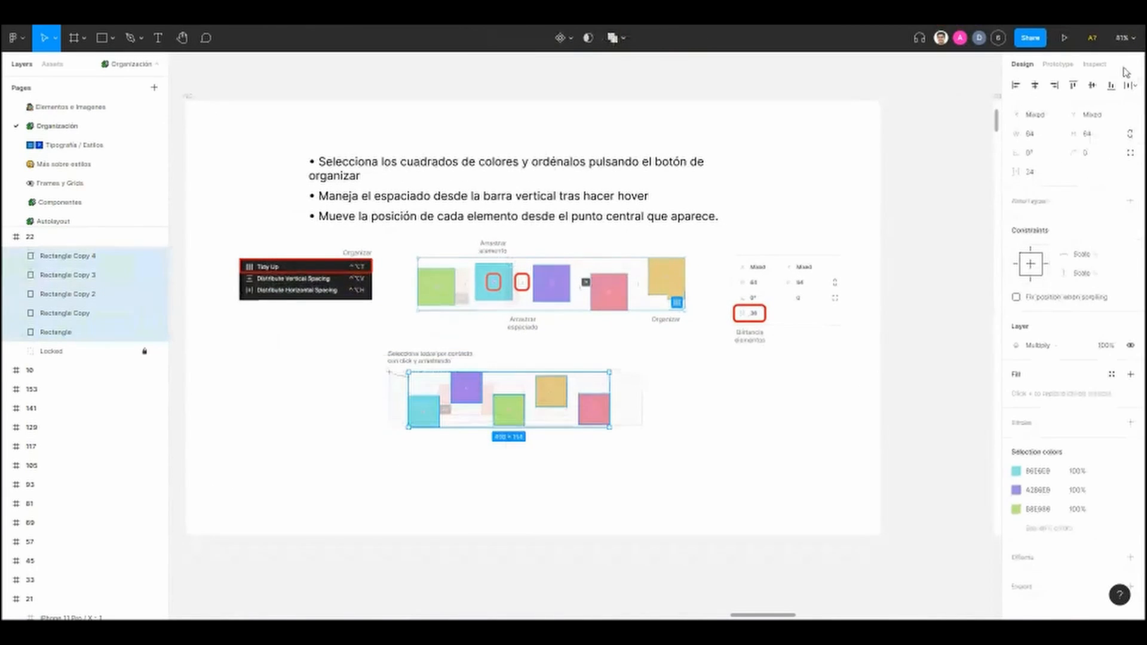
{"action": "left_click", "coordinate": [1131, 84]}
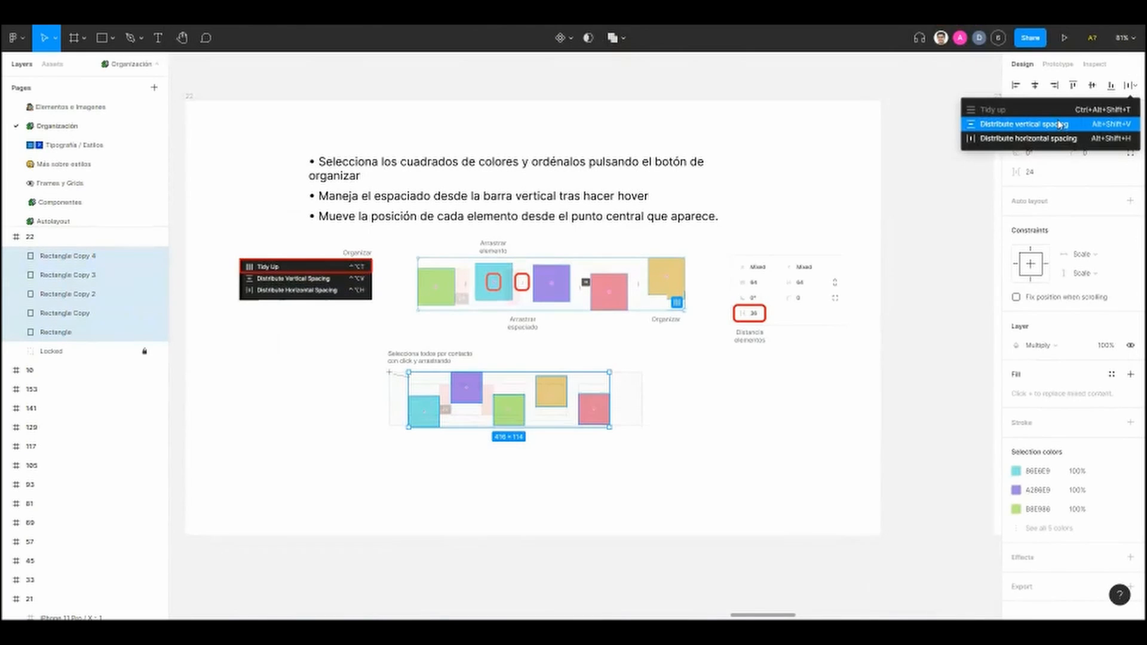
{"action": "left_click", "coordinate": [1034, 124]}
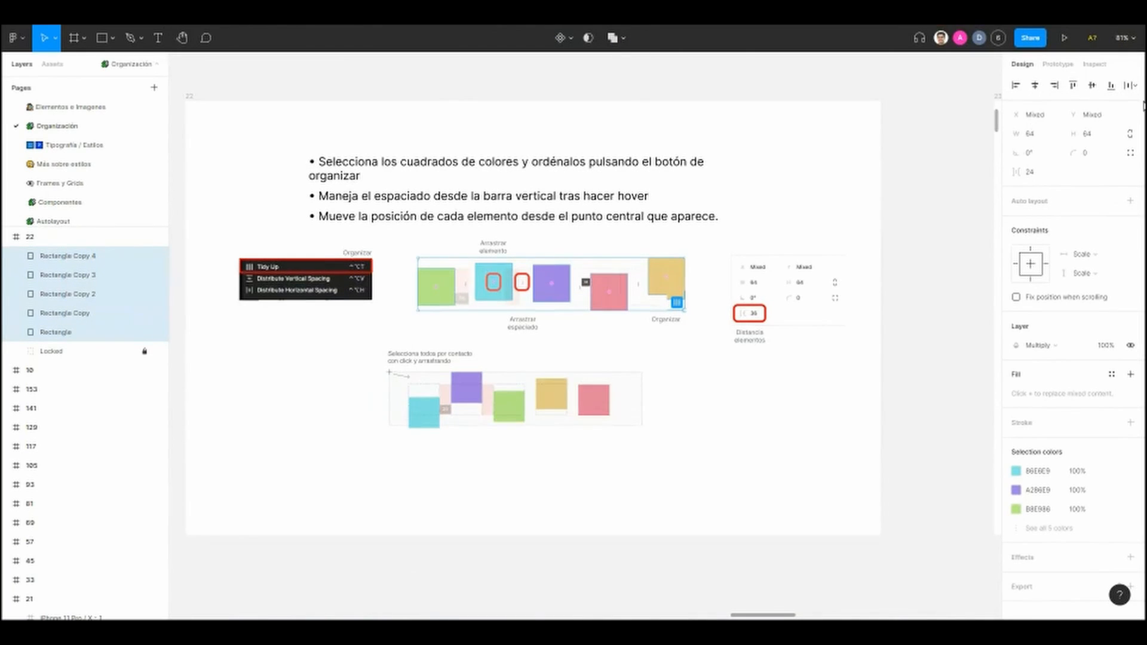
{"action": "left_click", "coordinate": [1130, 85]}
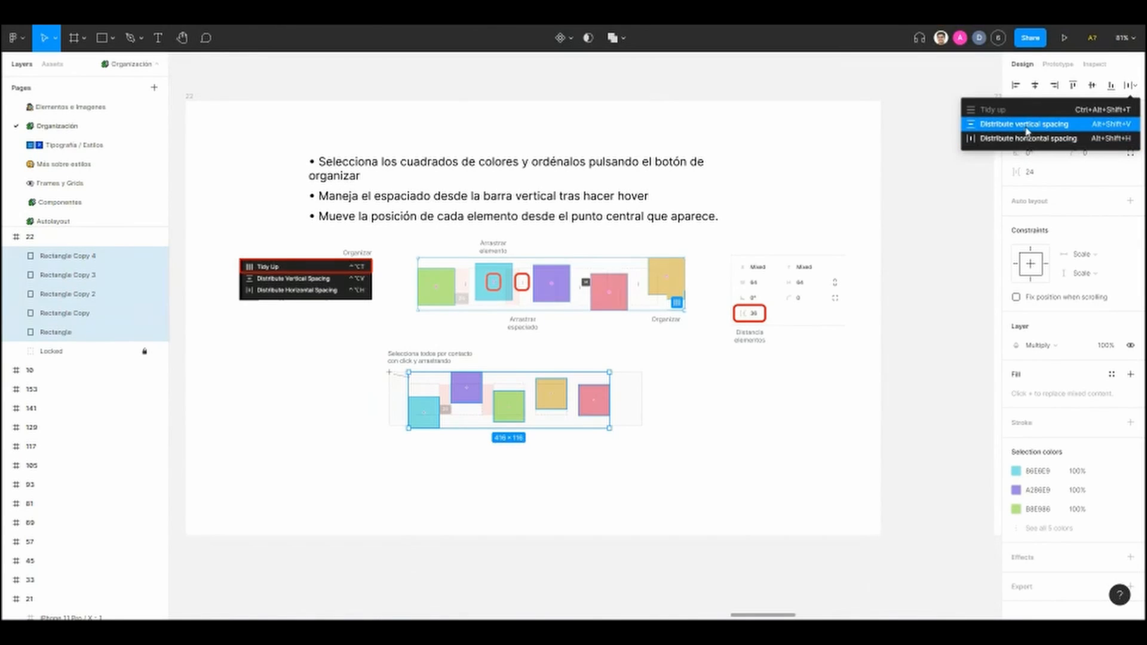
{"action": "left_click", "coordinate": [872, 333]}
Step: Align the five coloured squares in frame 22 to their vertical centres so they form one row
{"action": "left_click_drag", "start_coordinate": [356, 383], "coordinate": [697, 425]}
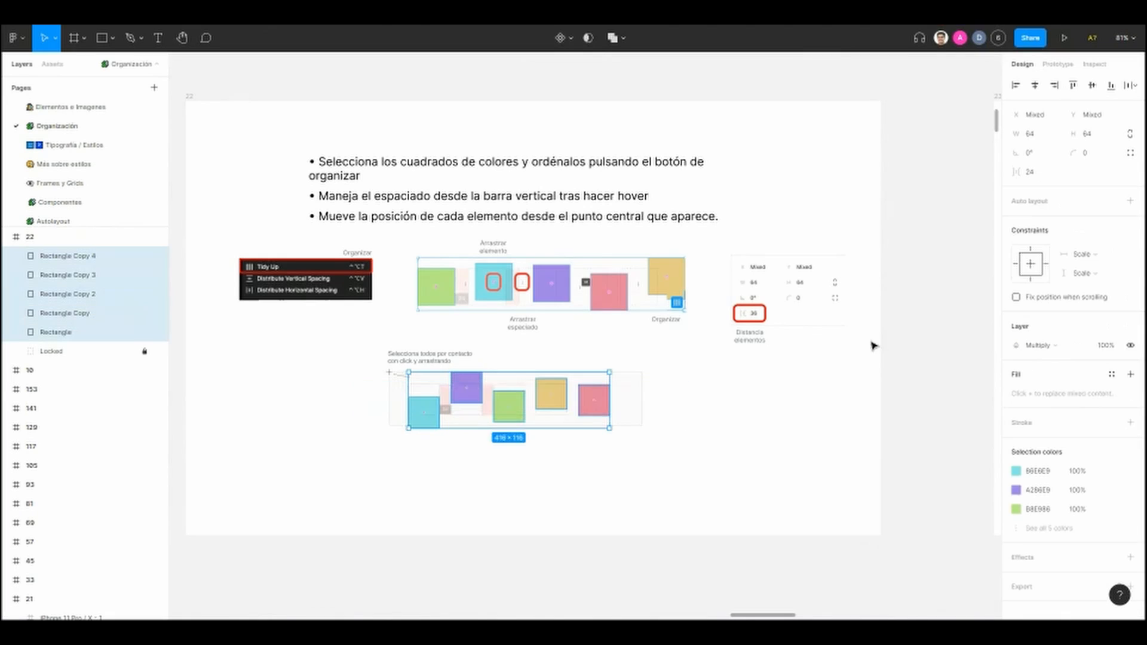
{"action": "left_click", "coordinate": [1092, 85]}
{"action": "left_click", "coordinate": [467, 513]}
Step: Select the five aligned squares and examine their spacing value against the slide's "Distancia elementos" example
{"action": "scroll", "coordinate": [325, 371], "scroll_direction": "up", "scroll_amount": 2}
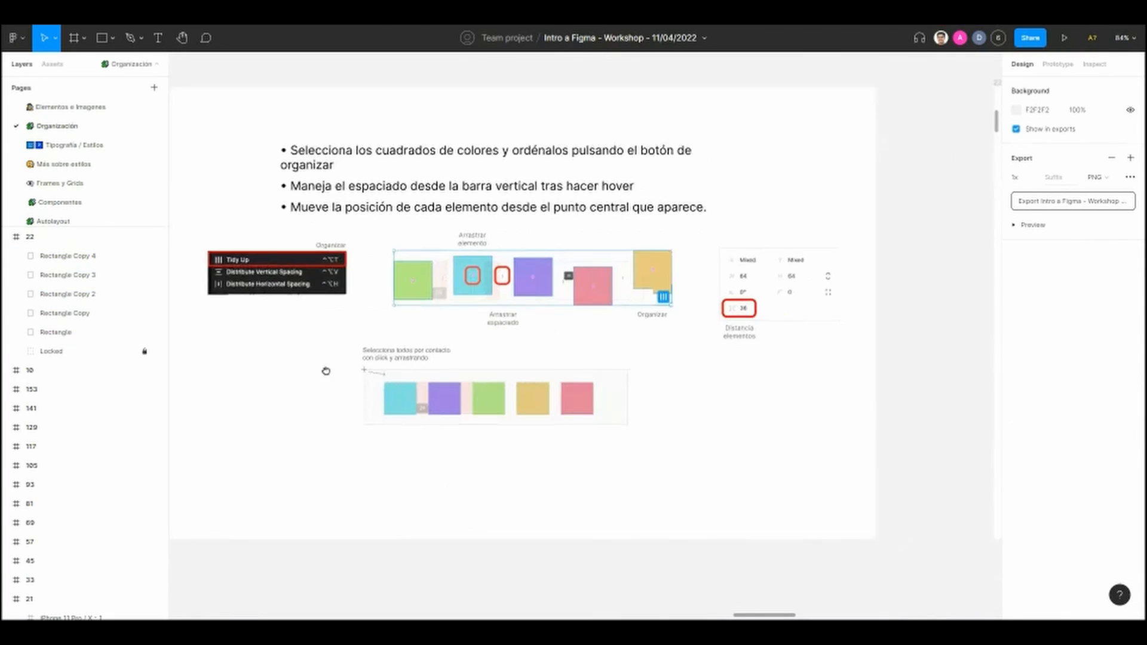
{"action": "scroll", "coordinate": [317, 405], "scroll_direction": "up", "scroll_amount": 1}
{"action": "left_click_drag", "start_coordinate": [336, 333], "coordinate": [615, 460]}
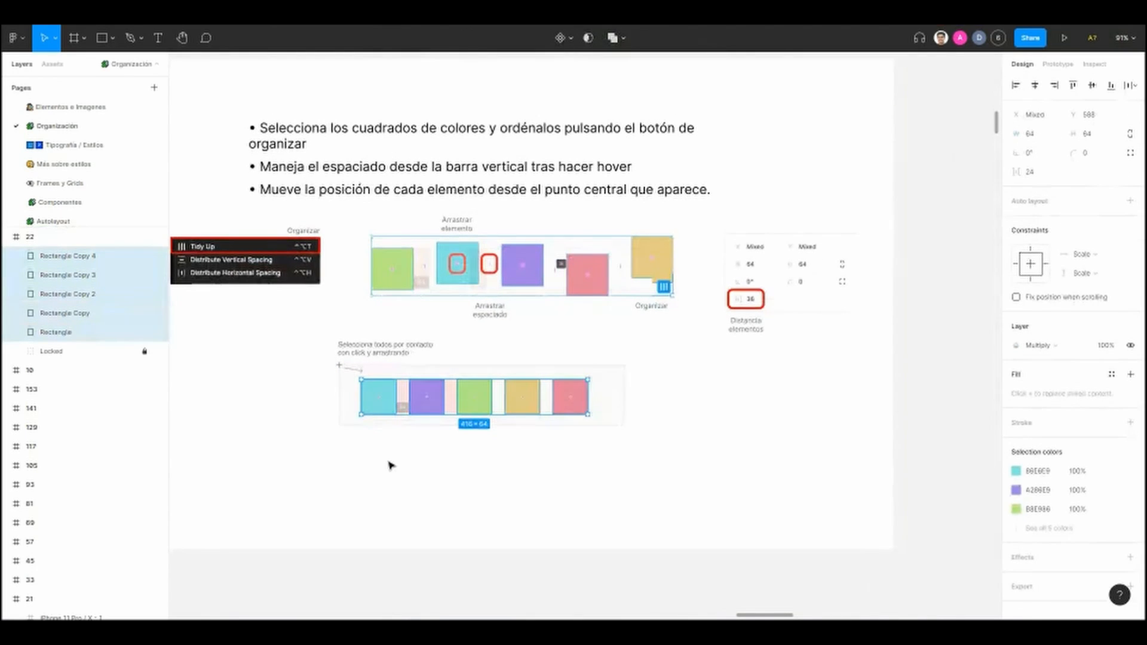
{"action": "scroll", "coordinate": [398, 446], "scroll_direction": "up", "scroll_amount": 4}
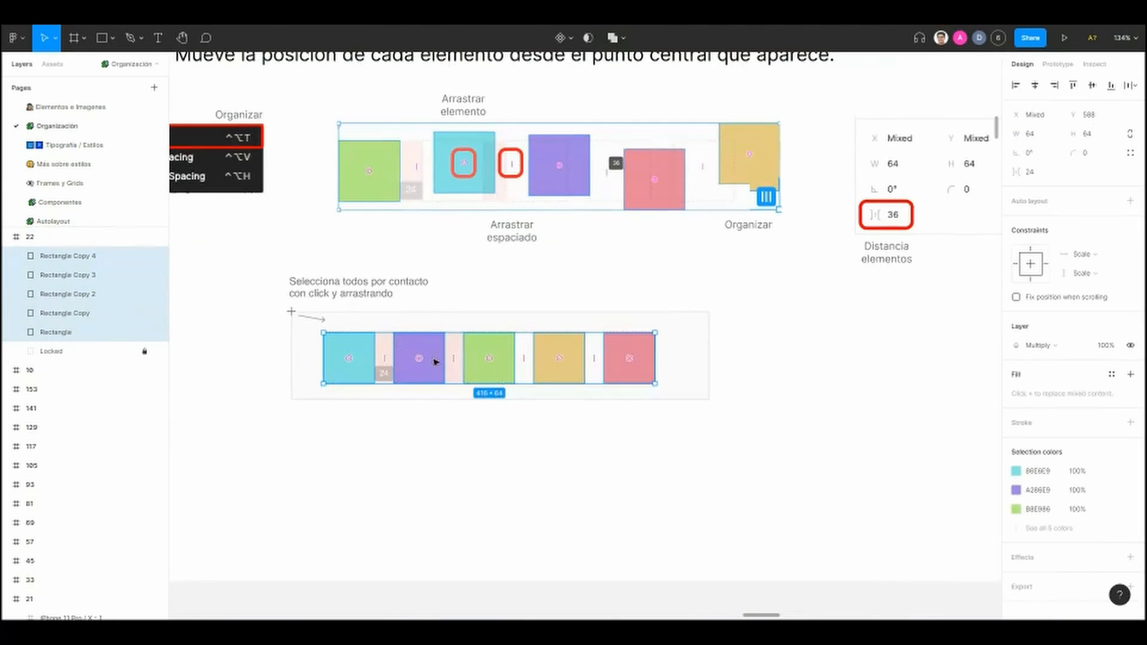
{"action": "left_click_drag", "start_coordinate": [706, 348], "coordinate": [685, 407]}
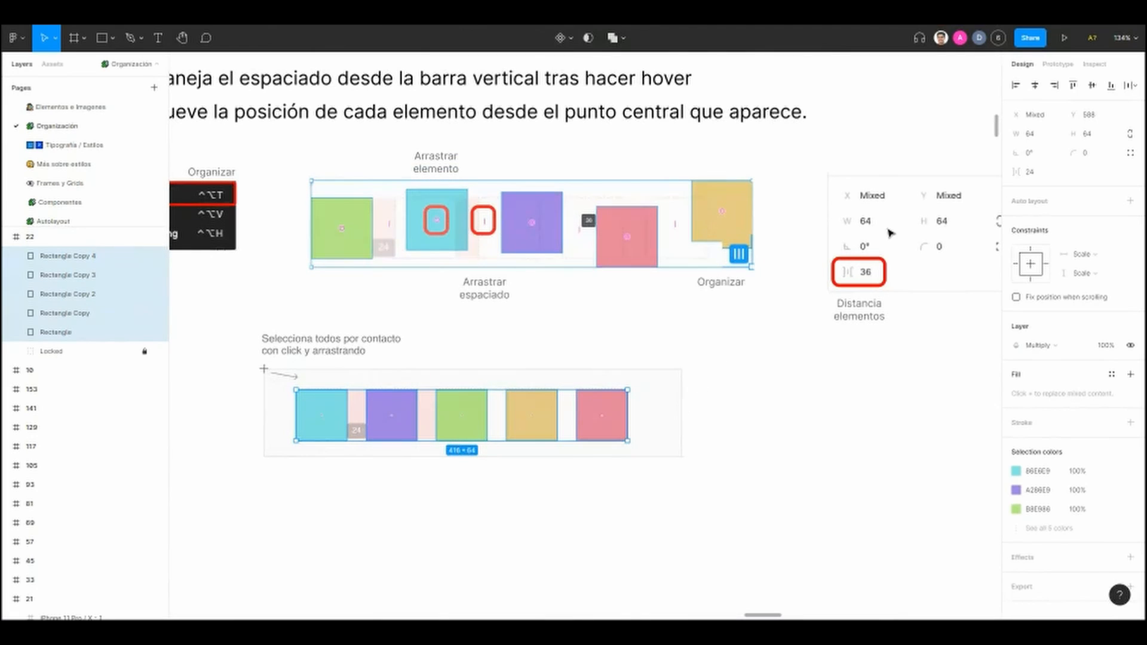
{"action": "left_click_drag", "start_coordinate": [834, 305], "coordinate": [782, 299]}
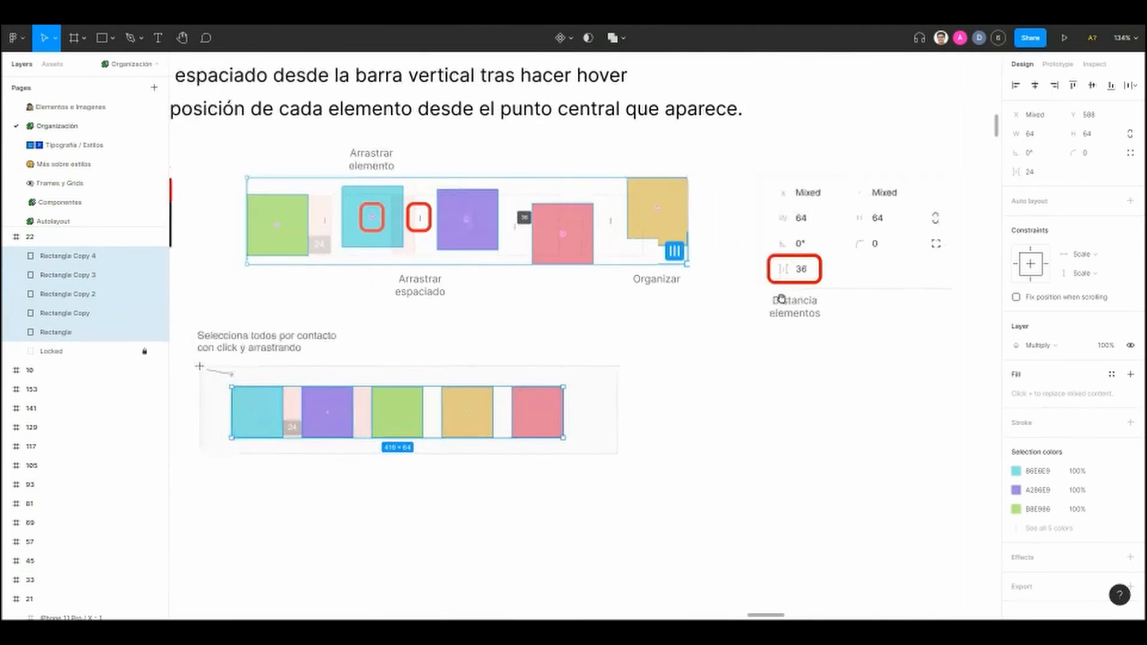
{"action": "left_click_drag", "start_coordinate": [844, 277], "coordinate": [828, 274]}
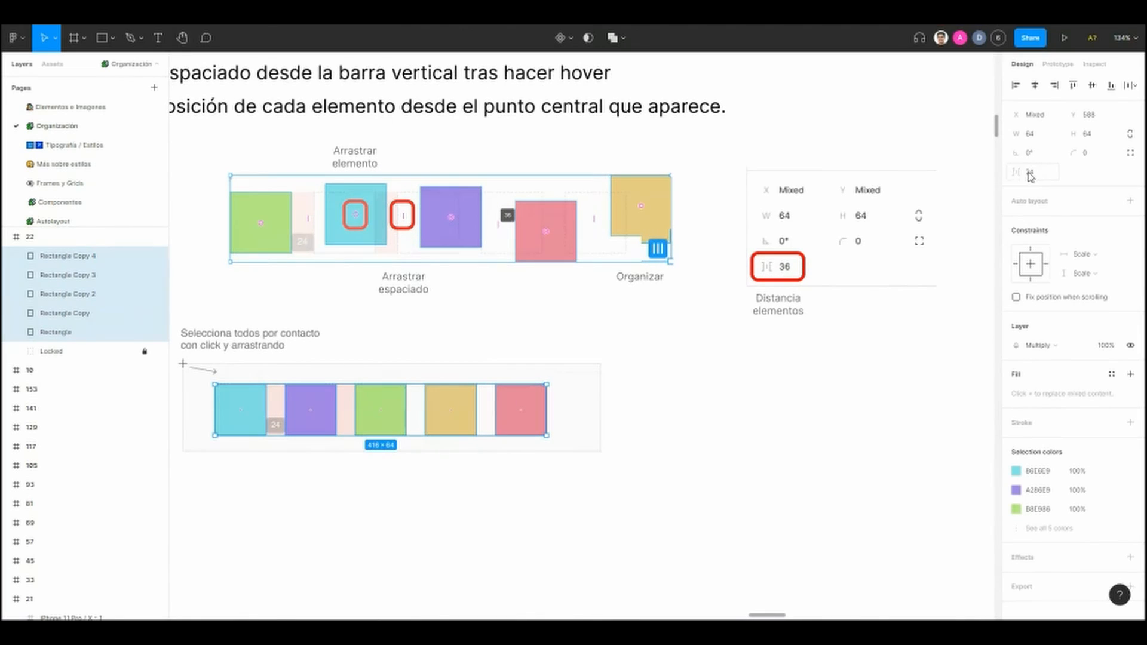
{"action": "left_click_drag", "start_coordinate": [371, 485], "coordinate": [446, 458]}
{"action": "left_click_drag", "start_coordinate": [350, 456], "coordinate": [367, 443]}
{"action": "left_click_drag", "start_coordinate": [398, 305], "coordinate": [403, 337]}
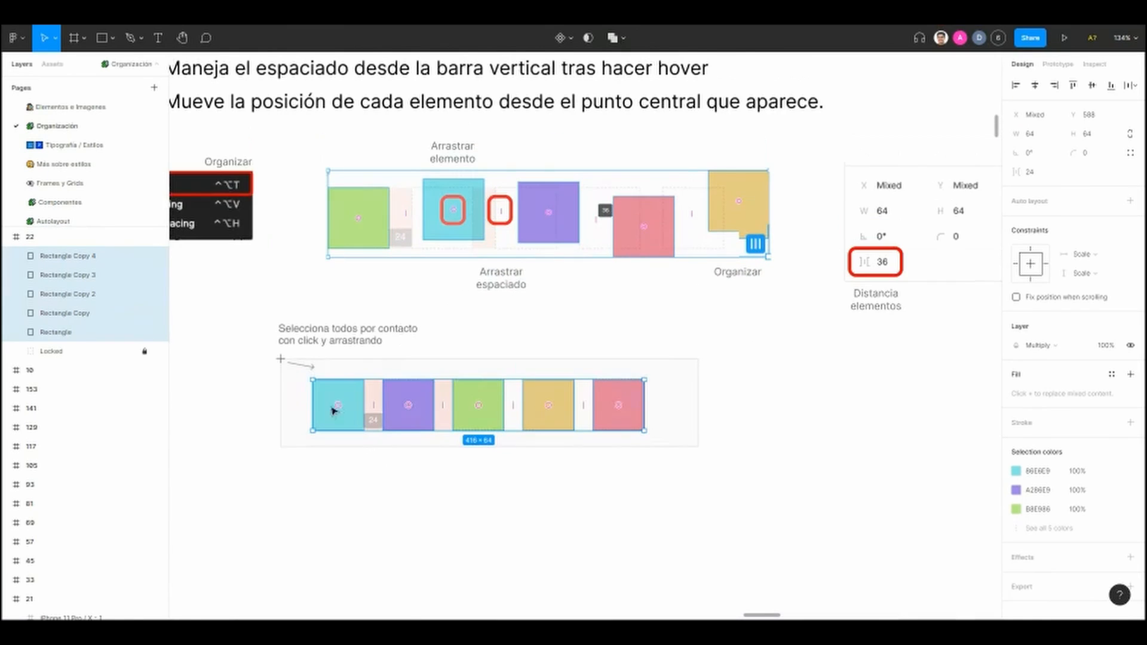
Step: Examine up close the centre handles on the squares and the spacing handles between them
{"action": "scroll", "coordinate": [489, 286], "scroll_direction": "up", "scroll_amount": 2}
{"action": "scroll", "coordinate": [489, 286], "scroll_direction": "up", "scroll_amount": 5}
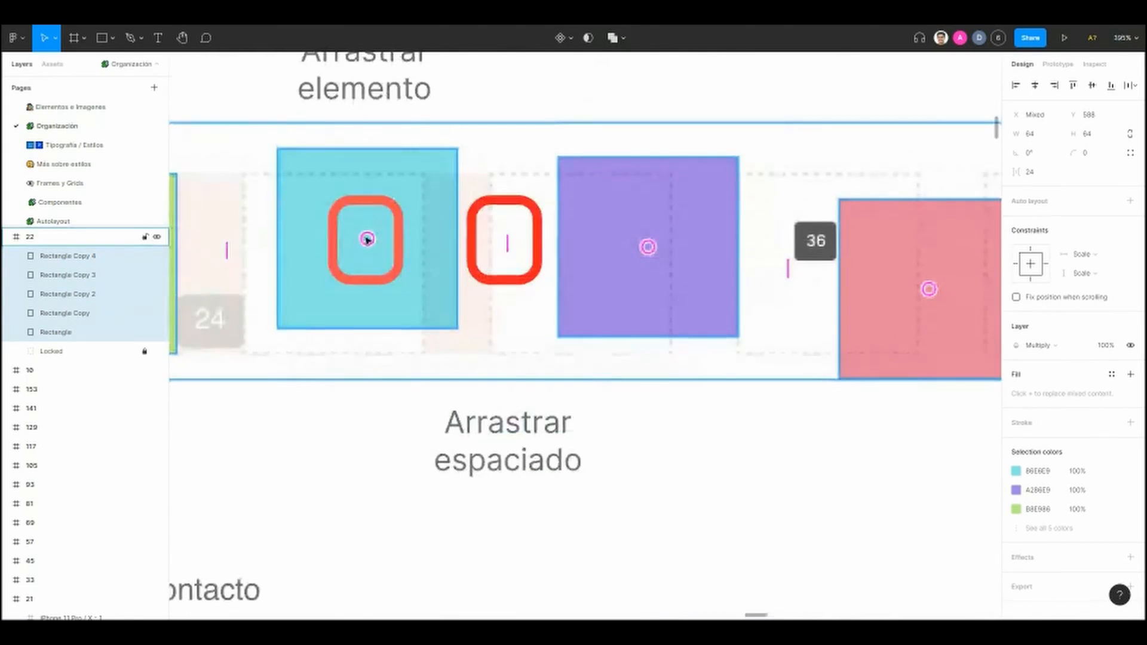
{"action": "left_click_drag", "start_coordinate": [455, 230], "coordinate": [530, 152]}
{"action": "left_click_drag", "start_coordinate": [337, 297], "coordinate": [407, 293]}
{"action": "scroll", "coordinate": [407, 304], "scroll_direction": "up", "scroll_amount": 1}
{"action": "mouse_move", "coordinate": [409, 288]}
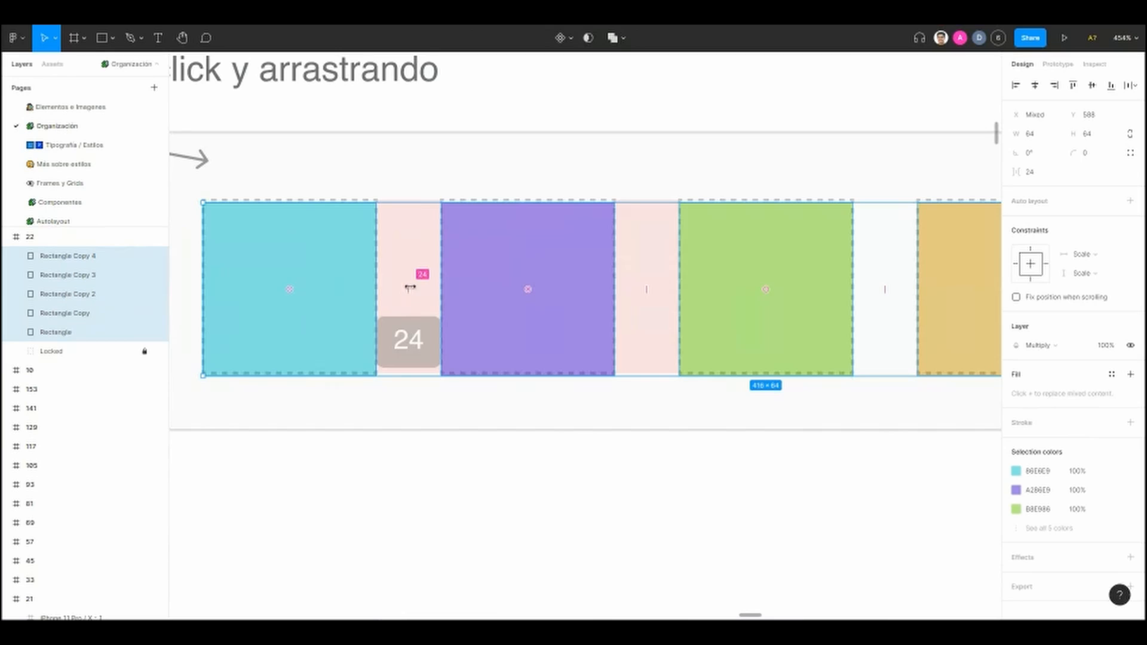
Step: Try widening the gaps between the five squares to 87 and undo the change
{"action": "mouse_move", "coordinate": [406, 290]}
{"action": "left_mouse_down"}
{"action": "mouse_move", "coordinate": [561, 290]}
{"action": "mouse_move", "coordinate": [406, 288]}
{"action": "left_mouse_up"}
{"action": "scroll", "coordinate": [406, 287], "scroll_direction": "down", "scroll_amount": 5}
{"action": "scroll", "coordinate": [592, 385], "scroll_direction": "right", "scroll_amount": 2}
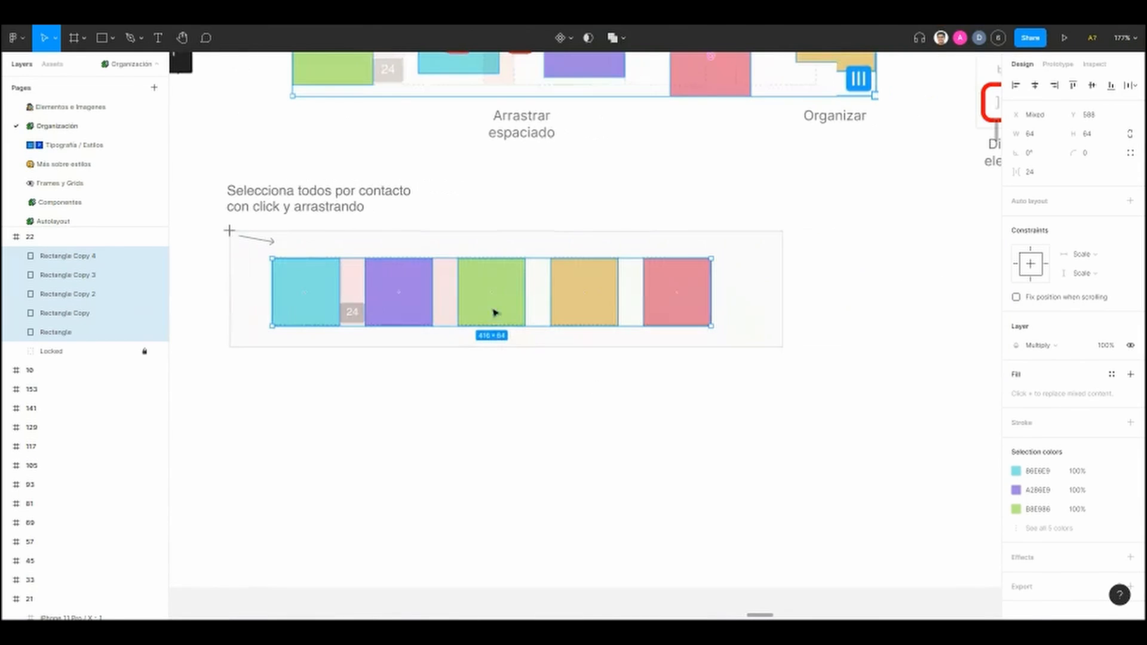
{"action": "left_click_drag", "start_coordinate": [456, 295], "coordinate": [548, 303]}
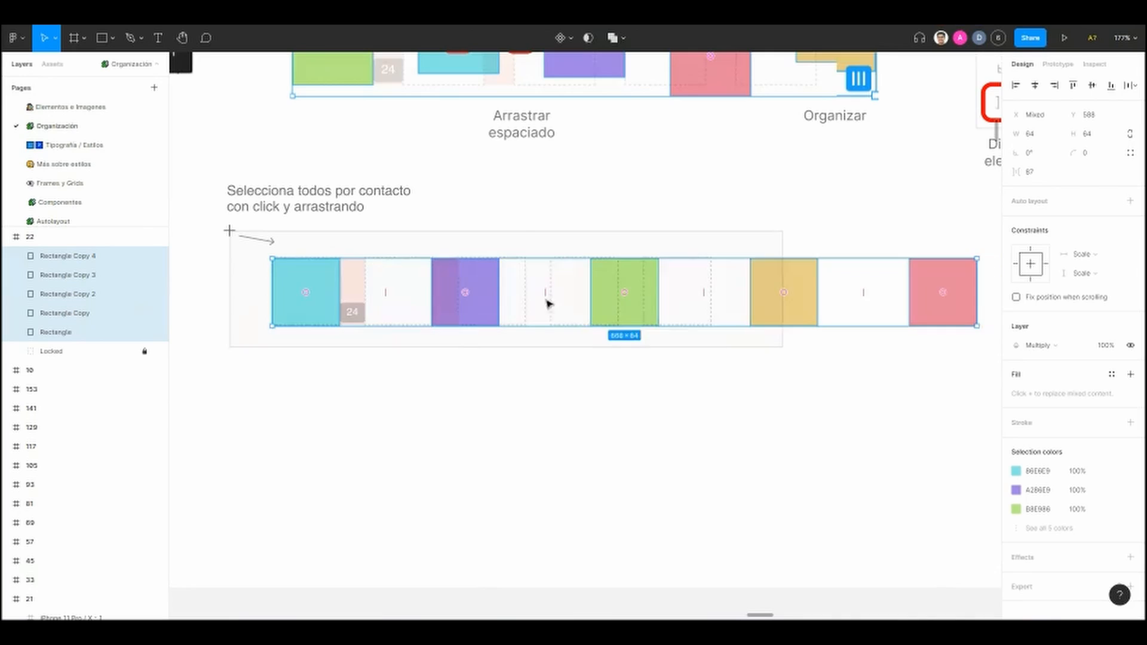
{"action": "key", "text": "ctrl+z"}
{"action": "scroll", "coordinate": [421, 418], "scroll_direction": "down", "scroll_amount": 3}
{"action": "scroll", "coordinate": [405, 304], "scroll_direction": "up", "scroll_amount": 1}
{"action": "left_click_drag", "start_coordinate": [405, 305], "coordinate": [402, 274]}
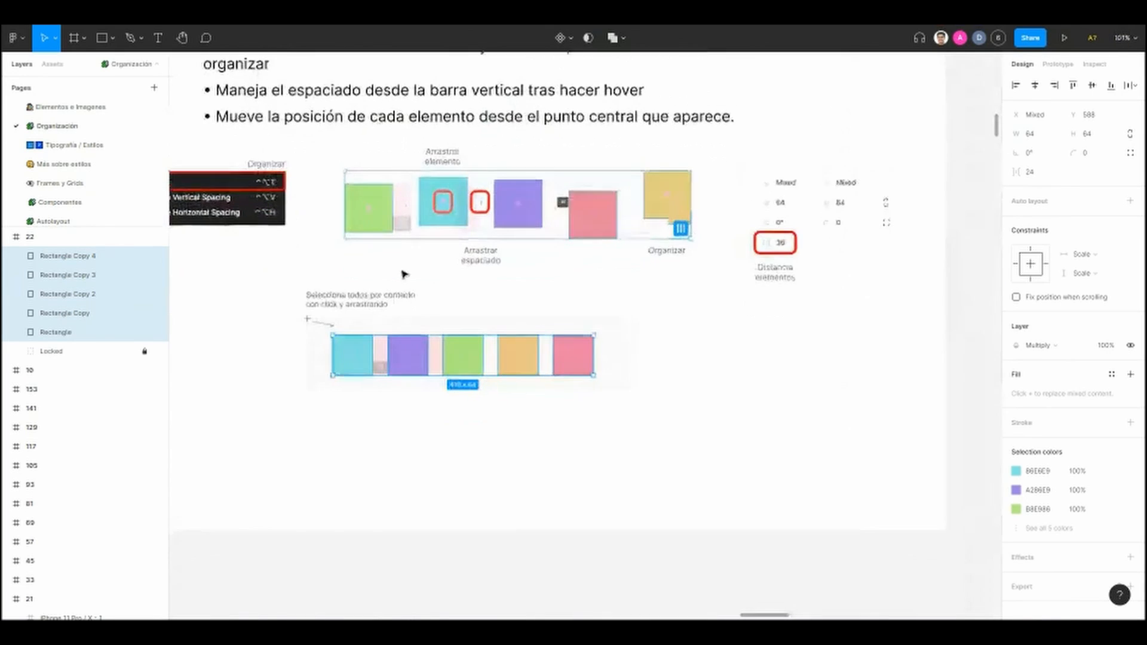
Step: Reduce the horizontal gaps between the five selected squares to 23
{"action": "scroll", "coordinate": [399, 266], "scroll_direction": "up", "scroll_amount": 1}
{"action": "scroll", "coordinate": [399, 265], "scroll_direction": "up", "scroll_amount": 2}
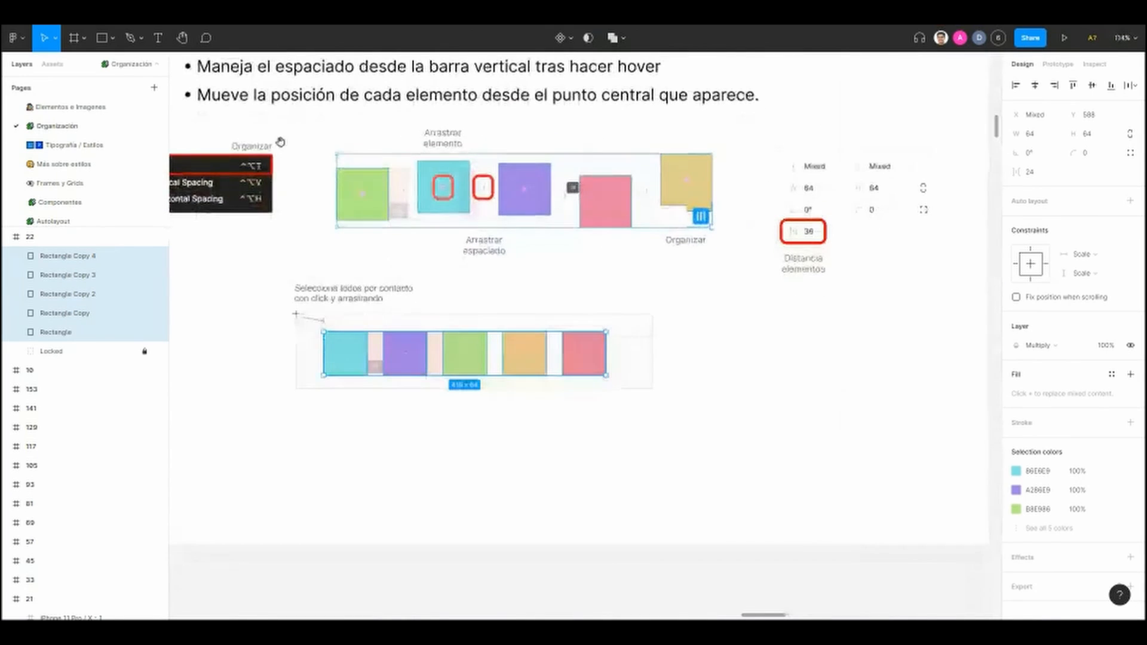
{"action": "scroll", "coordinate": [511, 110], "scroll_direction": "up", "scroll_amount": 1}
{"action": "scroll", "coordinate": [521, 273], "scroll_direction": "down", "scroll_amount": 1}
{"action": "scroll", "coordinate": [430, 369], "scroll_direction": "up", "scroll_amount": 5}
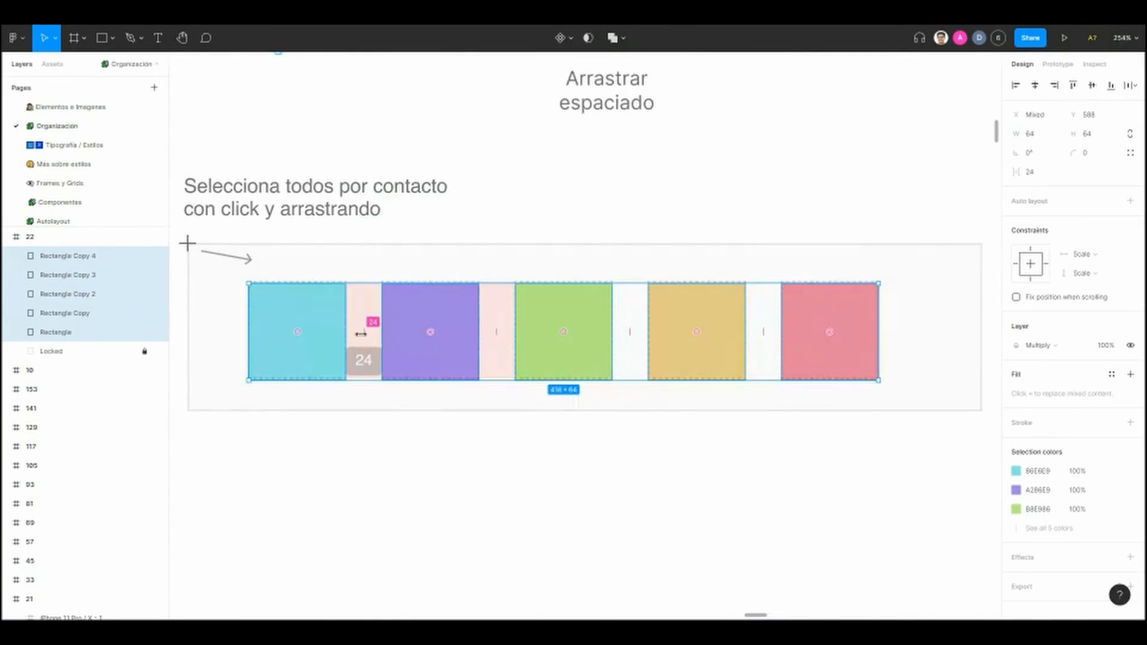
{"action": "mouse_move", "coordinate": [364, 333]}
{"action": "left_mouse_down"}
{"action": "mouse_move", "coordinate": [543, 323]}
{"action": "mouse_move", "coordinate": [363, 327]}
{"action": "left_mouse_up"}
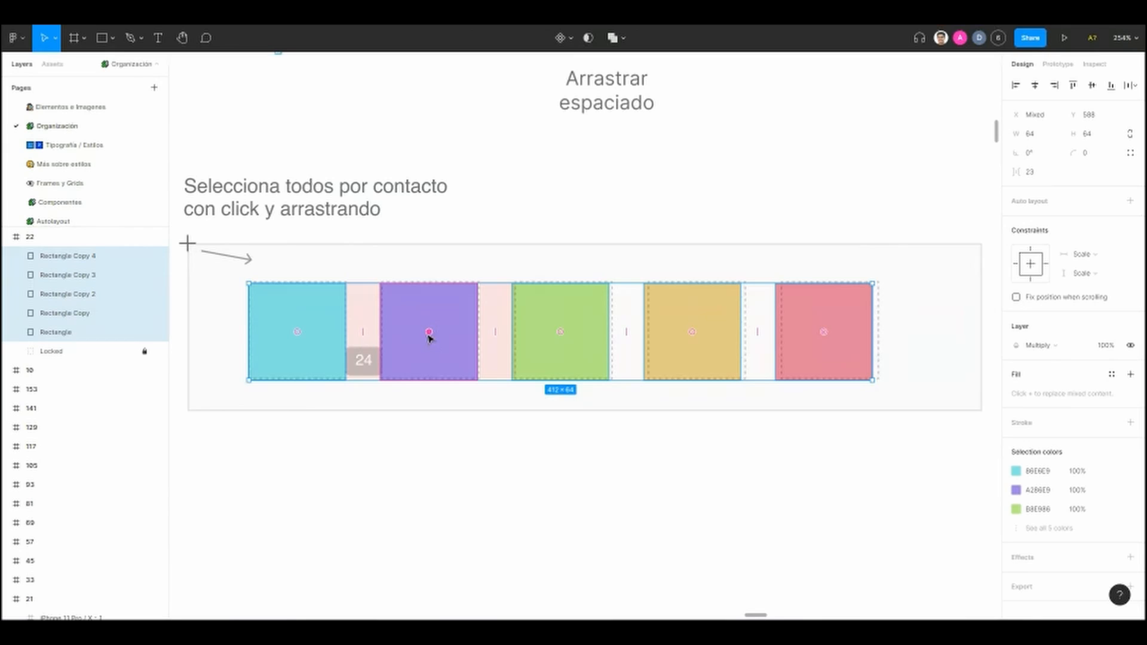
Step: Reorder the row to green, cyan, purple, yellow, red by moving the purple and cyan squares past the green one
{"action": "left_click_drag", "start_coordinate": [430, 334], "coordinate": [528, 335]}
{"action": "left_click", "coordinate": [305, 342]}
{"action": "left_click", "coordinate": [338, 474]}
{"action": "left_click_drag", "start_coordinate": [200, 272], "coordinate": [916, 351]}
{"action": "left_click_drag", "start_coordinate": [302, 334], "coordinate": [462, 334]}
{"action": "left_click", "coordinate": [443, 450]}
Step: Reselect the five coloured squares in frame 22's lower row, try widening the gaps between them and undo the change
{"action": "scroll", "coordinate": [441, 450], "scroll_direction": "down", "scroll_amount": 3}
{"action": "scroll", "coordinate": [442, 454], "scroll_direction": "down", "scroll_amount": 8}
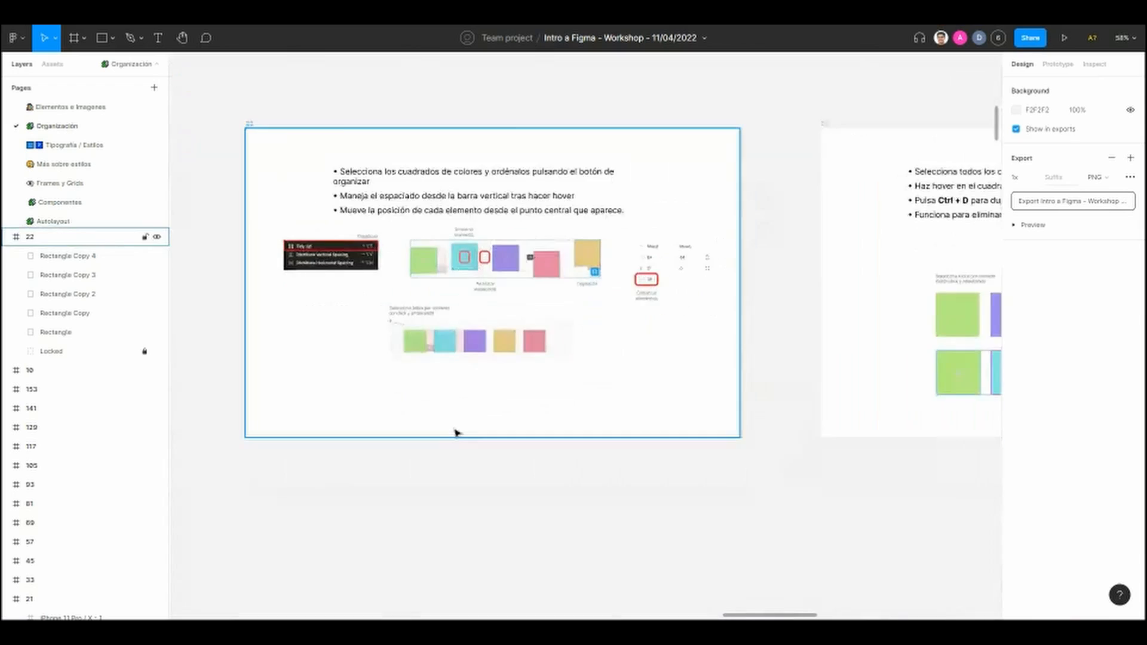
{"action": "scroll", "coordinate": [454, 445], "scroll_direction": "up", "scroll_amount": 2}
{"action": "left_click_drag", "start_coordinate": [294, 301], "coordinate": [580, 338]}
{"action": "left_click", "coordinate": [410, 431]}
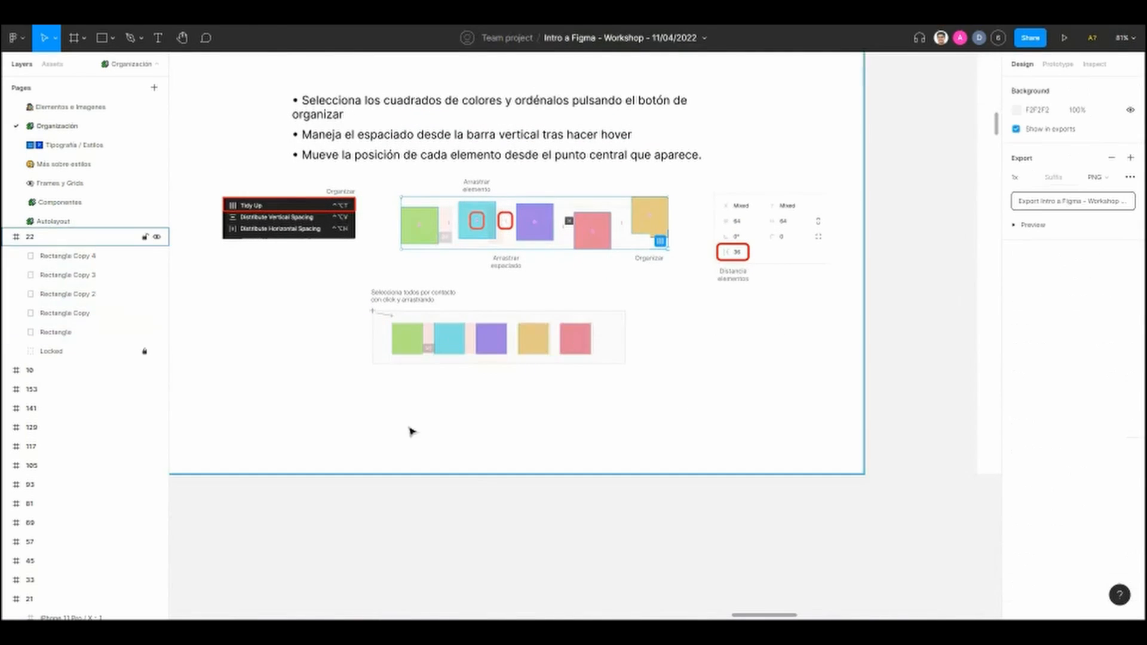
{"action": "scroll", "coordinate": [418, 392], "scroll_direction": "up", "scroll_amount": 5}
{"action": "scroll", "coordinate": [339, 422], "scroll_direction": "right", "scroll_amount": 1}
{"action": "left_click_drag", "start_coordinate": [274, 294], "coordinate": [723, 391]}
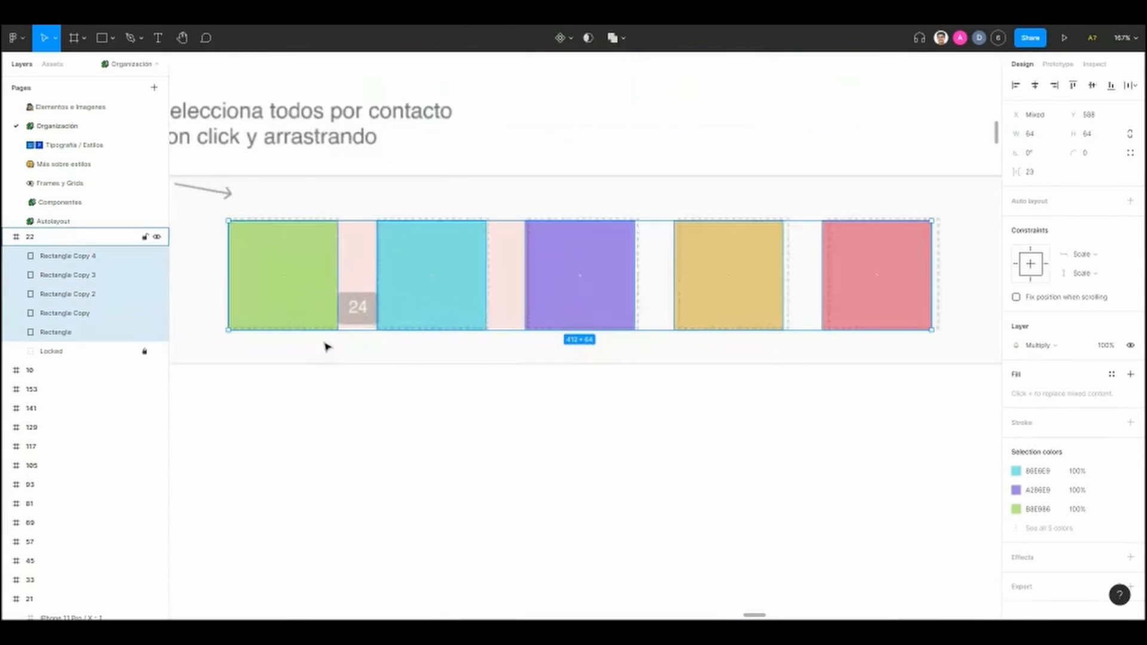
{"action": "scroll", "coordinate": [325, 346], "scroll_direction": "up", "scroll_amount": 5}
{"action": "left_click_drag", "start_coordinate": [392, 299], "coordinate": [485, 299]}
{"action": "key", "text": "ctrl+z"}
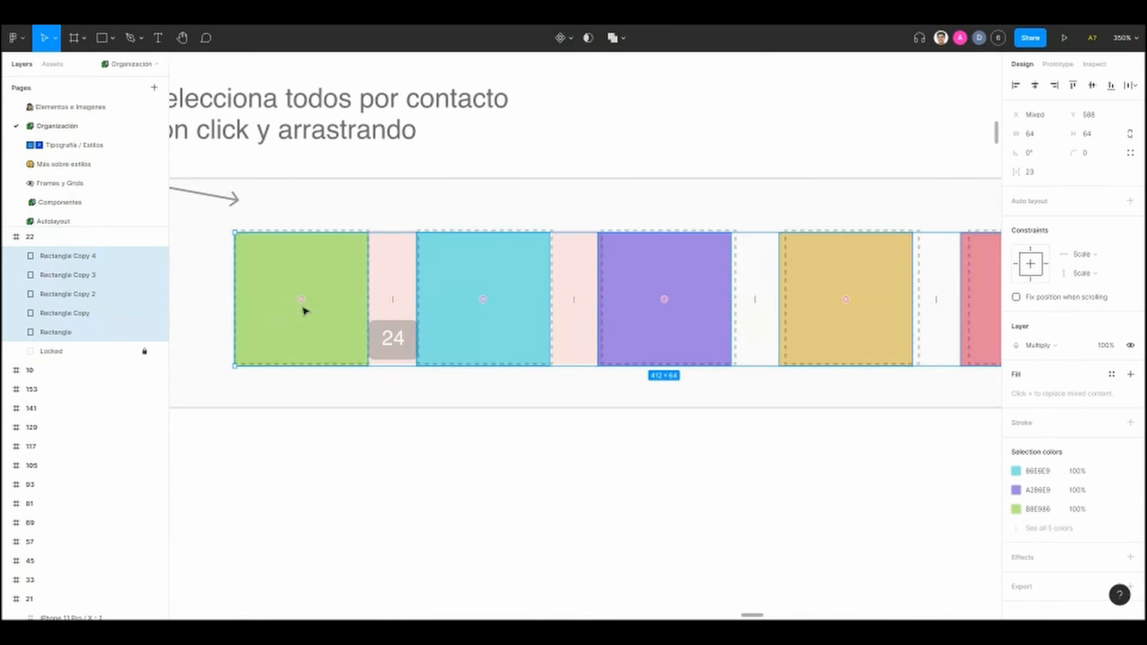
Step: Move the green square along the row past the cyan and purple squares, and clear the selection
{"action": "left_click_drag", "start_coordinate": [303, 306], "coordinate": [771, 310]}
{"action": "left_click", "coordinate": [617, 420]}
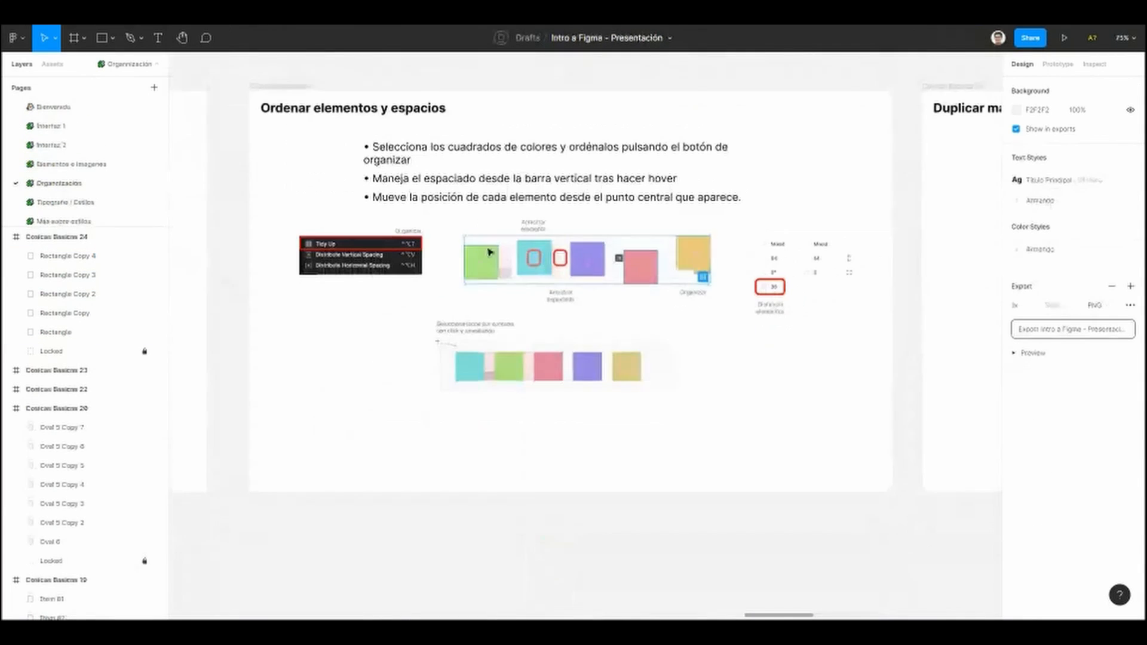
Step: In the Intro a Figma - Presentación file, delete the last three squares of the upper row on the "Duplicar manteniendo proporciones" slide
{"action": "scroll", "coordinate": [495, 316], "scroll_direction": "right", "scroll_amount": 10}
{"action": "left_click_drag", "start_coordinate": [494, 317], "coordinate": [522, 326]}
{"action": "mouse_move", "coordinate": [364, 277]}
{"action": "left_mouse_down"}
{"action": "mouse_move", "coordinate": [356, 299]}
{"action": "mouse_move", "coordinate": [368, 275]}
{"action": "left_mouse_up"}
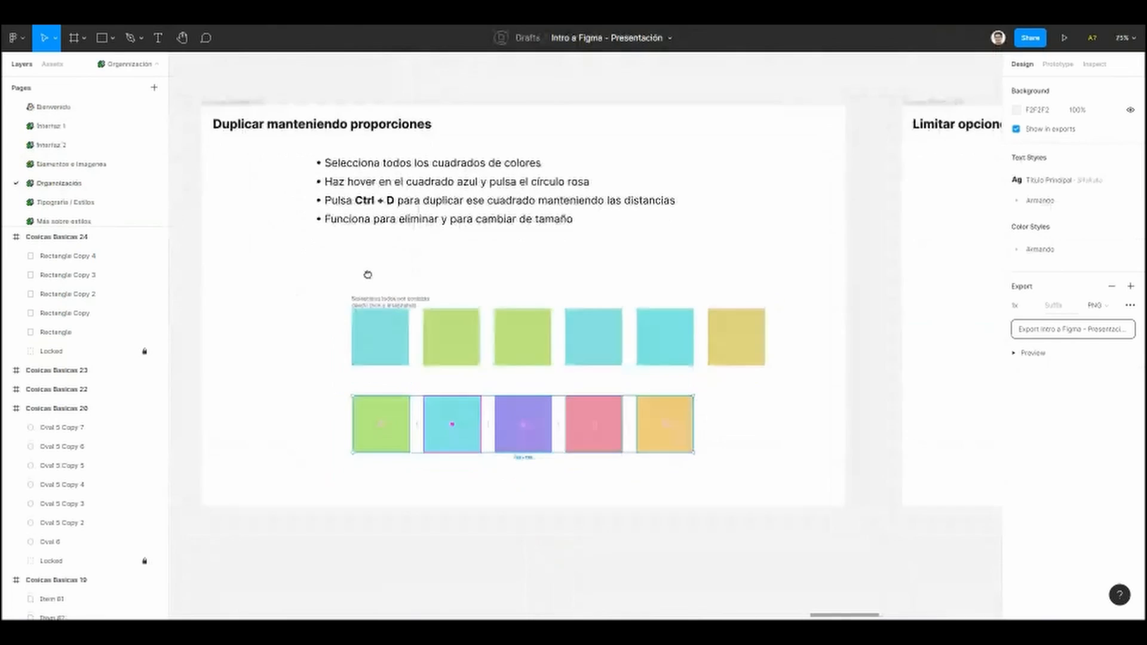
{"action": "scroll", "coordinate": [317, 297], "scroll_direction": "up", "scroll_amount": 1}
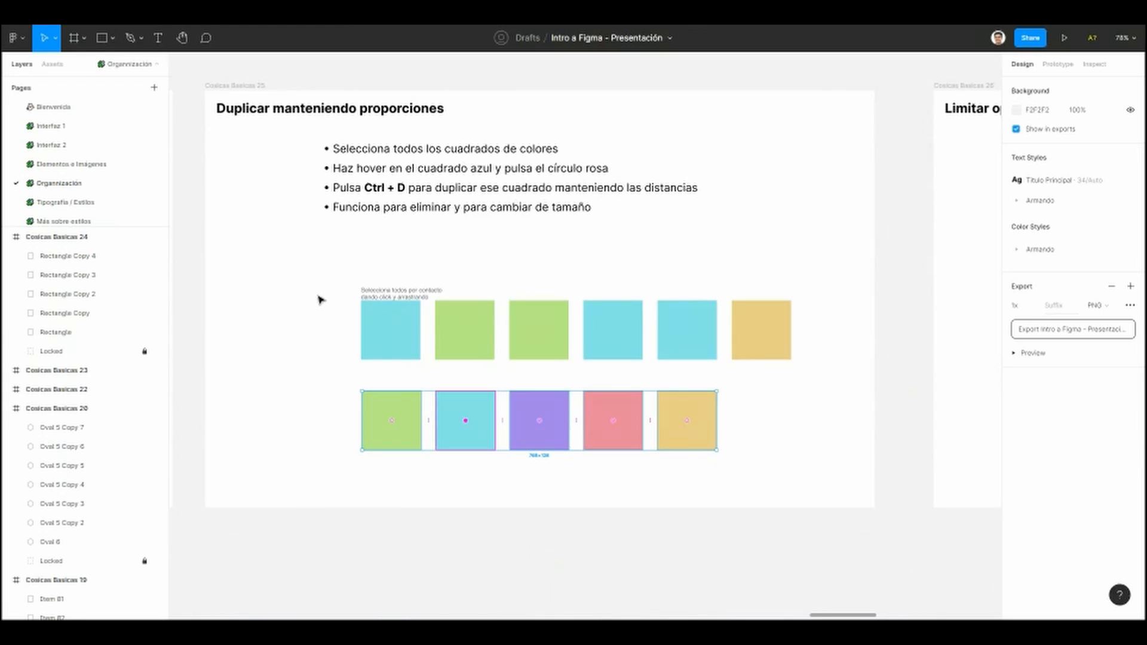
{"action": "left_click_drag", "start_coordinate": [582, 286], "coordinate": [809, 378]}
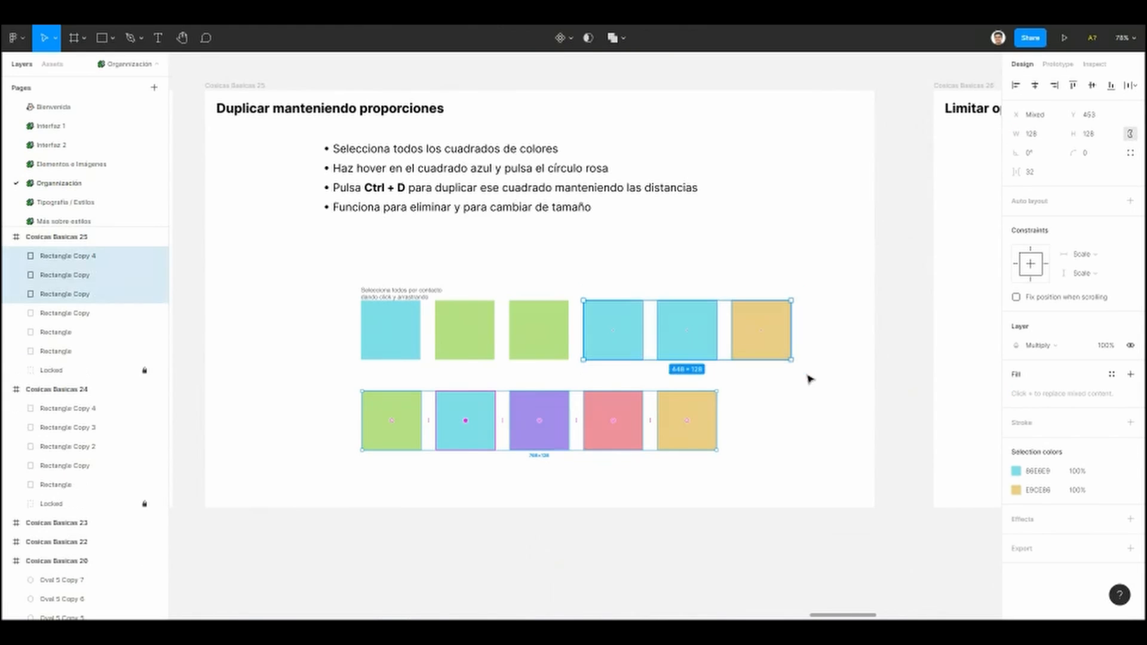
{"action": "key", "text": "Delete"}
Step: Select the three remaining upper squares and pick out the cyan one, followed by the middle green one, within the selection
{"action": "scroll", "coordinate": [342, 320], "scroll_direction": "up", "scroll_amount": 3}
{"action": "left_click_drag", "start_coordinate": [261, 221], "coordinate": [698, 384]}
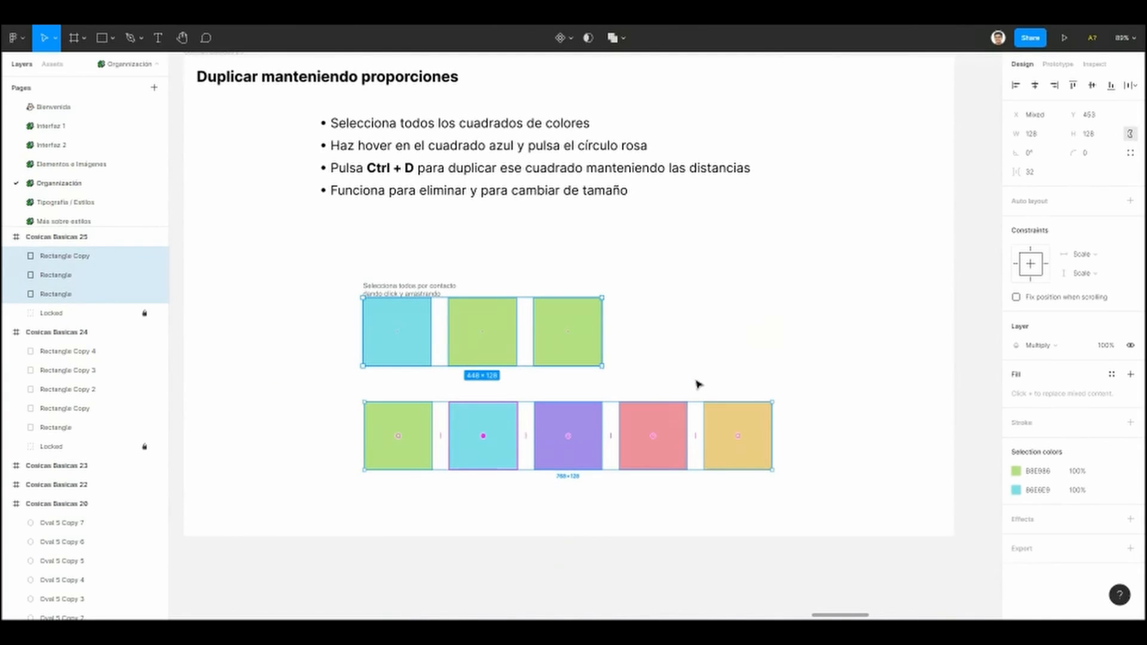
{"action": "scroll", "coordinate": [418, 336], "scroll_direction": "up", "scroll_amount": 5}
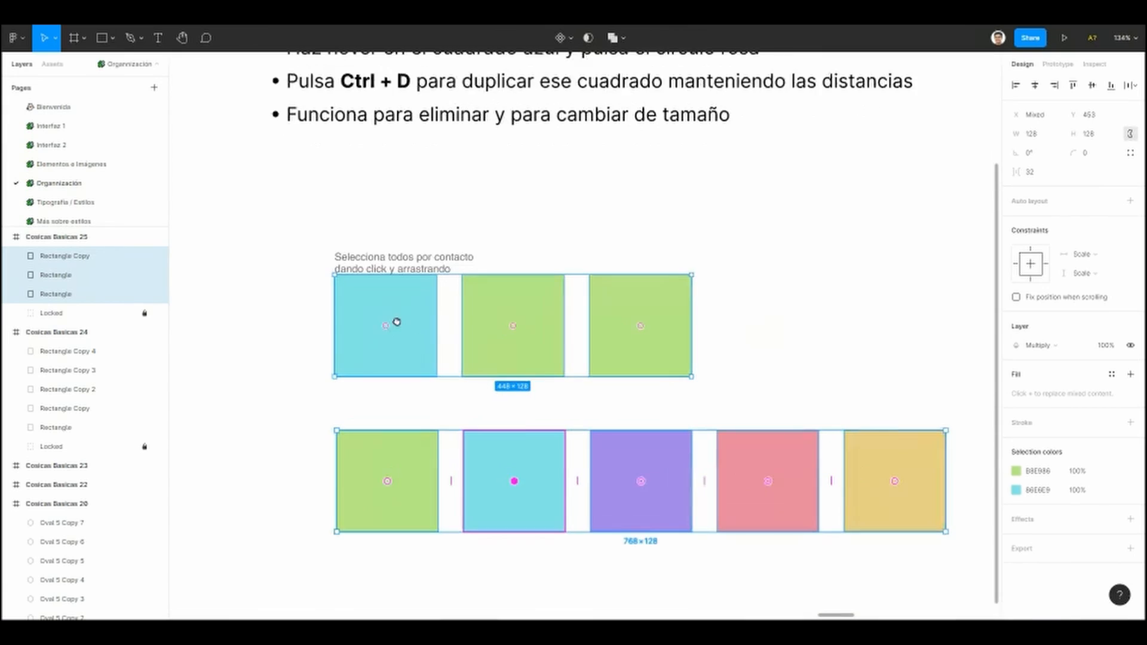
{"action": "mouse_move", "coordinate": [372, 281]}
{"action": "left_mouse_down"}
{"action": "mouse_move", "coordinate": [530, 290]}
{"action": "mouse_move", "coordinate": [377, 283]}
{"action": "left_mouse_up"}
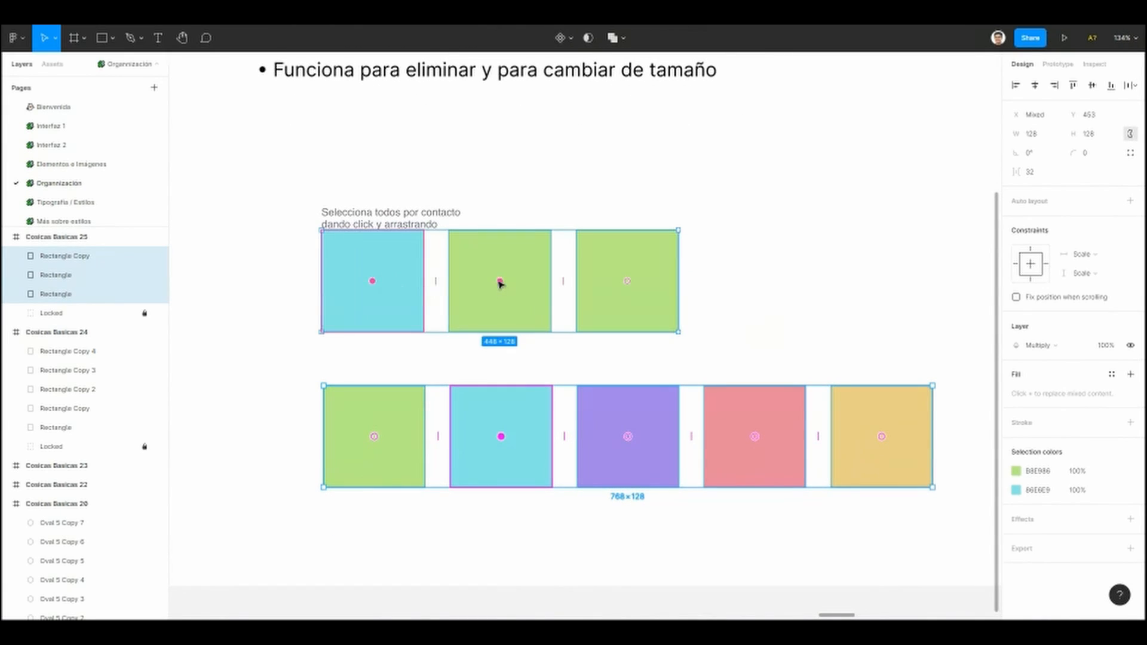
{"action": "scroll", "coordinate": [460, 368], "scroll_direction": "right", "scroll_amount": 2}
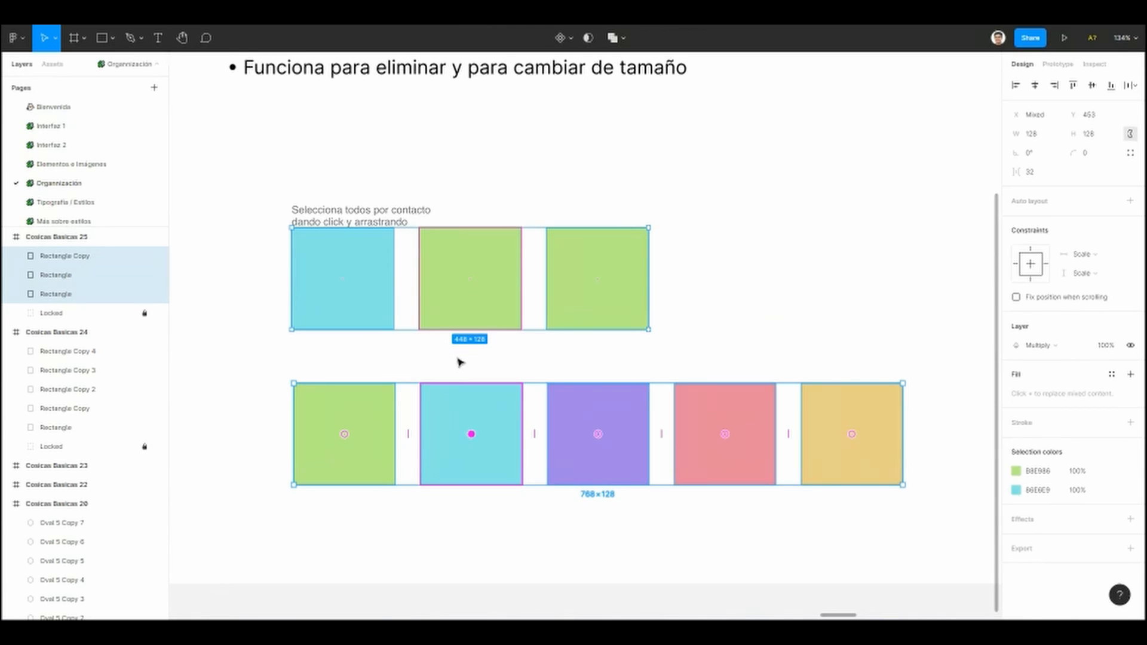
Step: Duplicate the middle green square twice within the evenly spaced row and undo both duplicates
{"action": "scroll", "coordinate": [491, 282], "scroll_direction": "up", "scroll_amount": 5}
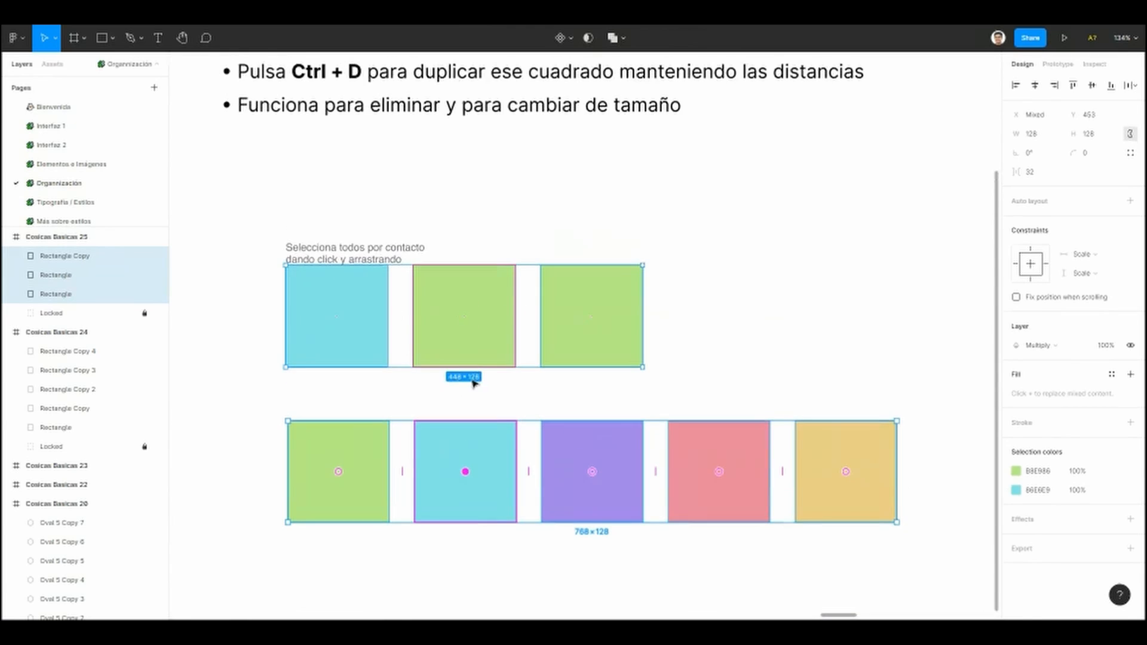
{"action": "left_click_drag", "start_coordinate": [507, 439], "coordinate": [464, 320]}
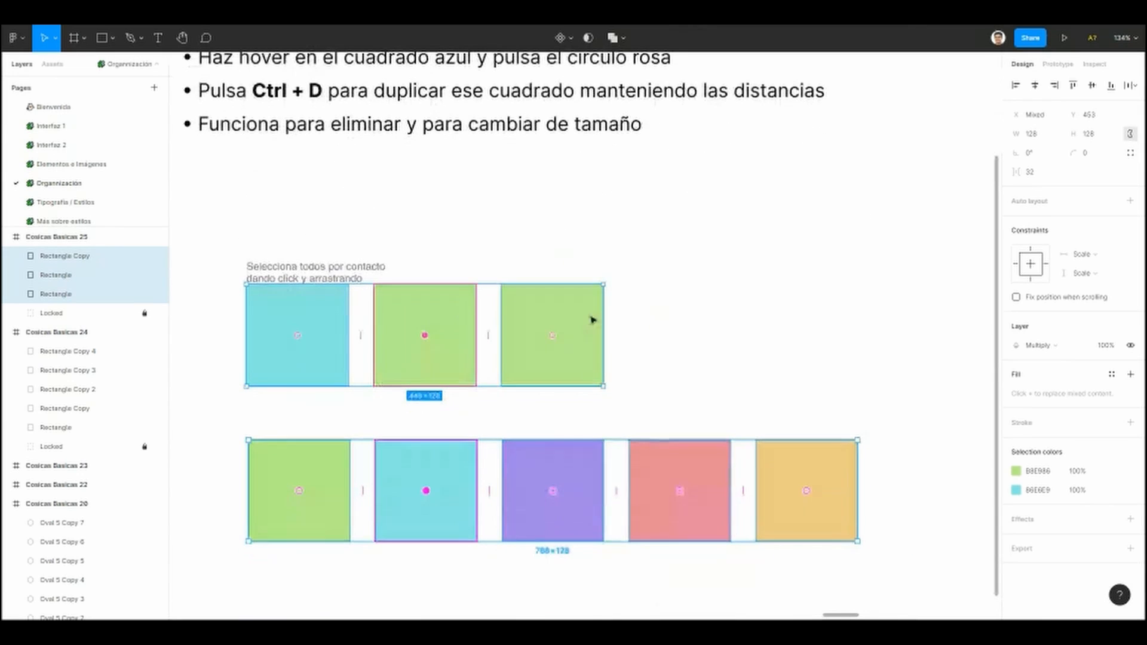
{"action": "key", "text": "ctrl+d"}
{"action": "scroll", "coordinate": [684, 386], "scroll_direction": "down", "scroll_amount": 2}
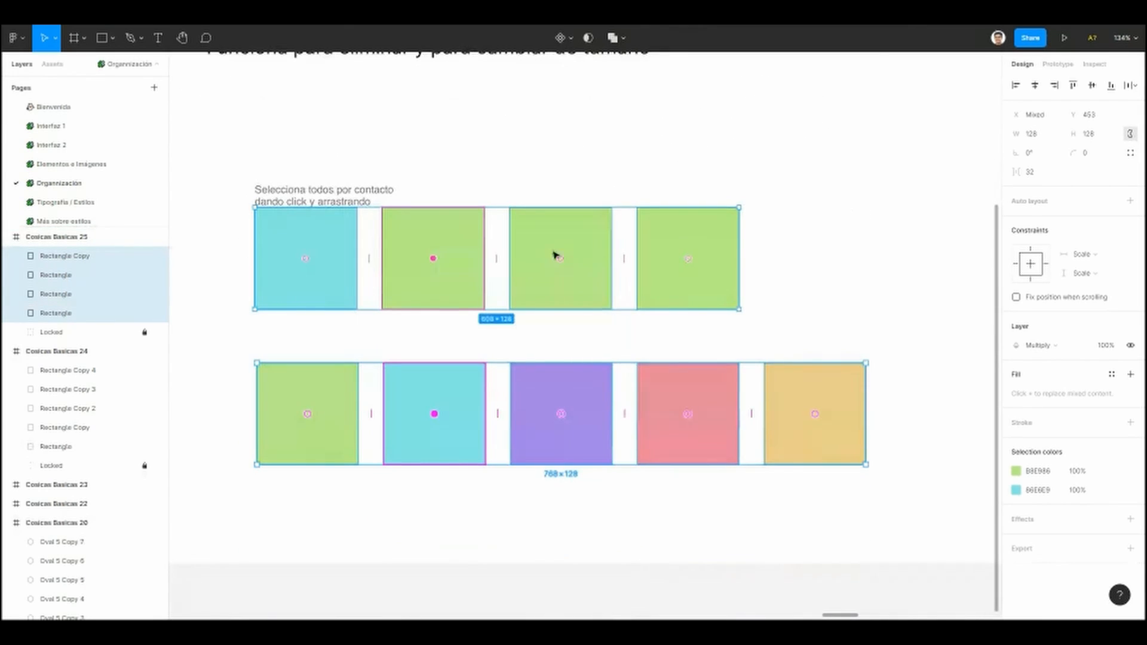
{"action": "key", "text": "ctrl+d"}
{"action": "scroll", "coordinate": [512, 294], "scroll_direction": "down", "scroll_amount": 2}
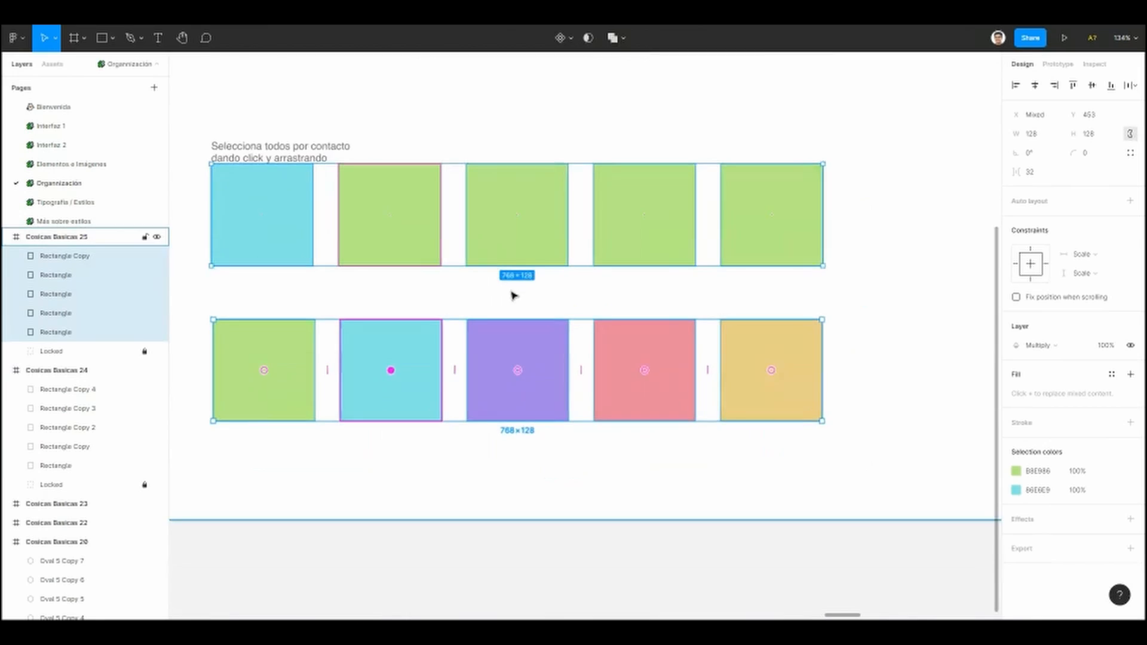
{"action": "key", "text": "ctrl+z"}
{"action": "key", "text": "ctrl+z"}
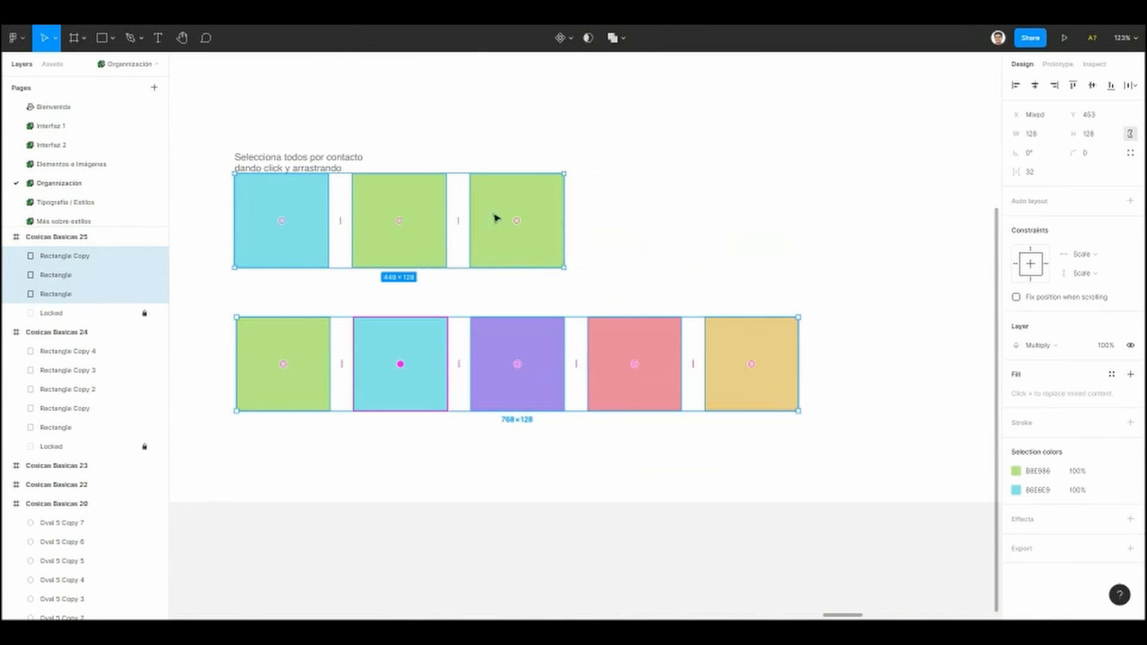
Step: Reselect the three upper squares and duplicate the cyan one and the middle green one once each within the row
{"action": "left_click", "coordinate": [645, 249]}
{"action": "left_click_drag", "start_coordinate": [212, 150], "coordinate": [556, 269]}
{"action": "key", "text": "ctrl+d"}
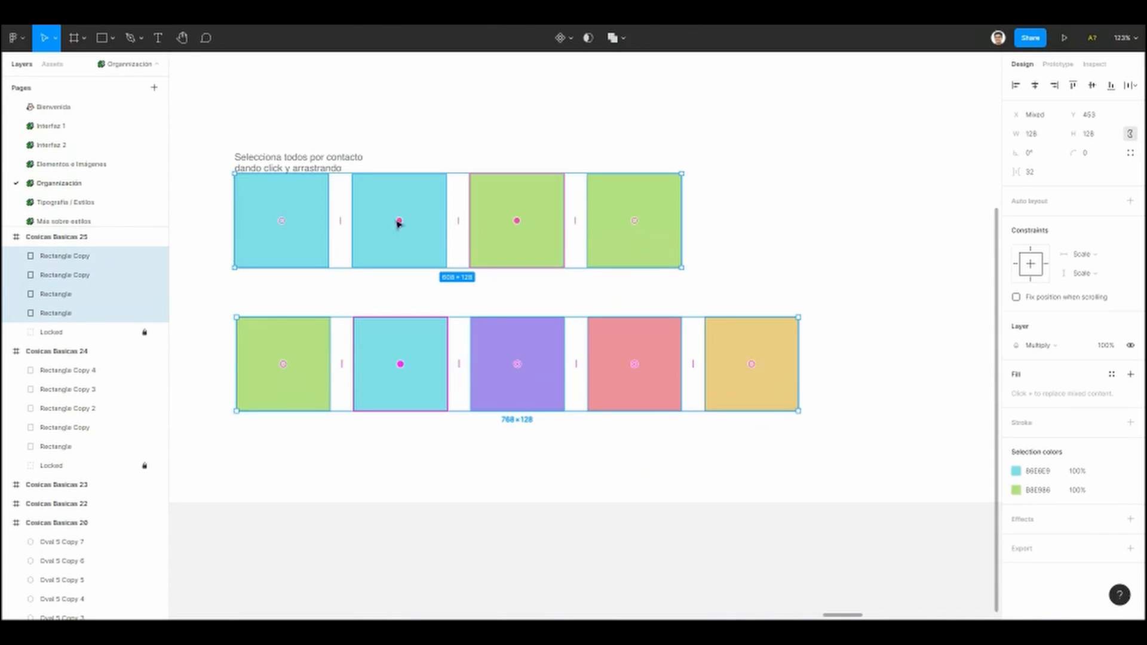
{"action": "key", "text": "ctrl+d"}
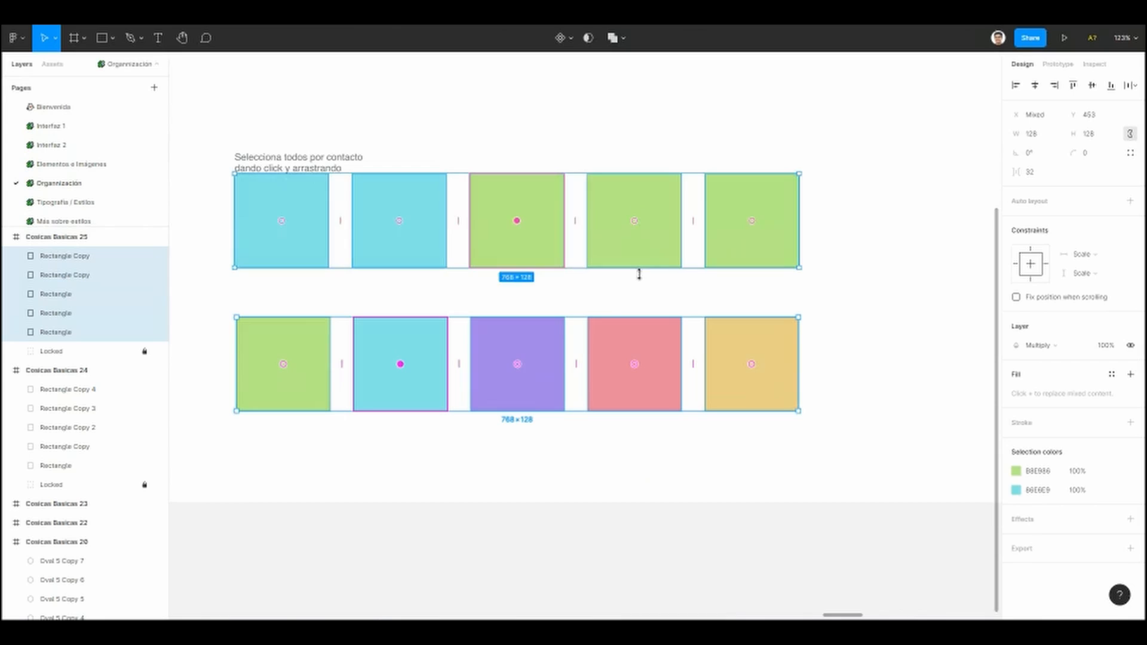
Step: Rearrange the upper row into six alternating cyan and green squares, duplicating the third-place cyan square once more
{"action": "left_click_drag", "start_coordinate": [635, 223], "coordinate": [406, 218]}
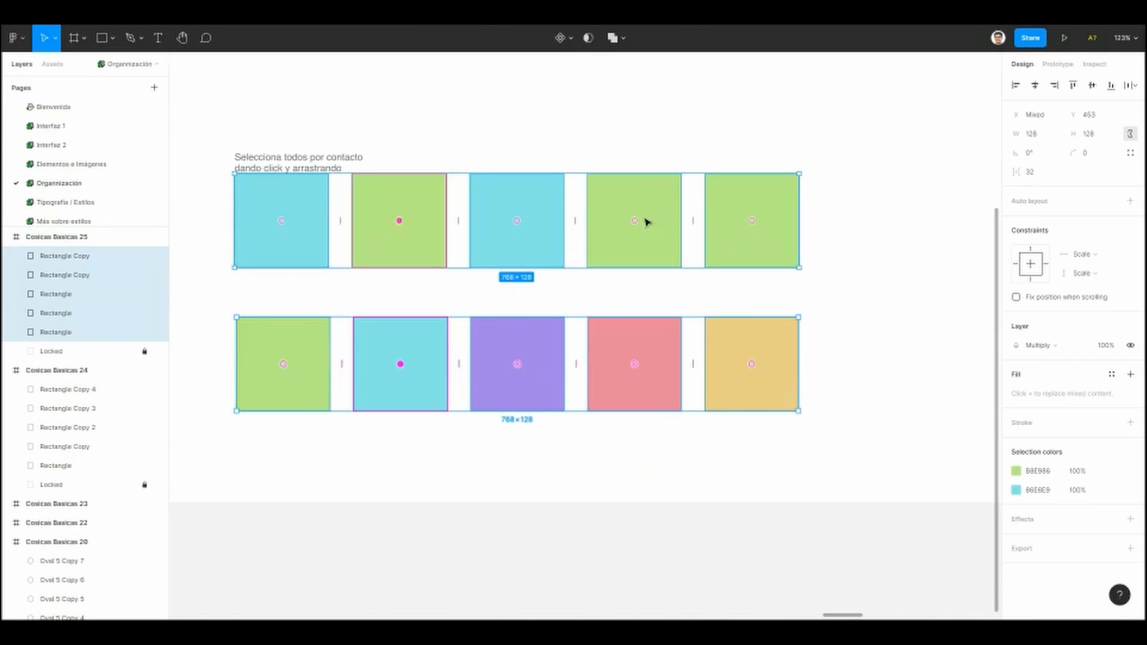
{"action": "left_click", "coordinate": [517, 221]}
{"action": "key", "text": "ctrl+d"}
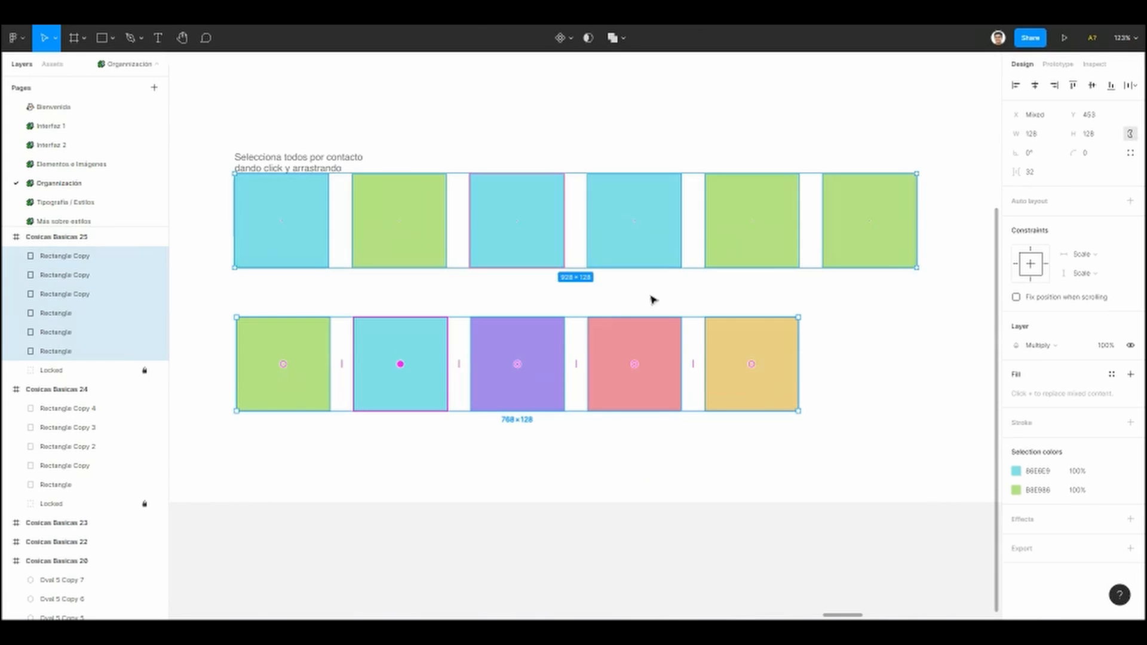
{"action": "left_click_drag", "start_coordinate": [637, 223], "coordinate": [758, 231]}
{"action": "left_click", "coordinate": [725, 286]}
{"action": "scroll", "coordinate": [724, 287], "scroll_direction": "down", "scroll_amount": 5}
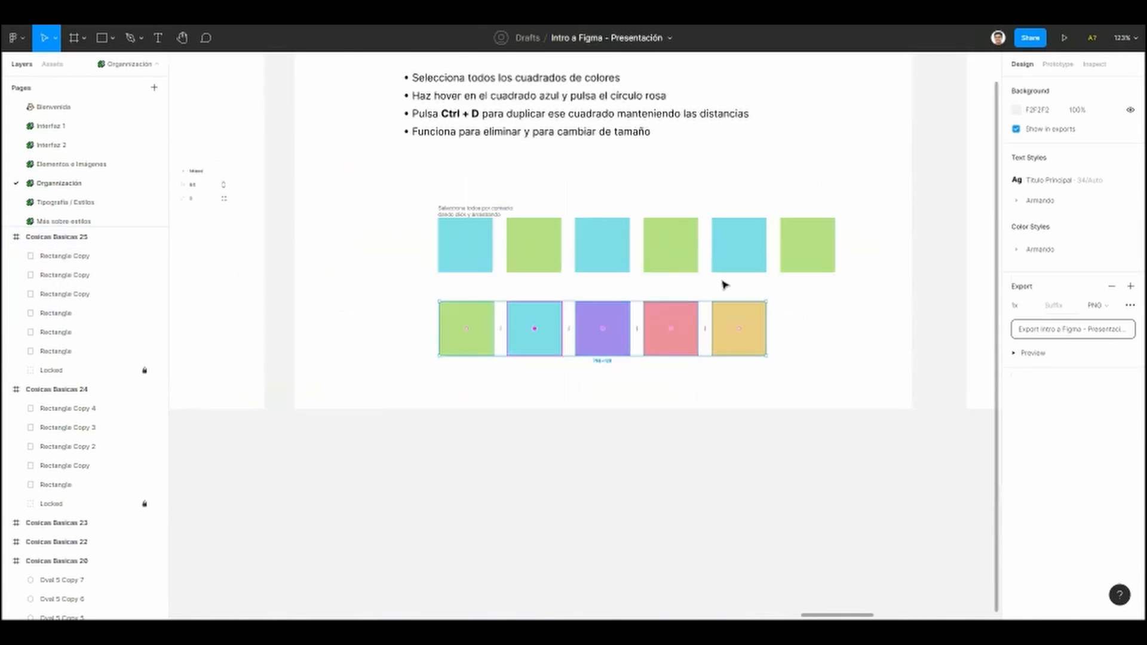
Step: Review the completed duplication slide and read the following "Limitar opciones del espaciado" slide
{"action": "scroll", "coordinate": [431, 321], "scroll_direction": "up", "scroll_amount": 5}
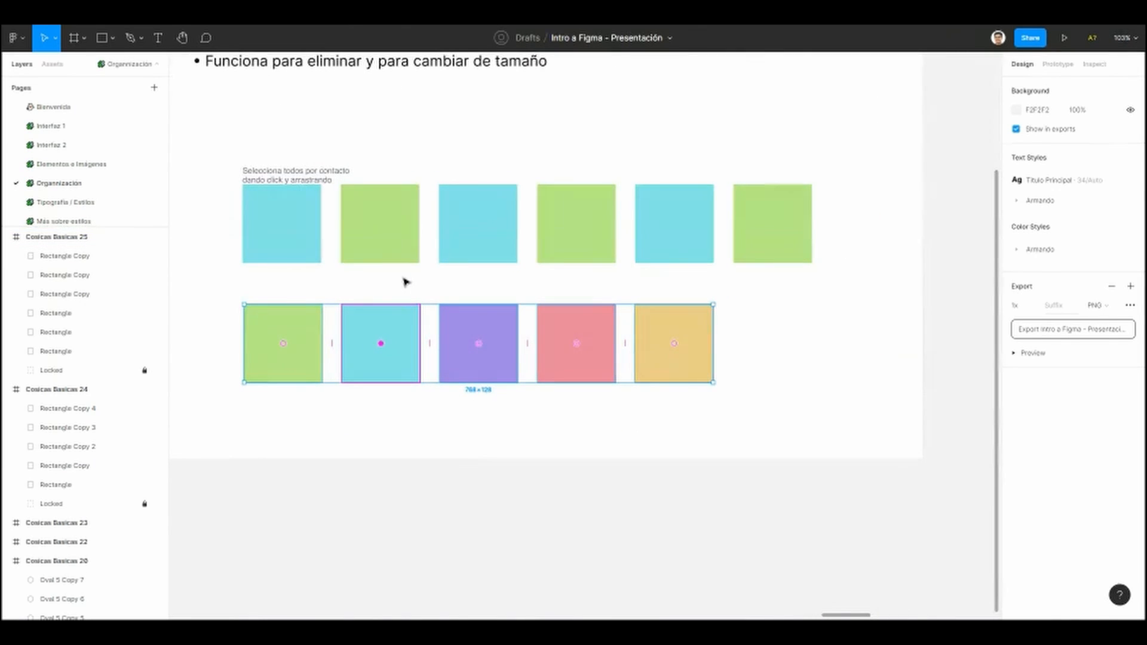
{"action": "left_click_drag", "start_coordinate": [298, 111], "coordinate": [328, 200]}
{"action": "scroll", "coordinate": [328, 200], "scroll_direction": "down", "scroll_amount": 2}
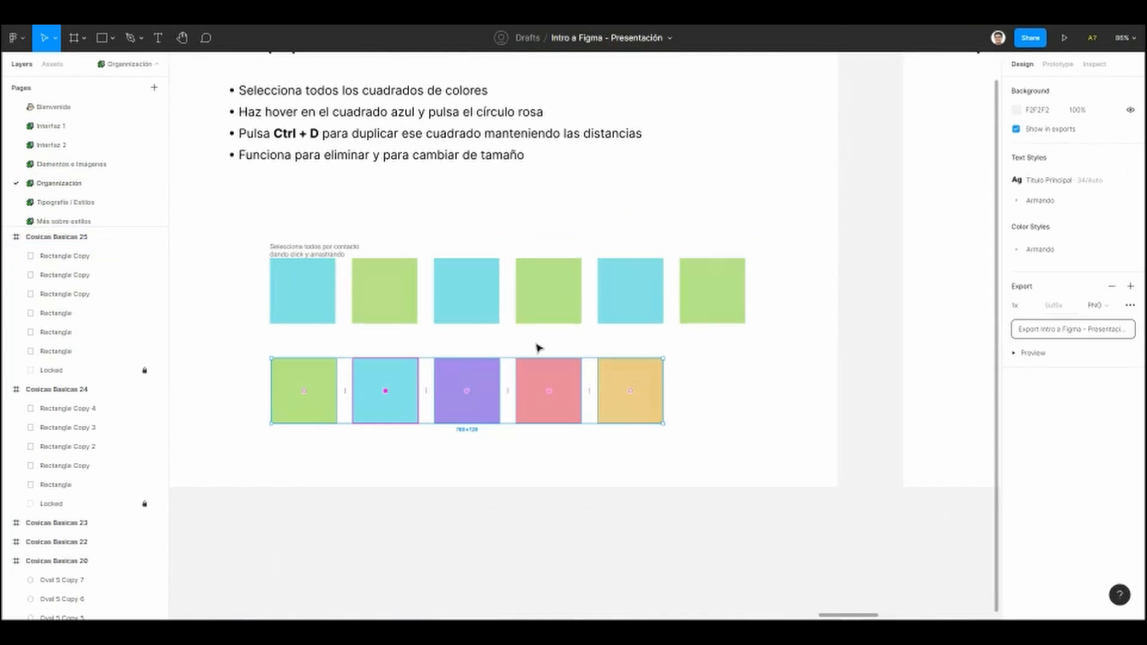
{"action": "left_click_drag", "start_coordinate": [667, 193], "coordinate": [378, 288]}
{"action": "scroll", "coordinate": [378, 288], "scroll_direction": "right", "scroll_amount": 10}
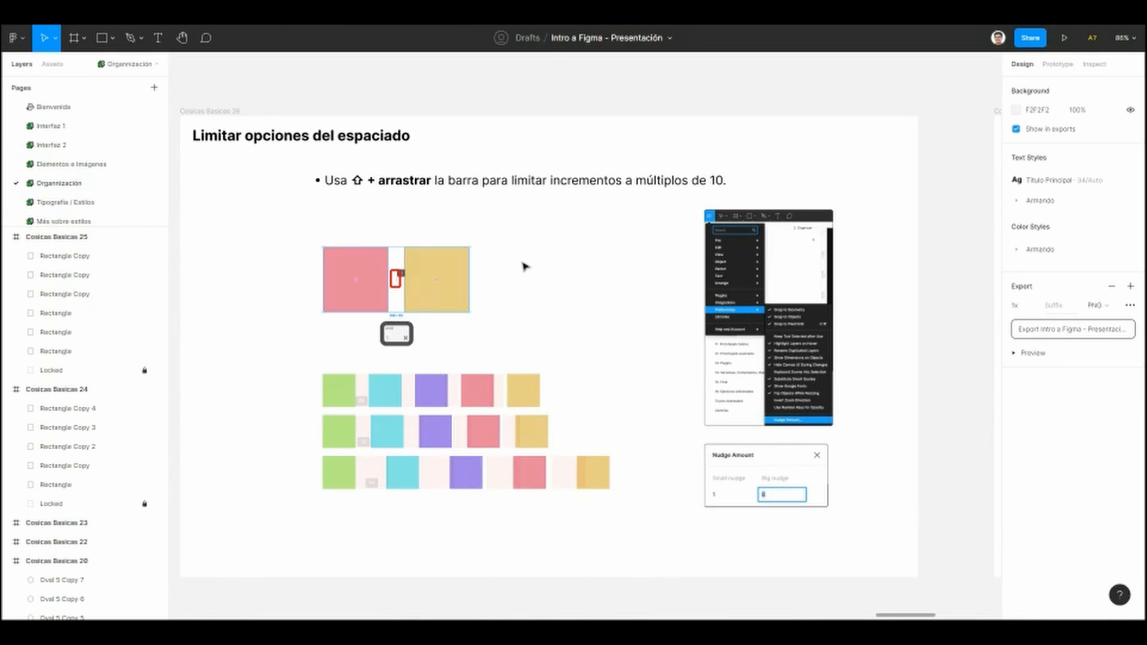
{"action": "scroll", "coordinate": [524, 266], "scroll_direction": "up", "scroll_amount": 2}
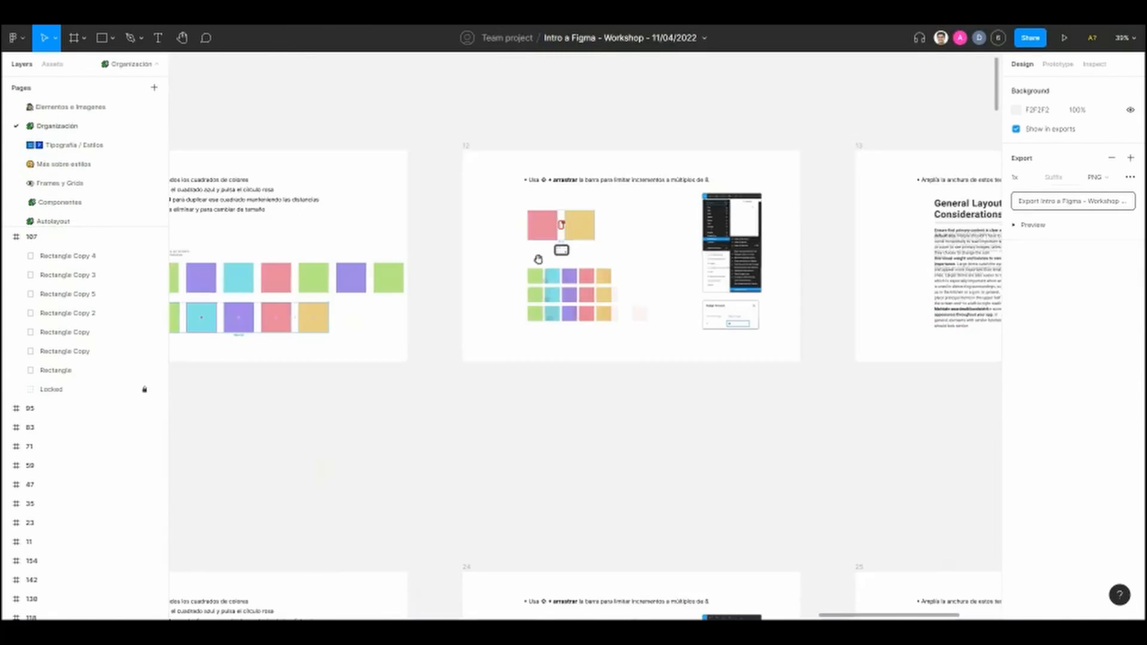
Step: Switch to the Intro a Figma - Workshop file and select the five squares of the first row in frame 24
{"action": "left_click_drag", "start_coordinate": [538, 259], "coordinate": [438, 269]}
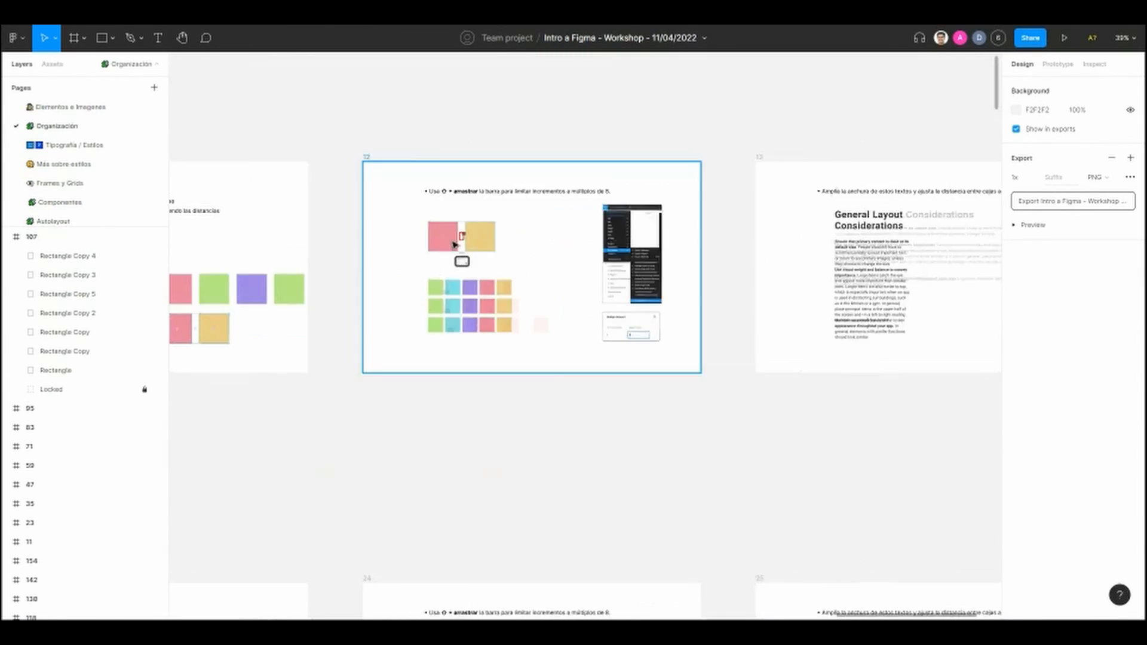
{"action": "scroll", "coordinate": [451, 242], "scroll_direction": "up", "scroll_amount": 5}
{"action": "scroll", "coordinate": [438, 317], "scroll_direction": "down", "scroll_amount": 1}
{"action": "scroll", "coordinate": [422, 314], "scroll_direction": "up", "scroll_amount": 1}
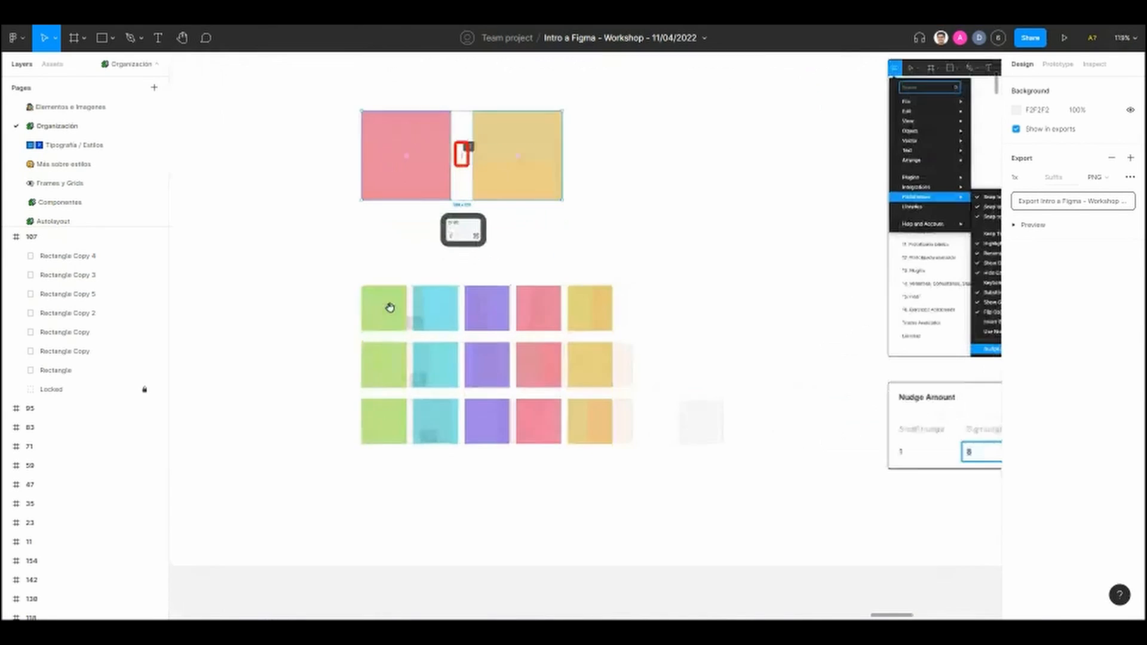
{"action": "scroll", "coordinate": [333, 313], "scroll_direction": "down", "scroll_amount": 10}
{"action": "scroll", "coordinate": [416, 355], "scroll_direction": "up", "scroll_amount": 4}
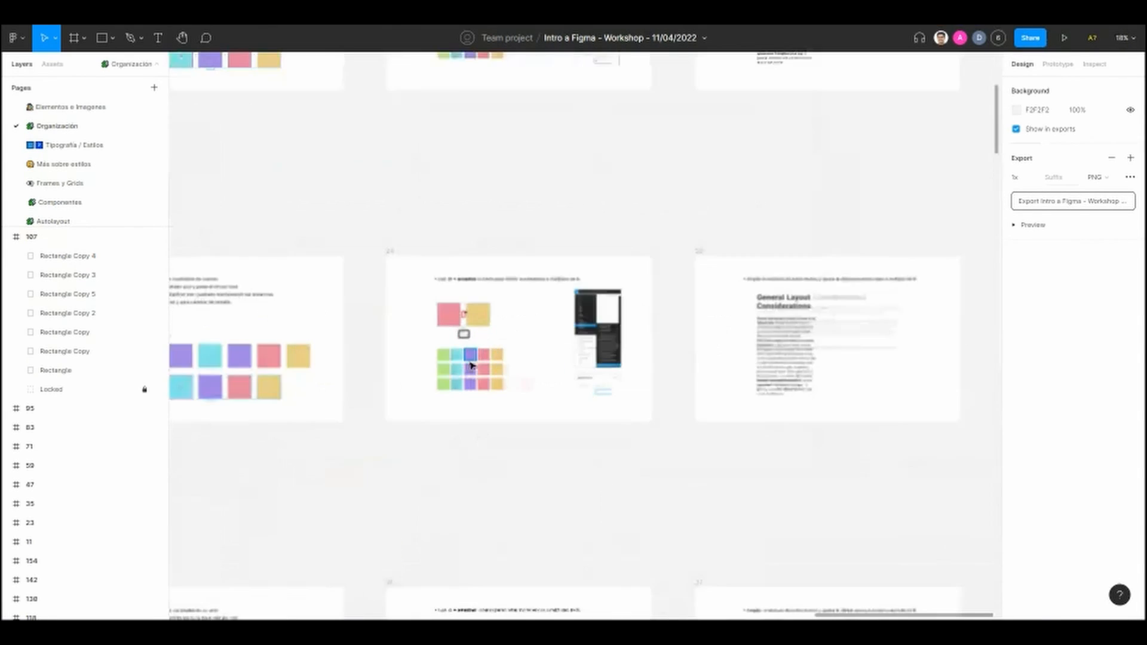
{"action": "scroll", "coordinate": [469, 361], "scroll_direction": "up", "scroll_amount": 6}
{"action": "scroll", "coordinate": [387, 358], "scroll_direction": "up", "scroll_amount": 2}
{"action": "left_click_drag", "start_coordinate": [289, 315], "coordinate": [707, 332]}
{"action": "left_click_drag", "start_coordinate": [294, 241], "coordinate": [763, 243]}
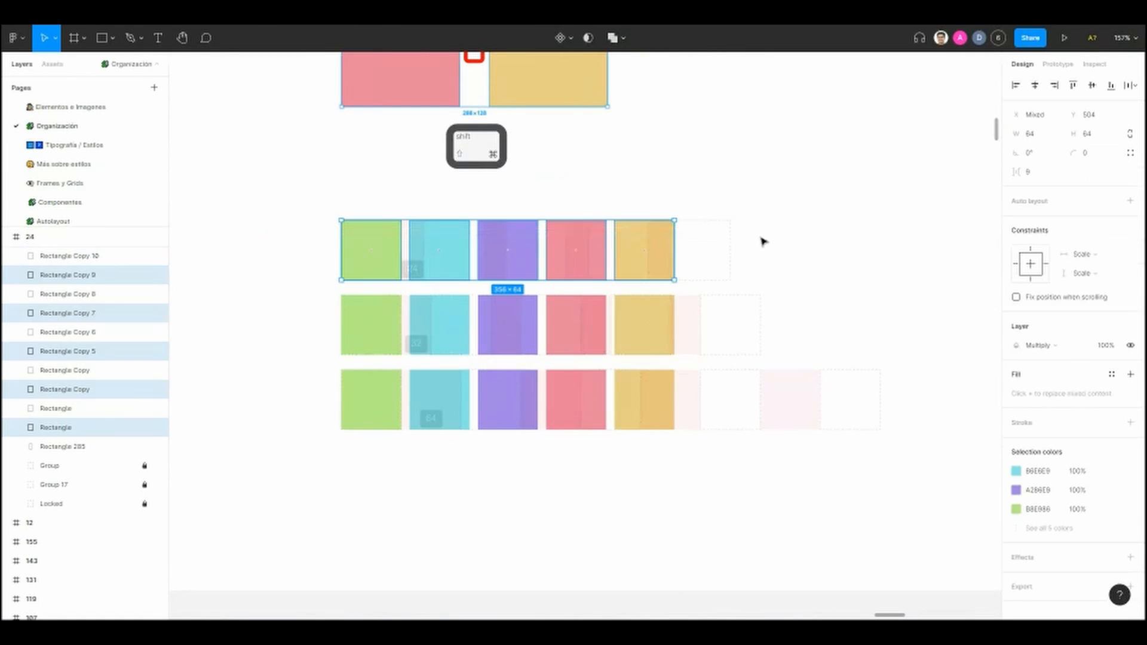
Step: Try widening the horizontal gaps between the first row's five selected squares, undoing the first attempt
{"action": "scroll", "coordinate": [386, 256], "scroll_direction": "up", "scroll_amount": 4}
{"action": "left_click_drag", "start_coordinate": [435, 274], "coordinate": [370, 187]}
{"action": "scroll", "coordinate": [351, 222], "scroll_direction": "down", "scroll_amount": 1}
{"action": "key", "text": "ctrl+z"}
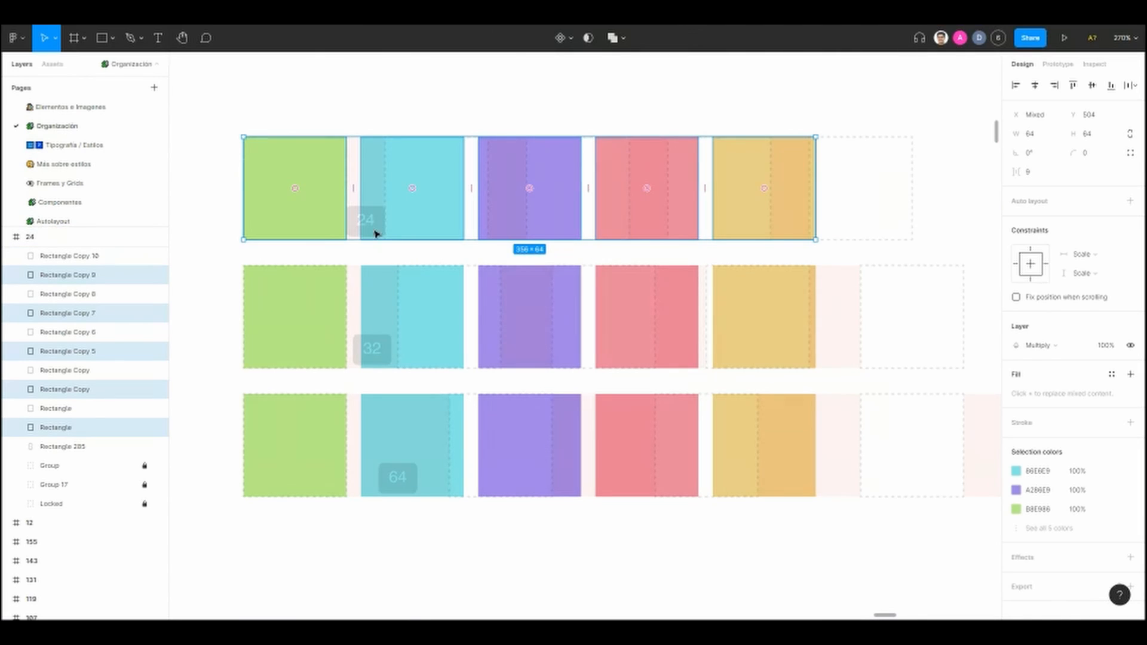
{"action": "mouse_move", "coordinate": [391, 249]}
{"action": "left_mouse_down"}
{"action": "mouse_move", "coordinate": [403, 243]}
{"action": "mouse_move", "coordinate": [394, 227]}
{"action": "left_mouse_up"}
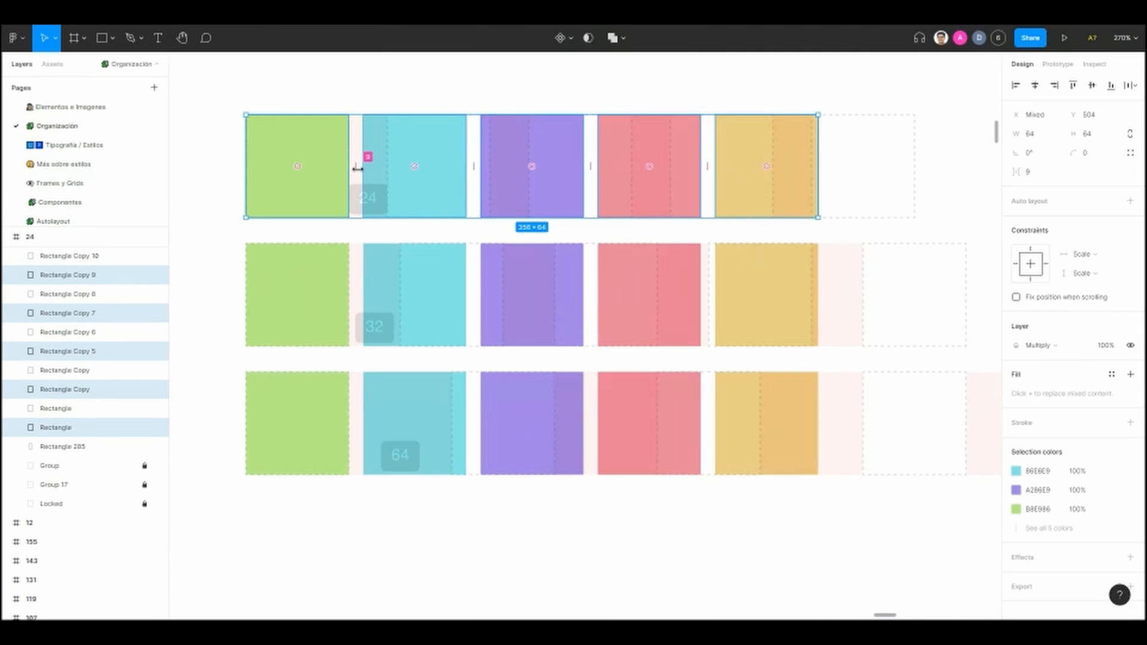
{"action": "mouse_move", "coordinate": [357, 168]}
{"action": "left_mouse_down"}
{"action": "mouse_move", "coordinate": [437, 170]}
{"action": "mouse_move", "coordinate": [374, 179]}
{"action": "mouse_move", "coordinate": [469, 181]}
{"action": "mouse_move", "coordinate": [371, 185]}
{"action": "left_mouse_up"}
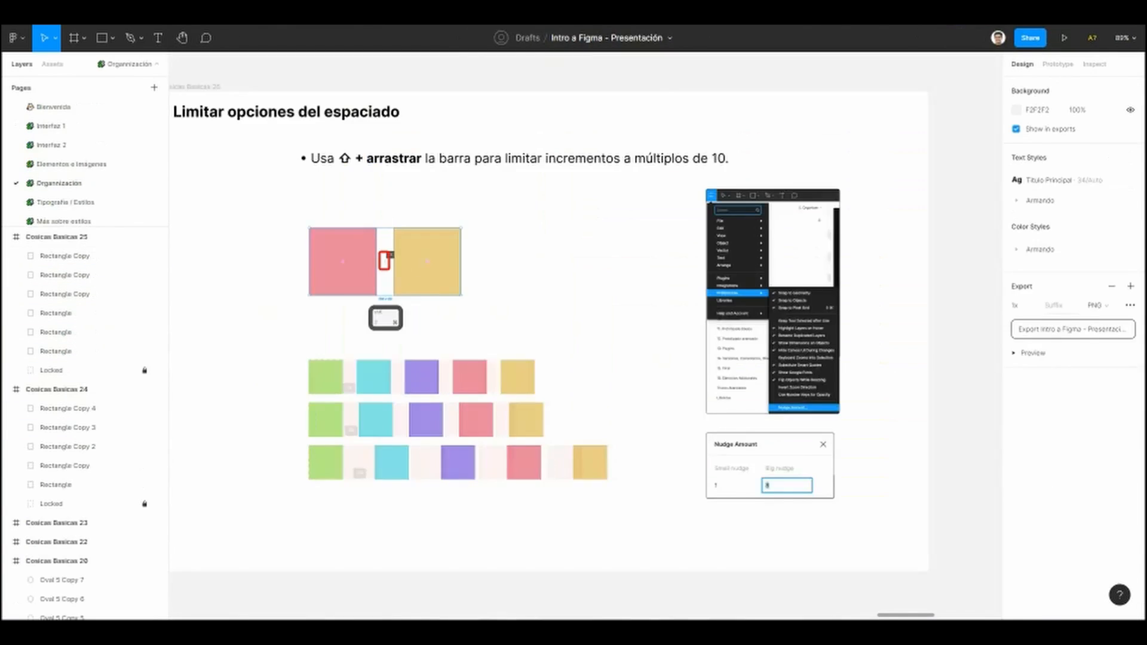
Step: Examine the Nudge Amount illustration on the presentation file's "Limitar opciones del espaciado" slide
{"action": "left_click_drag", "start_coordinate": [578, 298], "coordinate": [482, 281]}
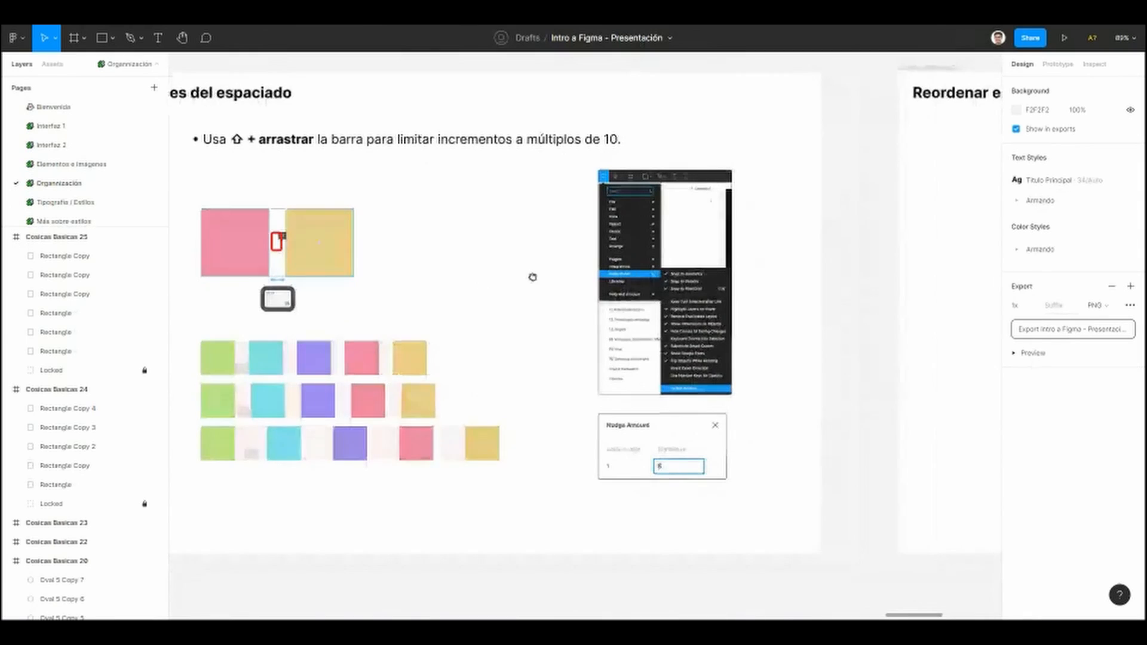
{"action": "scroll", "coordinate": [532, 330], "scroll_direction": "up", "scroll_amount": 3}
{"action": "scroll", "coordinate": [534, 330], "scroll_direction": "up", "scroll_amount": 3}
{"action": "scroll", "coordinate": [604, 410], "scroll_direction": "down", "scroll_amount": 1}
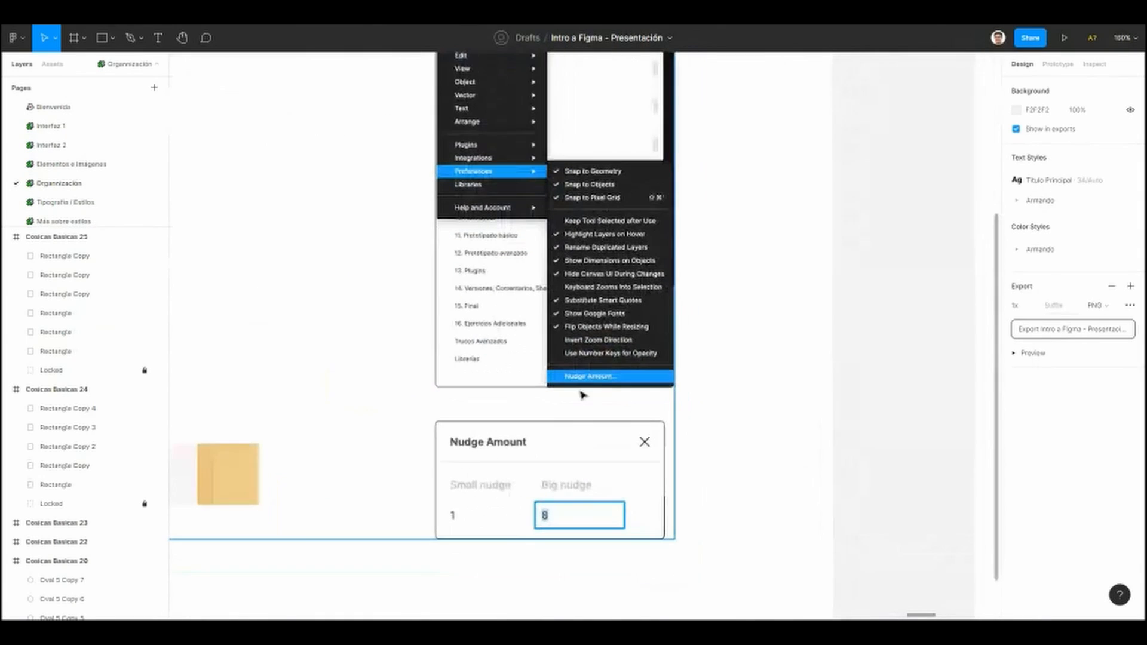
Step: Reread the spacing-increment instruction and the Preferences path to the Nudge Amount setting on the "Limitar opciones del espaciado" slide
{"action": "left_click_drag", "start_coordinate": [597, 377], "coordinate": [570, 359]}
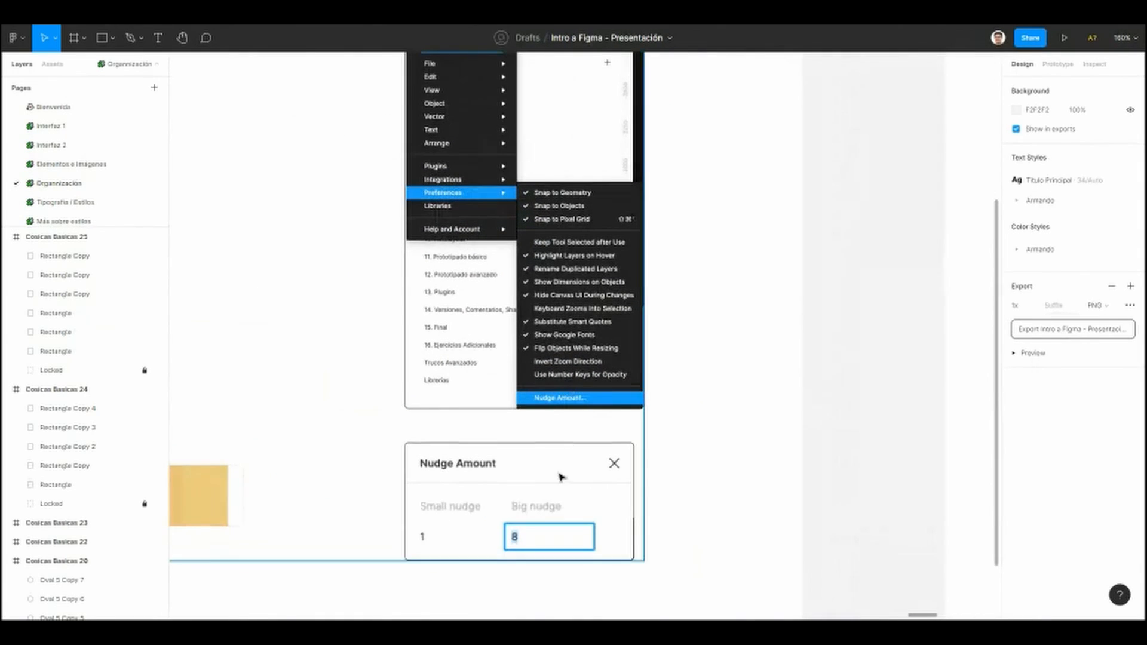
{"action": "left_click_drag", "start_coordinate": [525, 501], "coordinate": [530, 490]}
{"action": "left_click_drag", "start_coordinate": [469, 408], "coordinate": [531, 477]}
{"action": "left_click_drag", "start_coordinate": [294, 113], "coordinate": [508, 334]}
{"action": "left_click_drag", "start_coordinate": [708, 202], "coordinate": [553, 160]}
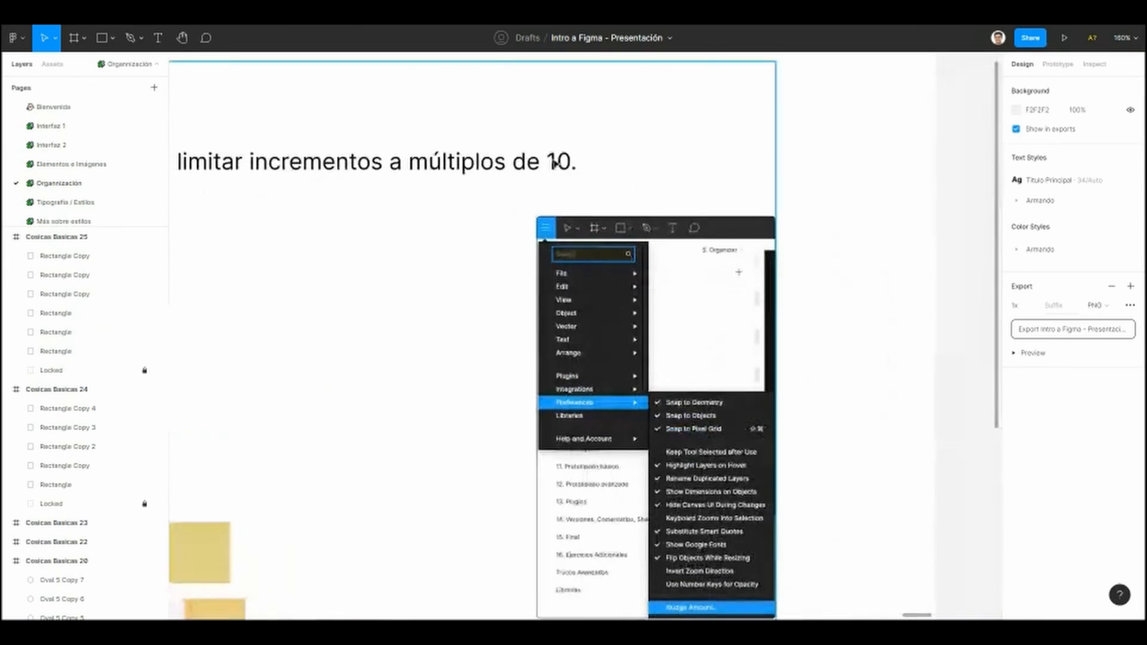
{"action": "mouse_move", "coordinate": [546, 454]}
{"action": "left_mouse_down"}
{"action": "mouse_move", "coordinate": [461, 145]}
{"action": "mouse_move", "coordinate": [525, 290]}
{"action": "mouse_move", "coordinate": [532, 438]}
{"action": "left_mouse_up"}
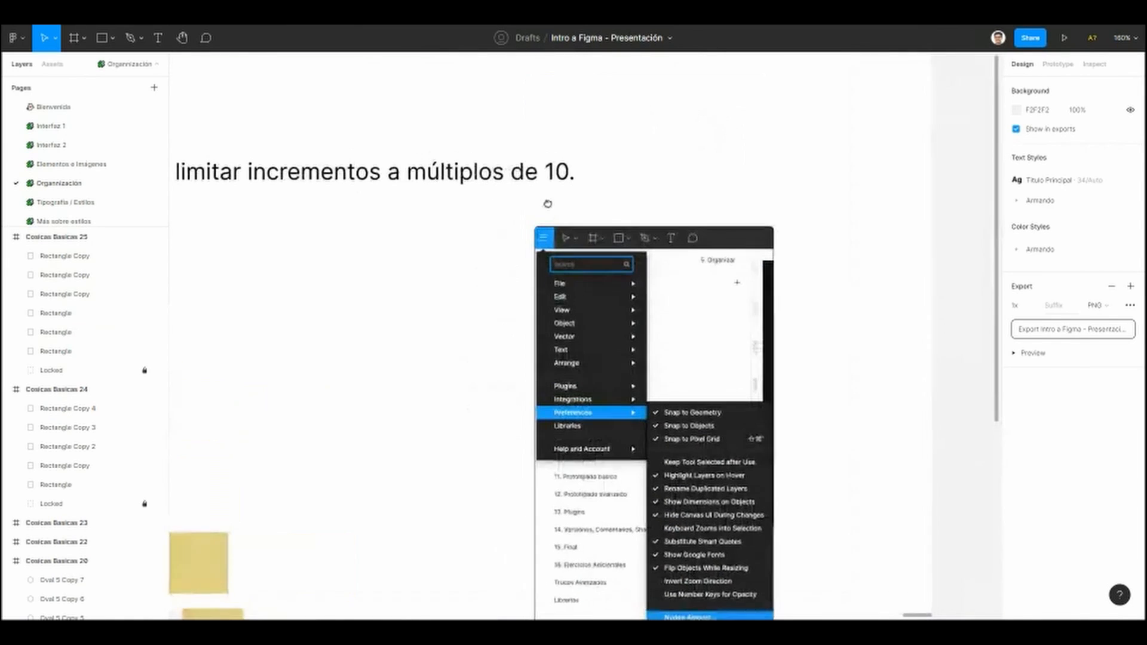
{"action": "left_click_drag", "start_coordinate": [548, 203], "coordinate": [508, 210]}
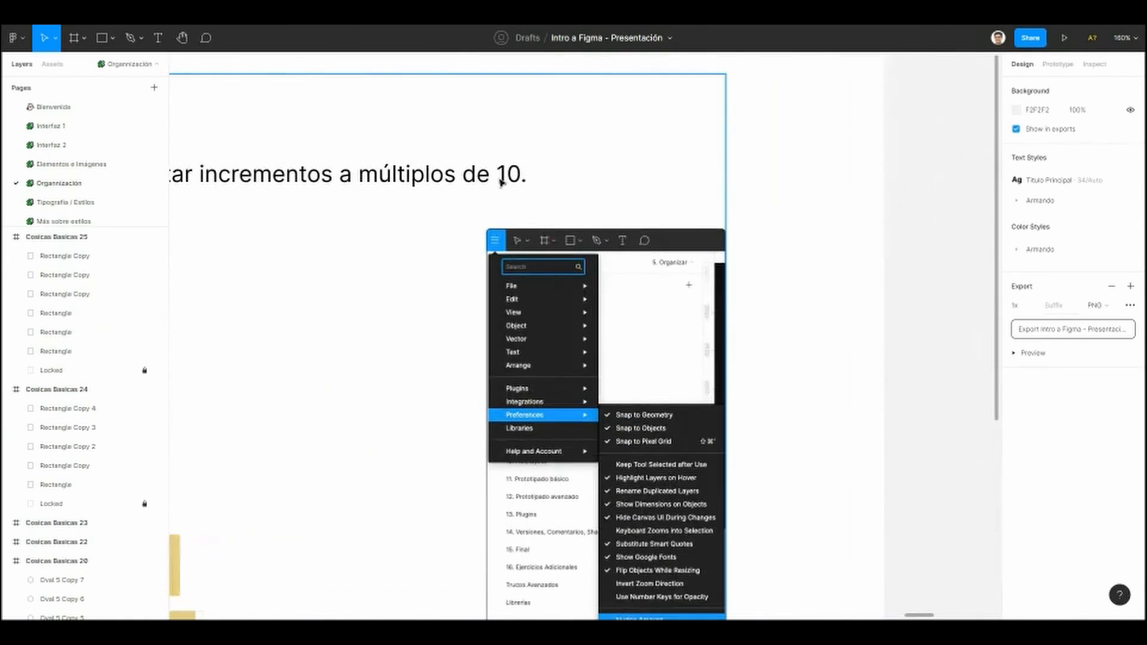
{"action": "scroll", "coordinate": [516, 286], "scroll_direction": "down", "scroll_amount": 4}
{"action": "scroll", "coordinate": [516, 286], "scroll_direction": "right", "scroll_amount": 2}
{"action": "scroll", "coordinate": [479, 107], "scroll_direction": "down", "scroll_amount": 3}
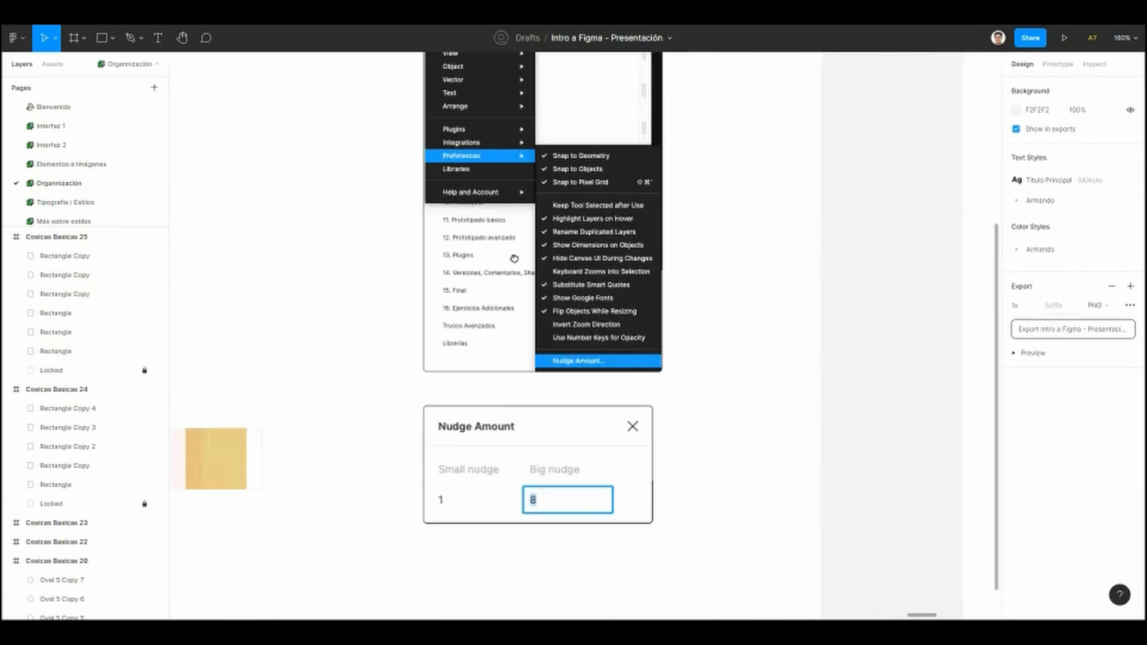
{"action": "scroll", "coordinate": [496, 406], "scroll_direction": "down", "scroll_amount": 5}
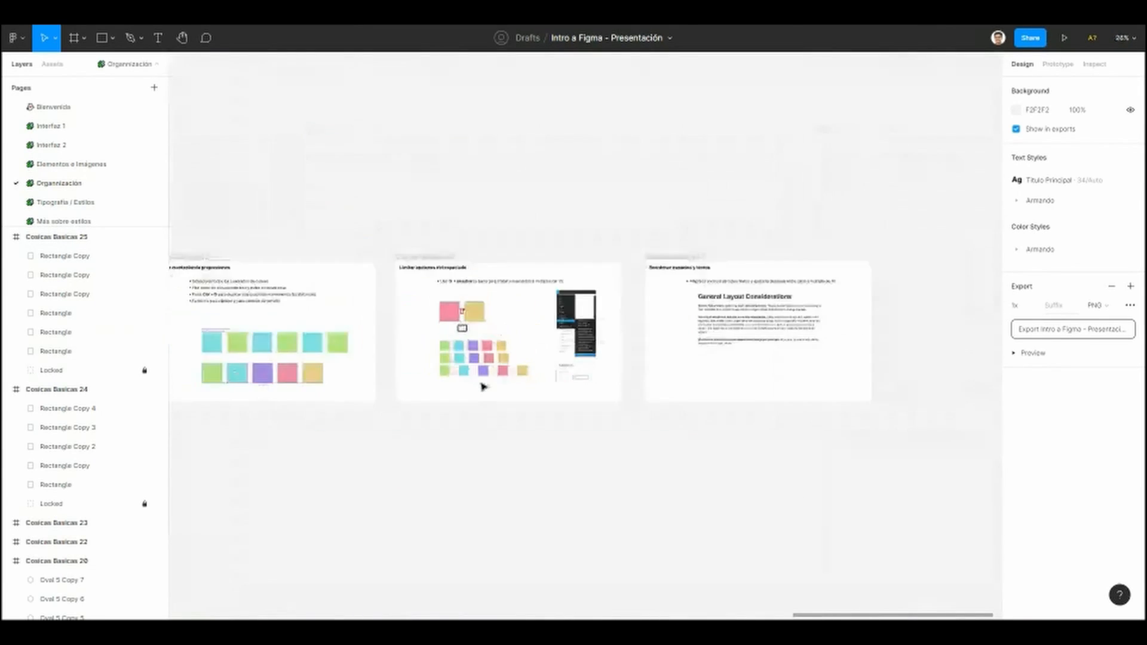
Step: Select the five squares of the slide's first row and narrow the horizontal gaps between them evenly
{"action": "scroll", "coordinate": [484, 389], "scroll_direction": "up", "scroll_amount": 5}
{"action": "scroll", "coordinate": [493, 429], "scroll_direction": "up", "scroll_amount": 2}
{"action": "scroll", "coordinate": [448, 415], "scroll_direction": "up", "scroll_amount": 1}
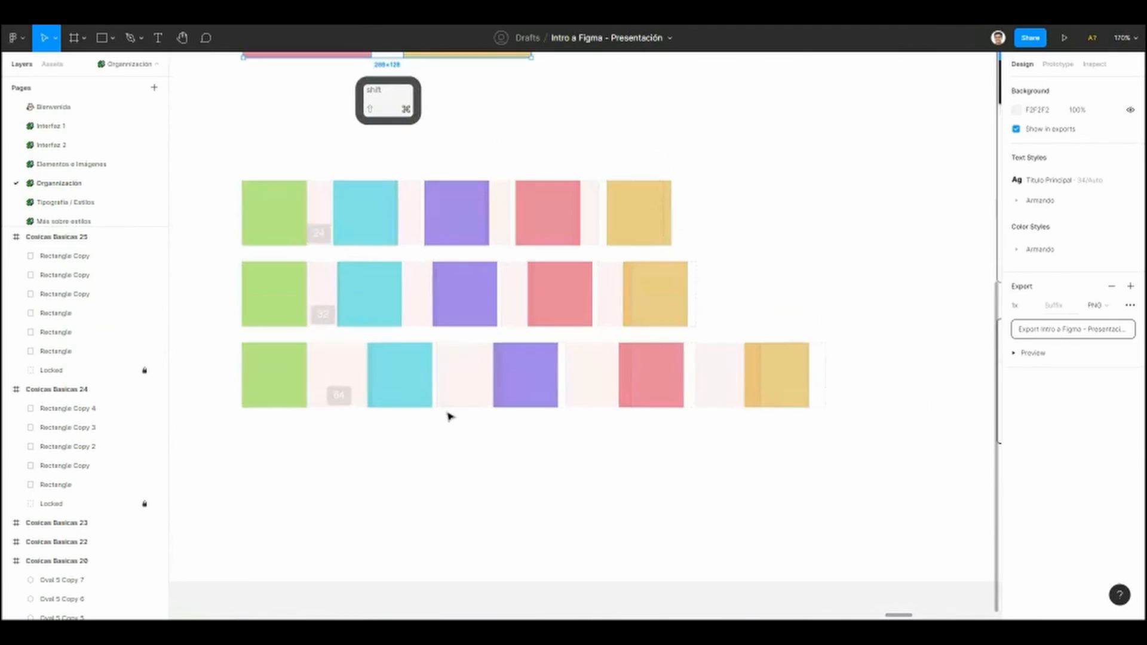
{"action": "left_click_drag", "start_coordinate": [207, 188], "coordinate": [663, 190]}
{"action": "scroll", "coordinate": [681, 340], "scroll_direction": "up", "scroll_amount": 7}
{"action": "scroll", "coordinate": [682, 341], "scroll_direction": "left", "scroll_amount": 4}
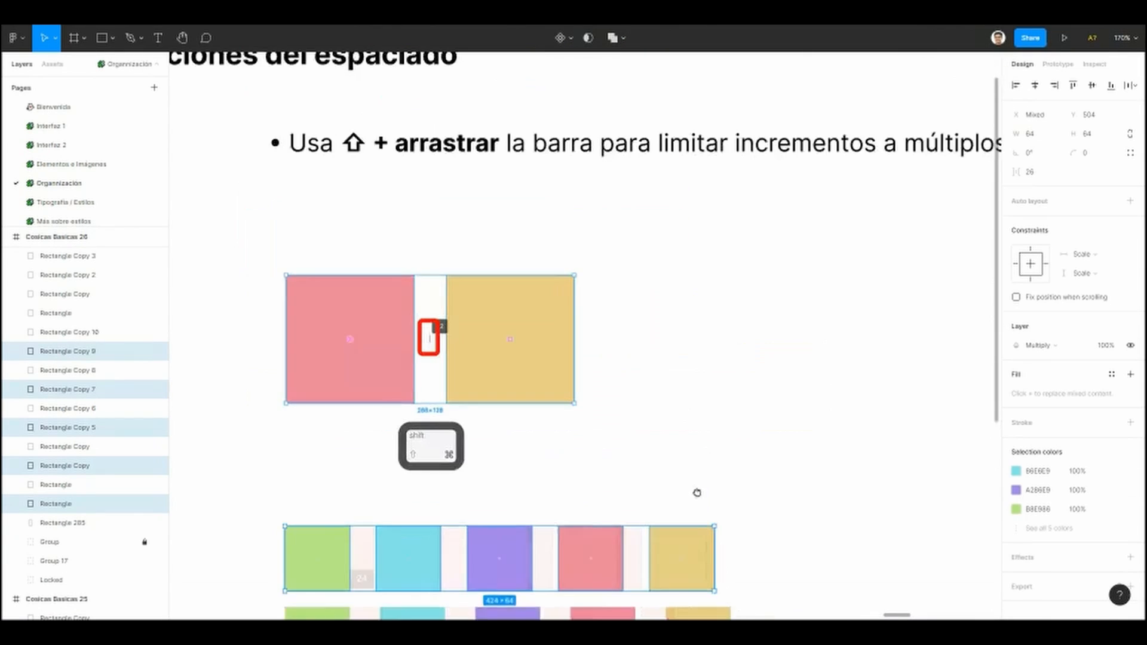
{"action": "scroll", "coordinate": [771, 474], "scroll_direction": "down", "scroll_amount": 1}
{"action": "scroll", "coordinate": [717, 358], "scroll_direction": "down", "scroll_amount": 5}
{"action": "scroll", "coordinate": [717, 358], "scroll_direction": "right", "scroll_amount": 3}
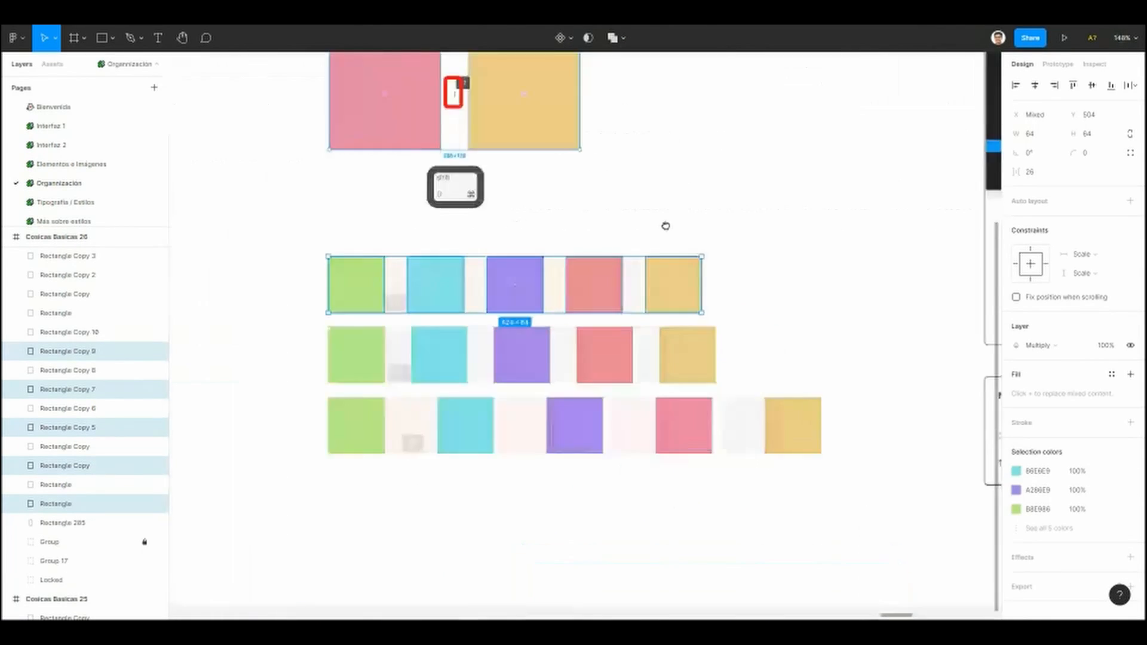
{"action": "scroll", "coordinate": [362, 251], "scroll_direction": "up", "scroll_amount": 3}
{"action": "scroll", "coordinate": [360, 322], "scroll_direction": "down", "scroll_amount": 2}
{"action": "scroll", "coordinate": [361, 323], "scroll_direction": "right", "scroll_amount": 1}
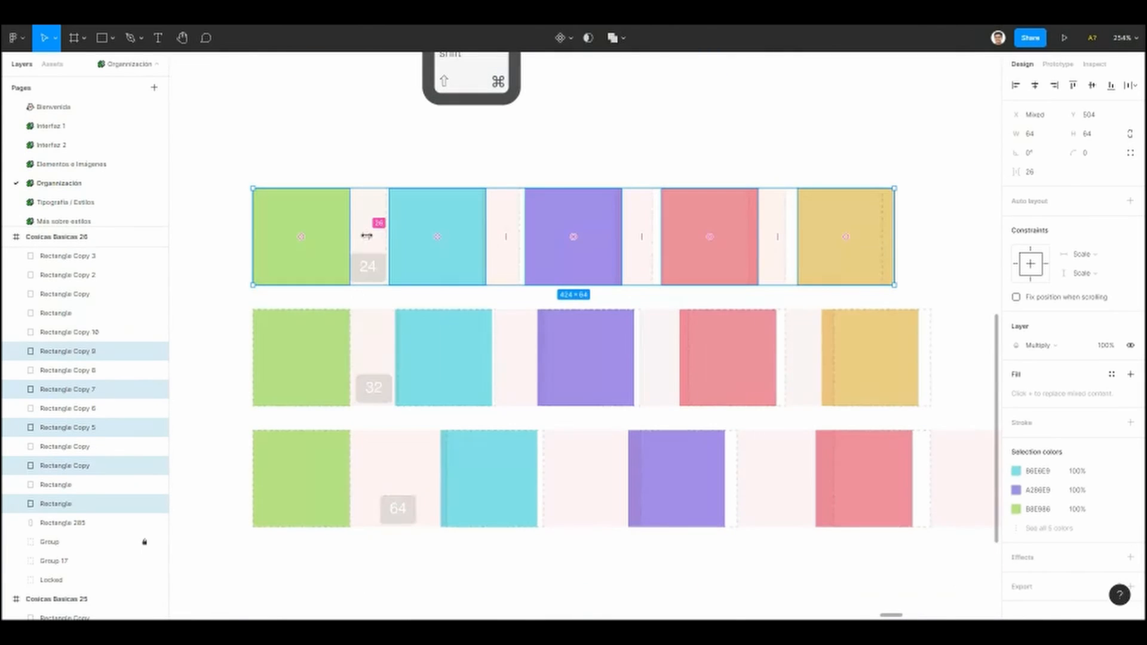
{"action": "left_click_drag", "start_coordinate": [364, 240], "coordinate": [368, 239]}
Step: Adjust the horizontal gaps between the five squares of the second row to match the 32 guide
{"action": "scroll", "coordinate": [251, 261], "scroll_direction": "down", "scroll_amount": 2}
{"action": "left_click_drag", "start_coordinate": [225, 261], "coordinate": [911, 357]}
{"action": "left_click_drag", "start_coordinate": [366, 305], "coordinate": [366, 306]}
{"action": "left_click_drag", "start_coordinate": [230, 395], "coordinate": [364, 429]}
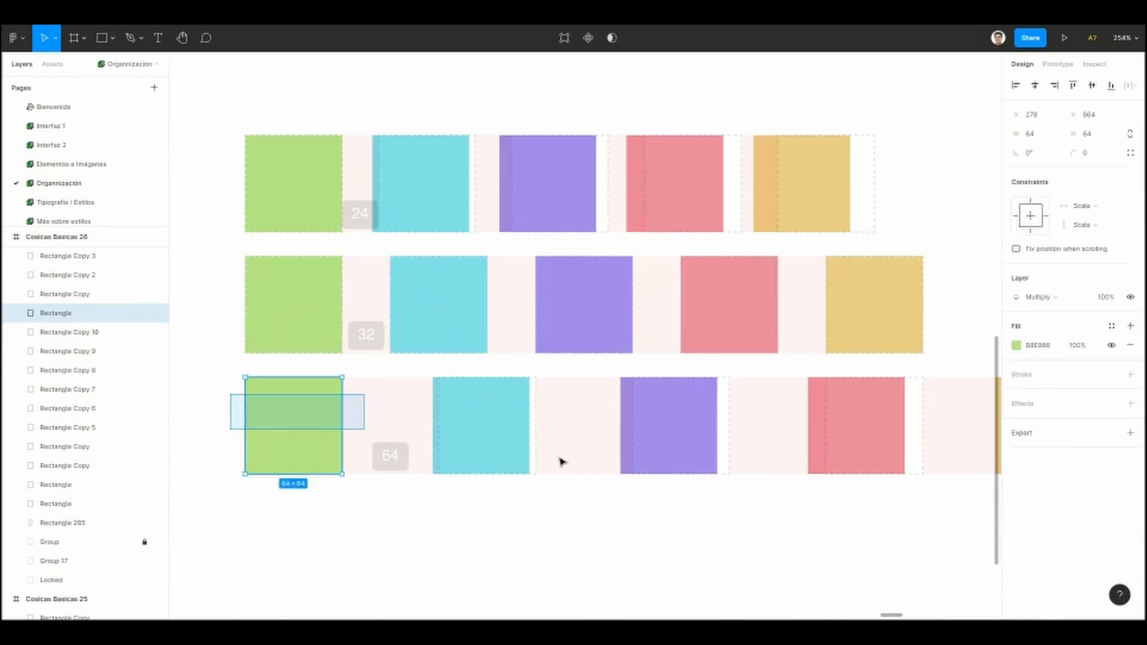
{"action": "left_click_drag", "start_coordinate": [562, 462], "coordinate": [929, 500]}
{"action": "left_click_drag", "start_coordinate": [866, 543], "coordinate": [576, 431]}
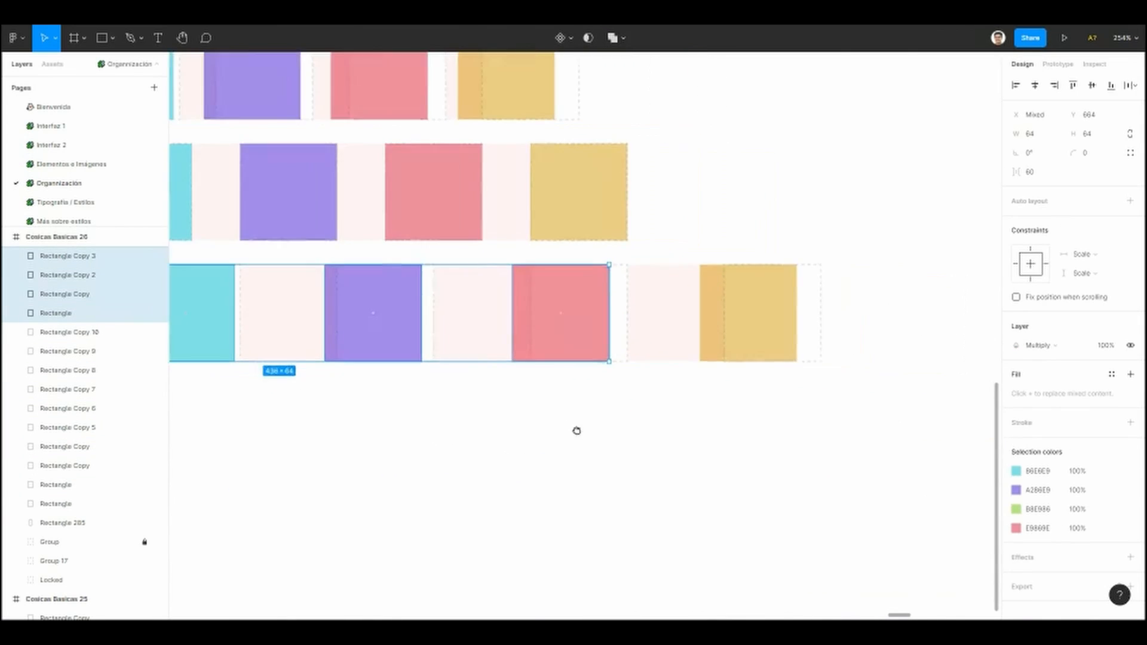
{"action": "key", "text": "Escape"}
Step: Switch to the Intro a Figma - Workshop - 11/04/2022 file and bring up the General Layout Considerations exercise in frame 25
{"action": "scroll", "coordinate": [651, 449], "scroll_direction": "down", "scroll_amount": 4}
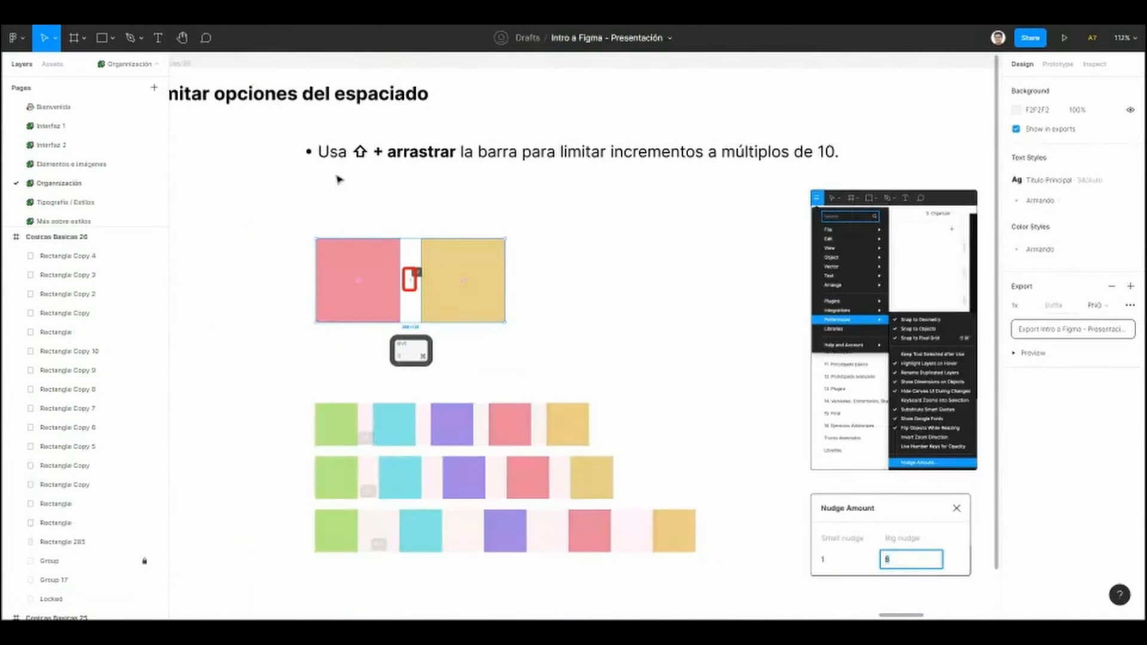
{"action": "scroll", "coordinate": [385, 180], "scroll_direction": "down", "scroll_amount": 6}
{"action": "scroll", "coordinate": [418, 227], "scroll_direction": "right", "scroll_amount": 4}
{"action": "scroll", "coordinate": [472, 239], "scroll_direction": "up", "scroll_amount": 4}
{"action": "scroll", "coordinate": [443, 244], "scroll_direction": "down", "scroll_amount": 6}
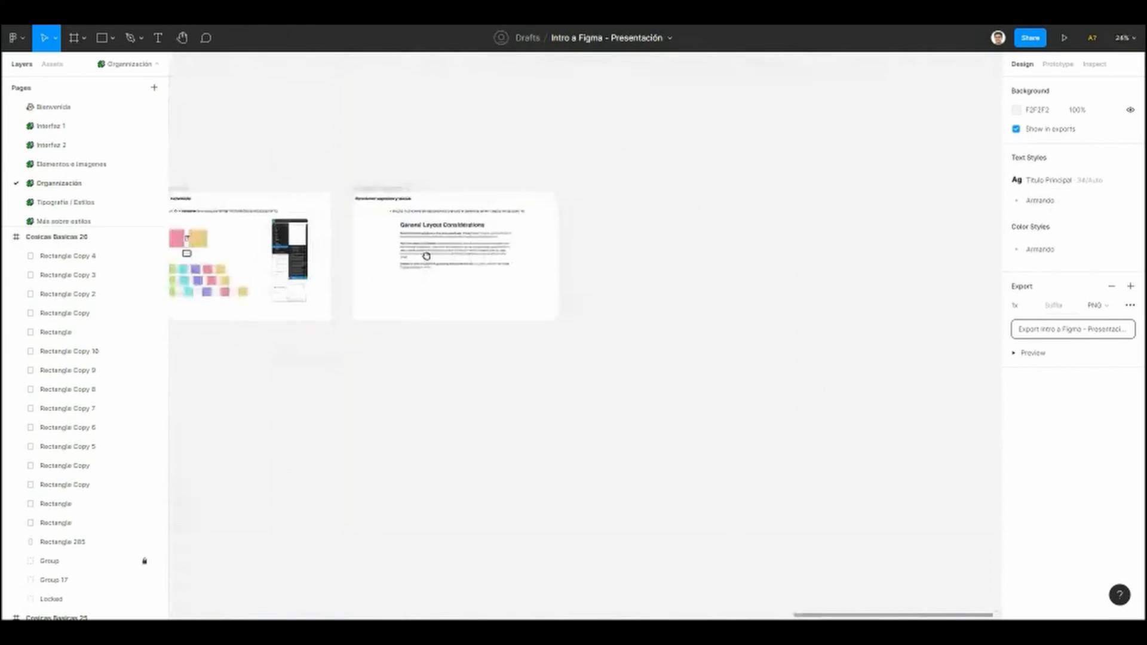
{"action": "scroll", "coordinate": [511, 309], "scroll_direction": "up", "scroll_amount": 5}
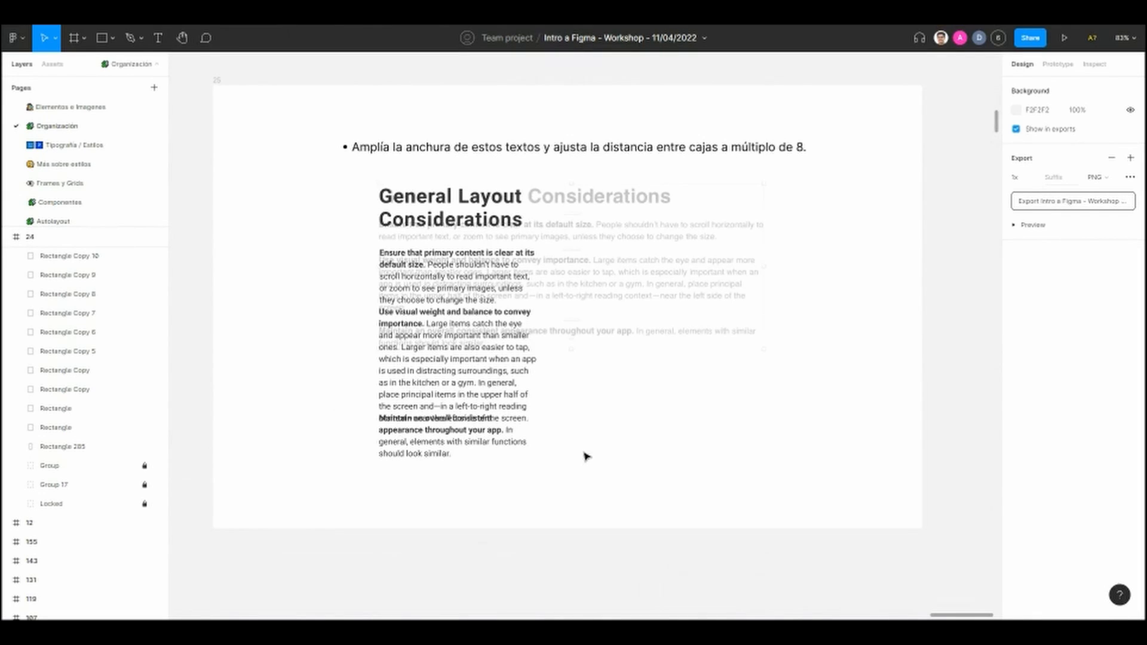
{"action": "scroll", "coordinate": [804, 174], "scroll_direction": "up", "scroll_amount": 1}
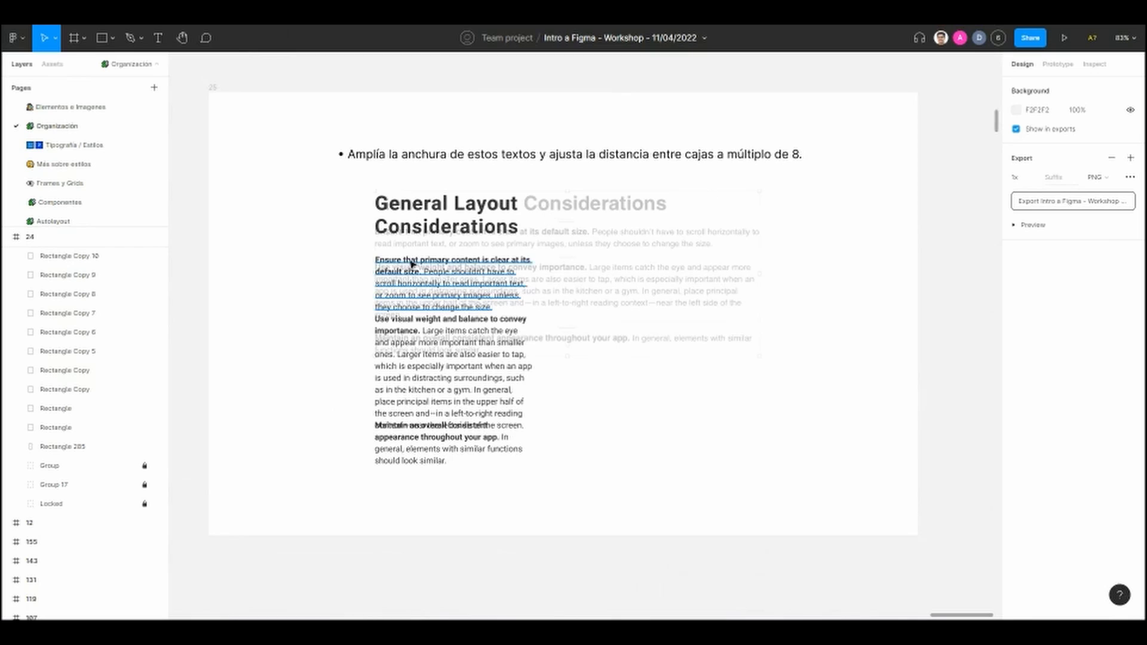
Step: Try moving the heading and three paragraphs left of the grey reference text, and undo the move
{"action": "left_click", "coordinate": [475, 242]}
{"action": "left_click", "coordinate": [346, 205]}
{"action": "left_click_drag", "start_coordinate": [317, 209], "coordinate": [465, 484]}
{"action": "left_click_drag", "start_coordinate": [448, 382], "coordinate": [310, 367]}
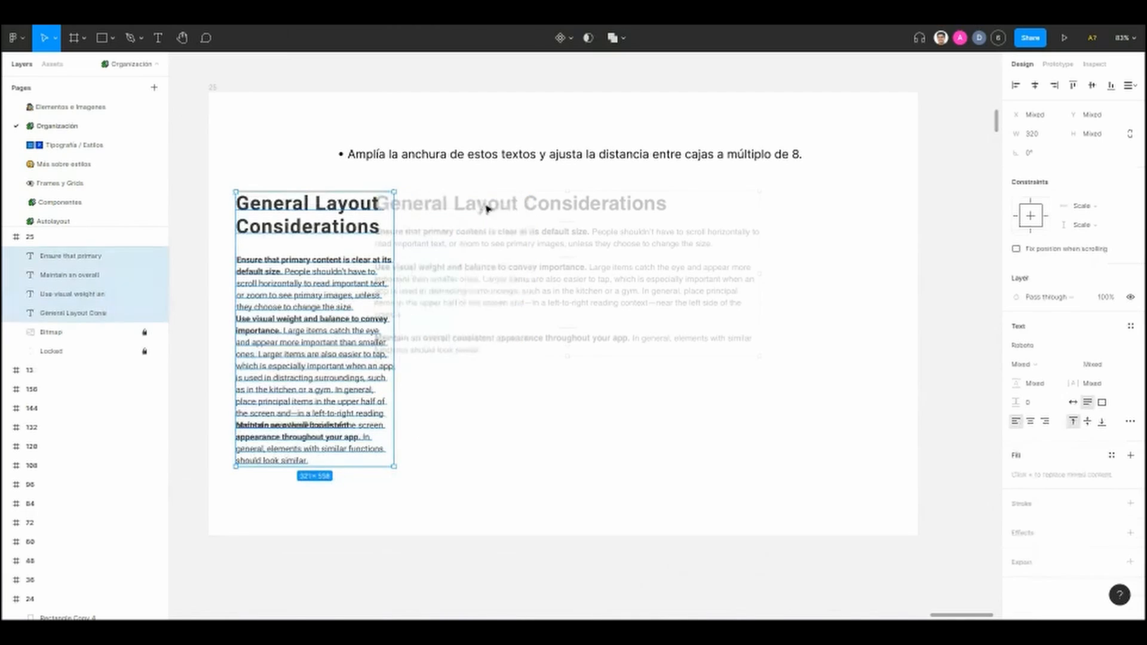
{"action": "key", "text": "ctrl+z"}
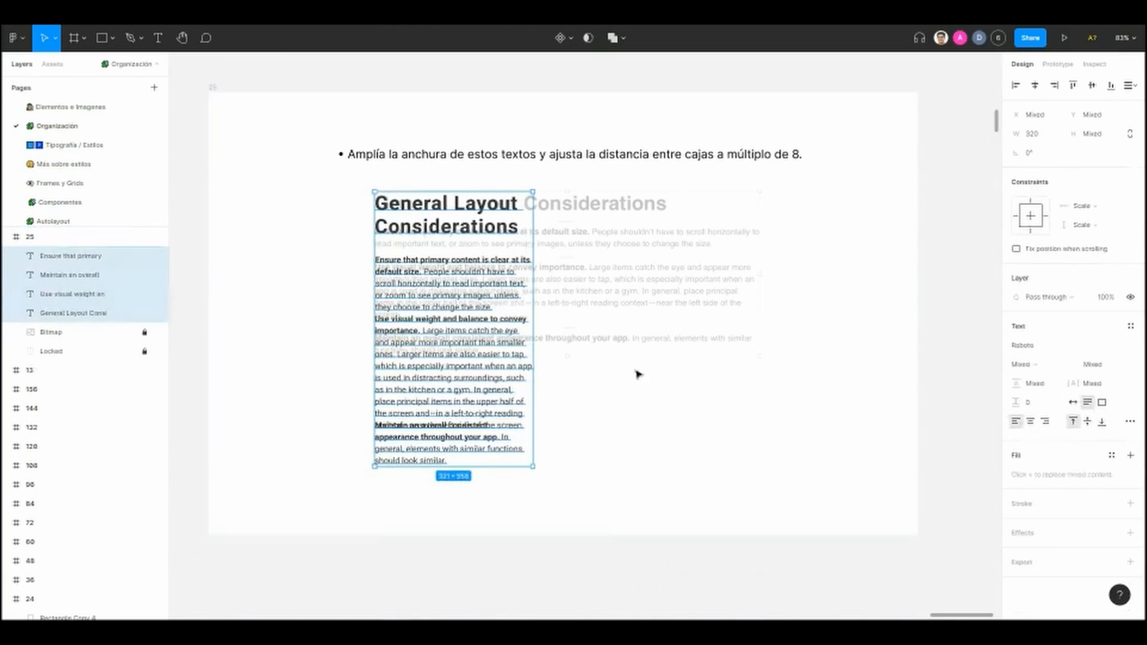
{"action": "scroll", "coordinate": [637, 372], "scroll_direction": "right", "scroll_amount": 1}
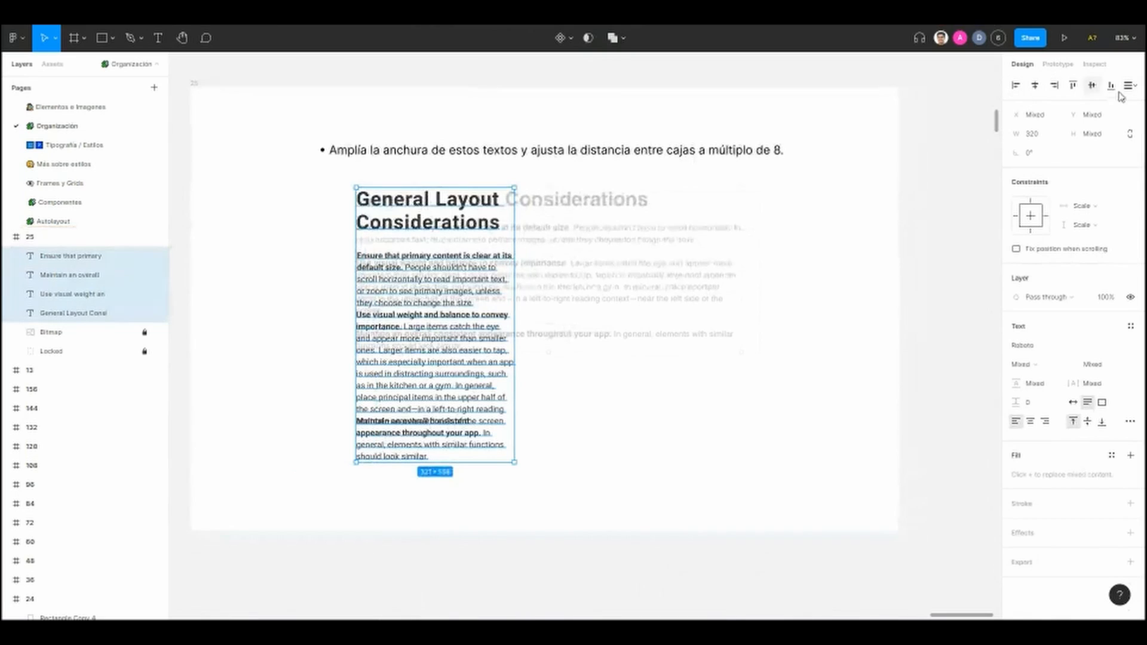
{"action": "left_click", "coordinate": [576, 384]}
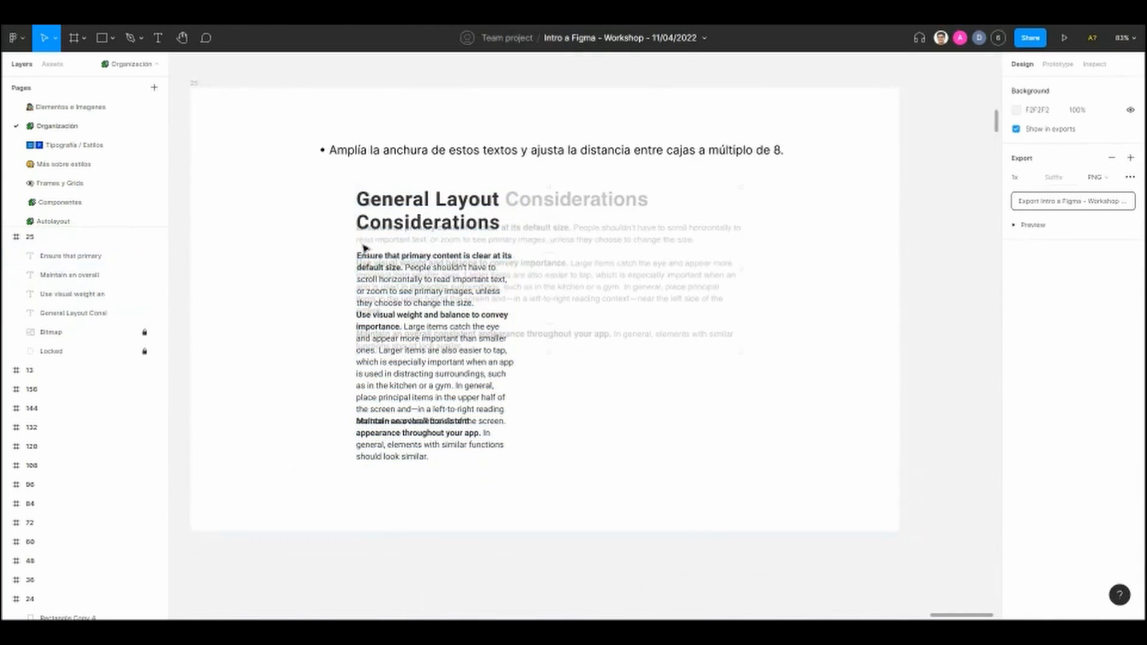
Step: Select the heading and three paragraphs together and widen all four text boxes to 781
{"action": "scroll", "coordinate": [310, 233], "scroll_direction": "right", "scroll_amount": 1}
{"action": "scroll", "coordinate": [298, 245], "scroll_direction": "up", "scroll_amount": 3}
{"action": "scroll", "coordinate": [284, 256], "scroll_direction": "right", "scroll_amount": 1}
{"action": "mouse_move", "coordinate": [278, 251]}
{"action": "left_mouse_down"}
{"action": "mouse_move", "coordinate": [325, 243]}
{"action": "mouse_move", "coordinate": [295, 258]}
{"action": "left_mouse_up"}
{"action": "scroll", "coordinate": [311, 253], "scroll_direction": "up", "scroll_amount": 1}
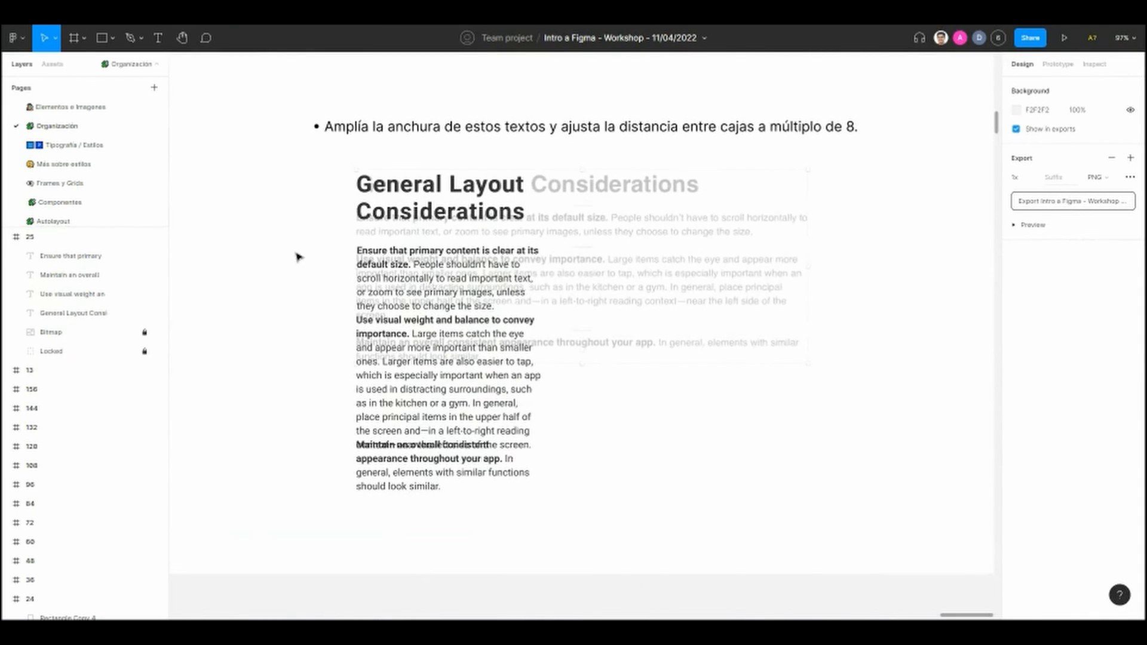
{"action": "scroll", "coordinate": [358, 132], "scroll_direction": "right", "scroll_amount": 1}
{"action": "scroll", "coordinate": [357, 132], "scroll_direction": "down", "scroll_amount": 1}
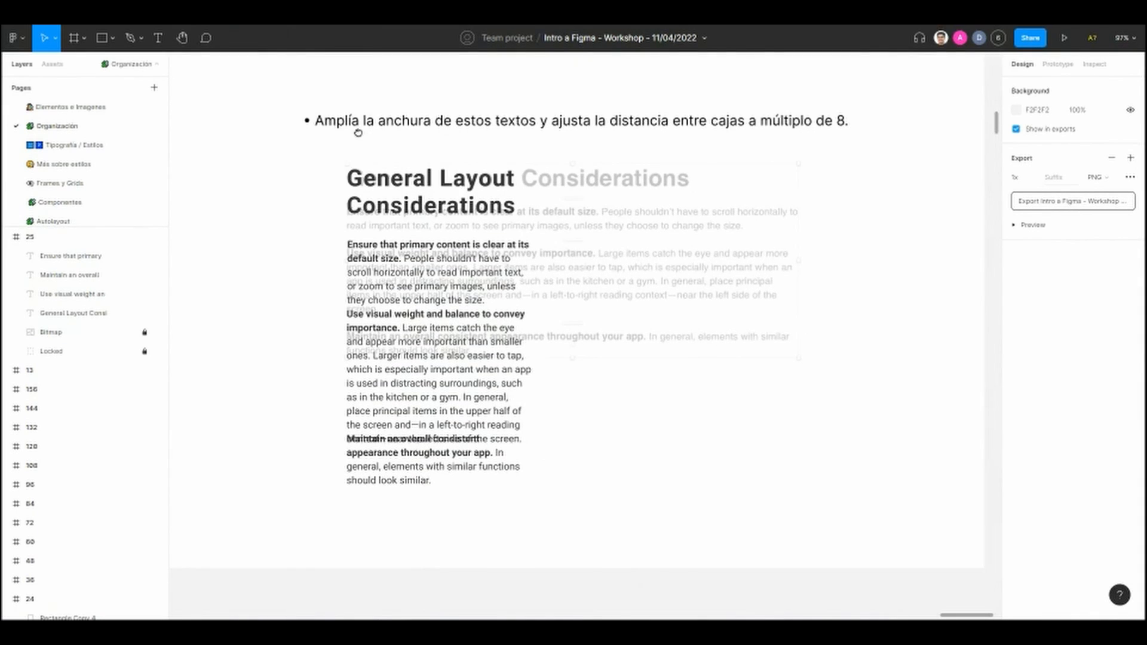
{"action": "left_click_drag", "start_coordinate": [310, 162], "coordinate": [564, 524]}
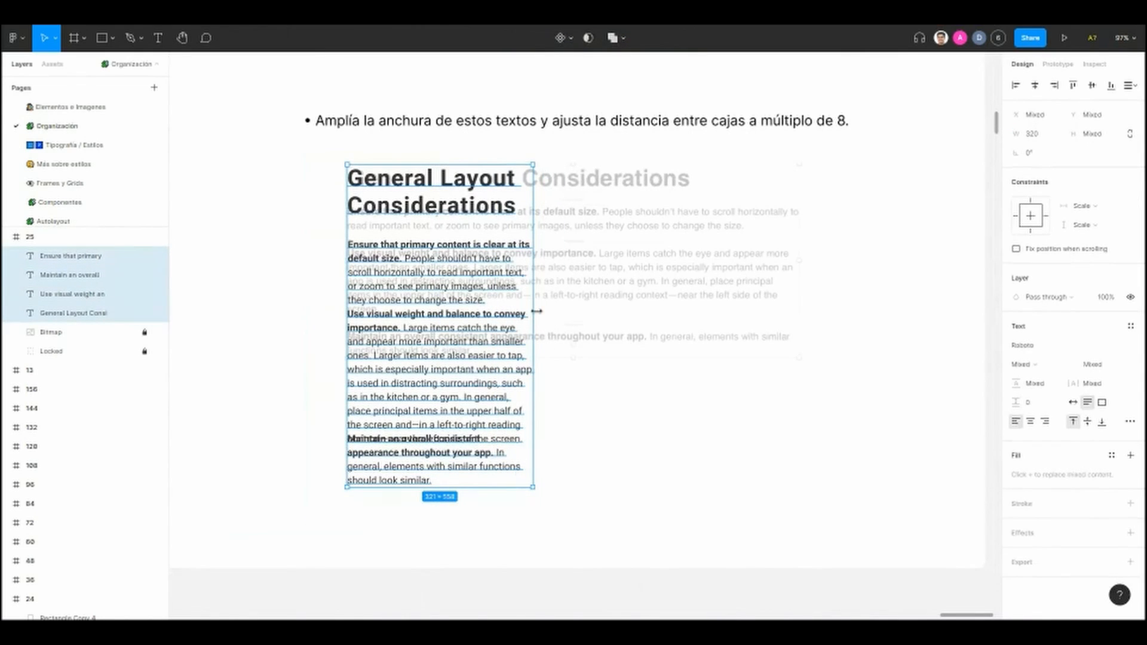
{"action": "left_click_drag", "start_coordinate": [535, 312], "coordinate": [798, 341]}
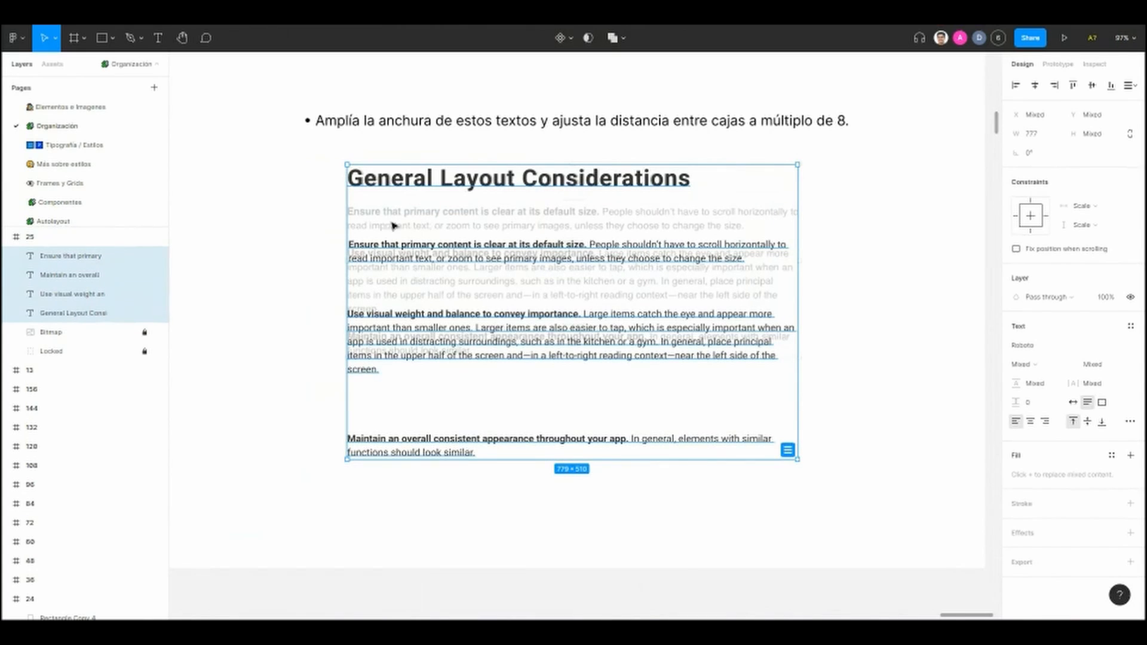
{"action": "left_click_drag", "start_coordinate": [798, 198], "coordinate": [800, 200]}
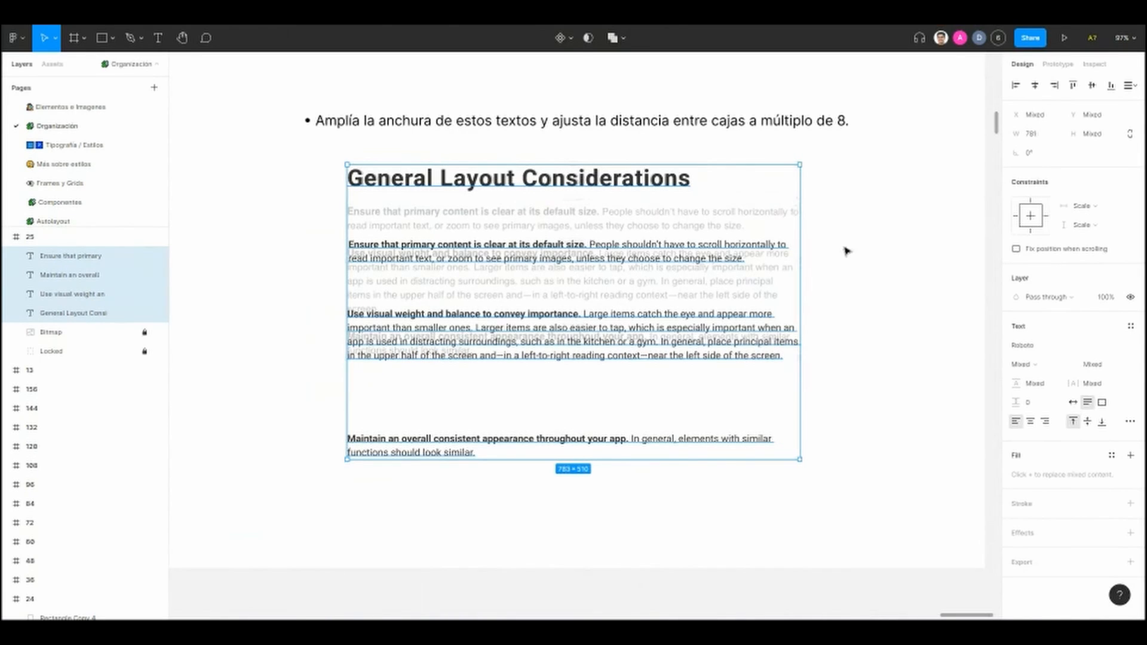
Step: Distribute the vertical spacing evenly among the heading and the three paragraphs
{"action": "left_click", "coordinate": [846, 251]}
{"action": "left_click", "coordinate": [492, 259]}
{"action": "left_click", "coordinate": [321, 251]}
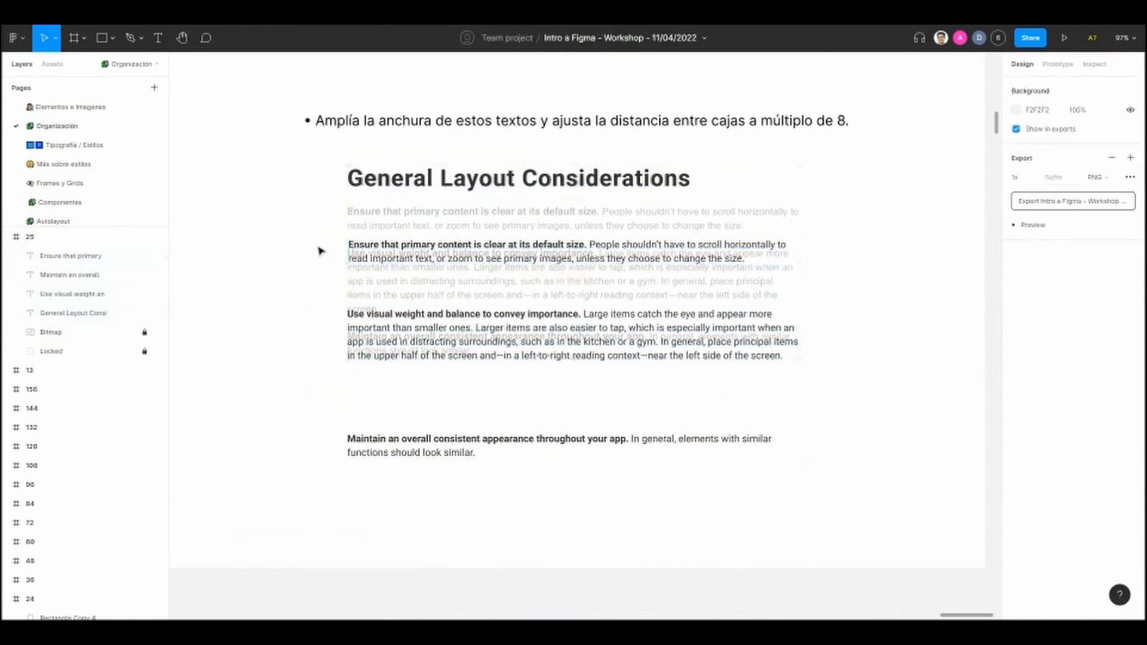
{"action": "left_click_drag", "start_coordinate": [318, 162], "coordinate": [747, 463]}
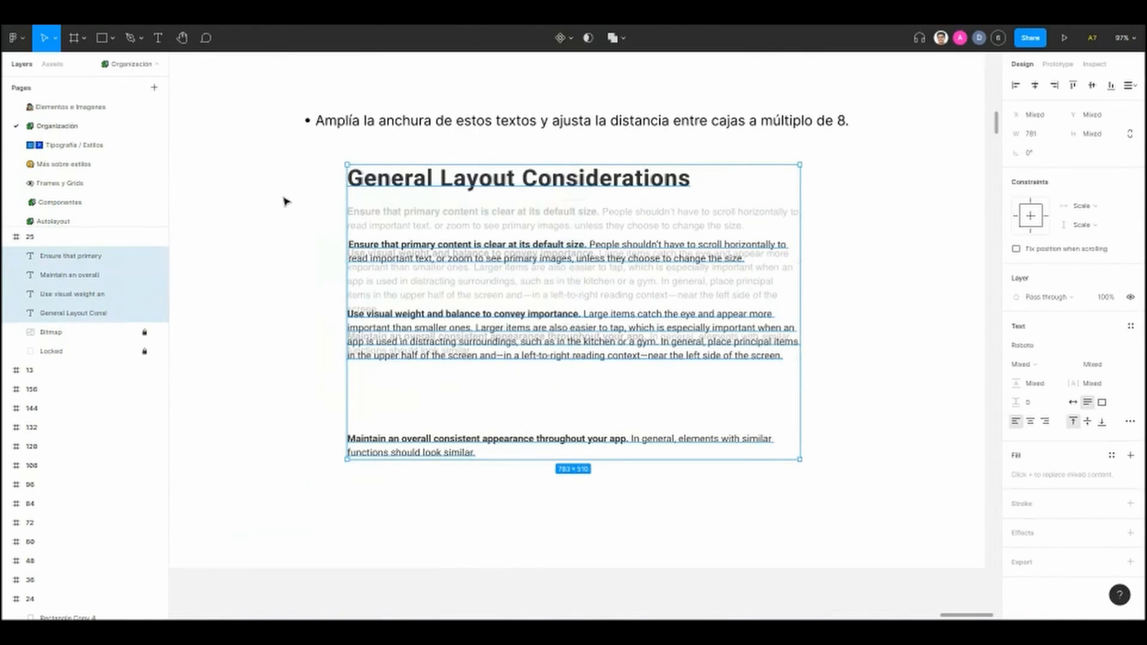
{"action": "left_click", "coordinate": [287, 161]}
{"action": "left_click_drag", "start_coordinate": [285, 149], "coordinate": [635, 463]}
{"action": "left_click", "coordinate": [1131, 85]}
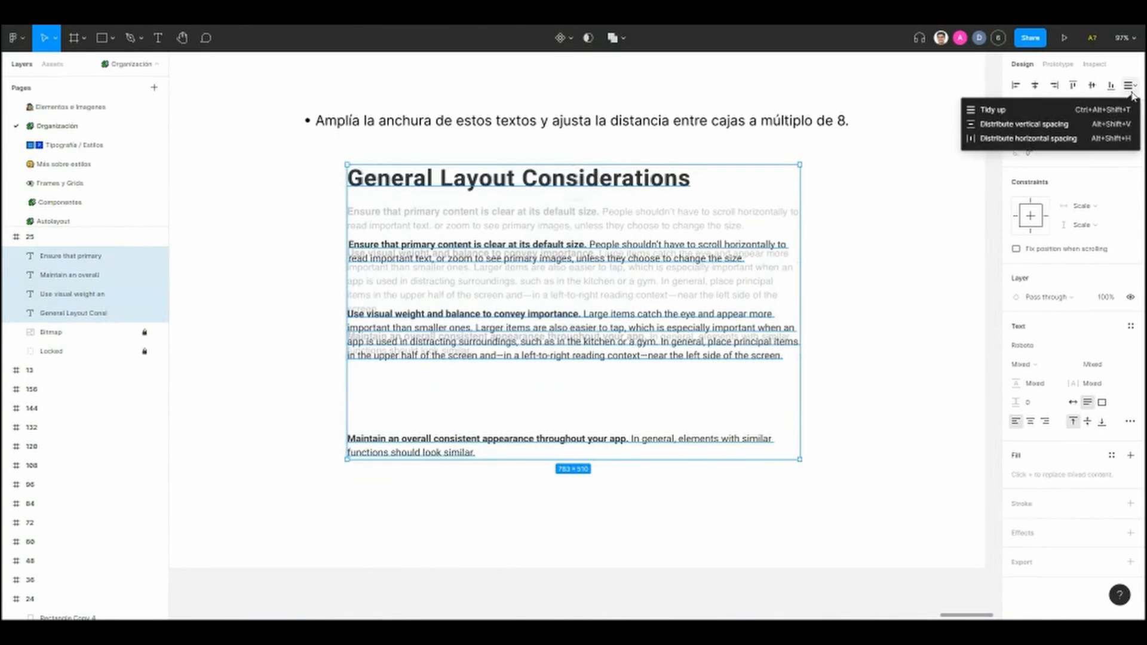
{"action": "left_click", "coordinate": [1047, 125]}
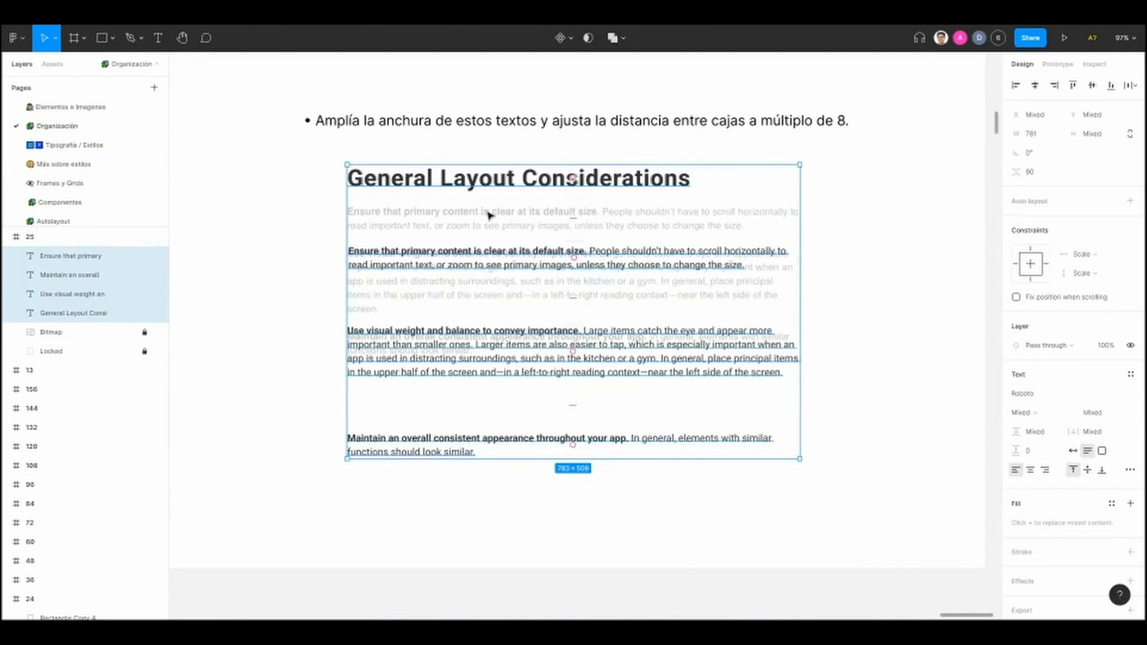
Step: Reduce the equal vertical gaps between the four text boxes to bring them close to the grey reference layout
{"action": "scroll", "coordinate": [548, 225], "scroll_direction": "up", "scroll_amount": 2}
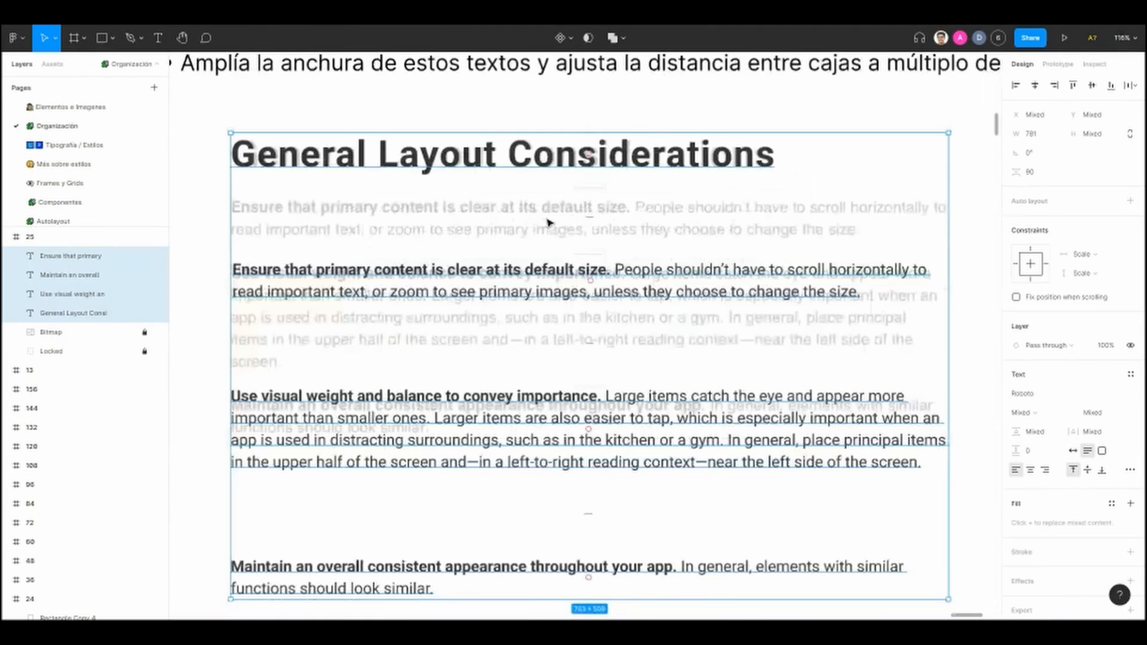
{"action": "scroll", "coordinate": [607, 218], "scroll_direction": "up", "scroll_amount": 5}
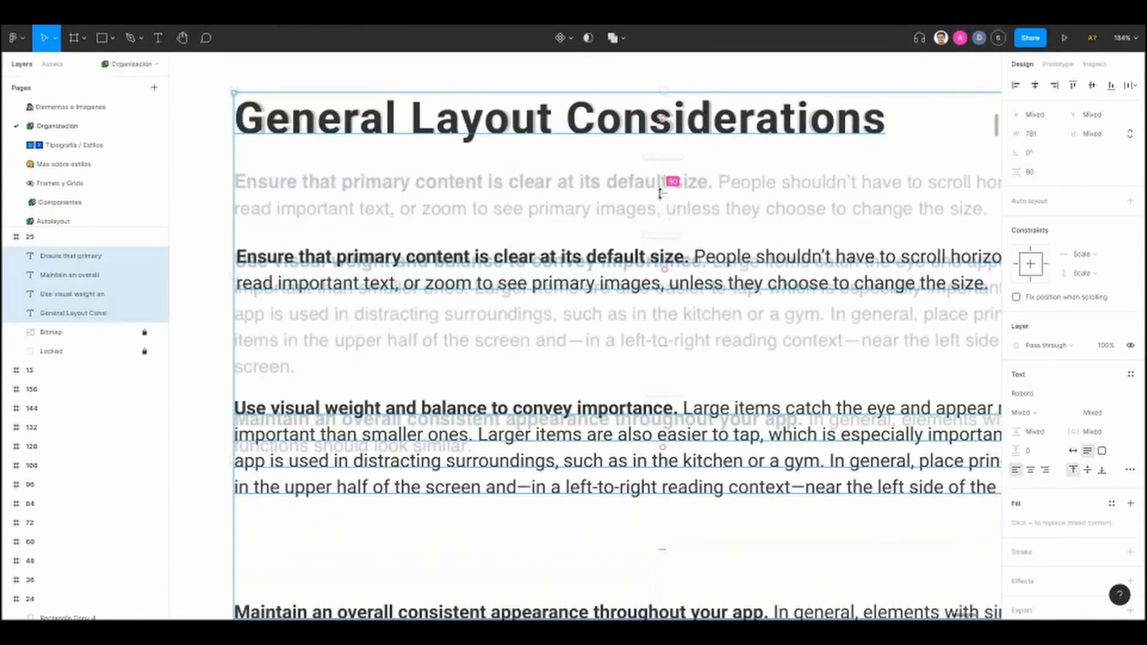
{"action": "left_click_drag", "start_coordinate": [669, 203], "coordinate": [638, 204]}
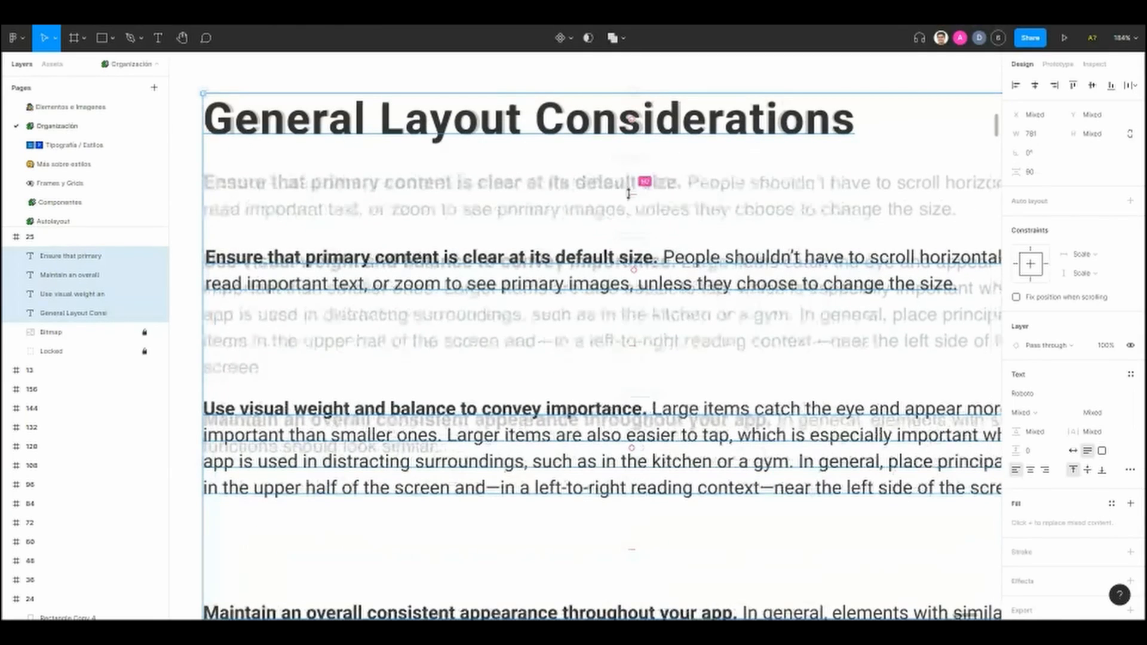
{"action": "left_click_drag", "start_coordinate": [633, 196], "coordinate": [628, 162]}
{"action": "left_click", "coordinate": [567, 484]}
Step: Examine how the respaced heading and paragraphs line up with the grey reference text in frame 25
{"action": "scroll", "coordinate": [571, 486], "scroll_direction": "left", "scroll_amount": 2}
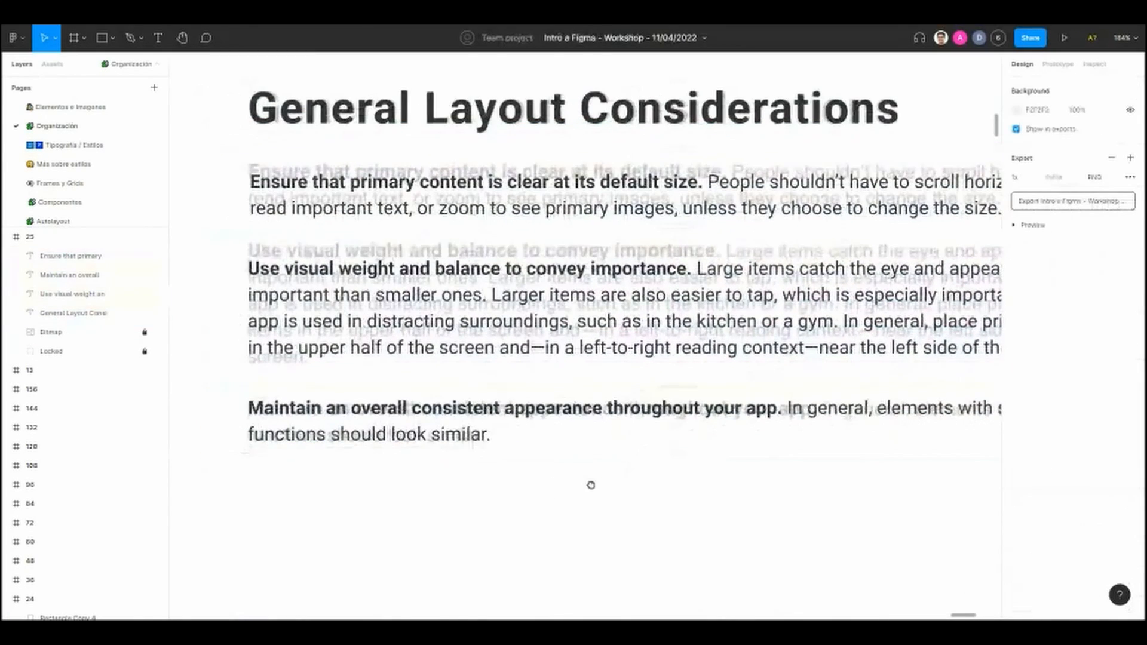
{"action": "left_click", "coordinate": [342, 332]}
{"action": "left_click", "coordinate": [213, 350]}
{"action": "scroll", "coordinate": [313, 363], "scroll_direction": "down", "scroll_amount": 5}
{"action": "left_click_drag", "start_coordinate": [466, 424], "coordinate": [461, 425]}
{"action": "scroll", "coordinate": [405, 425], "scroll_direction": "up", "scroll_amount": 3}
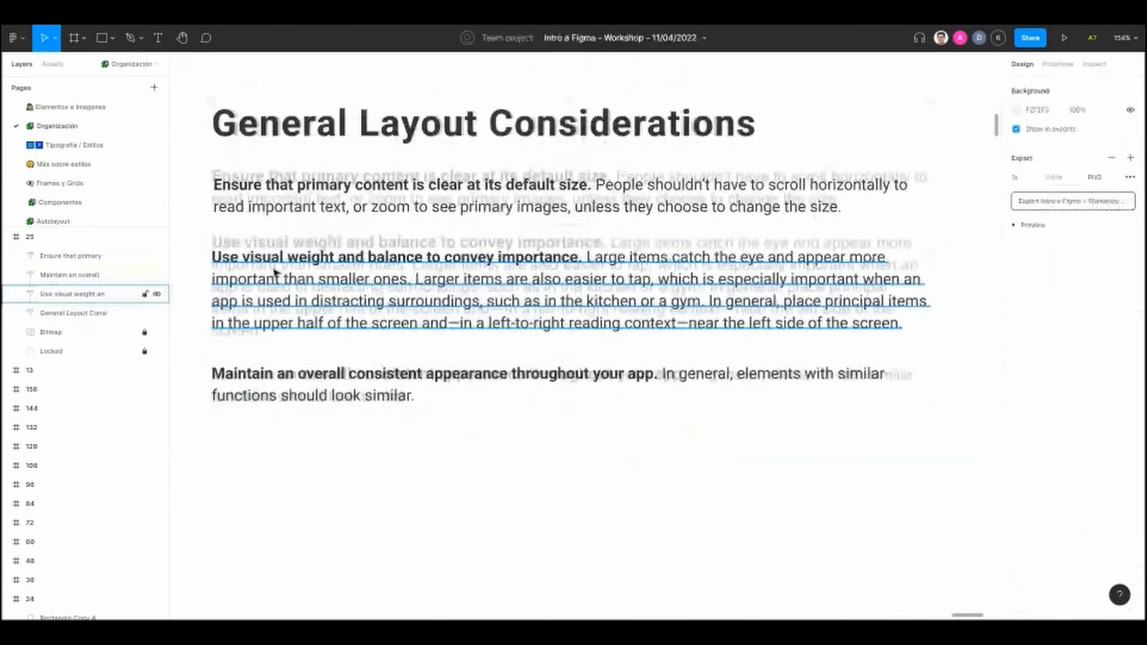
{"action": "scroll", "coordinate": [222, 167], "scroll_direction": "left", "scroll_amount": 2}
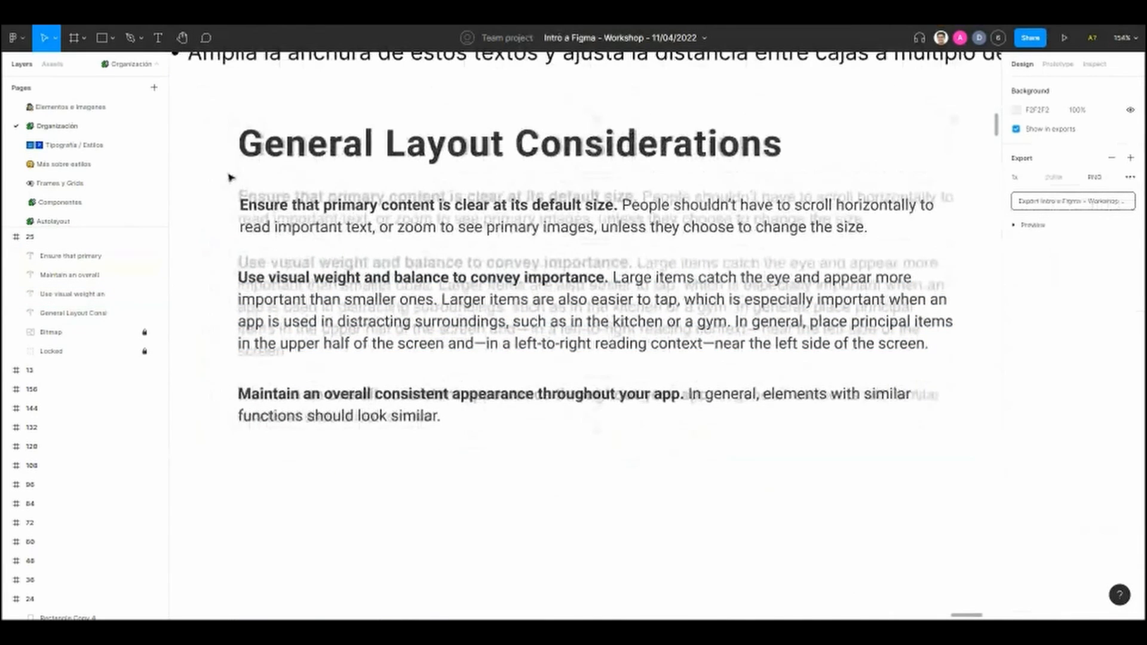
Step: Select the heading and three paragraphs together and tighten the equal vertical gaps between the four text boxes
{"action": "left_click_drag", "start_coordinate": [219, 124], "coordinate": [431, 456]}
{"action": "left_click_drag", "start_coordinate": [593, 253], "coordinate": [594, 245]}
{"action": "left_click_drag", "start_coordinate": [593, 248], "coordinate": [588, 242]}
{"action": "left_click", "coordinate": [422, 470]}
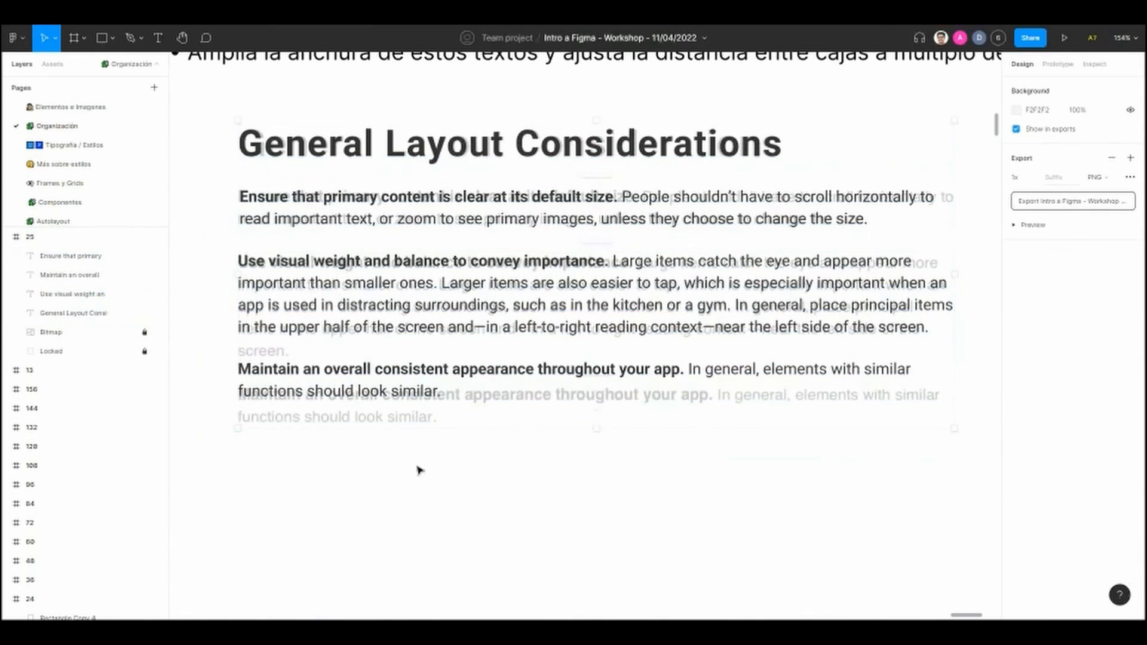
Step: Move the last paragraph down onto its grey reference and narrow the "Use visual weight" paragraph to a width of 776
{"action": "left_click", "coordinate": [368, 395]}
{"action": "mouse_move", "coordinate": [369, 397]}
{"action": "left_mouse_down"}
{"action": "mouse_move", "coordinate": [374, 389]}
{"action": "mouse_move", "coordinate": [376, 408]}
{"action": "left_mouse_up"}
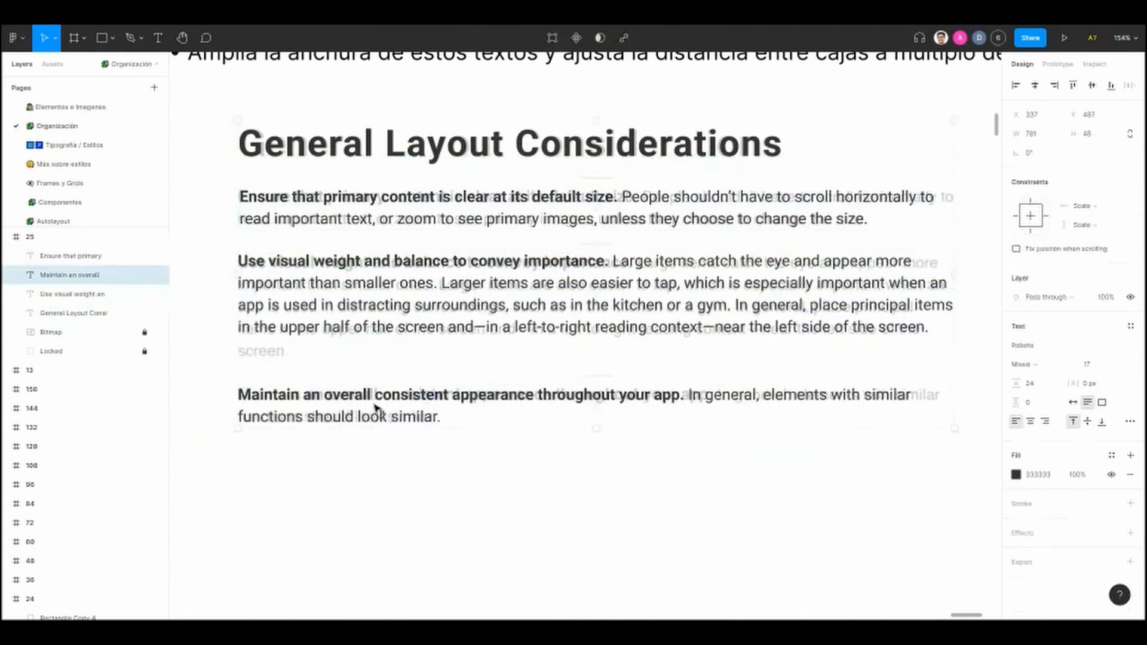
{"action": "left_click", "coordinate": [653, 302]}
{"action": "mouse_move", "coordinate": [953, 302]}
{"action": "left_mouse_down"}
{"action": "mouse_move", "coordinate": [937, 299]}
{"action": "mouse_move", "coordinate": [949, 299]}
{"action": "left_mouse_up"}
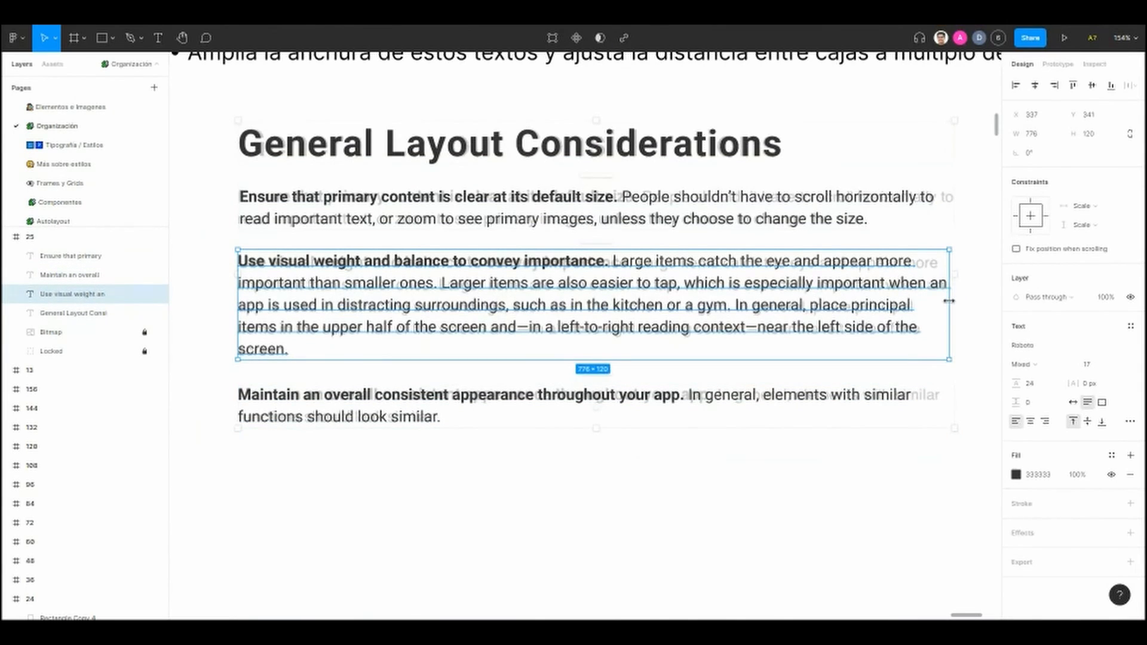
{"action": "left_click", "coordinate": [874, 483]}
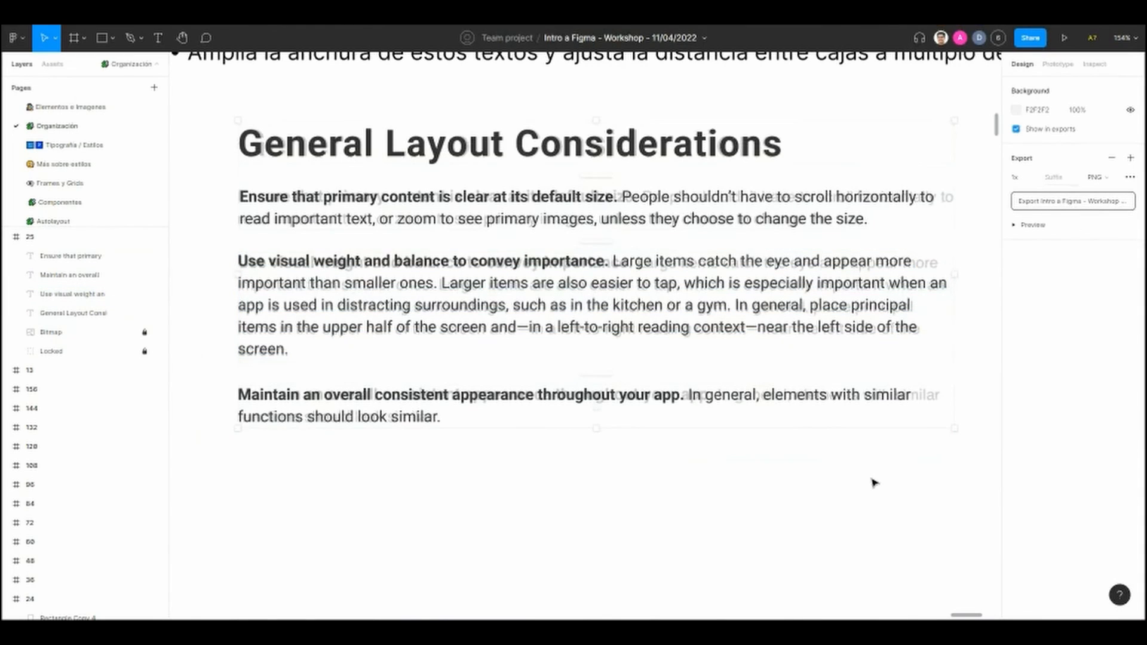
Step: Open the workshop's Tipografía / Estilos page and examine the text style exercise under Persona 1
{"action": "scroll", "coordinate": [874, 483], "scroll_direction": "down", "scroll_amount": 6}
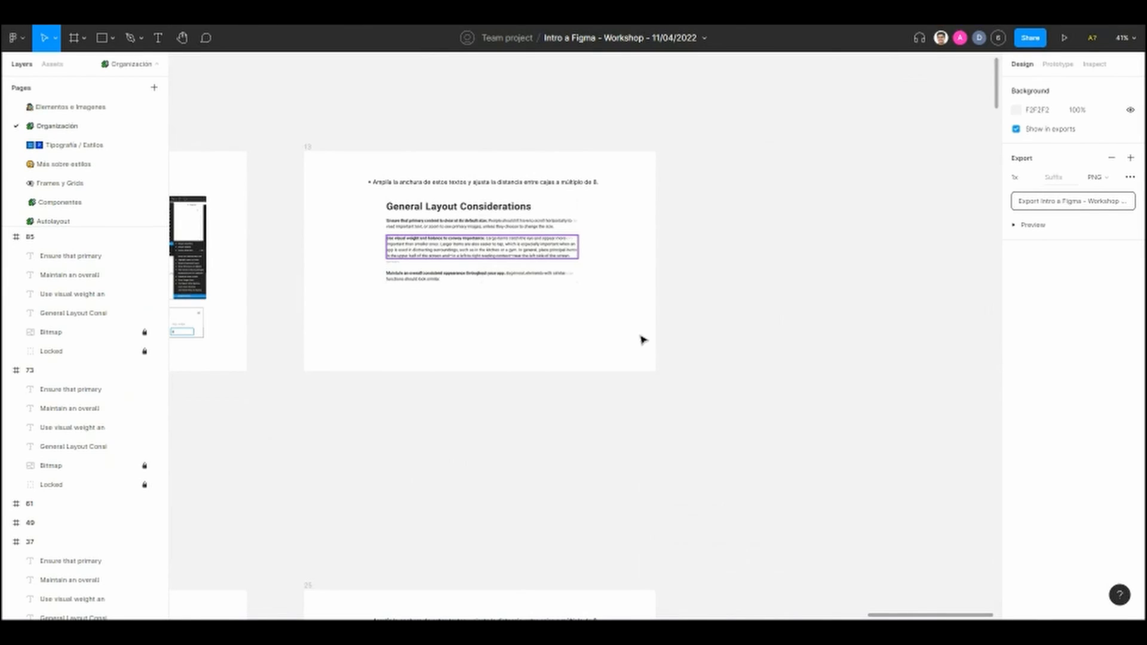
{"action": "left_click", "coordinate": [68, 145]}
{"action": "scroll", "coordinate": [406, 161], "scroll_direction": "left", "scroll_amount": 1}
{"action": "scroll", "coordinate": [374, 166], "scroll_direction": "up", "scroll_amount": 5}
{"action": "scroll", "coordinate": [373, 165], "scroll_direction": "up", "scroll_amount": 5}
{"action": "scroll", "coordinate": [377, 174], "scroll_direction": "down", "scroll_amount": 3}
{"action": "scroll", "coordinate": [354, 286], "scroll_direction": "up", "scroll_amount": 2}
{"action": "scroll", "coordinate": [361, 289], "scroll_direction": "up", "scroll_amount": 1}
{"action": "scroll", "coordinate": [353, 315], "scroll_direction": "up", "scroll_amount": 2}
{"action": "scroll", "coordinate": [357, 356], "scroll_direction": "down", "scroll_amount": 1}
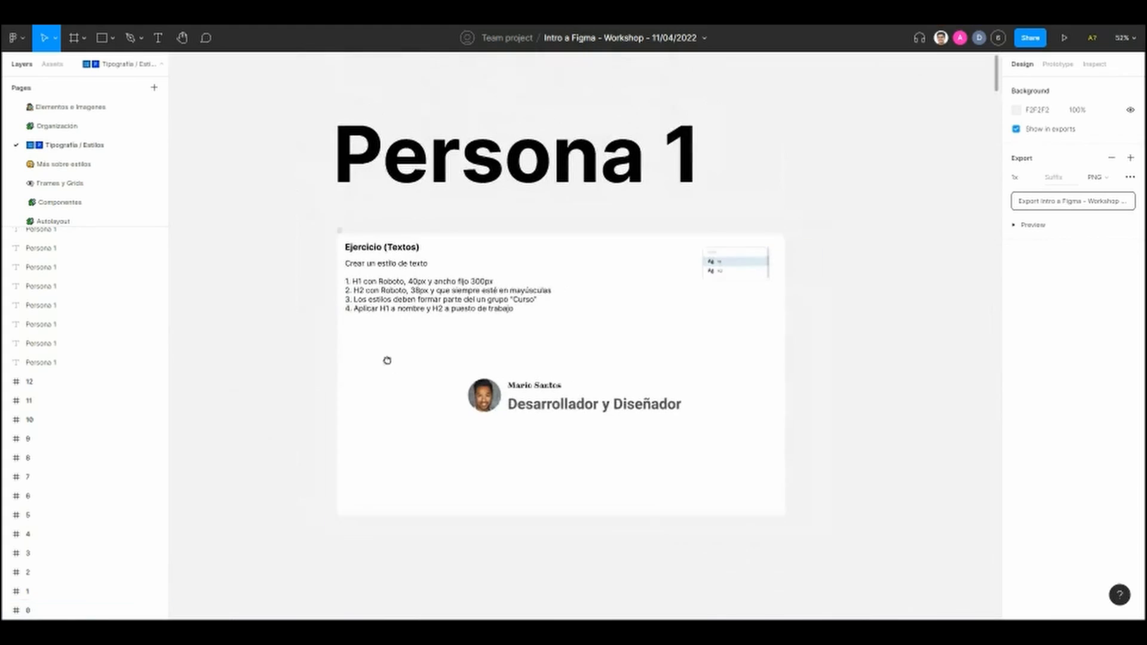
{"action": "scroll", "coordinate": [353, 359], "scroll_direction": "up", "scroll_amount": 2}
{"action": "scroll", "coordinate": [239, 161], "scroll_direction": "down", "scroll_amount": 1}
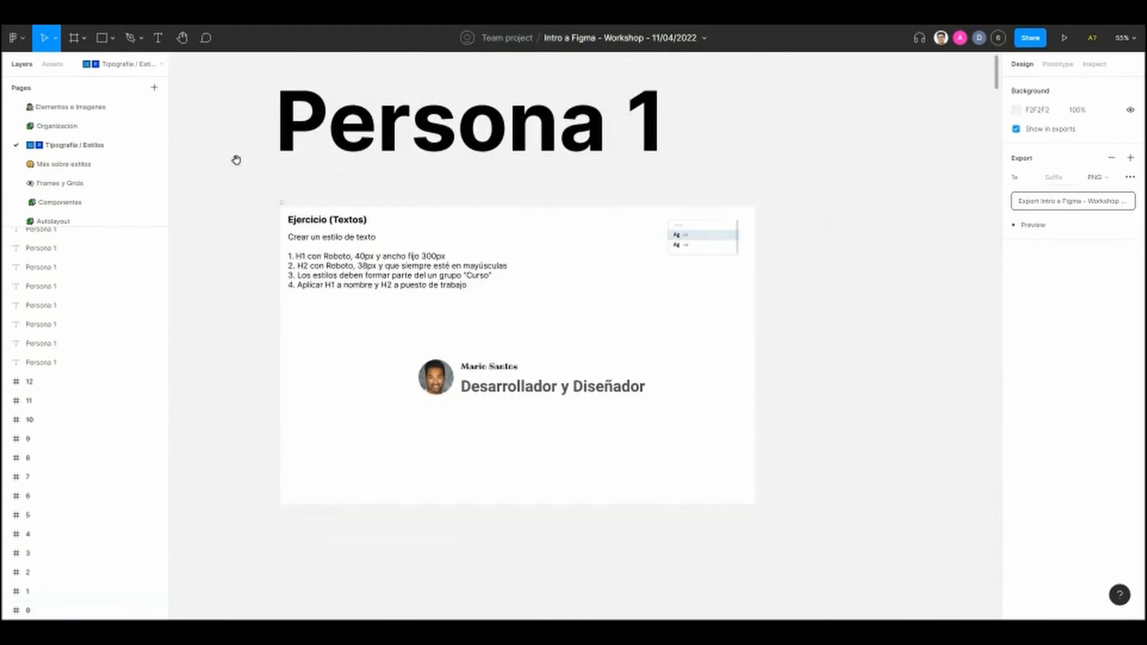
{"action": "scroll", "coordinate": [251, 131], "scroll_direction": "left", "scroll_amount": 1}
{"action": "left_click_drag", "start_coordinate": [263, 96], "coordinate": [820, 540]}
{"action": "left_click", "coordinate": [819, 539]}
Step: Switch to the Intro a Figma - Presentación file and open the Typography in Figma slide on its Tipografía / Estilos page
{"action": "scroll", "coordinate": [812, 531], "scroll_direction": "right", "scroll_amount": 1}
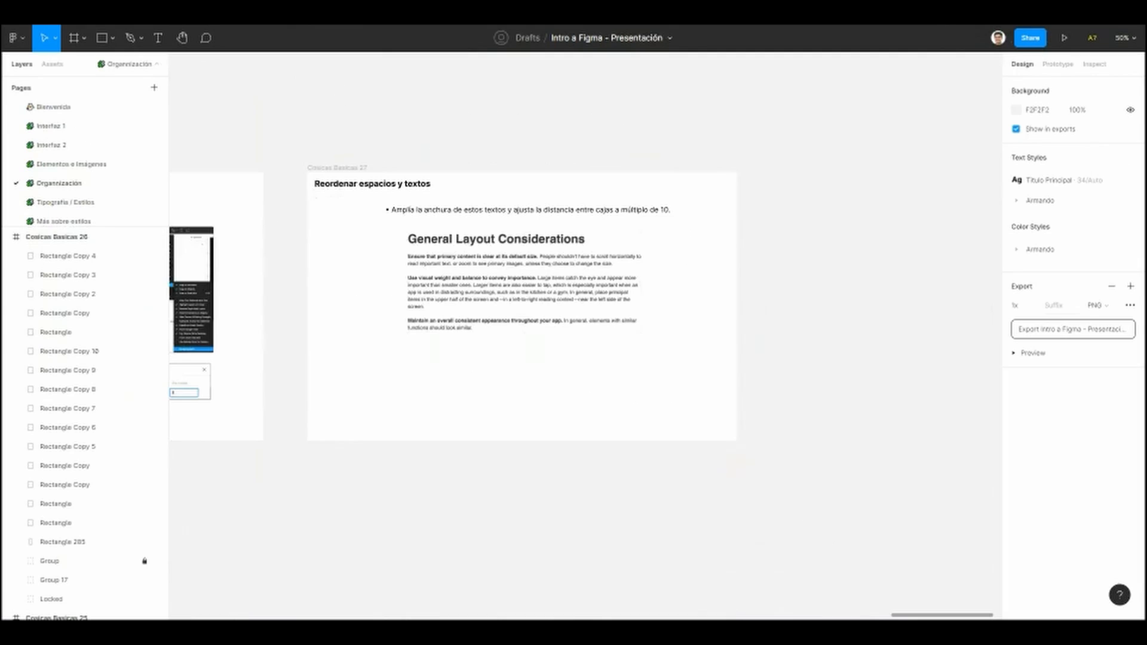
{"action": "scroll", "coordinate": [389, 195], "scroll_direction": "left", "scroll_amount": 3}
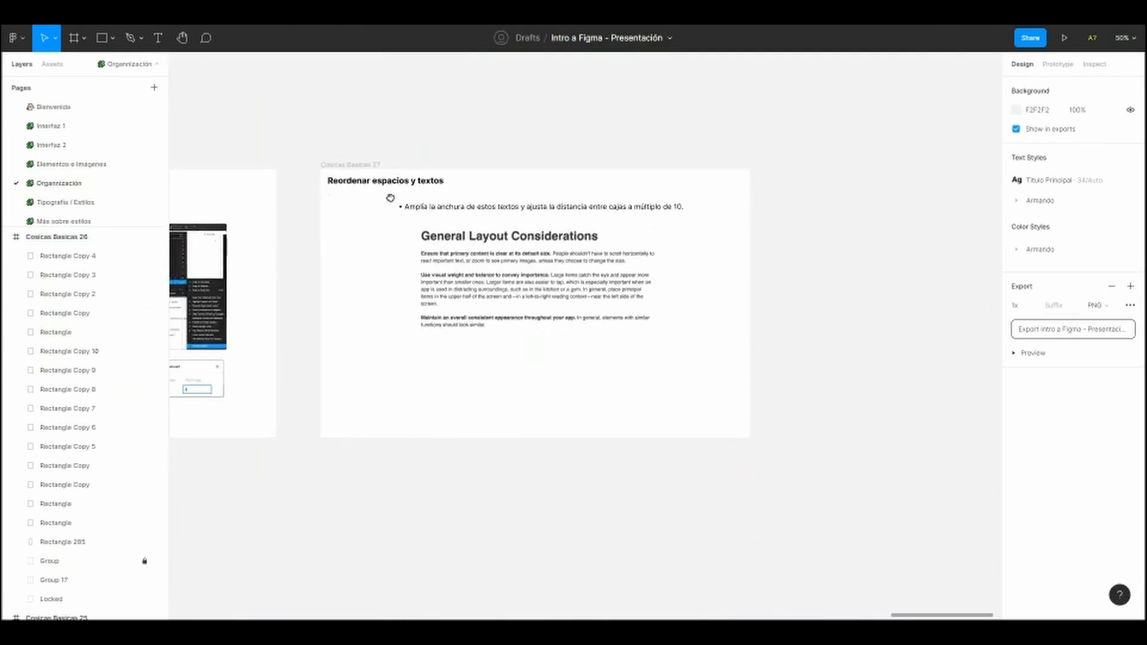
{"action": "left_click", "coordinate": [65, 202]}
{"action": "left_click_drag", "start_coordinate": [440, 245], "coordinate": [482, 203]}
{"action": "scroll", "coordinate": [373, 222], "scroll_direction": "down", "scroll_amount": 1}
{"action": "scroll", "coordinate": [304, 272], "scroll_direction": "up", "scroll_amount": 5}
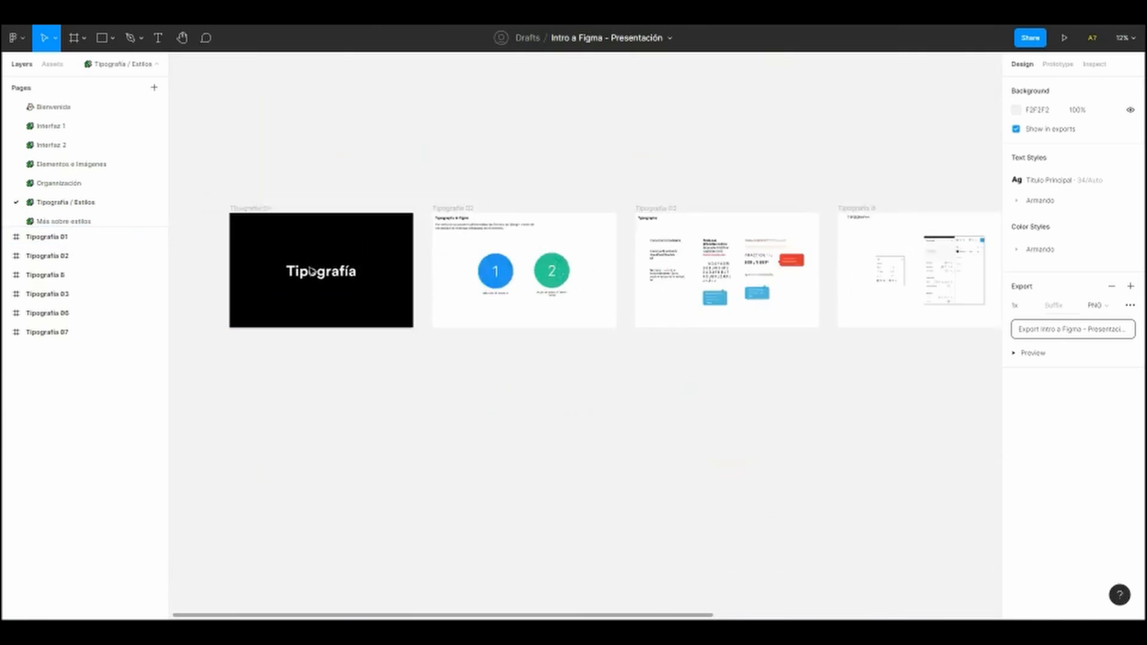
{"action": "scroll", "coordinate": [320, 263], "scroll_direction": "up", "scroll_amount": 2}
{"action": "left_click_drag", "start_coordinate": [206, 255], "coordinate": [343, 219]}
{"action": "scroll", "coordinate": [382, 287], "scroll_direction": "up", "scroll_amount": 1}
{"action": "scroll", "coordinate": [387, 211], "scroll_direction": "up", "scroll_amount": 1}
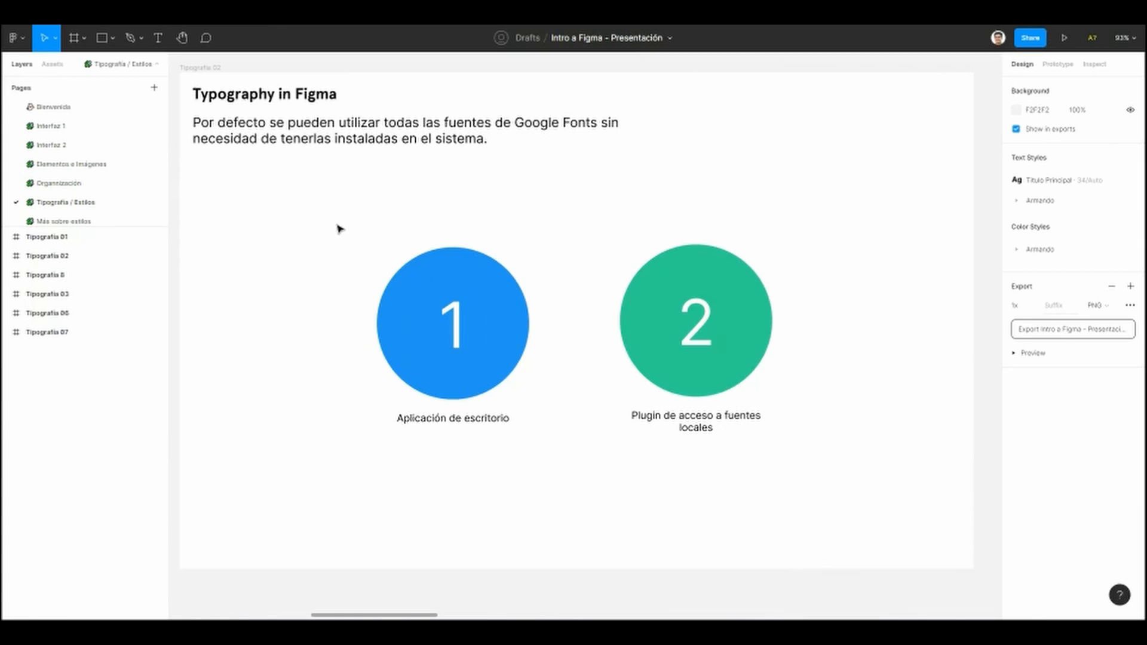
Step: Examine the two ways of accessing local fonts on the Typography in Figma slide, the desktop application and the plugin
{"action": "left_click_drag", "start_coordinate": [356, 220], "coordinate": [522, 478]}
{"action": "left_click", "coordinate": [531, 481]}
{"action": "double_click", "coordinate": [464, 365]}
{"action": "left_click", "coordinate": [487, 470]}
{"action": "double_click", "coordinate": [676, 390]}
{"action": "double_click", "coordinate": [676, 390]}
{"action": "left_click_drag", "start_coordinate": [670, 467], "coordinate": [579, 462]}
{"action": "left_click", "coordinate": [575, 466]}
{"action": "scroll", "coordinate": [575, 466], "scroll_direction": "up", "scroll_amount": 2}
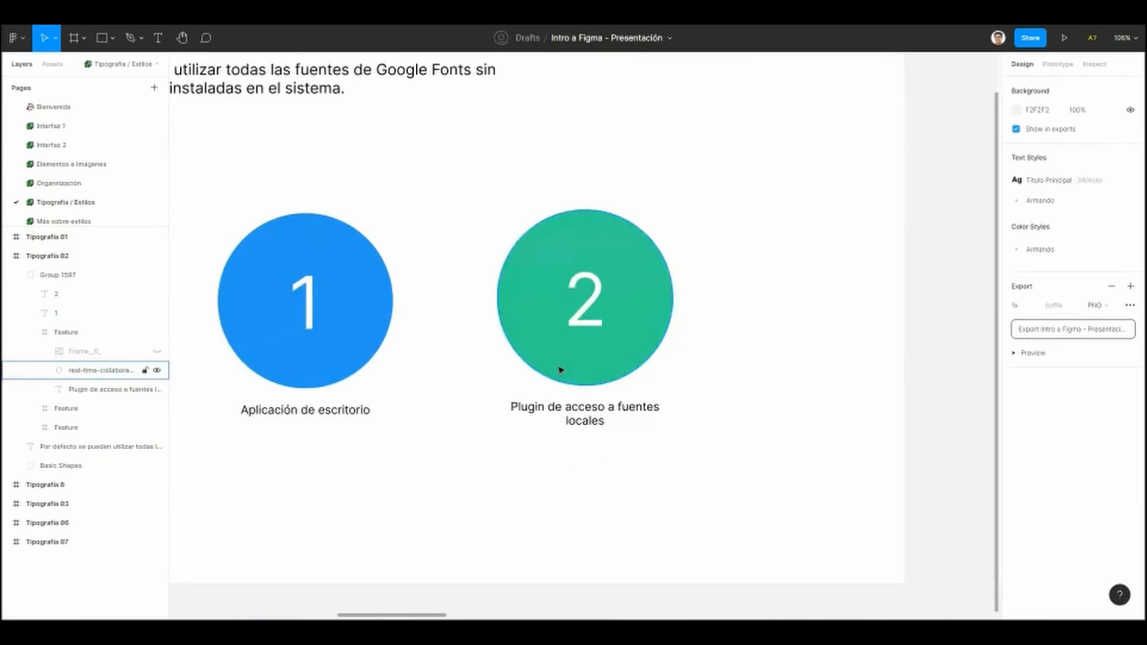
{"action": "scroll", "coordinate": [561, 371], "scroll_direction": "down", "scroll_amount": 2}
{"action": "left_click_drag", "start_coordinate": [501, 431], "coordinate": [536, 456]}
{"action": "scroll", "coordinate": [507, 454], "scroll_direction": "up", "scroll_amount": 1}
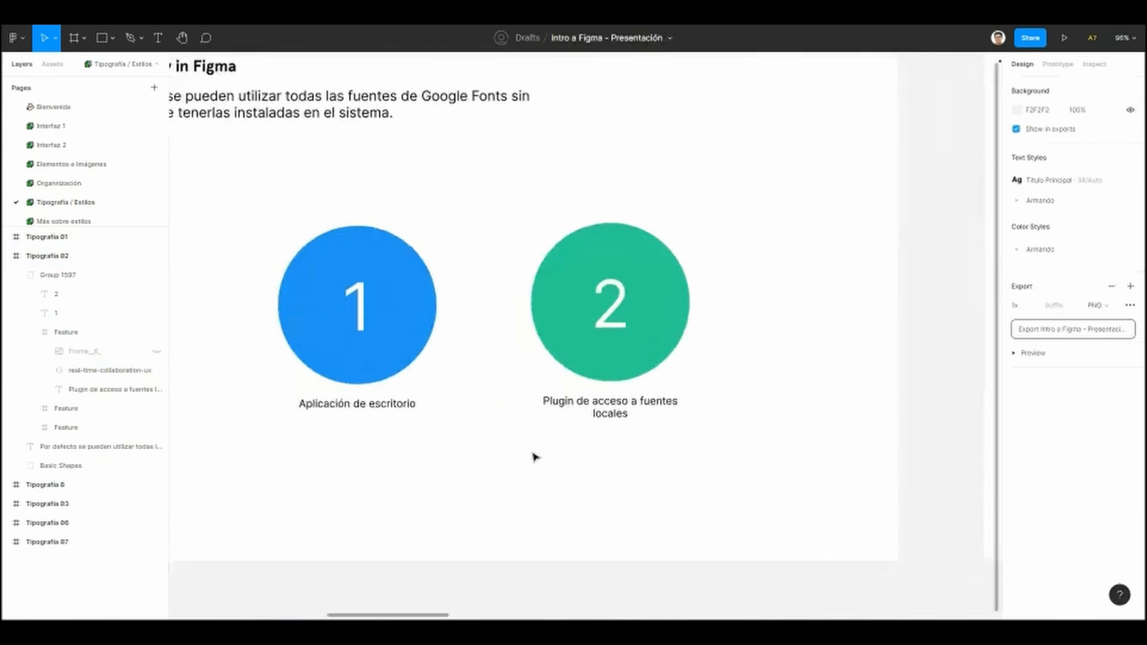
{"action": "scroll", "coordinate": [535, 456], "scroll_direction": "down", "scroll_amount": 2}
{"action": "left_click", "coordinate": [569, 361], "text": "ctrl"}
{"action": "left_click", "coordinate": [504, 461]}
Step: On the Typography slide, append filler text to the auto-width "Crece horizontalmente" text and undo the addition
{"action": "left_click_drag", "start_coordinate": [830, 330], "coordinate": [555, 310]}
{"action": "left_click_drag", "start_coordinate": [876, 316], "coordinate": [451, 336]}
{"action": "scroll", "coordinate": [431, 332], "scroll_direction": "up", "scroll_amount": 2}
{"action": "scroll", "coordinate": [433, 333], "scroll_direction": "down", "scroll_amount": 1}
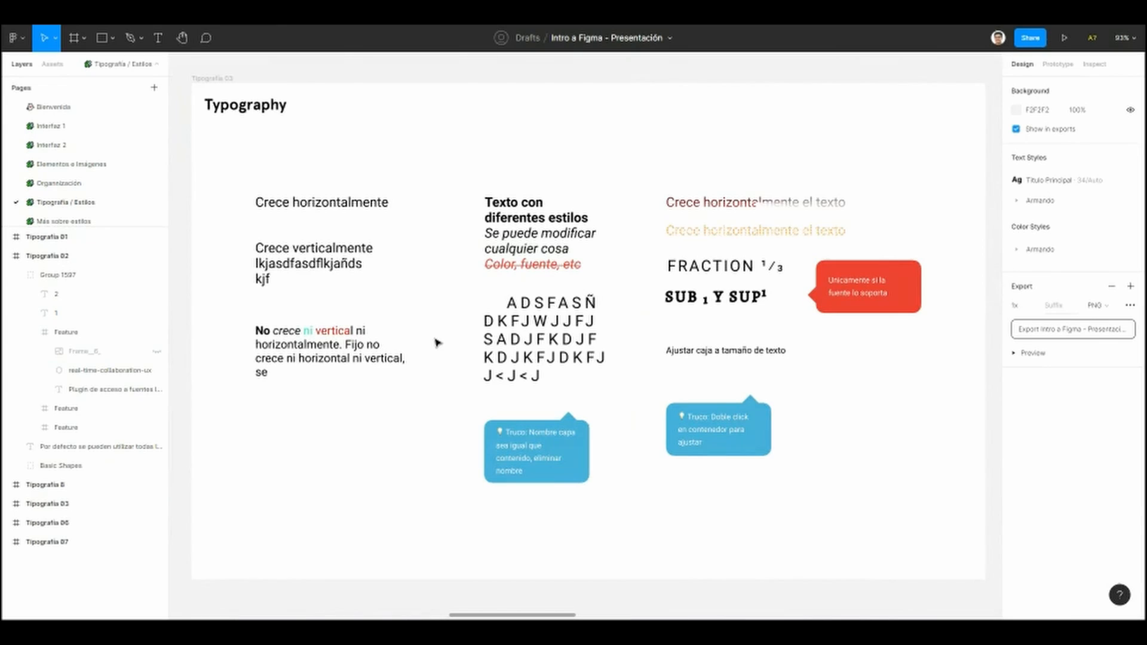
{"action": "scroll", "coordinate": [367, 206], "scroll_direction": "up", "scroll_amount": 3}
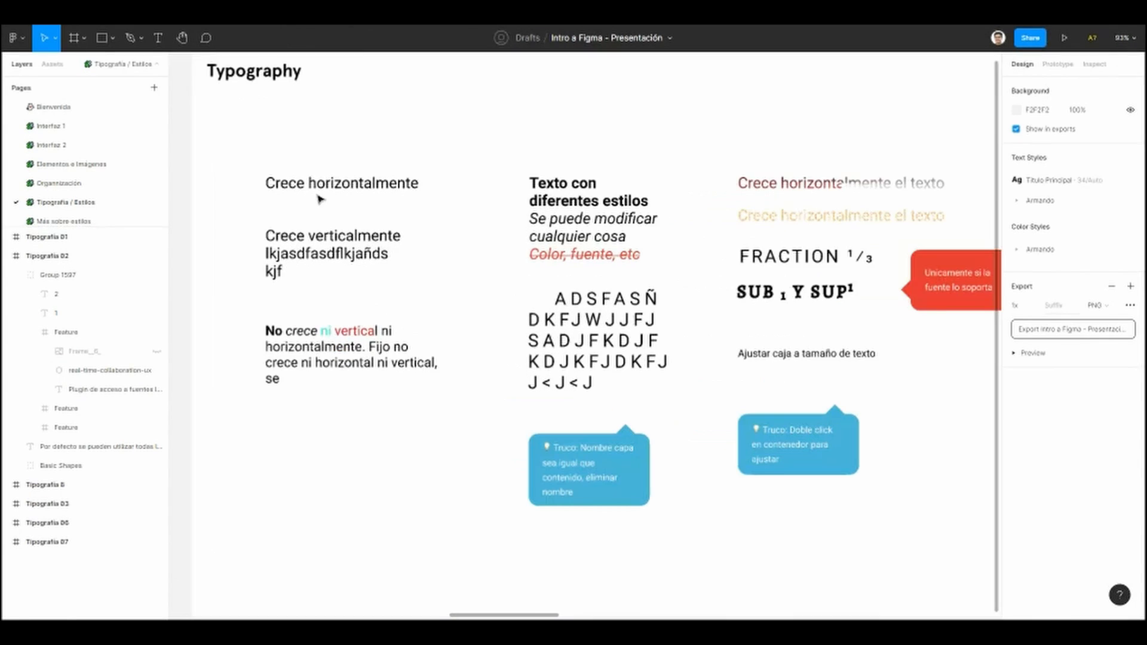
{"action": "left_click", "coordinate": [347, 219]}
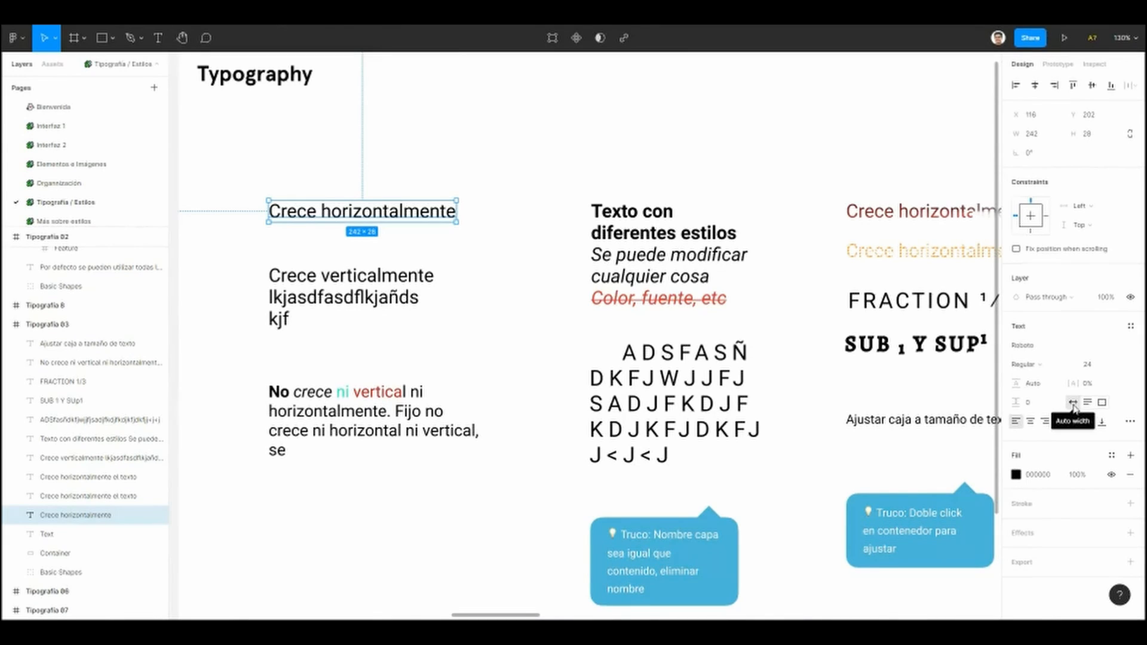
{"action": "key", "text": "Return"}
{"action": "left_click", "coordinate": [396, 210]}
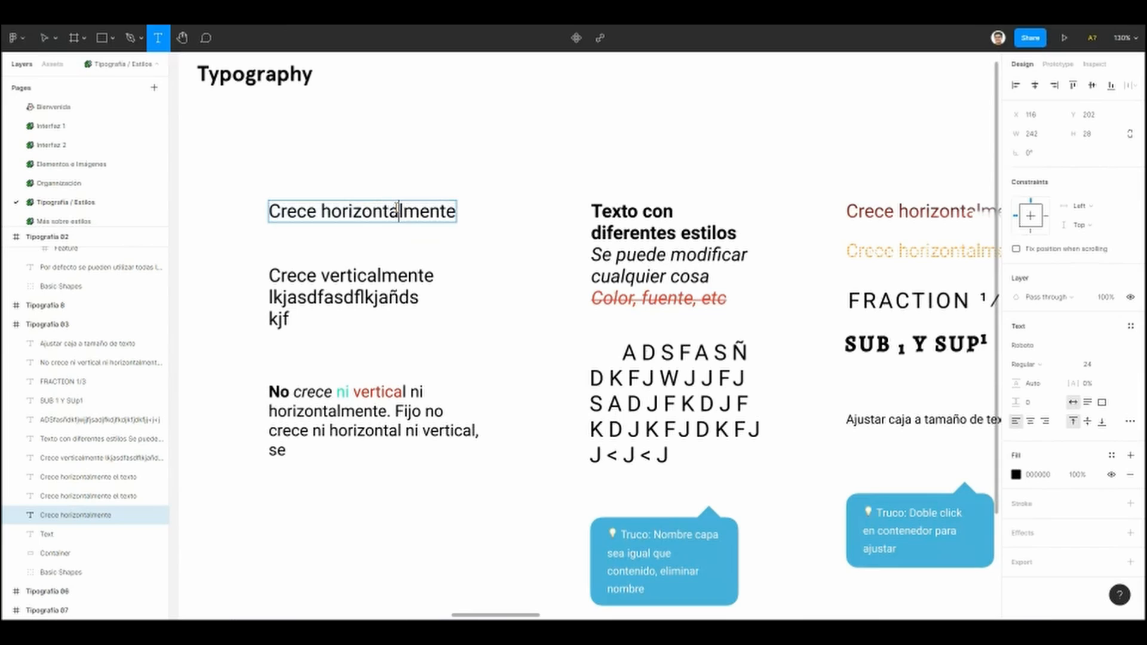
{"action": "type", "text": "jfalksjdfksjdfjfei"}
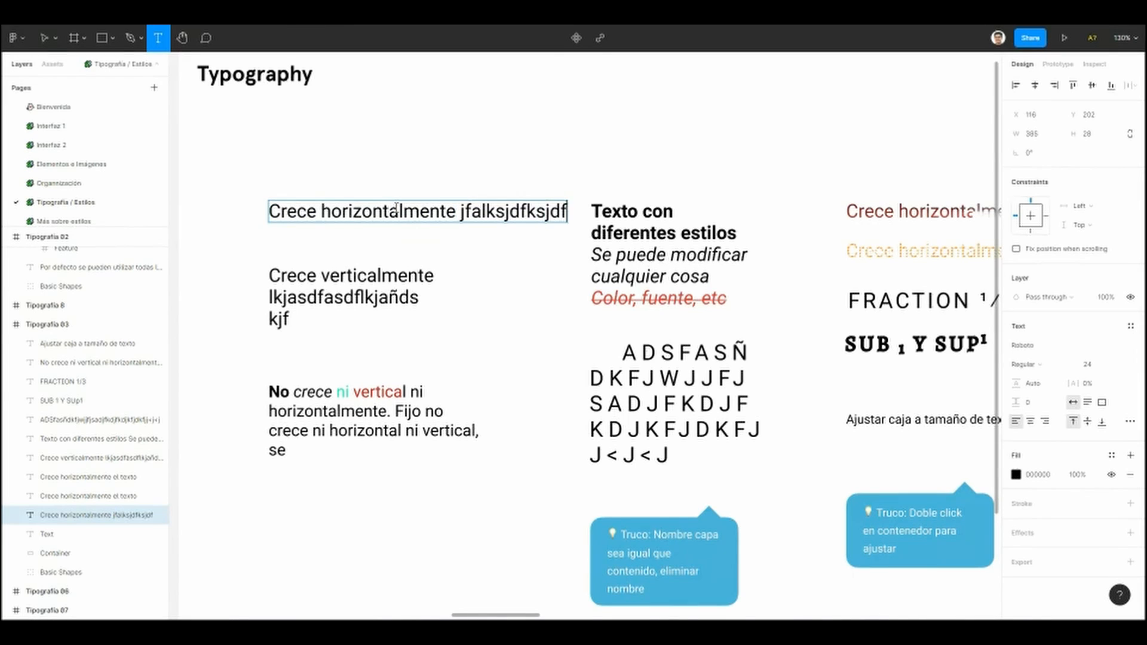
{"action": "key", "text": "ctrl+z"}
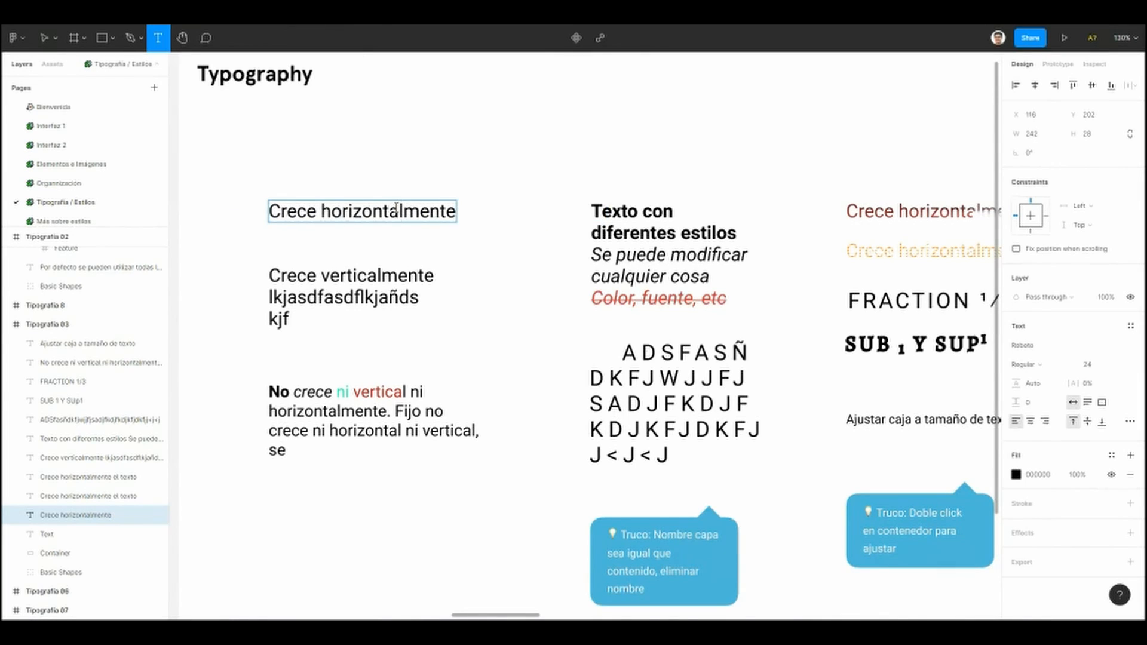
{"action": "key", "text": "Escape"}
{"action": "key", "text": "Escape"}
Step: Replace the filler below "Crece verticalmente" with "hola hola hla hola hola hola hola hola" in the auto-height text box
{"action": "left_click", "coordinate": [358, 281]}
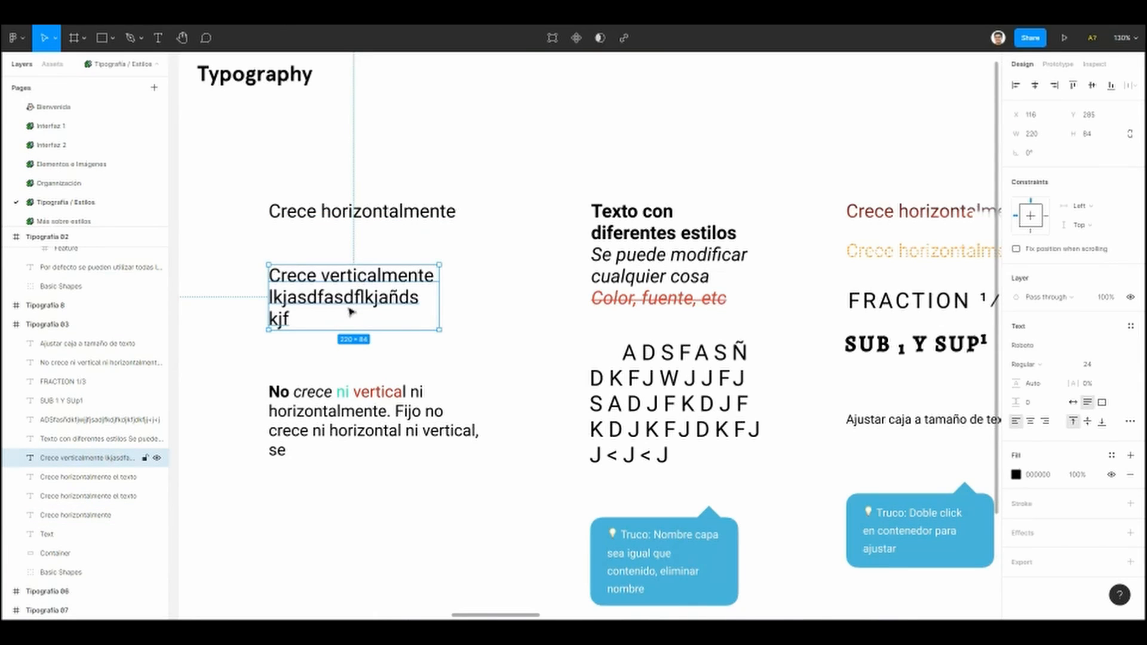
{"action": "key", "text": "t"}
{"action": "left_click_drag", "start_coordinate": [390, 315], "coordinate": [268, 297]}
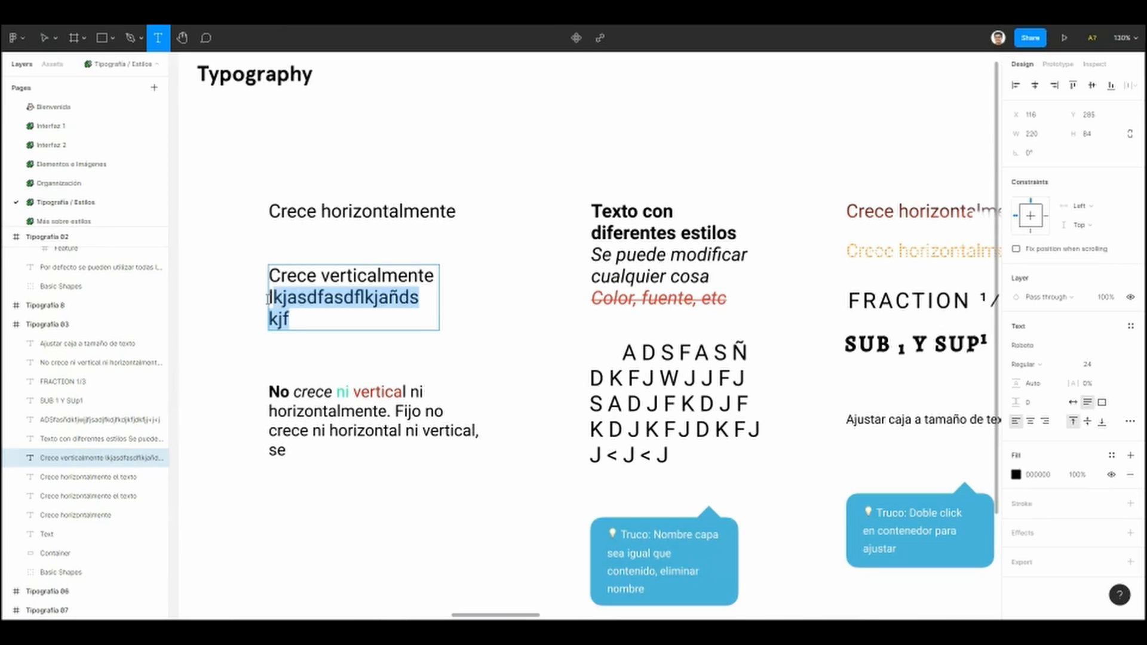
{"action": "key", "text": "BackSpace"}
{"action": "key", "text": "Return"}
{"action": "type", "text": "hola"}
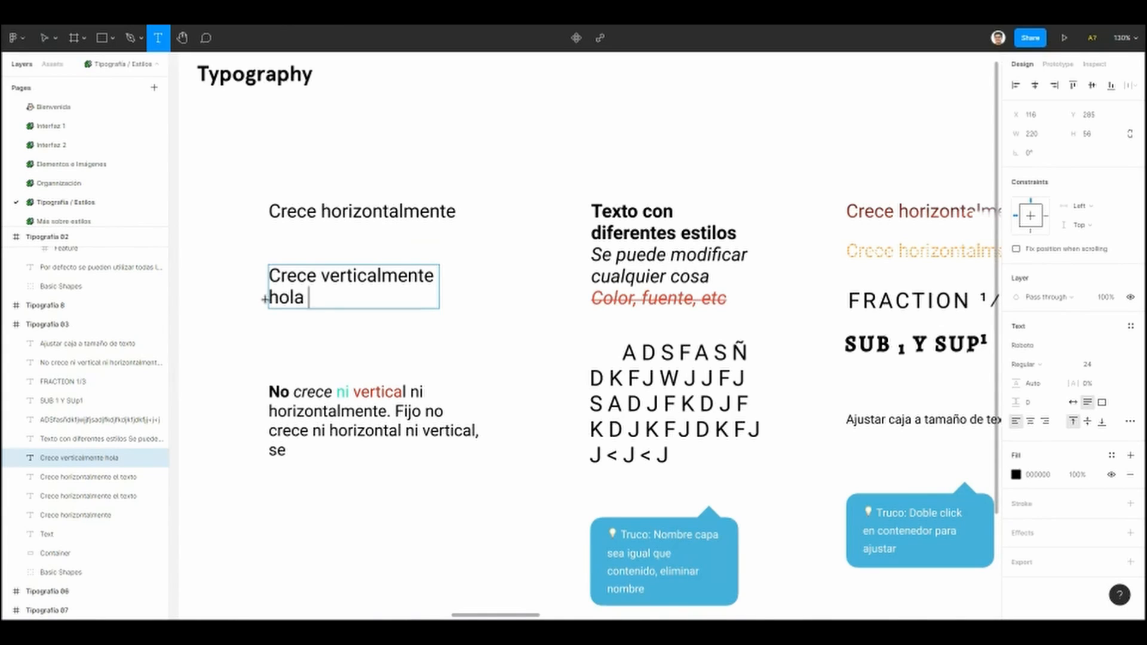
{"action": "type", "text": "hola hla hola hola hola hola "}
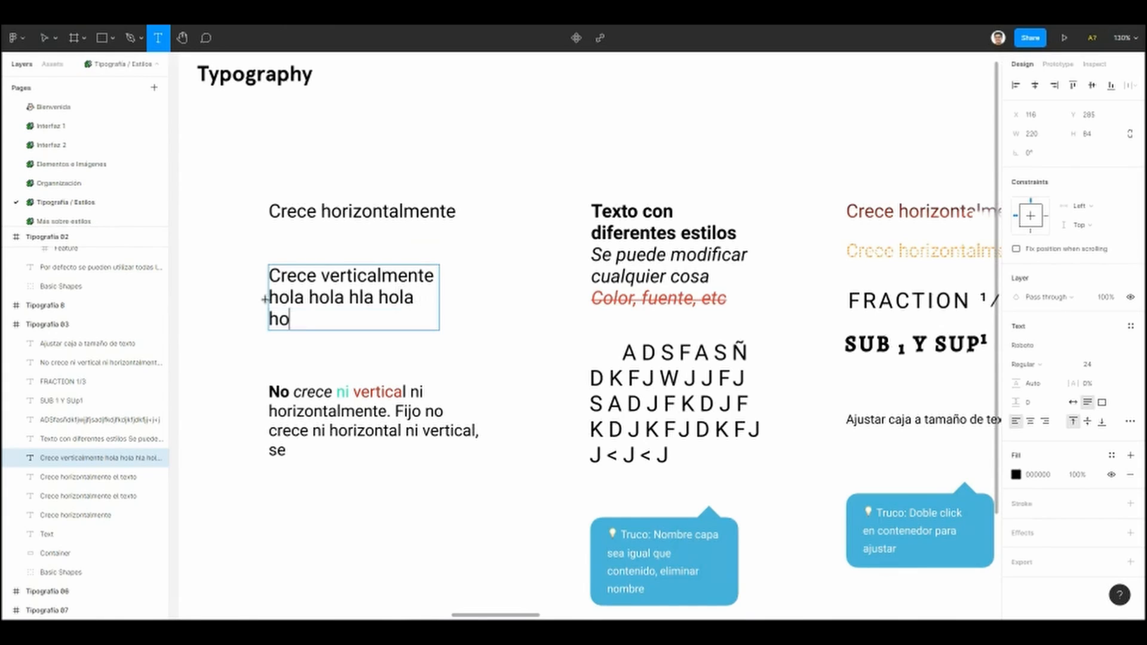
{"action": "type", "text": "hola hola hola"}
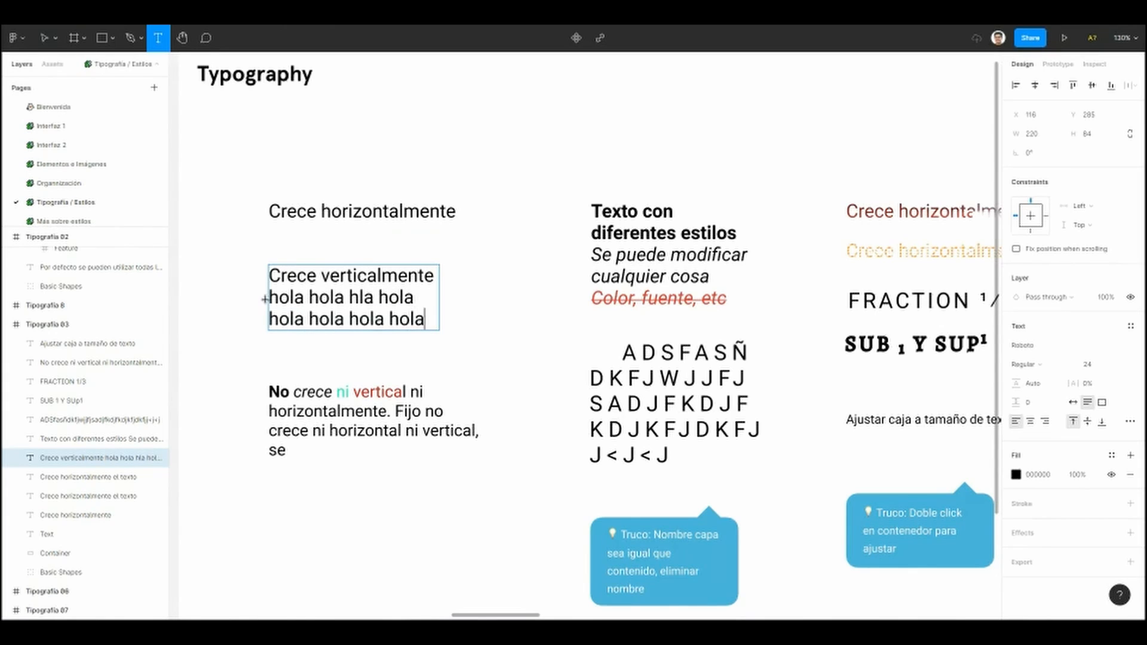
{"action": "key", "text": "Escape"}
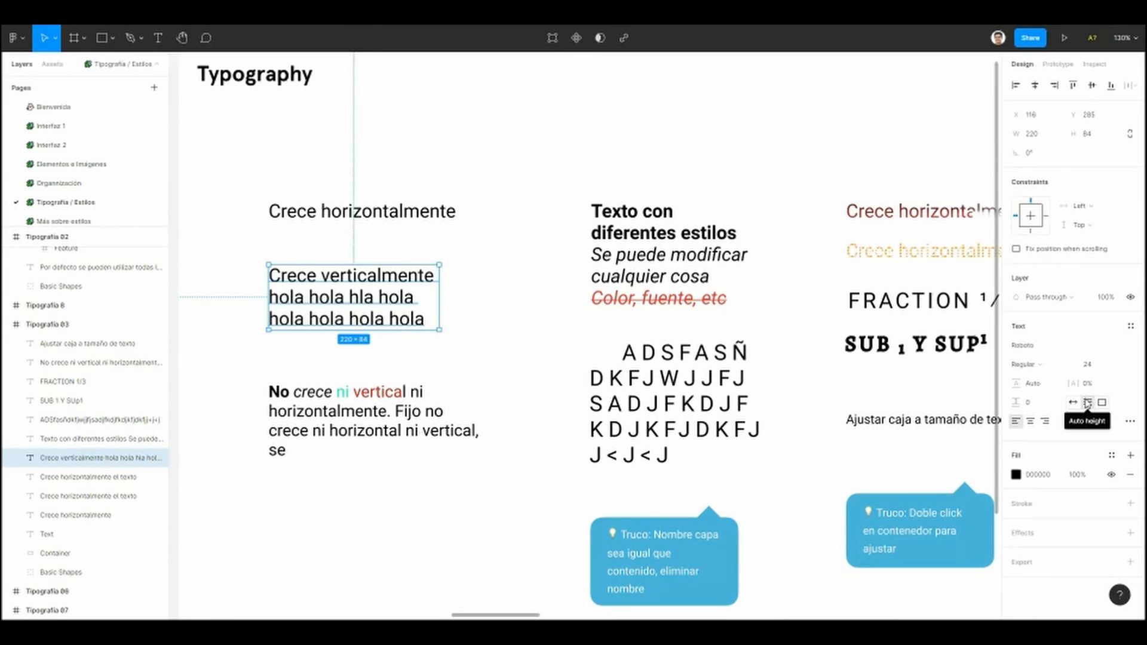
{"action": "double_click", "coordinate": [428, 320]}
{"action": "left_click", "coordinate": [427, 320]}
{"action": "left_click", "coordinate": [463, 310]}
Step: Set the width of the fixed-size "No crece ni vertical ni horizontalmente" text box to 300
{"action": "left_click", "coordinate": [351, 388]}
{"action": "left_click_drag", "start_coordinate": [374, 459], "coordinate": [350, 488]}
{"action": "scroll", "coordinate": [339, 469], "scroll_direction": "up", "scroll_amount": 1}
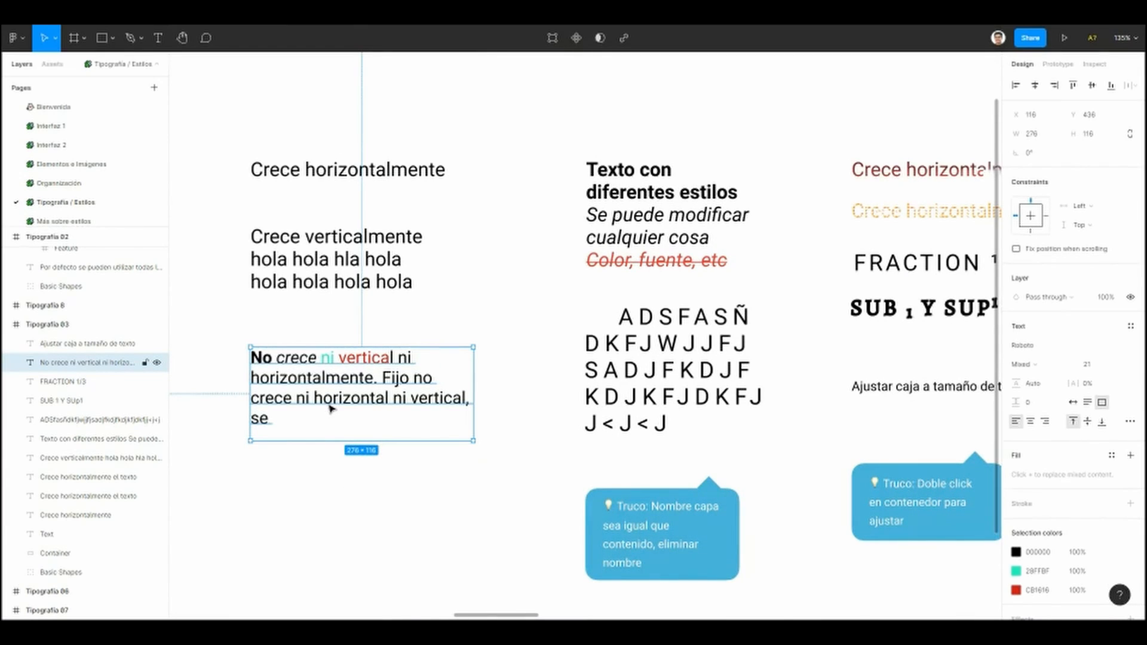
{"action": "left_click", "coordinate": [1102, 405]}
{"action": "left_click", "coordinate": [1038, 135]}
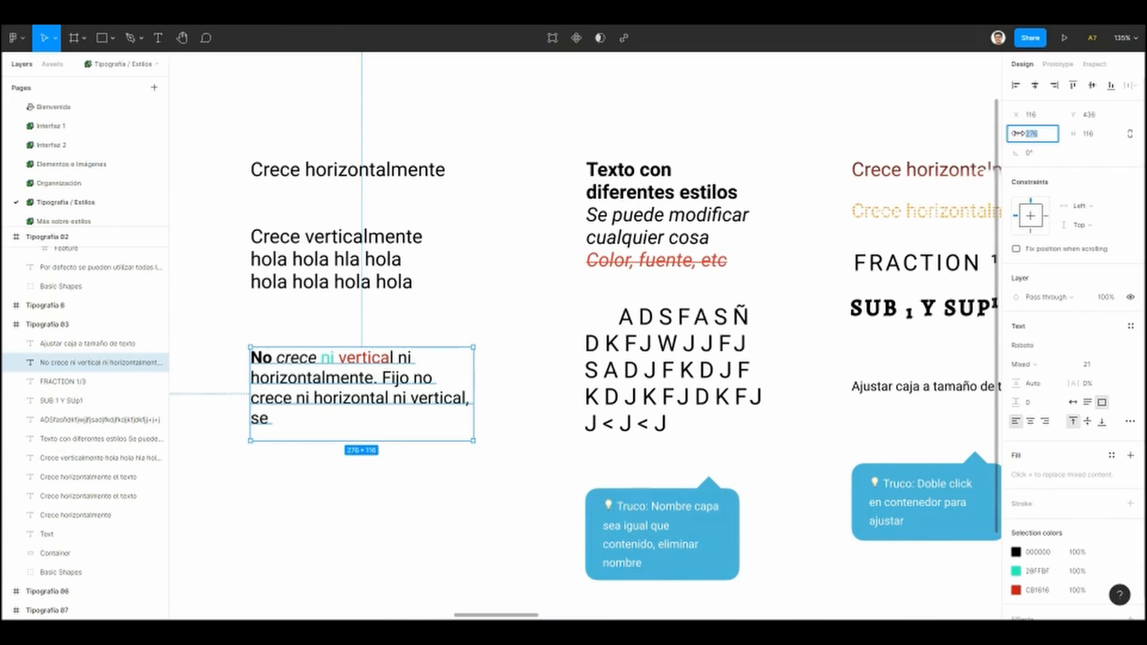
{"action": "type", "text": "300"}
{"action": "key", "text": "Return"}
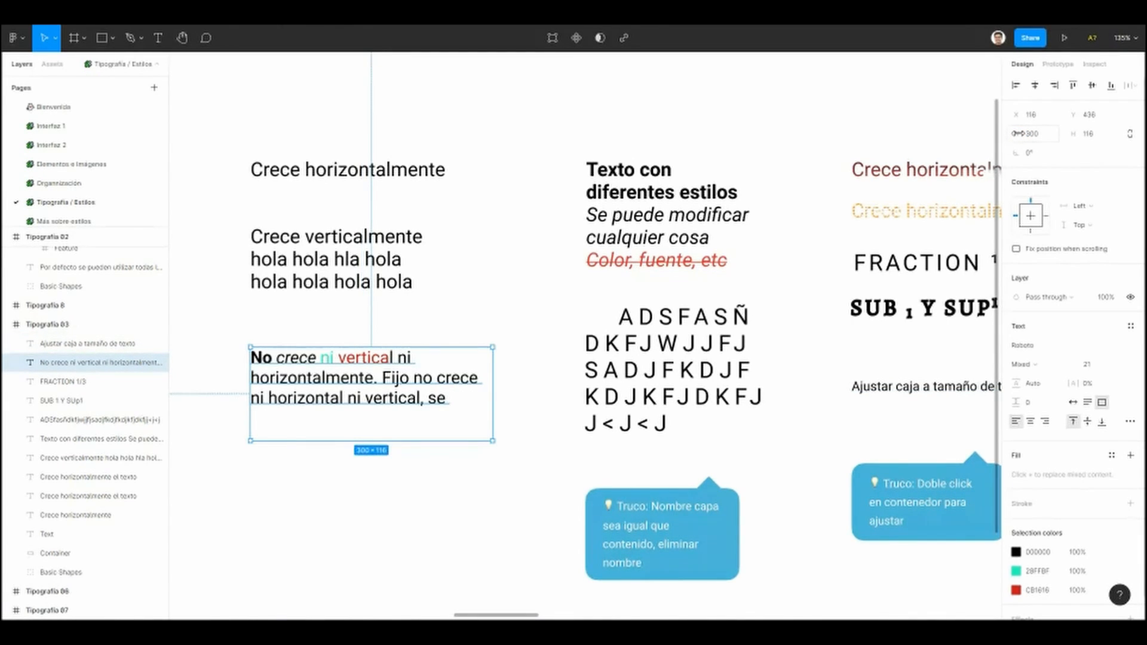
Step: Append a long run of filler letters starting with "asldflkadsjfahsdf" to the end of the fixed-size text
{"action": "double_click", "coordinate": [455, 399]}
{"action": "left_click", "coordinate": [456, 398]}
{"action": "type", "text": "asldf"}
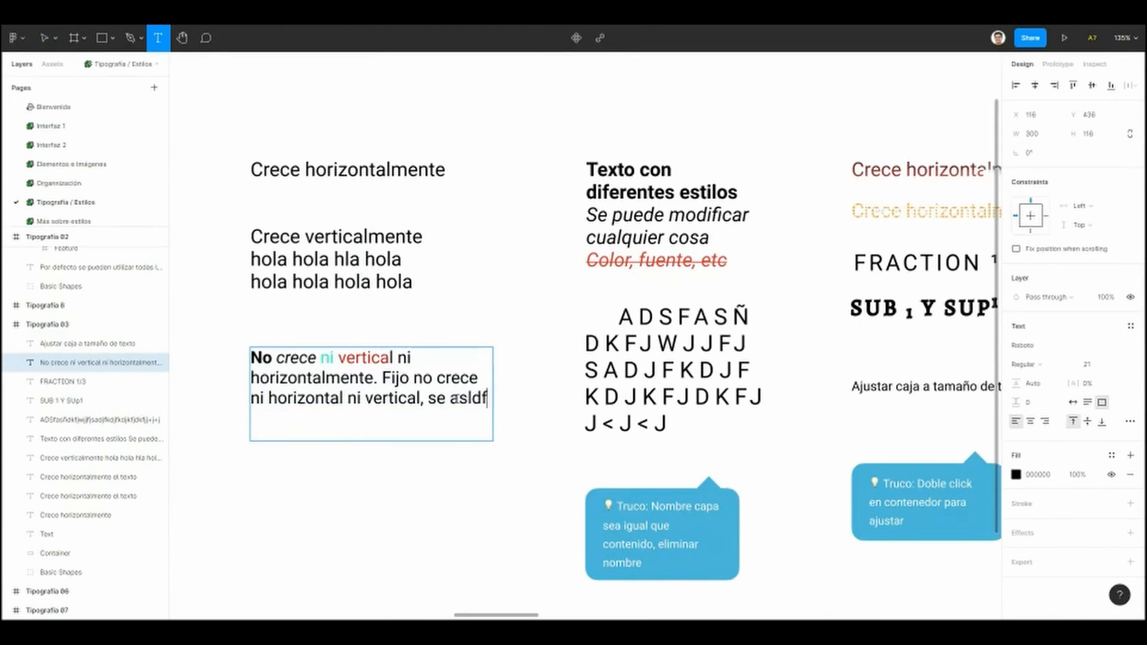
{"action": "type", "text": "lkadsjfahsdflahdflakjdaa"}
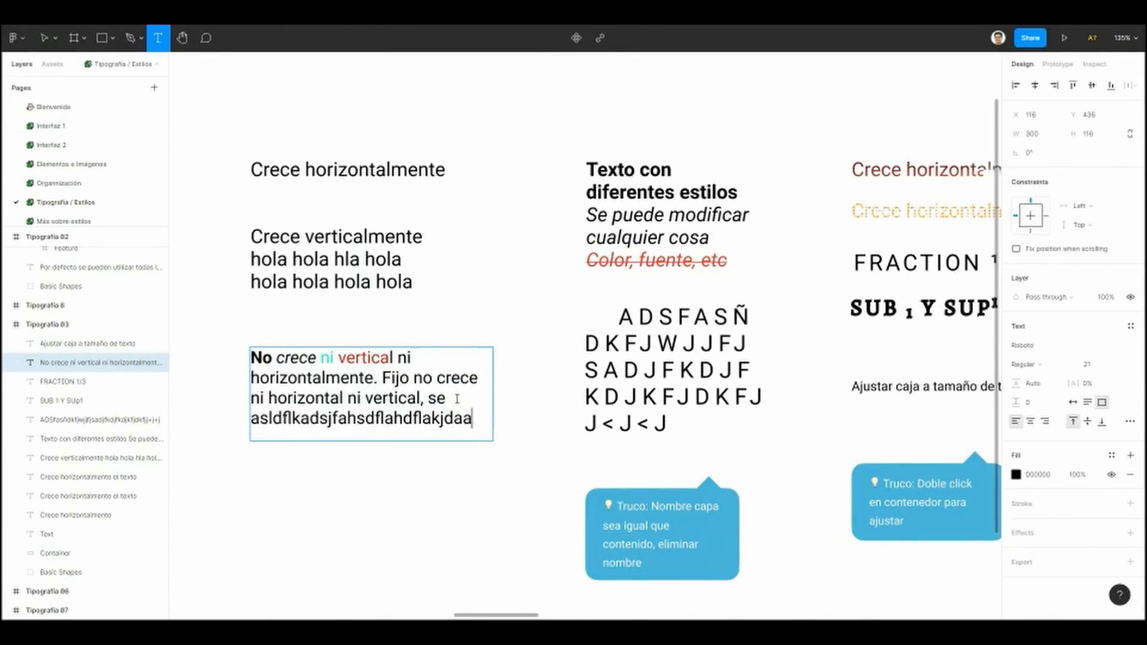
{"action": "type", "text": "ksdjfñaslkdjfaslkjfalksjdflkajdsfalkjdñflkajdsflkajñdsf"}
{"action": "key", "text": "Escape"}
{"action": "key", "text": "Escape"}
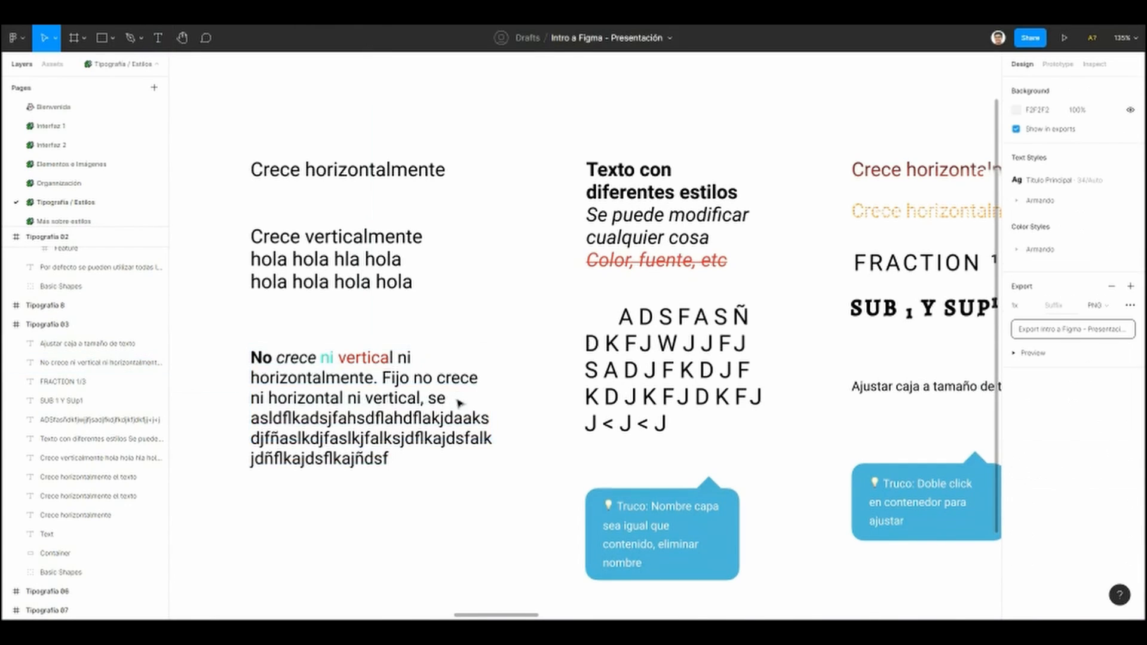
Step: Examine the text properties of the mixed-style "Texto con diferentes estilos" text box
{"action": "scroll", "coordinate": [456, 399], "scroll_direction": "down", "scroll_amount": 3}
{"action": "scroll", "coordinate": [435, 289], "scroll_direction": "up", "scroll_amount": 3}
{"action": "scroll", "coordinate": [454, 217], "scroll_direction": "up", "scroll_amount": 1}
{"action": "left_click", "coordinate": [454, 216]}
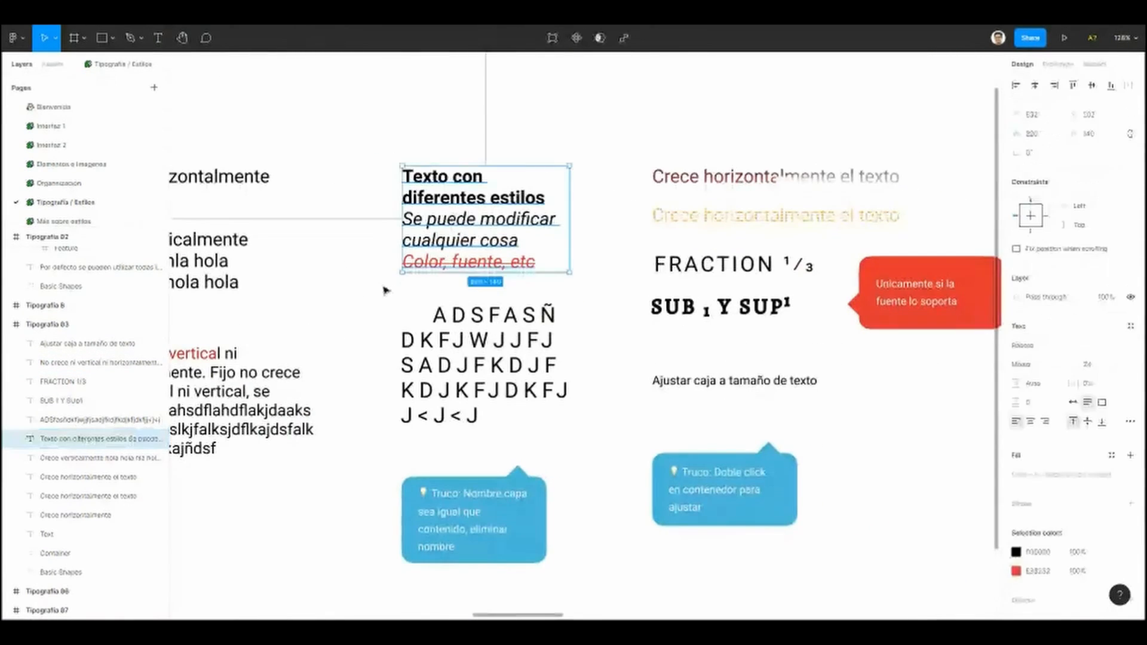
{"action": "left_click", "coordinate": [384, 289]}
{"action": "scroll", "coordinate": [384, 290], "scroll_direction": "up", "scroll_amount": 1}
{"action": "left_click_drag", "start_coordinate": [362, 300], "coordinate": [387, 293]}
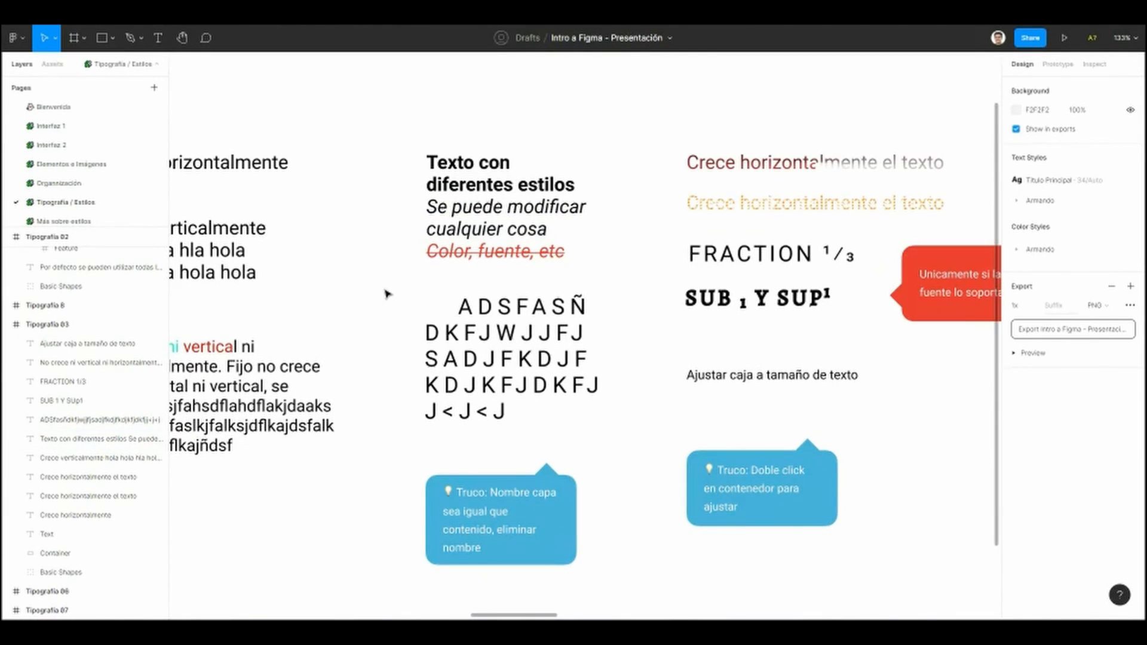
{"action": "scroll", "coordinate": [438, 251], "scroll_direction": "up", "scroll_amount": 1}
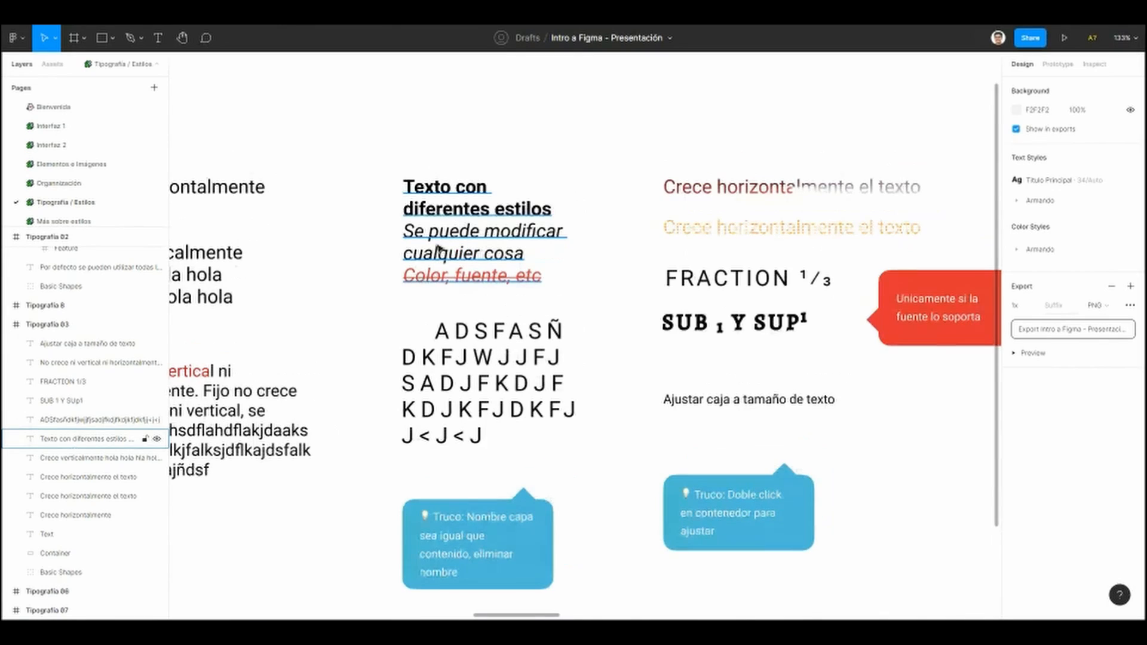
{"action": "left_click", "coordinate": [439, 250]}
{"action": "scroll", "coordinate": [439, 250], "scroll_direction": "down", "scroll_amount": 1}
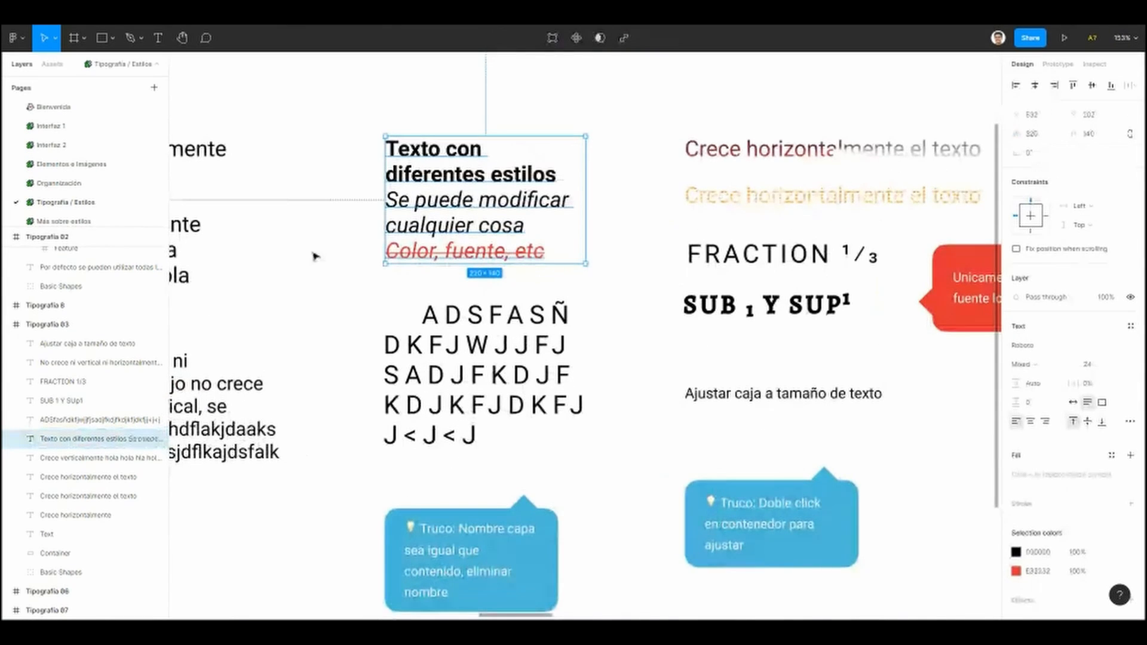
{"action": "scroll", "coordinate": [342, 255], "scroll_direction": "up", "scroll_amount": 1}
{"action": "left_click_drag", "start_coordinate": [342, 256], "coordinate": [368, 281]}
{"action": "left_click", "coordinate": [389, 271]}
Step: Select individual words in the "Texto con diferentes estilos" lines and check the style of "diferentes"
{"action": "key", "text": "t"}
{"action": "triple_click", "coordinate": [495, 194]}
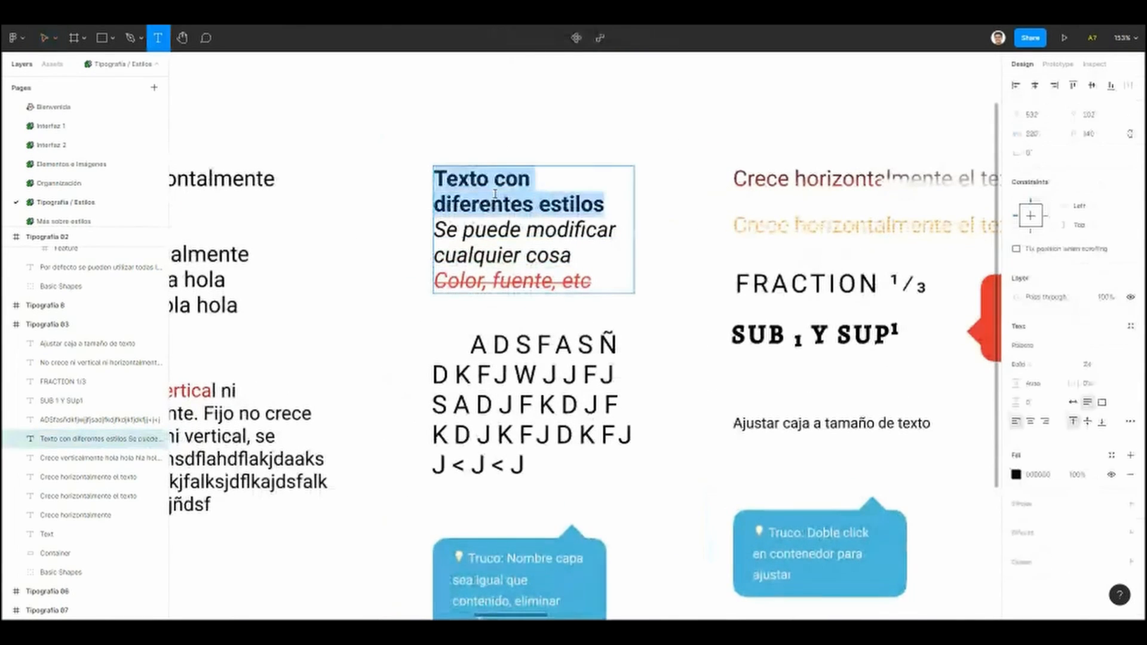
{"action": "double_click", "coordinate": [475, 178]}
{"action": "triple_click", "coordinate": [483, 203]}
{"action": "left_click", "coordinate": [475, 180]}
{"action": "left_click", "coordinate": [480, 202]}
{"action": "left_click", "coordinate": [464, 176]}
{"action": "double_click", "coordinate": [489, 203]}
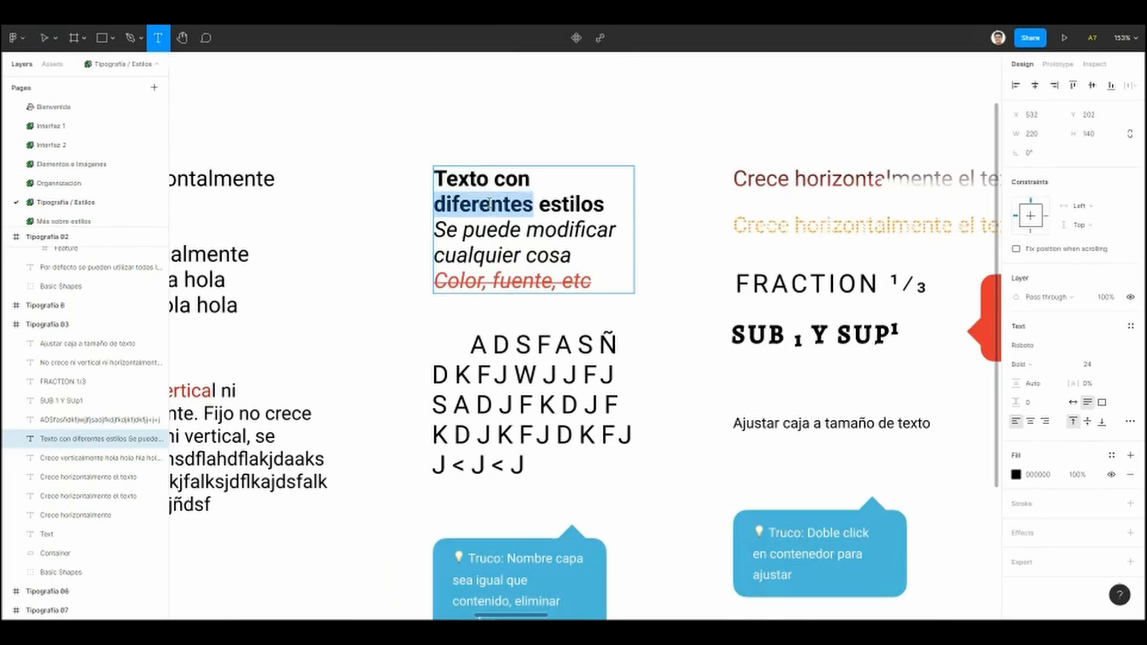
Step: Insert a space after the "p" of "puede" in the mixed-style text and set the characters "uede m" to Italic
{"action": "left_click", "coordinate": [474, 236]}
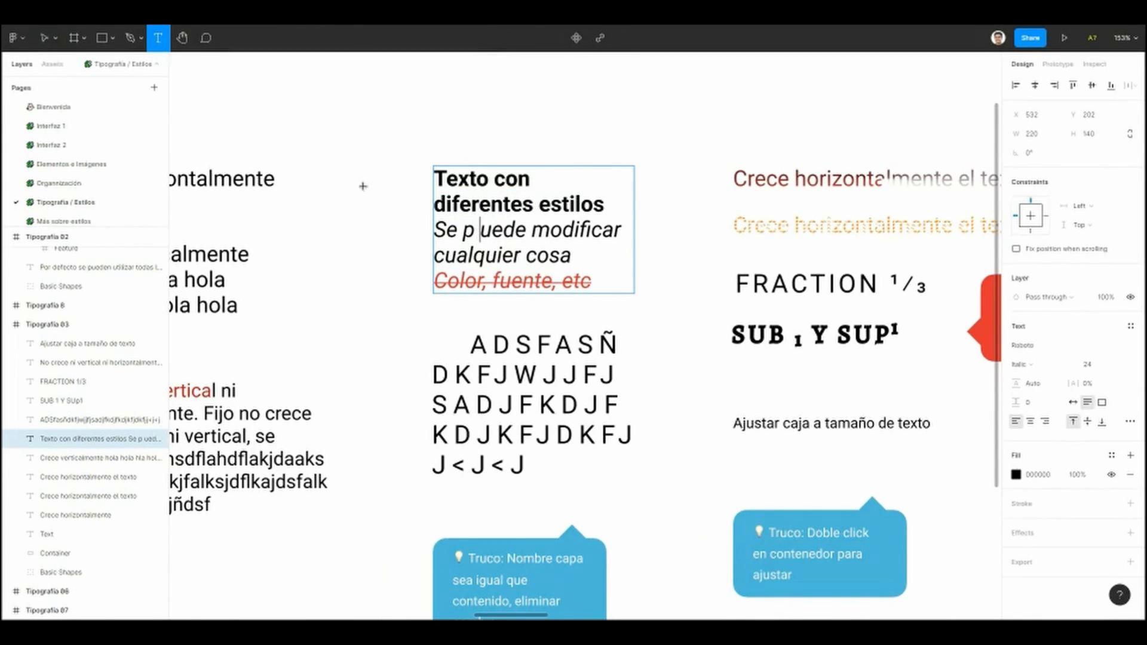
{"action": "key", "text": "Escape"}
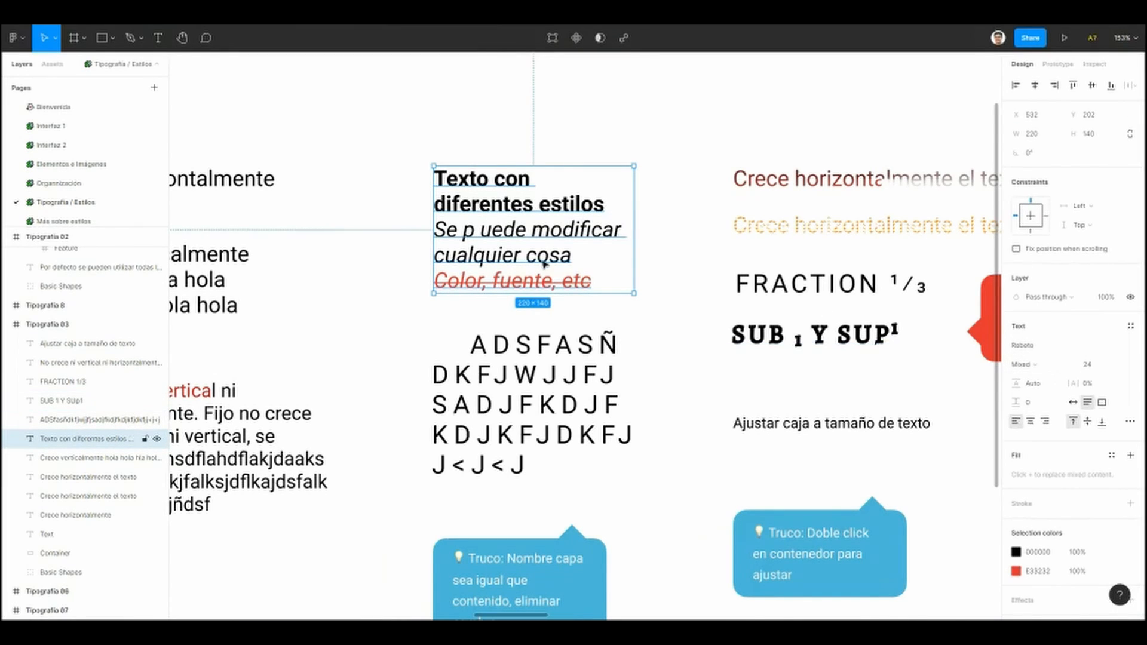
{"action": "double_click", "coordinate": [481, 230]}
{"action": "left_click_drag", "start_coordinate": [481, 229], "coordinate": [542, 230]}
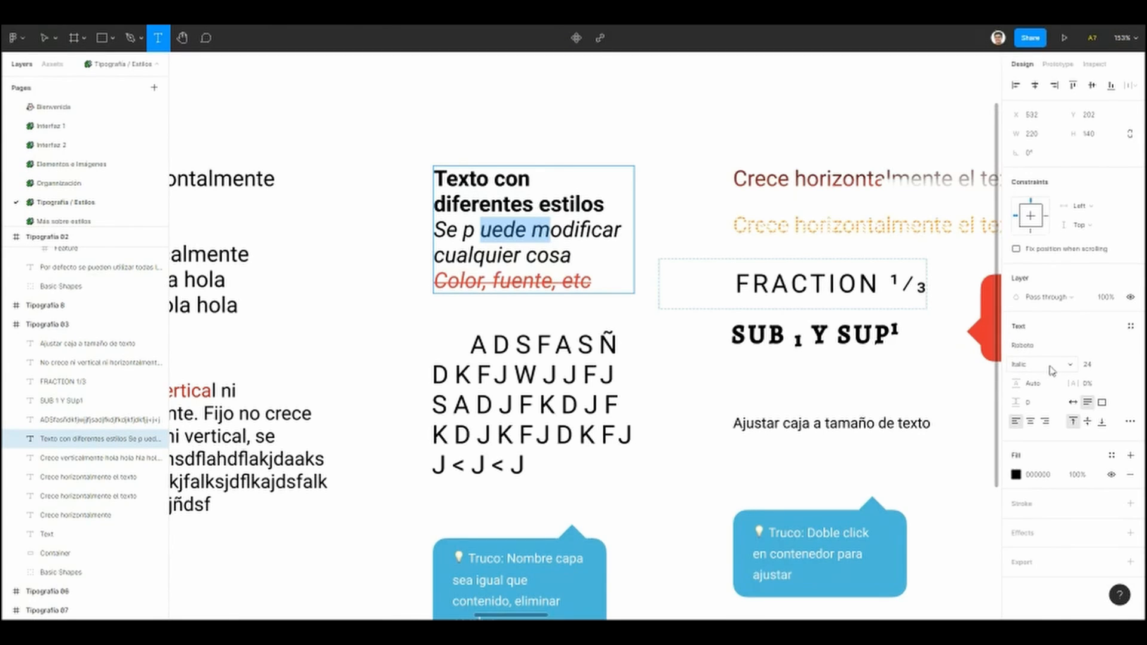
{"action": "left_click", "coordinate": [1052, 371]}
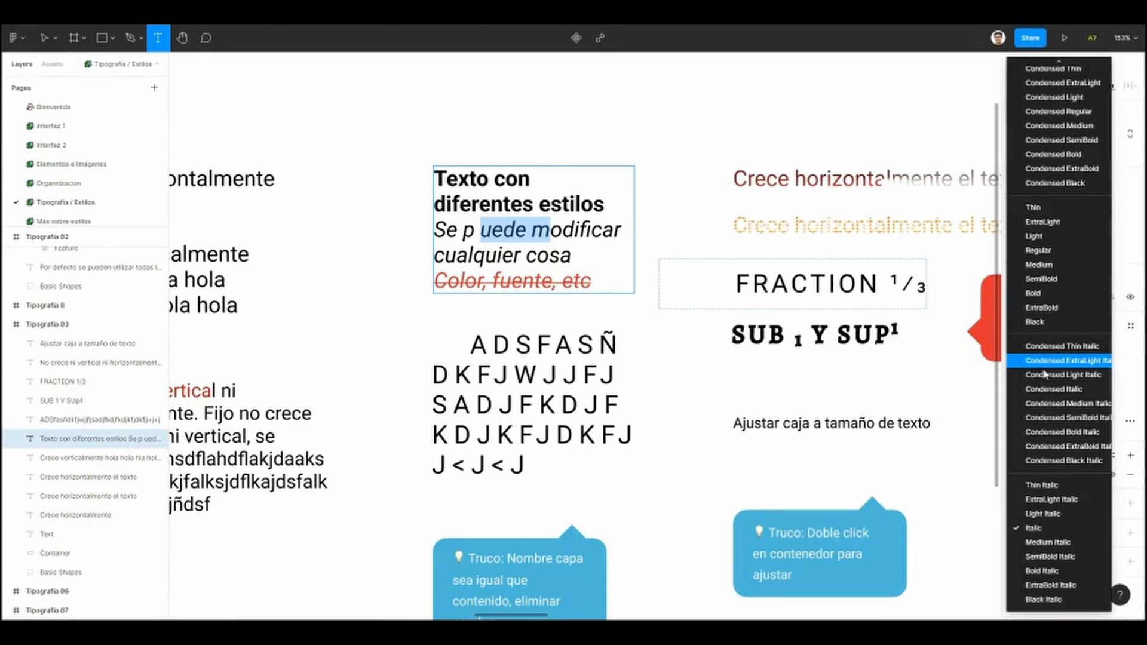
{"action": "left_click", "coordinate": [1034, 530]}
{"action": "key", "text": "Escape"}
{"action": "key", "text": "Escape"}
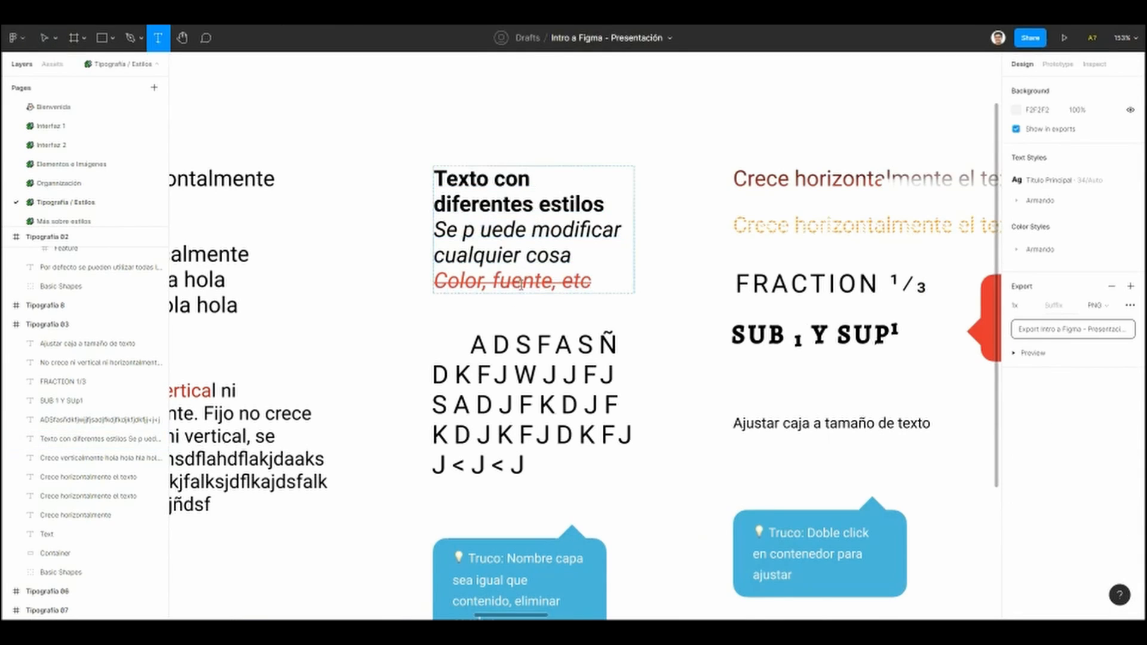
Step: Select the word "Color" in the red struck-through line and review the alignment and decoration options in its type settings
{"action": "double_click", "coordinate": [521, 286]}
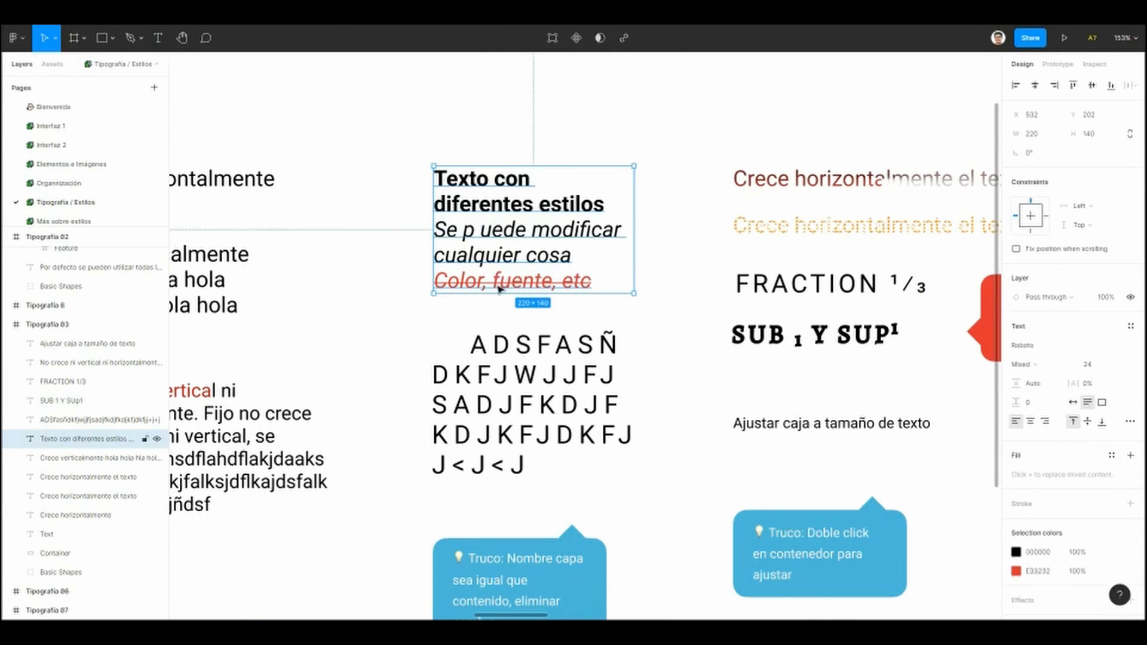
{"action": "double_click", "coordinate": [472, 282]}
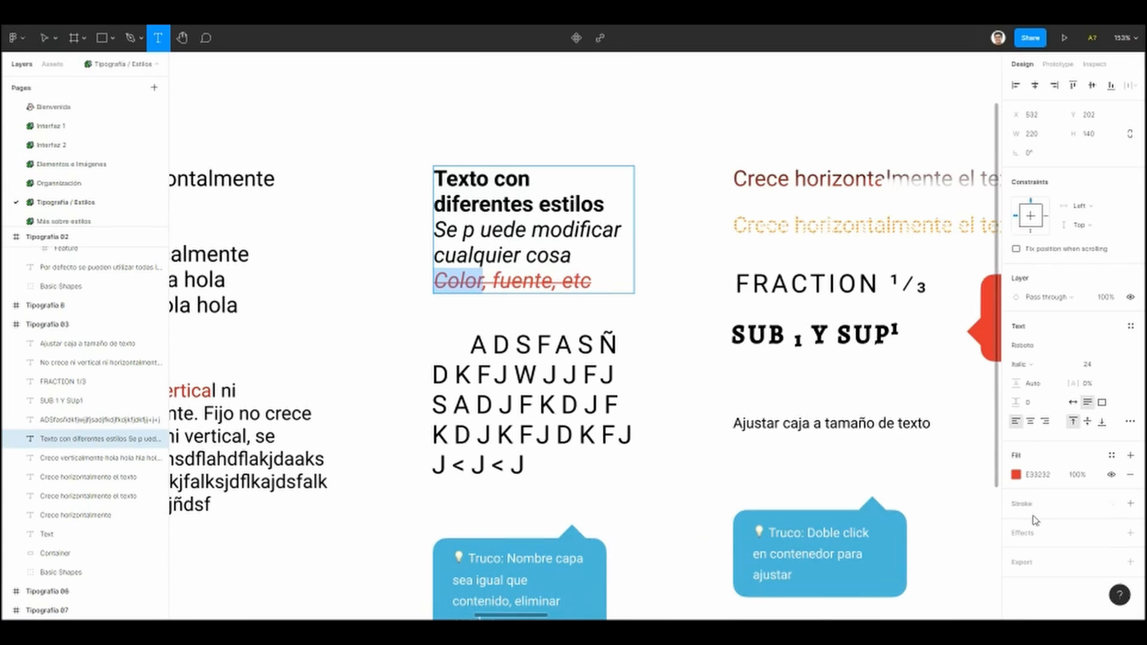
{"action": "left_click", "coordinate": [1131, 423]}
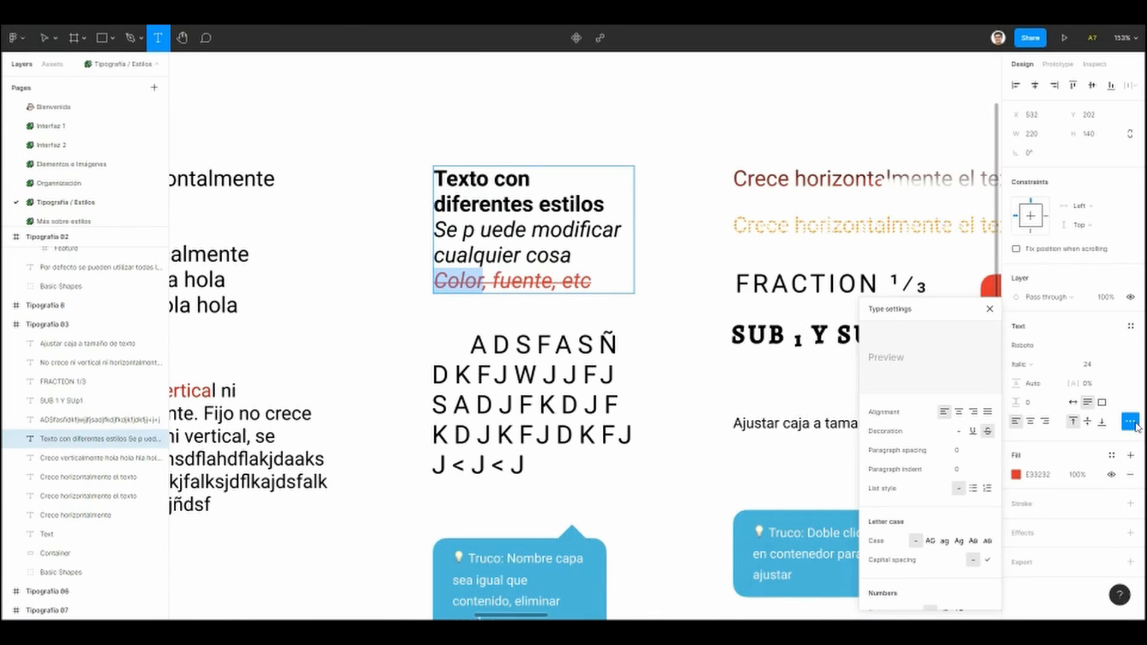
{"action": "left_click", "coordinate": [1131, 422]}
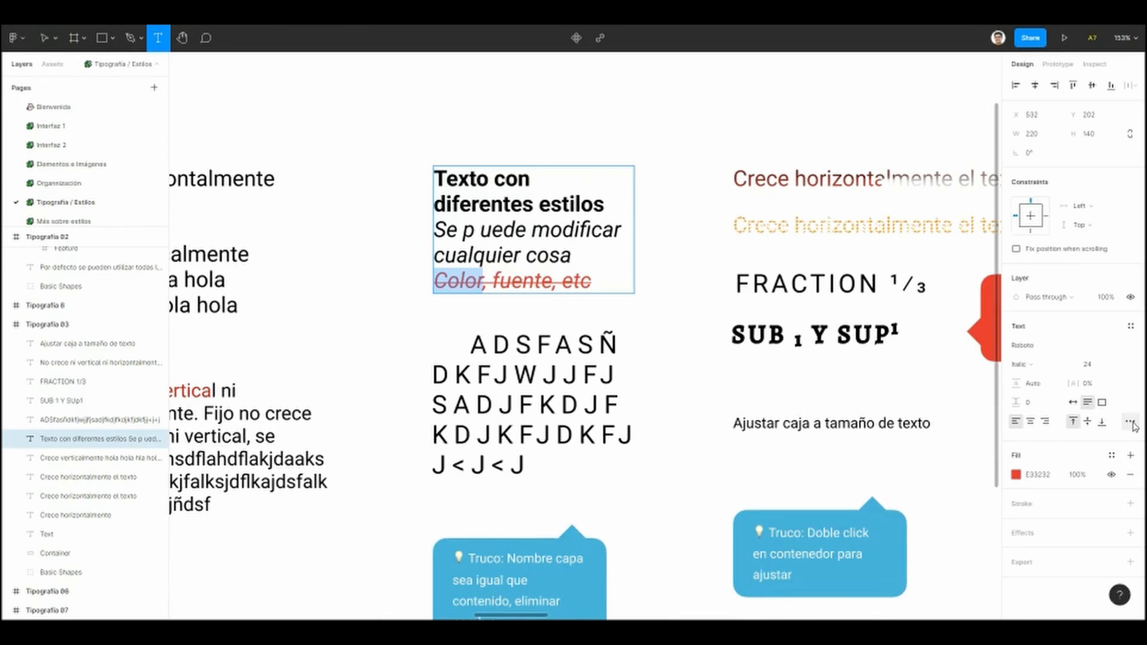
{"action": "left_click", "coordinate": [1130, 422]}
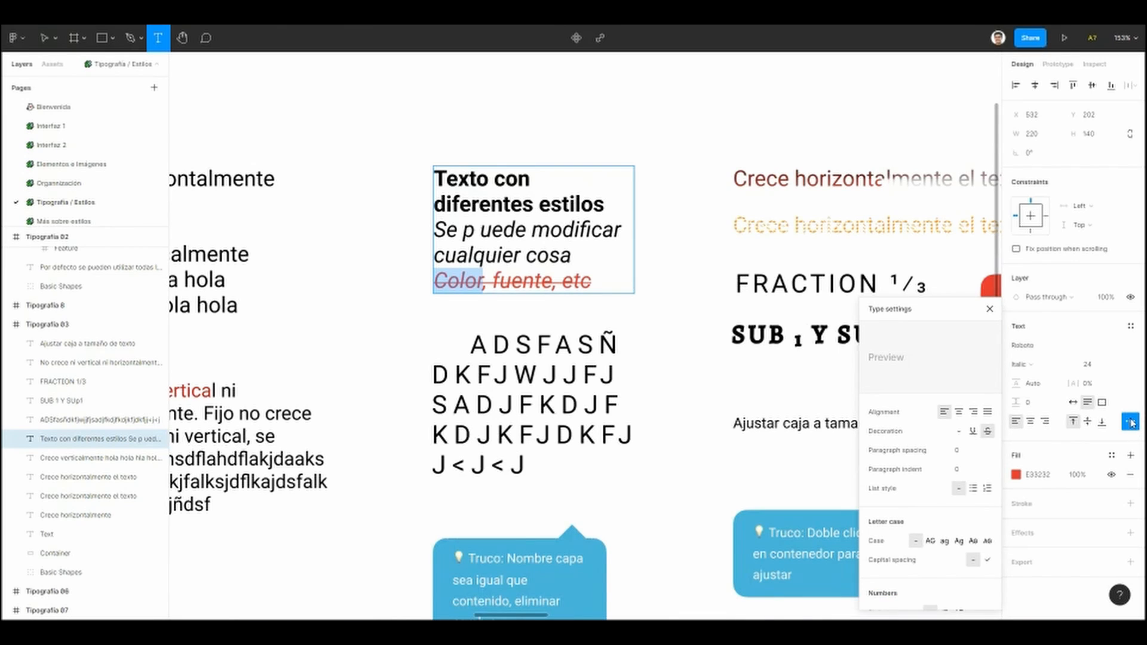
{"action": "scroll", "coordinate": [900, 454], "scroll_direction": "down", "scroll_amount": 2}
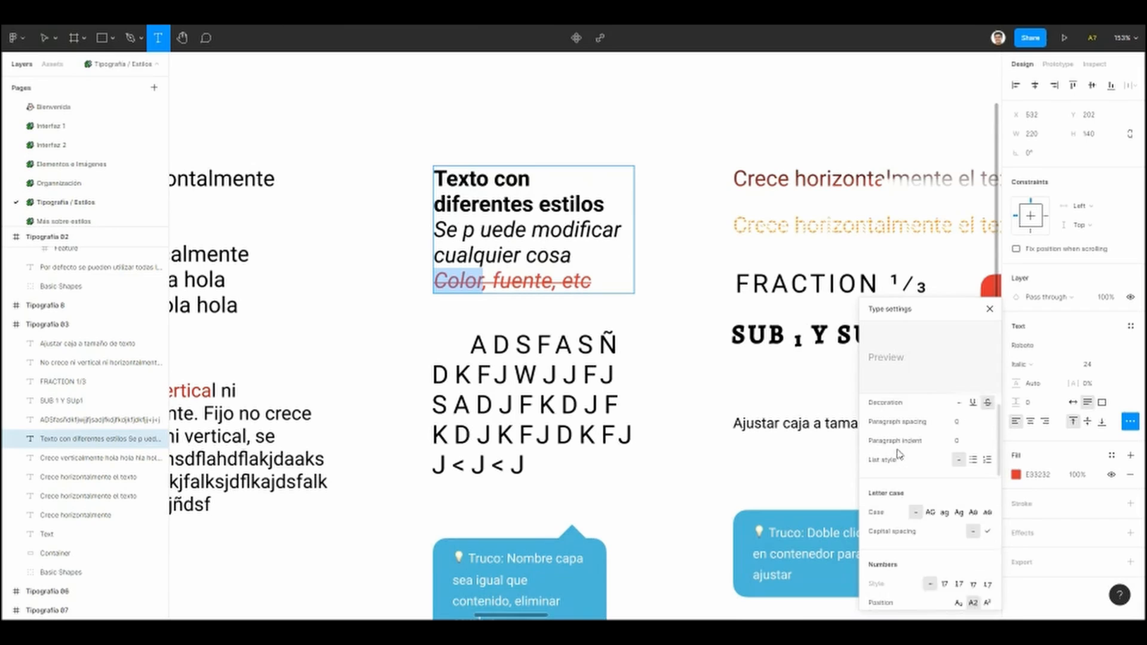
{"action": "scroll", "coordinate": [899, 454], "scroll_direction": "up", "scroll_amount": 2}
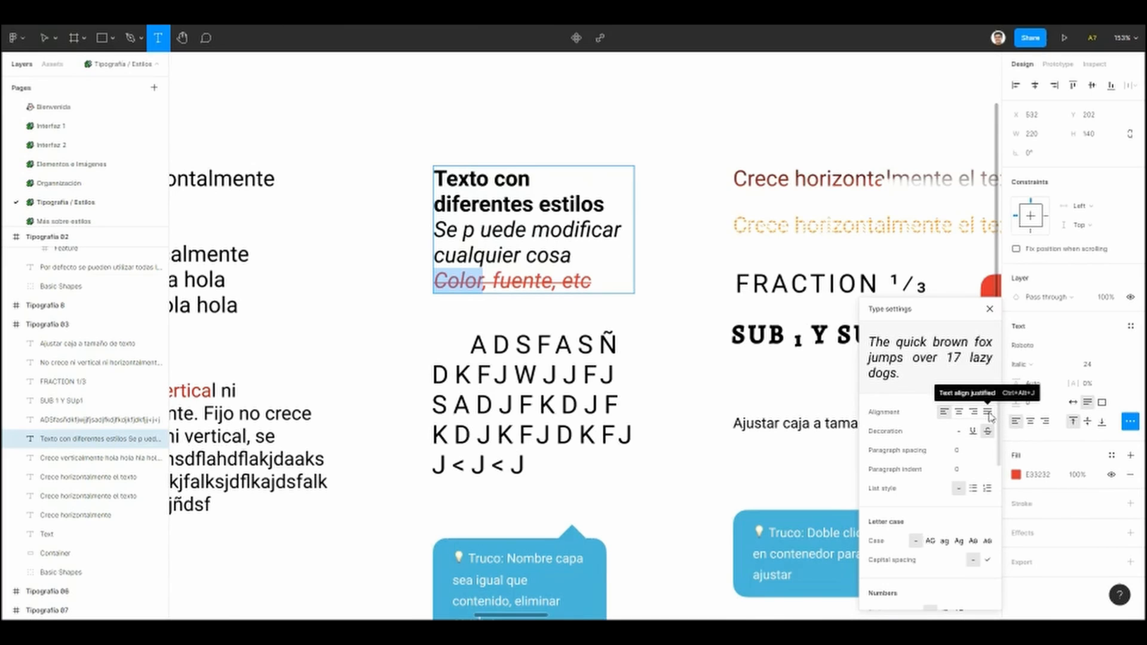
Step: Review the list style, letter case, numbers and letterforms options in the type settings of "Color", and close the settings
{"action": "left_click", "coordinate": [1128, 422]}
{"action": "left_click", "coordinate": [1129, 422]}
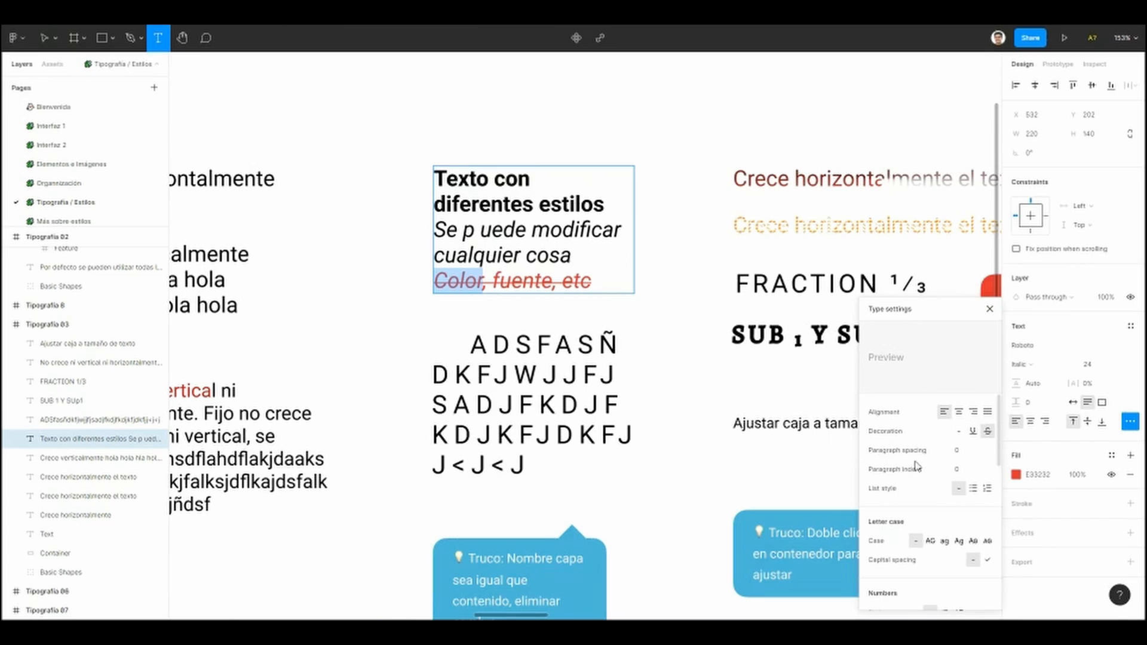
{"action": "scroll", "coordinate": [891, 486], "scroll_direction": "down", "scroll_amount": 2}
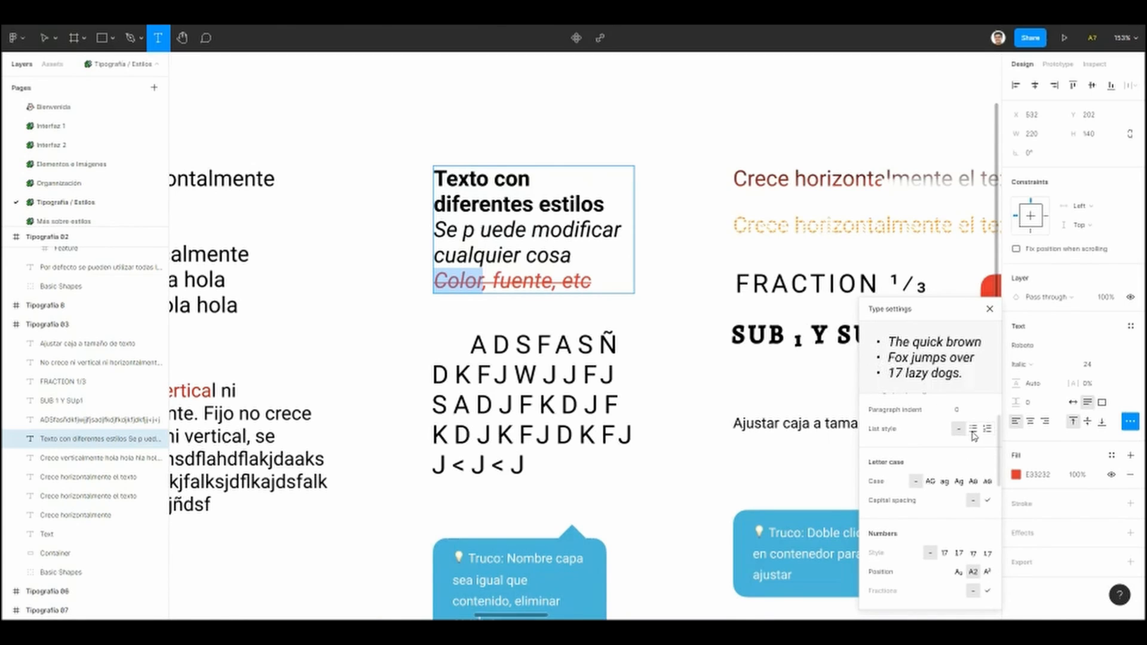
{"action": "scroll", "coordinate": [912, 461], "scroll_direction": "down", "scroll_amount": 1}
{"action": "scroll", "coordinate": [912, 461], "scroll_direction": "down", "scroll_amount": 1}
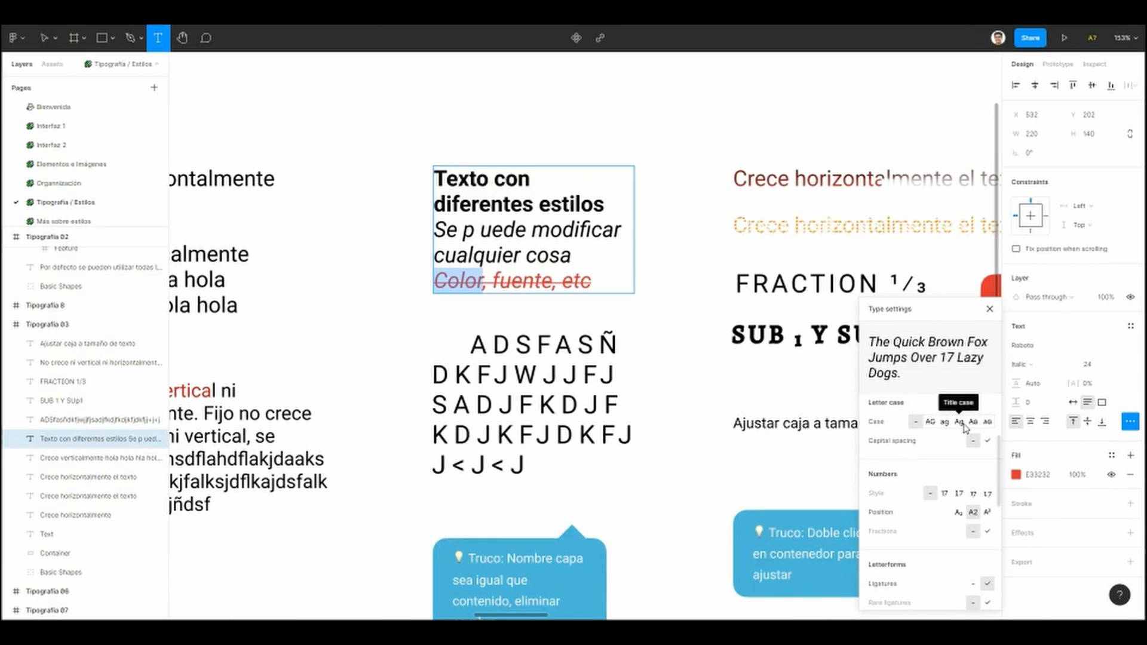
{"action": "scroll", "coordinate": [923, 477], "scroll_direction": "down", "scroll_amount": 10}
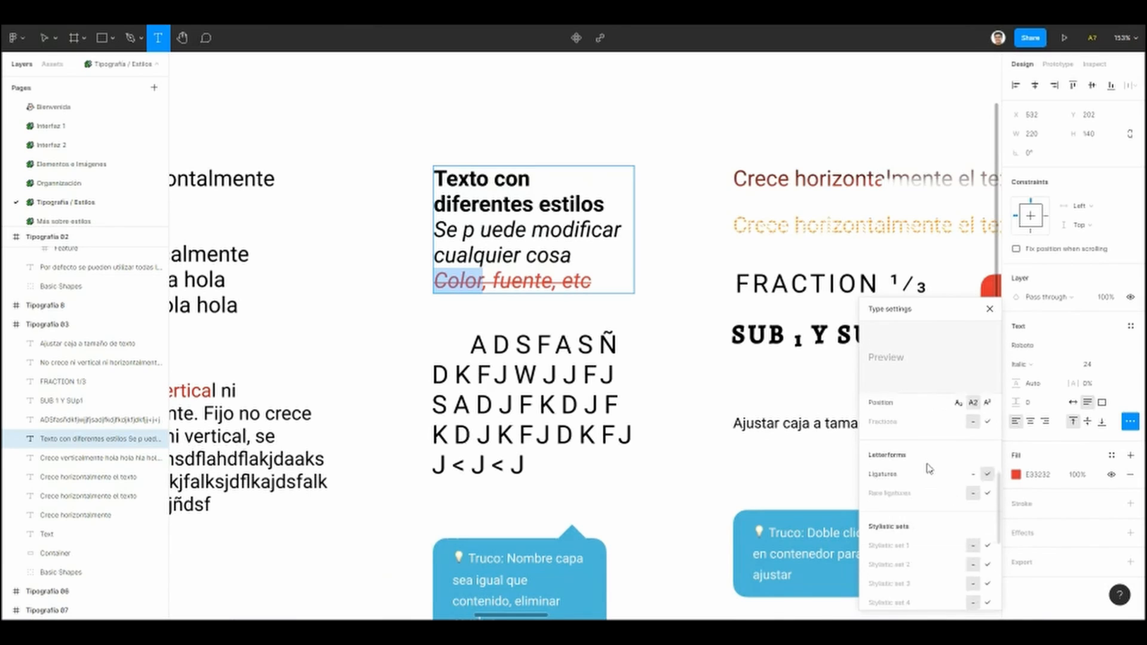
{"action": "scroll", "coordinate": [920, 525], "scroll_direction": "up", "scroll_amount": 10}
{"action": "left_click", "coordinate": [990, 309]}
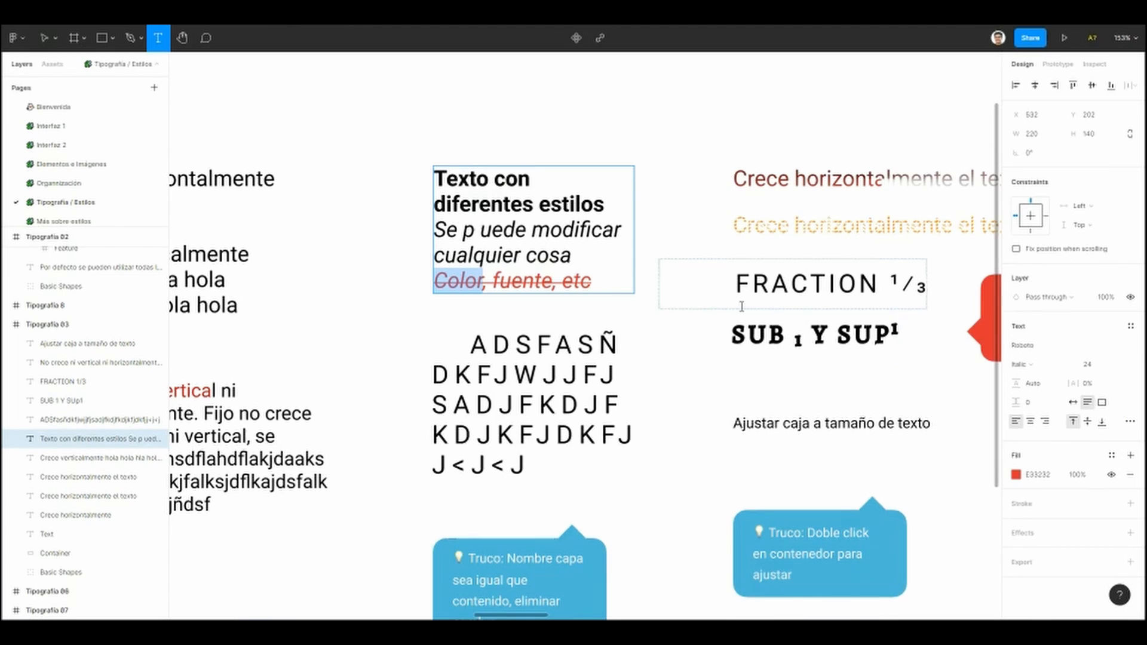
Step: Place the cursor at the end of the letter-spaced filler text and choose uppercase as its letter case in the type settings
{"action": "left_click", "coordinate": [520, 434]}
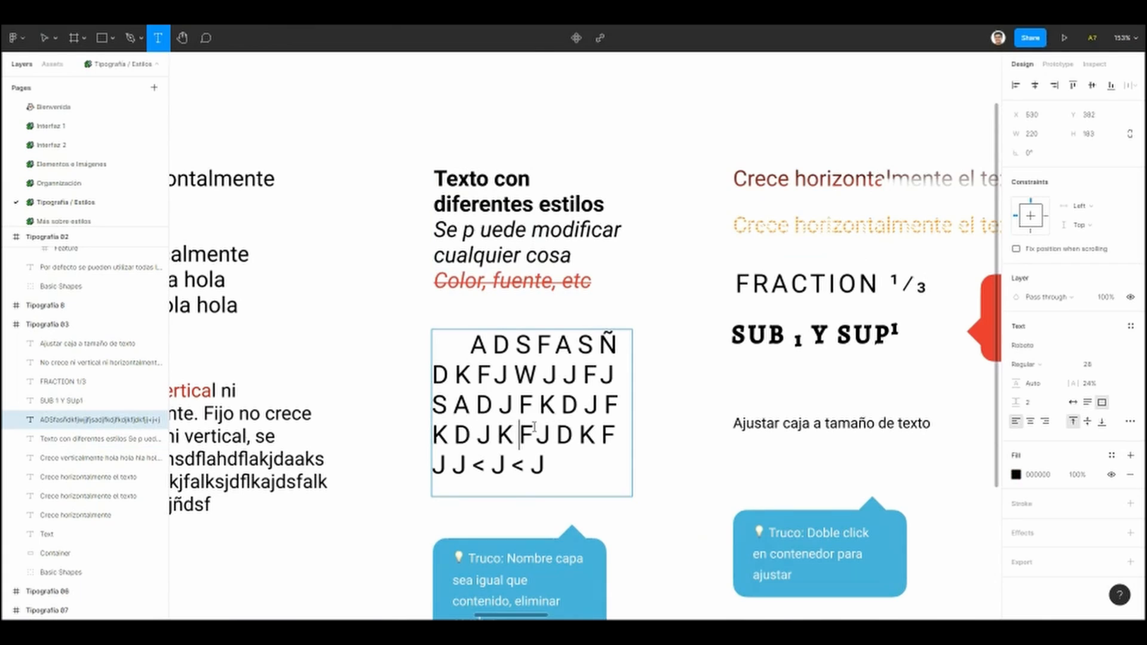
{"action": "key", "text": "Escape"}
{"action": "key", "text": "Escape"}
{"action": "scroll", "coordinate": [538, 382], "scroll_direction": "down", "scroll_amount": 3}
{"action": "left_click", "coordinate": [544, 341]}
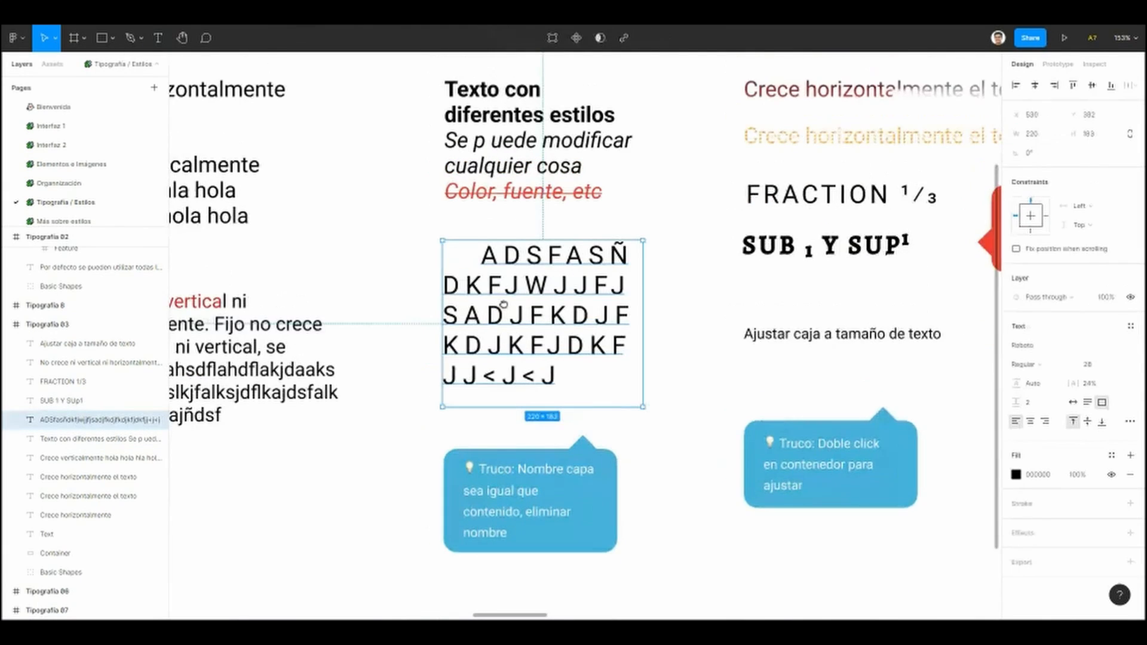
{"action": "scroll", "coordinate": [500, 294], "scroll_direction": "up", "scroll_amount": 2}
{"action": "double_click", "coordinate": [557, 357]}
{"action": "left_click", "coordinate": [558, 356]}
{"action": "left_click", "coordinate": [1130, 421]}
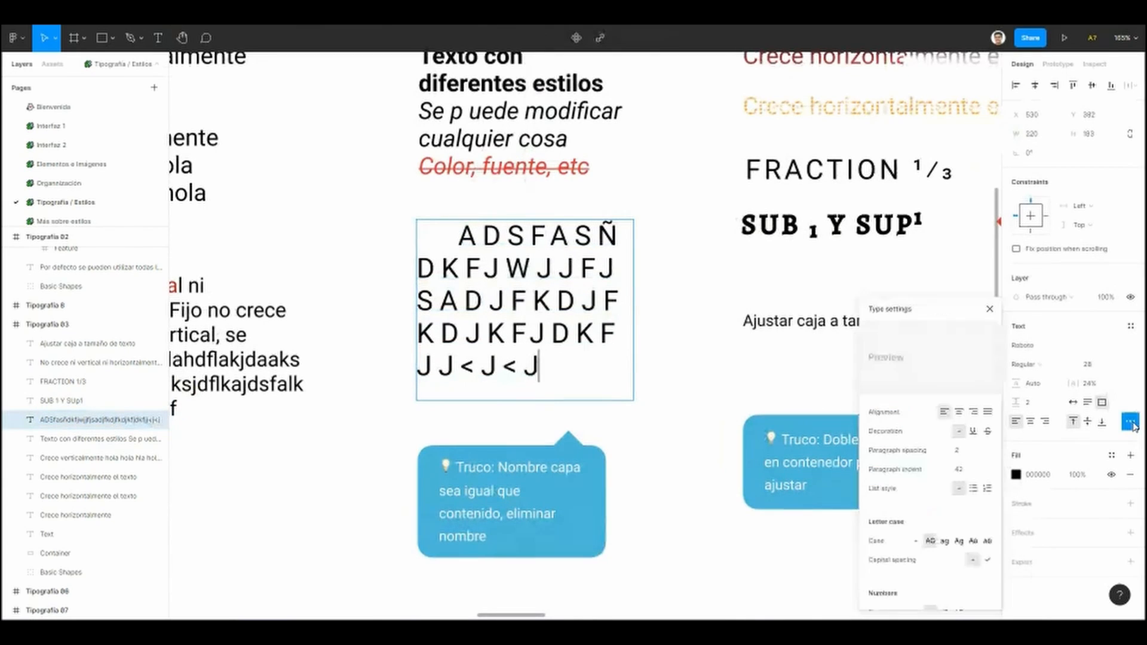
{"action": "scroll", "coordinate": [946, 482], "scroll_direction": "down", "scroll_amount": 3}
{"action": "left_click", "coordinate": [931, 482]}
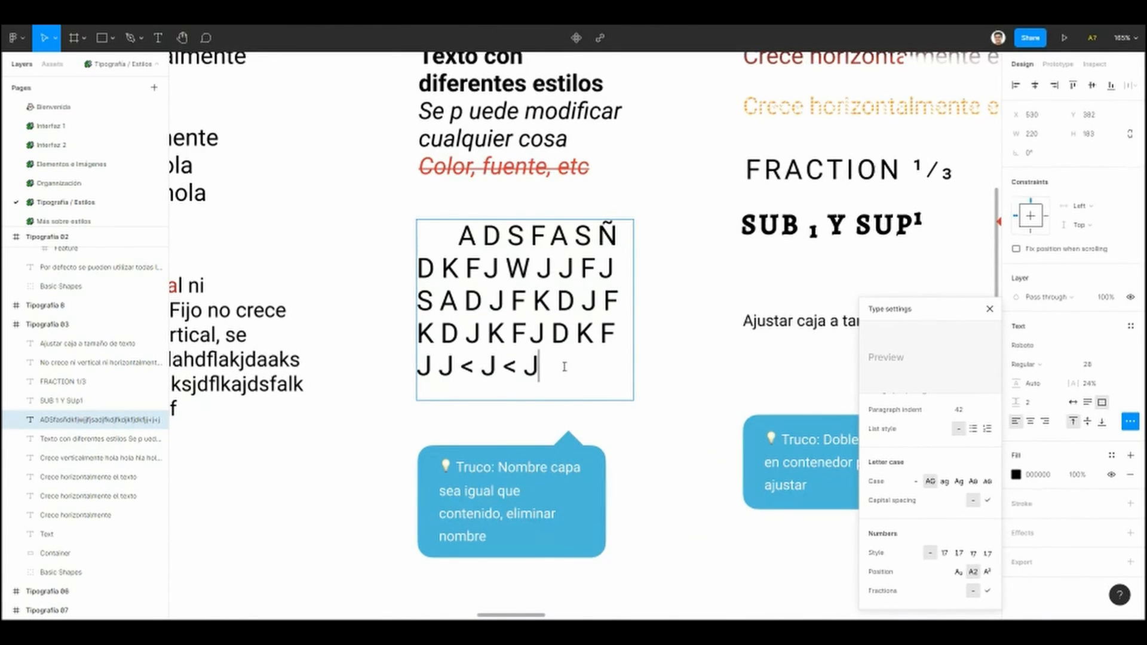
Step: Append filler letters starting with "asdkjfañsjfasd" to the uppercase text and undo the addition
{"action": "type", "text": "asdkjfañsjfasdfalksdj"}
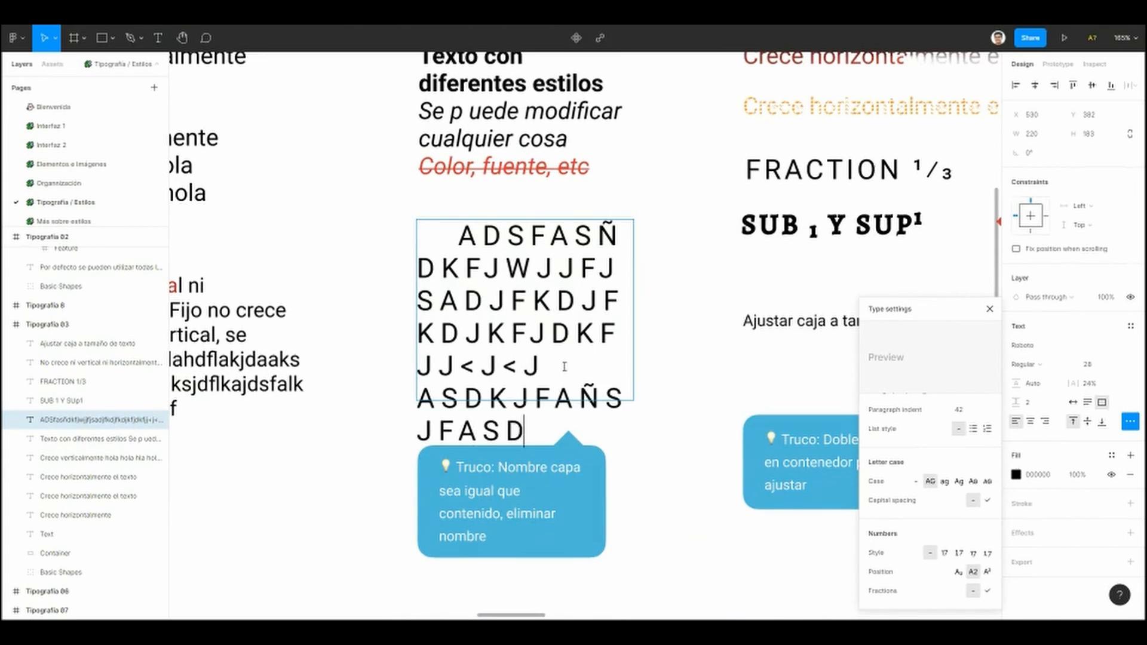
{"action": "key", "text": "ctrl+z"}
{"action": "key", "text": "ctrl+a"}
Step: Delete everything from the third line to the end of the uppercase filler text and deselect the text box
{"action": "left_click", "coordinate": [562, 365]}
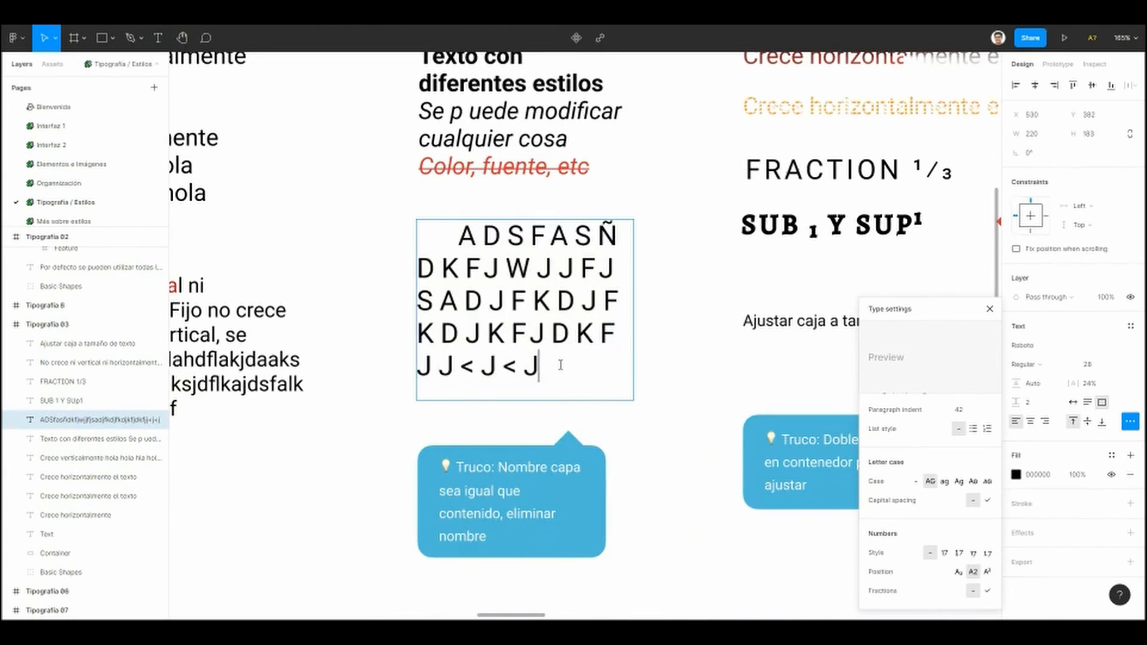
{"action": "left_click", "coordinate": [415, 292], "text": "shift"}
{"action": "key", "text": "BackSpace"}
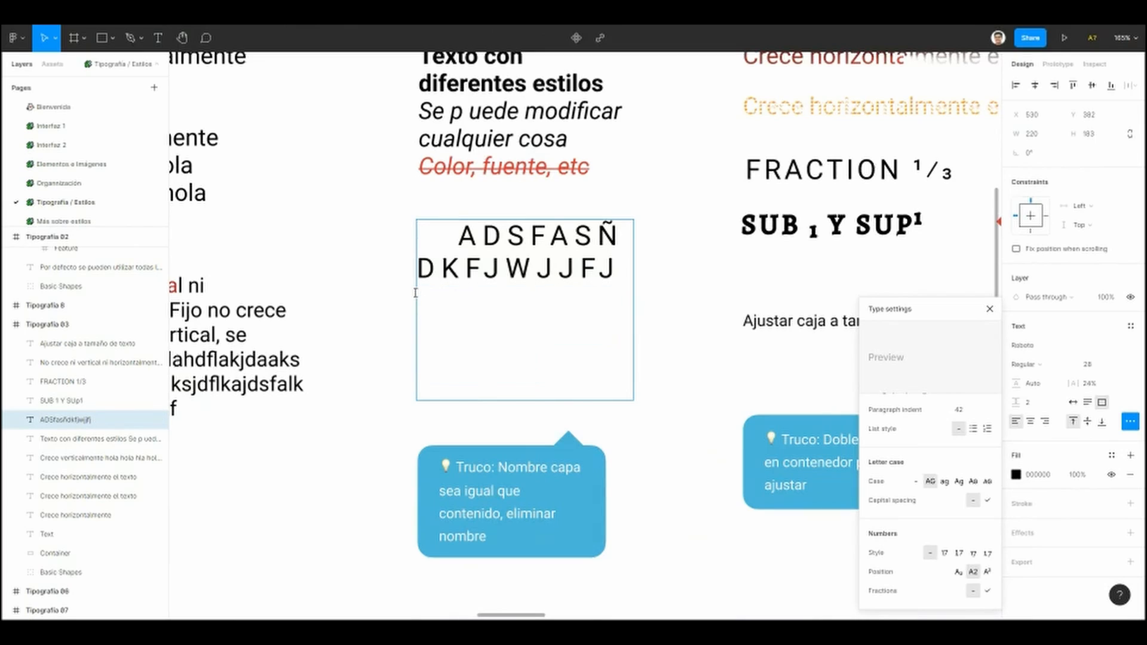
{"action": "key", "text": "Escape"}
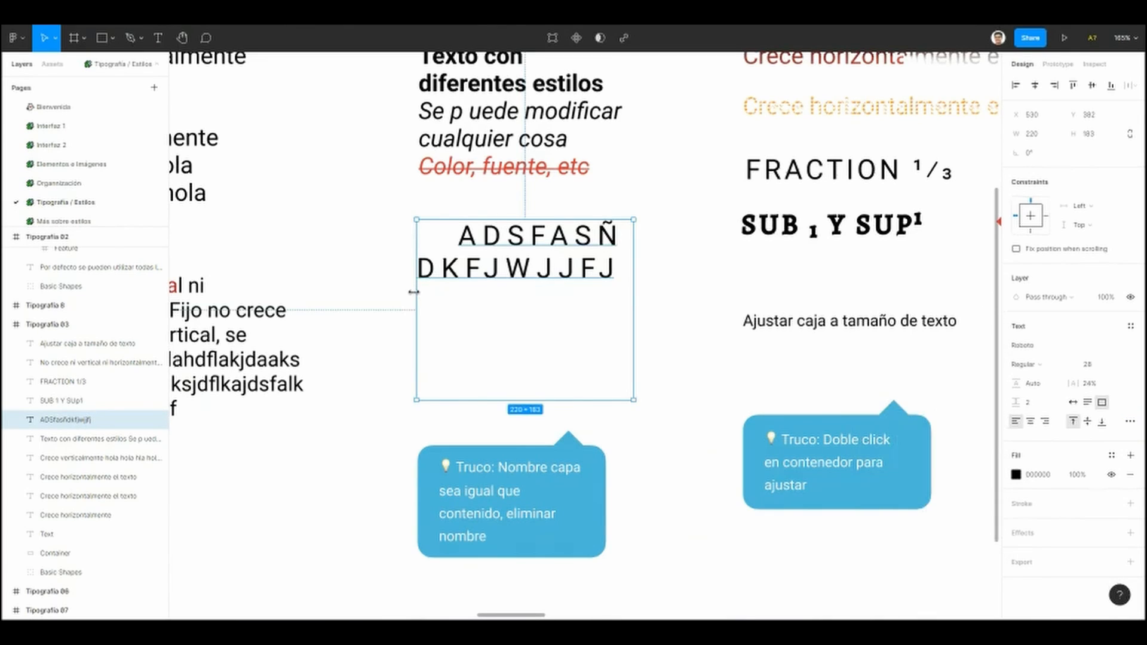
{"action": "left_click", "coordinate": [358, 281]}
{"action": "scroll", "coordinate": [392, 299], "scroll_direction": "left", "scroll_amount": 1}
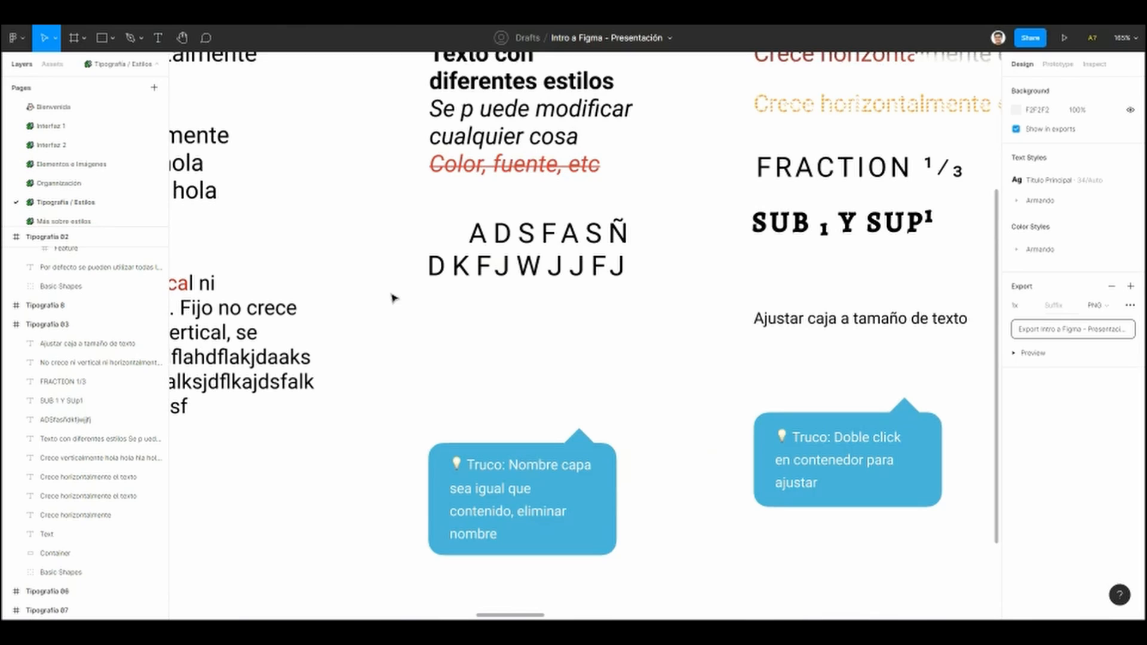
{"action": "left_click", "coordinate": [524, 289]}
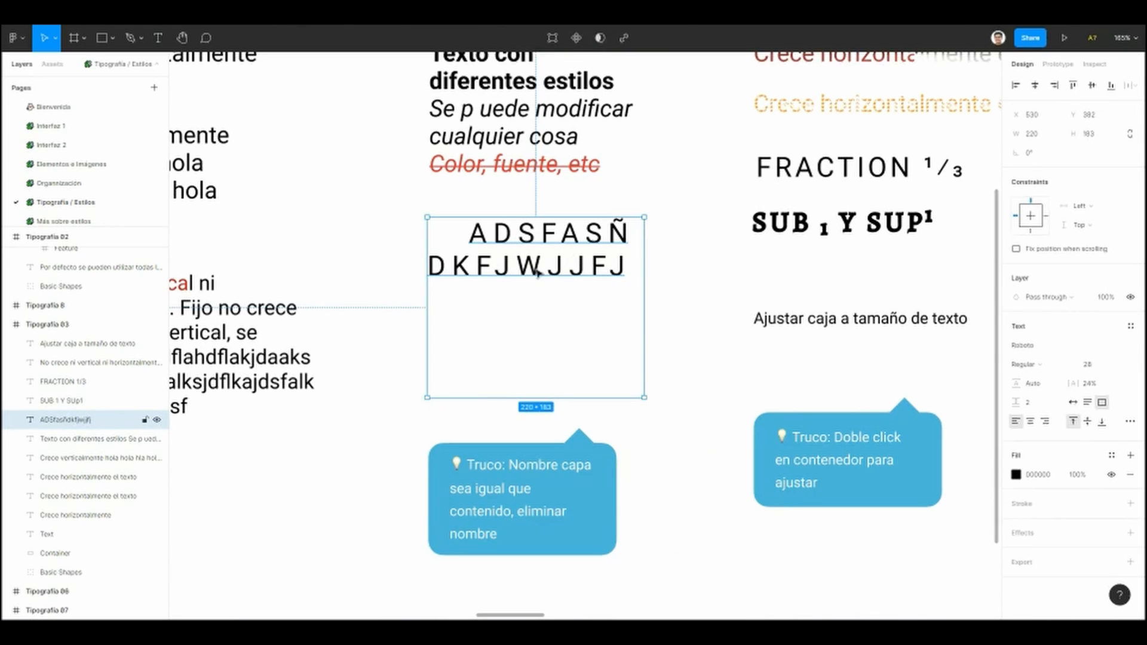
{"action": "key", "text": "Escape"}
{"action": "scroll", "coordinate": [527, 285], "scroll_direction": "down", "scroll_amount": 2}
{"action": "scroll", "coordinate": [527, 250], "scroll_direction": "down", "scroll_amount": 2}
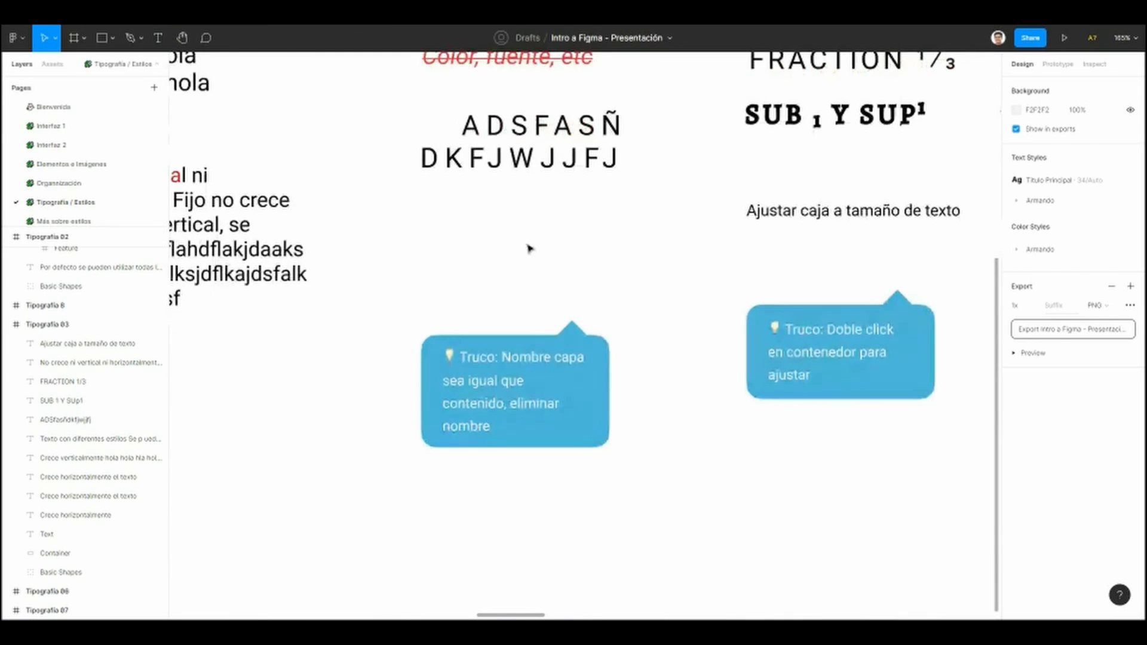
{"action": "scroll", "coordinate": [532, 248], "scroll_direction": "up", "scroll_amount": 1}
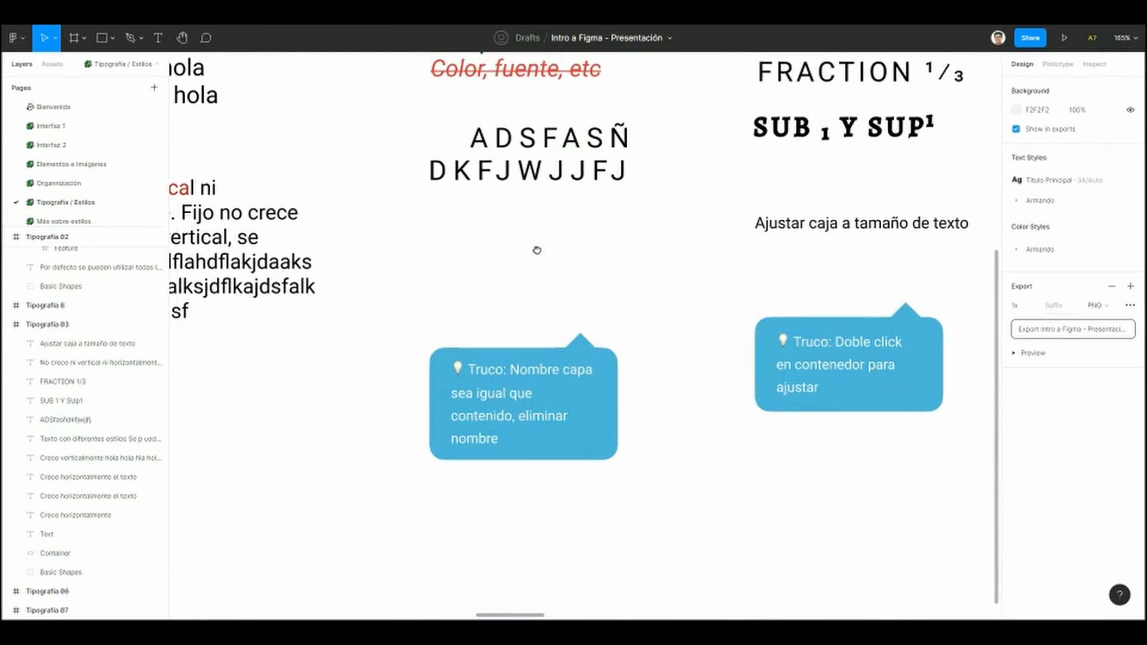
Step: Select the uppercase filler text box and rename its layer as "Titulo 1"
{"action": "scroll", "coordinate": [486, 264], "scroll_direction": "down", "scroll_amount": 2}
{"action": "scroll", "coordinate": [452, 272], "scroll_direction": "up", "scroll_amount": 3}
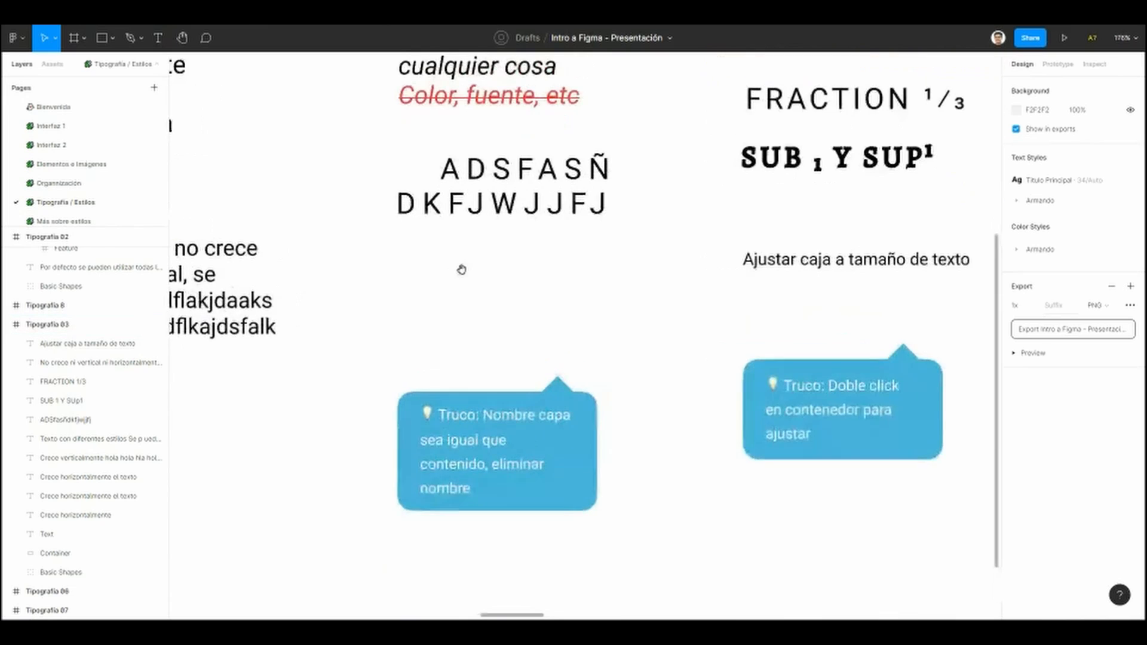
{"action": "left_click_drag", "start_coordinate": [440, 279], "coordinate": [418, 288]}
{"action": "left_click", "coordinate": [418, 288]}
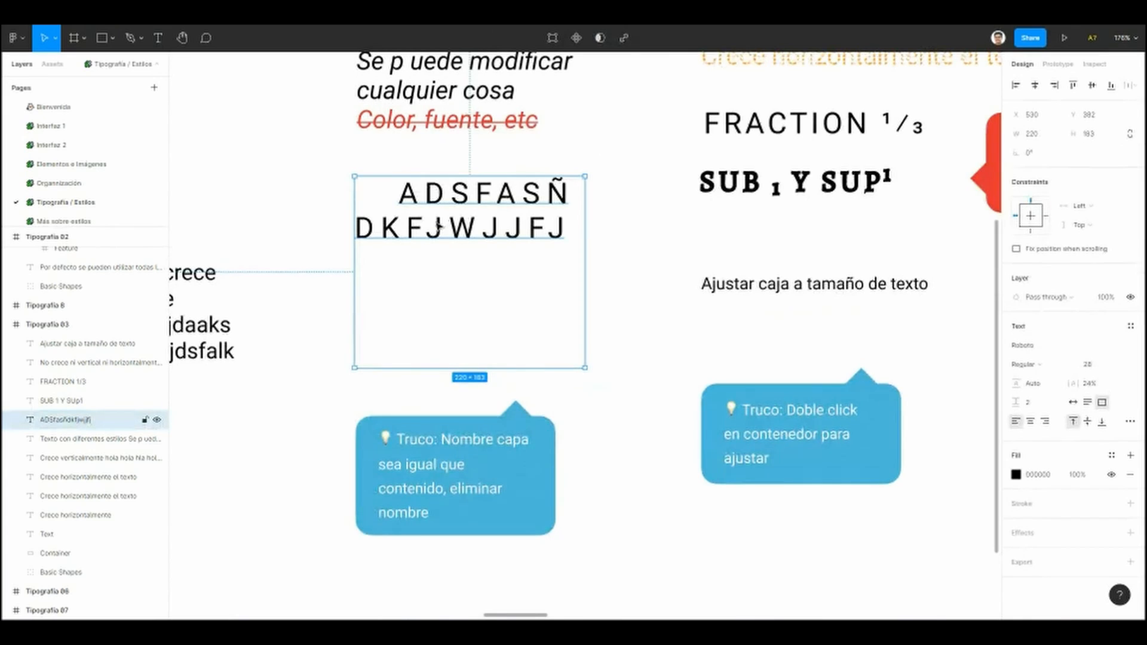
{"action": "double_click", "coordinate": [97, 421]}
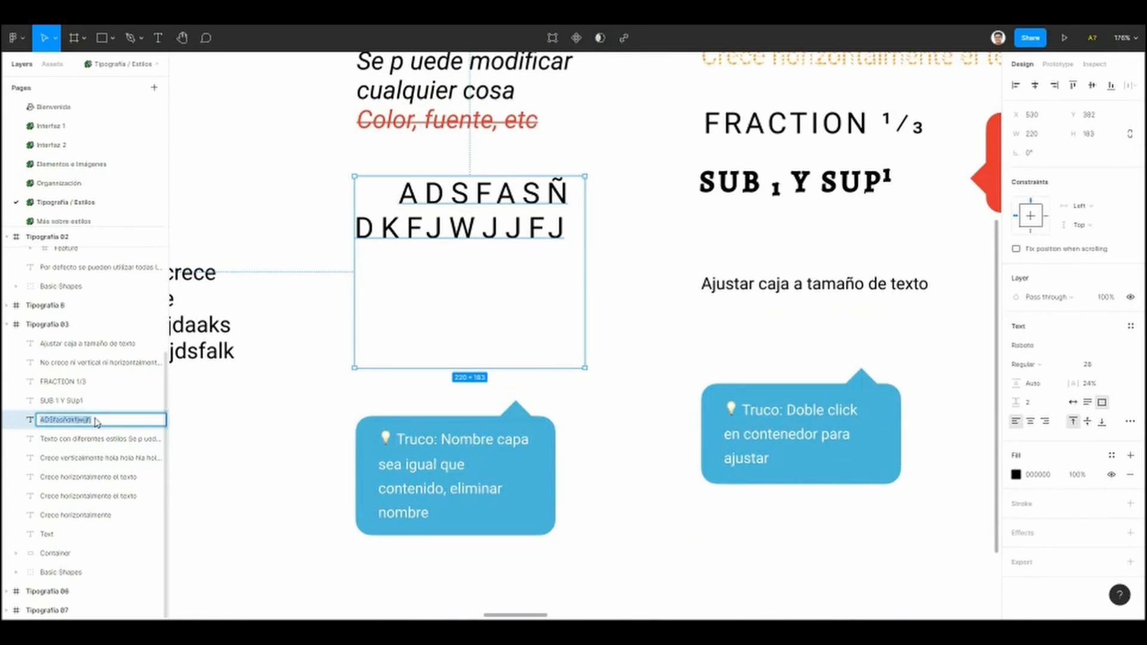
{"action": "key", "text": "Return"}
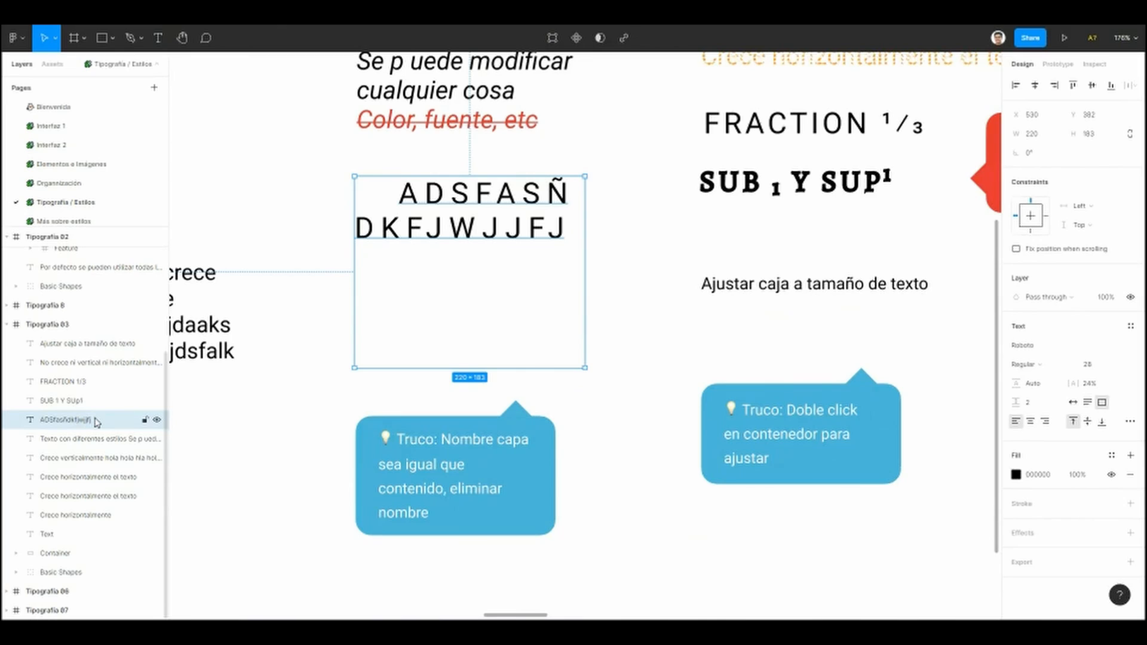
{"action": "left_click", "coordinate": [395, 395]}
{"action": "left_click", "coordinate": [384, 361]}
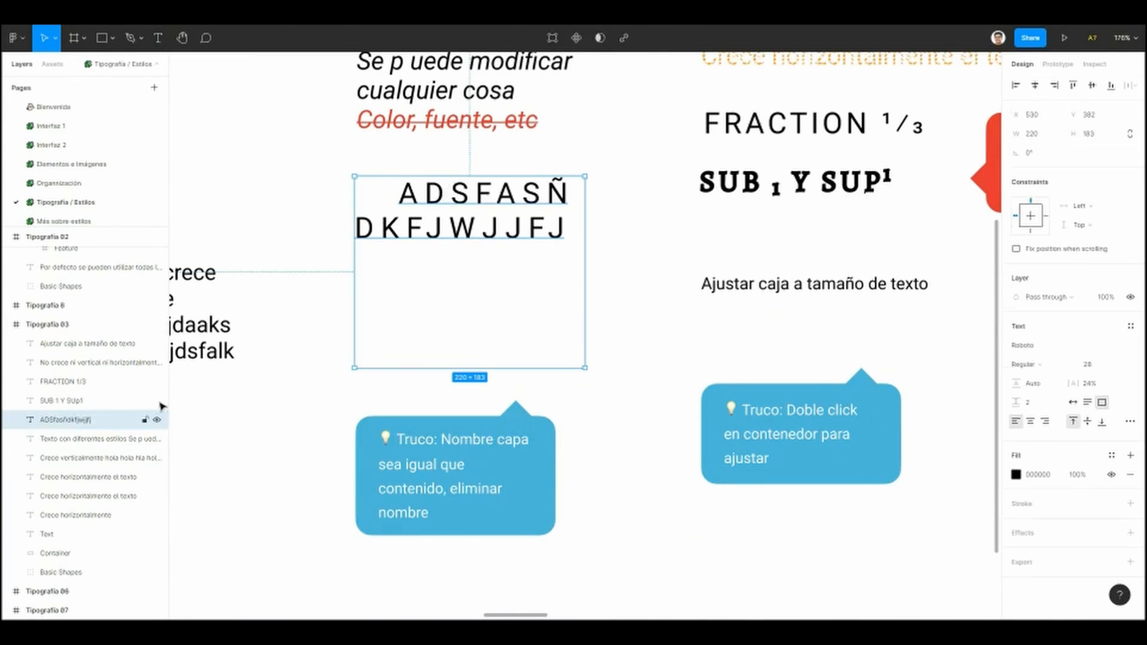
{"action": "double_click", "coordinate": [78, 421]}
{"action": "key", "text": "BackSpace"}
{"action": "type", "text": "Titulo 1"}
{"action": "key", "text": "Return"}
{"action": "key", "text": "Escape"}
{"action": "left_click", "coordinate": [507, 212]}
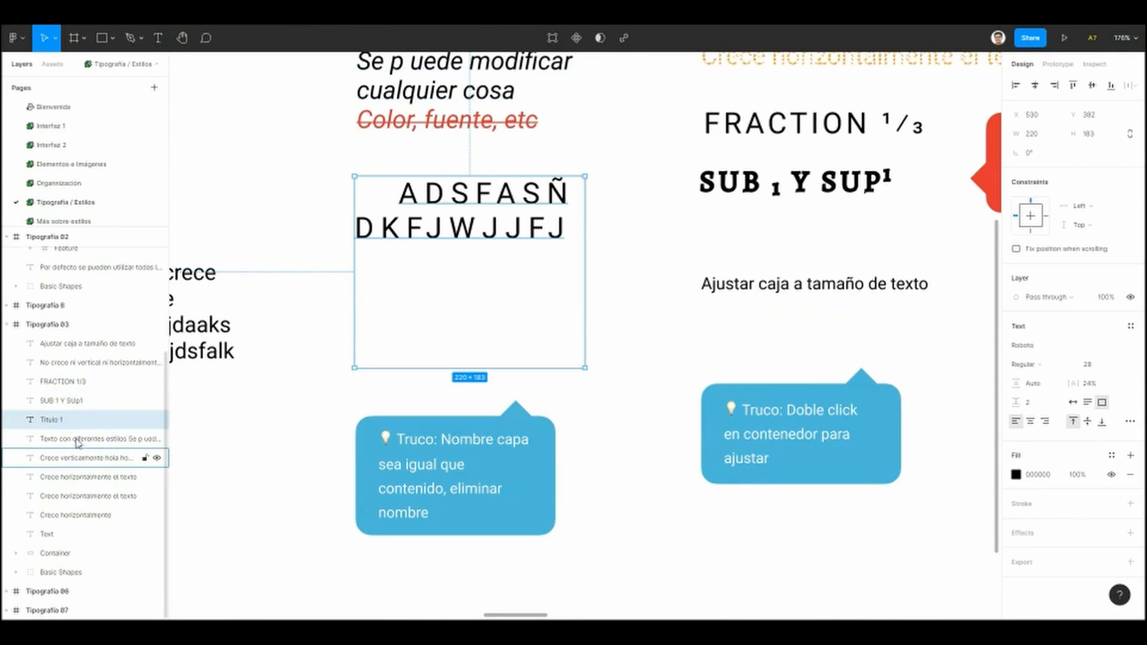
Step: Clear the custom name of the uppercase filler text layer so it takes its name from the content, and deselect it
{"action": "double_click", "coordinate": [54, 420]}
{"action": "key", "text": "BackSpace"}
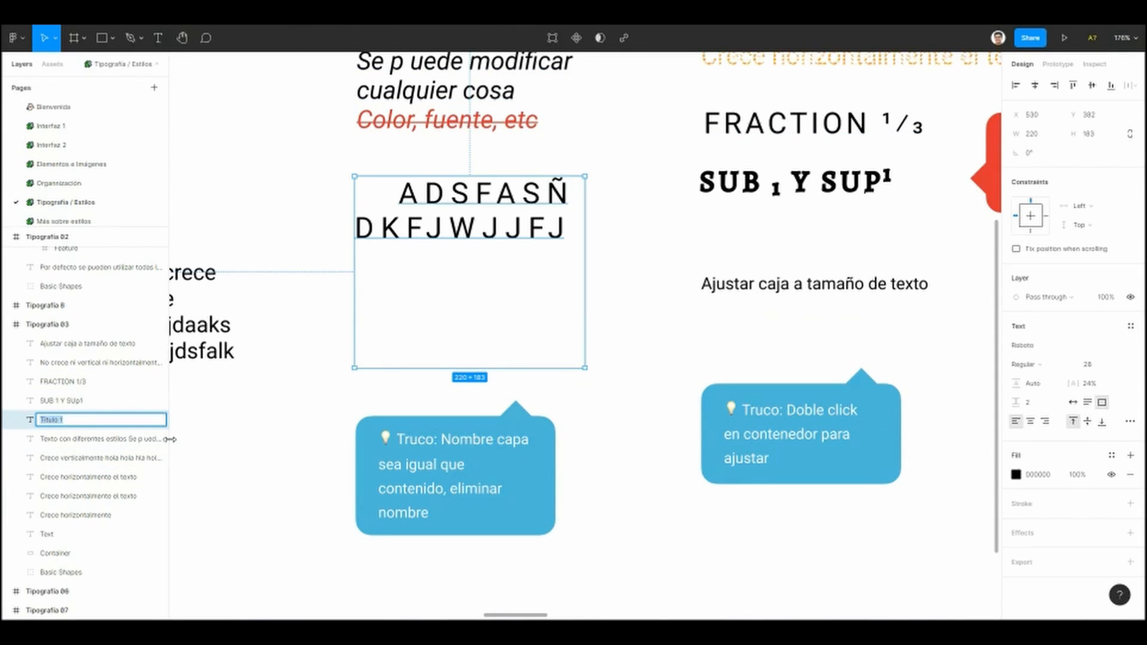
{"action": "key", "text": "Return"}
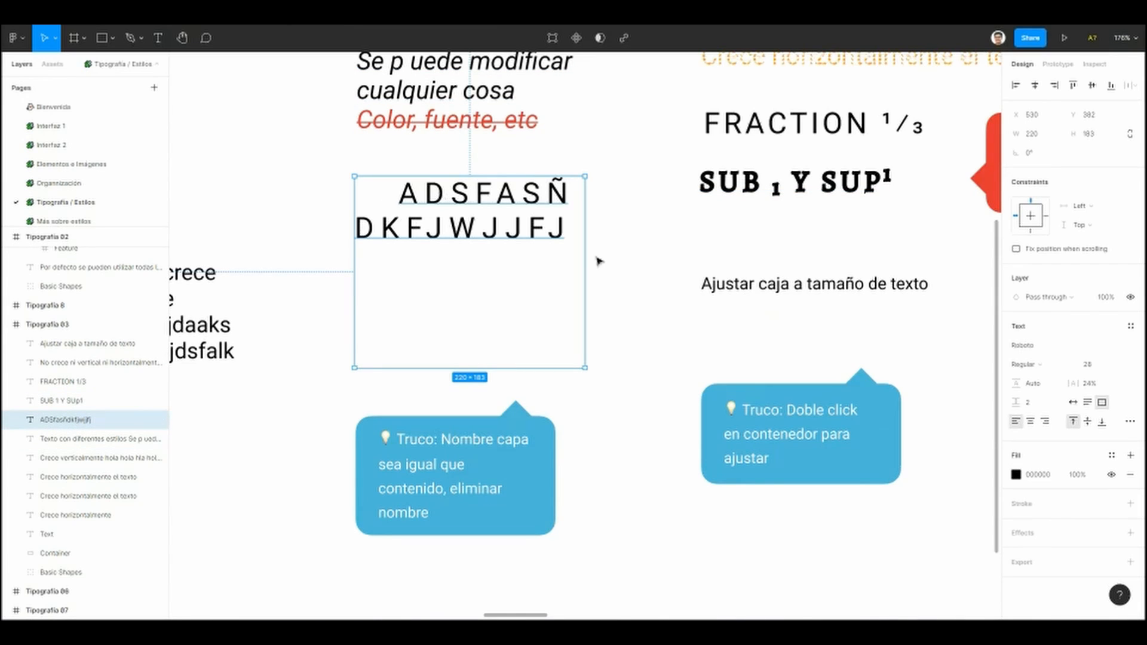
{"action": "left_click", "coordinate": [627, 278]}
Step: Examine the gradient and image-filled texts, the fraction and sub/superscript samples, and the red note beside them
{"action": "left_click_drag", "start_coordinate": [630, 279], "coordinate": [402, 366]}
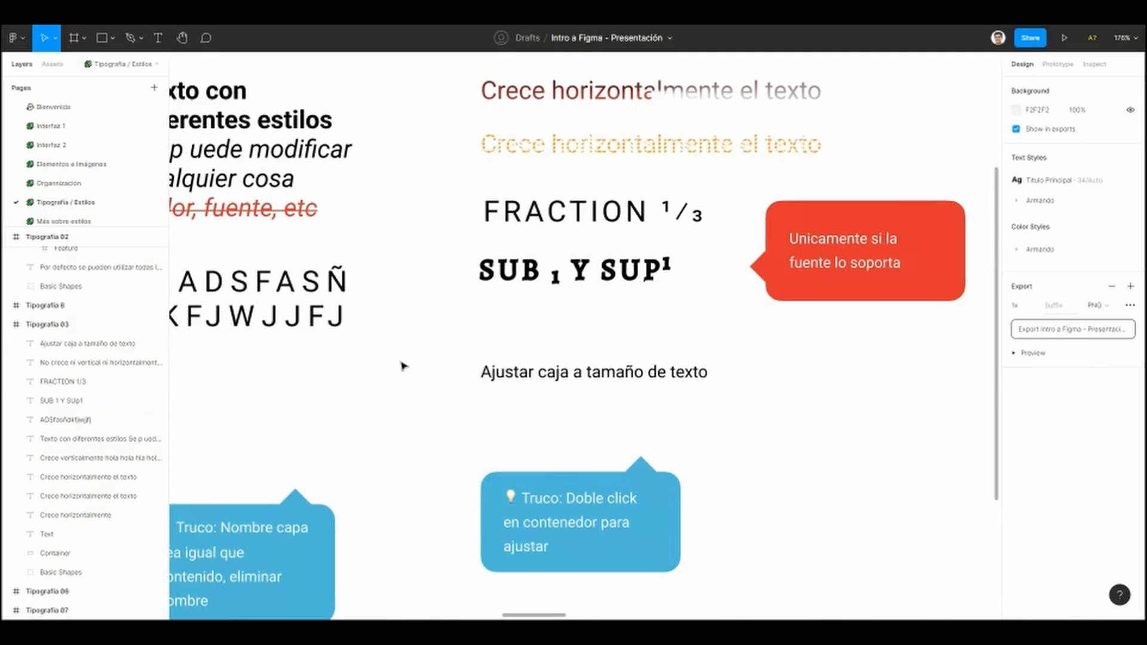
{"action": "scroll", "coordinate": [404, 367], "scroll_direction": "down", "scroll_amount": 2}
{"action": "scroll", "coordinate": [462, 361], "scroll_direction": "up", "scroll_amount": 1}
{"action": "left_click_drag", "start_coordinate": [508, 361], "coordinate": [489, 332]}
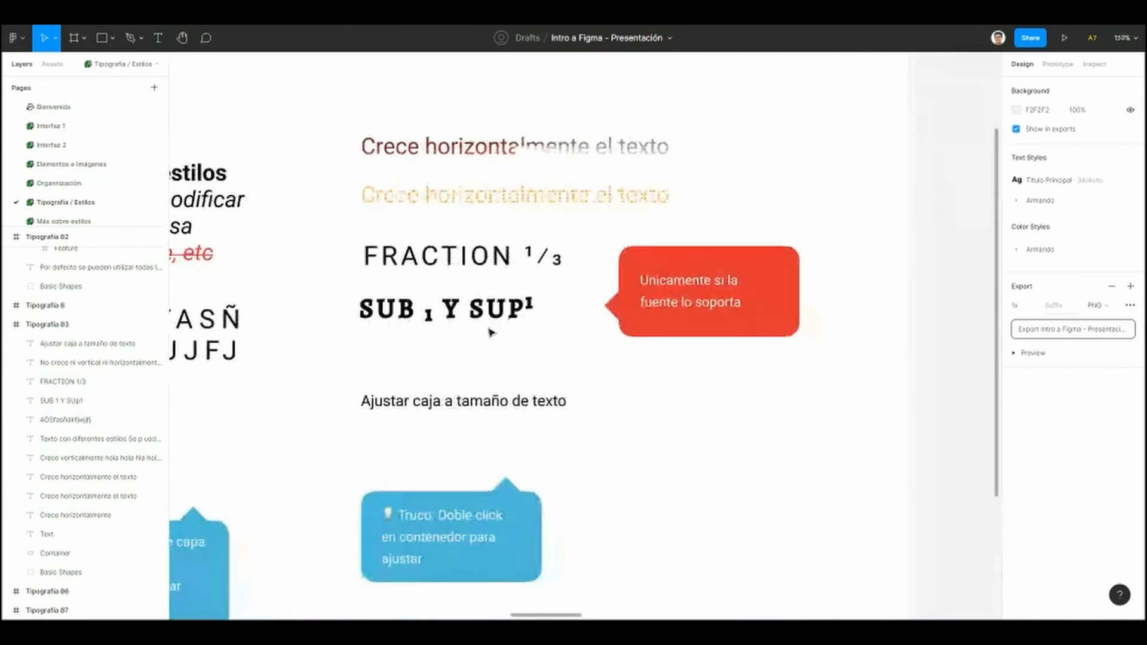
{"action": "left_click", "coordinate": [523, 192]}
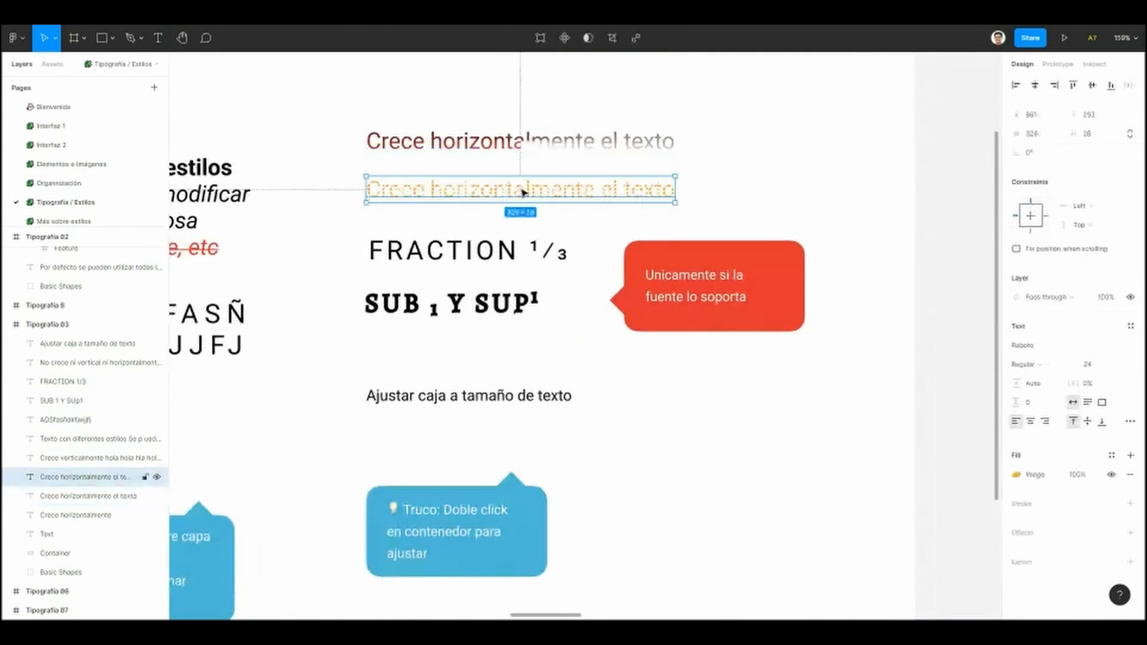
{"action": "left_click", "coordinate": [456, 245]}
{"action": "left_click", "coordinate": [478, 305]}
{"action": "left_click_drag", "start_coordinate": [540, 367], "coordinate": [476, 348]}
{"action": "left_click", "coordinate": [520, 349]}
{"action": "left_click", "coordinate": [478, 251]}
{"action": "left_click", "coordinate": [470, 304]}
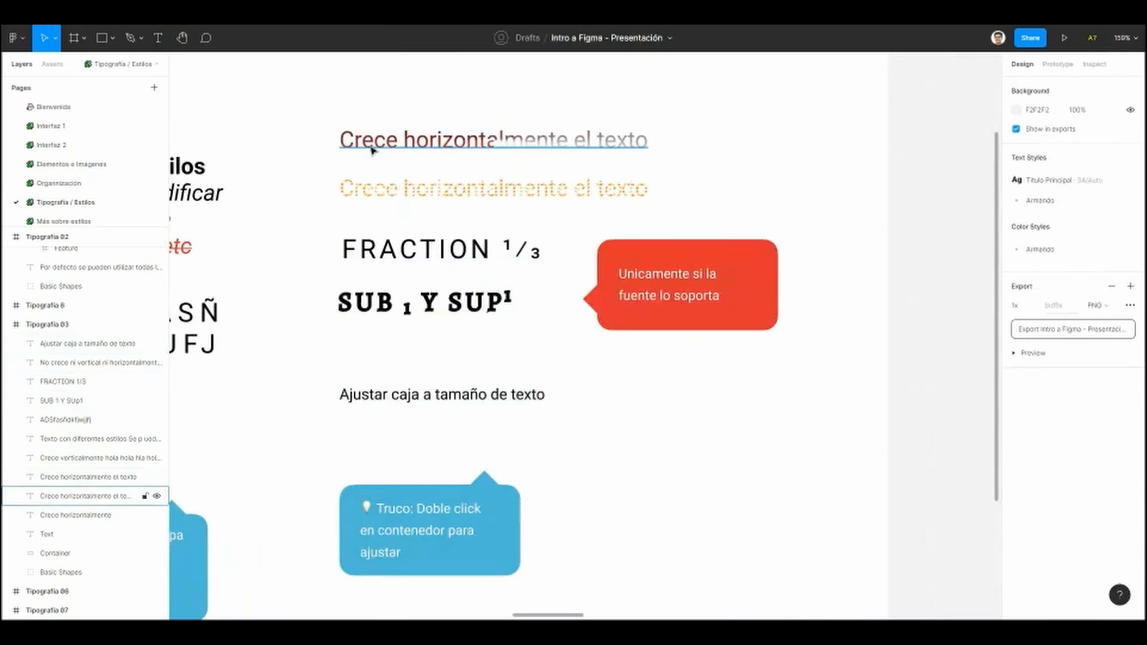
{"action": "left_click_drag", "start_coordinate": [305, 123], "coordinate": [779, 341]}
{"action": "left_click", "coordinate": [782, 289]}
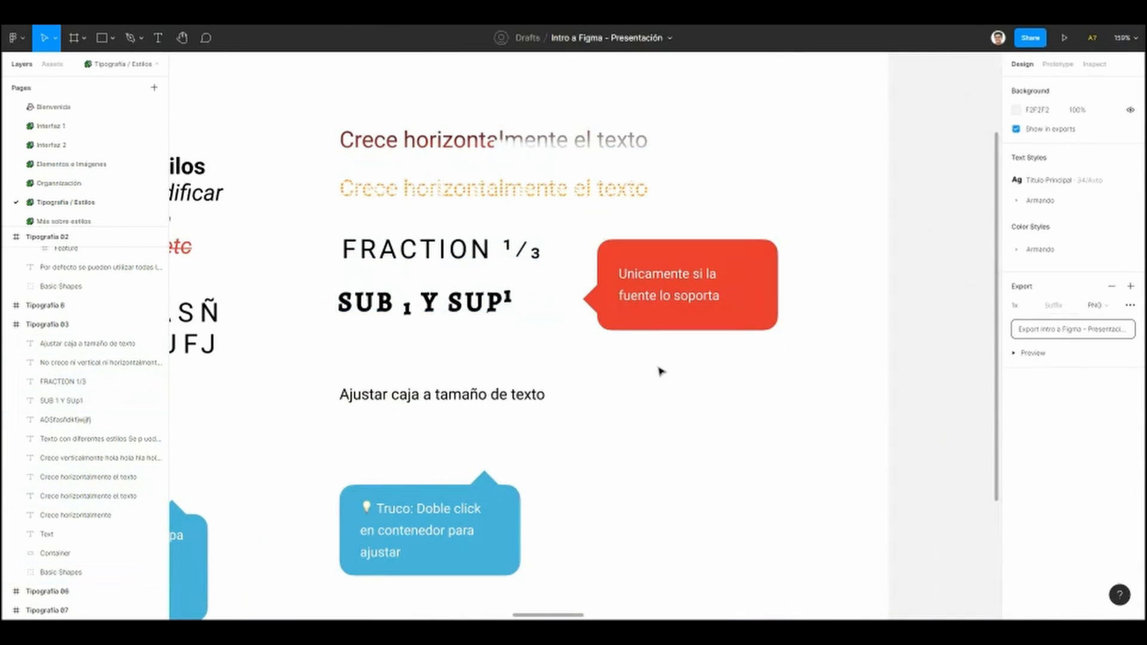
Step: Enlarge the "Ajustar caja a tamaño de texto" box to about 350 × 74 and fit it back to its text
{"action": "left_click_drag", "start_coordinate": [599, 442], "coordinate": [639, 350]}
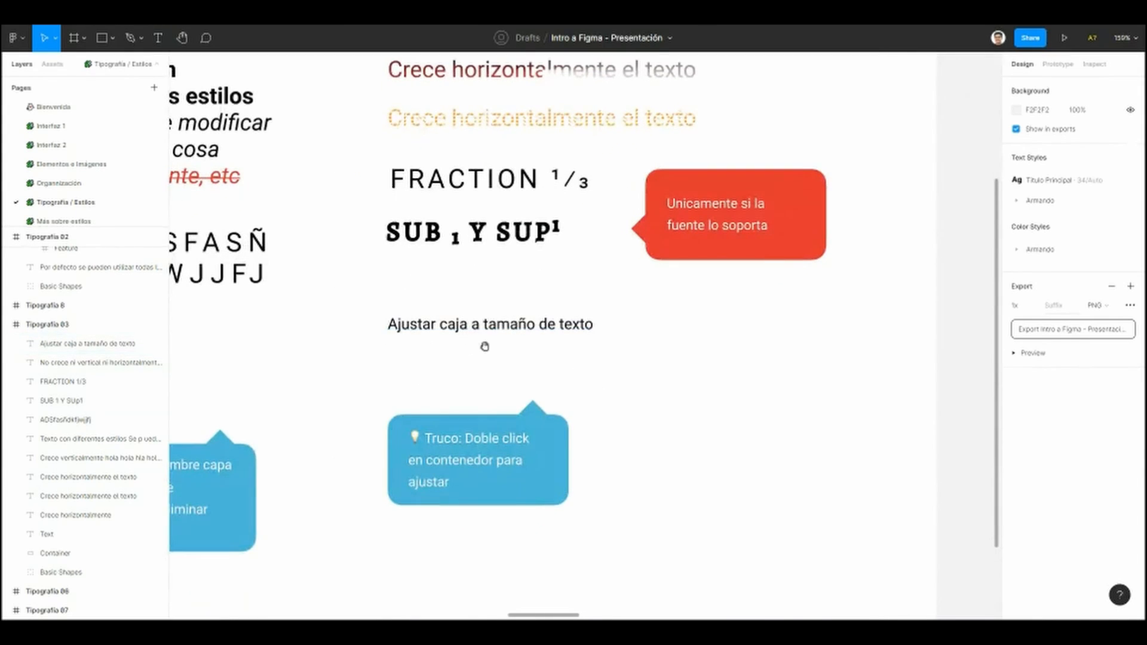
{"action": "left_click_drag", "start_coordinate": [484, 346], "coordinate": [443, 362]}
{"action": "scroll", "coordinate": [423, 355], "scroll_direction": "up", "scroll_amount": 1}
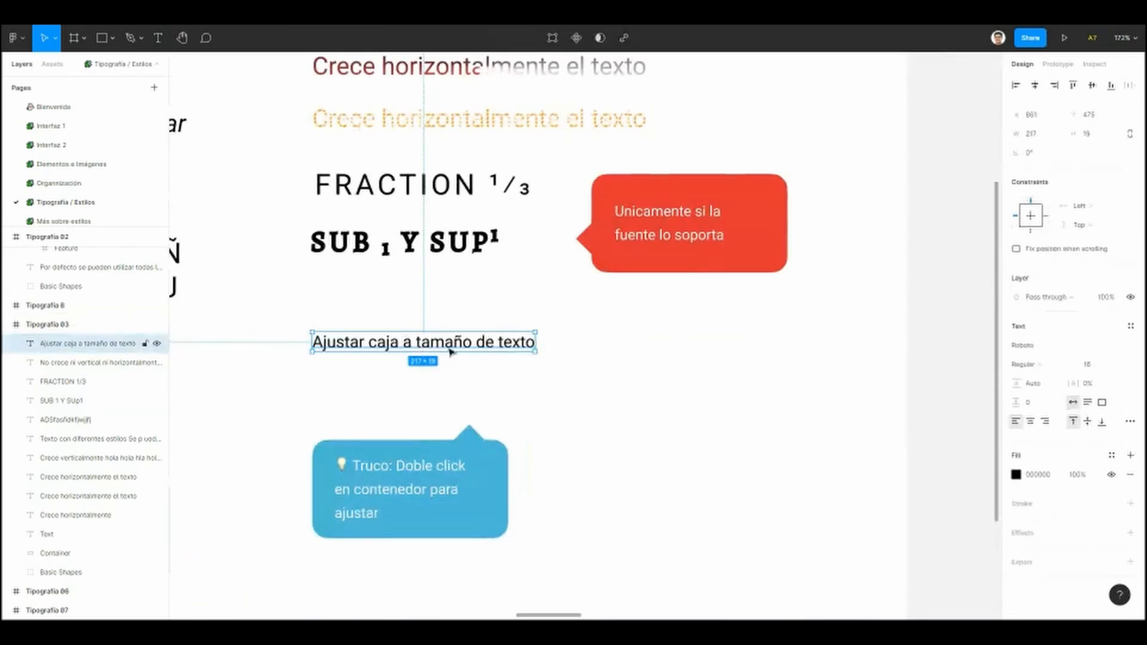
{"action": "left_click_drag", "start_coordinate": [536, 355], "coordinate": [673, 408]}
{"action": "left_click", "coordinate": [640, 446]}
{"action": "scroll", "coordinate": [548, 455], "scroll_direction": "up", "scroll_amount": 2}
{"action": "left_click_drag", "start_coordinate": [546, 464], "coordinate": [532, 417]}
{"action": "left_click", "coordinate": [474, 297]}
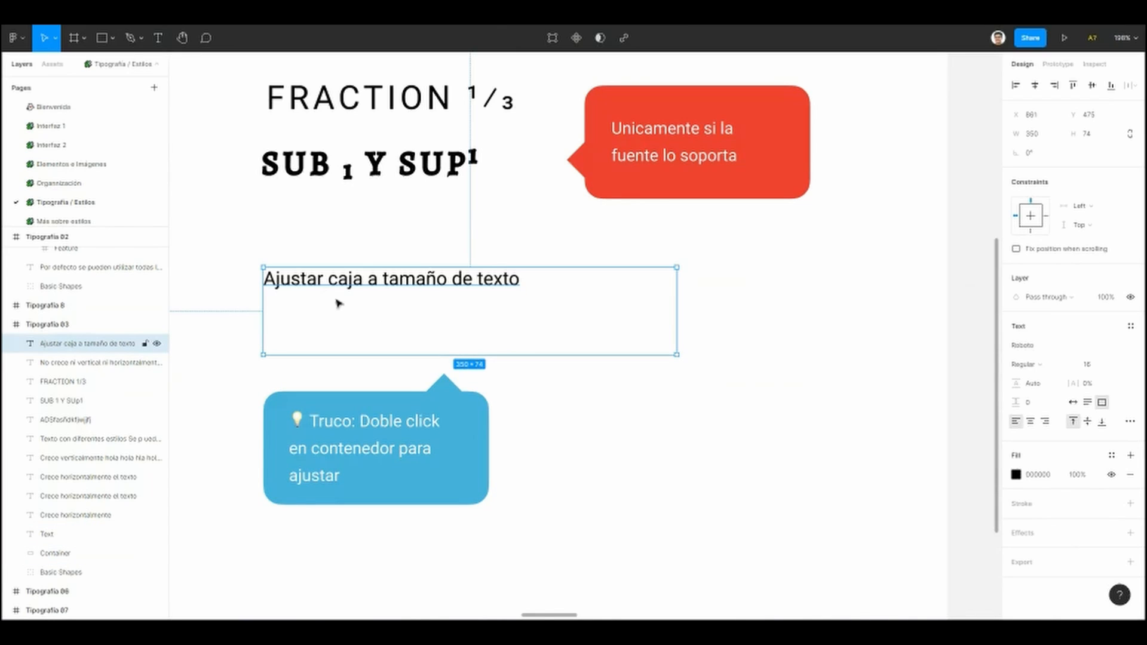
{"action": "double_click", "coordinate": [553, 354]}
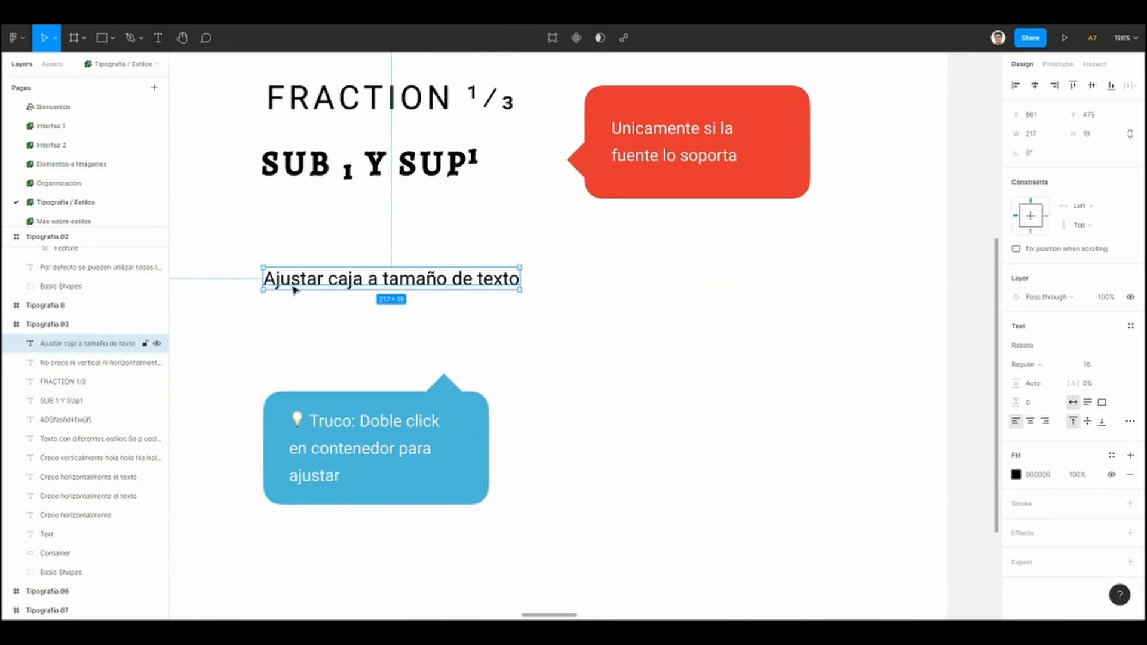
Step: Enlarge the "Ajustar caja a tamaño de texto" box a second time, refit it to its text and deselect it
{"action": "left_click_drag", "start_coordinate": [439, 290], "coordinate": [578, 389]}
{"action": "left_click_drag", "start_coordinate": [521, 332], "coordinate": [707, 335]}
{"action": "mouse_move", "coordinate": [705, 386]}
{"action": "left_mouse_down"}
{"action": "mouse_move", "coordinate": [494, 289]}
{"action": "mouse_move", "coordinate": [522, 359]}
{"action": "mouse_move", "coordinate": [696, 384]}
{"action": "left_mouse_up"}
{"action": "double_click", "coordinate": [705, 384]}
{"action": "left_click", "coordinate": [436, 325]}
Step: Examine the Text and Type Details panel illustrations on the "TYPOGRAPHY" slide
{"action": "scroll", "coordinate": [660, 379], "scroll_direction": "down", "scroll_amount": 5}
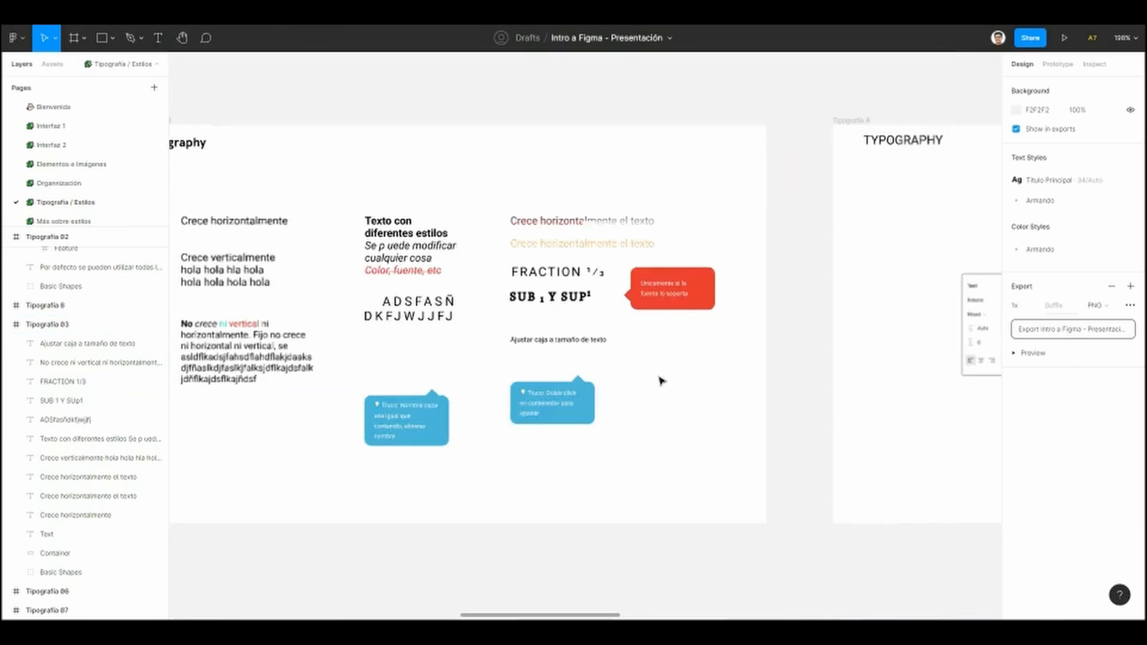
{"action": "scroll", "coordinate": [653, 358], "scroll_direction": "down", "scroll_amount": 2}
{"action": "left_click_drag", "start_coordinate": [787, 369], "coordinate": [478, 349]}
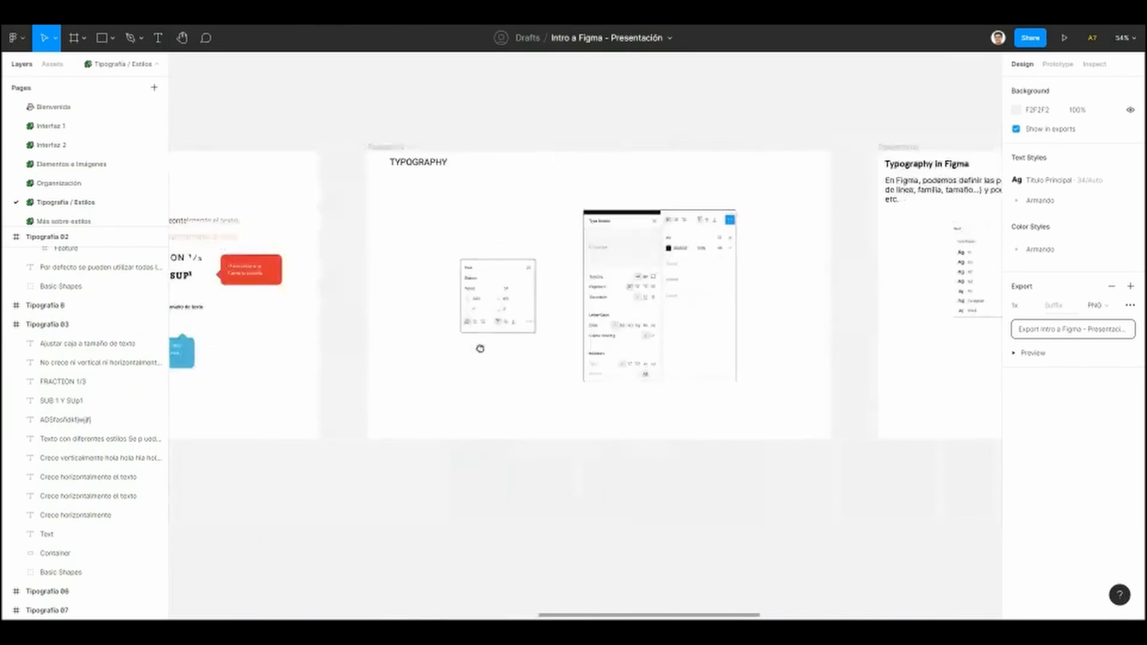
{"action": "scroll", "coordinate": [458, 333], "scroll_direction": "up", "scroll_amount": 4}
{"action": "left_click_drag", "start_coordinate": [334, 325], "coordinate": [305, 322]}
{"action": "scroll", "coordinate": [293, 323], "scroll_direction": "up", "scroll_amount": 2}
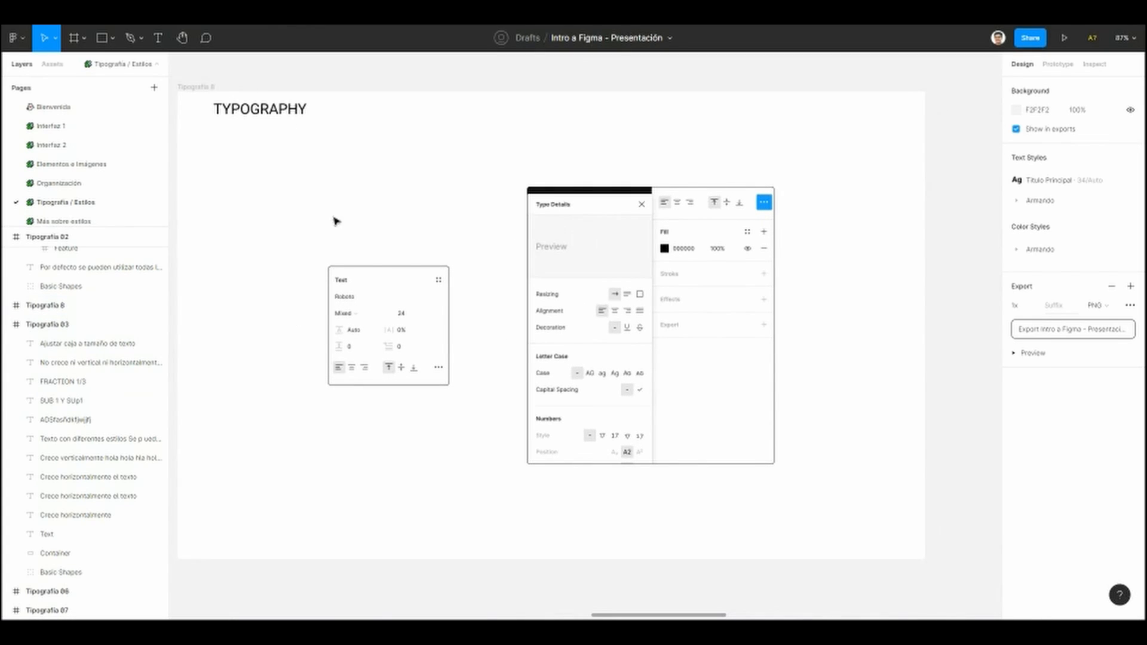
{"action": "scroll", "coordinate": [295, 289], "scroll_direction": "up", "scroll_amount": 1}
{"action": "scroll", "coordinate": [316, 287], "scroll_direction": "left", "scroll_amount": 1}
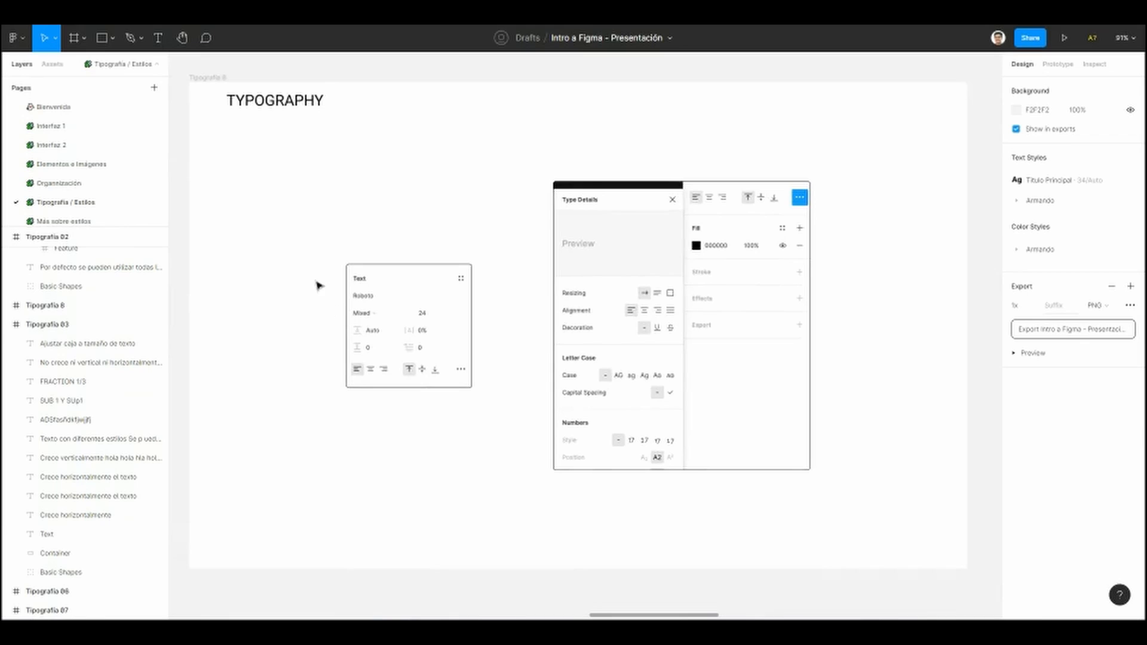
Step: Select the "TYPOGRAPHY" title and review the font weights and styles available for Roboto without choosing one
{"action": "left_click", "coordinate": [279, 104]}
{"action": "scroll", "coordinate": [397, 391], "scroll_direction": "up", "scroll_amount": 5}
{"action": "scroll", "coordinate": [299, 400], "scroll_direction": "right", "scroll_amount": 5}
{"action": "scroll", "coordinate": [394, 413], "scroll_direction": "up", "scroll_amount": 1}
{"action": "scroll", "coordinate": [406, 415], "scroll_direction": "left", "scroll_amount": 1}
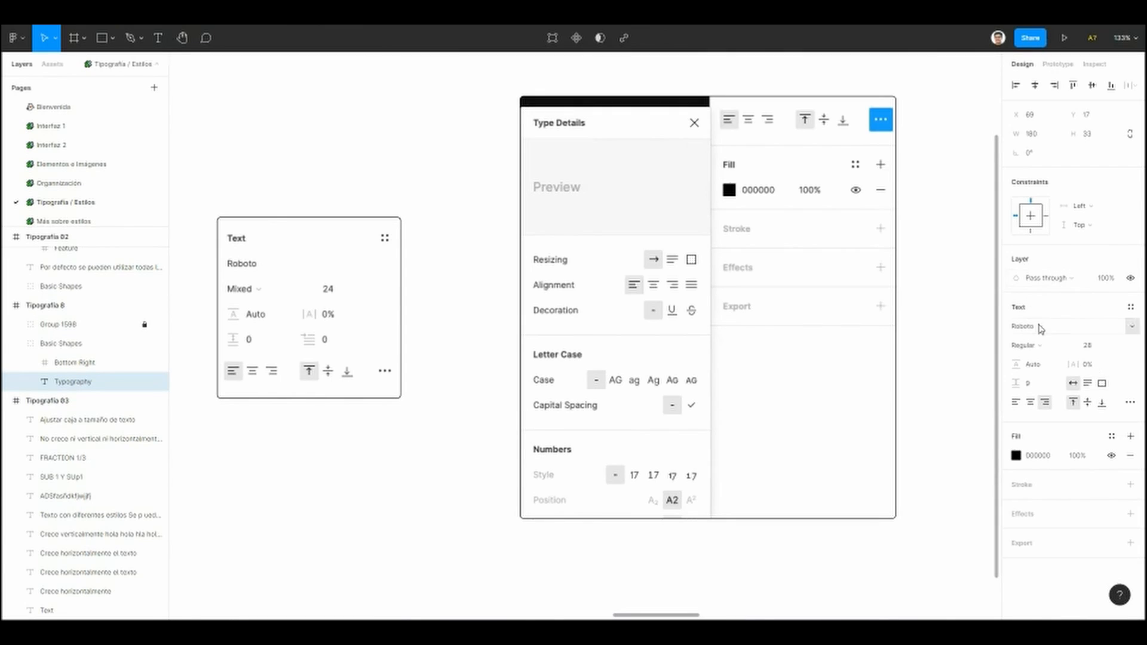
{"action": "left_click", "coordinate": [1072, 347]}
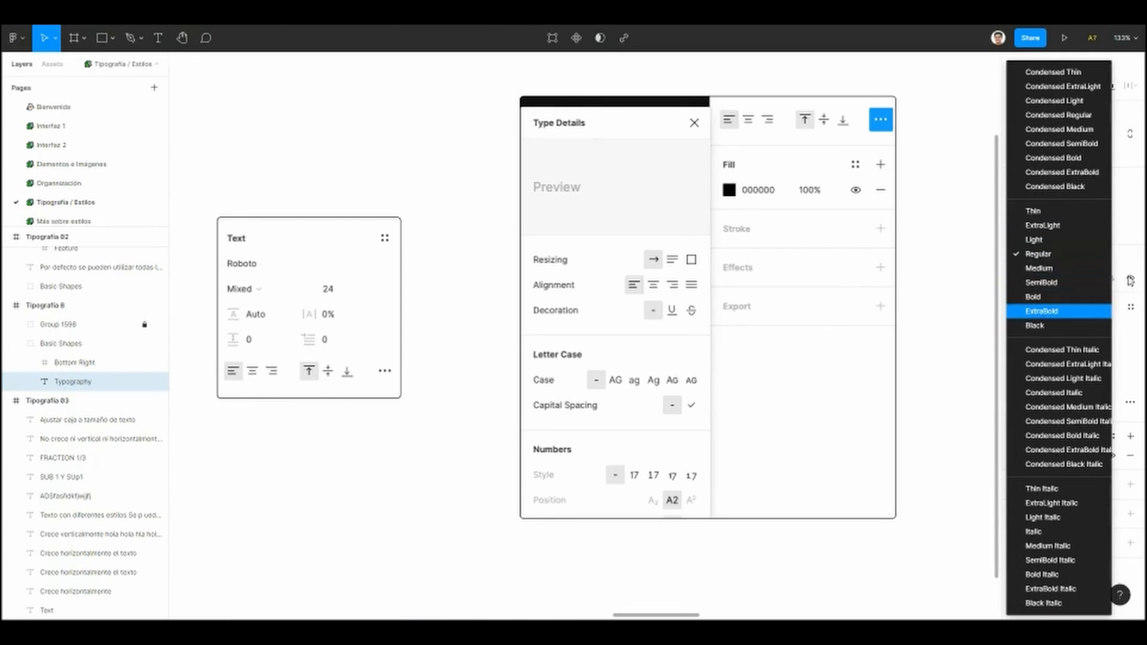
{"action": "left_click", "coordinate": [1129, 236]}
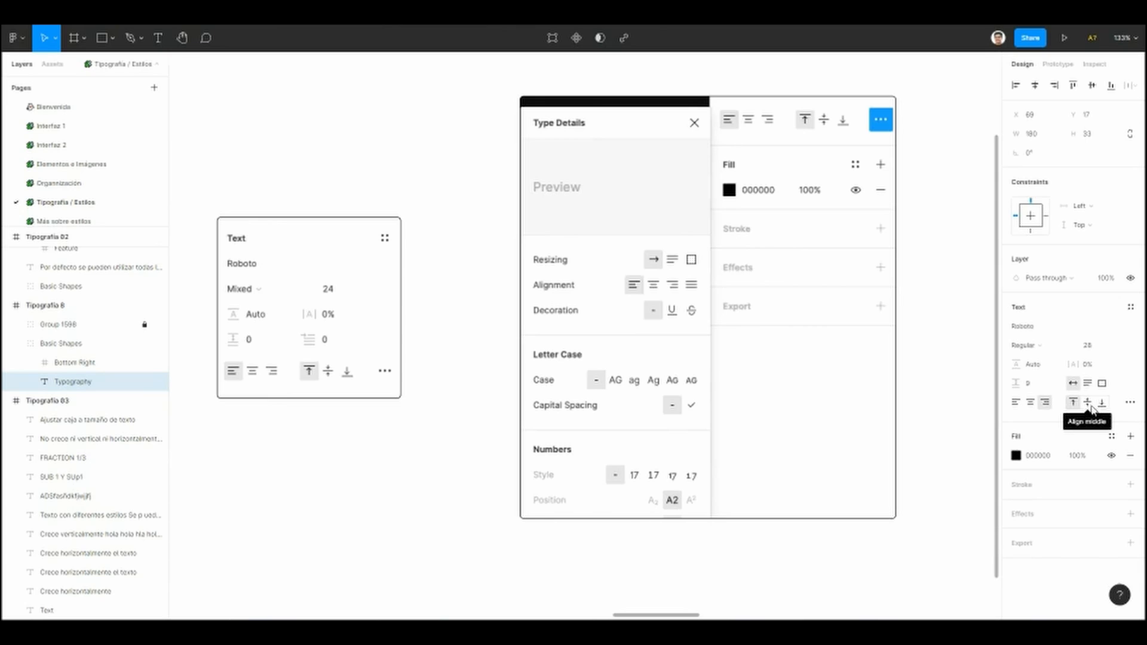
Step: Review the type settings of the "TYPOGRAPHY" title from alignment through numbers, stylistic sets and horizontal spacing, and close them
{"action": "left_click", "coordinate": [1130, 402]}
{"action": "scroll", "coordinate": [931, 429], "scroll_direction": "down", "scroll_amount": 1}
{"action": "scroll", "coordinate": [932, 429], "scroll_direction": "up", "scroll_amount": 1}
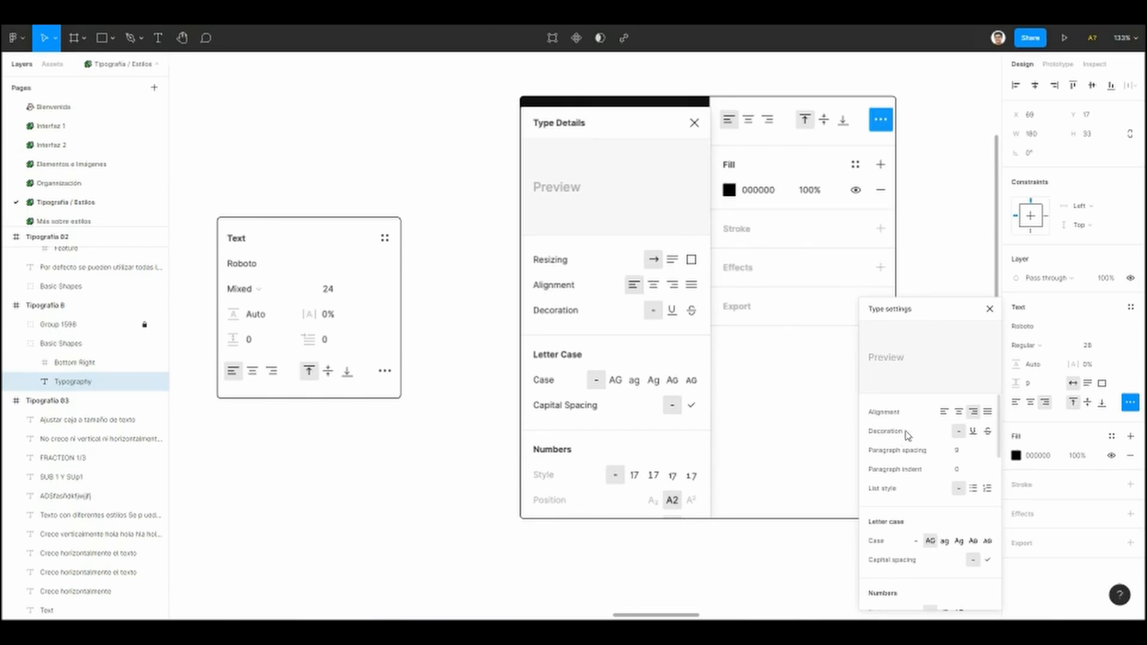
{"action": "scroll", "coordinate": [906, 437], "scroll_direction": "down", "scroll_amount": 3}
{"action": "scroll", "coordinate": [896, 472], "scroll_direction": "up", "scroll_amount": 3}
{"action": "scroll", "coordinate": [891, 445], "scroll_direction": "down", "scroll_amount": 4}
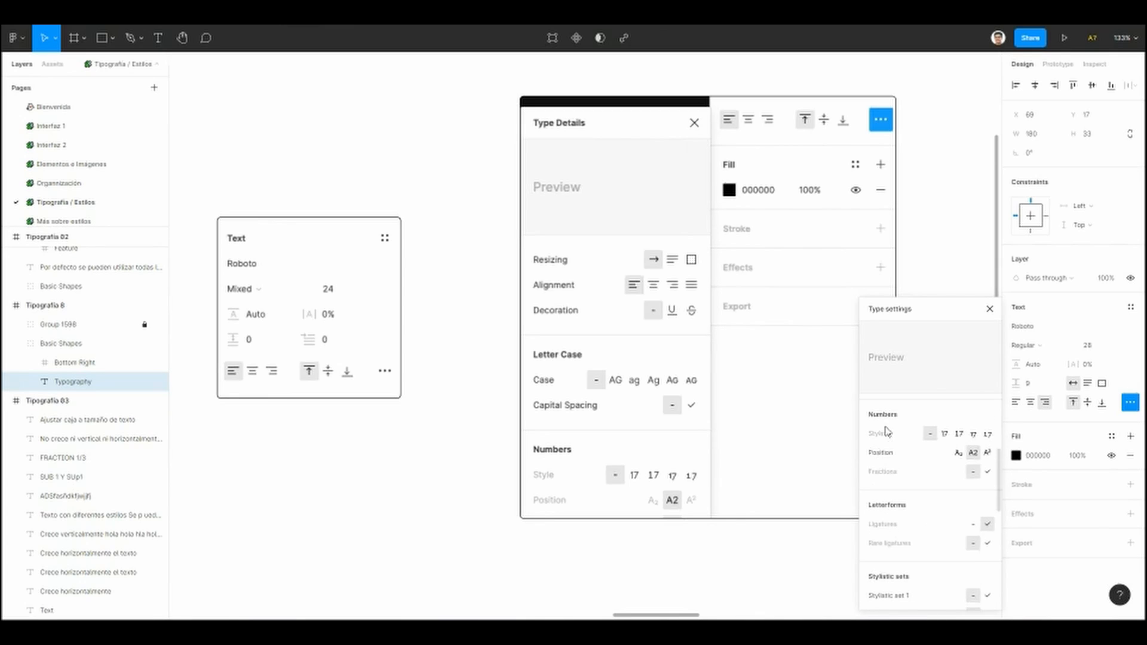
{"action": "scroll", "coordinate": [884, 469], "scroll_direction": "down", "scroll_amount": 2}
{"action": "scroll", "coordinate": [892, 461], "scroll_direction": "down", "scroll_amount": 5}
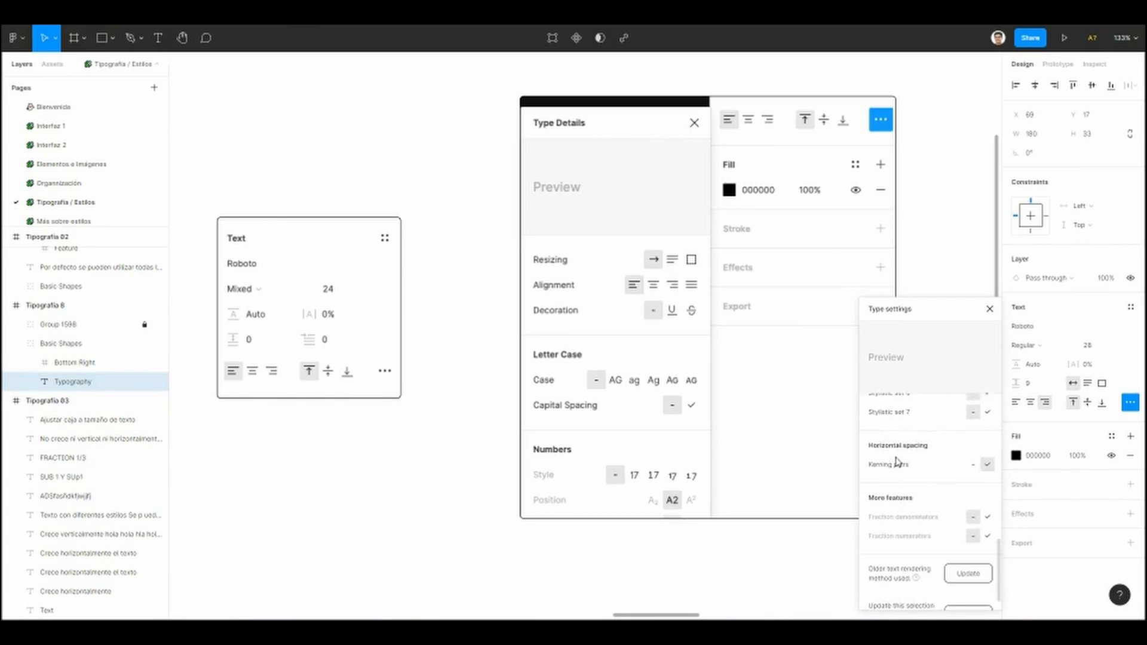
{"action": "scroll", "coordinate": [899, 462], "scroll_direction": "down", "scroll_amount": 1}
{"action": "left_click", "coordinate": [990, 309]}
Step: Delete the "Titulo" text beside "Titulo de ejemplo" on the "Typography in Figma" slide
{"action": "left_click", "coordinate": [914, 284]}
{"action": "scroll", "coordinate": [914, 284], "scroll_direction": "down", "scroll_amount": 4}
{"action": "left_click_drag", "start_coordinate": [956, 317], "coordinate": [395, 371]}
{"action": "scroll", "coordinate": [394, 346], "scroll_direction": "up", "scroll_amount": 3}
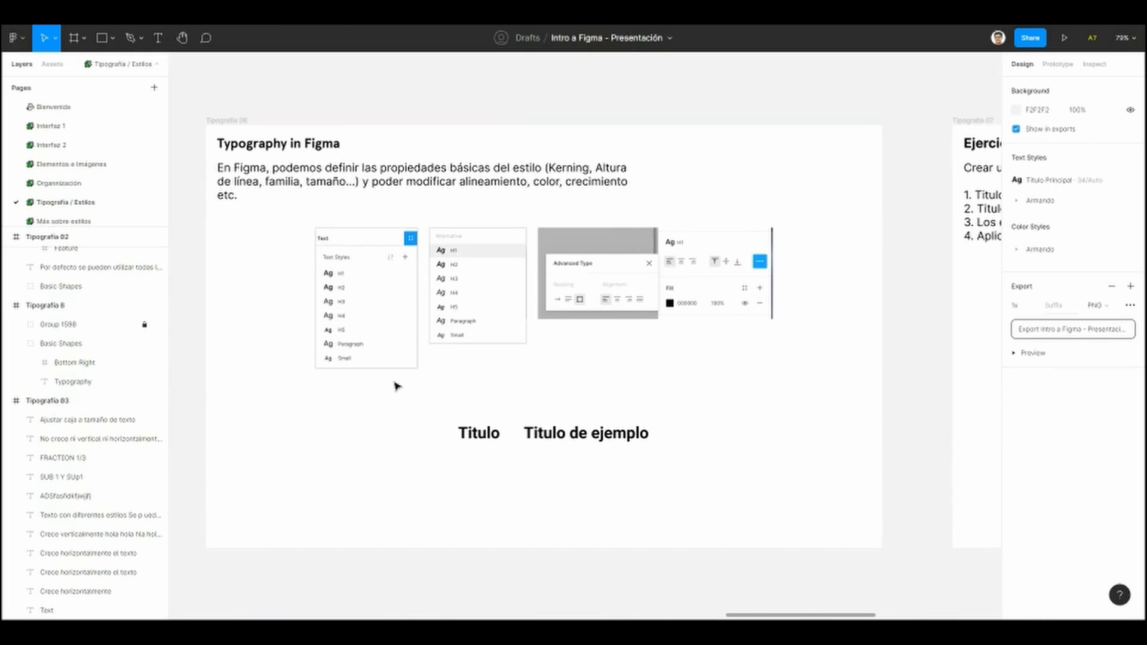
{"action": "scroll", "coordinate": [394, 386], "scroll_direction": "up", "scroll_amount": 2}
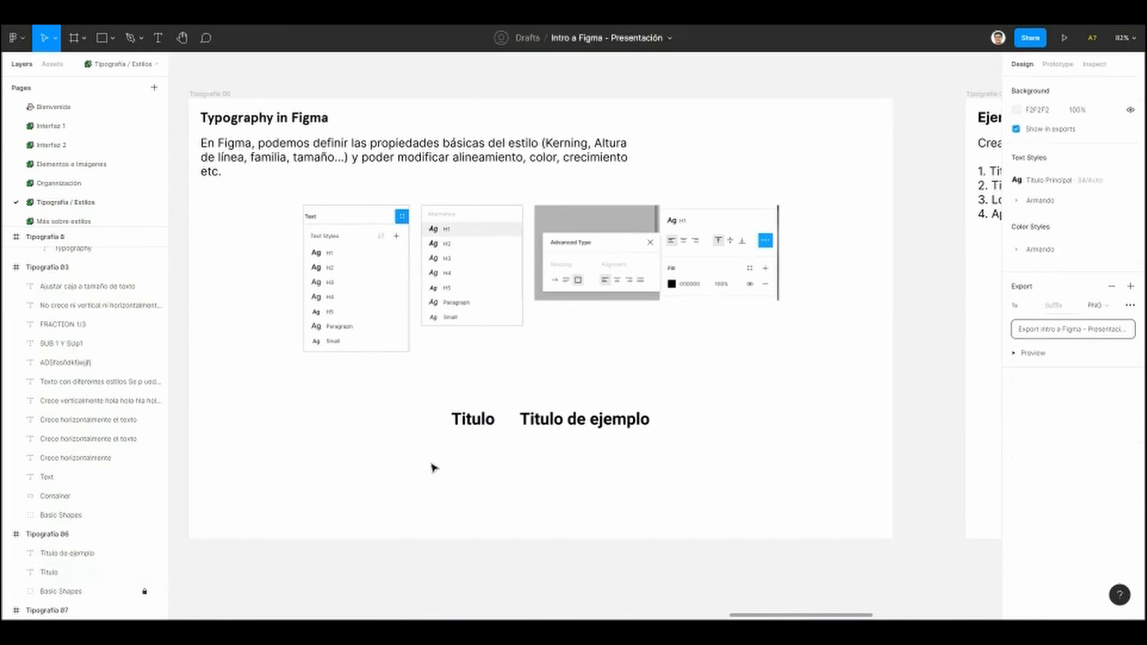
{"action": "left_click_drag", "start_coordinate": [434, 467], "coordinate": [653, 405]}
{"action": "left_click", "coordinate": [382, 425]}
{"action": "left_click_drag", "start_coordinate": [377, 409], "coordinate": [673, 445]}
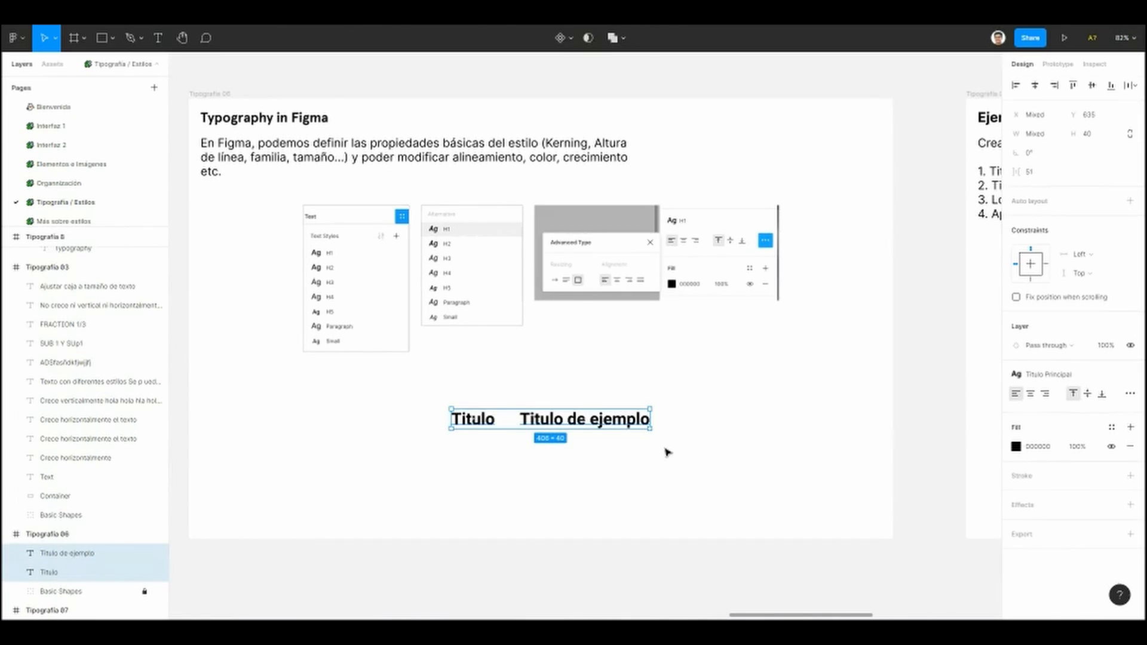
{"action": "left_click", "coordinate": [666, 451]}
{"action": "left_click", "coordinate": [482, 418]}
{"action": "key", "text": "Delete"}
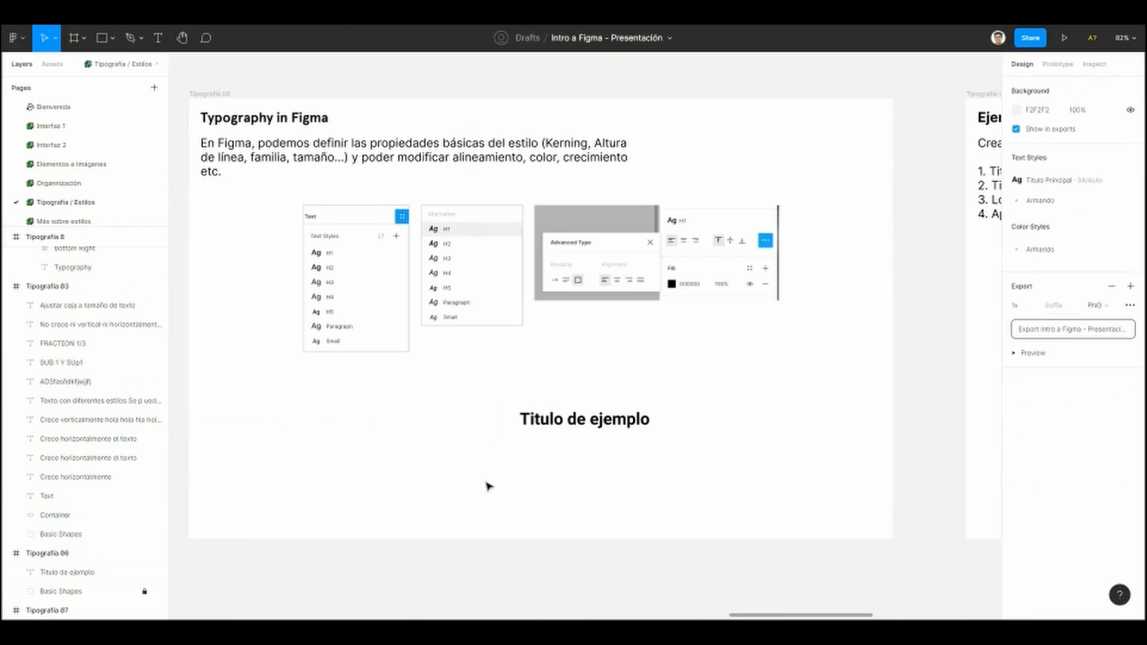
Step: Move the "Titulo de ejemplo" text to about X 514, Y 615 on the slide and deselect it
{"action": "scroll", "coordinate": [489, 486], "scroll_direction": "up", "scroll_amount": 2}
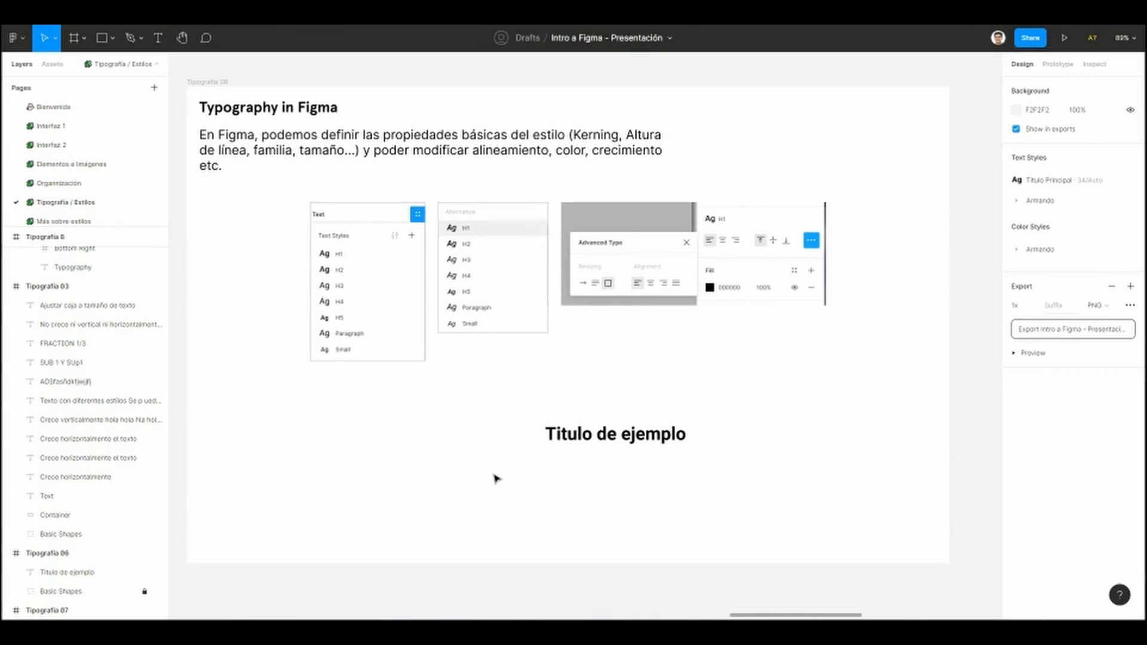
{"action": "left_click_drag", "start_coordinate": [469, 350], "coordinate": [456, 330]}
{"action": "scroll", "coordinate": [455, 354], "scroll_direction": "up", "scroll_amount": 1}
{"action": "scroll", "coordinate": [460, 359], "scroll_direction": "up", "scroll_amount": 1}
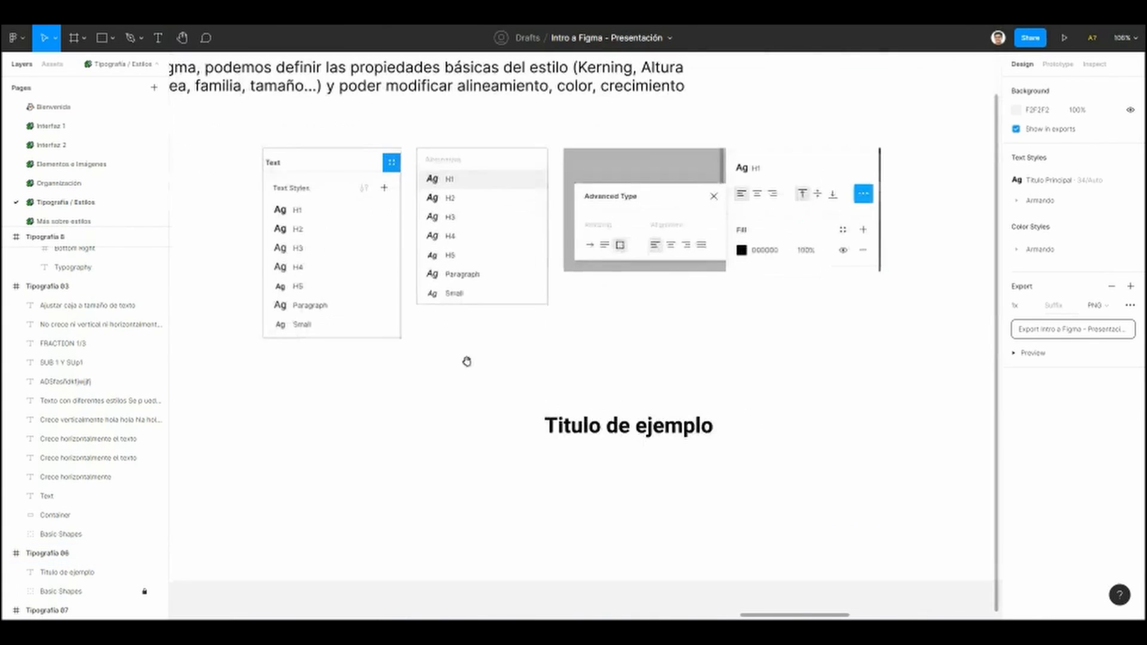
{"action": "scroll", "coordinate": [466, 355], "scroll_direction": "down", "scroll_amount": 1}
{"action": "left_click", "coordinate": [588, 412]}
{"action": "left_click_drag", "start_coordinate": [597, 408], "coordinate": [493, 396]}
{"action": "left_click", "coordinate": [507, 443]}
Step: Detach the Título Principal text style from the "Titulo de ejemplo" text
{"action": "scroll", "coordinate": [507, 442], "scroll_direction": "up", "scroll_amount": 2}
{"action": "left_click", "coordinate": [549, 379]}
{"action": "left_click_drag", "start_coordinate": [494, 448], "coordinate": [515, 461]}
{"action": "left_click", "coordinate": [1131, 327]}
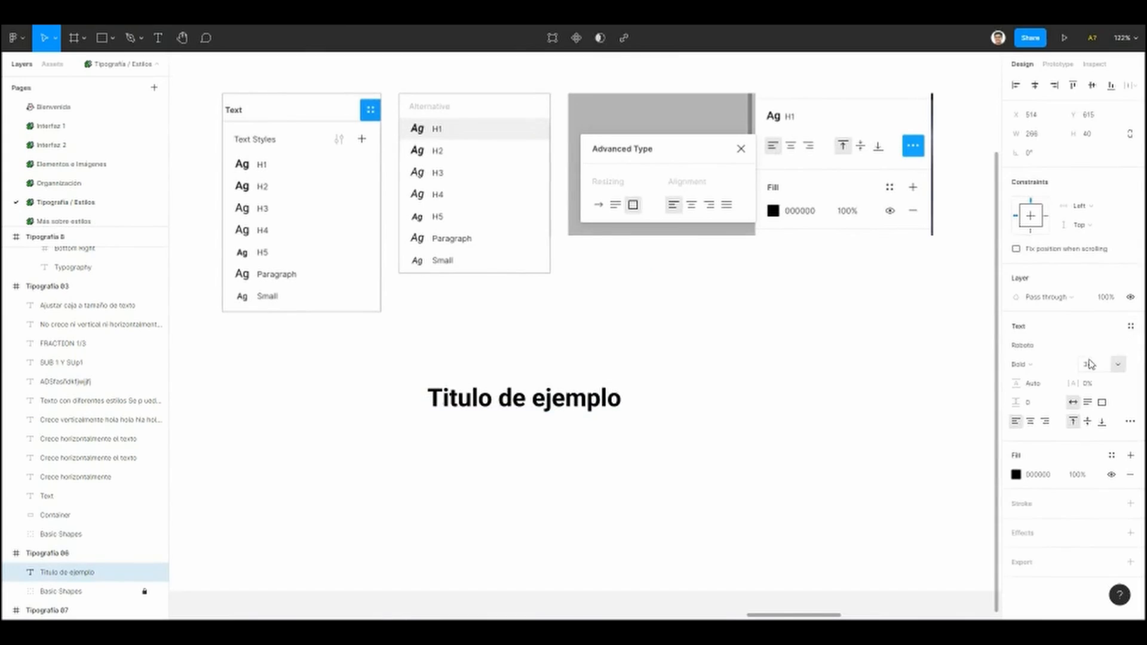
{"action": "left_click", "coordinate": [878, 396]}
{"action": "left_click", "coordinate": [1134, 182]}
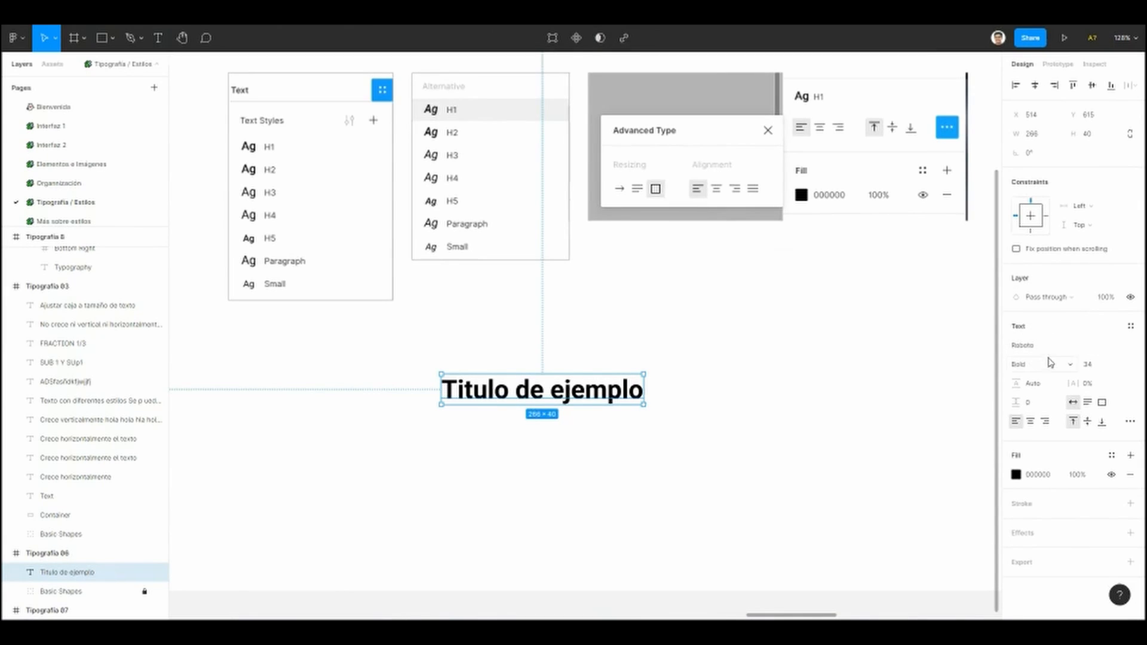
Step: Set the font size of the "Titulo de ejemplo" text to 48
{"action": "left_click", "coordinate": [1114, 349]}
{"action": "left_click", "coordinate": [1076, 324]}
{"action": "left_click", "coordinate": [1047, 368]}
{"action": "left_click", "coordinate": [1031, 298]}
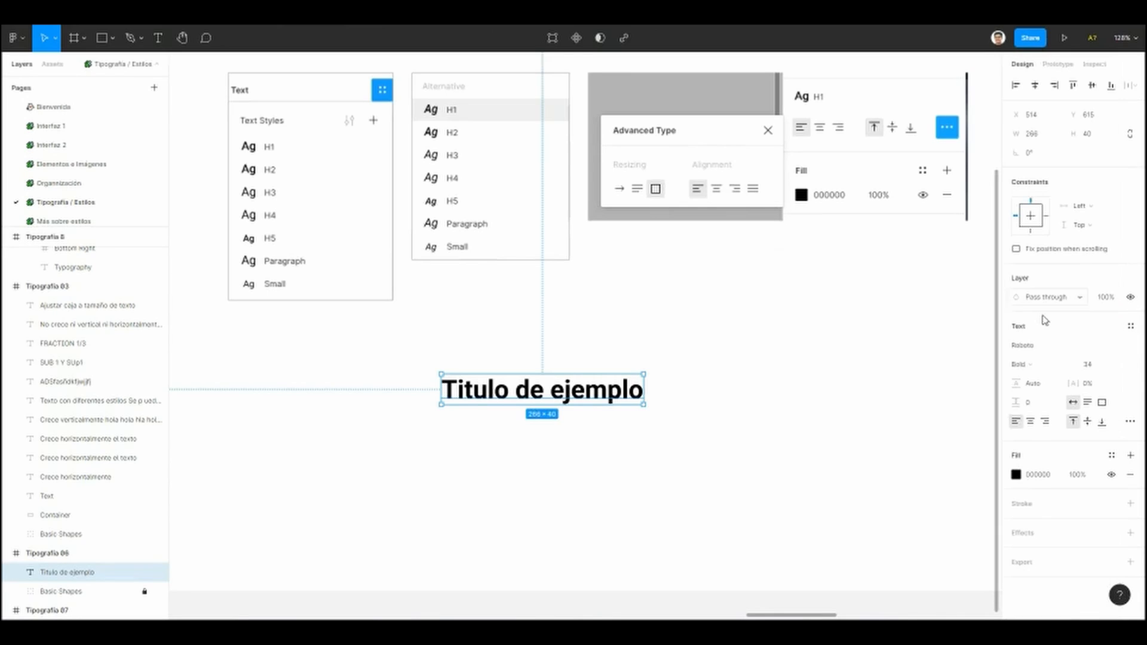
{"action": "left_click", "coordinate": [1118, 367]}
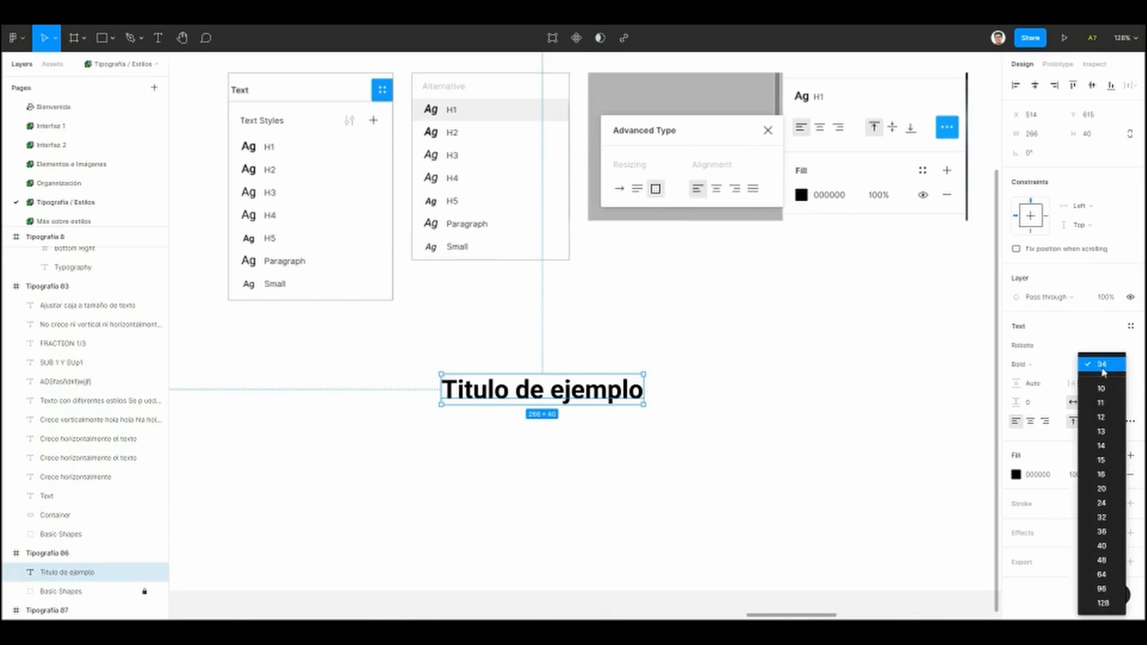
{"action": "left_click", "coordinate": [1110, 560]}
{"action": "scroll", "coordinate": [770, 465], "scroll_direction": "right", "scroll_amount": 1}
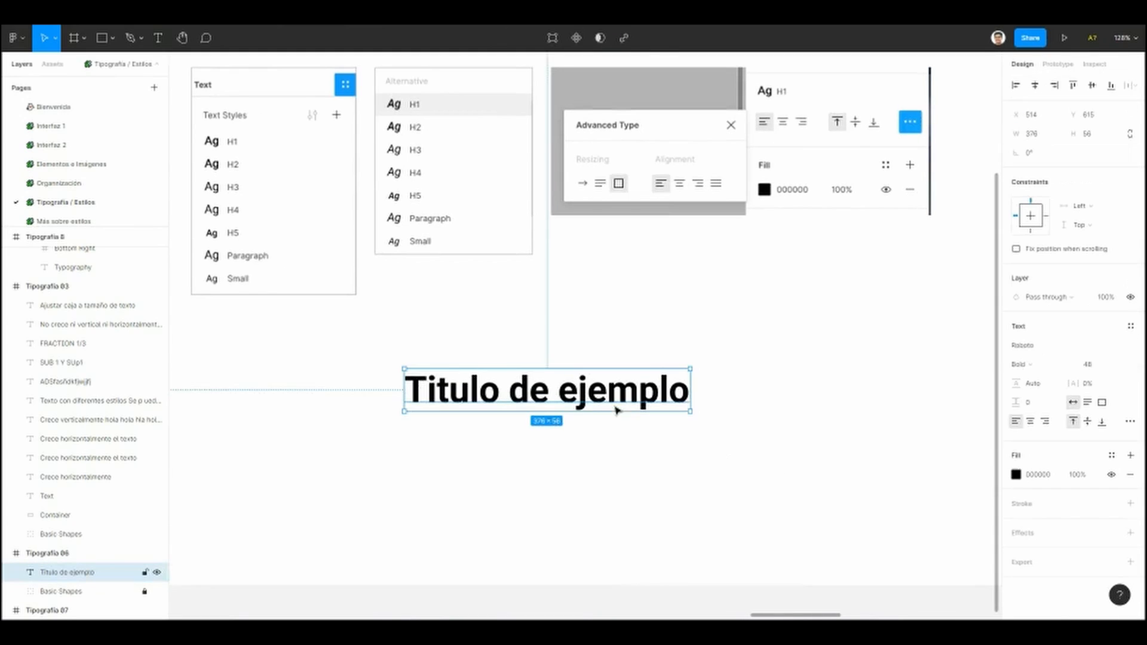
Step: Increase the letter spacing of the "Titulo de ejemplo" text to 6.5% and deselect it
{"action": "left_click_drag", "start_coordinate": [1074, 385], "coordinate": [1083, 384]}
{"action": "left_click", "coordinate": [750, 468]}
{"action": "scroll", "coordinate": [530, 422], "scroll_direction": "right", "scroll_amount": 1}
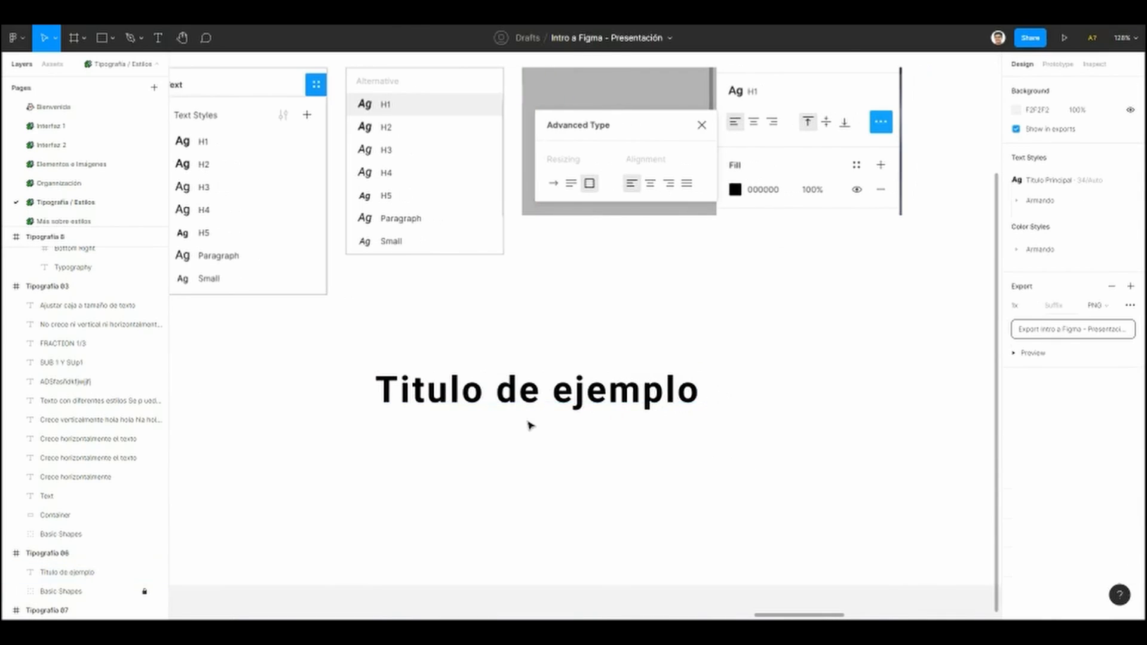
Step: Replace "de ejemplo" with "Grande" in the title so that it reads "Titulo Grande"
{"action": "key", "text": "t"}
{"action": "left_click_drag", "start_coordinate": [505, 393], "coordinate": [789, 389]}
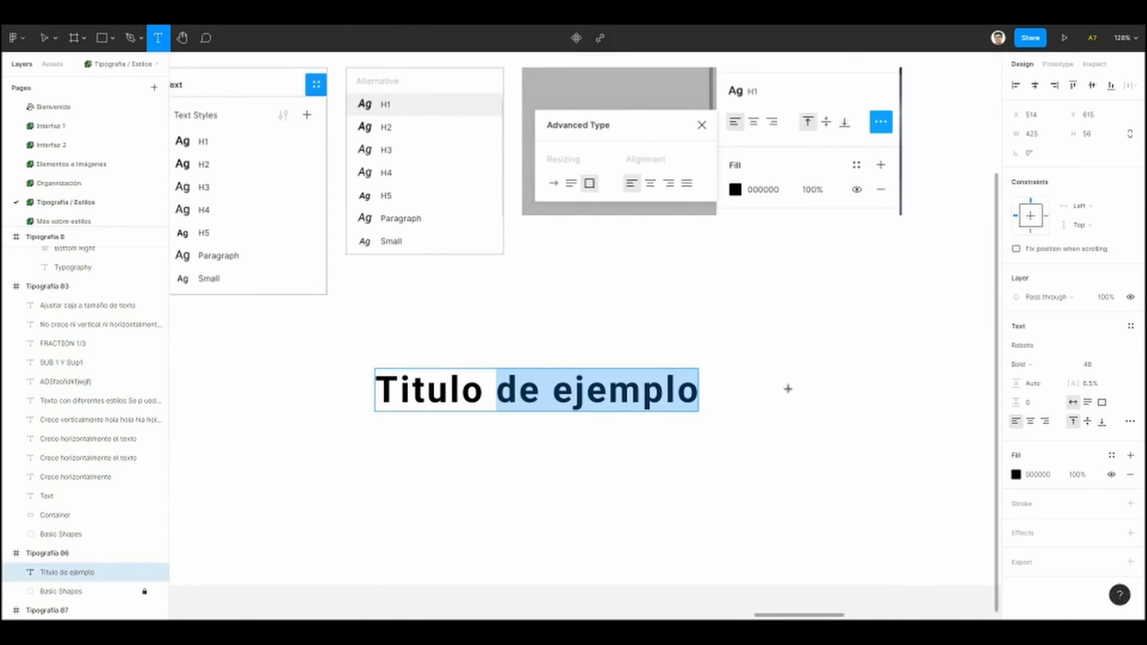
{"action": "type", "text": "Grande"}
{"action": "key", "text": "Escape"}
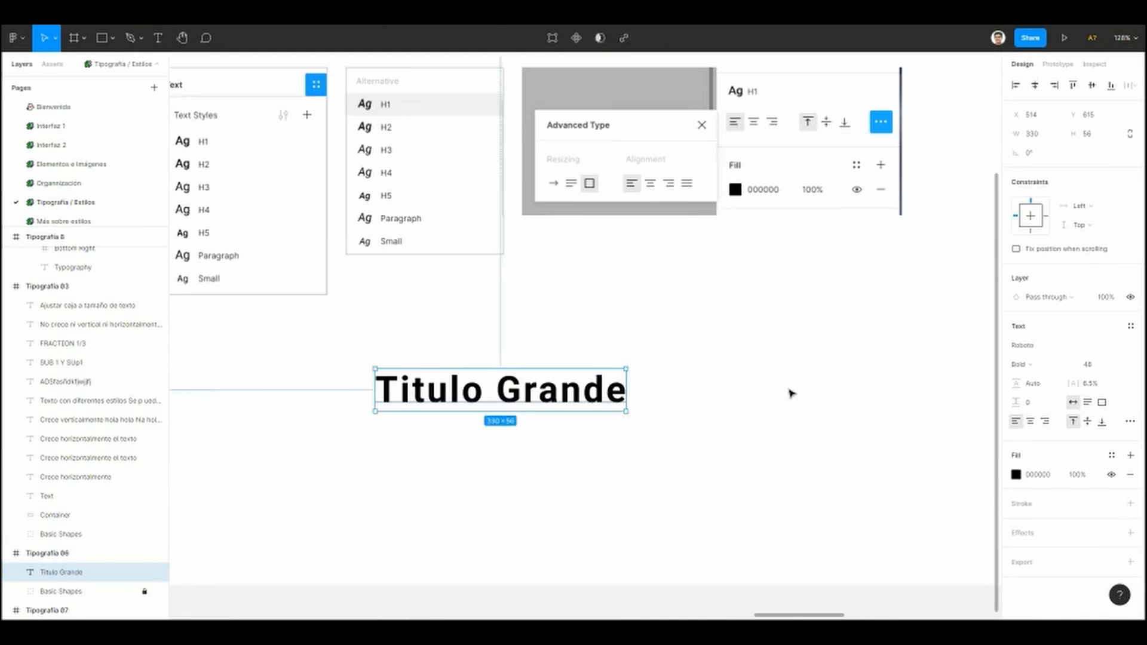
{"action": "key", "text": "Escape"}
{"action": "left_click_drag", "start_coordinate": [793, 386], "coordinate": [855, 369]}
{"action": "scroll", "coordinate": [748, 379], "scroll_direction": "right", "scroll_amount": 1}
{"action": "scroll", "coordinate": [747, 379], "scroll_direction": "up", "scroll_amount": 1}
Step: Create a new text style named "Titulo Grande" from the "Titulo Grande" text
{"action": "left_click", "coordinate": [507, 396]}
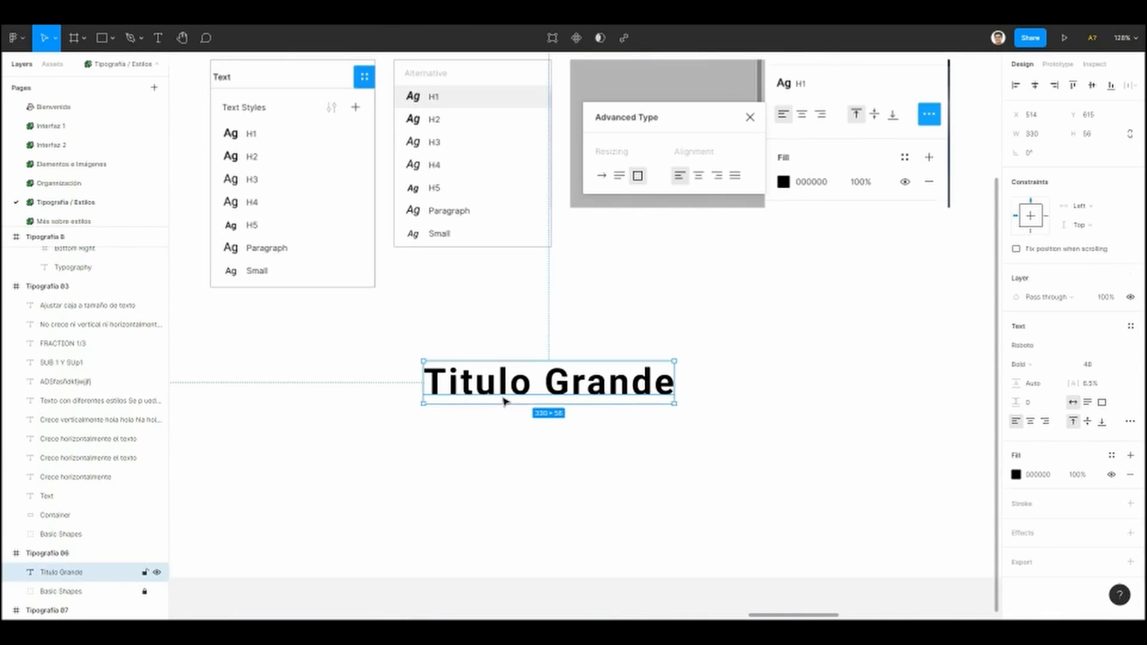
{"action": "left_click", "coordinate": [523, 457]}
{"action": "scroll", "coordinate": [514, 463], "scroll_direction": "up", "scroll_amount": 2}
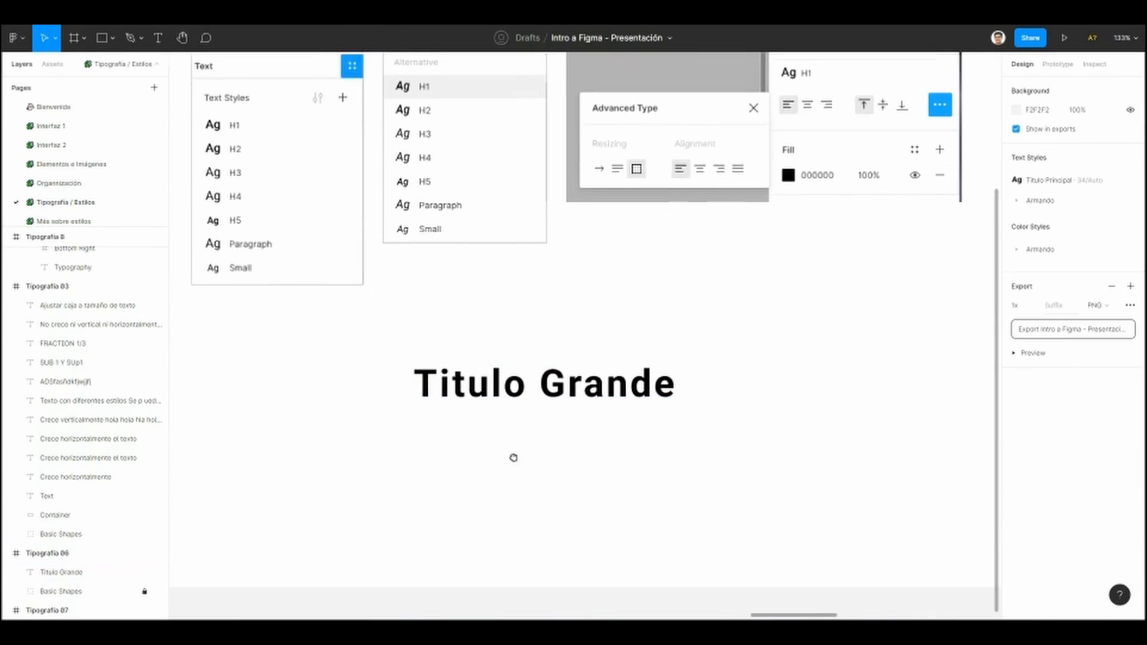
{"action": "left_click", "coordinate": [521, 393]}
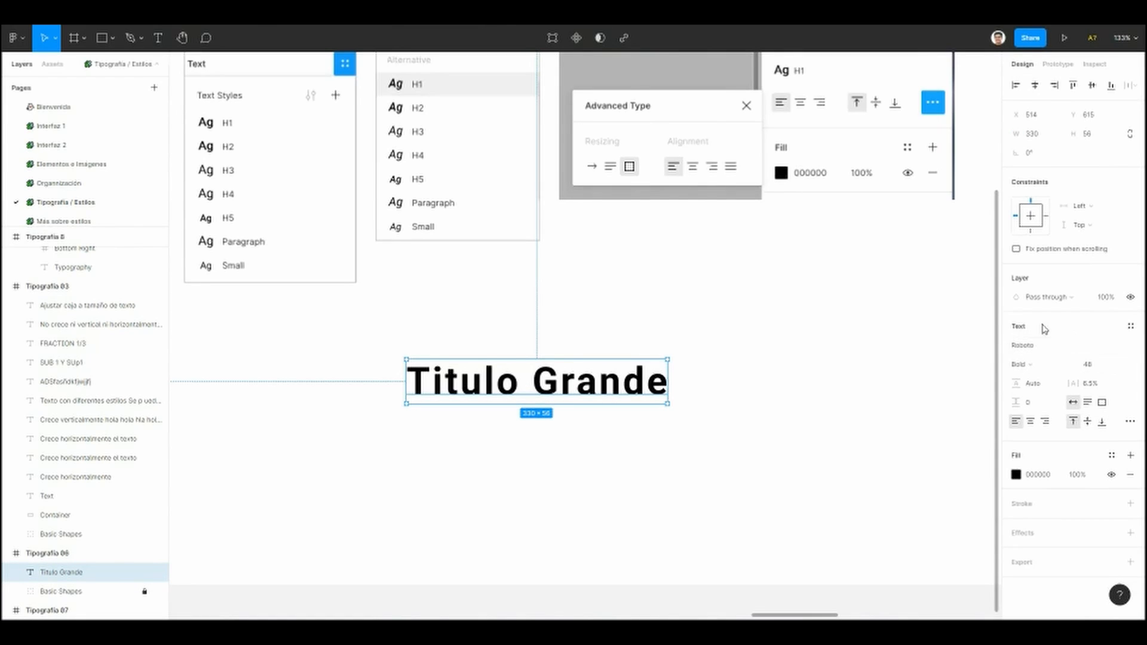
{"action": "left_click", "coordinate": [1131, 328]}
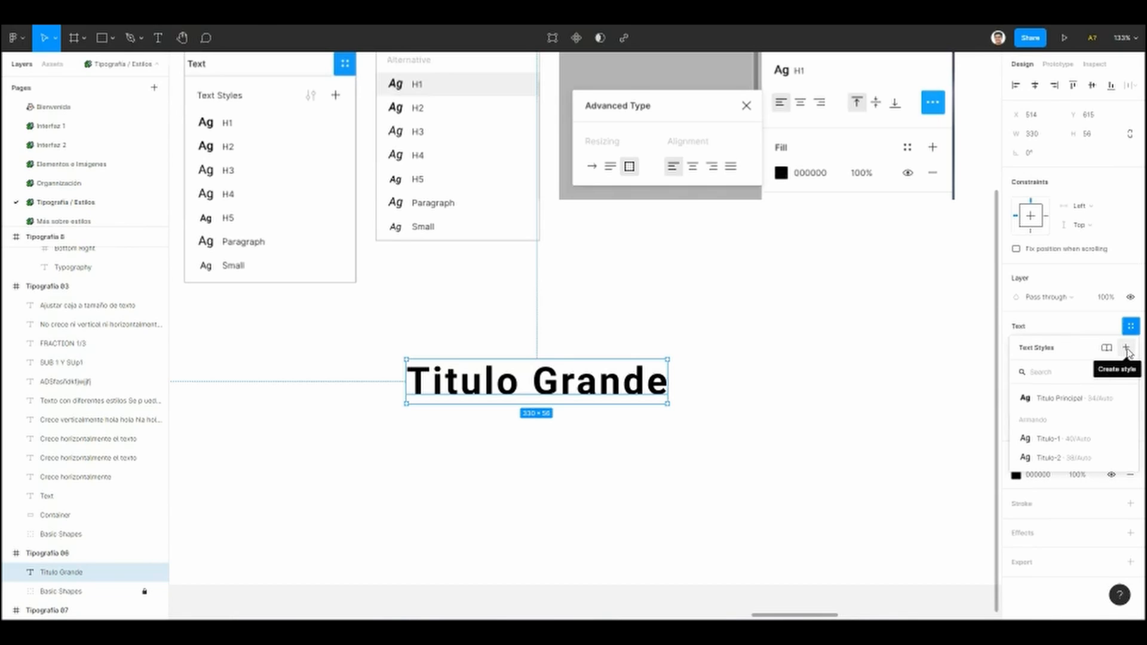
{"action": "left_click", "coordinate": [1127, 352]}
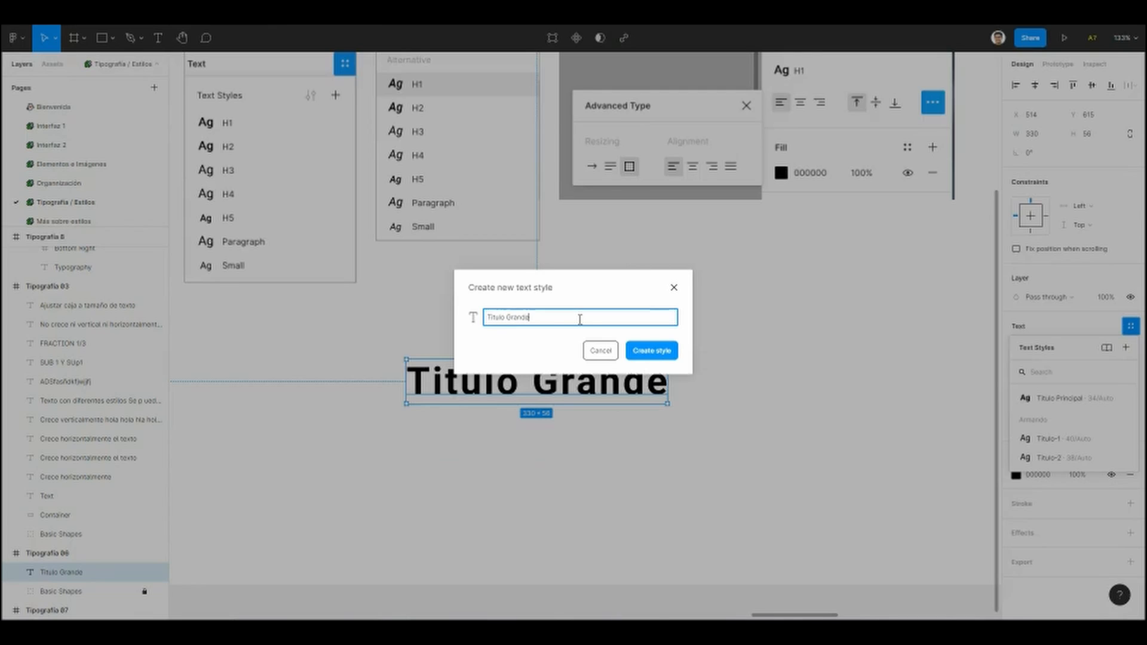
{"action": "left_click", "coordinate": [651, 353]}
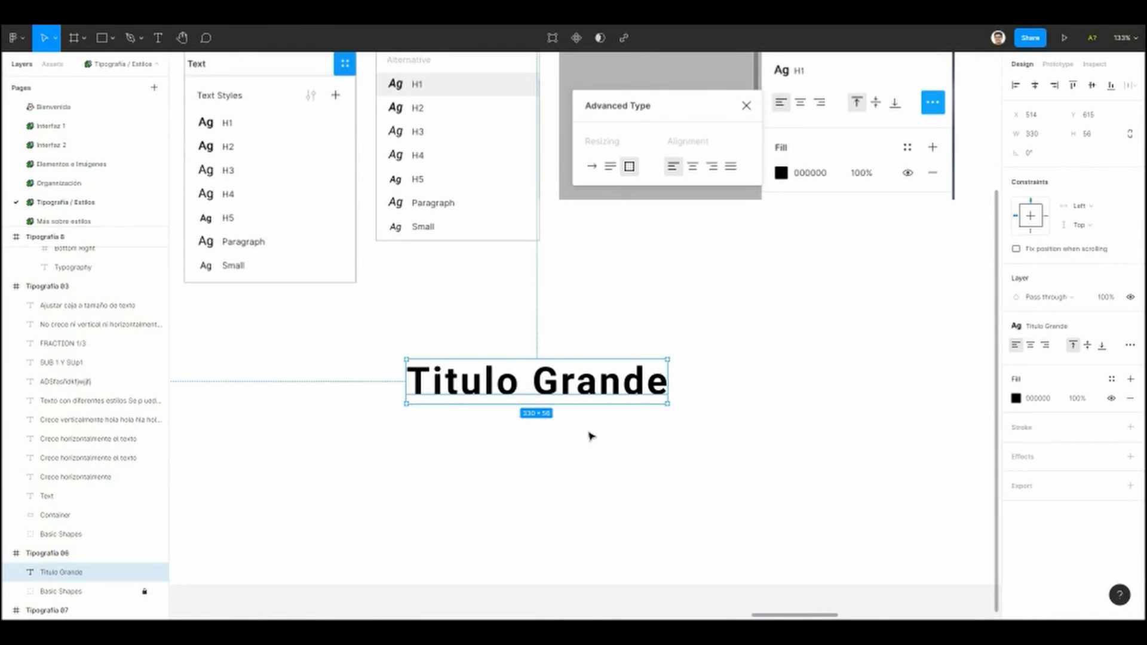
Step: Examine the "Titulo Grande" style on the selected text and in the file's list of text styles
{"action": "scroll", "coordinate": [565, 453], "scroll_direction": "down", "scroll_amount": 1}
{"action": "left_click", "coordinate": [559, 442]}
{"action": "left_click", "coordinate": [511, 384]}
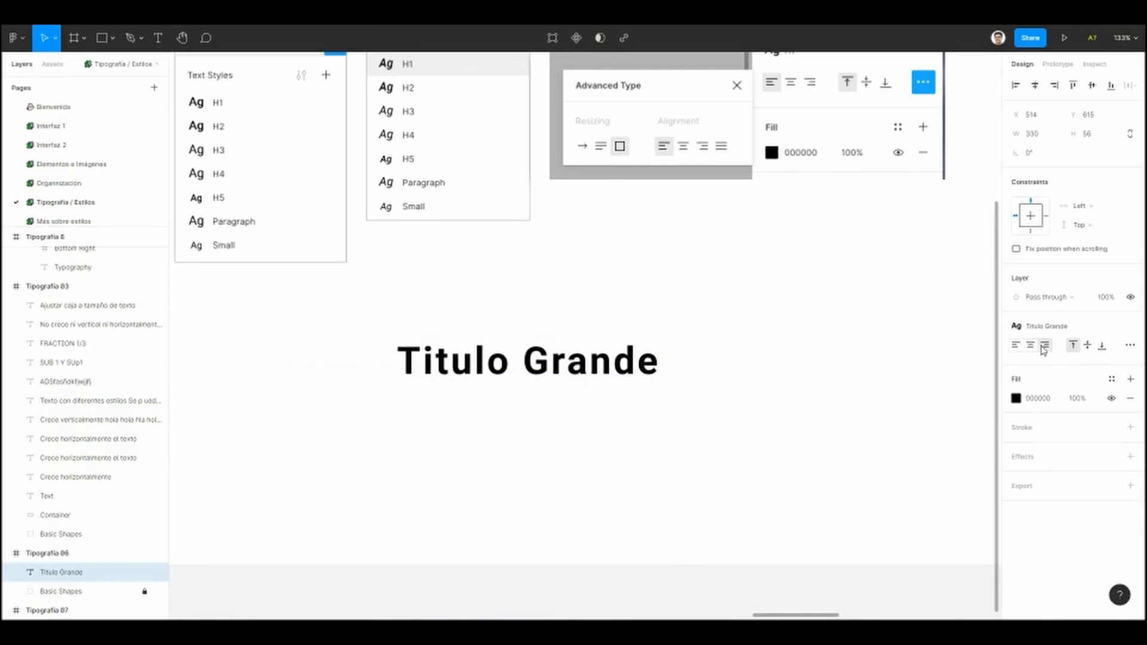
{"action": "left_click", "coordinate": [661, 456]}
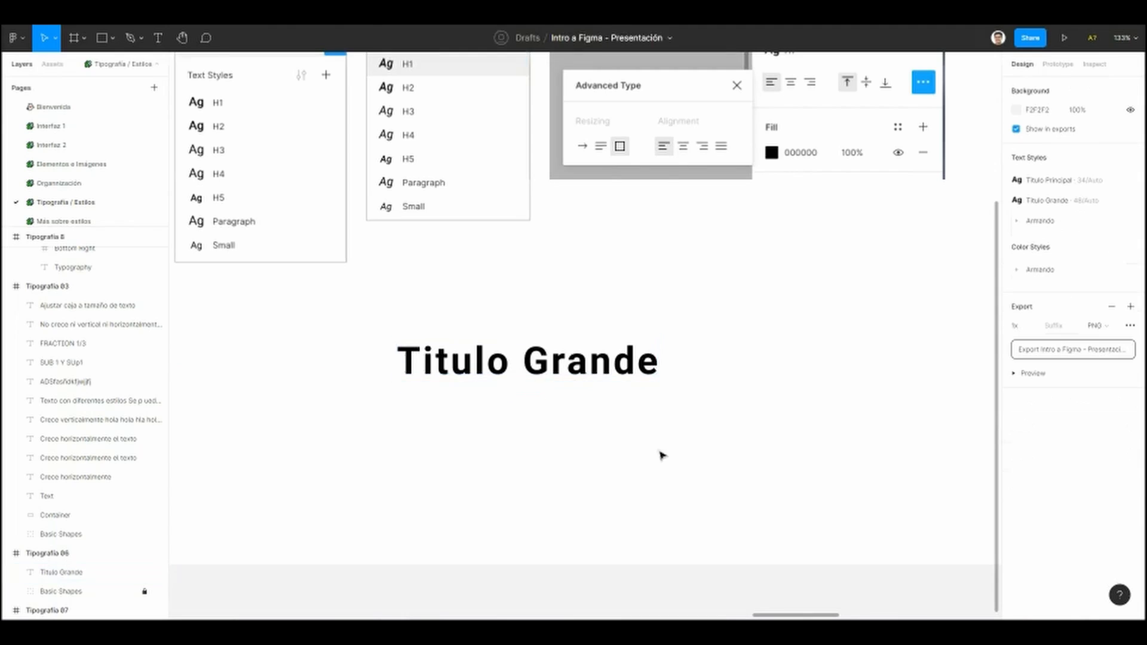
{"action": "scroll", "coordinate": [610, 381], "scroll_direction": "down", "scroll_amount": 2}
{"action": "scroll", "coordinate": [587, 380], "scroll_direction": "down", "scroll_amount": 3}
{"action": "scroll", "coordinate": [534, 407], "scroll_direction": "up", "scroll_amount": 2}
{"action": "left_click_drag", "start_coordinate": [556, 387], "coordinate": [519, 437]}
{"action": "left_click", "coordinate": [535, 368]}
{"action": "left_click", "coordinate": [530, 417]}
{"action": "scroll", "coordinate": [495, 423], "scroll_direction": "up", "scroll_amount": 1}
{"action": "scroll", "coordinate": [495, 422], "scroll_direction": "up", "scroll_amount": 1}
Step: Move the "Titulo Grande" text to about X 43, Y 232, below the slide's introductory paragraph
{"action": "left_click", "coordinate": [513, 353]}
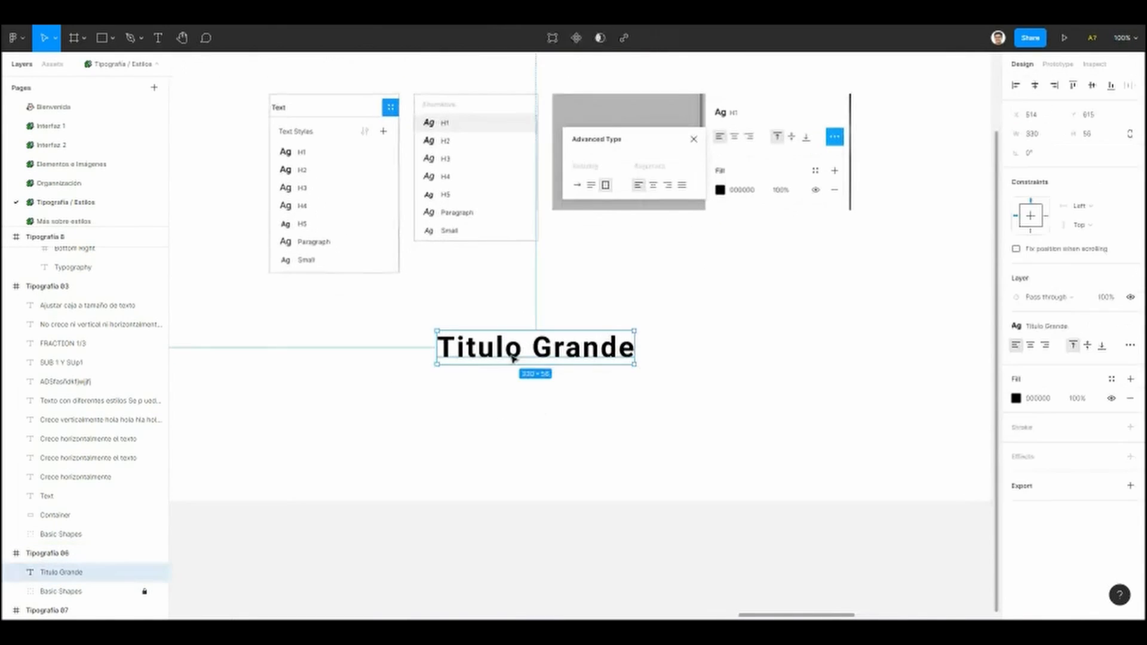
{"action": "left_click_drag", "start_coordinate": [500, 410], "coordinate": [273, 210]}
{"action": "left_click", "coordinate": [511, 427]}
{"action": "scroll", "coordinate": [504, 377], "scroll_direction": "down", "scroll_amount": 3}
{"action": "left_click_drag", "start_coordinate": [268, 294], "coordinate": [265, 270]}
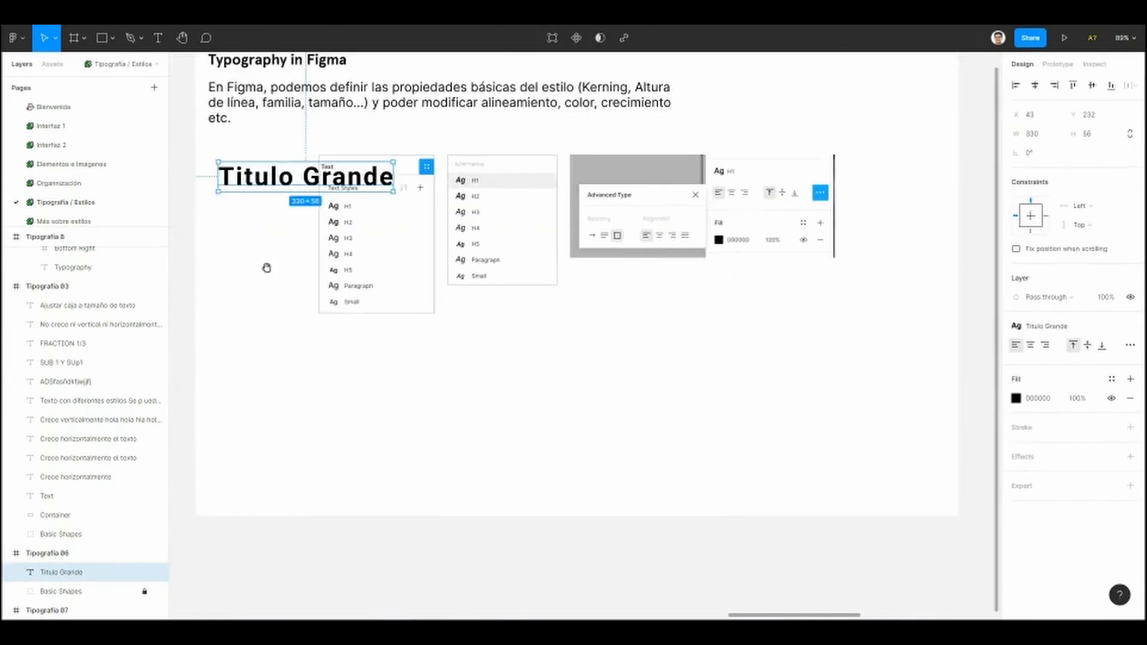
{"action": "left_click", "coordinate": [269, 263]}
Step: Place copies of the "Titulo Grande" text in the slide's lower-left and lower-right corners, the latter at about X 1020, Y 765
{"action": "left_click_drag", "start_coordinate": [263, 188], "coordinate": [781, 469]}
{"action": "left_click", "coordinate": [782, 546]}
{"action": "left_click_drag", "start_coordinate": [775, 547], "coordinate": [754, 547]}
{"action": "scroll", "coordinate": [502, 447], "scroll_direction": "up", "scroll_amount": 2}
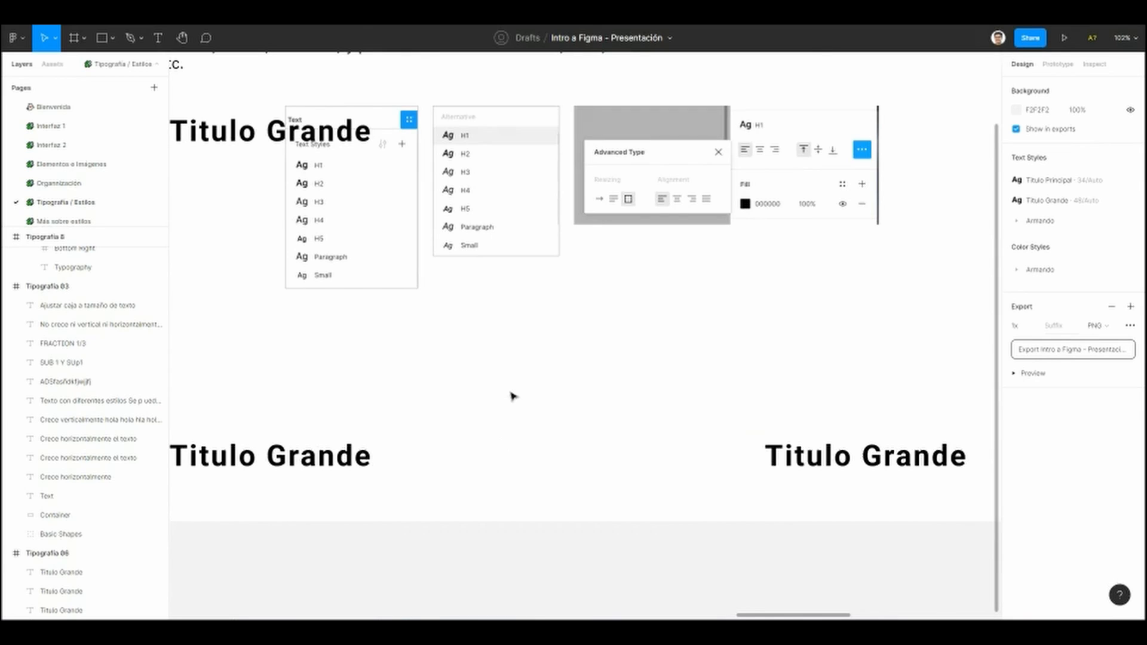
Step: Edit the "Titulo Grande" text style and set its font size to 64
{"action": "scroll", "coordinate": [512, 397], "scroll_direction": "right", "scroll_amount": 3}
{"action": "scroll", "coordinate": [533, 461], "scroll_direction": "up", "scroll_amount": 2}
{"action": "left_click", "coordinate": [530, 454]}
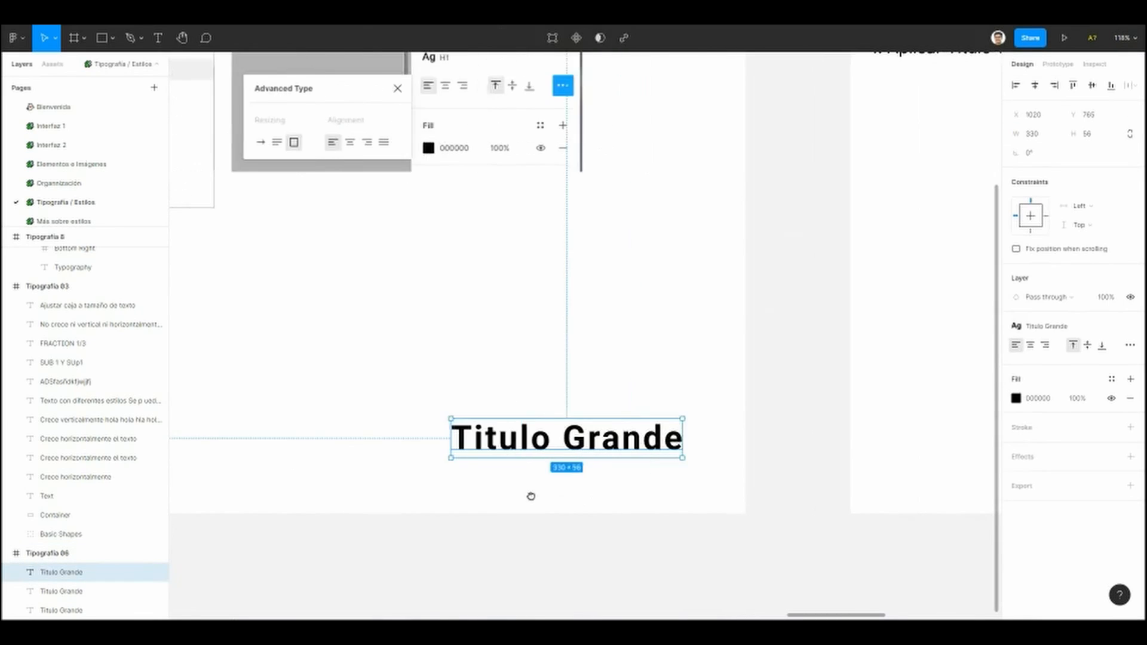
{"action": "left_click", "coordinate": [530, 494]}
{"action": "scroll", "coordinate": [601, 484], "scroll_direction": "down", "scroll_amount": 1}
{"action": "scroll", "coordinate": [602, 484], "scroll_direction": "right", "scroll_amount": 1}
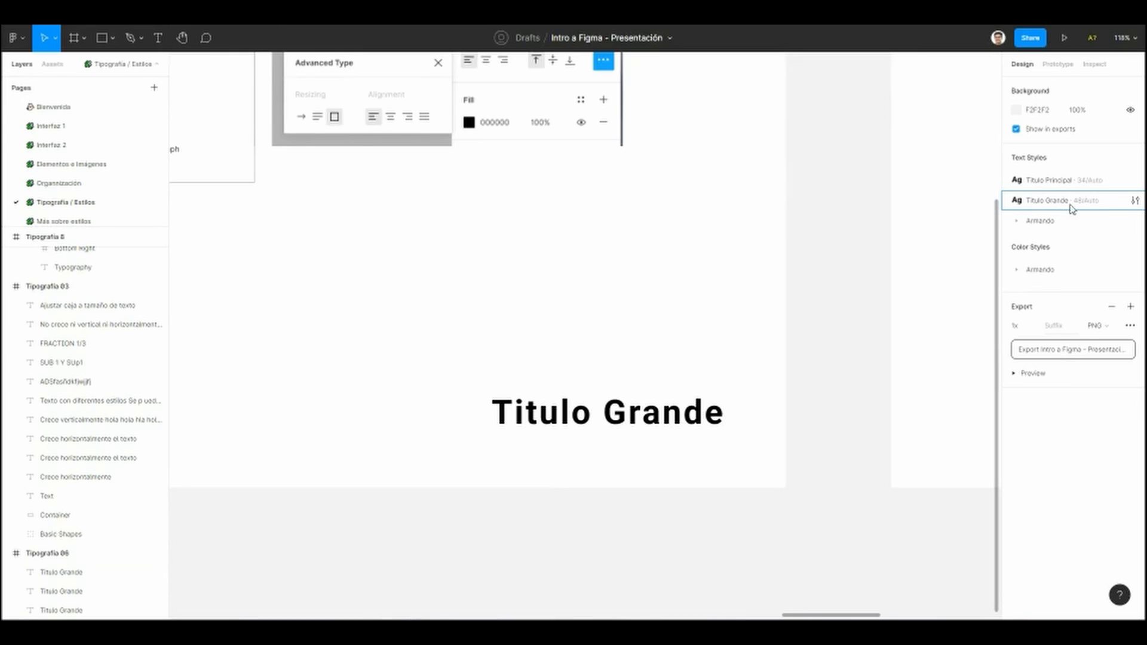
{"action": "left_click", "coordinate": [1135, 202]}
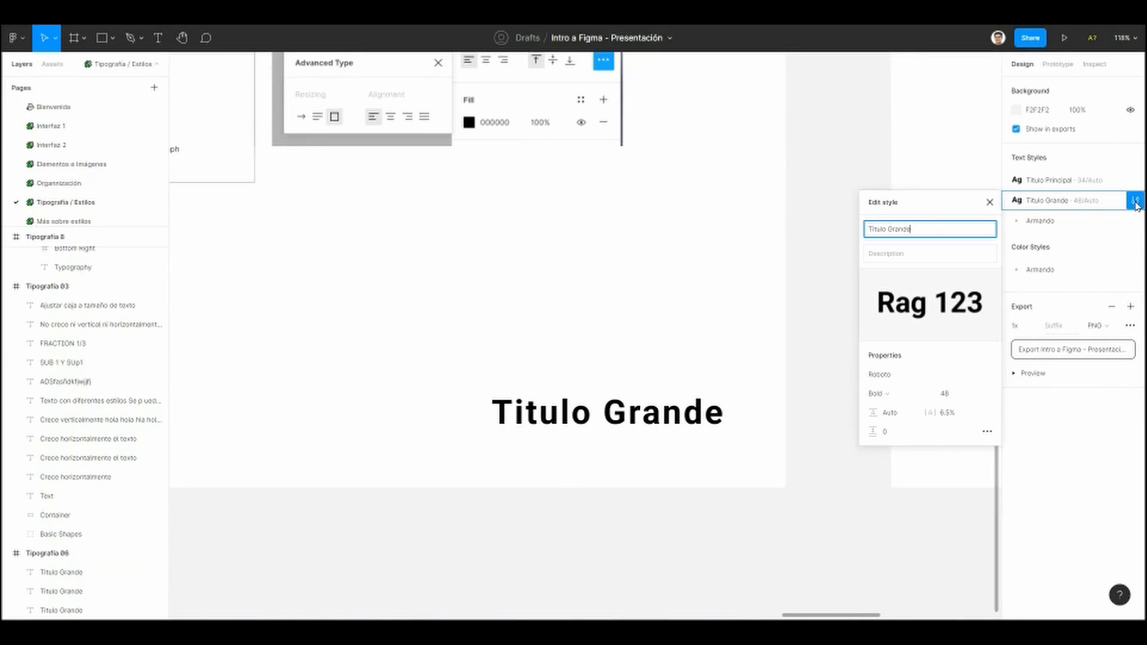
{"action": "left_click", "coordinate": [977, 396]}
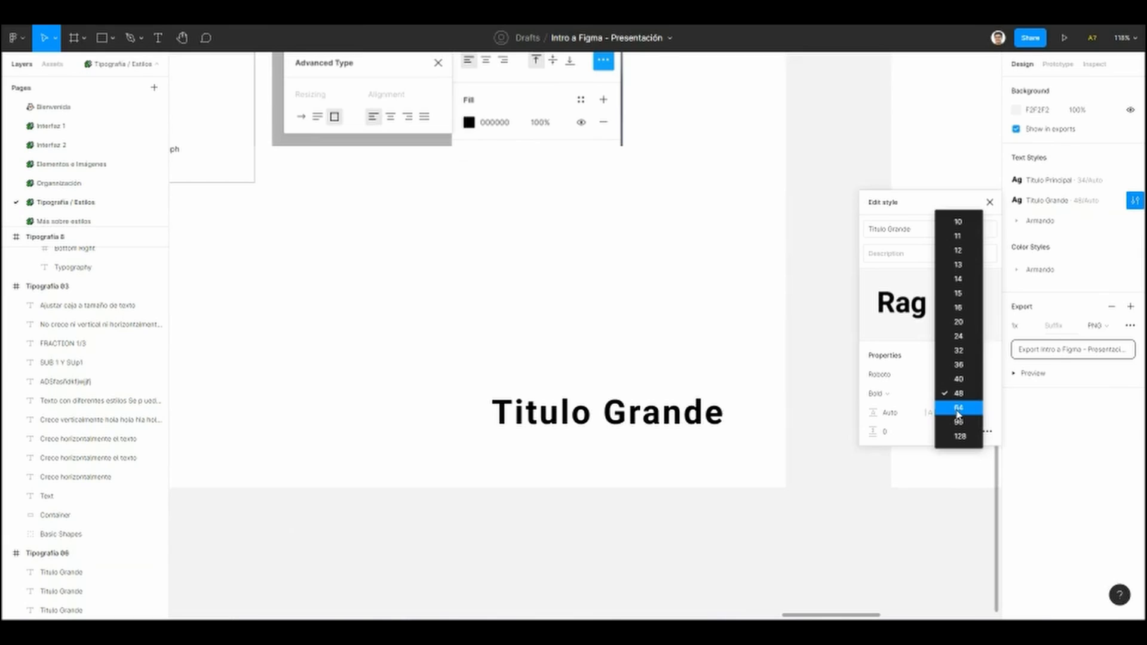
{"action": "left_click", "coordinate": [958, 409]}
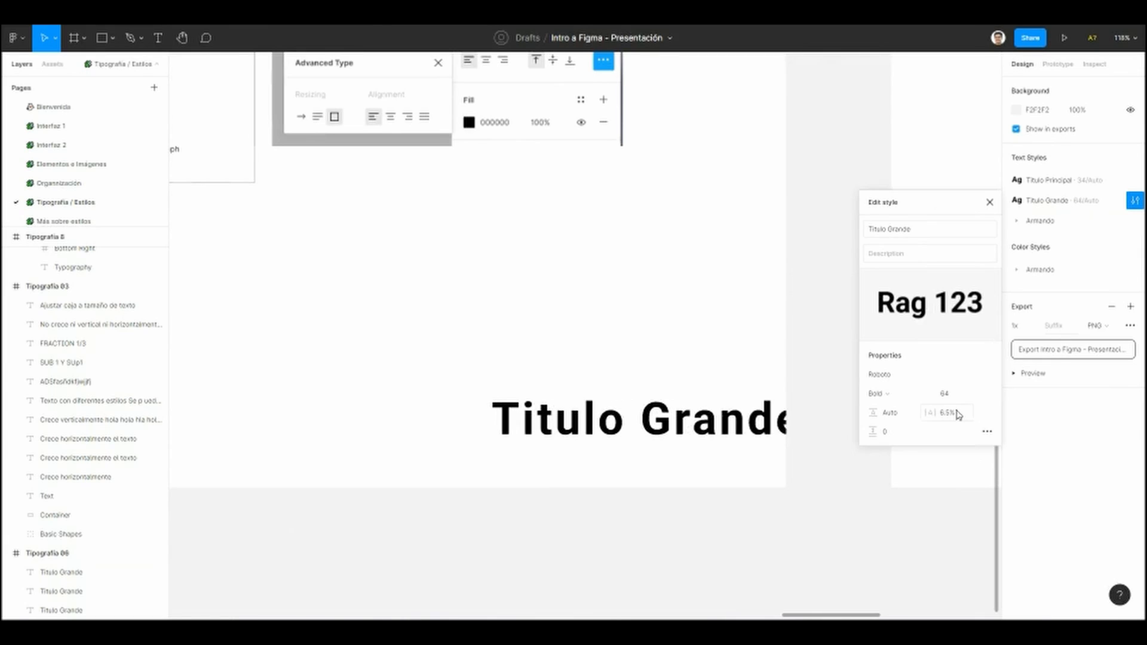
Step: Examine the "Titulo Grande" copies across the slide to compare how the style change affects each one
{"action": "left_click", "coordinate": [554, 429]}
{"action": "left_click", "coordinate": [554, 429]}
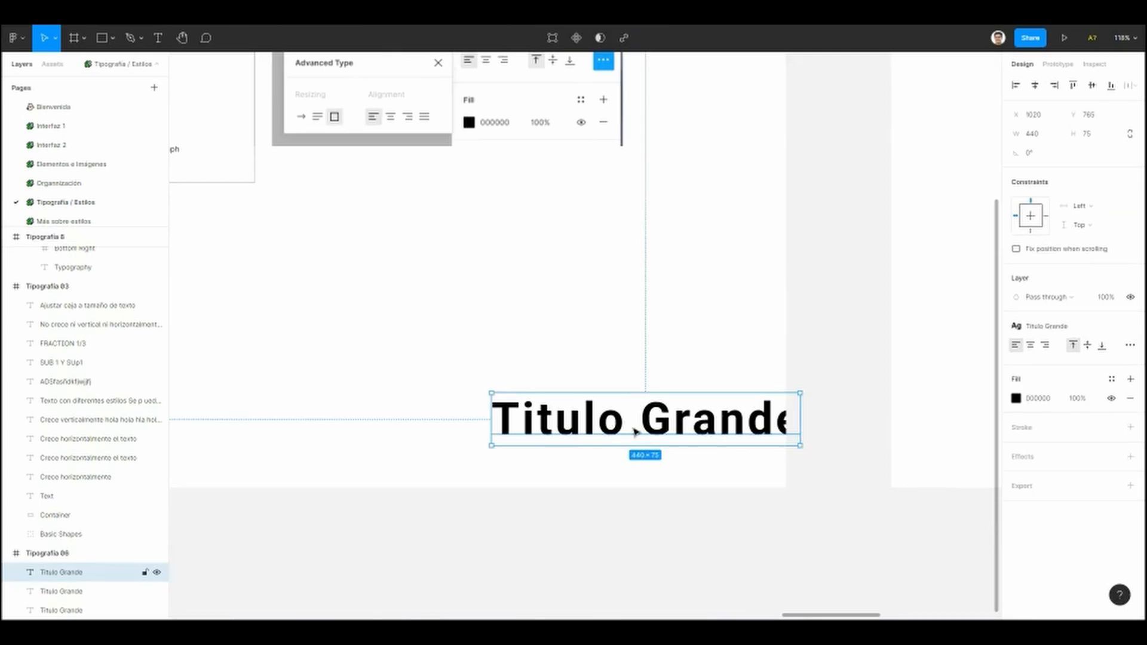
{"action": "left_click", "coordinate": [526, 331]}
{"action": "scroll", "coordinate": [461, 333], "scroll_direction": "left", "scroll_amount": 10}
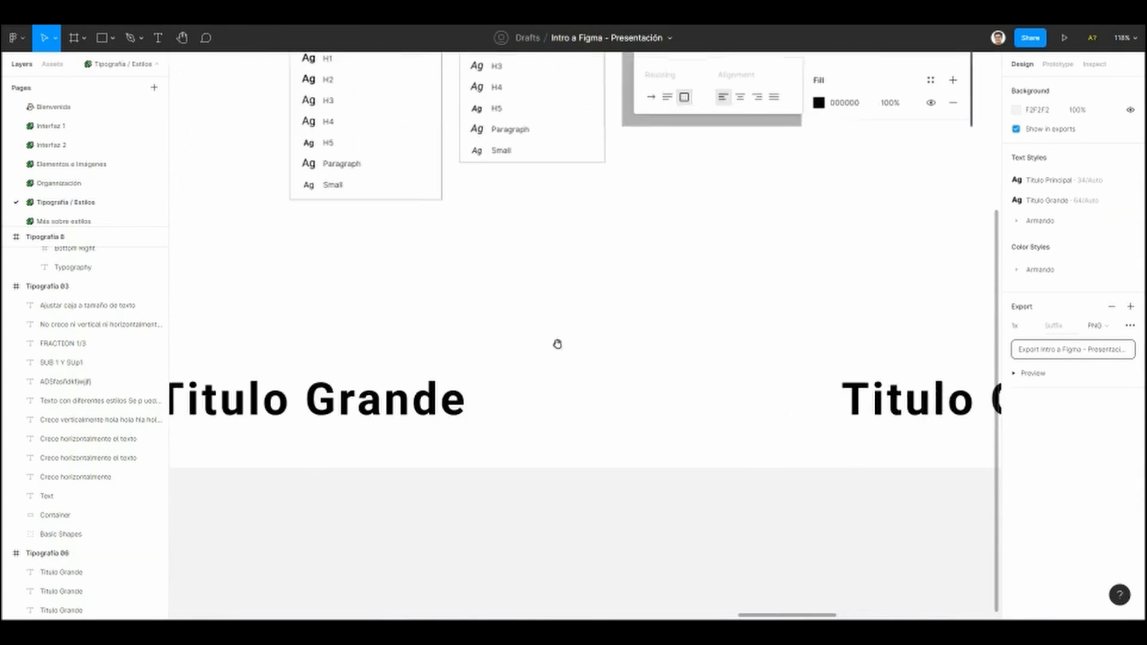
{"action": "left_click", "coordinate": [513, 423]}
{"action": "scroll", "coordinate": [454, 376], "scroll_direction": "up", "scroll_amount": 4}
{"action": "left_click", "coordinate": [414, 315]}
{"action": "scroll", "coordinate": [384, 320], "scroll_direction": "up", "scroll_amount": 1}
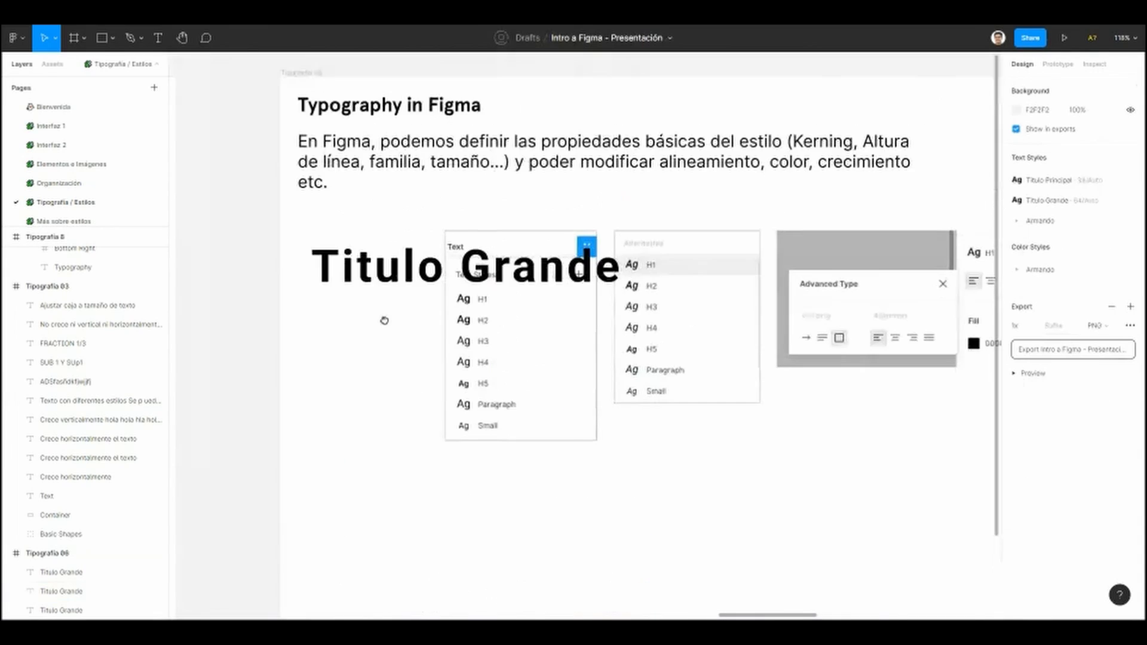
{"action": "left_click", "coordinate": [380, 273]}
{"action": "scroll", "coordinate": [384, 405], "scroll_direction": "down", "scroll_amount": 5}
{"action": "scroll", "coordinate": [366, 328], "scroll_direction": "up", "scroll_amount": 1}
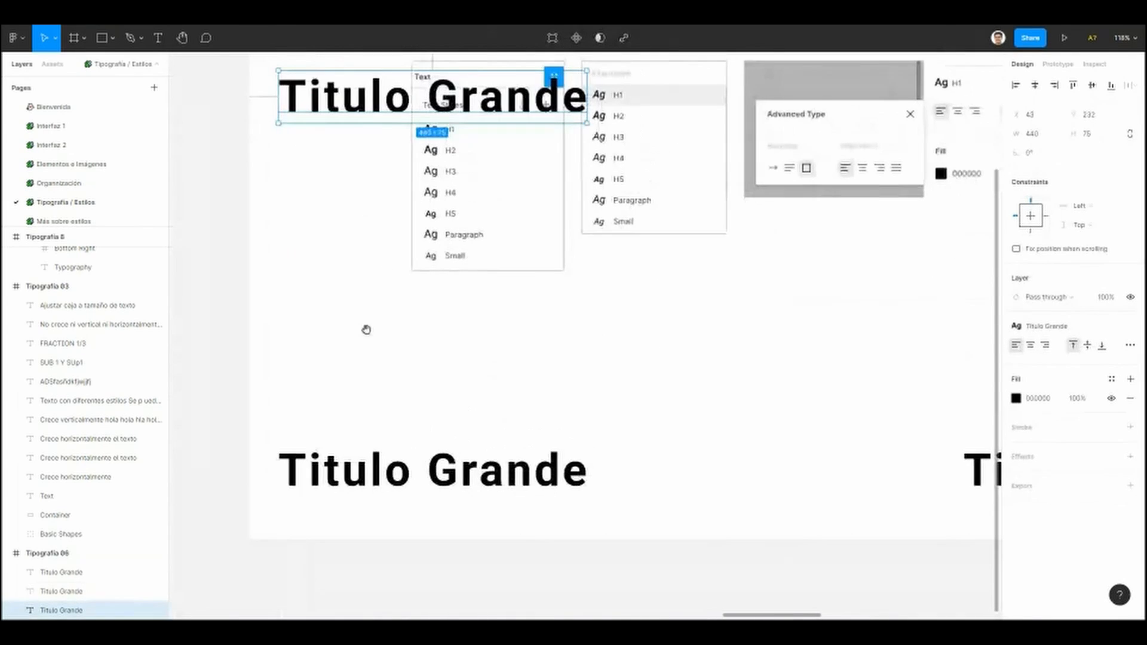
Step: Move the lower-left and lower-right "Titulo Grande" texts slightly inward from the slide's edges
{"action": "left_click", "coordinate": [385, 475]}
{"action": "left_click_drag", "start_coordinate": [357, 321], "coordinate": [358, 266]}
{"action": "left_click", "coordinate": [359, 173]}
{"action": "left_click", "coordinate": [363, 417]}
{"action": "left_click_drag", "start_coordinate": [739, 408], "coordinate": [534, 417]}
{"action": "left_click_drag", "start_coordinate": [728, 403], "coordinate": [666, 408]}
{"action": "left_click", "coordinate": [699, 432]}
{"action": "left_click", "coordinate": [549, 365]}
{"action": "scroll", "coordinate": [579, 410], "scroll_direction": "left", "scroll_amount": 6}
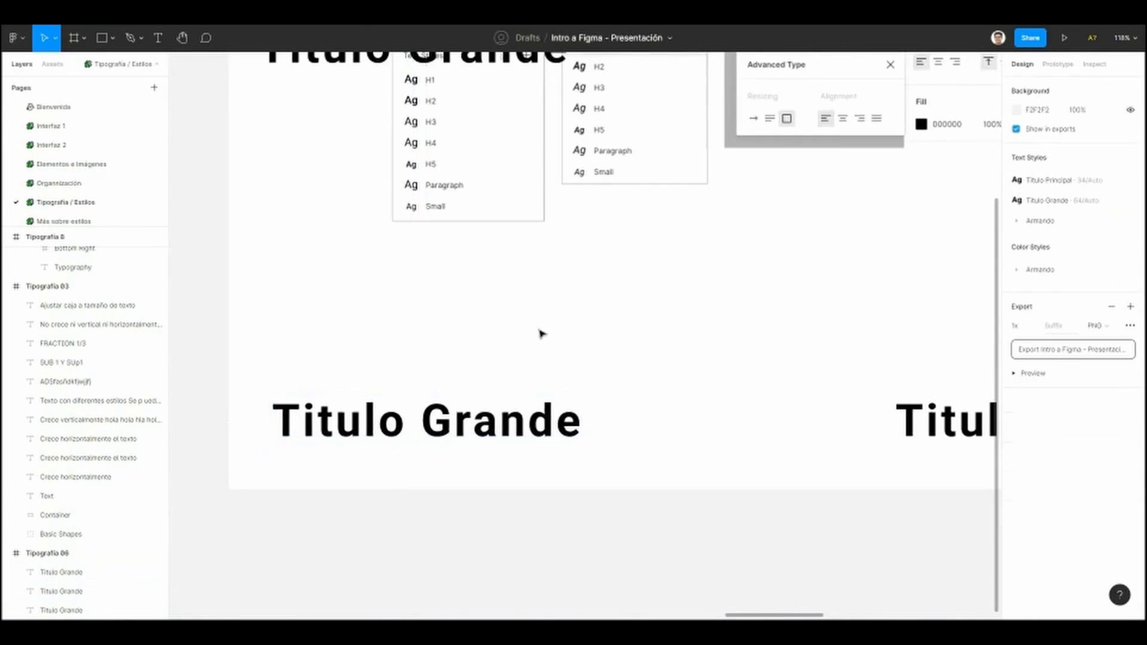
Step: Align the upper "Titulo Grande" text with the left edge of the lower-left copy and deselect it
{"action": "scroll", "coordinate": [522, 430], "scroll_direction": "up", "scroll_amount": 3}
{"action": "scroll", "coordinate": [522, 431], "scroll_direction": "down", "scroll_amount": 3}
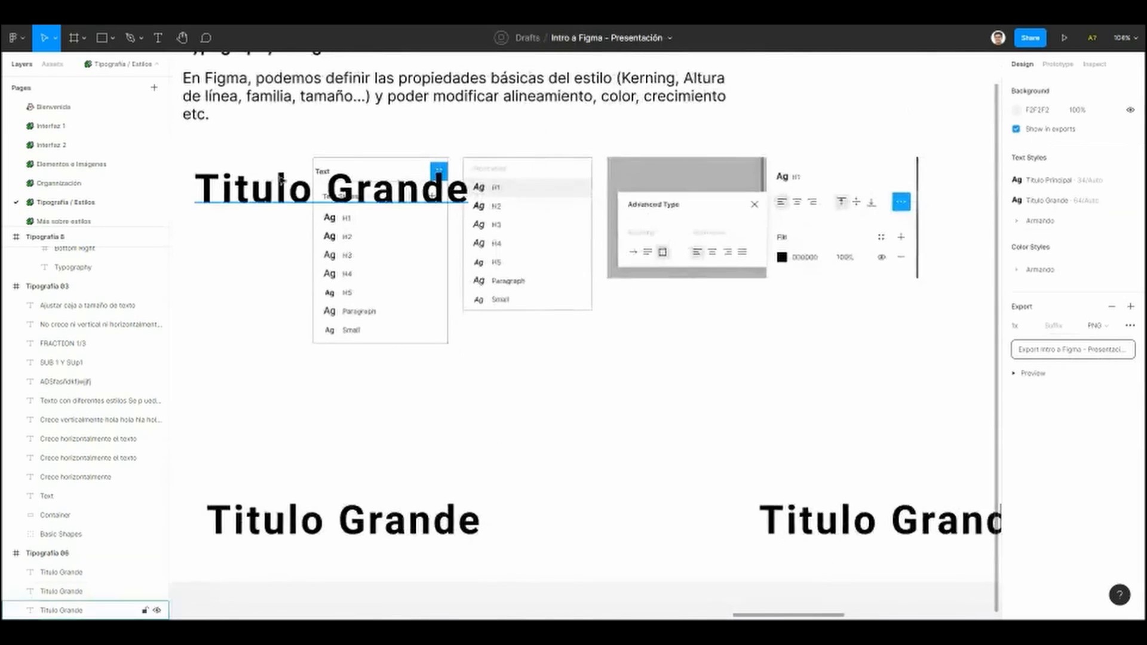
{"action": "scroll", "coordinate": [492, 440], "scroll_direction": "left", "scroll_amount": 3}
{"action": "left_click_drag", "start_coordinate": [312, 195], "coordinate": [327, 193]}
{"action": "left_click", "coordinate": [362, 356]}
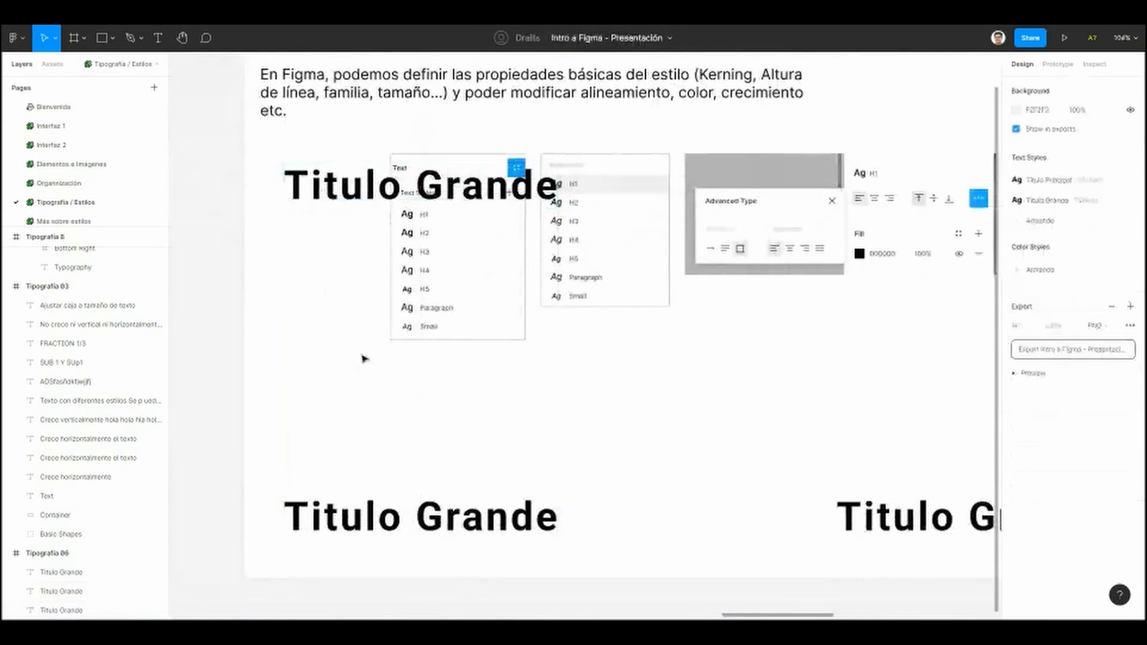
Step: Review the three styled titles on the slide and read the instructions on the "Ejercicio (Textos)" slide
{"action": "scroll", "coordinate": [364, 359], "scroll_direction": "down", "scroll_amount": 4}
{"action": "scroll", "coordinate": [419, 399], "scroll_direction": "right", "scroll_amount": 2}
{"action": "scroll", "coordinate": [346, 386], "scroll_direction": "up", "scroll_amount": 3}
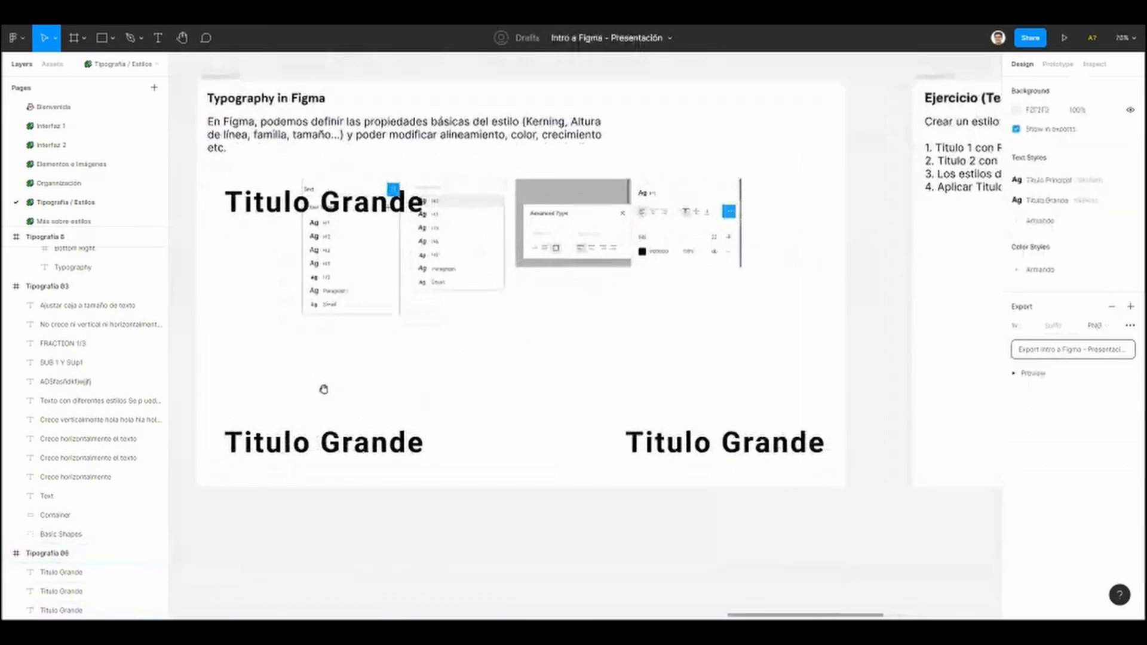
{"action": "scroll", "coordinate": [324, 389], "scroll_direction": "left", "scroll_amount": 1}
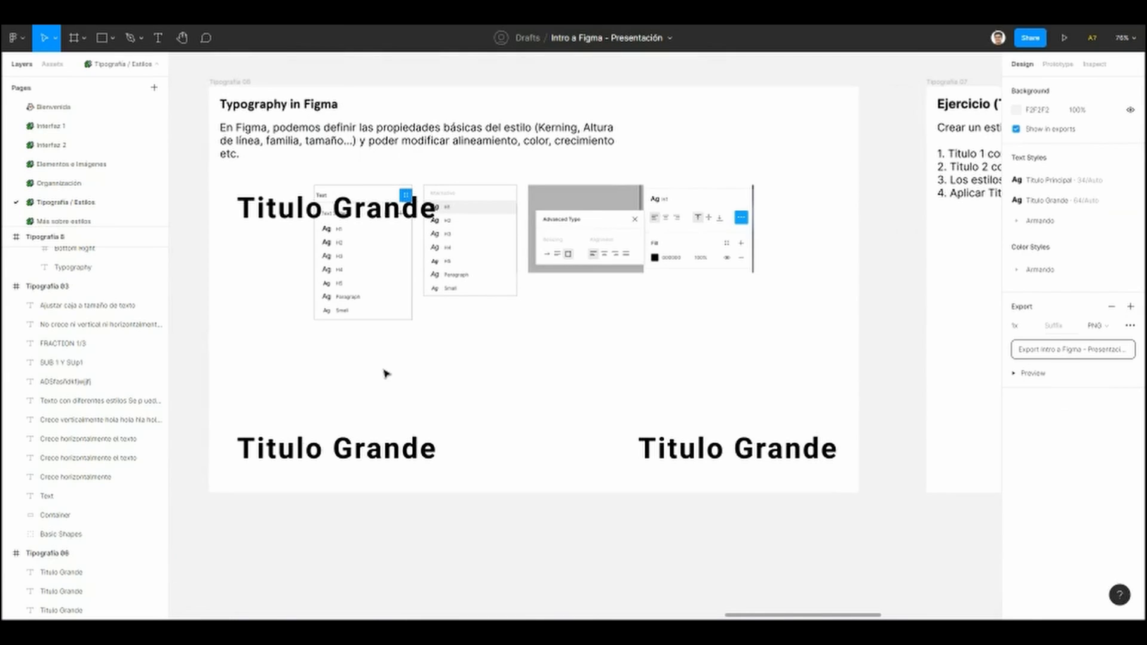
{"action": "scroll", "coordinate": [335, 405], "scroll_direction": "up", "scroll_amount": 1}
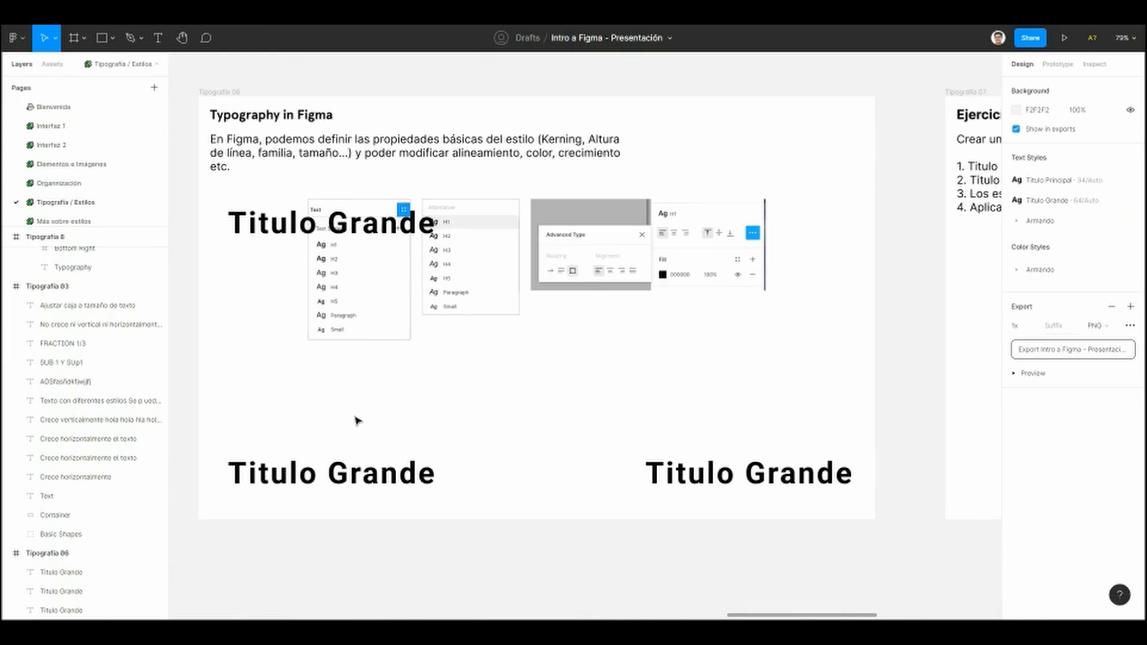
{"action": "scroll", "coordinate": [357, 421], "scroll_direction": "right", "scroll_amount": 2}
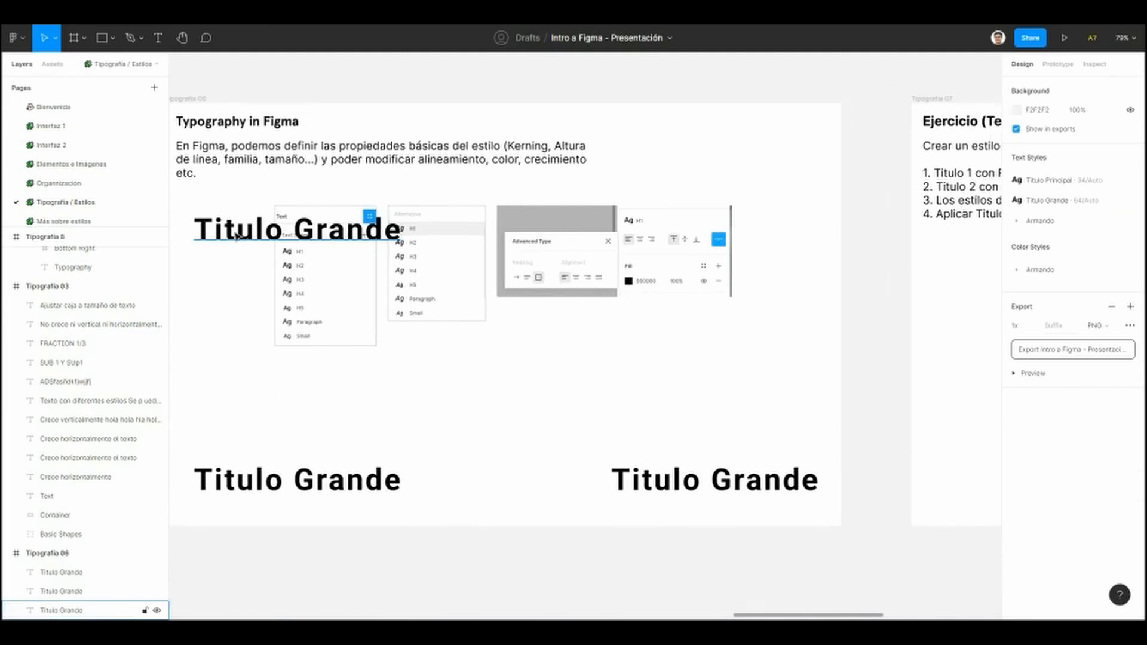
{"action": "left_click_drag", "start_coordinate": [758, 377], "coordinate": [316, 377]}
{"action": "scroll", "coordinate": [302, 372], "scroll_direction": "up", "scroll_amount": 1}
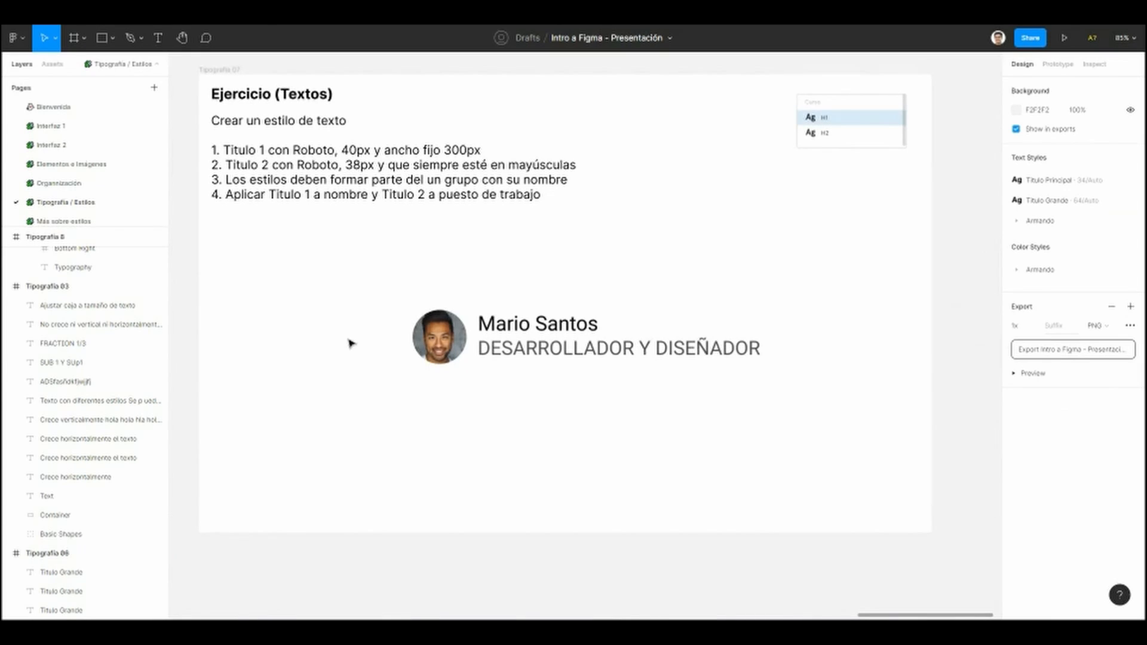
{"action": "scroll", "coordinate": [306, 269], "scroll_direction": "up", "scroll_amount": 1}
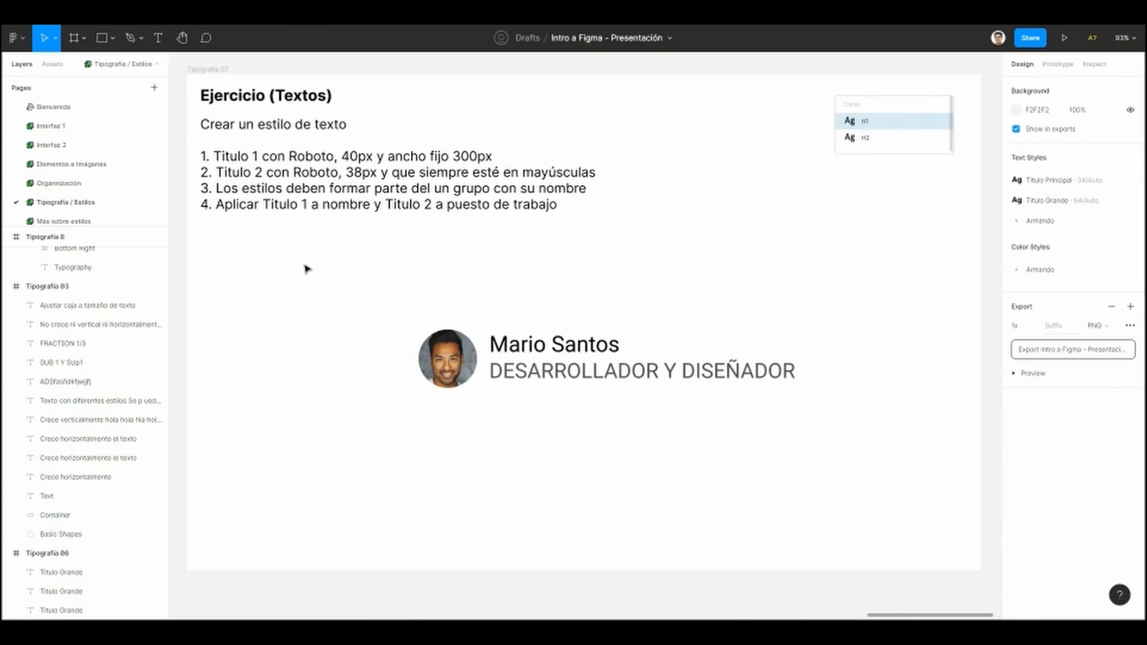
Step: Read the "Ejercicio (Textos)" instructions for the two text styles and examine the sample name and job title below
{"action": "left_click_drag", "start_coordinate": [297, 284], "coordinate": [276, 285]}
{"action": "scroll", "coordinate": [276, 287], "scroll_direction": "up", "scroll_amount": 1}
{"action": "scroll", "coordinate": [287, 305], "scroll_direction": "up", "scroll_amount": 2}
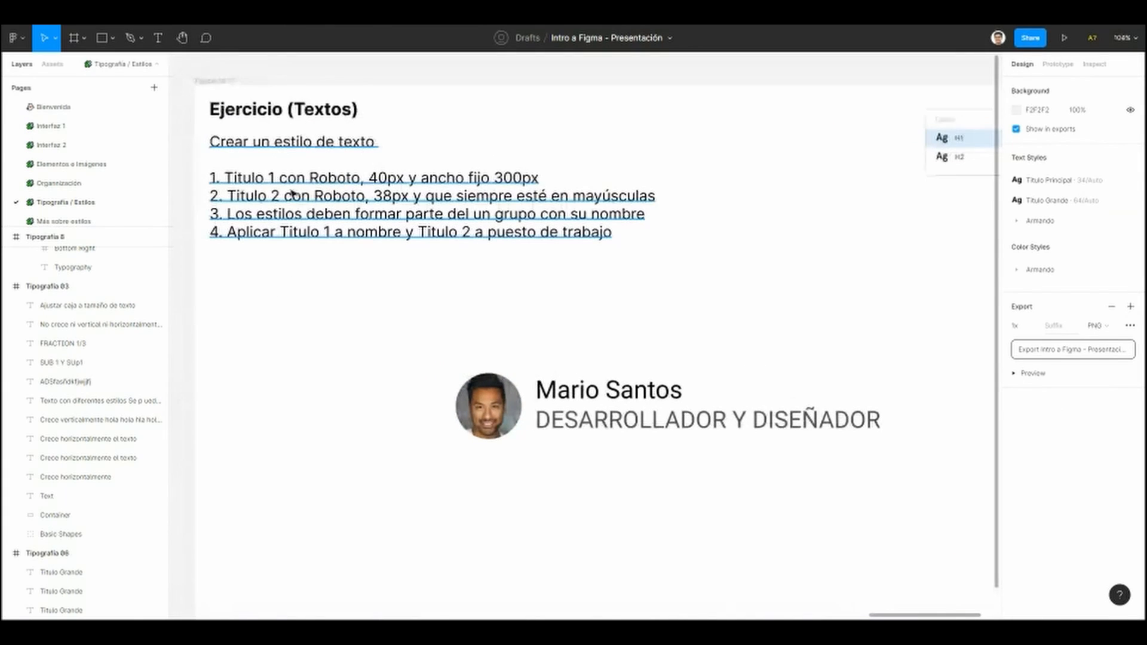
{"action": "mouse_move", "coordinate": [321, 323]}
{"action": "left_mouse_down"}
{"action": "mouse_move", "coordinate": [301, 312]}
{"action": "mouse_move", "coordinate": [323, 316]}
{"action": "left_mouse_up"}
{"action": "scroll", "coordinate": [302, 311], "scroll_direction": "up", "scroll_amount": 1}
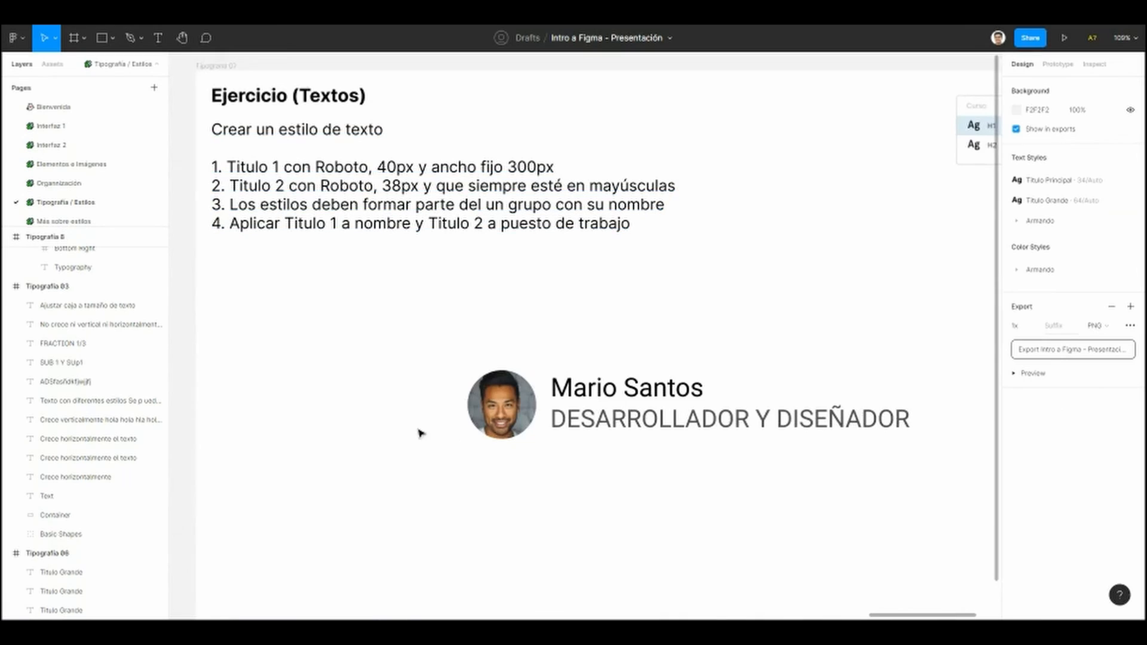
{"action": "scroll", "coordinate": [420, 429], "scroll_direction": "up", "scroll_amount": 1}
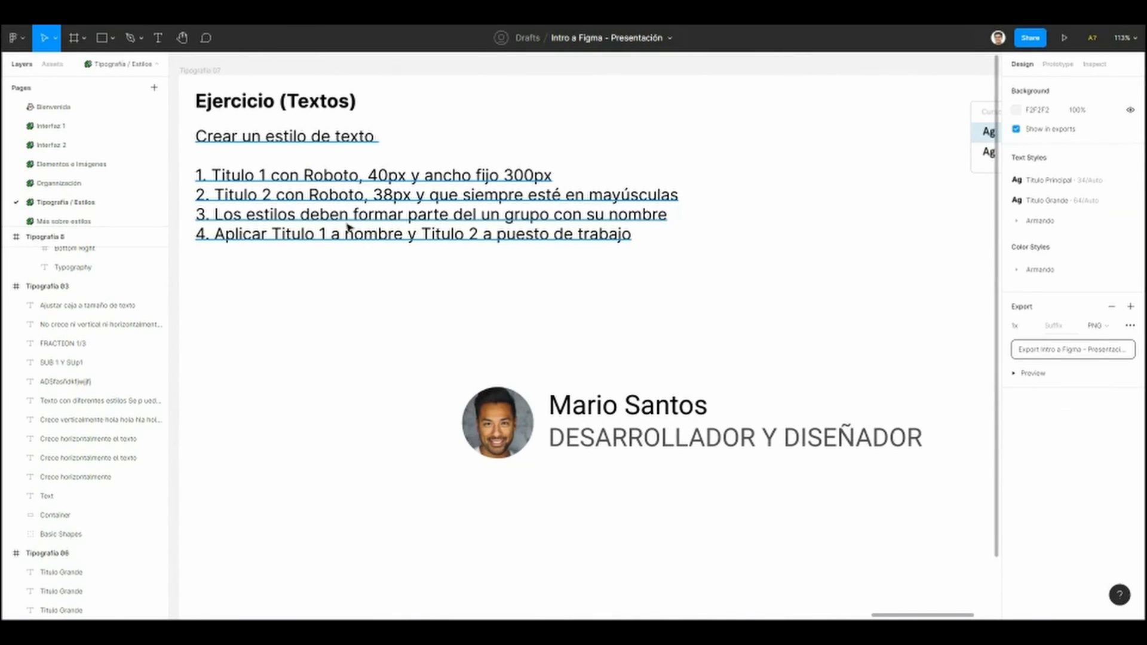
{"action": "mouse_move", "coordinate": [335, 289]}
{"action": "left_mouse_down"}
{"action": "mouse_move", "coordinate": [383, 278]}
{"action": "mouse_move", "coordinate": [328, 295]}
{"action": "mouse_move", "coordinate": [343, 290]}
{"action": "left_mouse_up"}
{"action": "left_click_drag", "start_coordinate": [310, 344], "coordinate": [262, 343]}
{"action": "scroll", "coordinate": [265, 331], "scroll_direction": "up", "scroll_amount": 1}
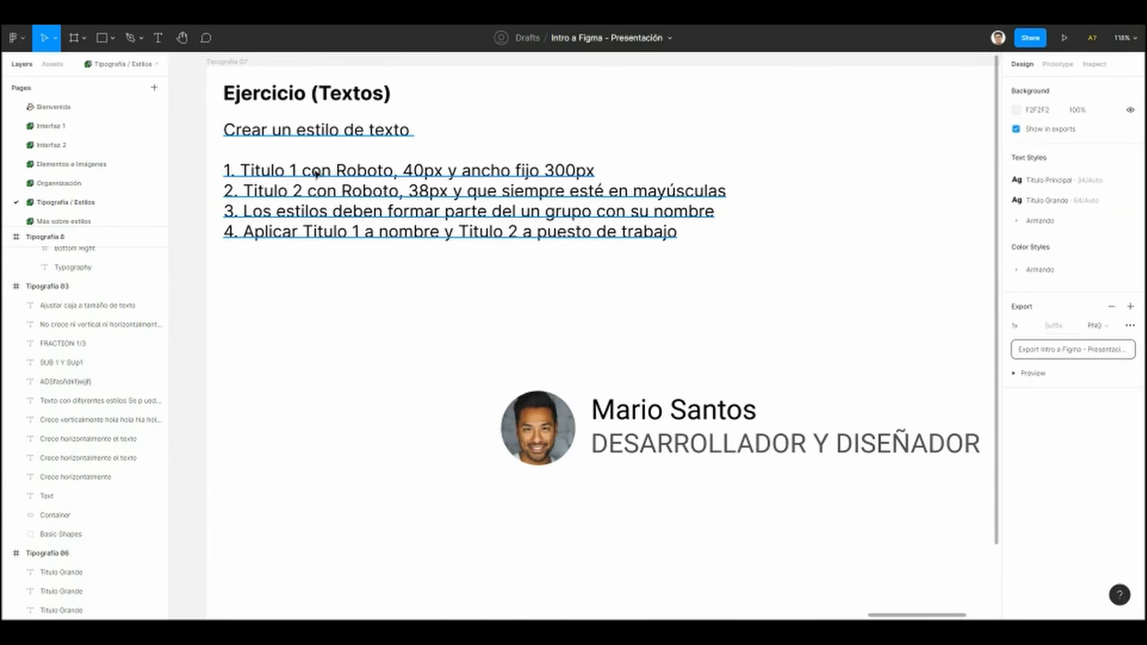
{"action": "scroll", "coordinate": [271, 335], "scroll_direction": "up", "scroll_amount": 3}
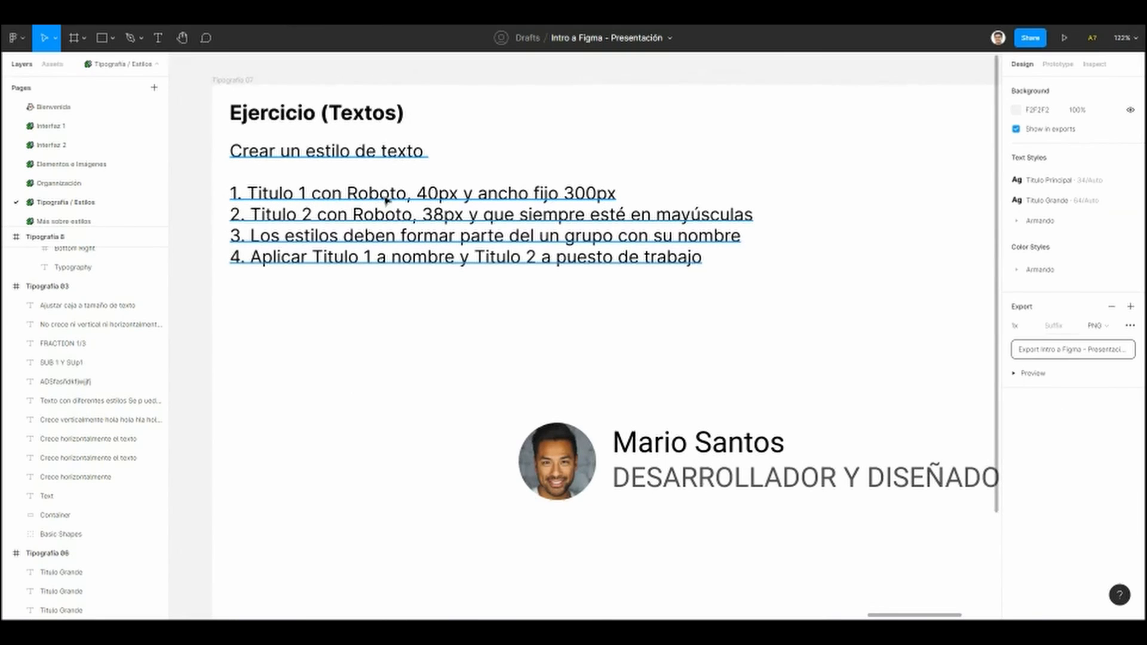
Step: Add a text reading "Titulo 1" in the empty area below the exercise instructions
{"action": "key", "text": "t"}
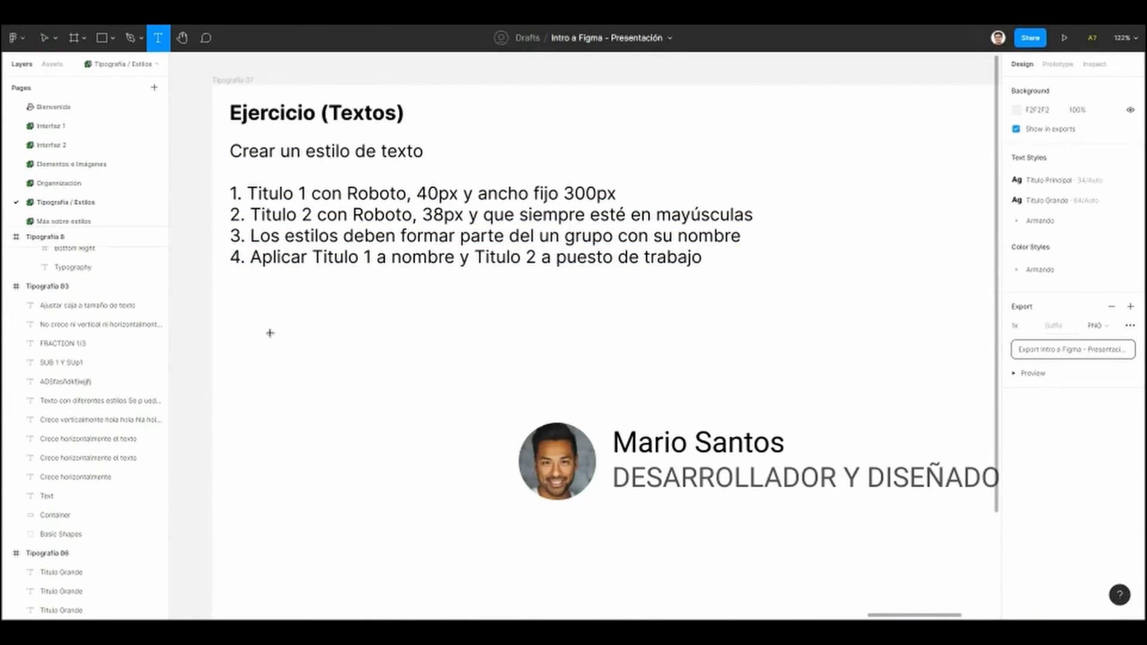
{"action": "key", "text": "Escape"}
{"action": "left_click", "coordinate": [159, 39]}
{"action": "left_click", "coordinate": [268, 322]}
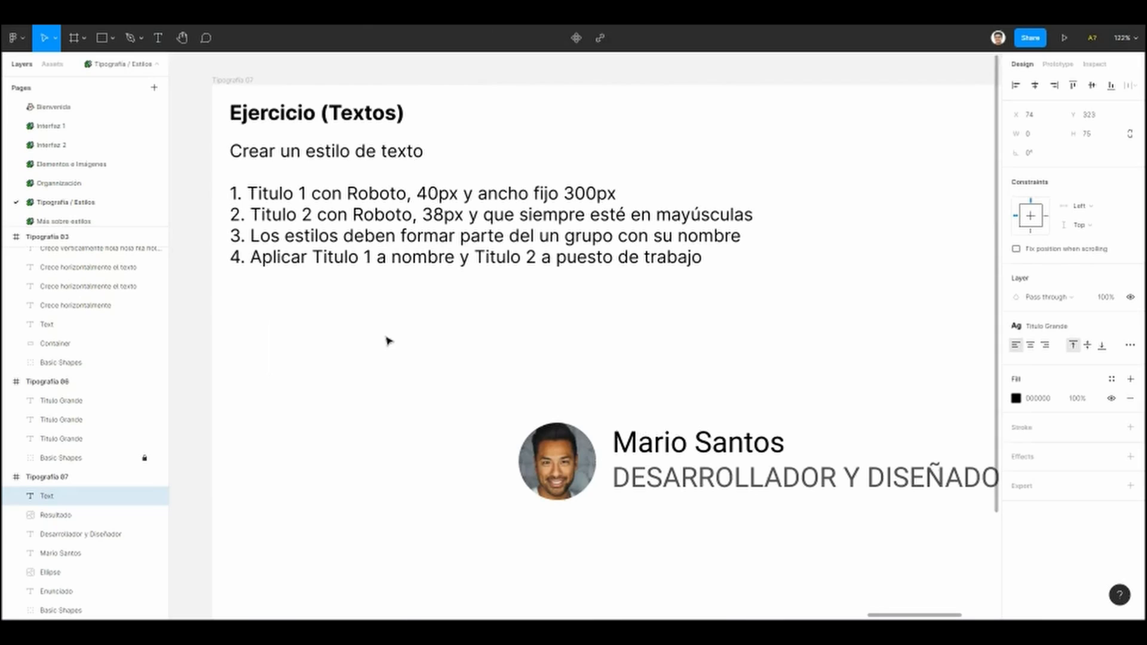
{"action": "type", "text": "Titulo 1"}
{"action": "left_click", "coordinate": [359, 384]}
{"action": "left_click", "coordinate": [381, 371]}
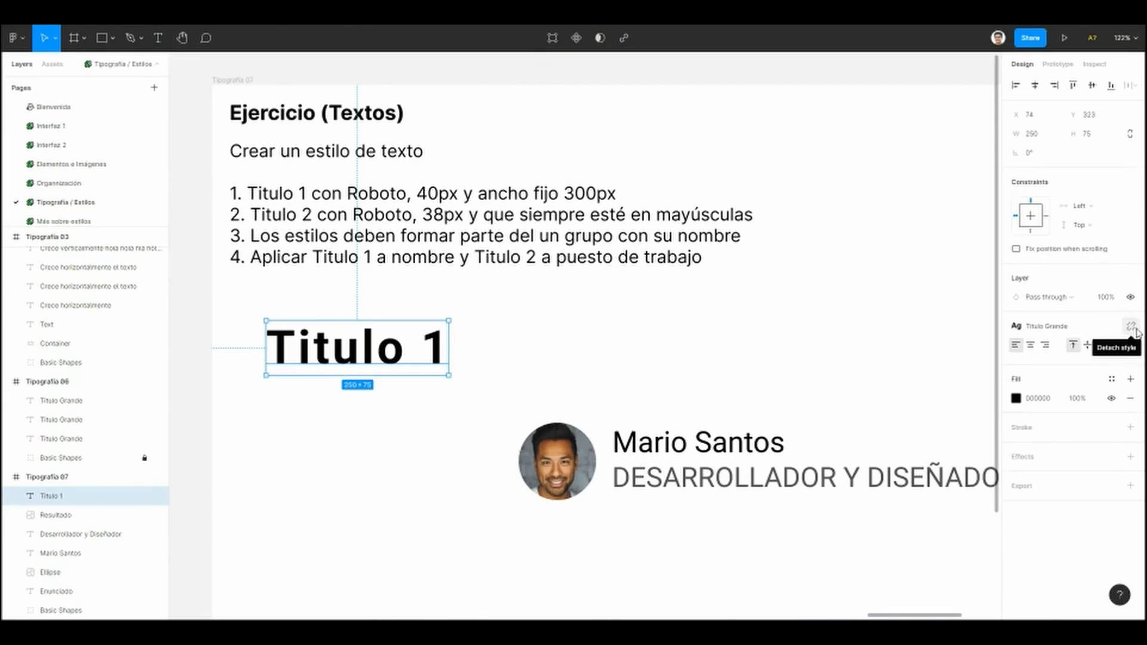
Step: Detach the "Titulo Grande" text style from the "Titulo 1" text, keeping the text on the slide
{"action": "left_click", "coordinate": [1131, 329]}
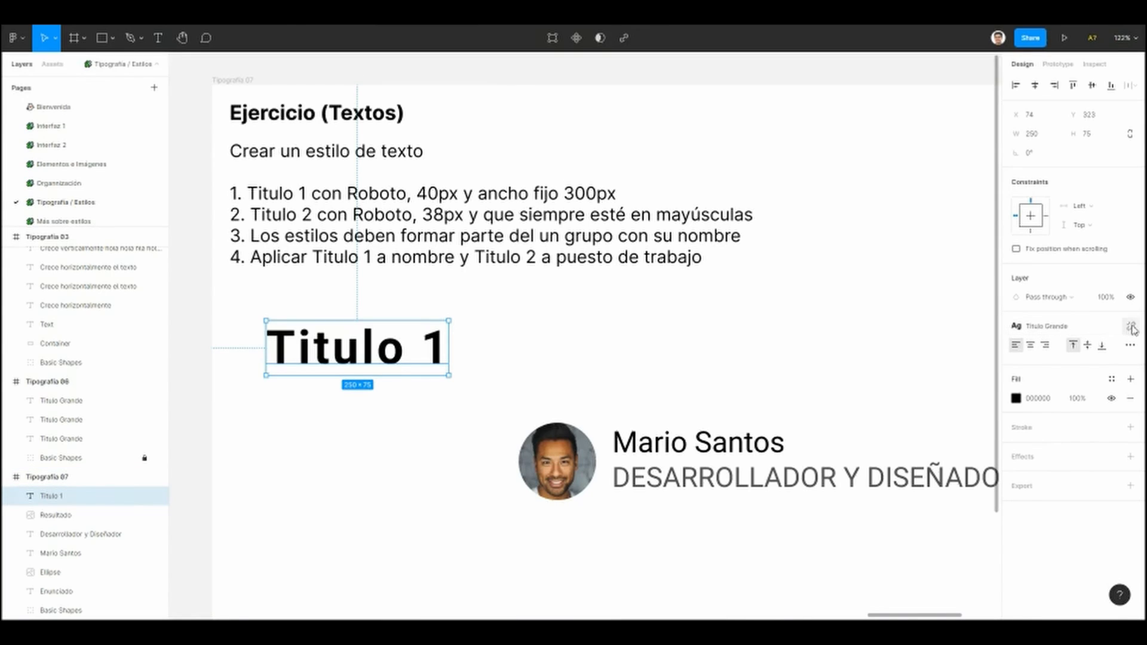
{"action": "left_click", "coordinate": [1133, 330]}
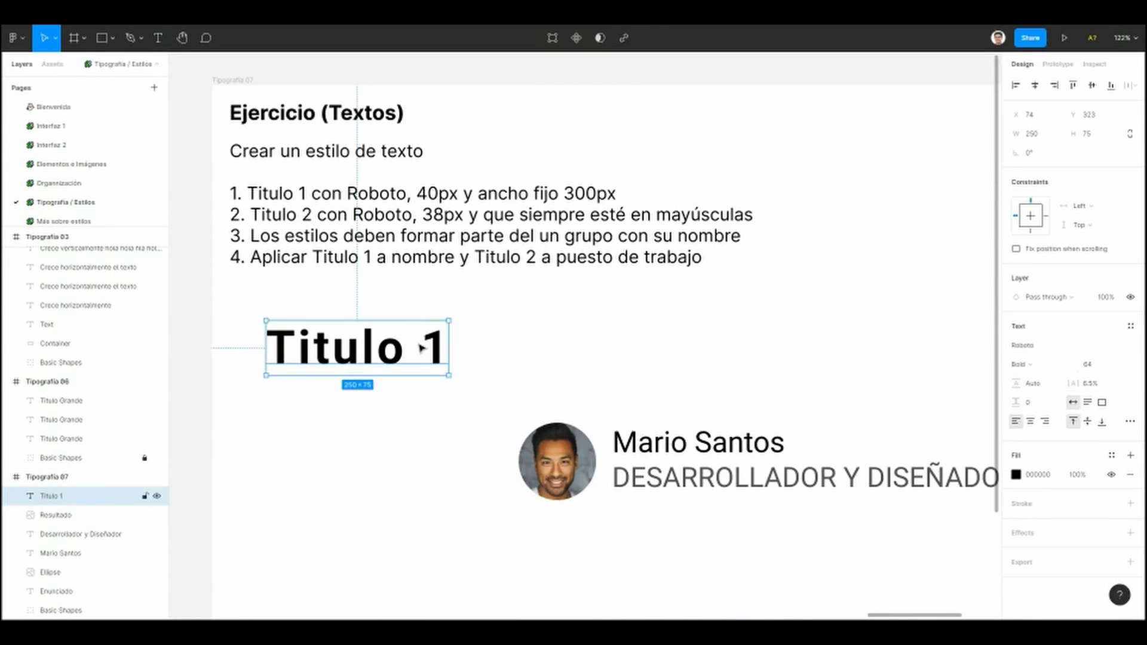
{"action": "scroll", "coordinate": [422, 343], "scroll_direction": "right", "scroll_amount": 2}
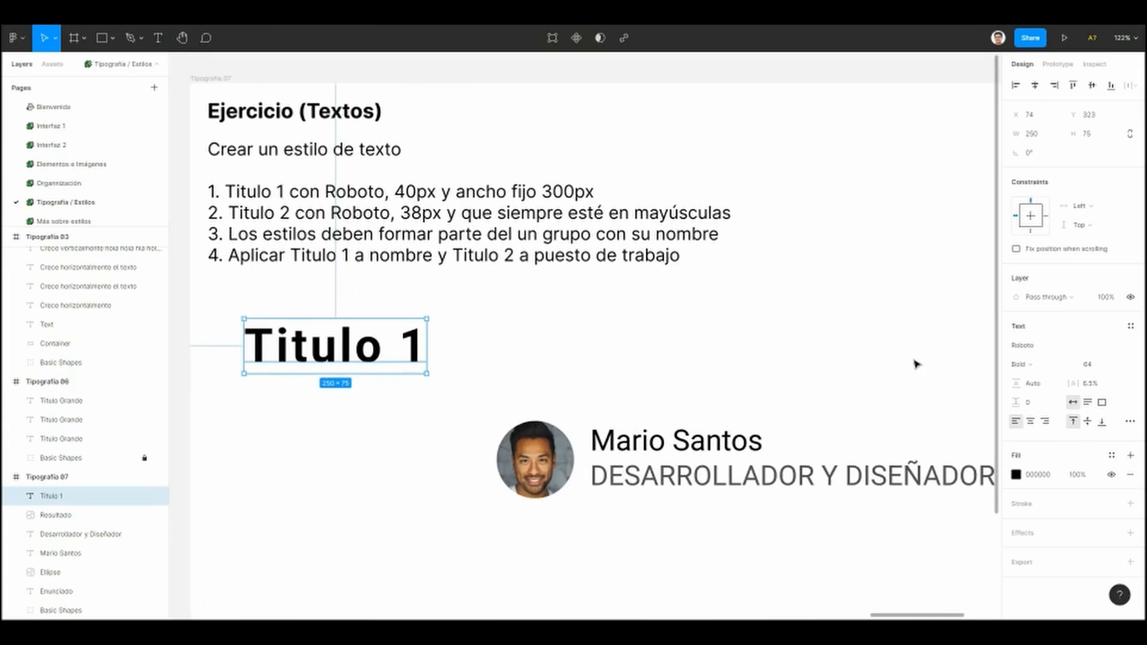
{"action": "left_click", "coordinate": [485, 336]}
{"action": "scroll", "coordinate": [485, 337], "scroll_direction": "left", "scroll_amount": 2}
{"action": "left_click", "coordinate": [391, 350]}
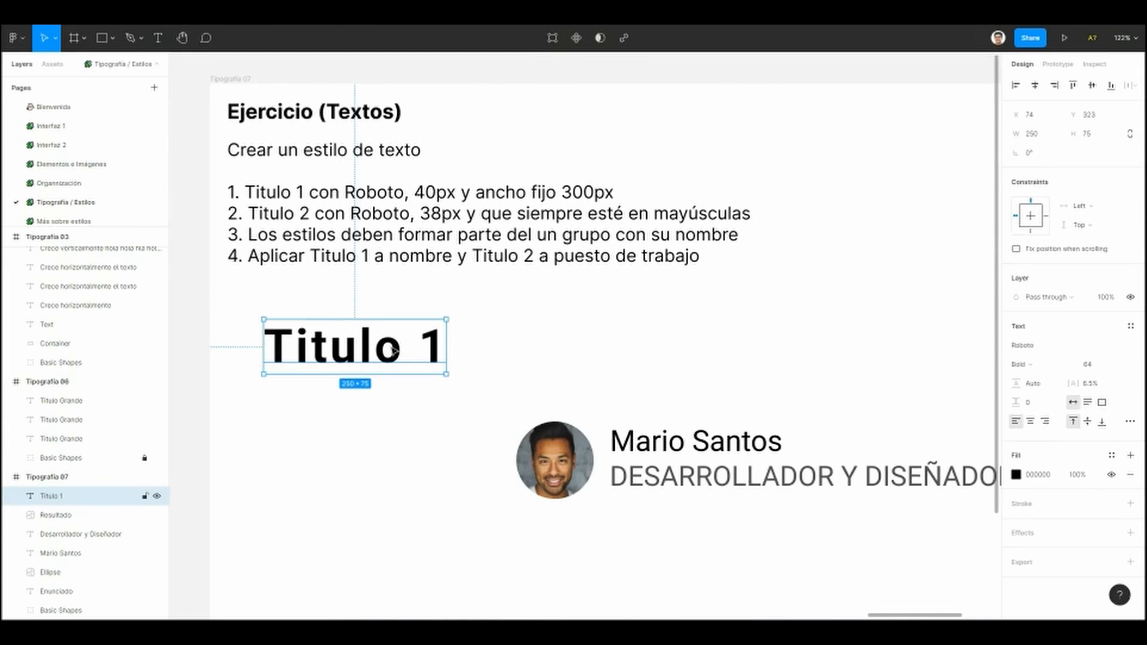
{"action": "left_click", "coordinate": [579, 349]}
{"action": "key", "text": "ctrl+z"}
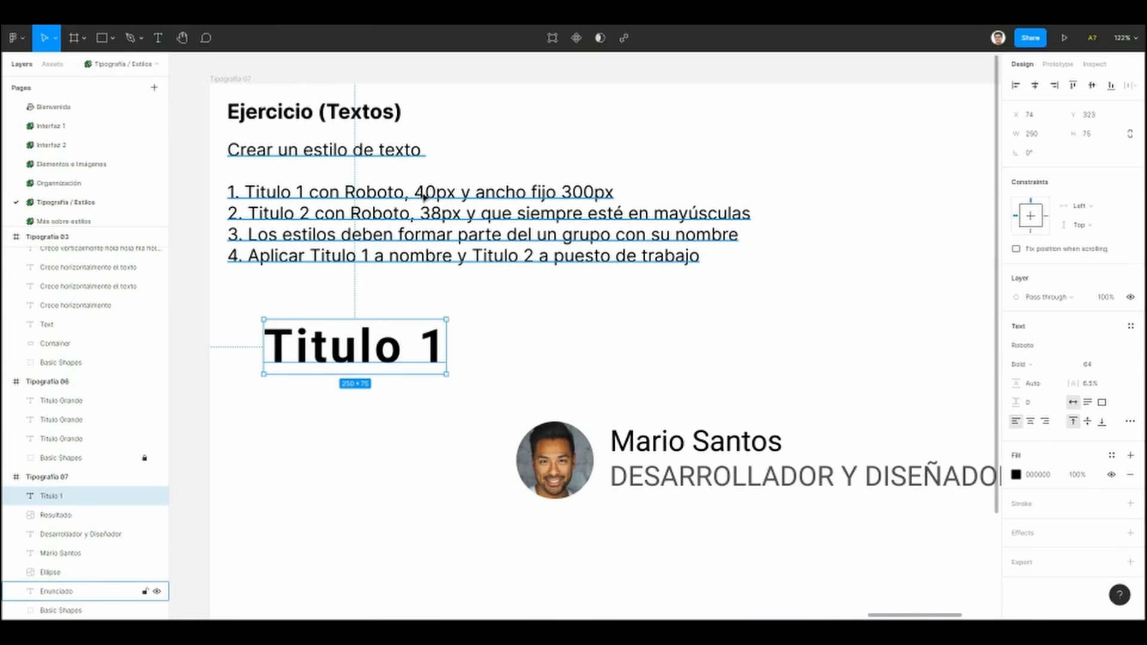
Step: Set the "Titulo 1" text's font size to 40 and its width to 300 px, as the exercise requires
{"action": "left_click", "coordinate": [1118, 365]}
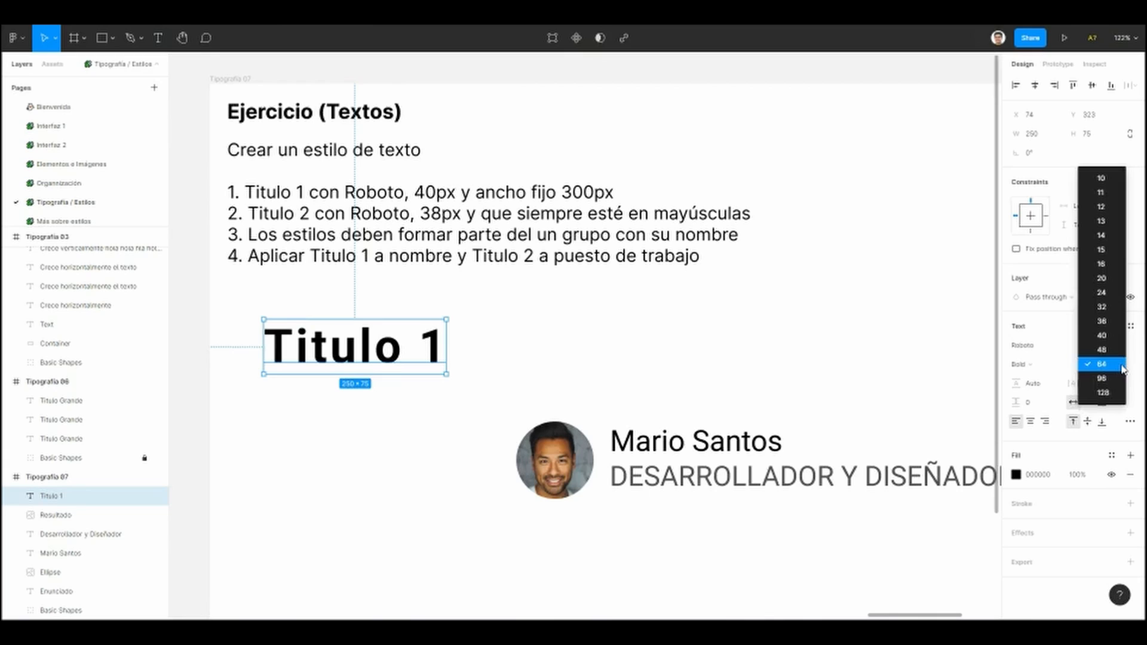
{"action": "left_click", "coordinate": [1102, 335]}
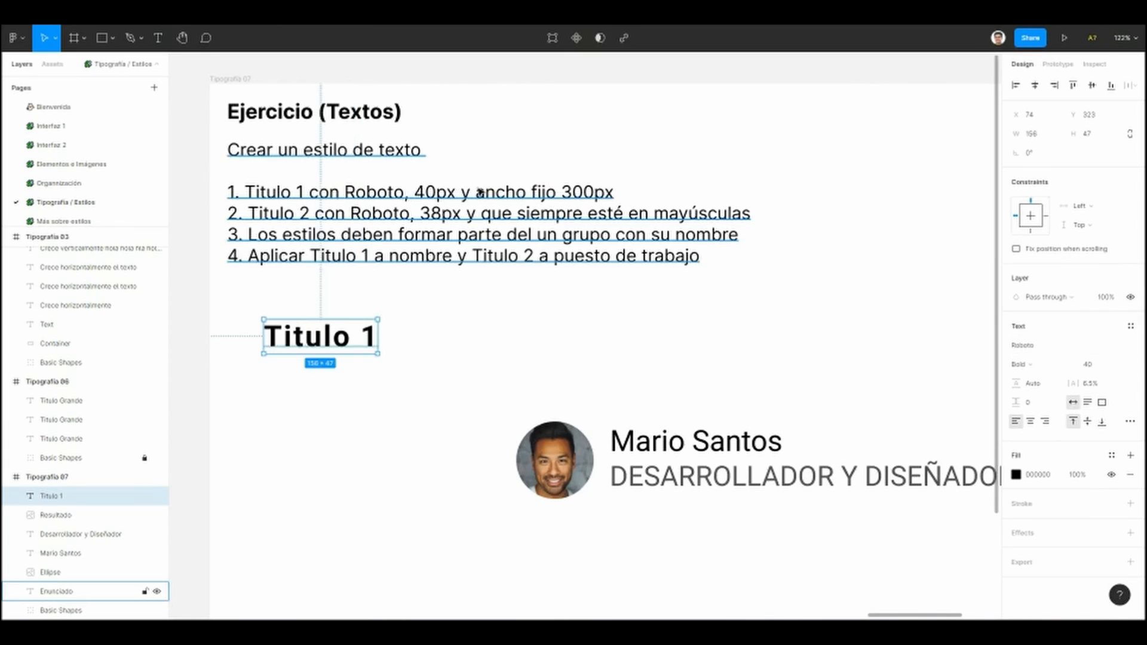
{"action": "left_click", "coordinate": [565, 194]}
{"action": "double_click", "coordinate": [562, 193]}
{"action": "left_click", "coordinate": [562, 192]}
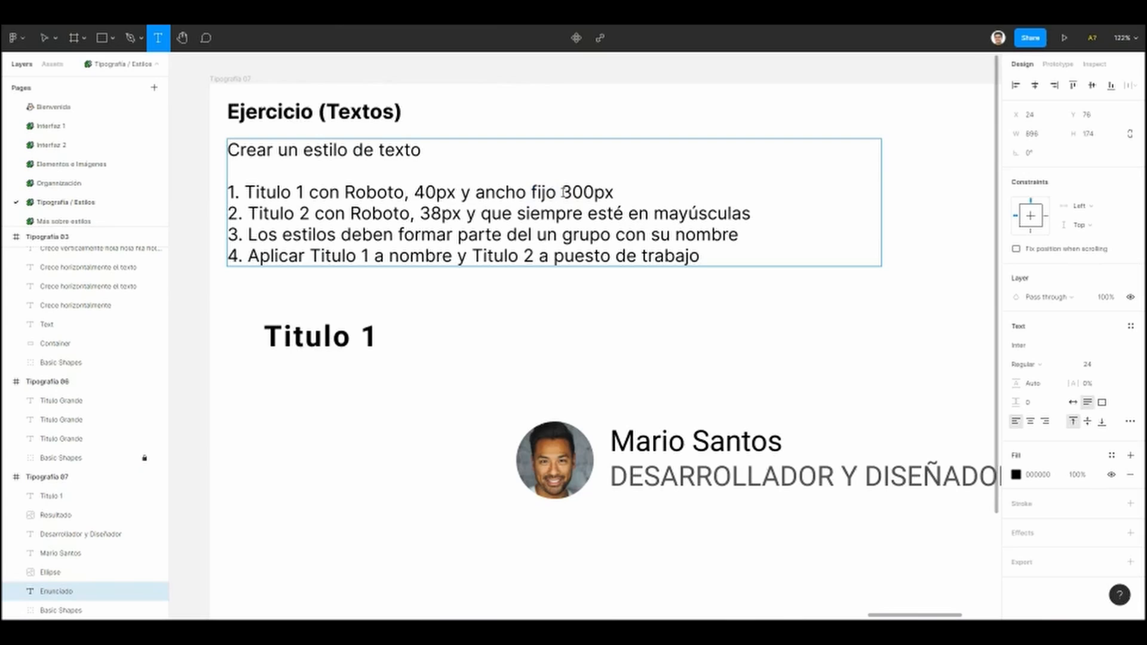
{"action": "left_click", "coordinate": [329, 349]}
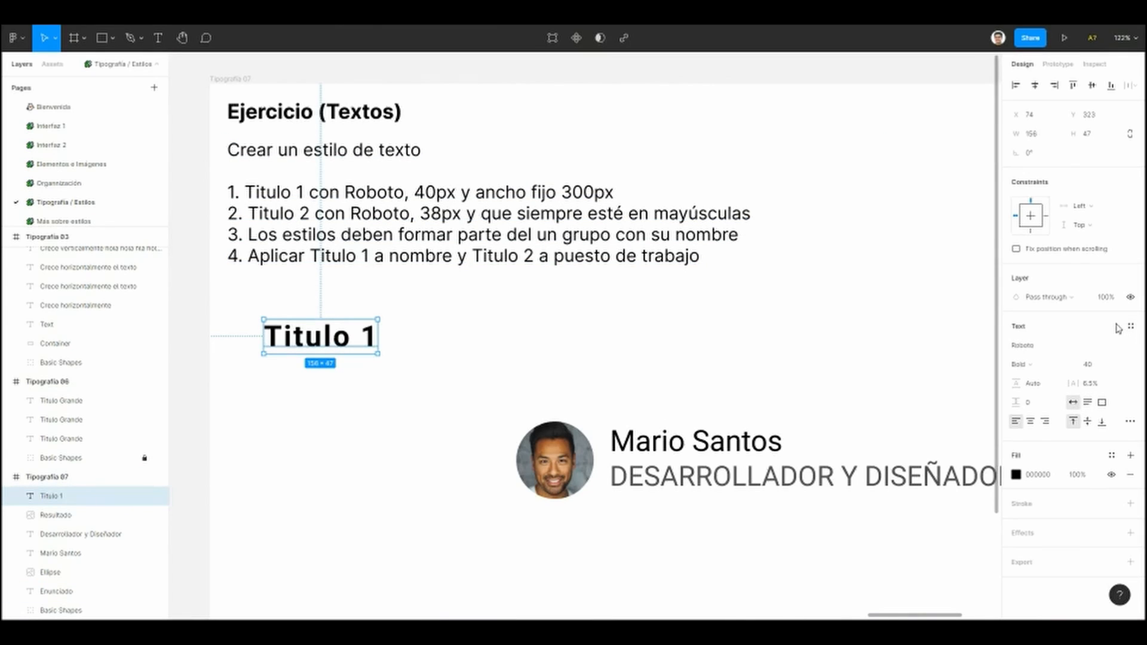
{"action": "left_click", "coordinate": [1037, 135]}
{"action": "key", "text": "Return"}
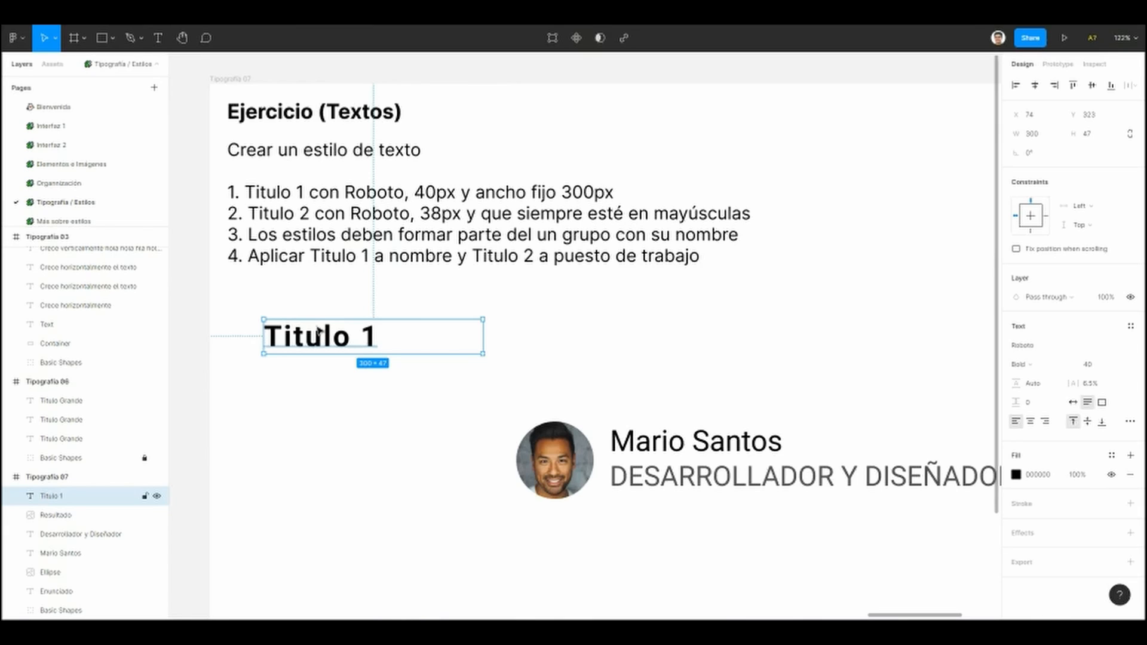
Step: Duplicate the "Titulo 1" text directly below the original and change the copy's wording to "Titulo 2"
{"action": "left_click", "coordinate": [322, 376]}
{"action": "scroll", "coordinate": [326, 374], "scroll_direction": "down", "scroll_amount": 1}
{"action": "left_click", "coordinate": [310, 323]}
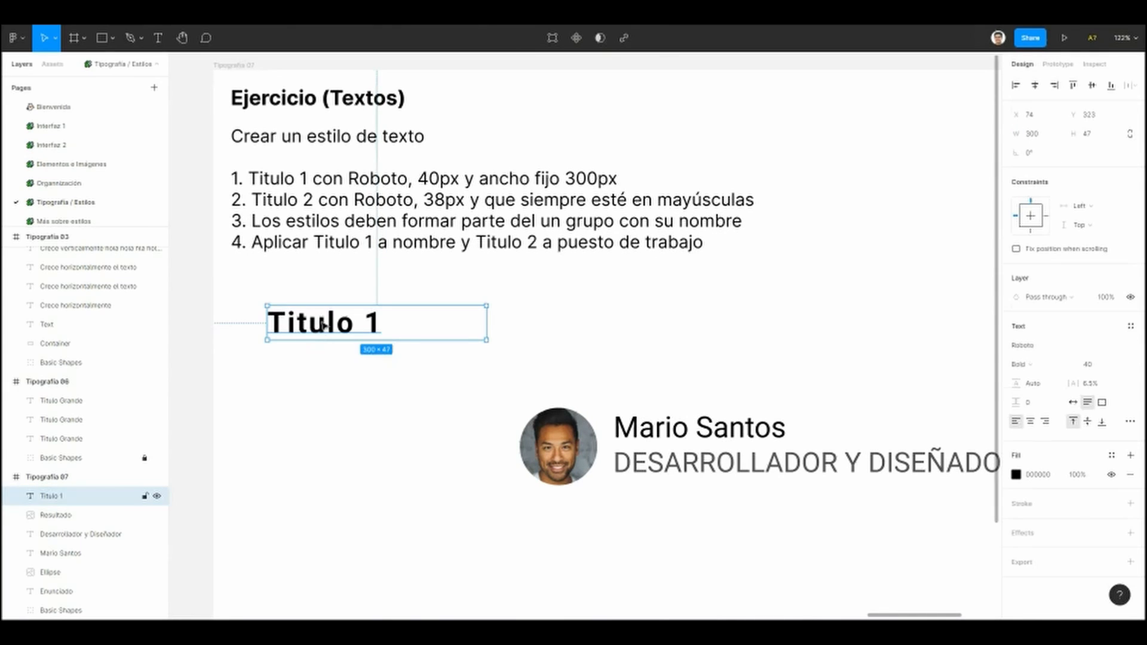
{"action": "left_click_drag", "start_coordinate": [315, 332], "coordinate": [325, 372]}
{"action": "double_click", "coordinate": [367, 370]}
{"action": "type", "text": "rz"}
{"action": "key", "text": "ctrl+z"}
{"action": "key", "text": "ctrl+z"}
{"action": "double_click", "coordinate": [368, 370]}
{"action": "type", "text": "2"}
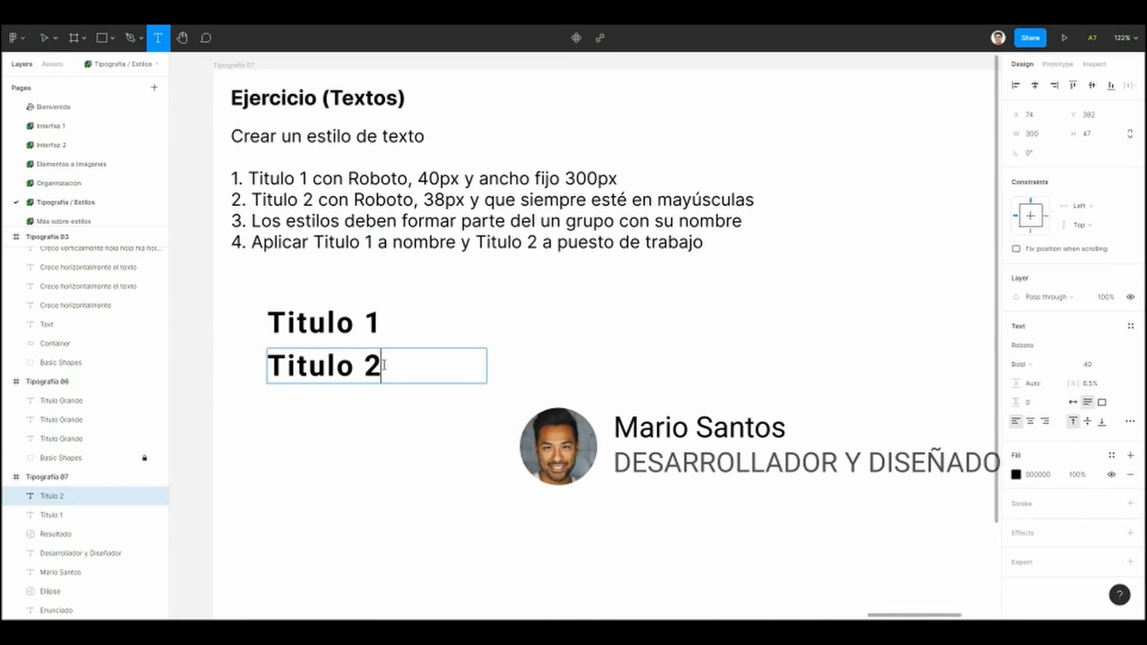
{"action": "key", "text": "Escape"}
{"action": "key", "text": "Escape"}
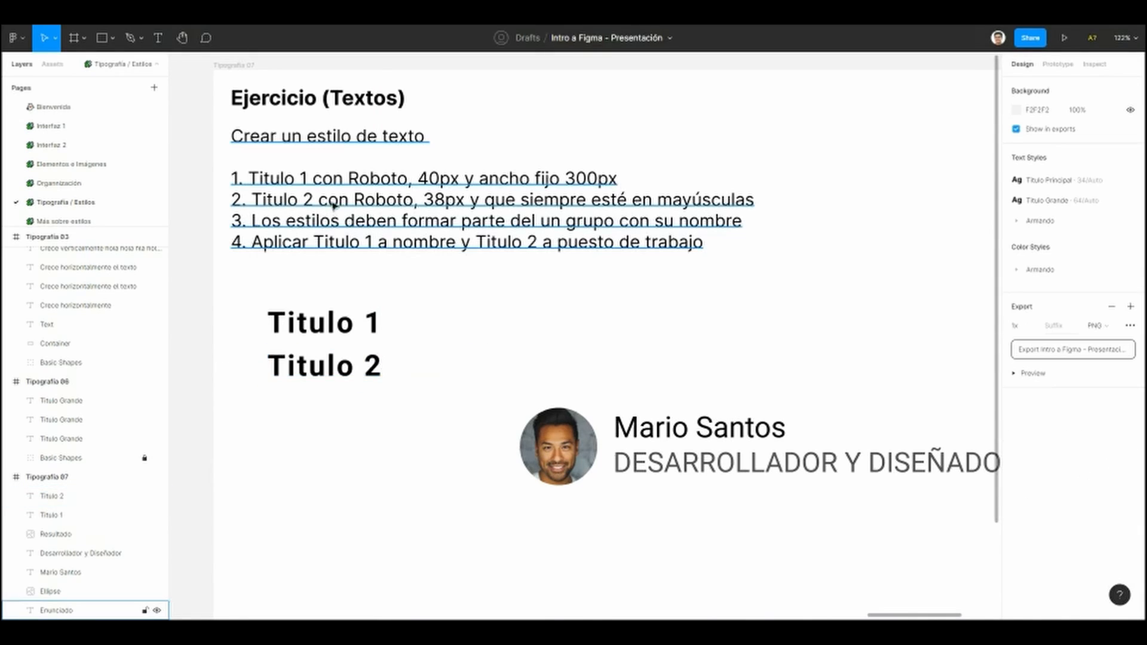
Step: Set the "Titulo 2" text's font size to 38
{"action": "left_click", "coordinate": [369, 355]}
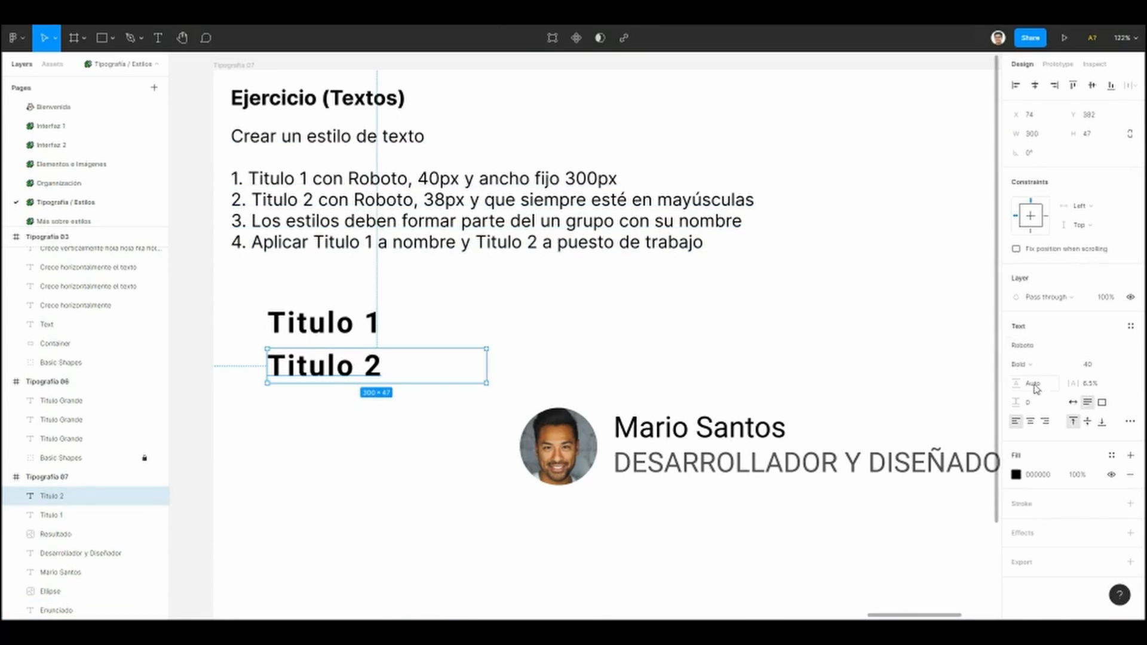
{"action": "left_click", "coordinate": [1118, 367]}
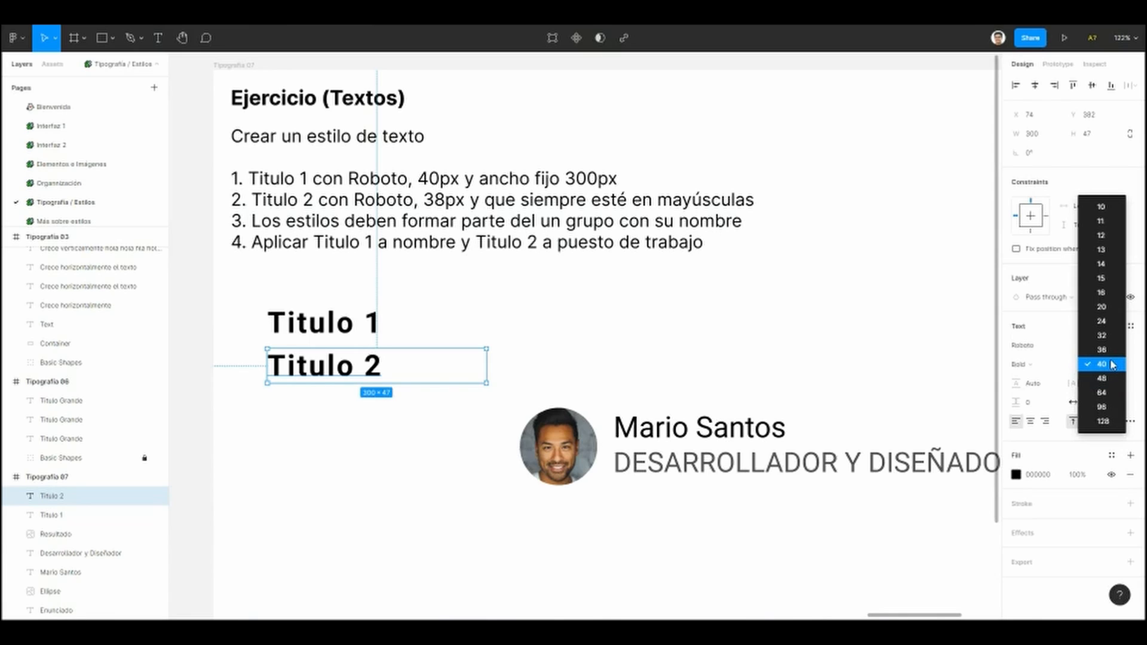
{"action": "left_click", "coordinate": [1111, 365]}
{"action": "left_click", "coordinate": [1103, 368]}
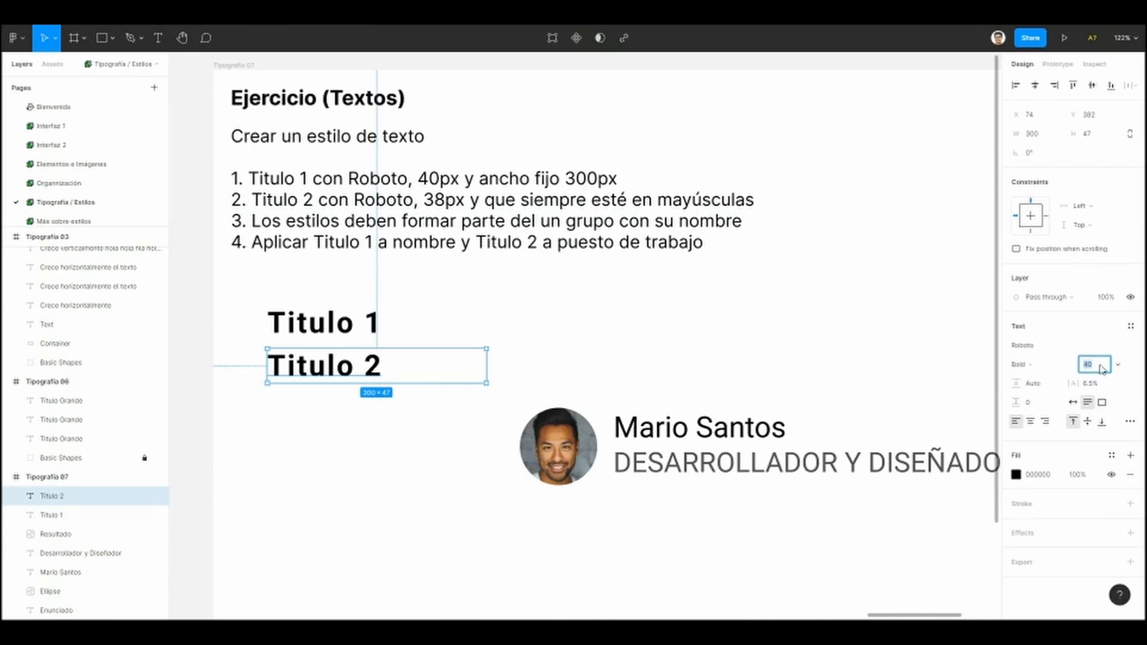
{"action": "type", "text": "38"}
{"action": "key", "text": "Return"}
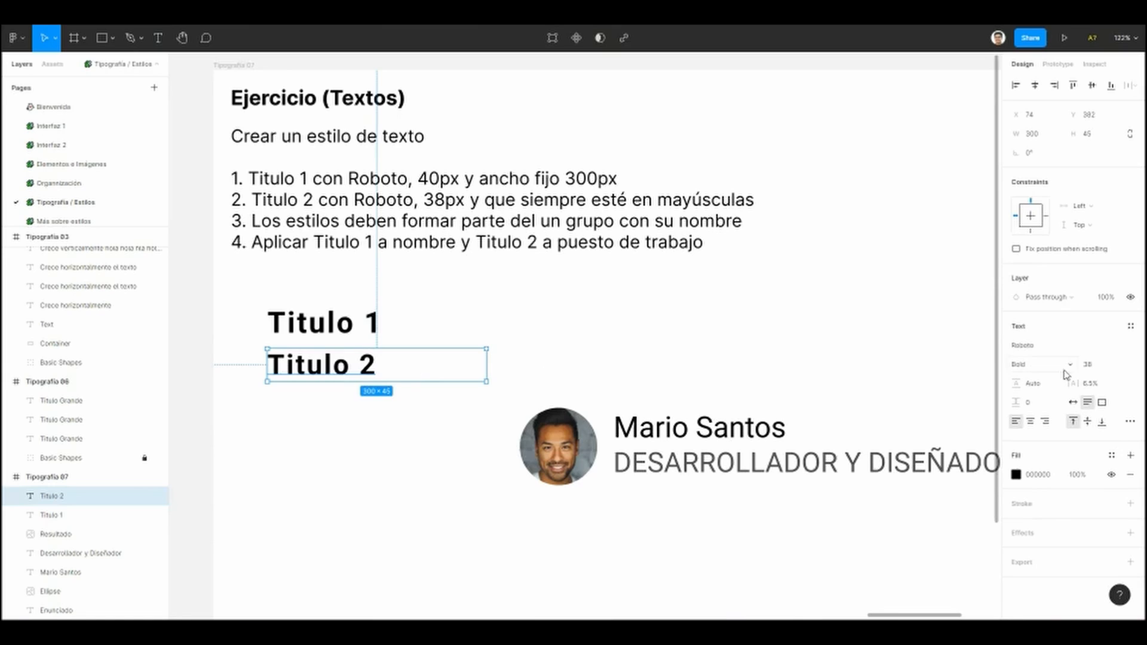
Step: Set the letter case of the "Titulo 2" text to Uppercase in its type settings
{"action": "left_click", "coordinate": [1131, 424]}
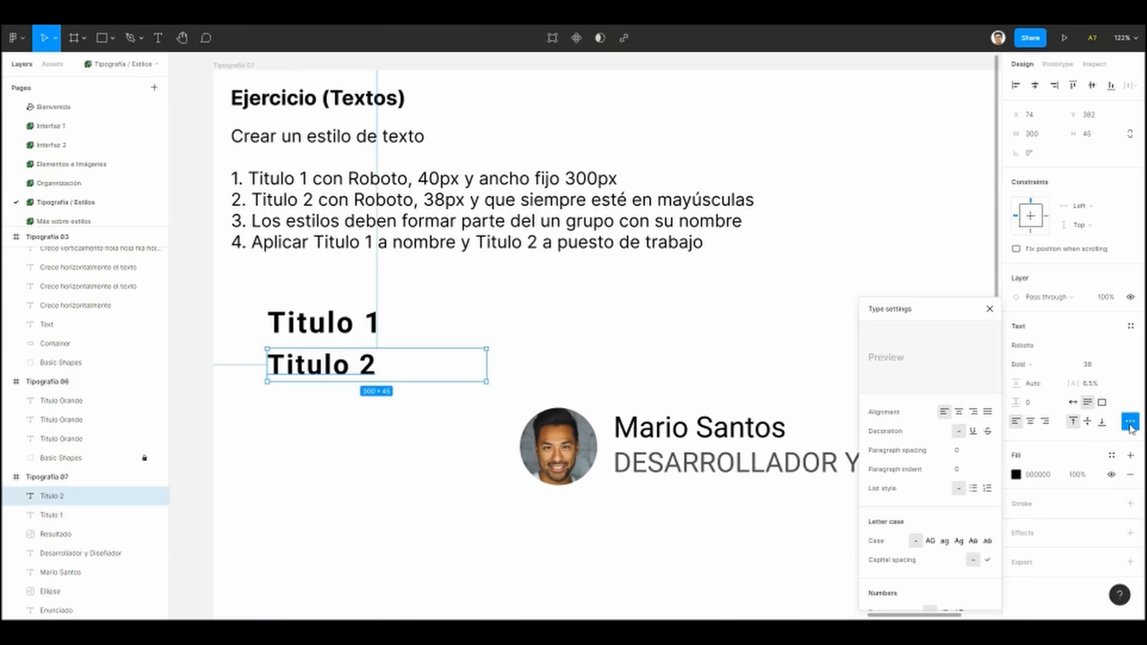
{"action": "scroll", "coordinate": [924, 505], "scroll_direction": "down", "scroll_amount": 3}
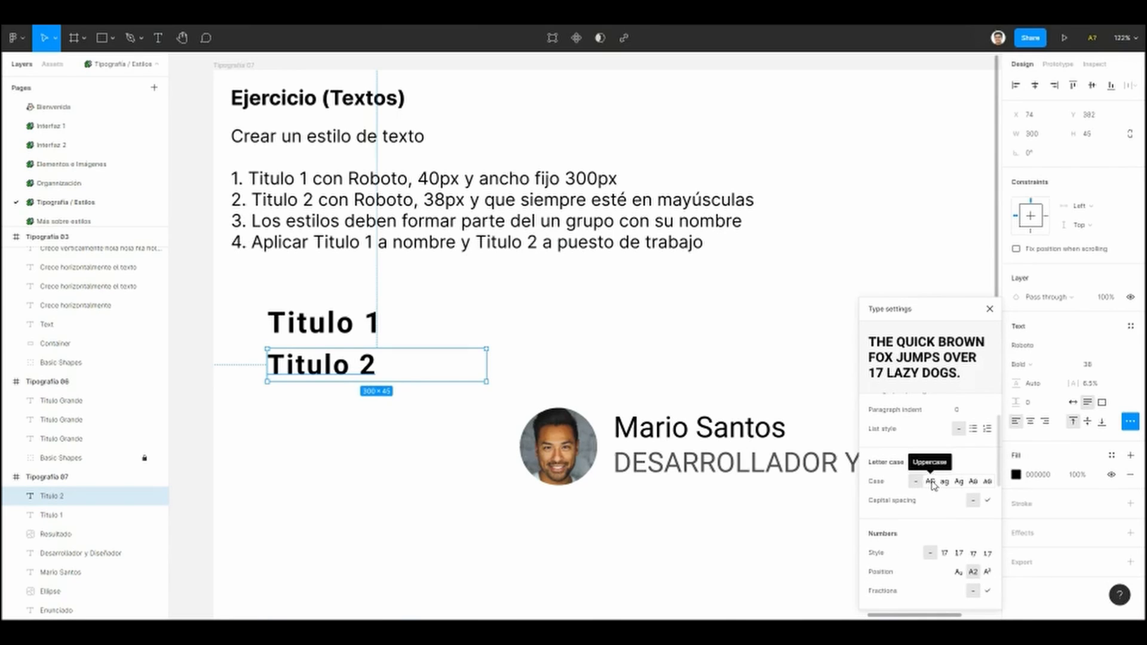
{"action": "left_click", "coordinate": [932, 483]}
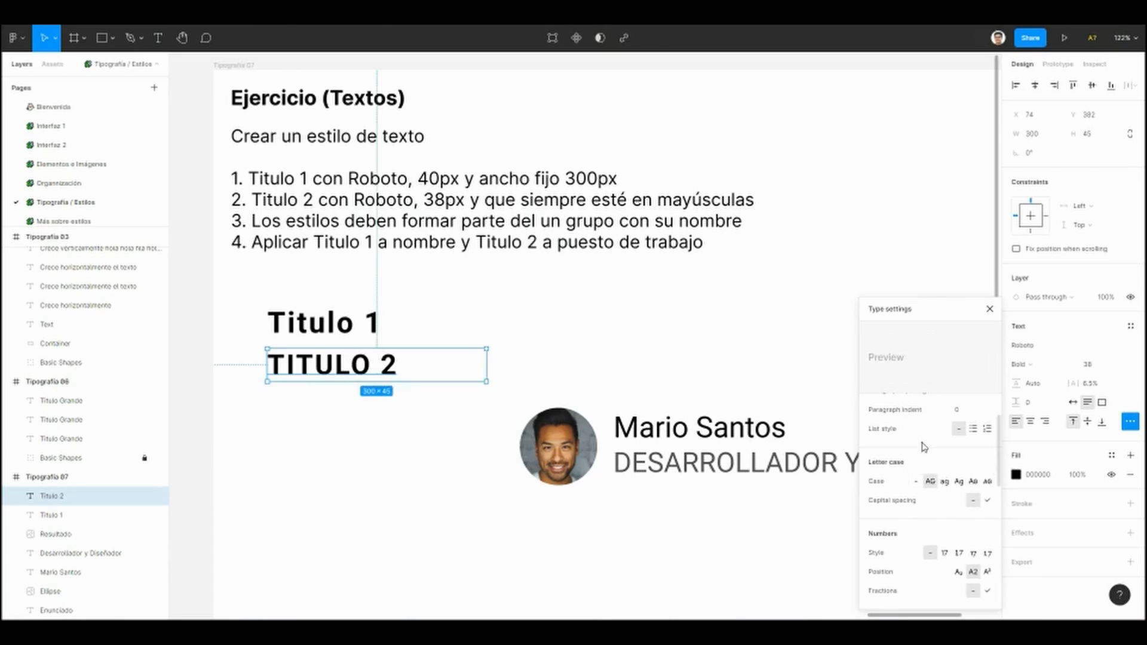
{"action": "left_click", "coordinate": [435, 443]}
{"action": "scroll", "coordinate": [418, 430], "scroll_direction": "up", "scroll_amount": 1}
{"action": "left_click", "coordinate": [313, 376]}
{"action": "left_click_drag", "start_coordinate": [337, 443], "coordinate": [321, 441]}
{"action": "left_click", "coordinate": [303, 395]}
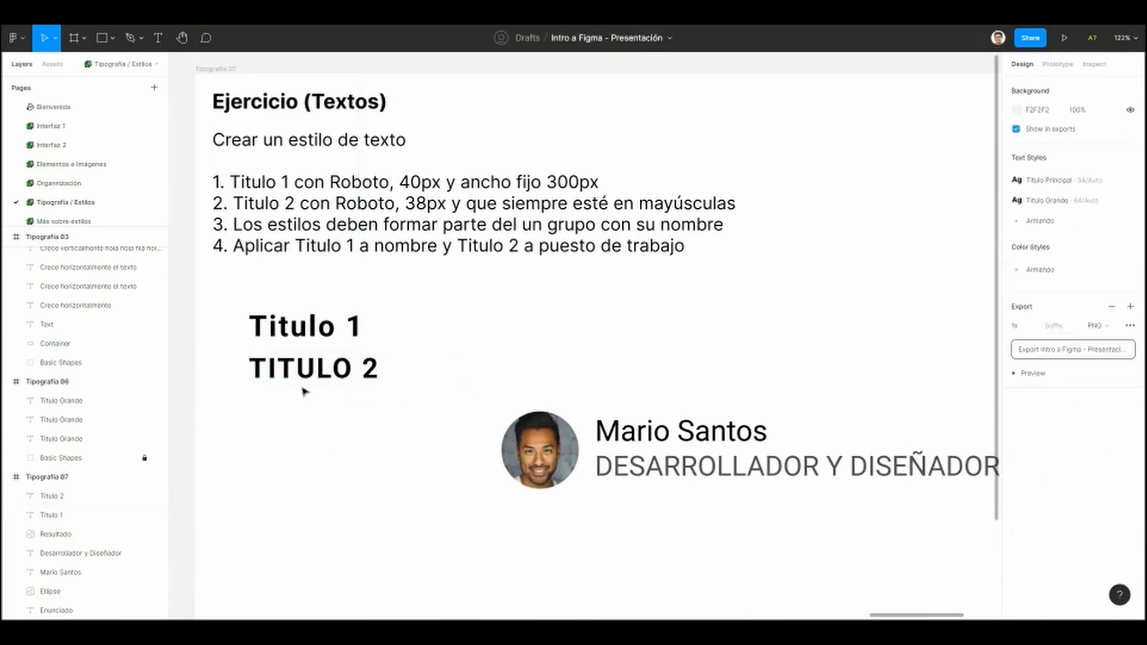
{"action": "left_click", "coordinate": [303, 375]}
{"action": "left_click", "coordinate": [307, 411]}
{"action": "left_click", "coordinate": [310, 375]}
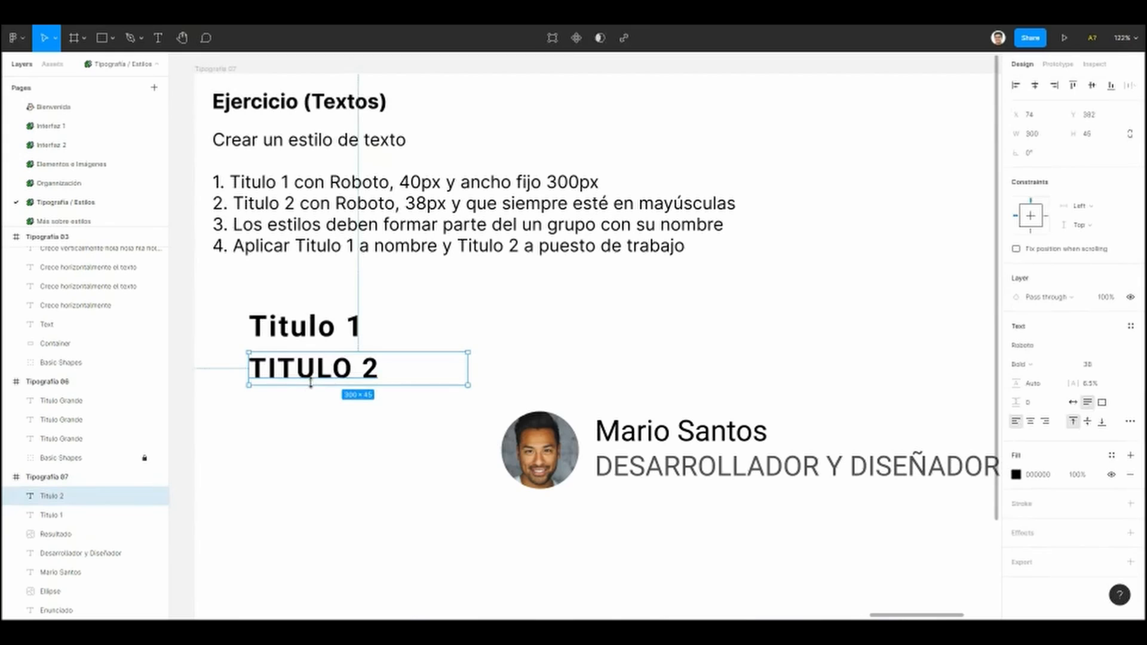
{"action": "left_click", "coordinate": [320, 432]}
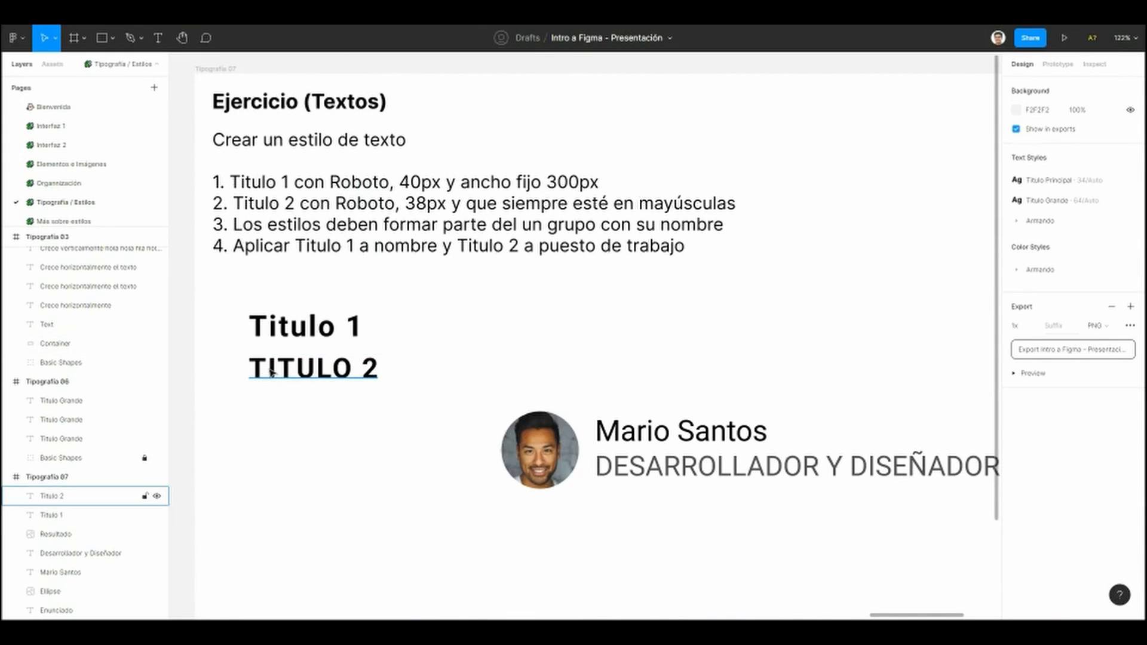
Step: Change the "Titulo 2" text's font weight to Regular
{"action": "left_click", "coordinate": [310, 367]}
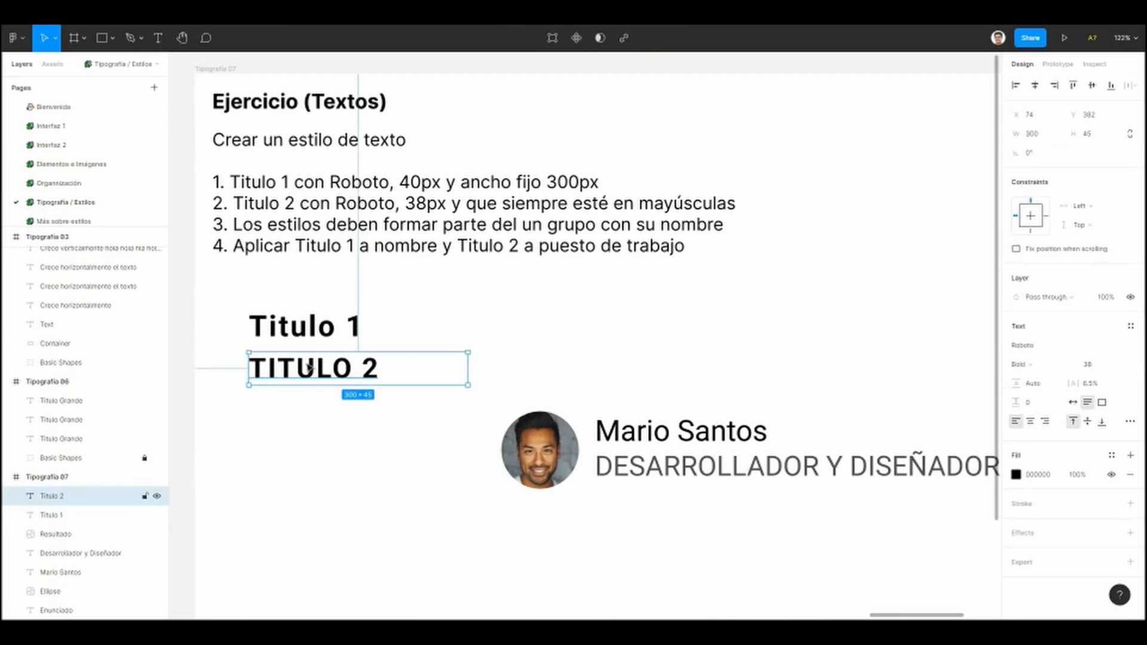
{"action": "key", "text": "ctrl+b"}
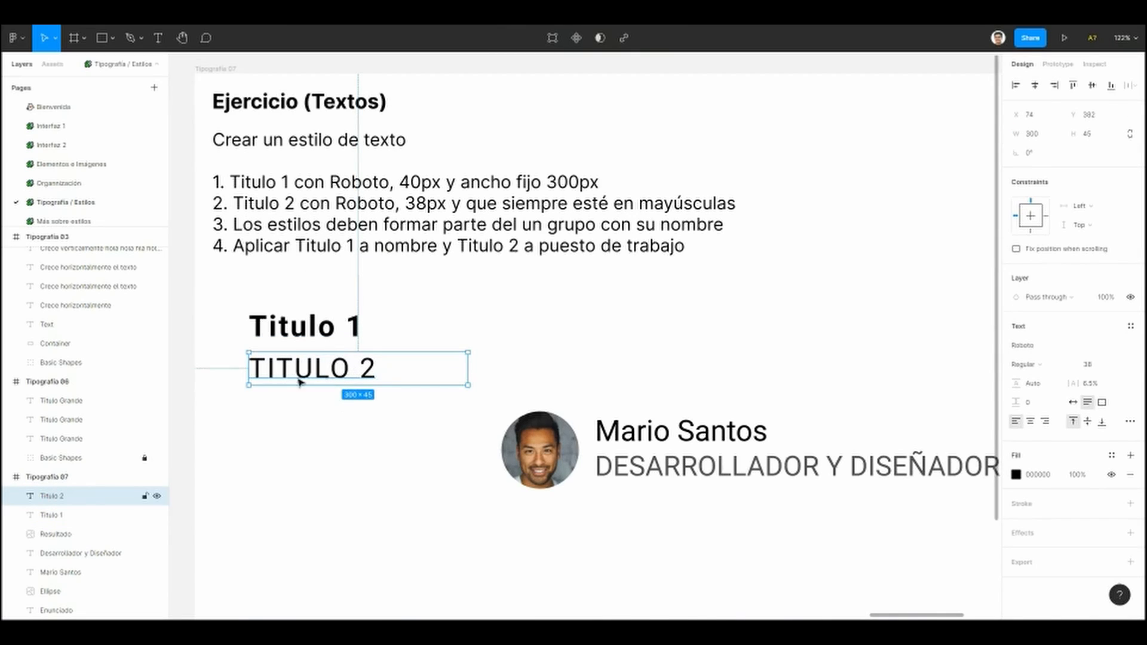
{"action": "left_click", "coordinate": [1021, 364]}
{"action": "left_click", "coordinate": [233, 416]}
{"action": "left_click", "coordinate": [335, 327]}
{"action": "left_click", "coordinate": [318, 375]}
{"action": "left_click", "coordinate": [336, 405]}
{"action": "left_click_drag", "start_coordinate": [224, 311], "coordinate": [396, 405]}
{"action": "left_click", "coordinate": [393, 442]}
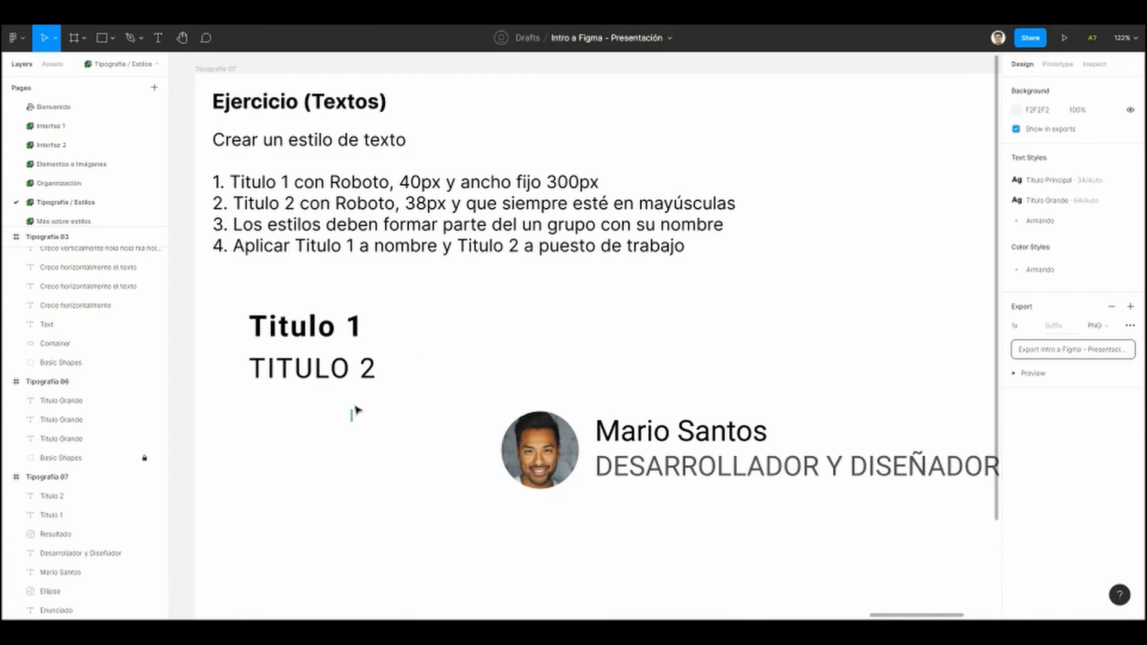
{"action": "scroll", "coordinate": [325, 402], "scroll_direction": "up", "scroll_amount": 3}
{"action": "scroll", "coordinate": [310, 394], "scroll_direction": "up", "scroll_amount": 3}
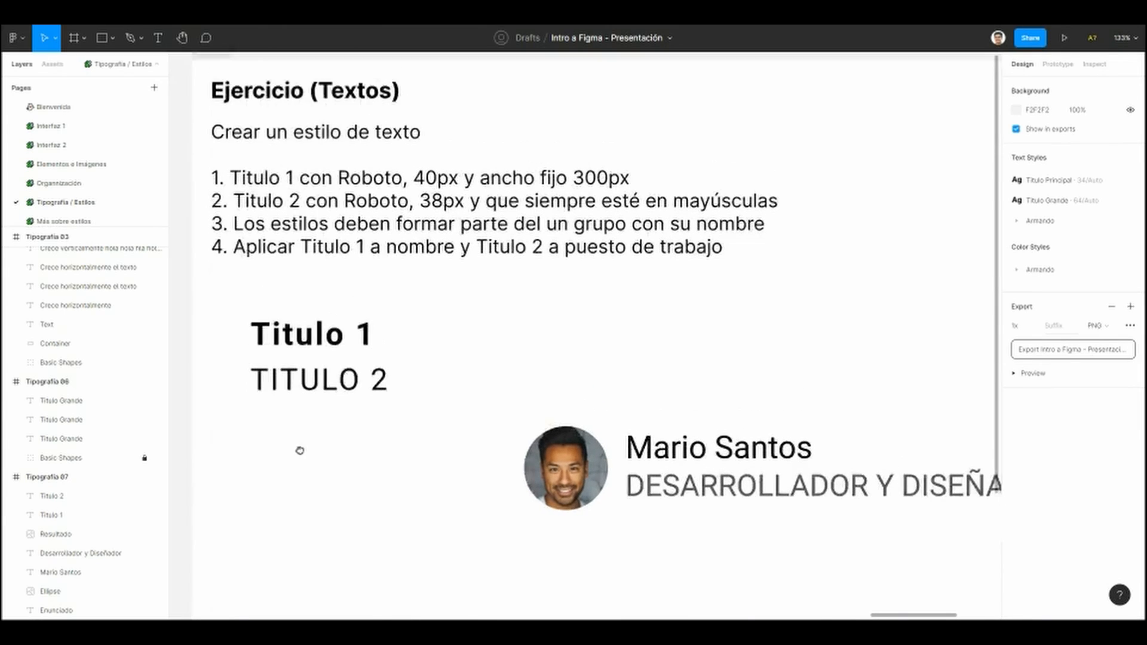
Step: Create a text style from the "Titulo 1" text, naming it "Titulo 1" inside a group with the author's first name
{"action": "scroll", "coordinate": [294, 455], "scroll_direction": "up", "scroll_amount": 2}
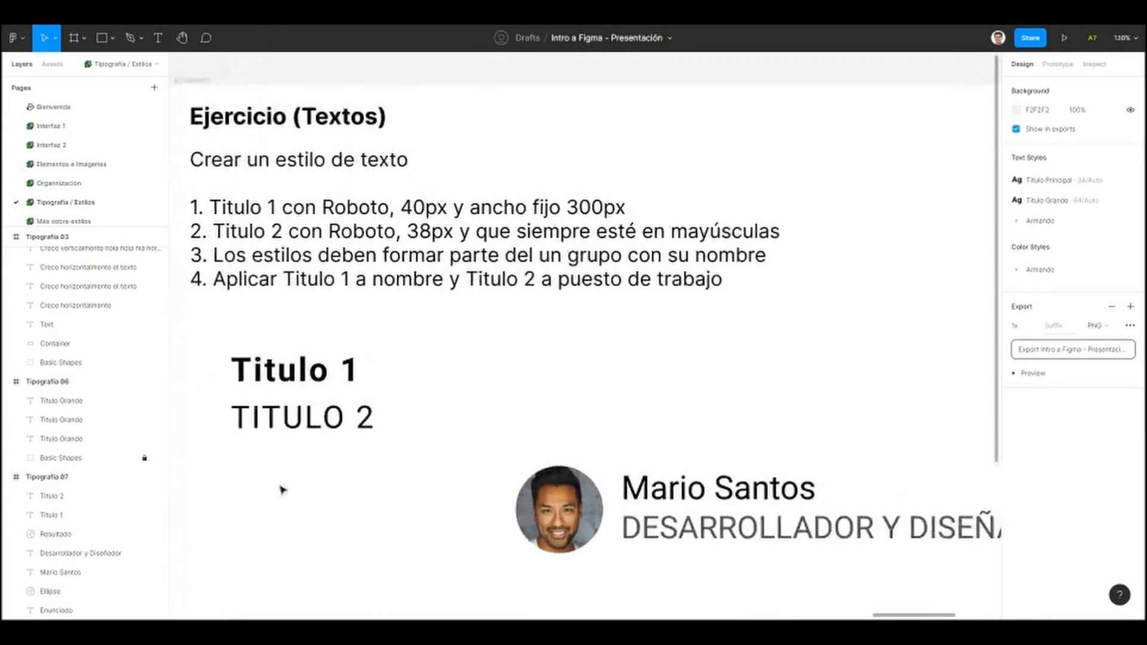
{"action": "left_click", "coordinate": [261, 386]}
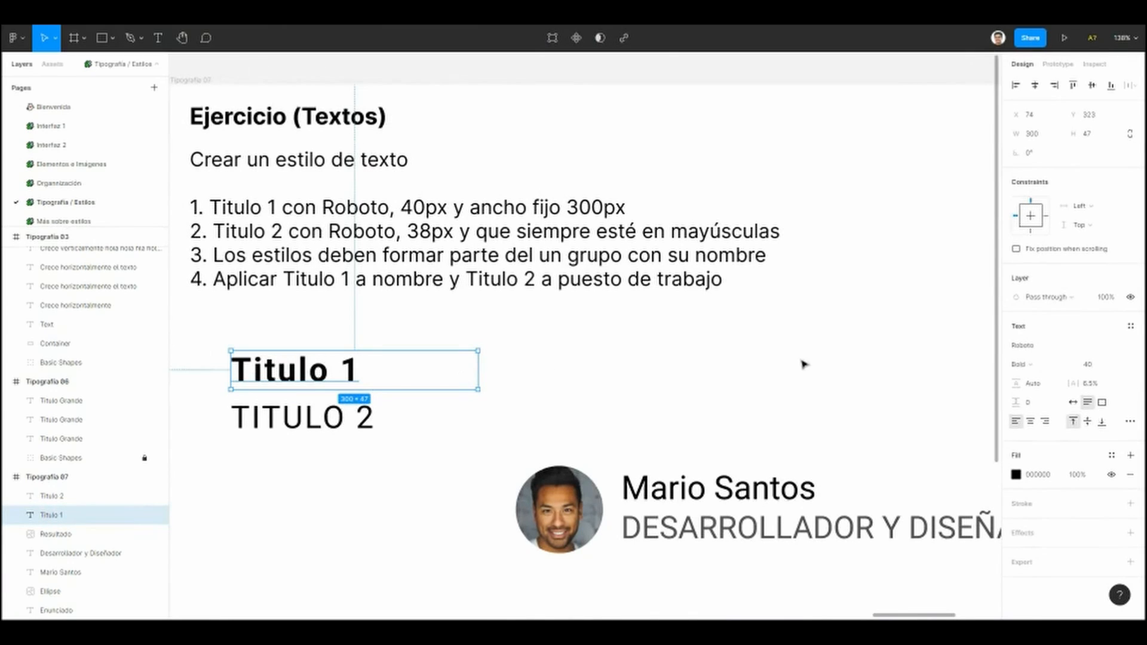
{"action": "left_click", "coordinate": [1131, 328]}
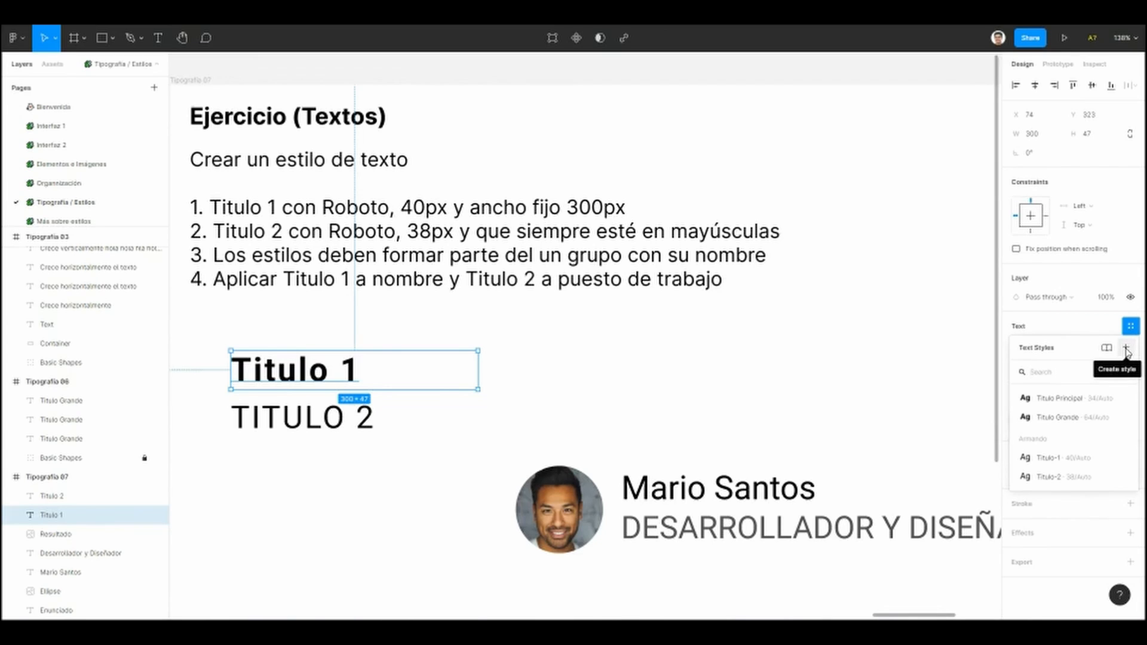
{"action": "left_click", "coordinate": [1126, 349]}
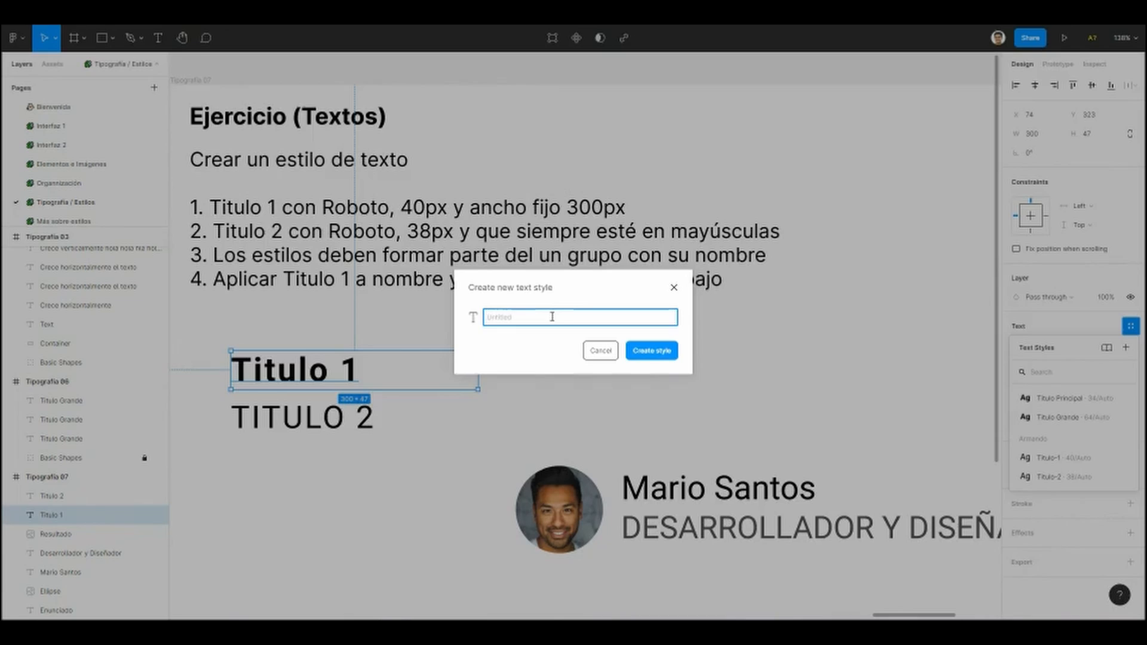
{"action": "type", "text": "4rmando/"}
{"action": "double_click", "coordinate": [513, 318]}
{"action": "left_click_drag", "start_coordinate": [513, 318], "coordinate": [549, 320]}
{"action": "left_click", "coordinate": [546, 318]}
{"action": "left_click", "coordinate": [516, 318]}
{"action": "left_click", "coordinate": [516, 318]}
{"action": "left_click", "coordinate": [549, 319]}
{"action": "left_click", "coordinate": [643, 357]}
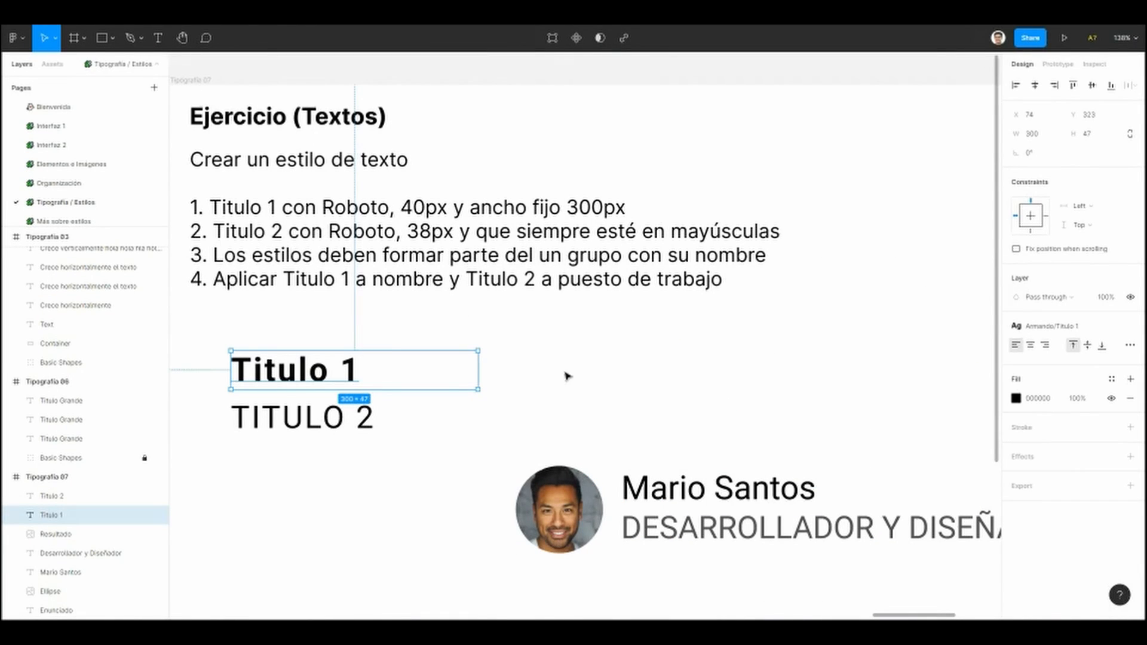
{"action": "left_click", "coordinate": [566, 345]}
{"action": "left_click", "coordinate": [284, 378]}
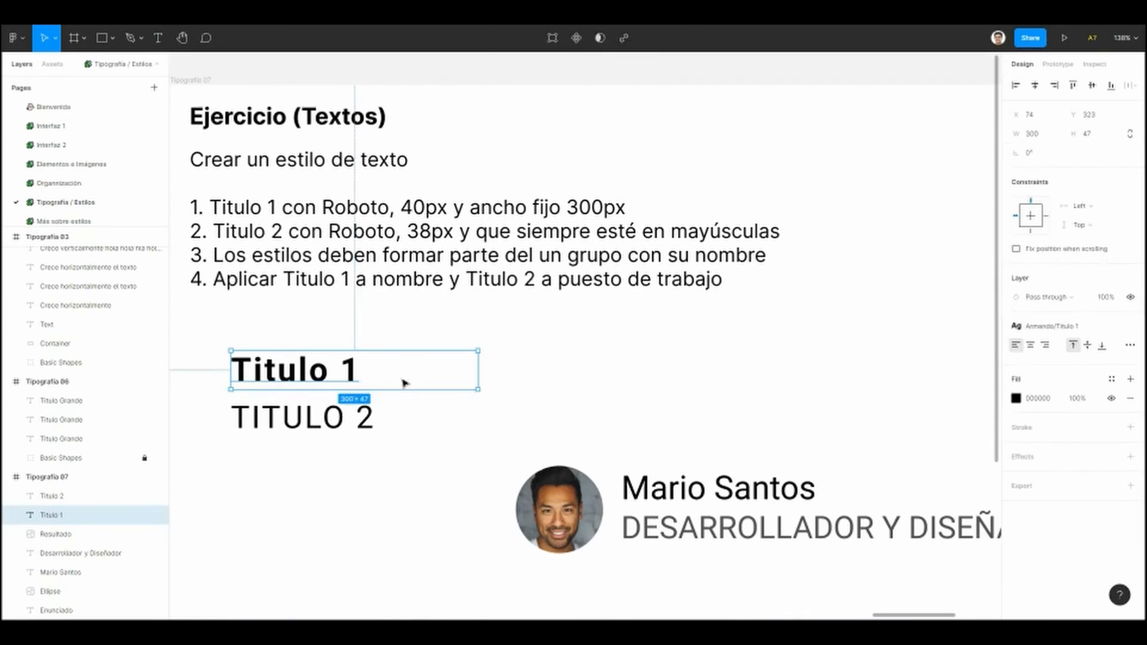
{"action": "left_click", "coordinate": [548, 361]}
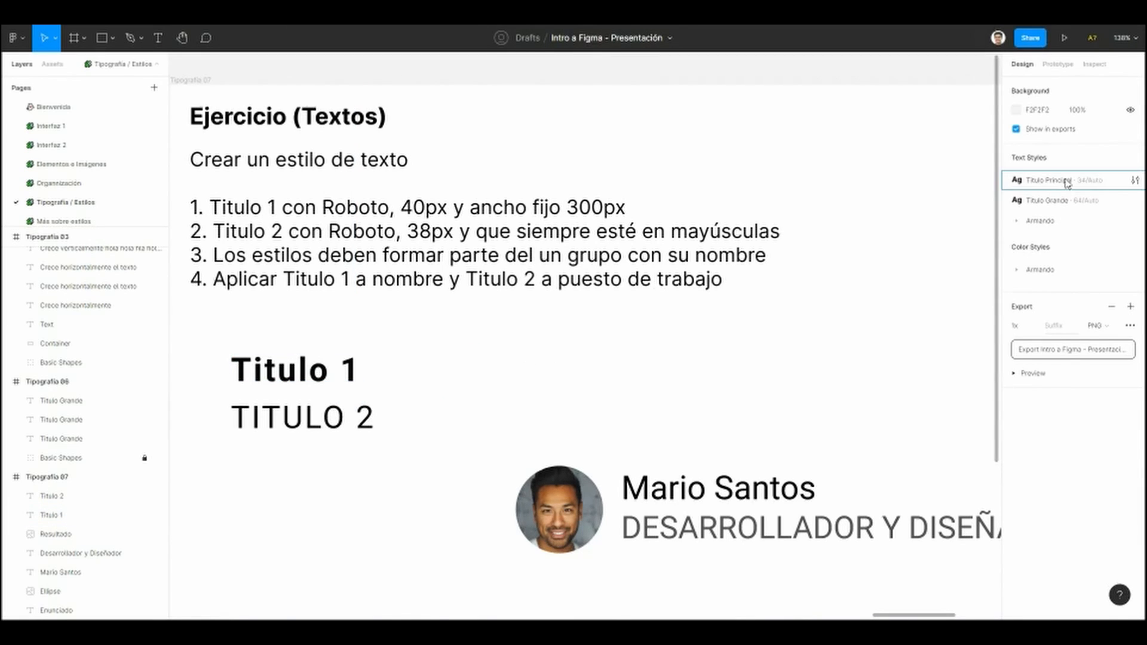